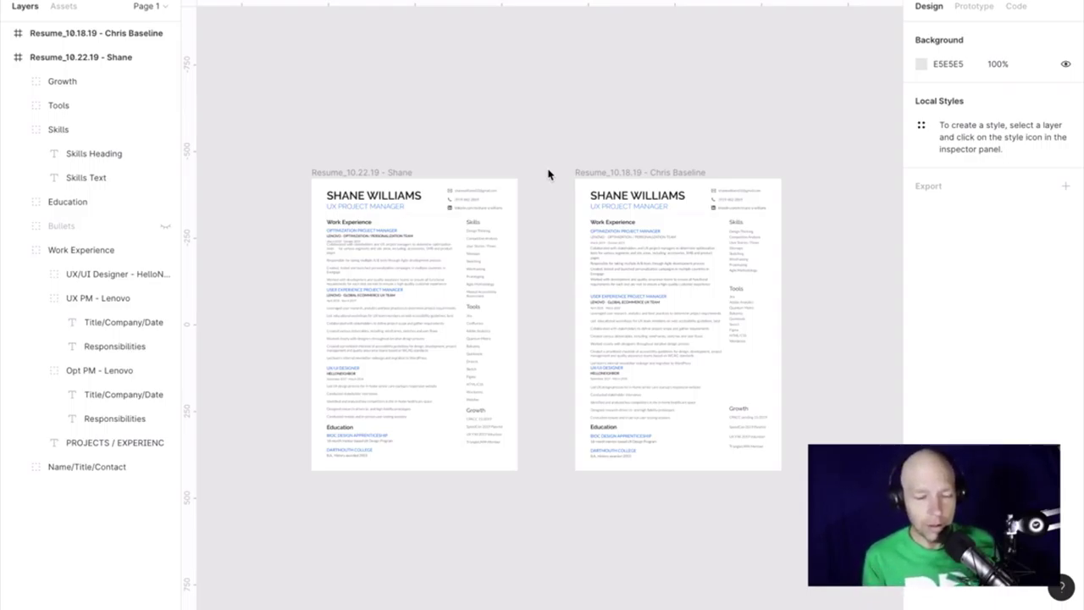
# Scroll around the canvas and inspect the working resume frame.
pyautogui.scroll(3, 464, 228)
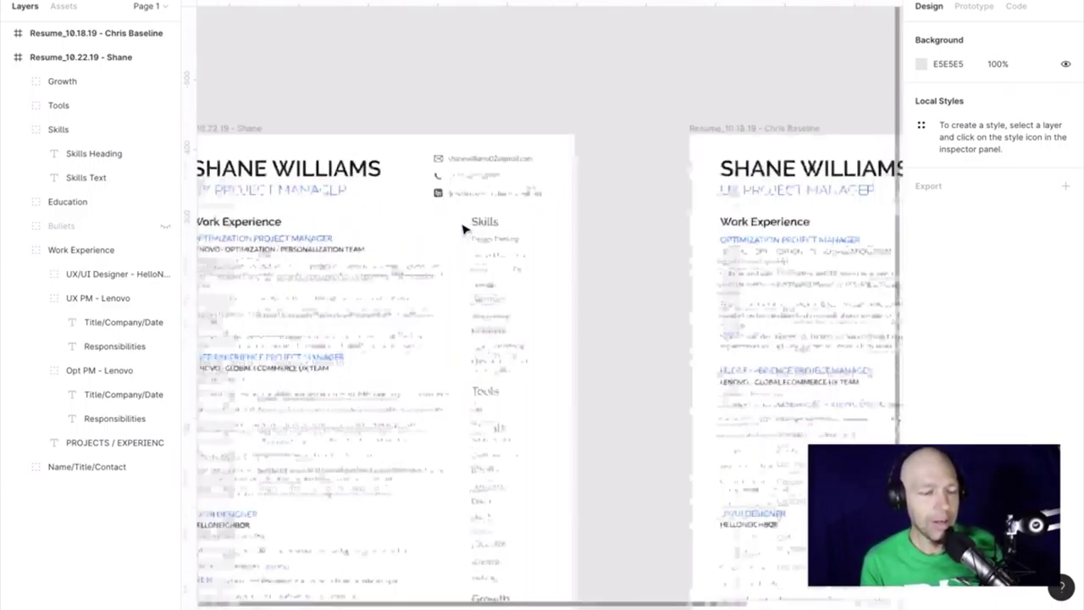
pyautogui.scroll(3, 464, 229)
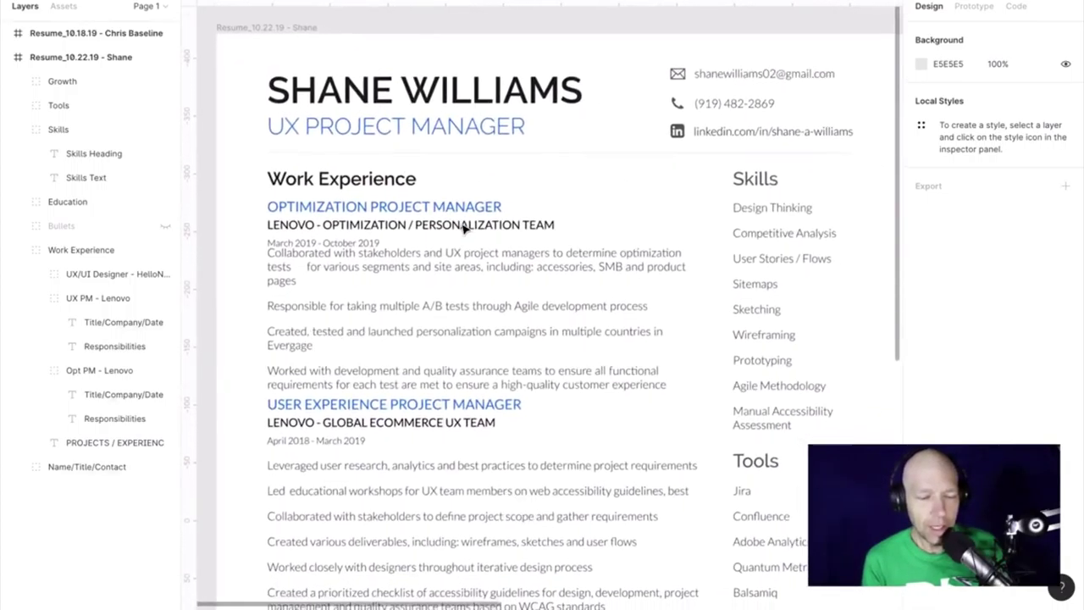
pyautogui.scroll(-1, 464, 228)
pyautogui.scroll(-1, 463, 229)
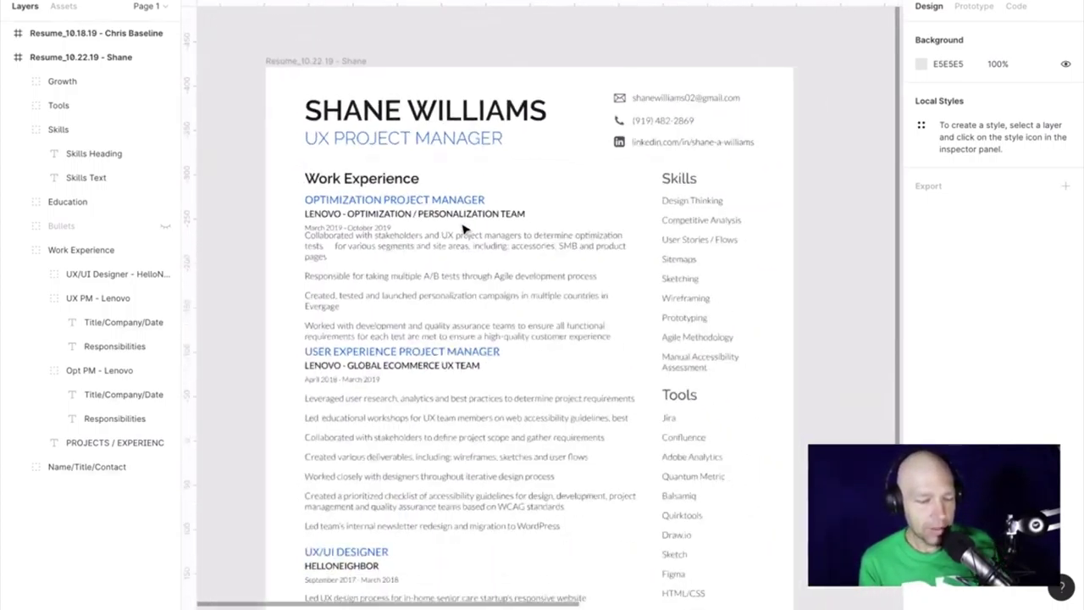
pyautogui.scroll(1, 463, 229)
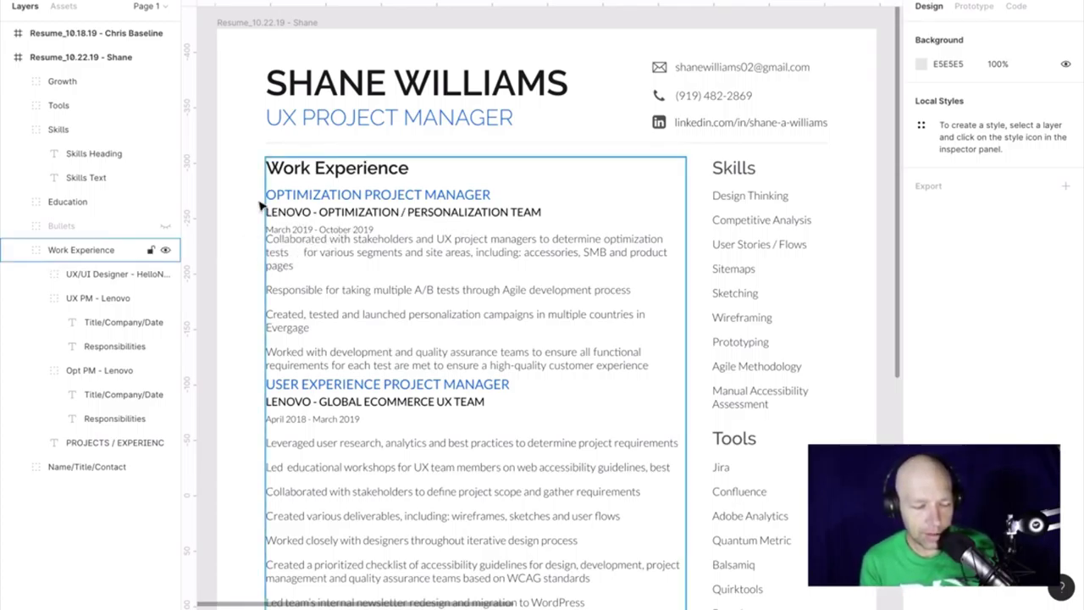
pyautogui.scroll(5, 273, 244)
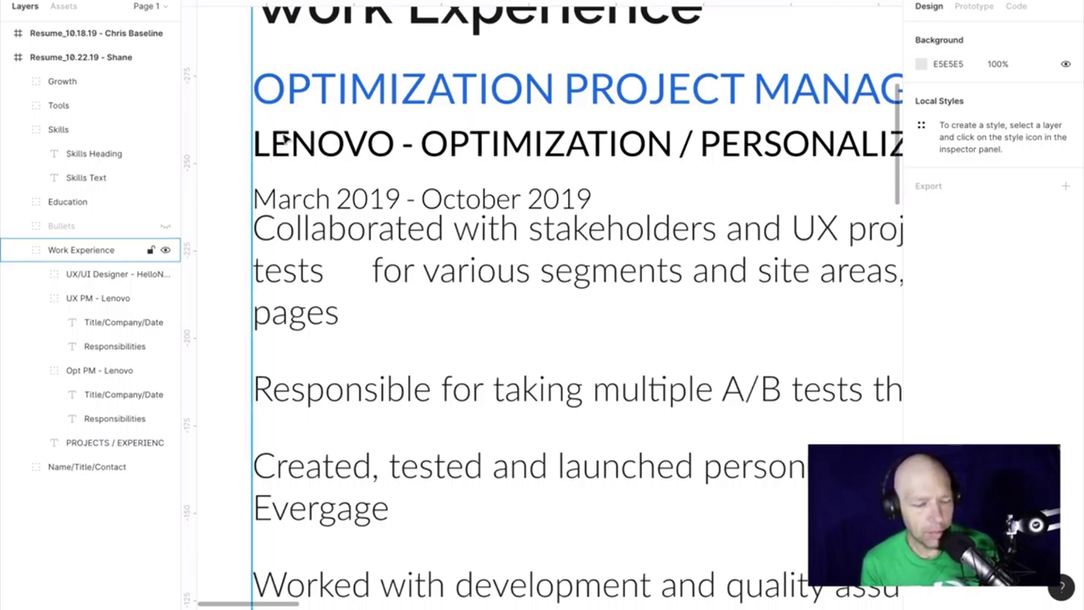
pyautogui.scroll(-5, 295, 308)
pyautogui.scroll(1, 296, 308)
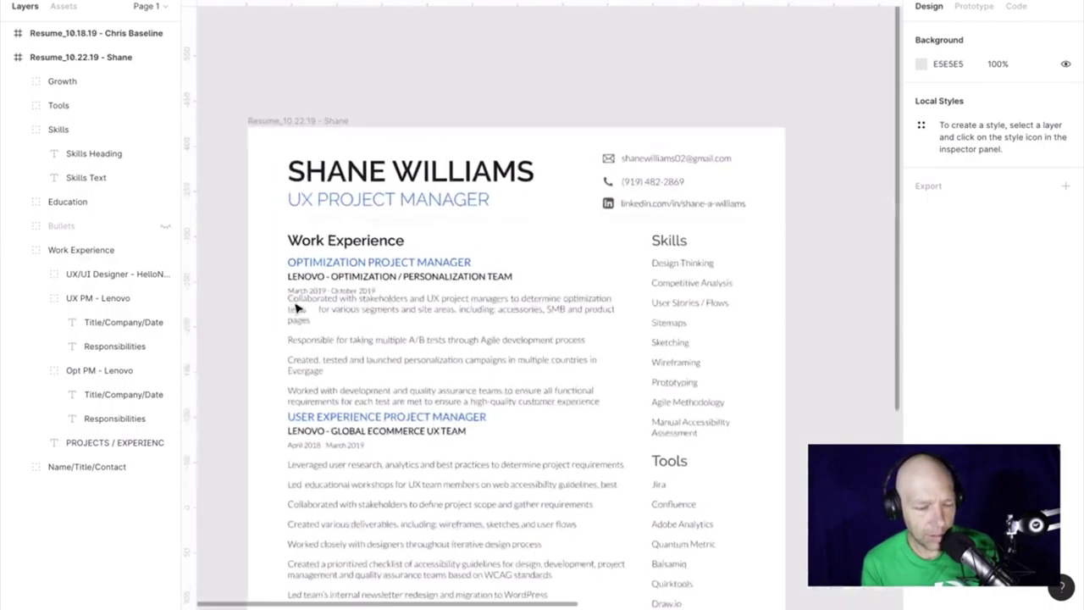
pyautogui.scroll(5, 321, 184)
pyautogui.scroll(2, 324, 184)
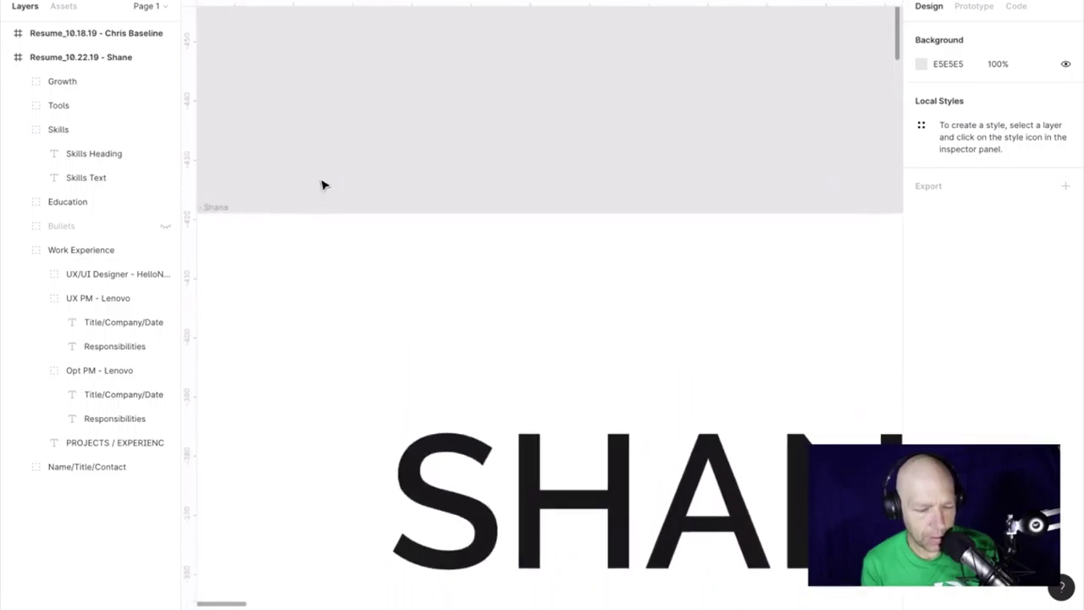
pyautogui.scroll(-1, 324, 184)
pyautogui.click(335, 213)
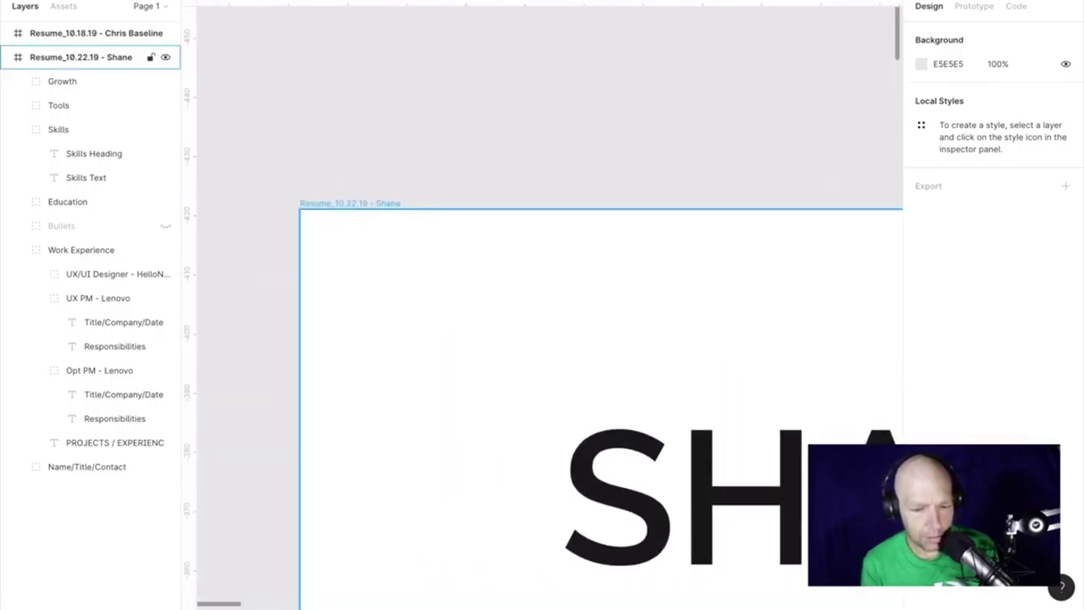
pyautogui.click(730, 83)
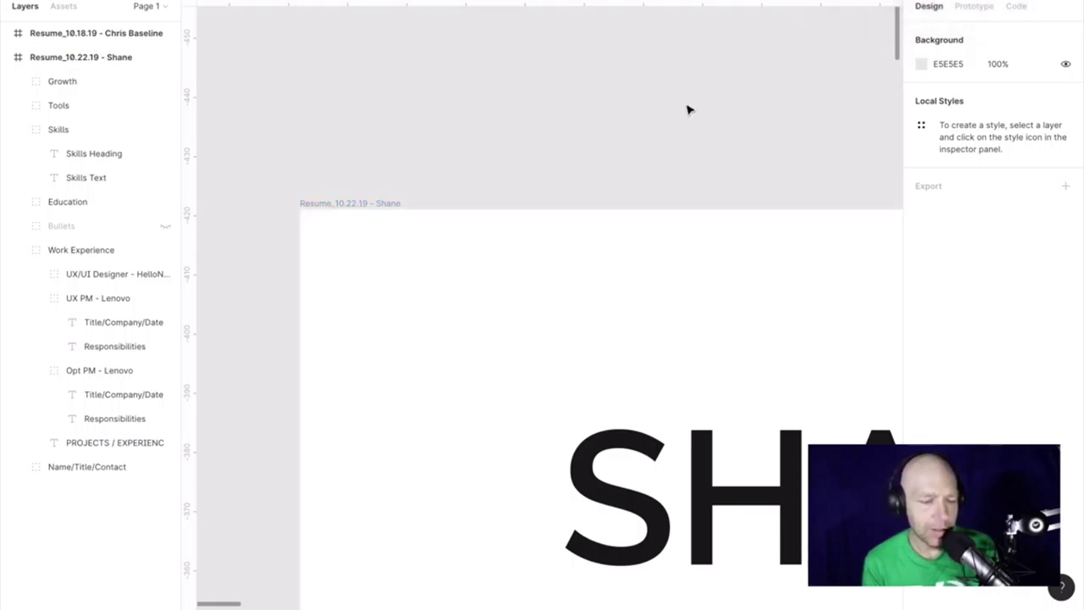
# Inspect the baseline resume's Optimization Project Manager entry and its Leveraged user research text block.
pyautogui.scroll(-5, 689, 358)
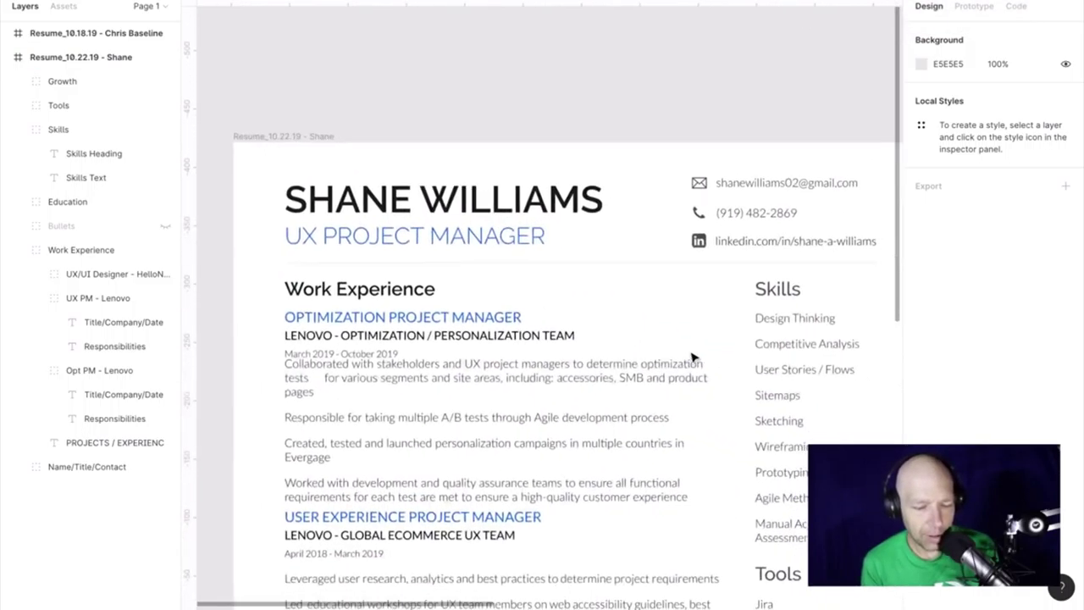
pyautogui.scroll(-5, 691, 359)
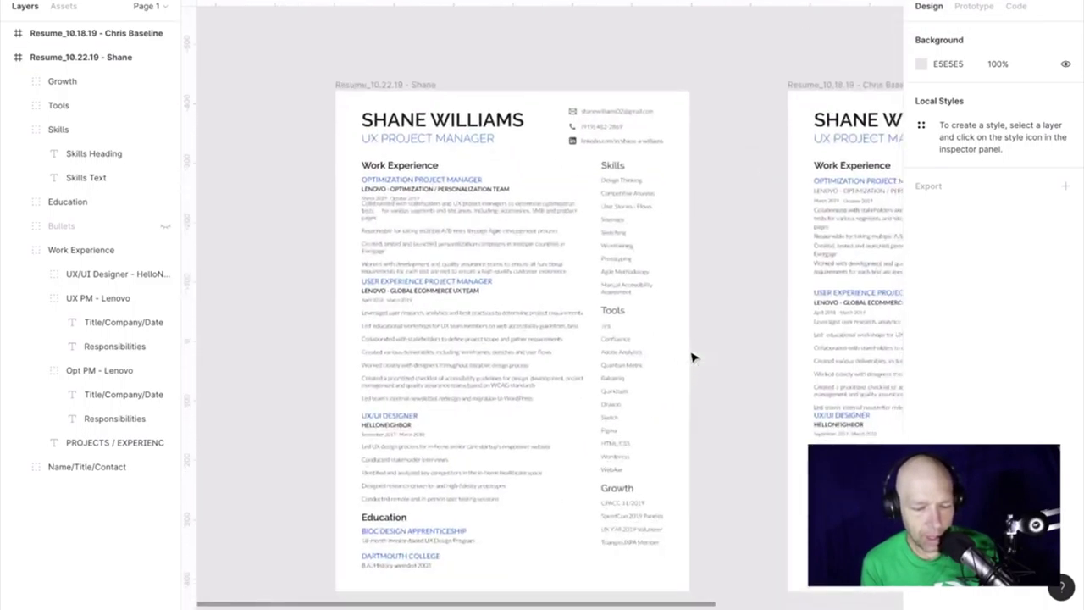
pyautogui.hscroll(7, 691, 358)
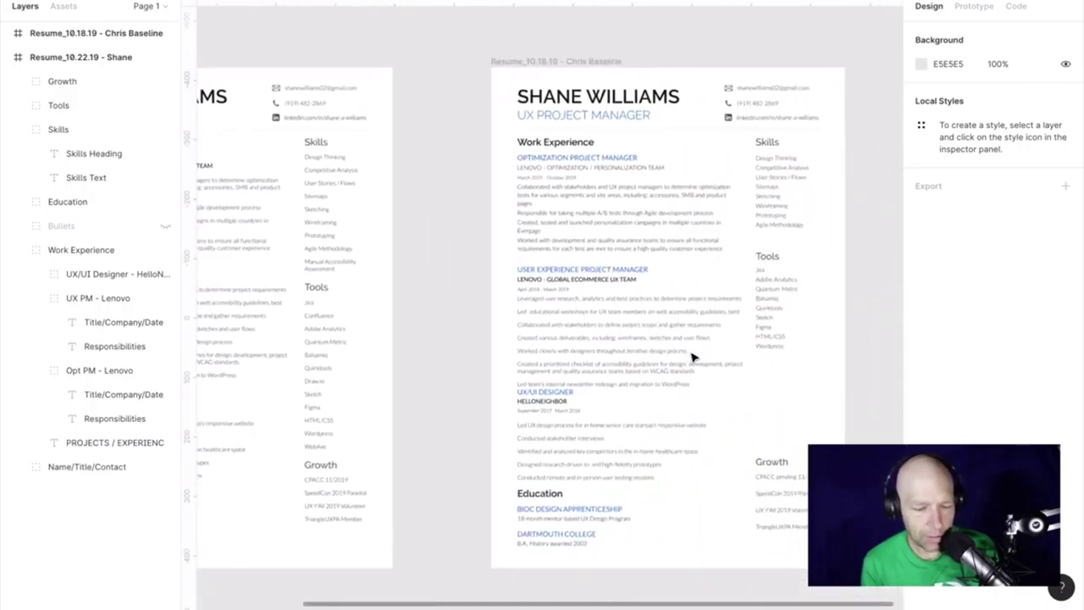
pyautogui.click(626, 188)
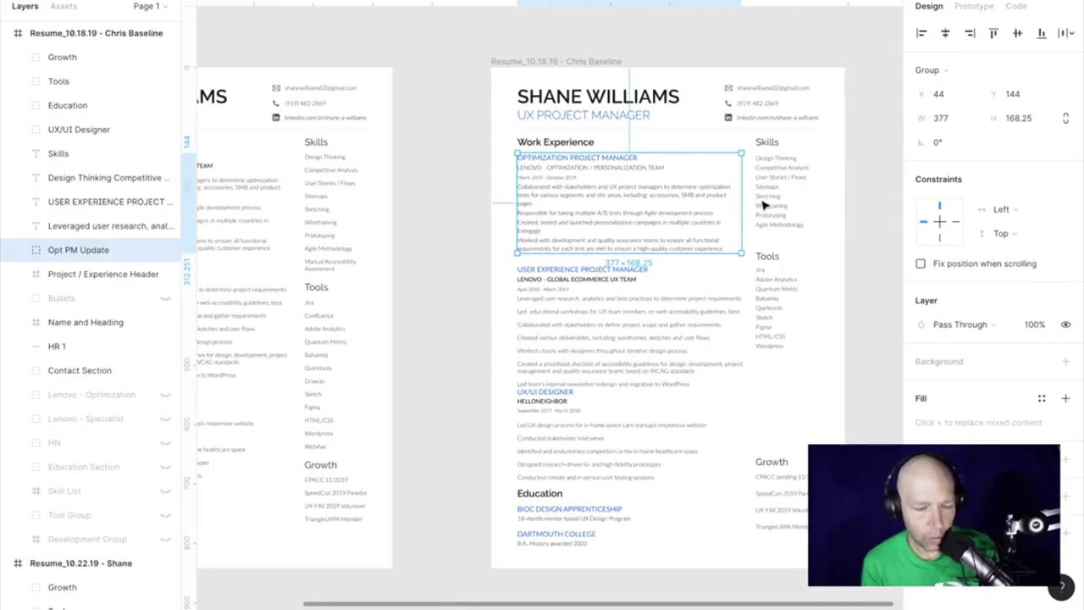
pyautogui.click(552, 359)
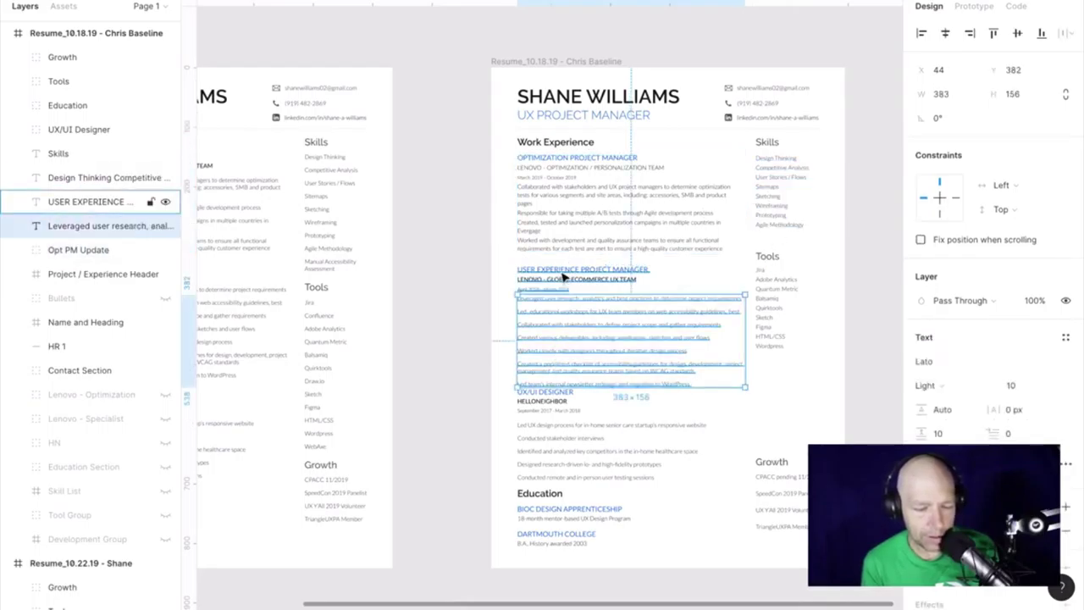
pyautogui.click(559, 204)
pyautogui.hscroll(-6, 551, 241)
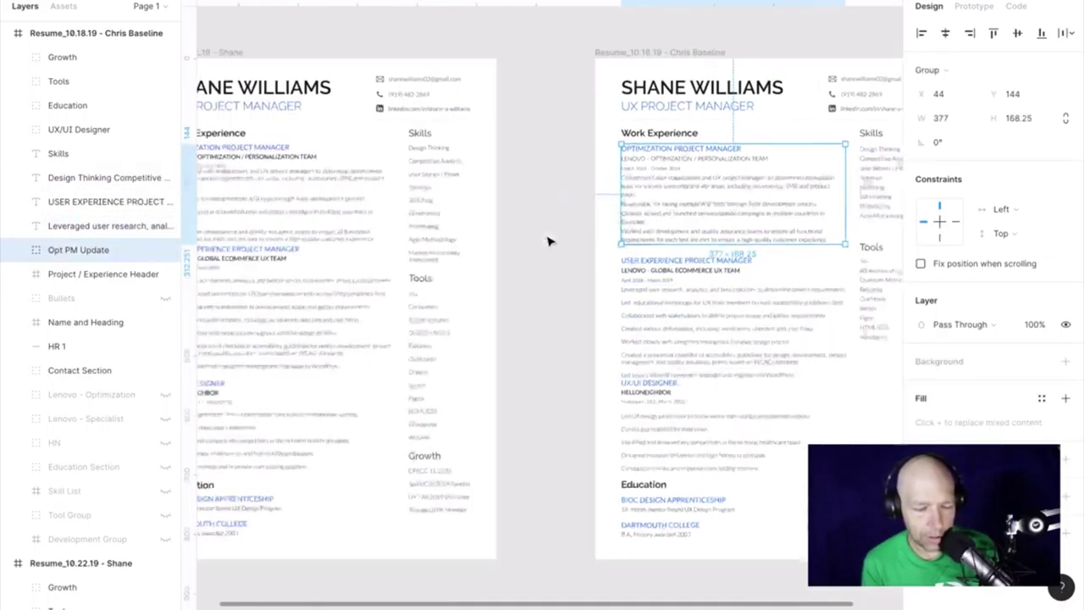
pyautogui.press('Escape')
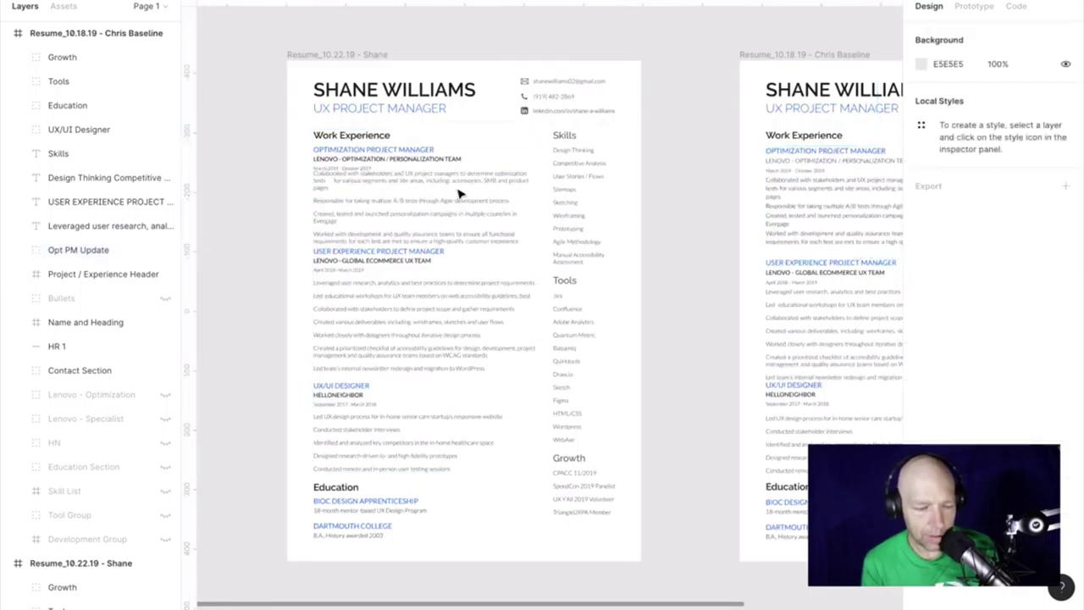
# Select the Optimization entry's responsibilities text, try repositioning it, and check its title block.
pyautogui.doubleClick(455, 192)
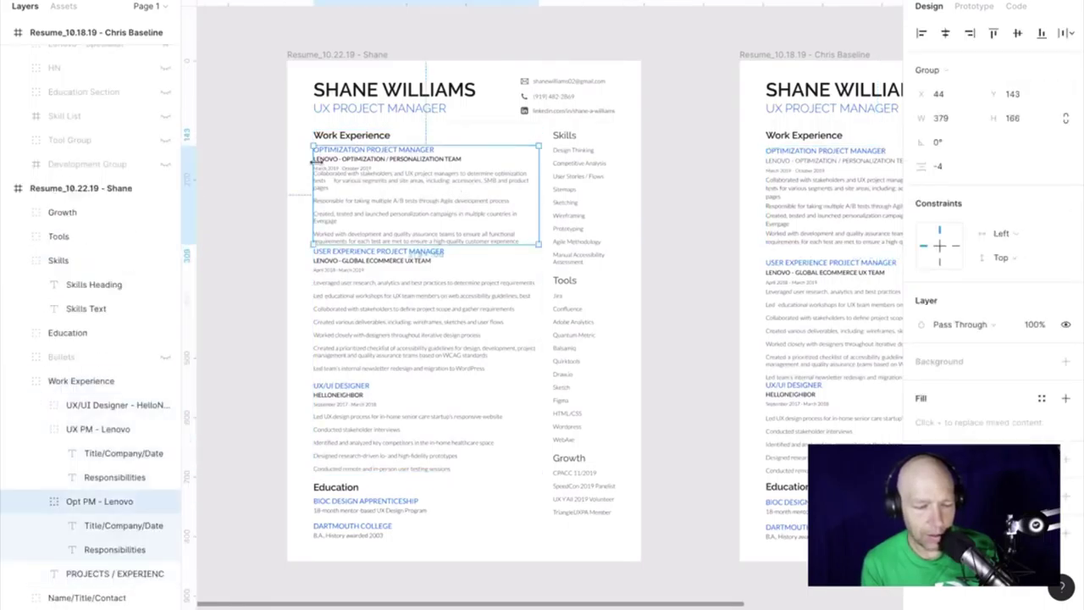
pyautogui.scroll(5, 317, 162)
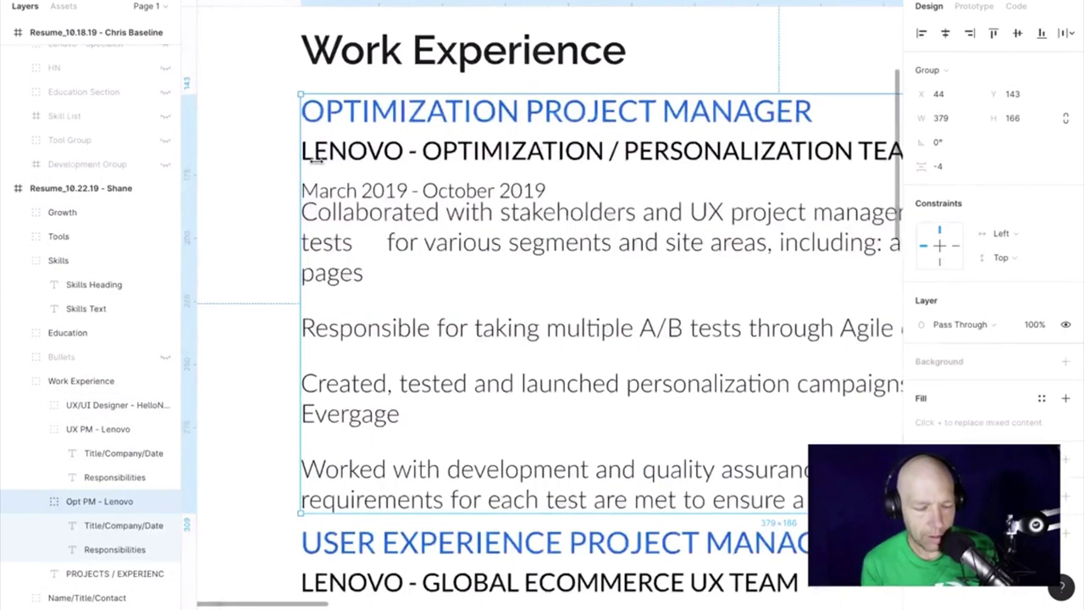
pyautogui.click(369, 260)
pyautogui.moveTo(549, 340); pyautogui.dragTo(471, 254)
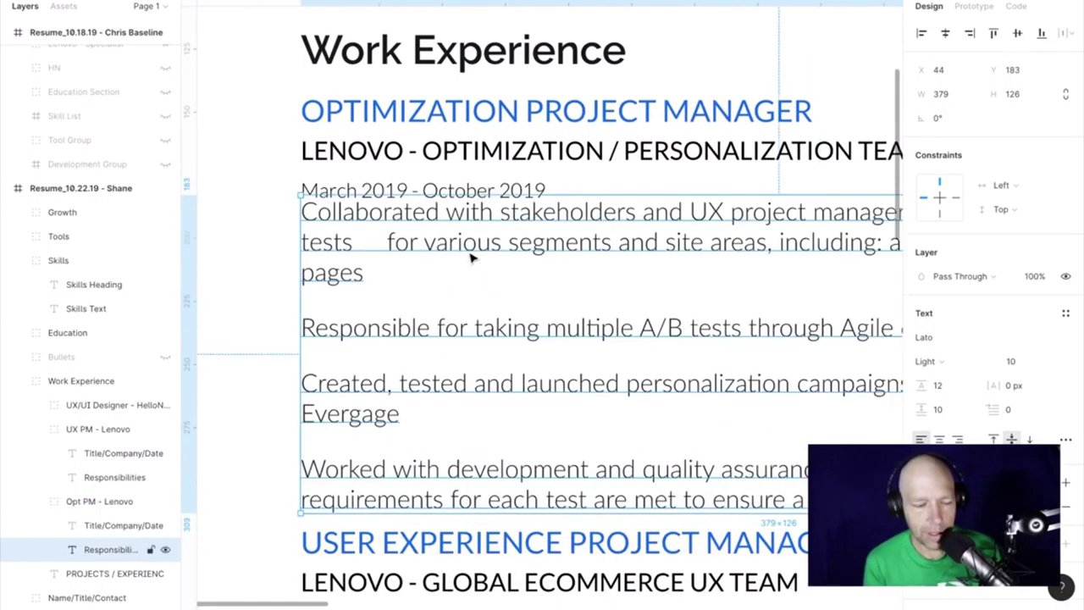
pyautogui.click(473, 185)
pyautogui.scroll(-5, 471, 186)
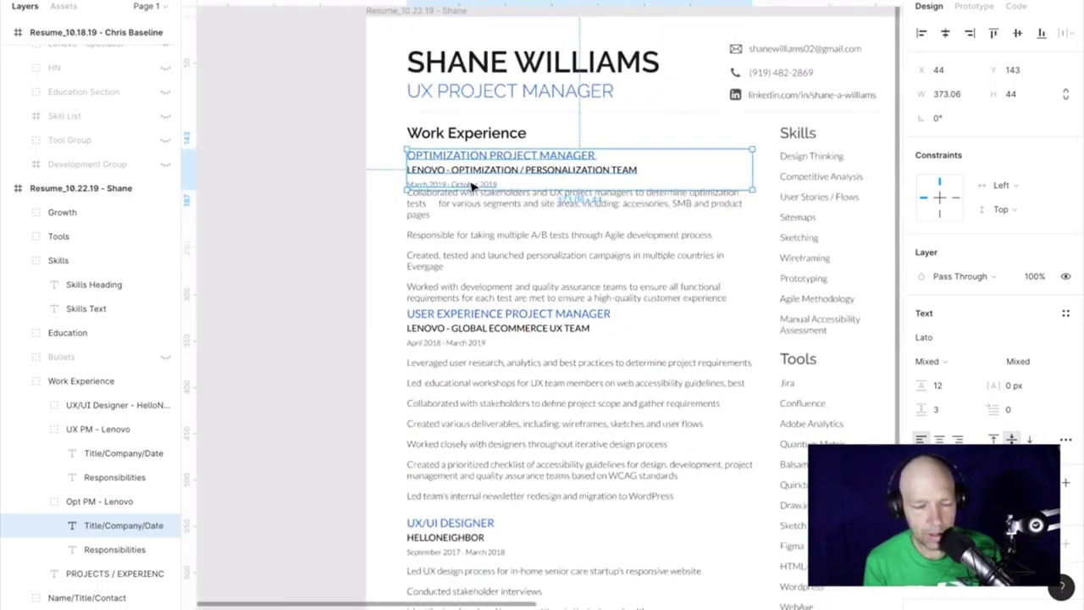
pyautogui.scroll(-2, 472, 185)
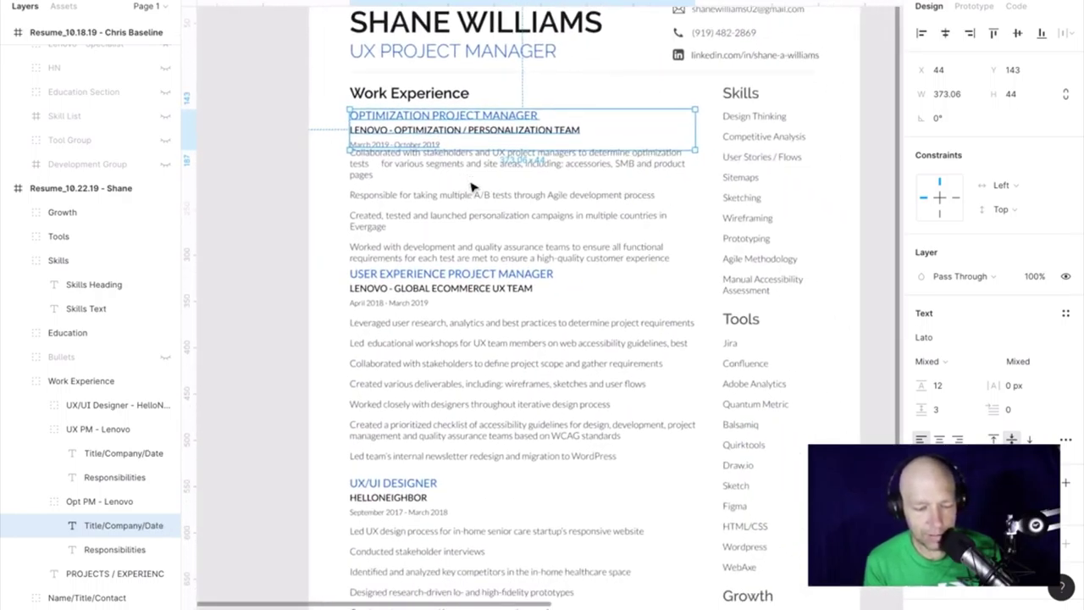
pyautogui.scroll(5, 472, 185)
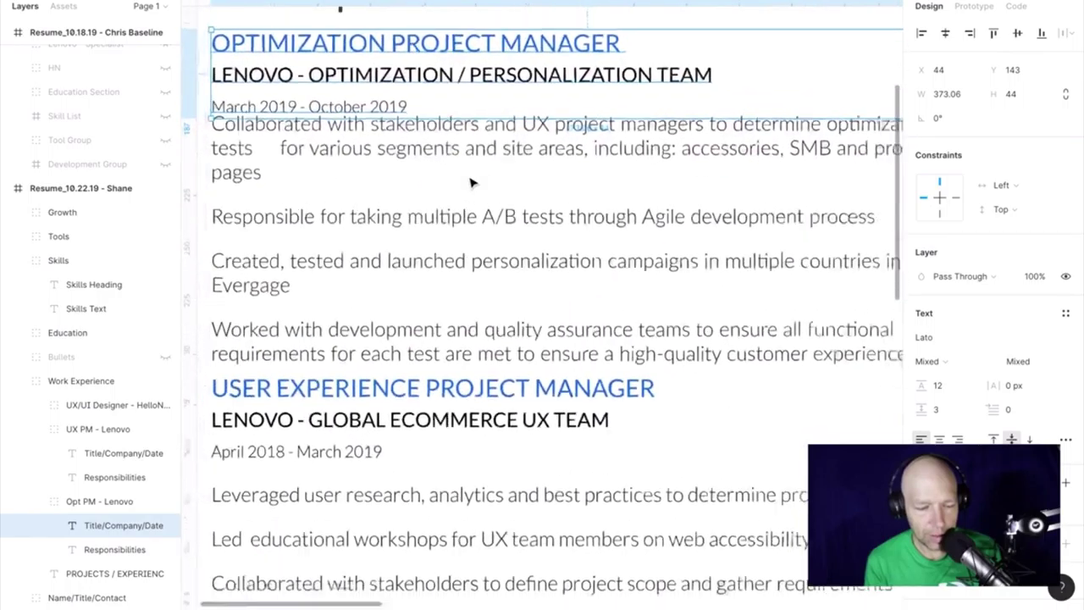
pyautogui.click(253, 181)
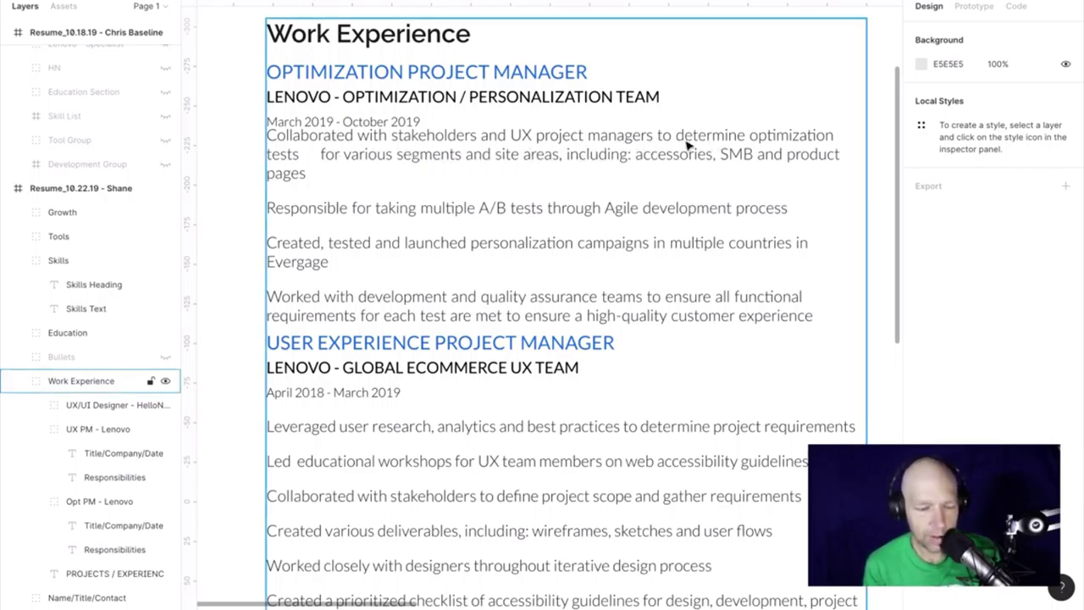
# Remove the extra space between 'tests' and 'for' in the first Optimization responsibility.
pyautogui.click(320, 160)
pyautogui.doubleClick(320, 160)
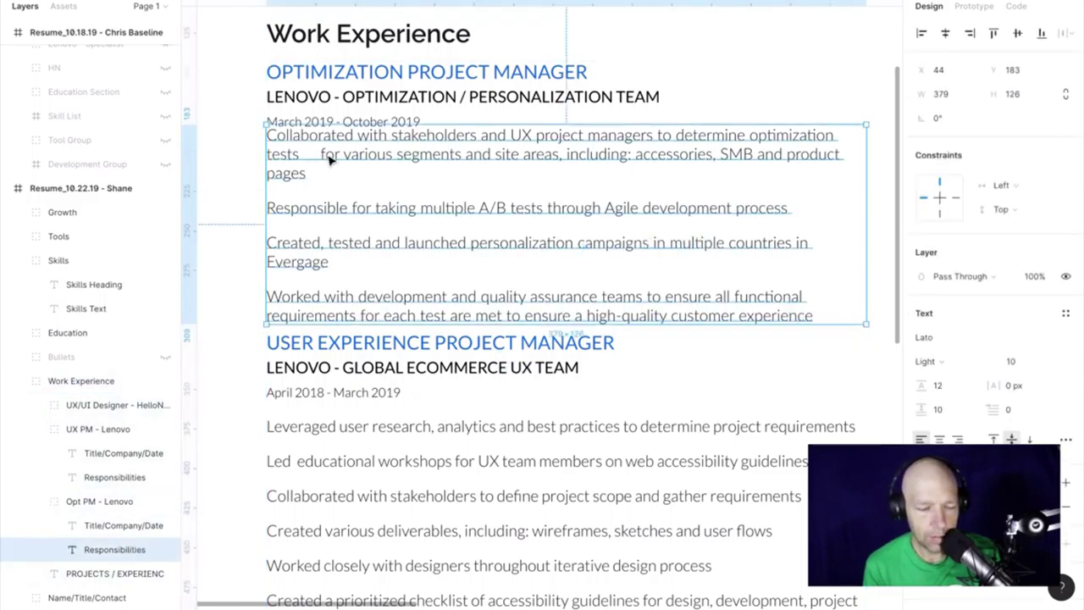
pyautogui.tripleClick(321, 156)
pyautogui.click(321, 154)
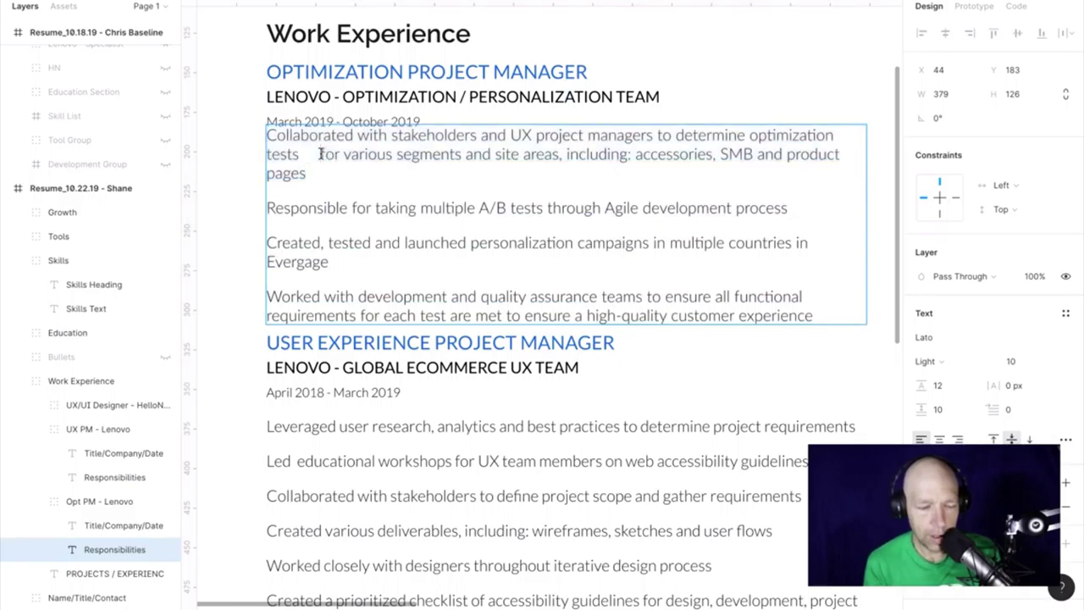
pyautogui.press('BackSpace')
pyautogui.press('BackSpace')
pyautogui.press('BackSpace')
pyautogui.press('BackSpace')
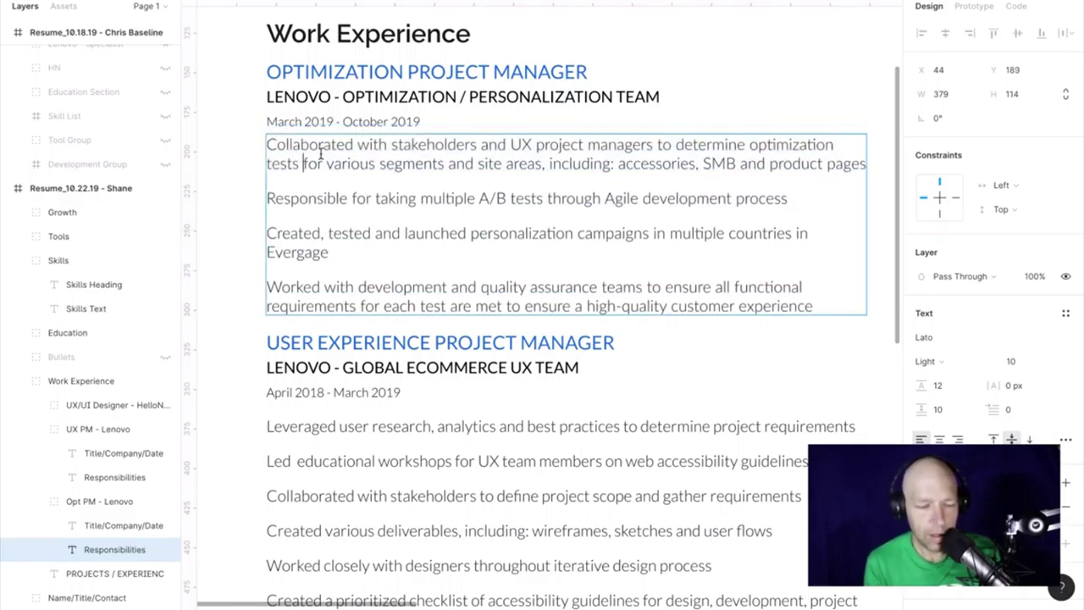
pyautogui.click(250, 138)
# Re-enter the Optimization responsibilities text for editing, then deselect everything.
pyautogui.click(349, 159)
pyautogui.doubleClick(349, 159)
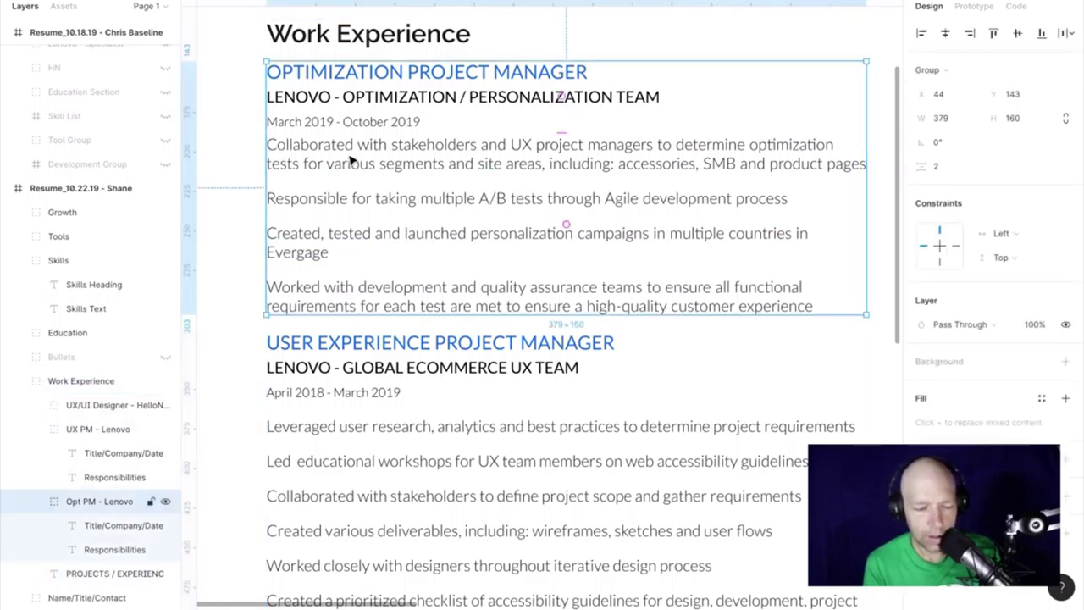
pyautogui.doubleClick(348, 157)
pyautogui.doubleClick(346, 151)
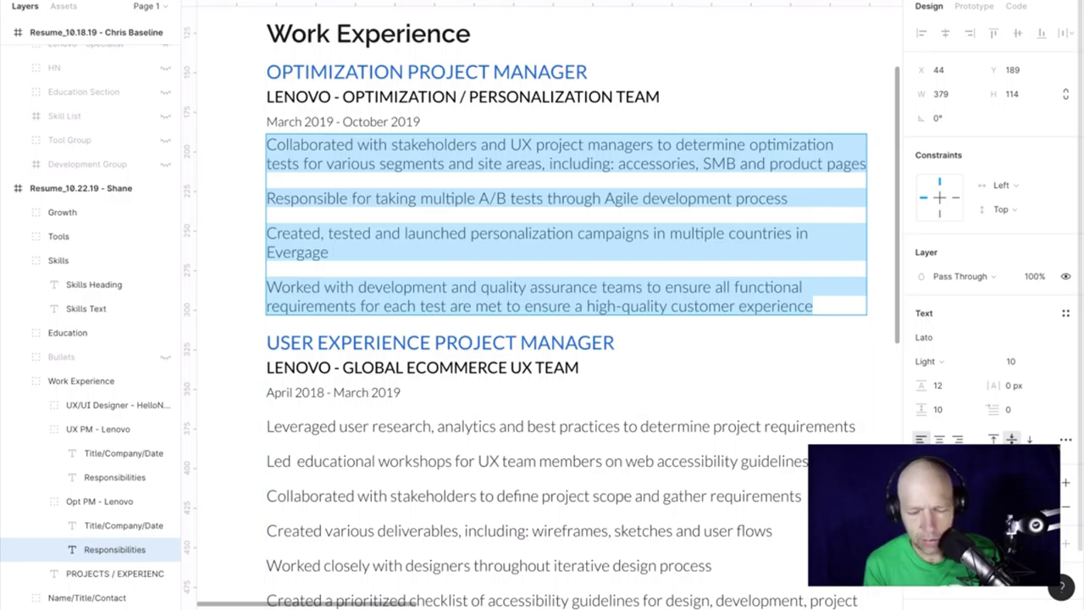
pyautogui.press('Escape')
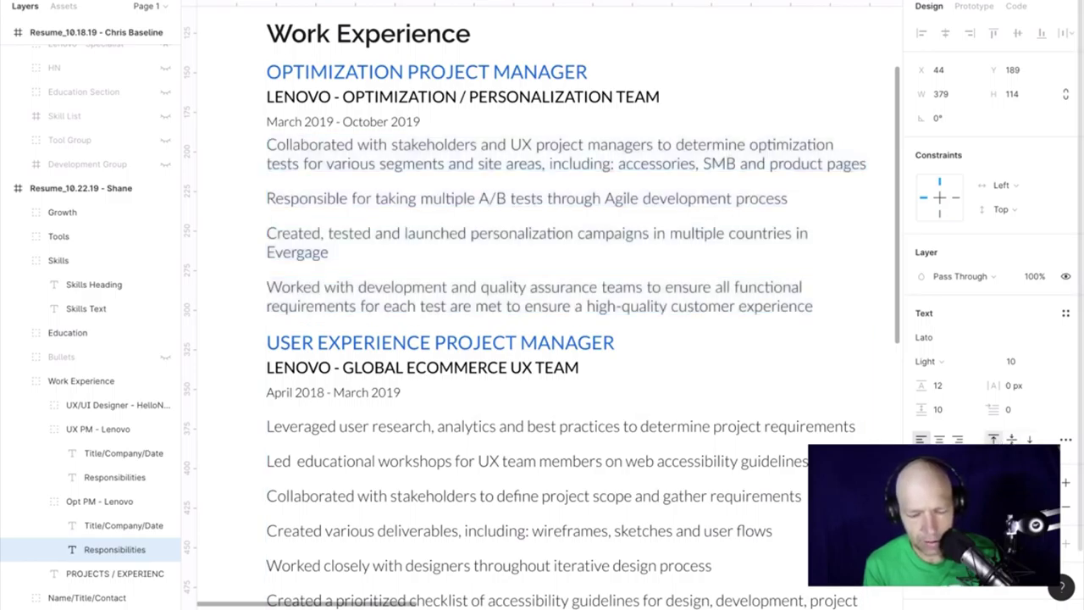
pyautogui.press('Return')
pyautogui.press('Escape')
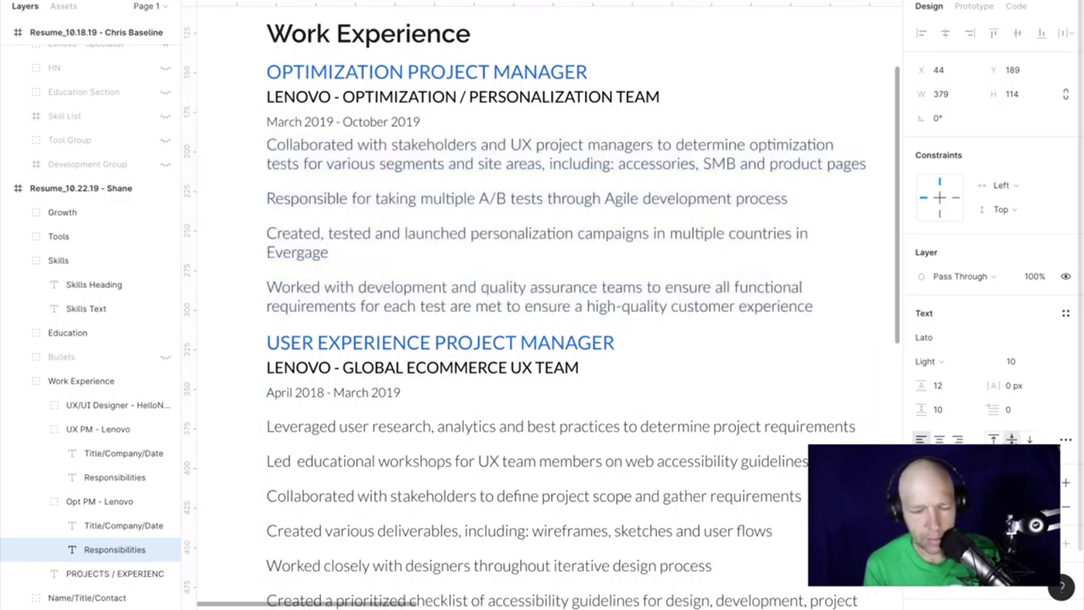
pyautogui.press('Return')
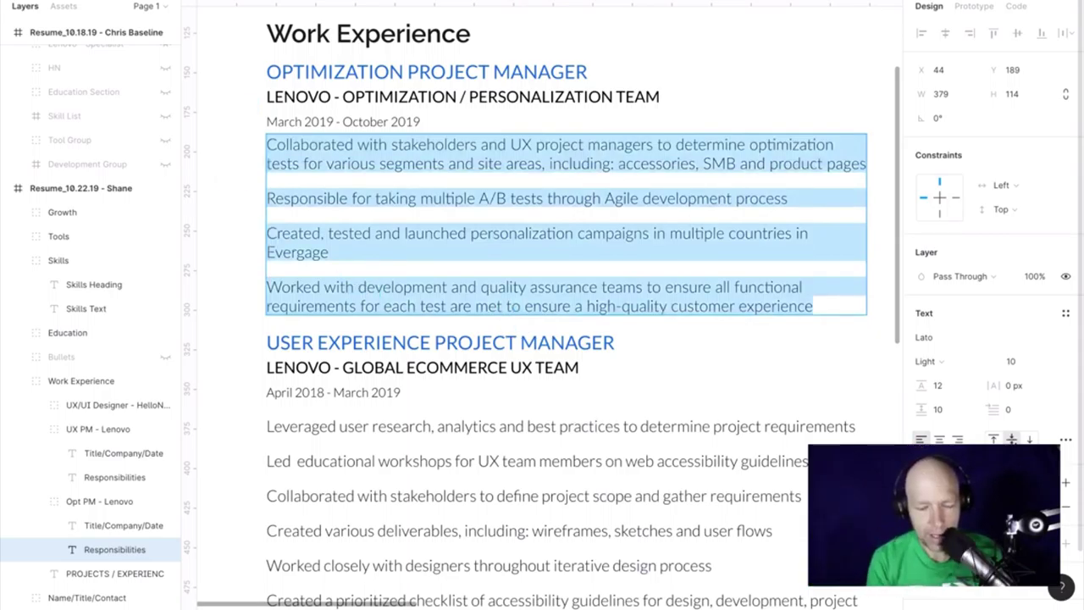
pyautogui.press('Escape')
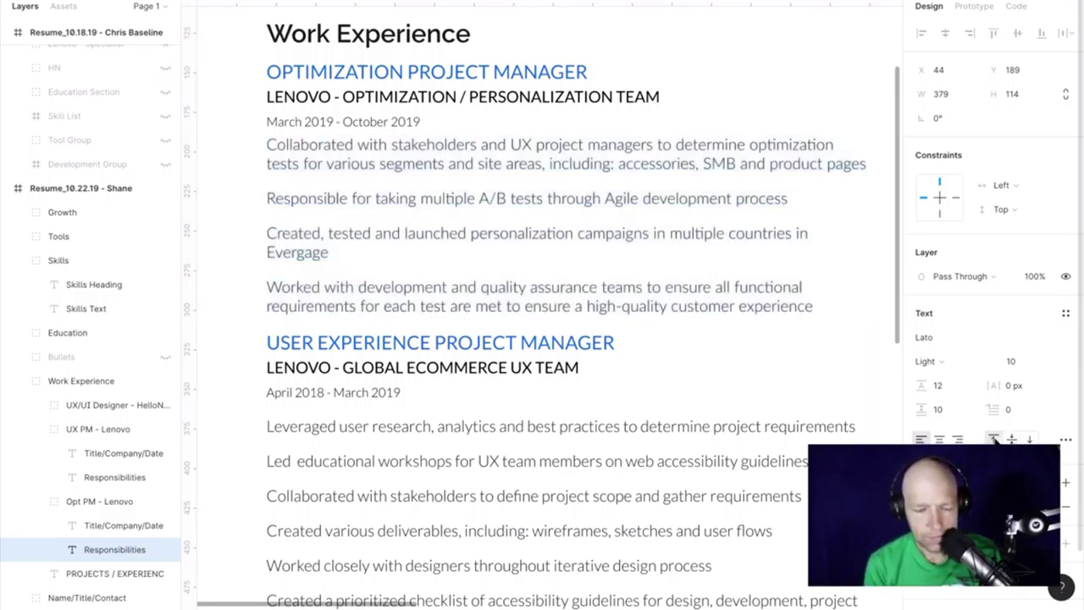
pyautogui.press('Return')
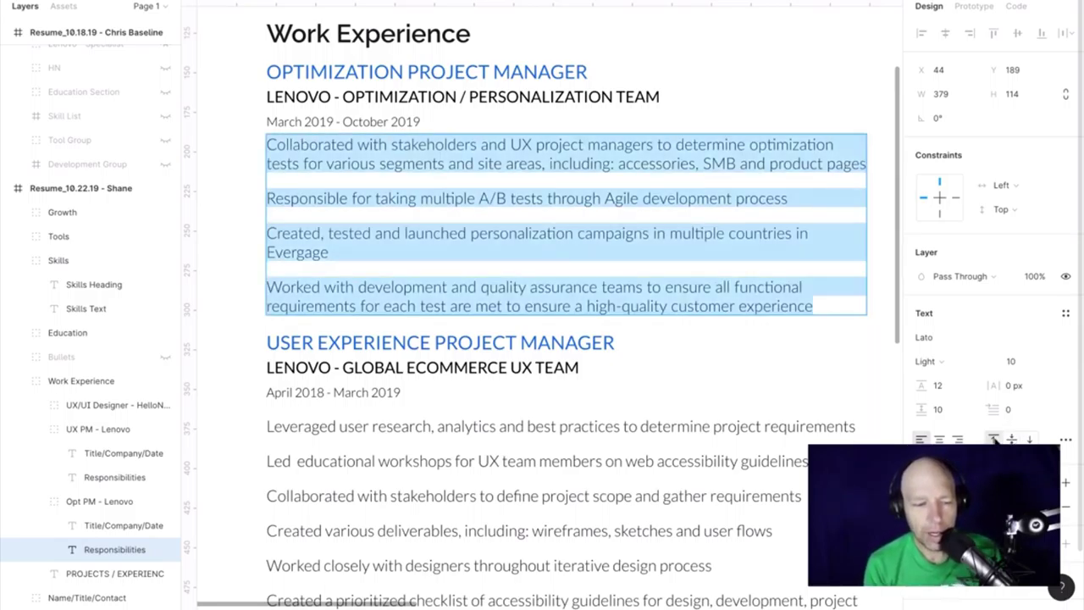
pyautogui.click(244, 169)
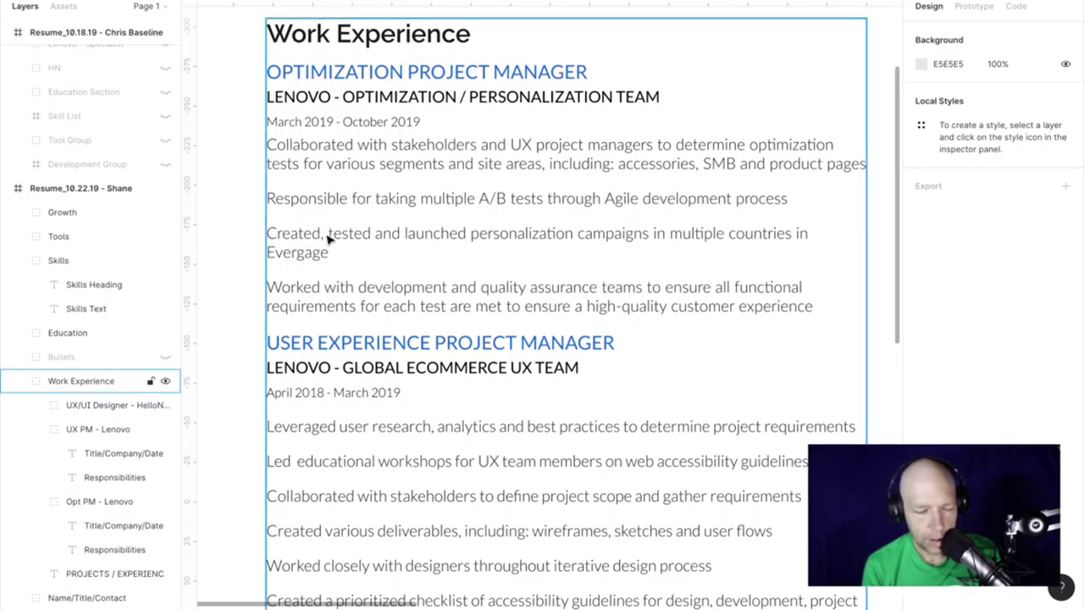
# Add a comma after 'tested' and full stops after 'process', 'Evergage' and 'pages'.
pyautogui.doubleClick(372, 236)
pyautogui.doubleClick(371, 234)
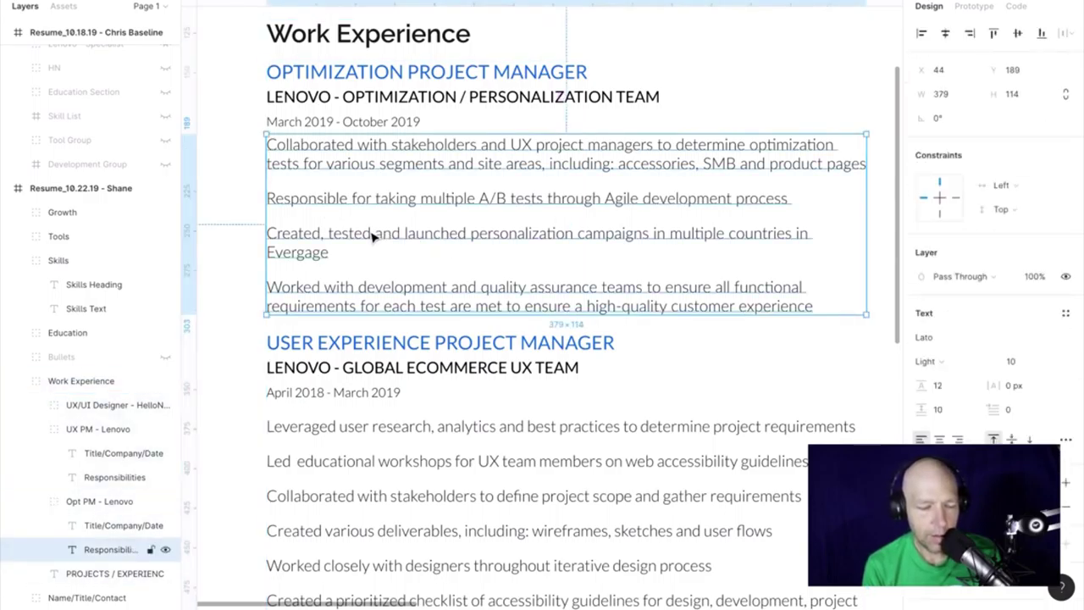
pyautogui.doubleClick(370, 232)
pyautogui.click(370, 232)
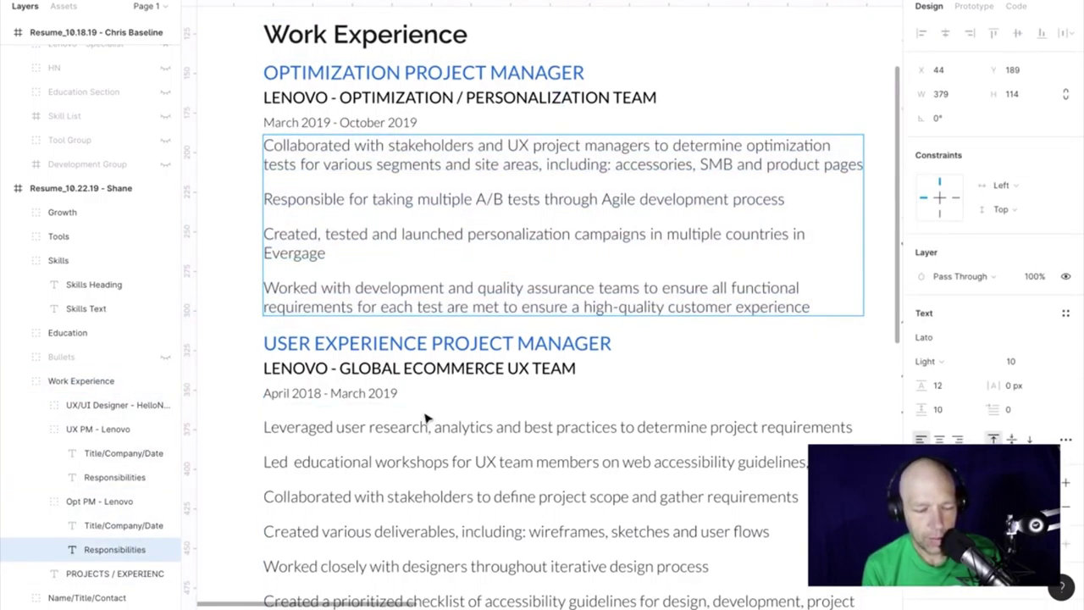
pyautogui.write(',')
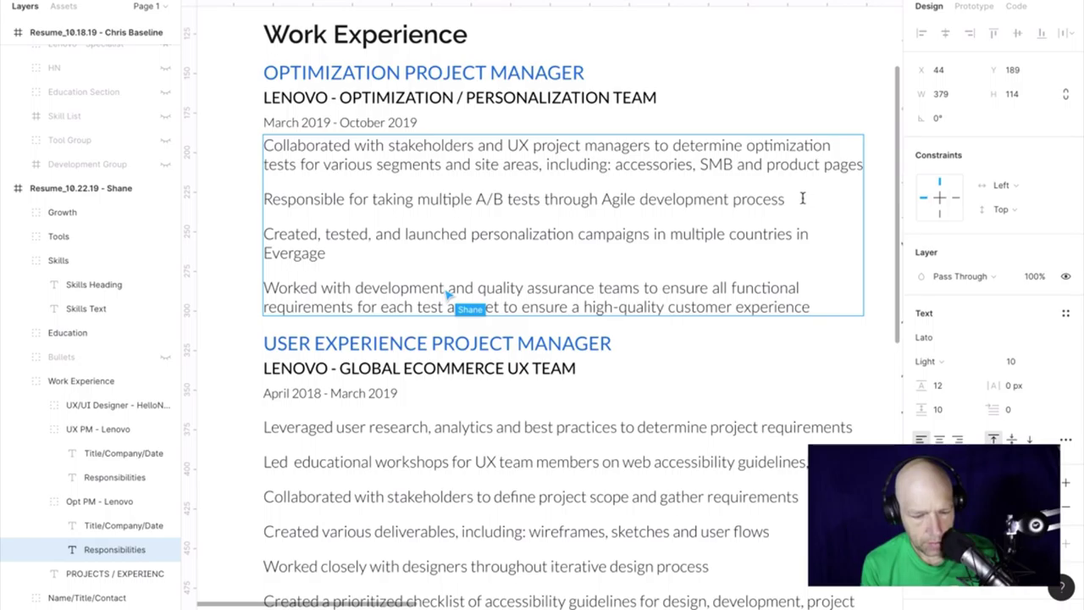
pyautogui.write('.')
pyautogui.press('Down')
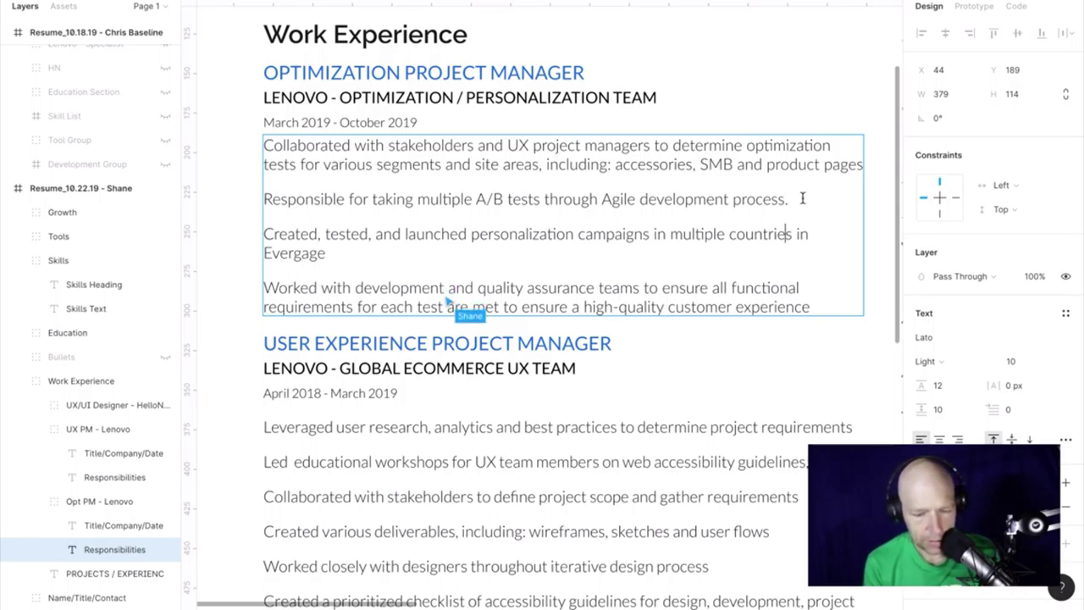
pyautogui.press('Down')
pyautogui.write('.')
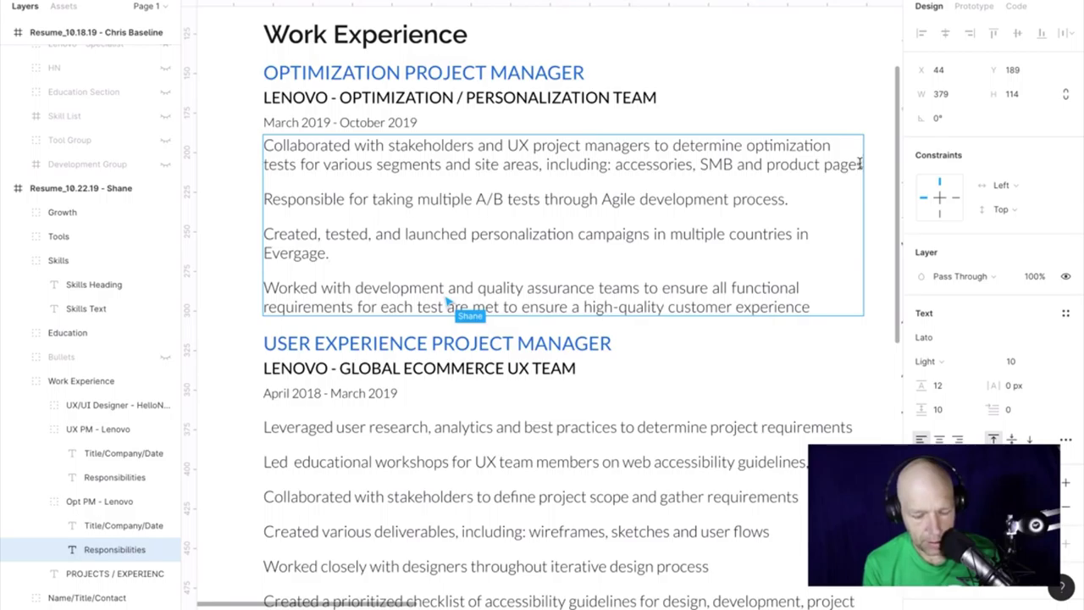
pyautogui.write('.')
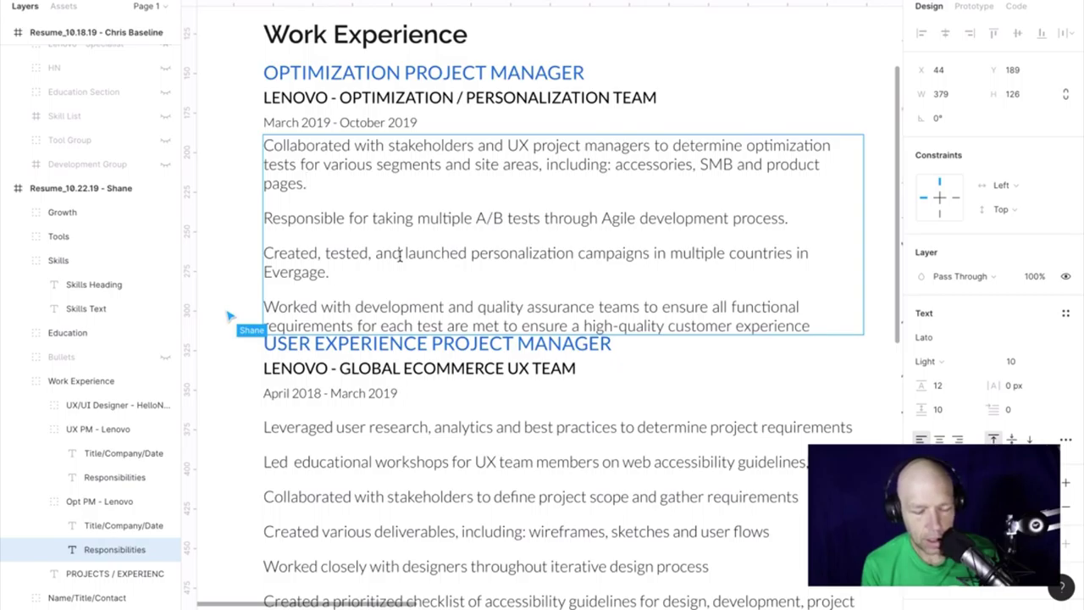
pyautogui.scroll(-3, 400, 254)
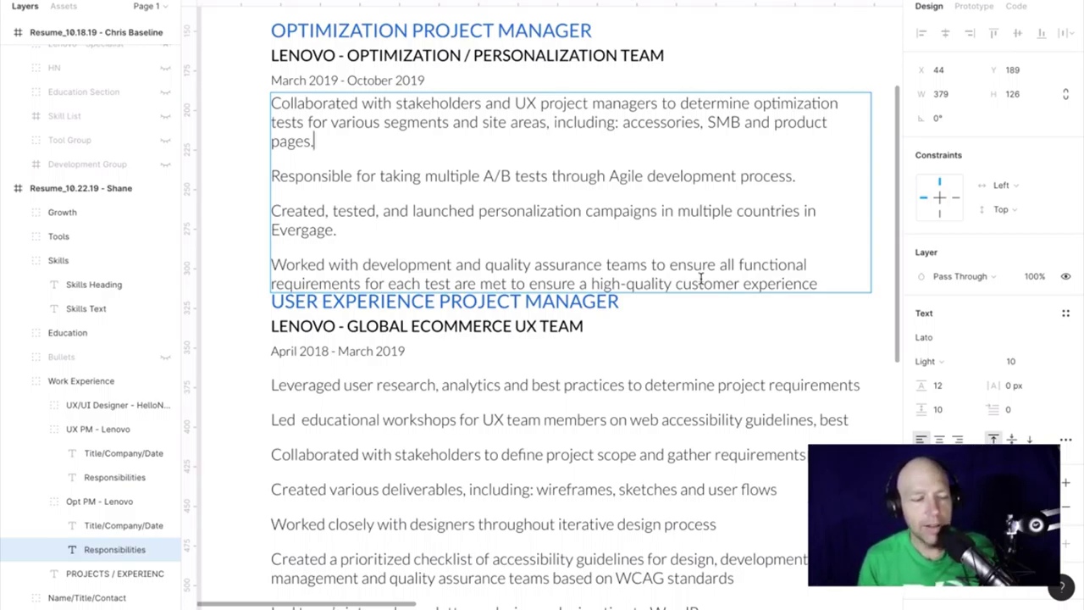
# Move the User Experience Project Manager entry down about 20 px.
pyautogui.press('Escape')
pyautogui.click(241, 100)
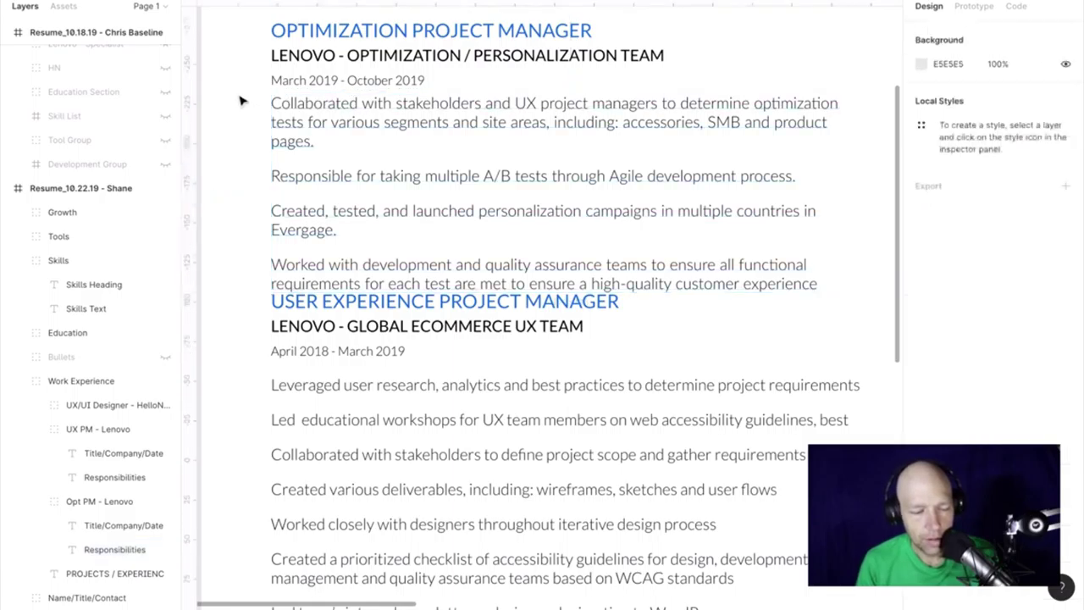
pyautogui.click(447, 312)
pyautogui.click(449, 312)
pyautogui.moveTo(447, 312); pyautogui.dragTo(448, 343)
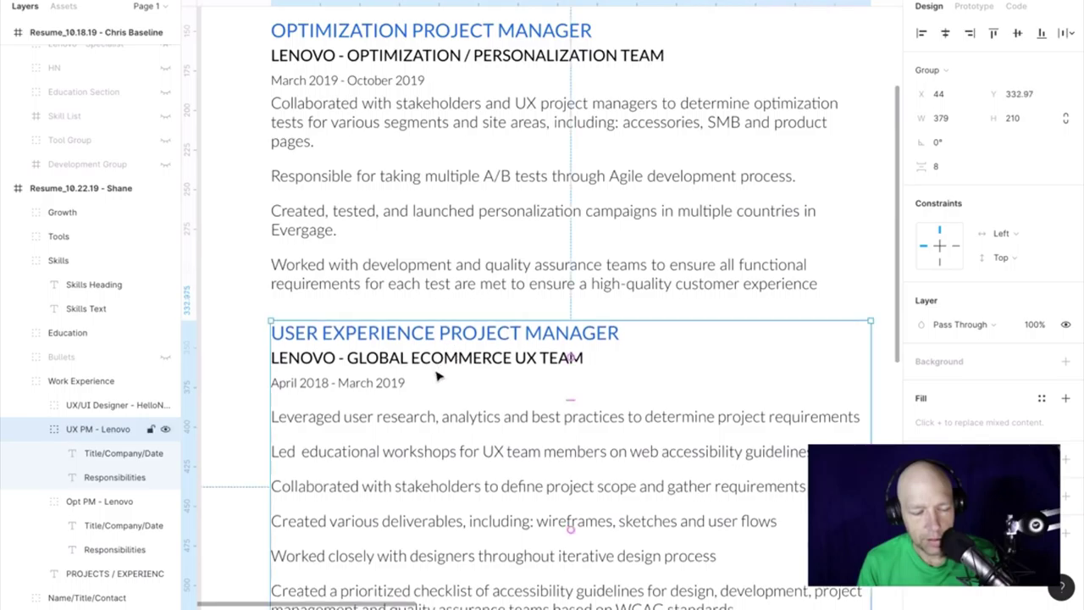
# Shift the Optimization bullet block down, then back into place under its dates.
pyautogui.click(437, 374)
pyautogui.click(386, 415)
pyautogui.click(451, 364)
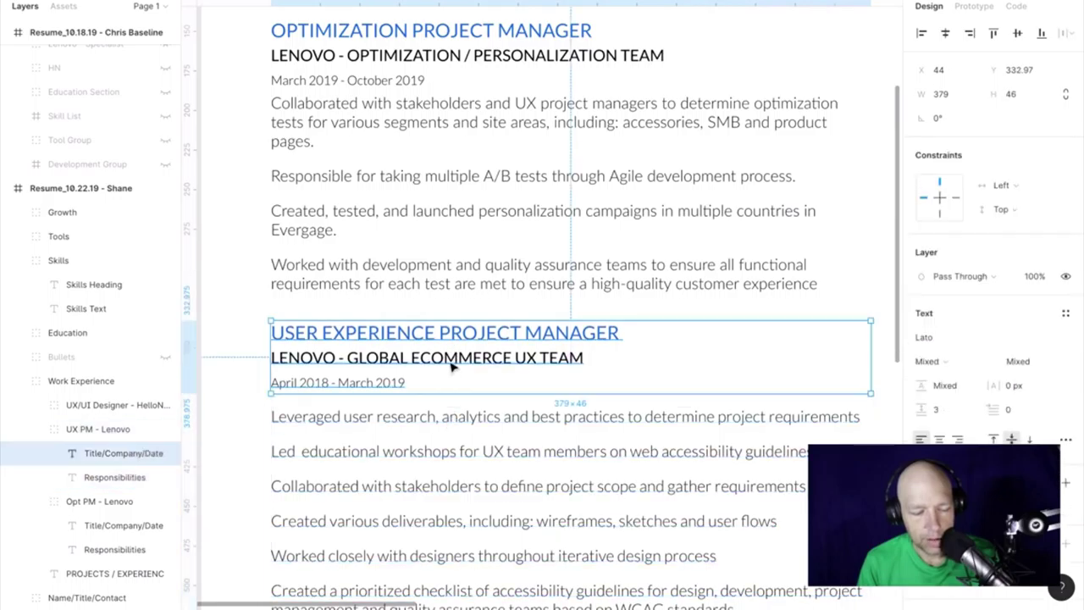
pyautogui.click(435, 184)
pyautogui.click(433, 185)
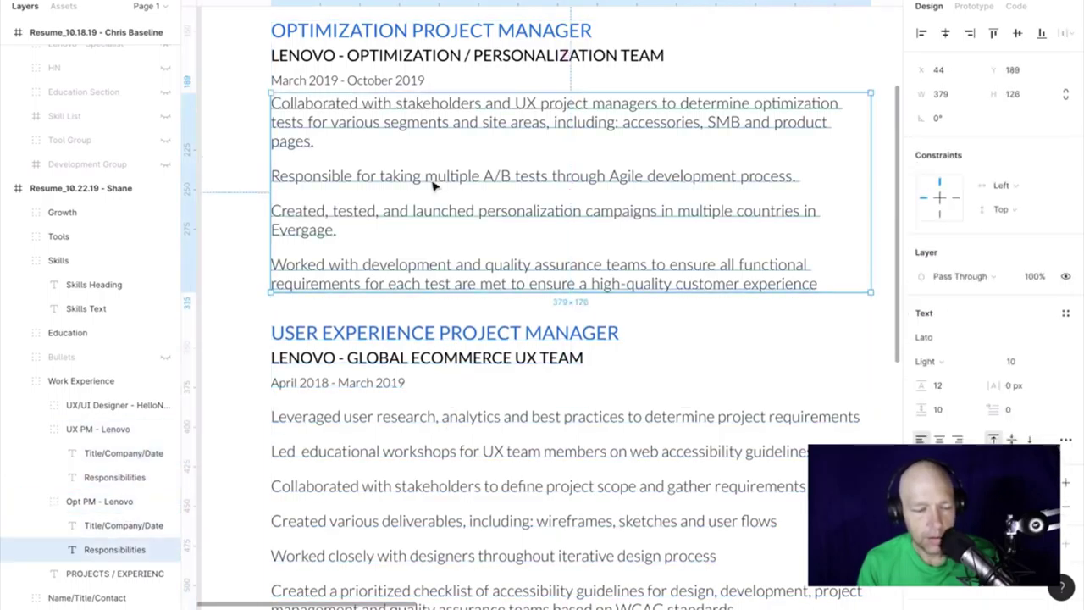
pyautogui.press('Return')
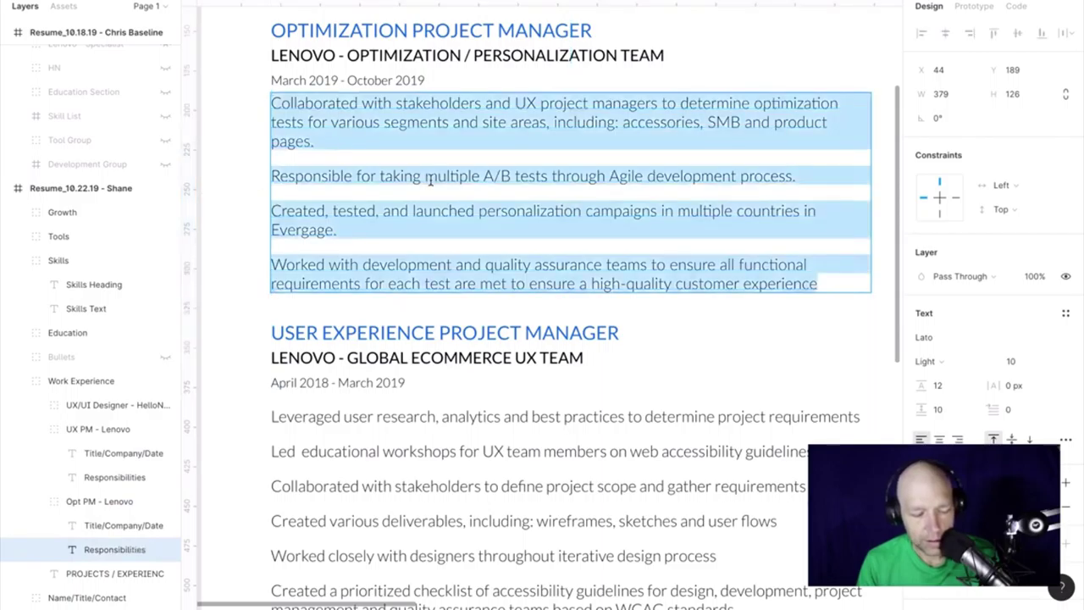
pyautogui.press('Escape')
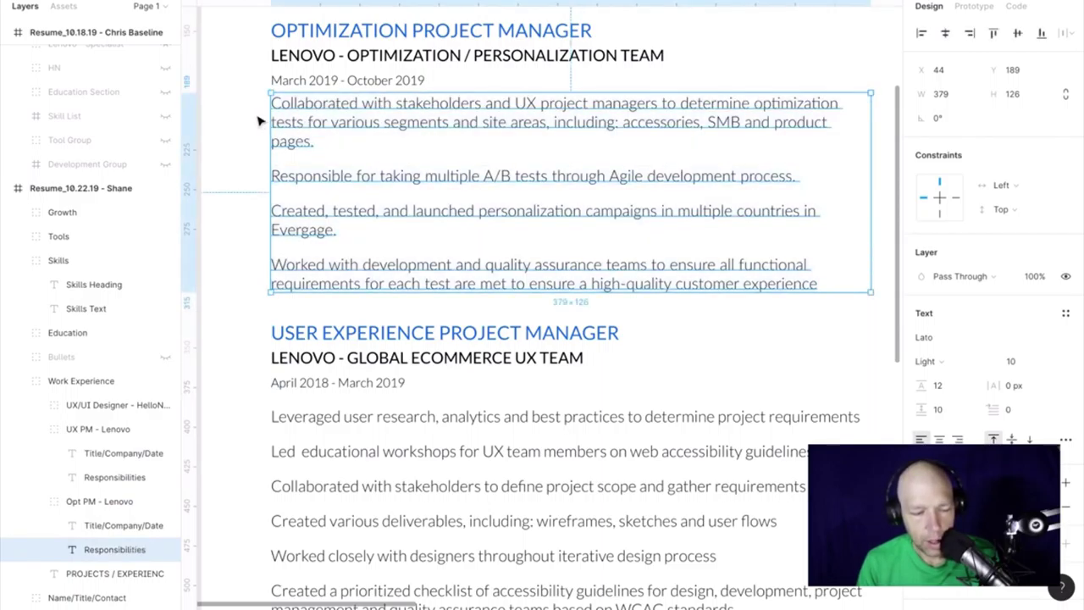
pyautogui.moveTo(312, 126); pyautogui.dragTo(315, 168)
pyautogui.scroll(-3, 315, 167)
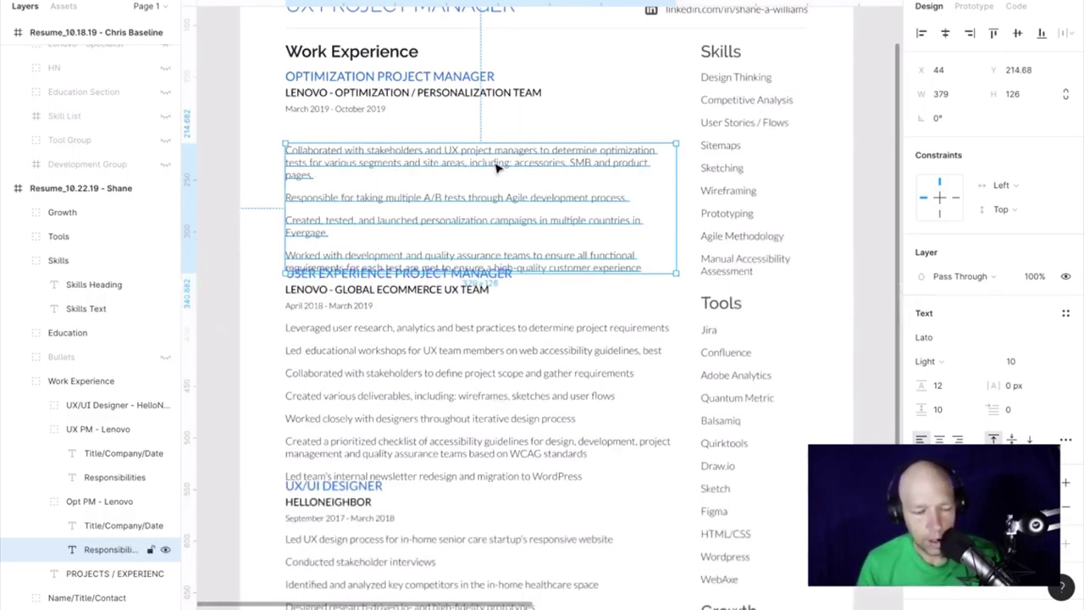
pyautogui.moveTo(534, 164); pyautogui.dragTo(532, 142)
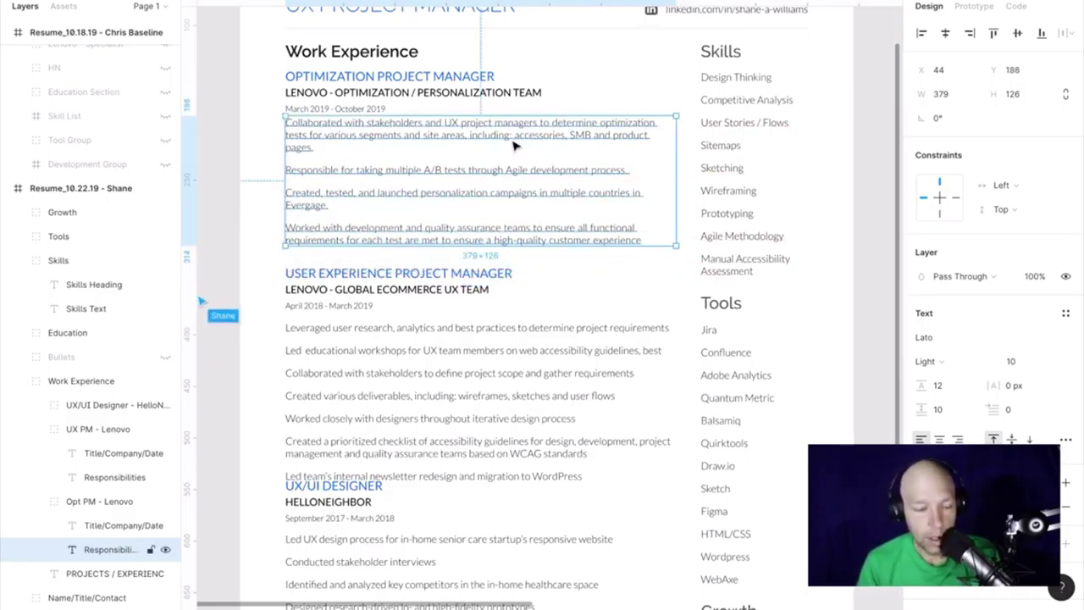
# Copy the Optimization bullet text and switch to Grammarly.
pyautogui.doubleClick(518, 146)
pyautogui.press('super+c')
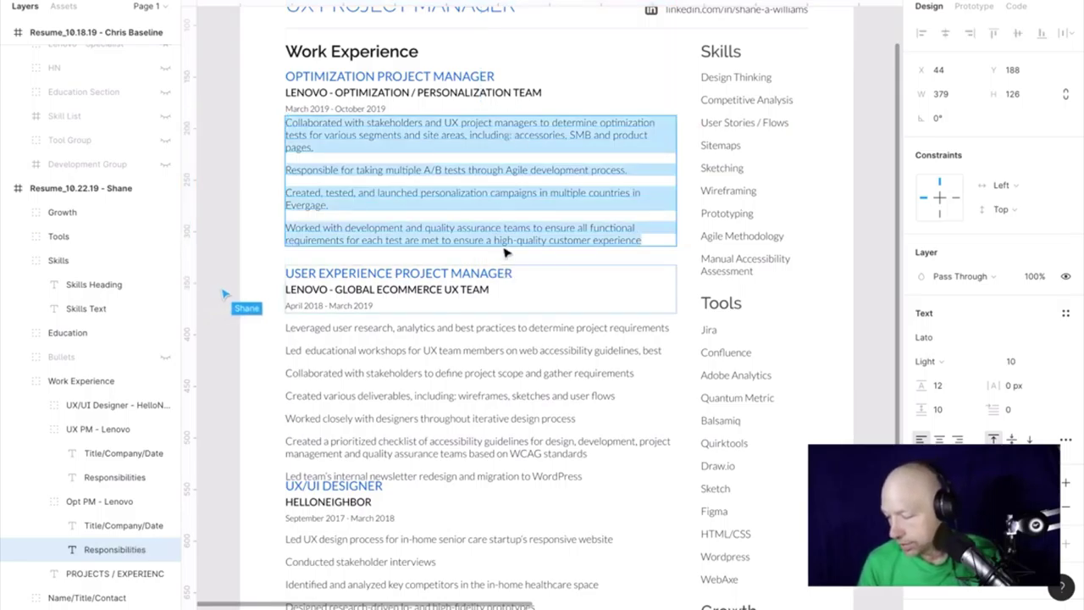
pyautogui.moveTo(594, 593)
pyautogui.click(424, 590)
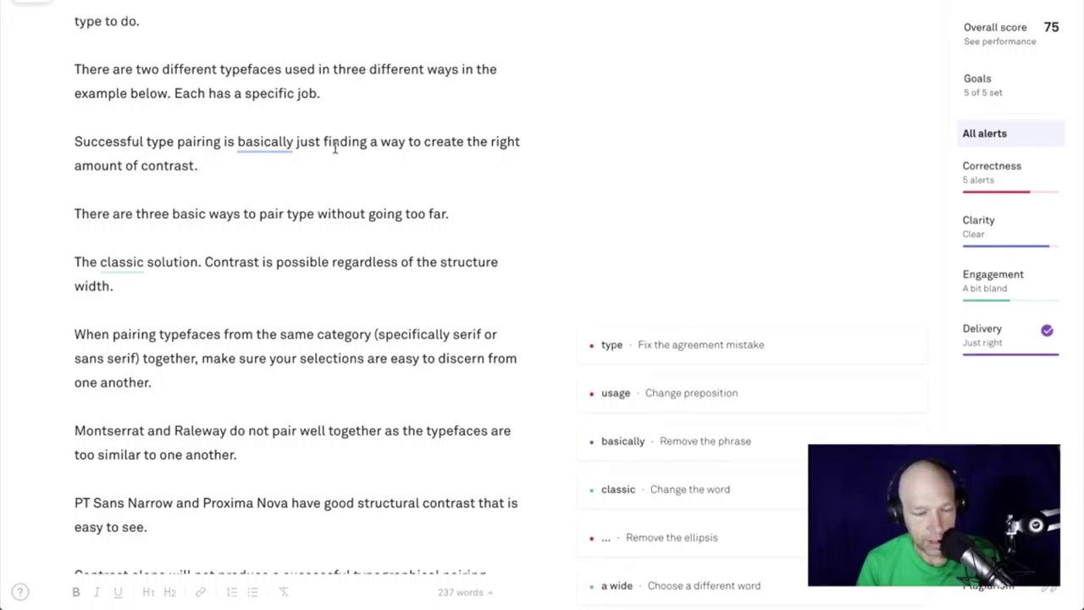
# Hide and reopen Grammarly, then create a new blank document.
pyautogui.press('super+h')
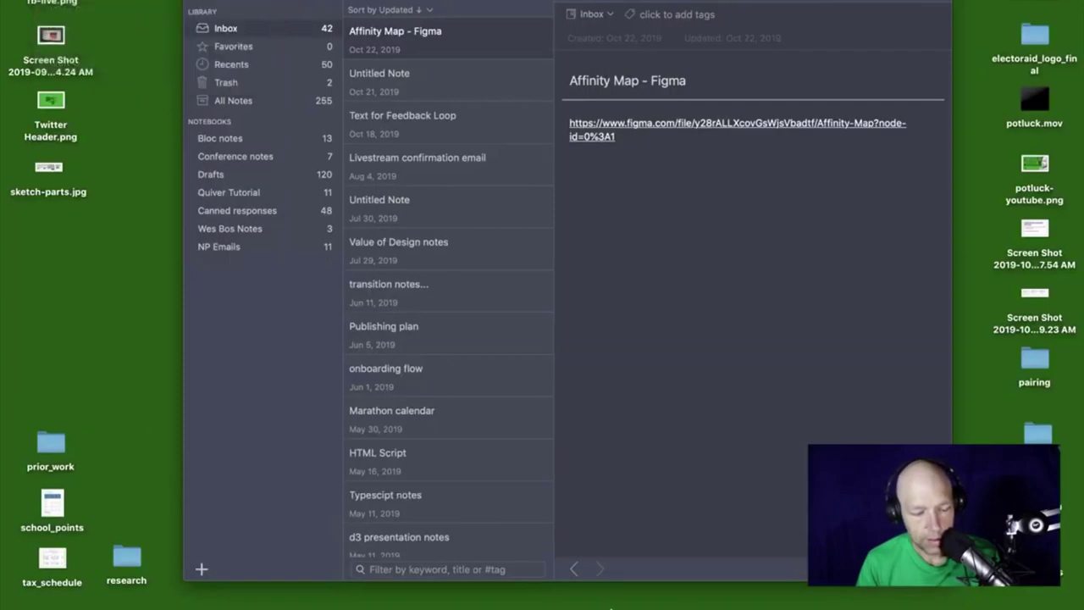
pyautogui.moveTo(613, 603)
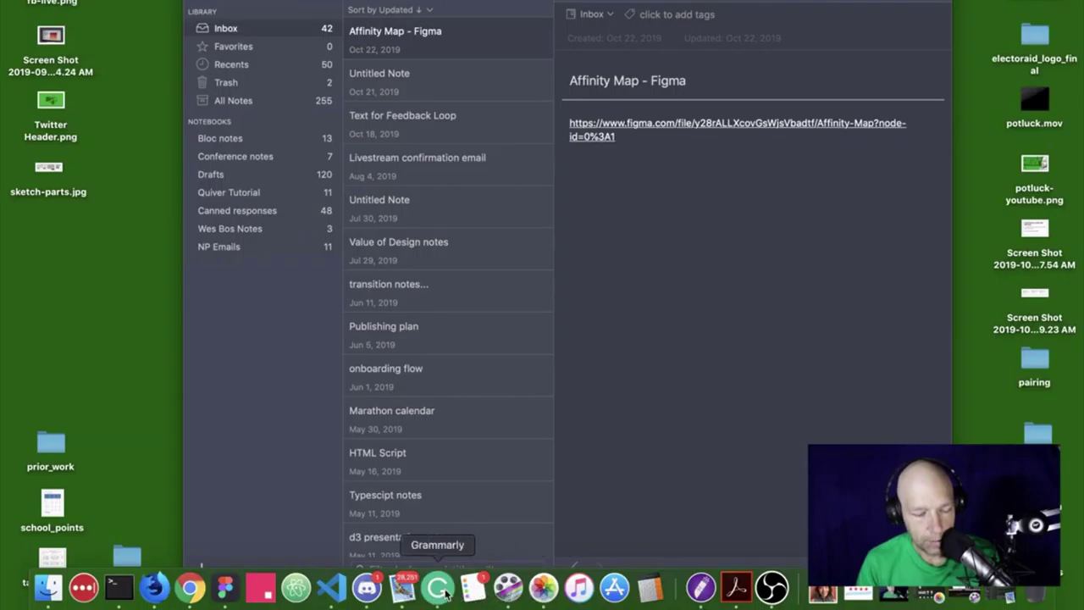
pyautogui.click(443, 593)
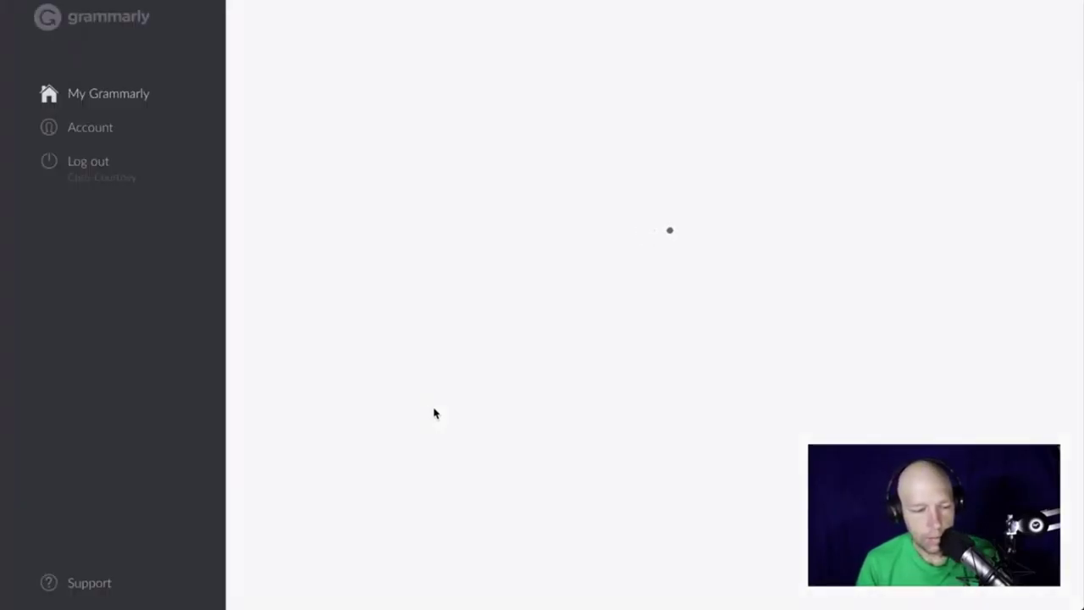
pyautogui.click(291, 111)
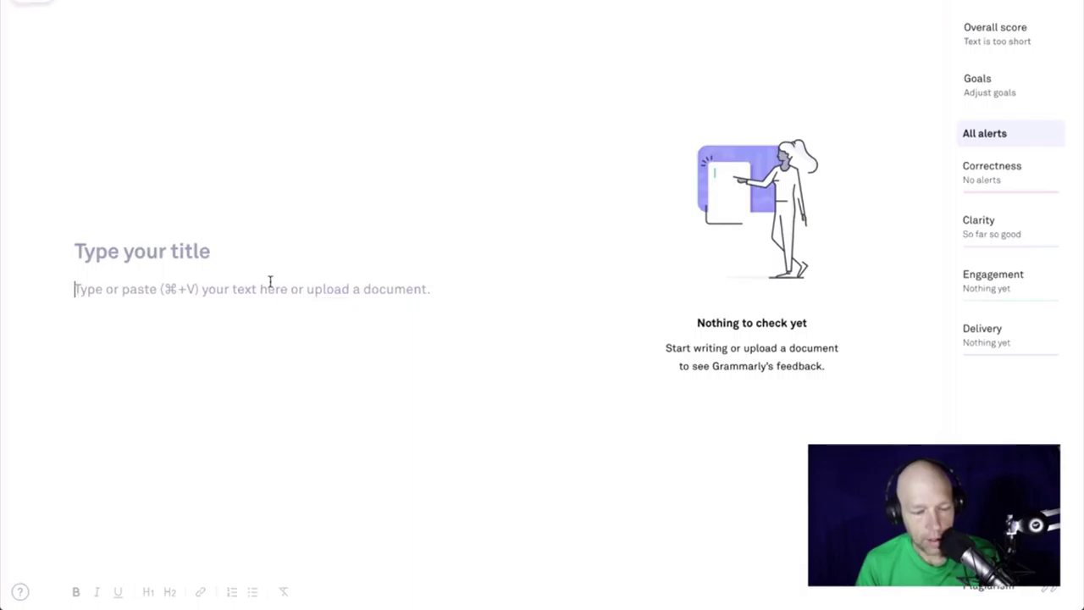
# Paste the Optimization bullets and set Confident tone and Inform intent as goals.
pyautogui.press('super+v')
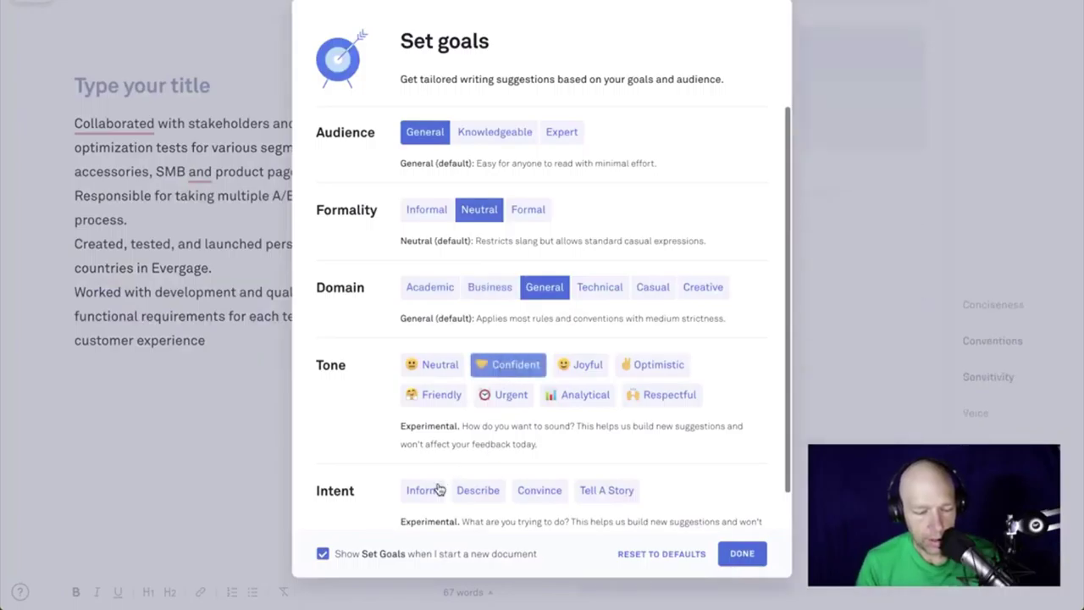
pyautogui.click(497, 367)
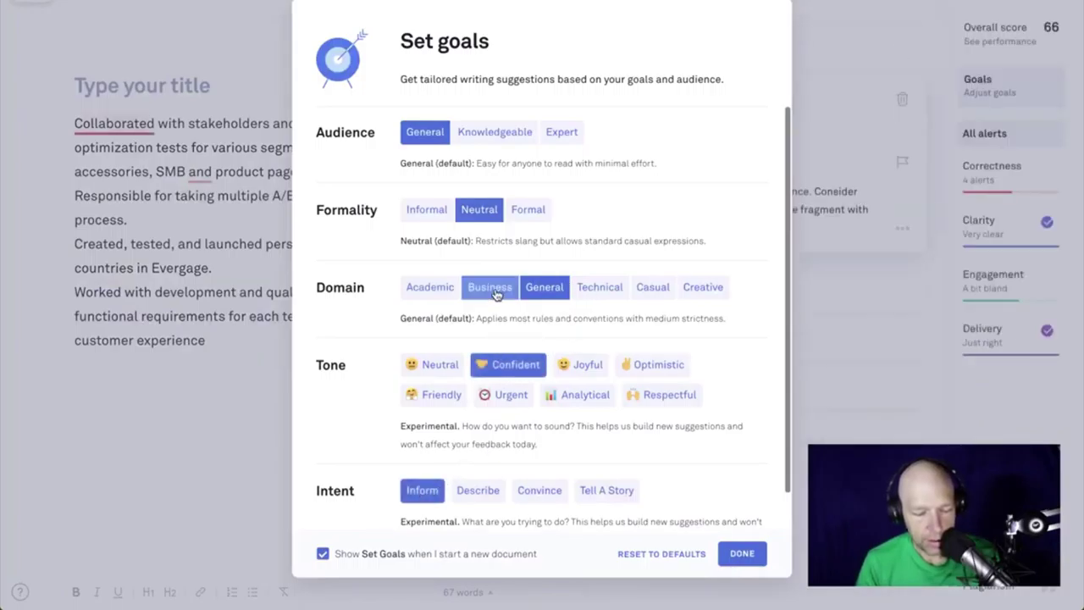
pyautogui.click(760, 562)
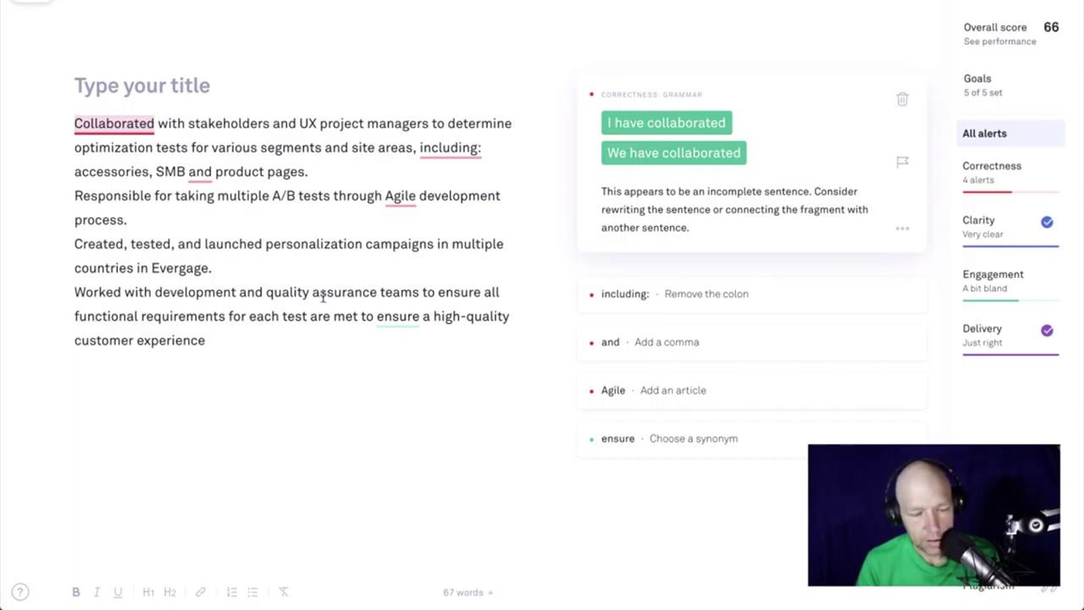
# Insert a comma after 'SMB' in the first bullet.
pyautogui.click(185, 171)
pyautogui.write('m')
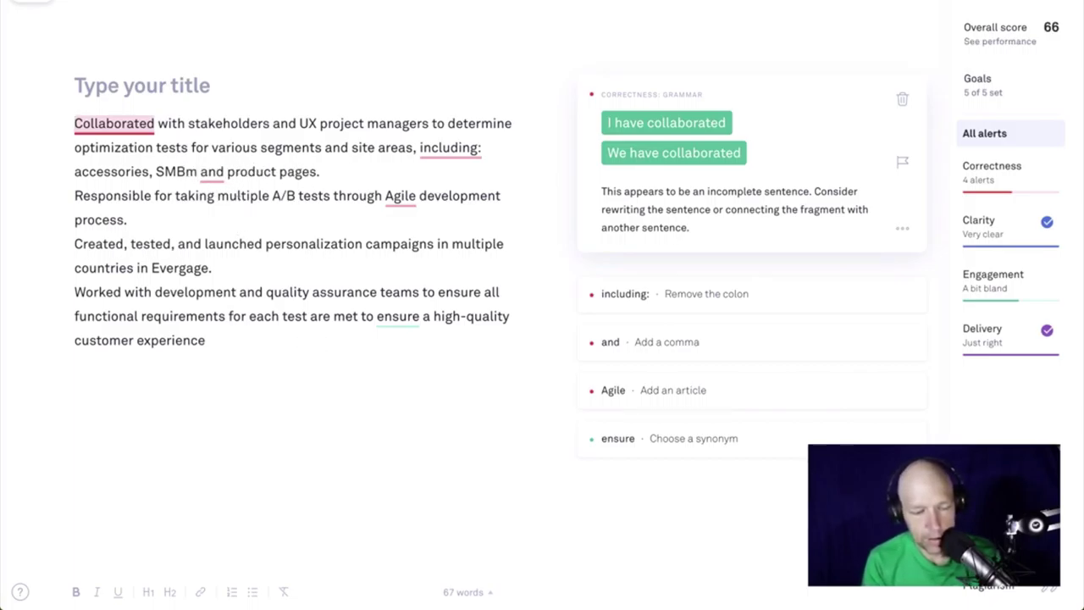
pyautogui.press('BackSpace')
pyautogui.write(',')
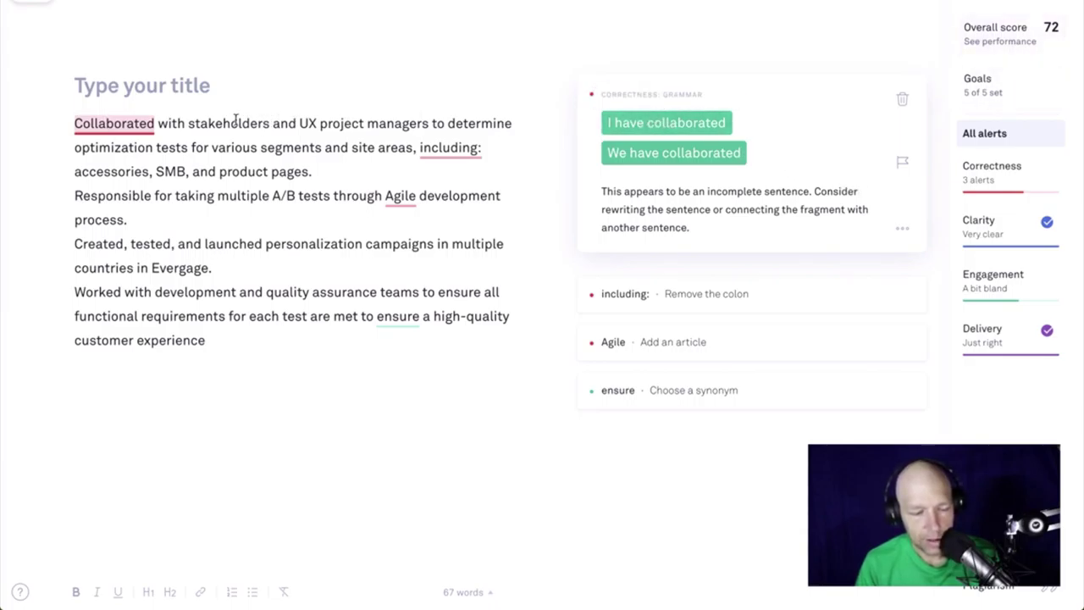
# Change the first bullet's opening to 'I collaborated', then review the 'including:' colon alert.
pyautogui.click(693, 124)
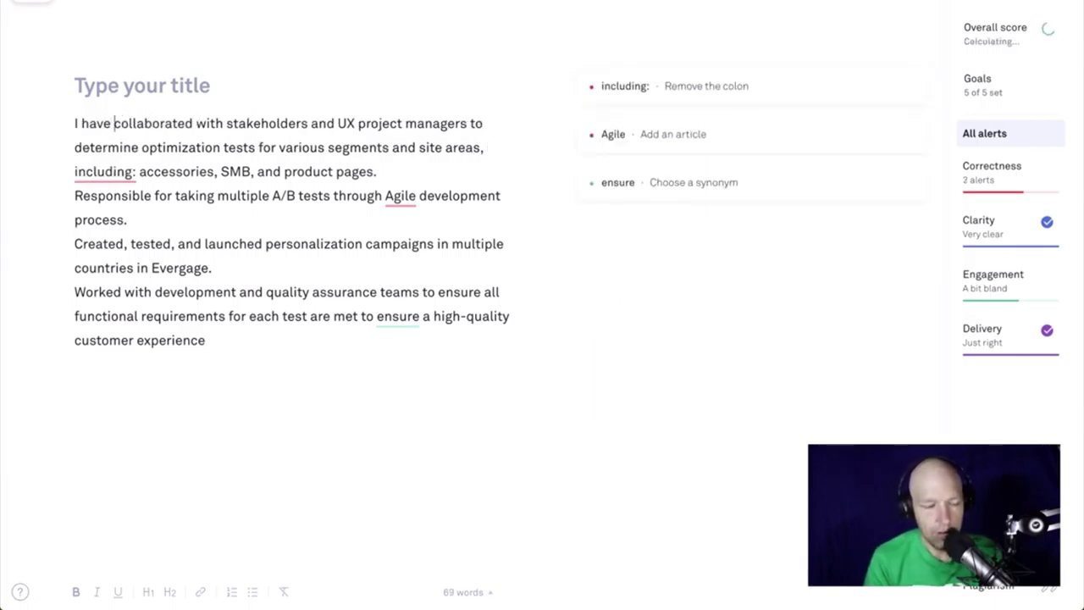
pyautogui.press('BackSpace')
pyautogui.press('BackSpace')
pyautogui.press('BackSpace')
pyautogui.press('BackSpace')
pyautogui.press('BackSpace')
pyautogui.press('BackSpace')
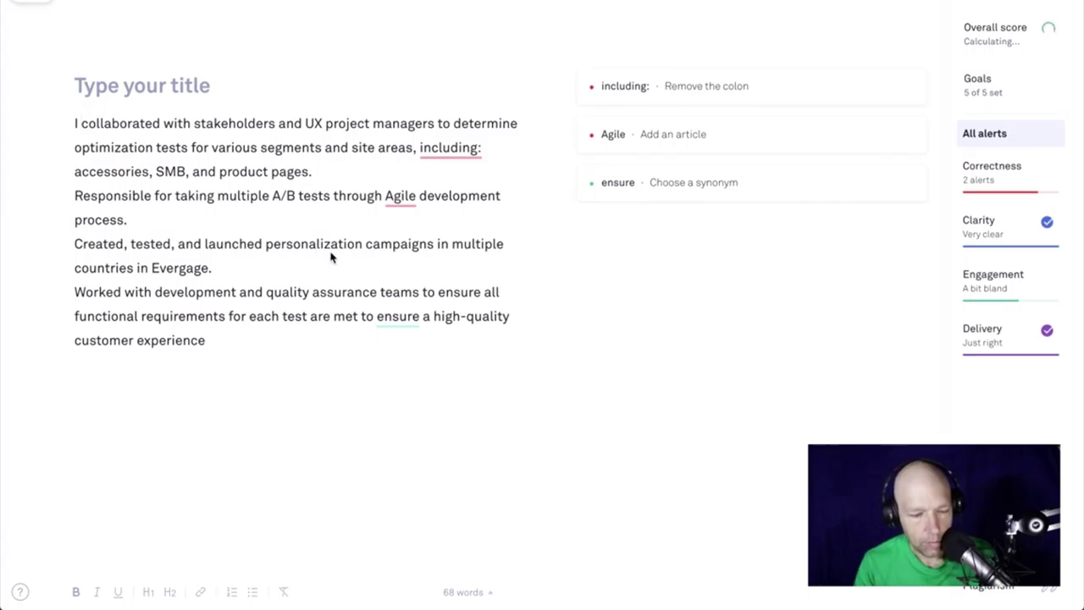
pyautogui.click(451, 146)
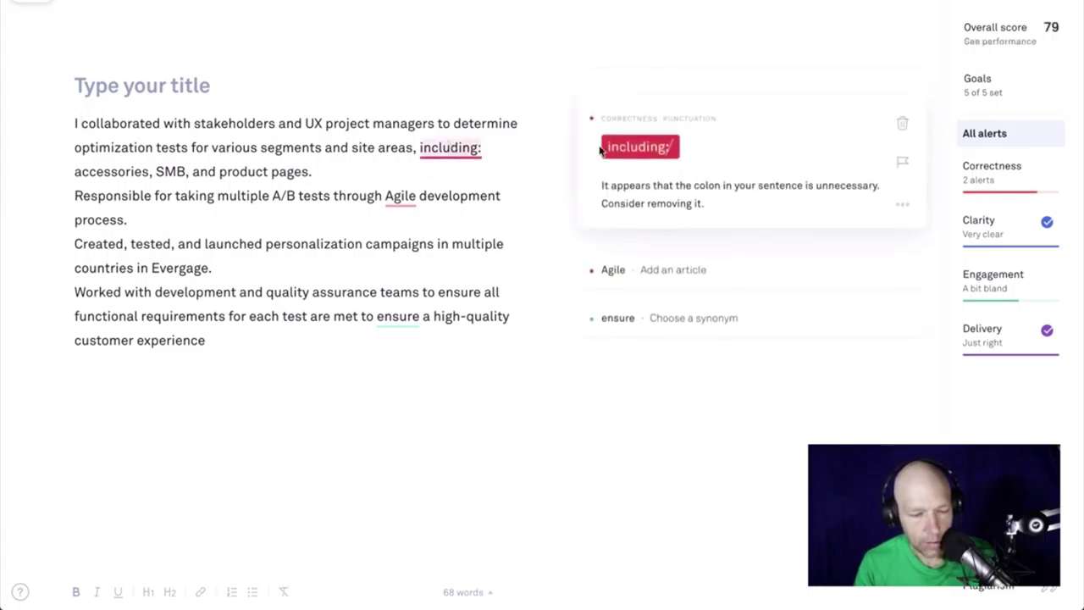
# Remove the colon after 'including' and insert 'an' before 'Agile'.
pyautogui.click(664, 147)
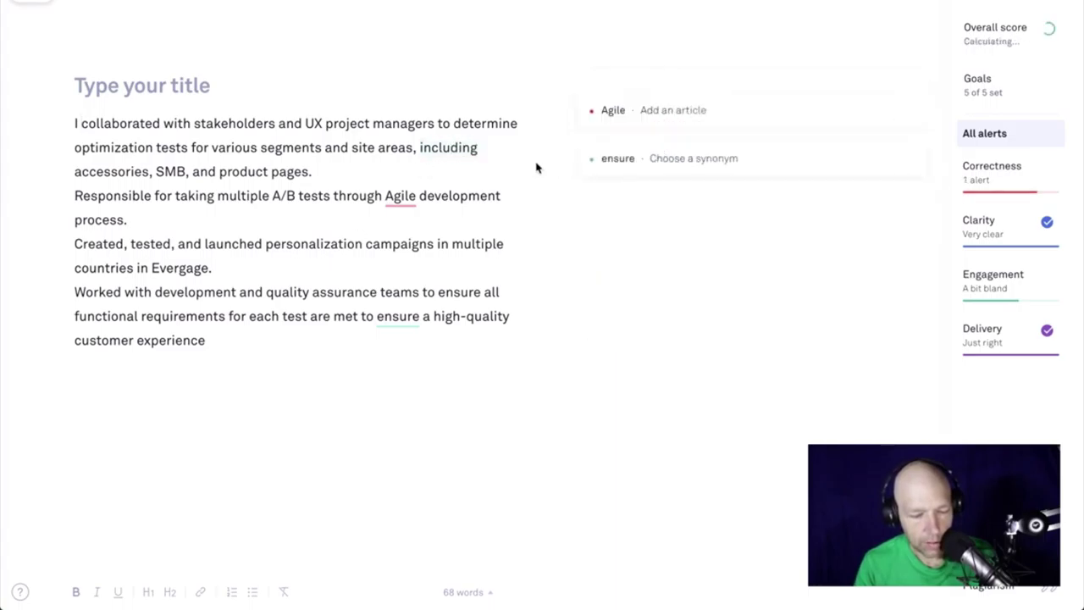
pyautogui.click(400, 195)
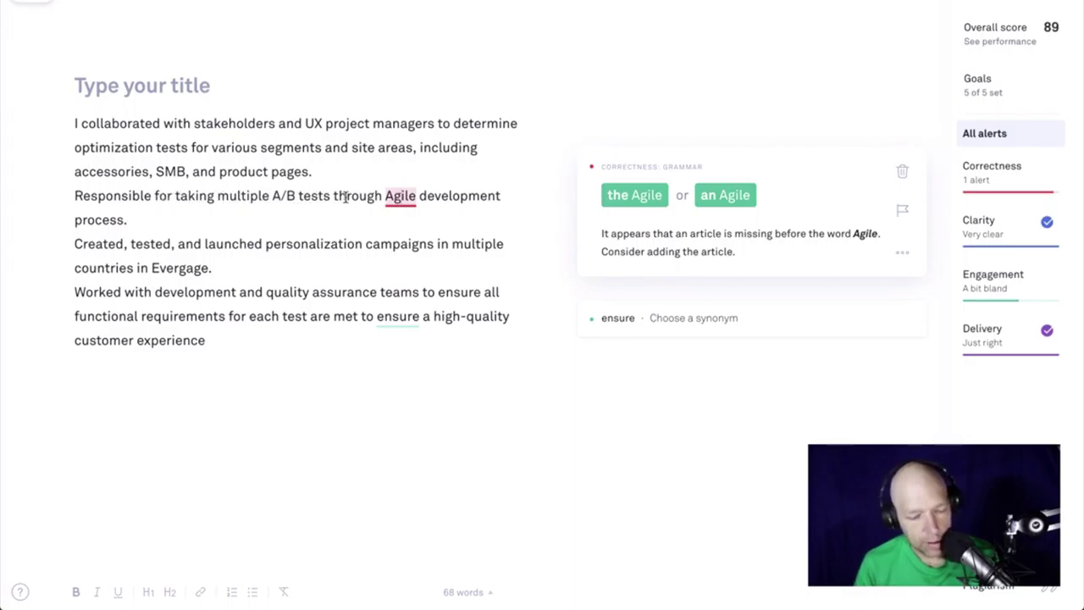
pyautogui.click(720, 198)
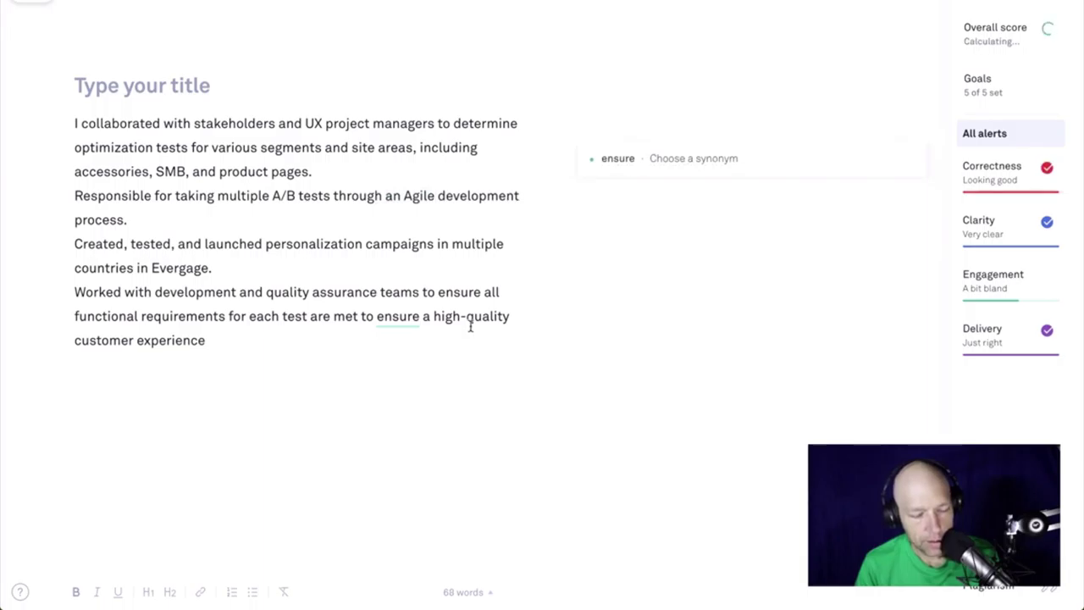
# End the last responsibility with a period after 'experience' and dismiss the 'ensure' synonym suggestion.
pyautogui.click(399, 317)
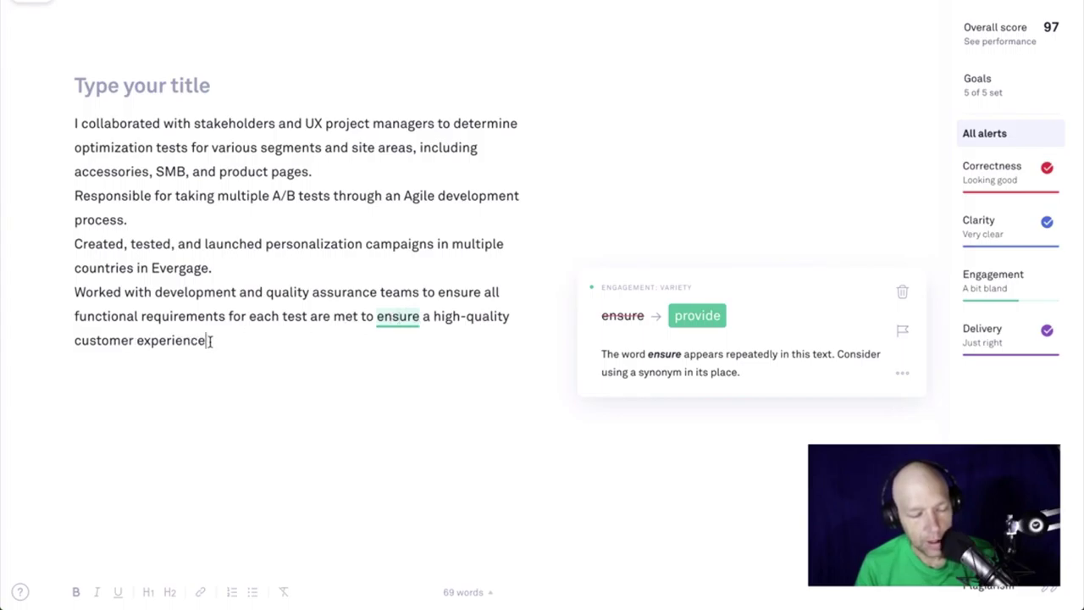
pyautogui.write('.')
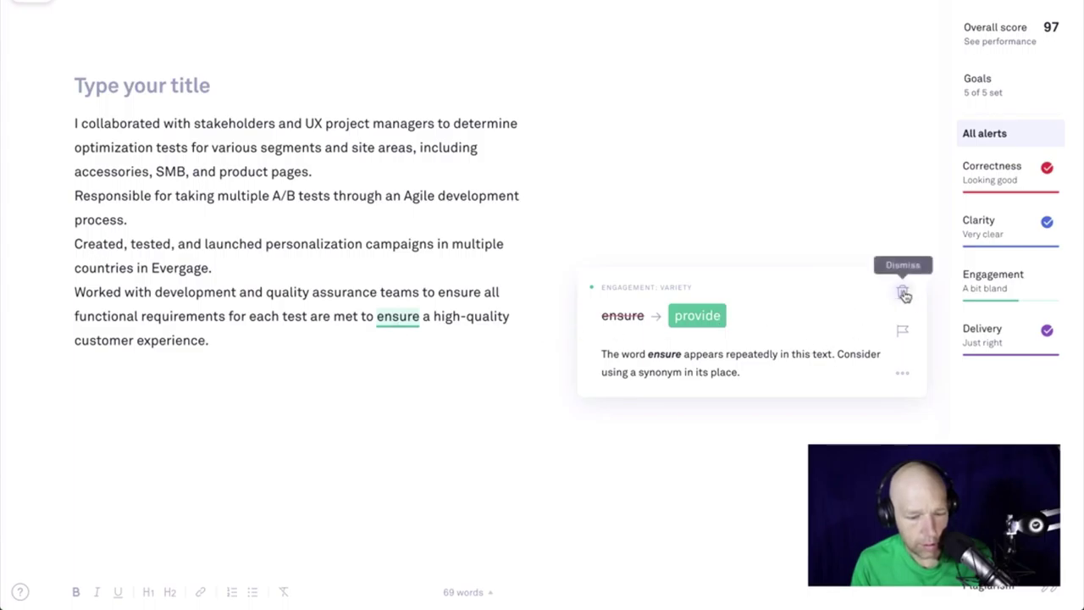
pyautogui.click(904, 293)
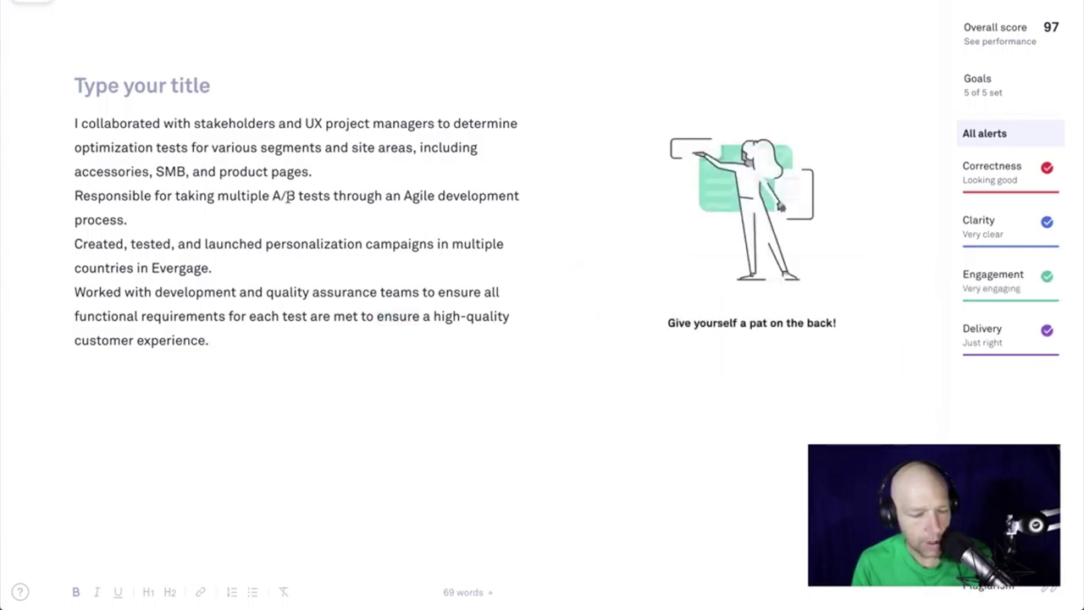
pyautogui.hotkey('ctrl', 'a')
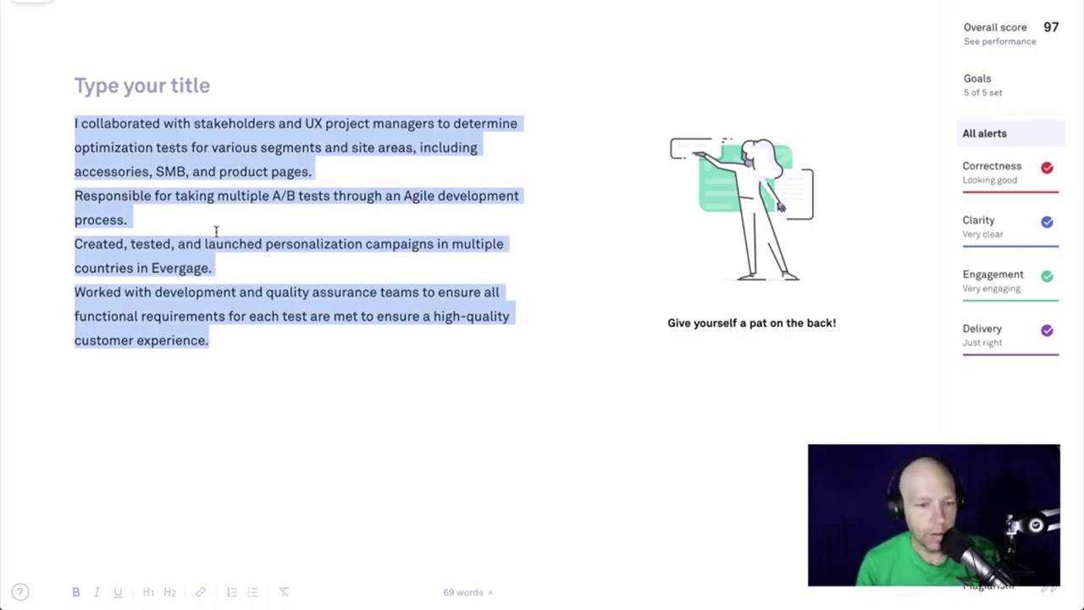
# Duplicate the Resume_10.22.19 - Shane frame and place the 595 × 842 copy at X 1098.
pyautogui.press('super+Tab')
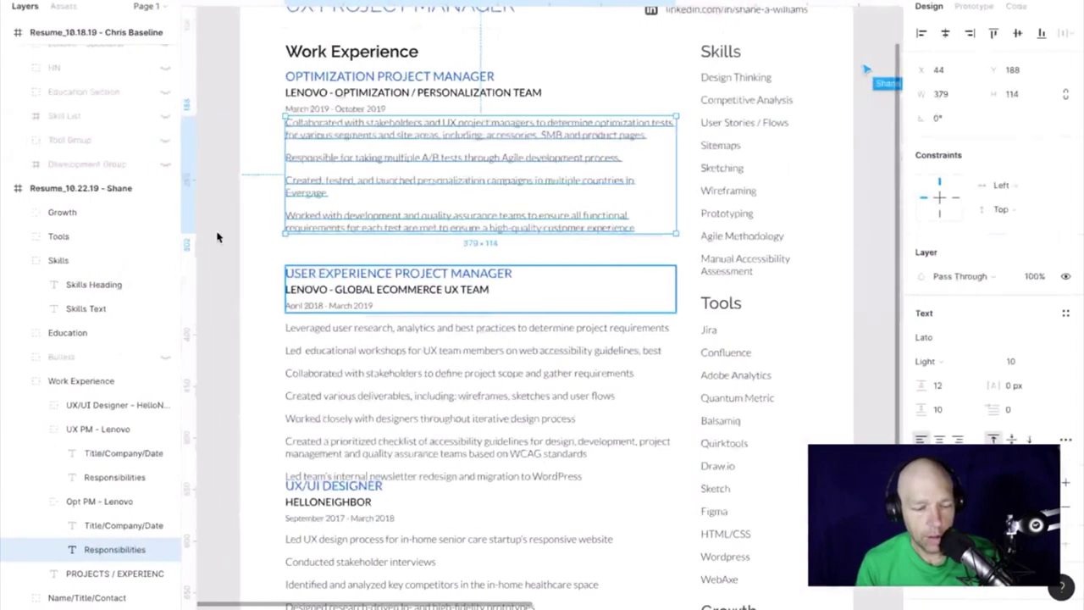
pyautogui.click(254, 189)
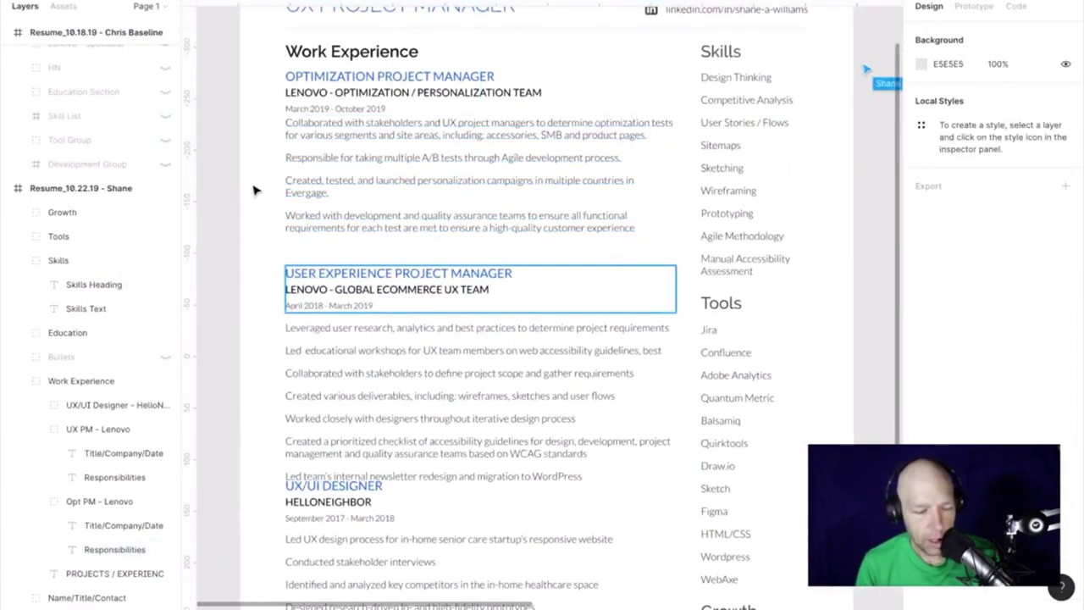
pyautogui.scroll(3, 254, 190)
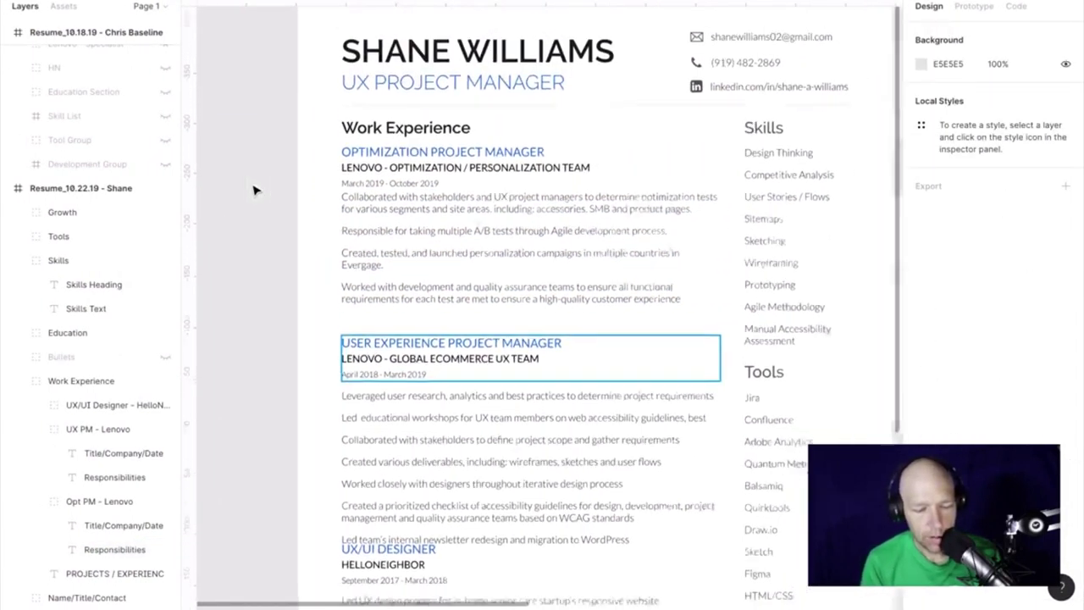
pyautogui.hotkey('shift', '1')
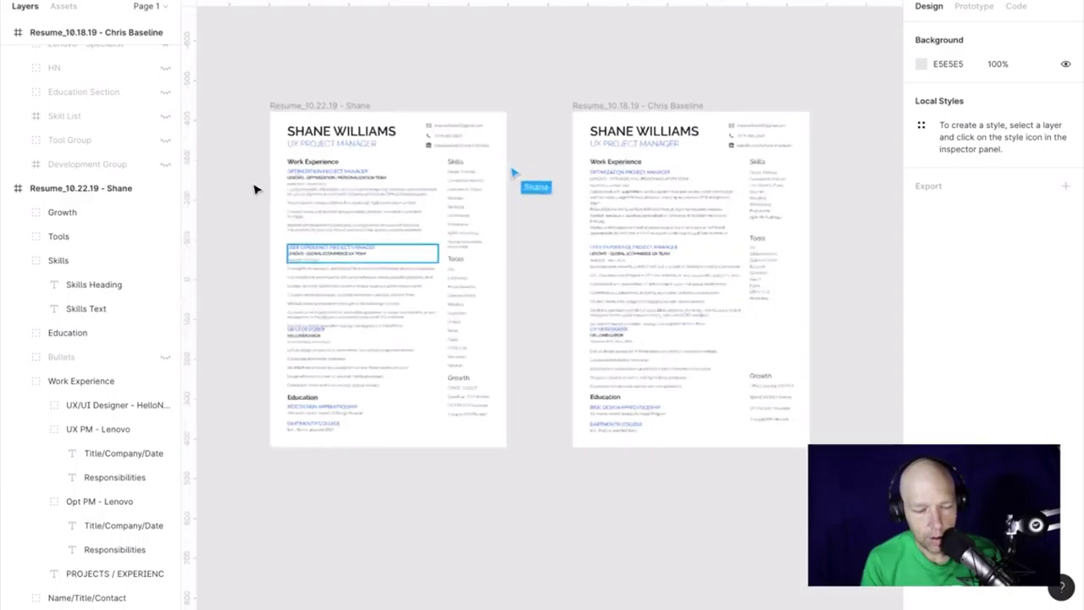
pyautogui.click(328, 110)
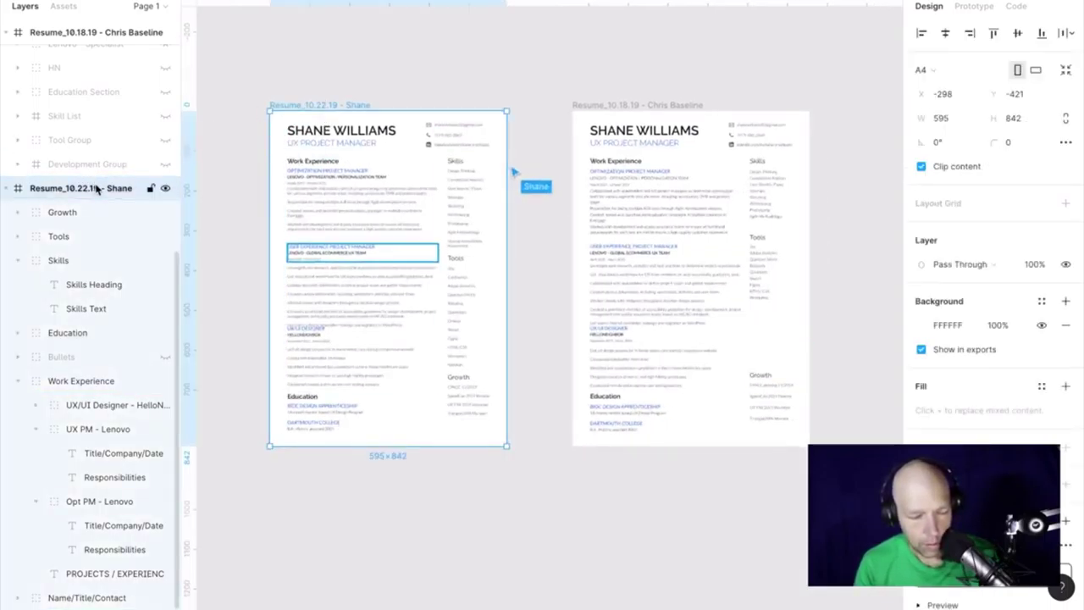
pyautogui.rightClick(97, 188)
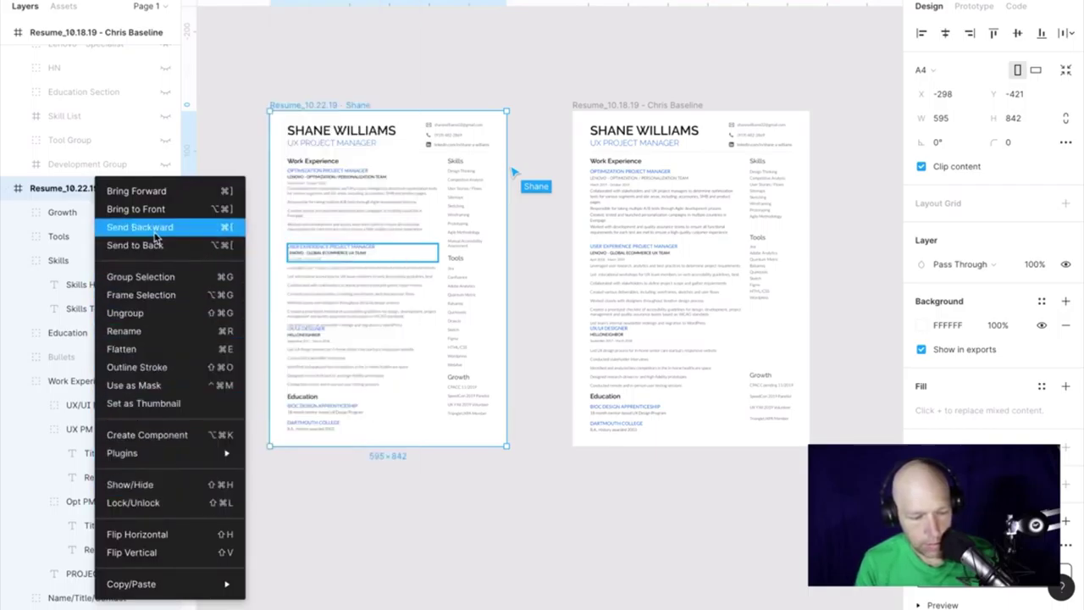
pyautogui.click(302, 77)
pyautogui.click(322, 111)
pyautogui.hotkey('ctrl', 'v')
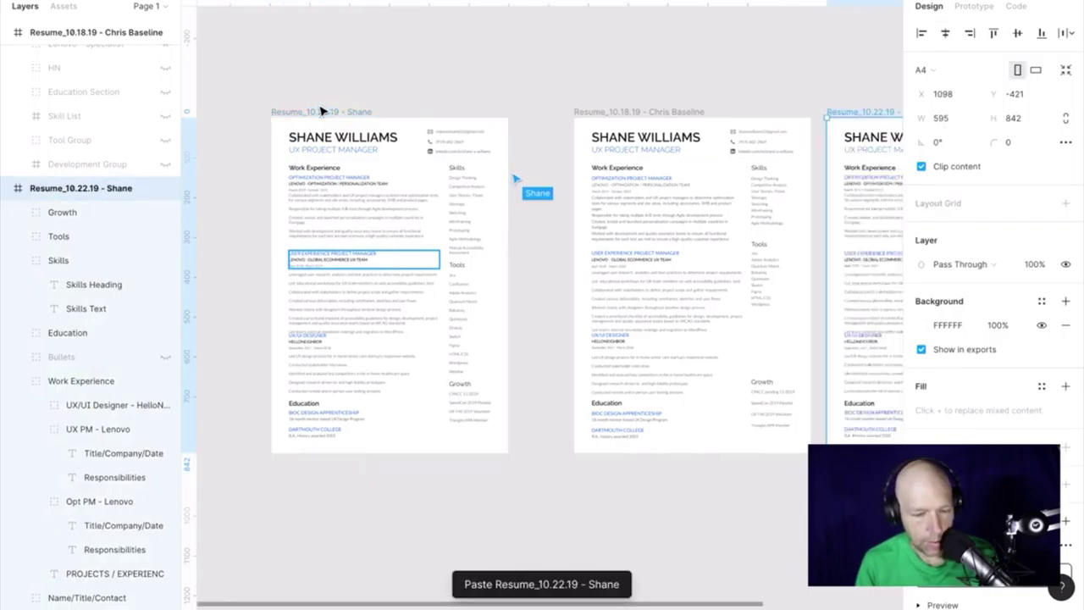
pyautogui.hscroll(5, 449, 111)
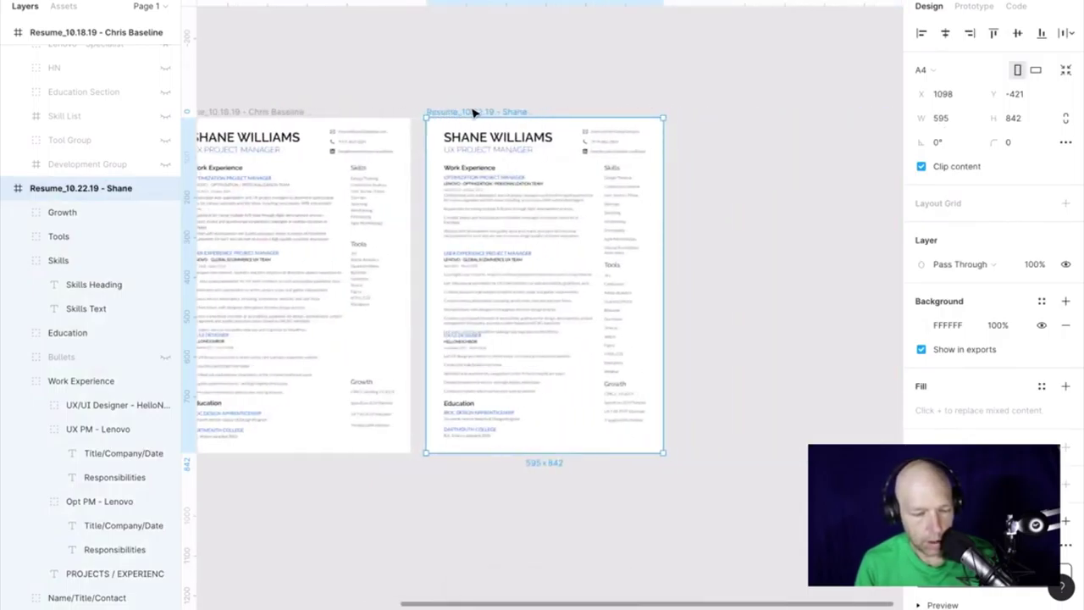
pyautogui.moveTo(474, 112); pyautogui.dragTo(530, 111)
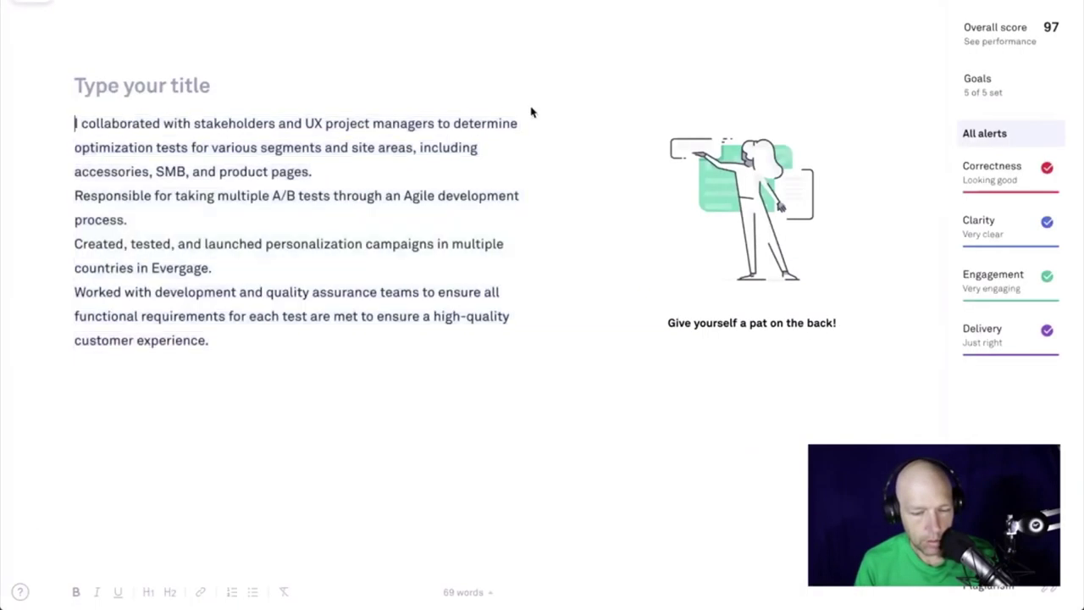
# Select the corrected Grammarly text and enter Figma's Optimization responsibilities text for pasting.
pyautogui.doubleClick(413, 146)
pyautogui.hotkey('ctrl', 'a')
pyautogui.hotkey('ctrl', 'c')
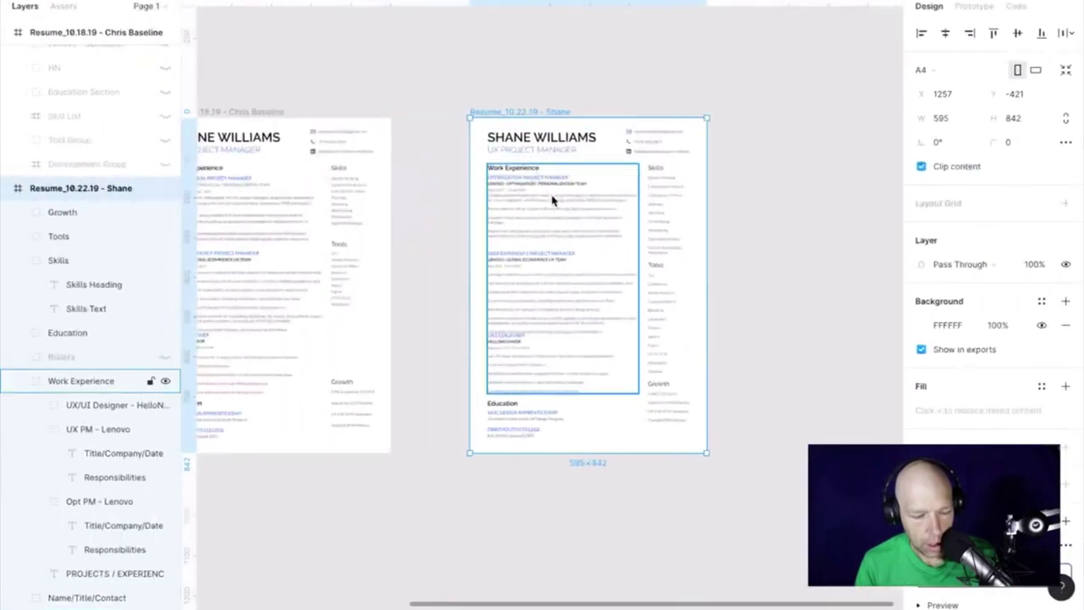
pyautogui.click(551, 198)
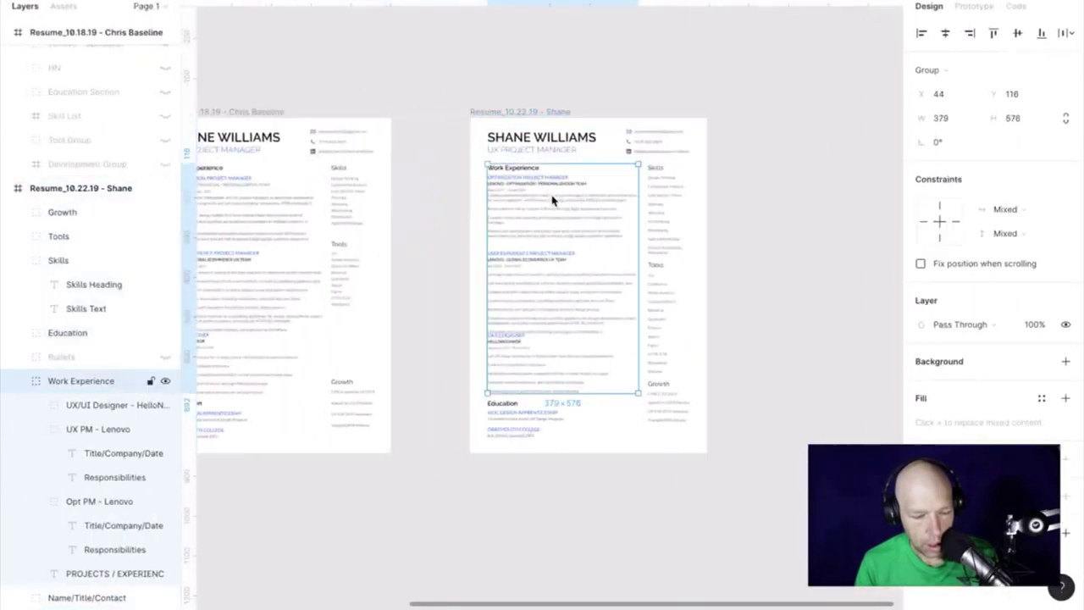
pyautogui.doubleClick(551, 198)
pyautogui.doubleClick(552, 197)
pyautogui.click(551, 197)
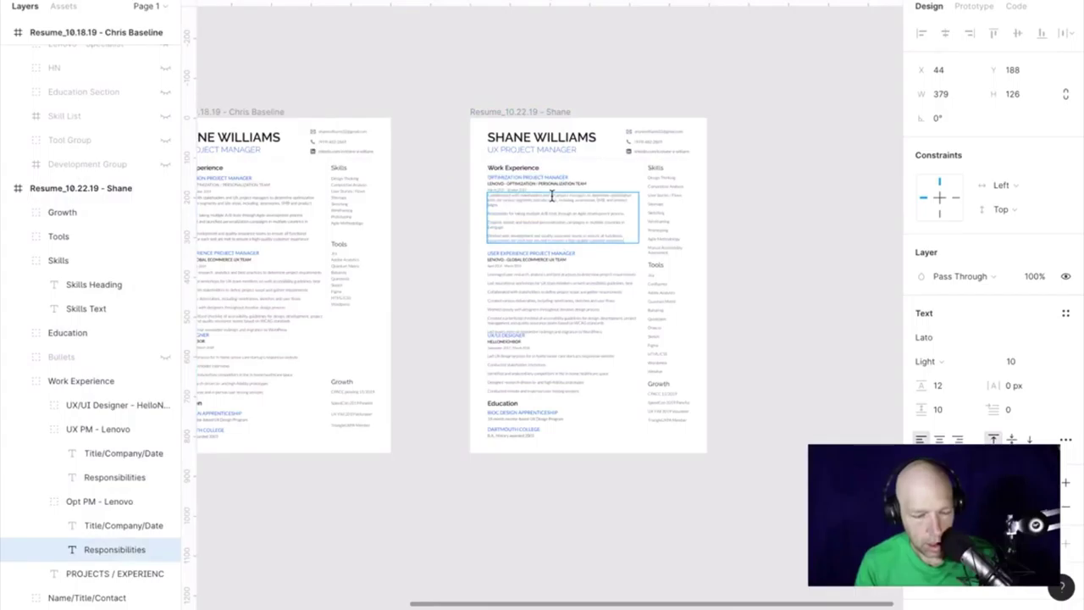
pyautogui.scroll(5, 551, 196)
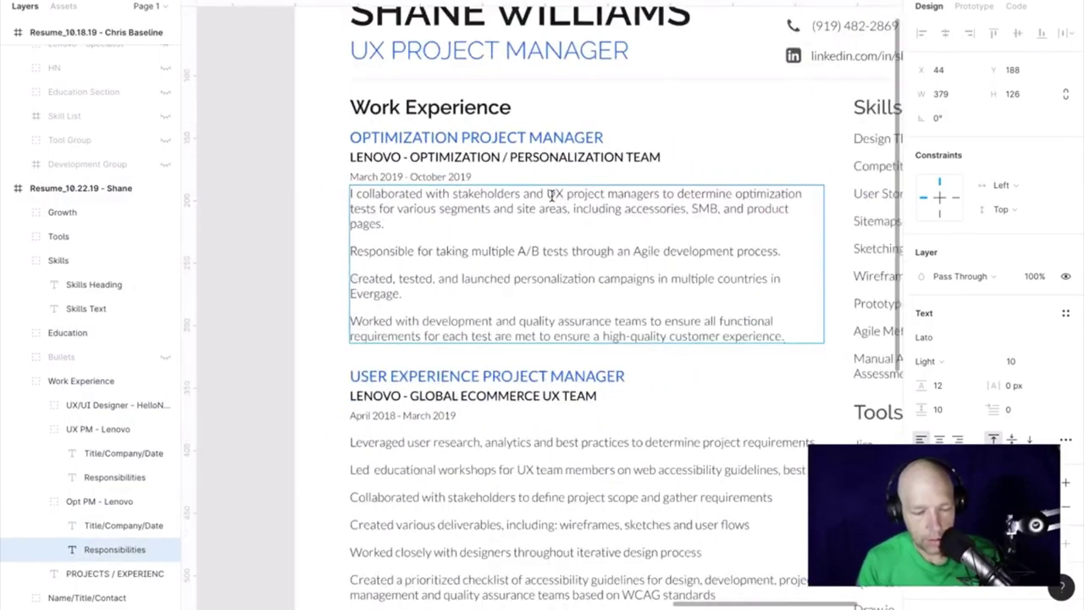
pyautogui.click(262, 150)
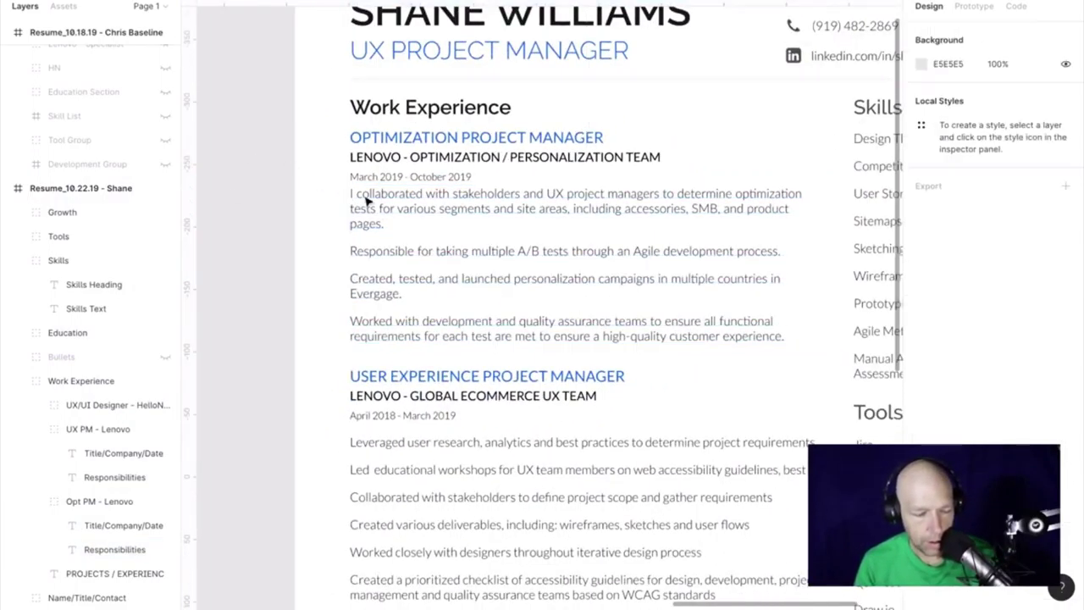
pyautogui.click(426, 208)
pyautogui.click(429, 208)
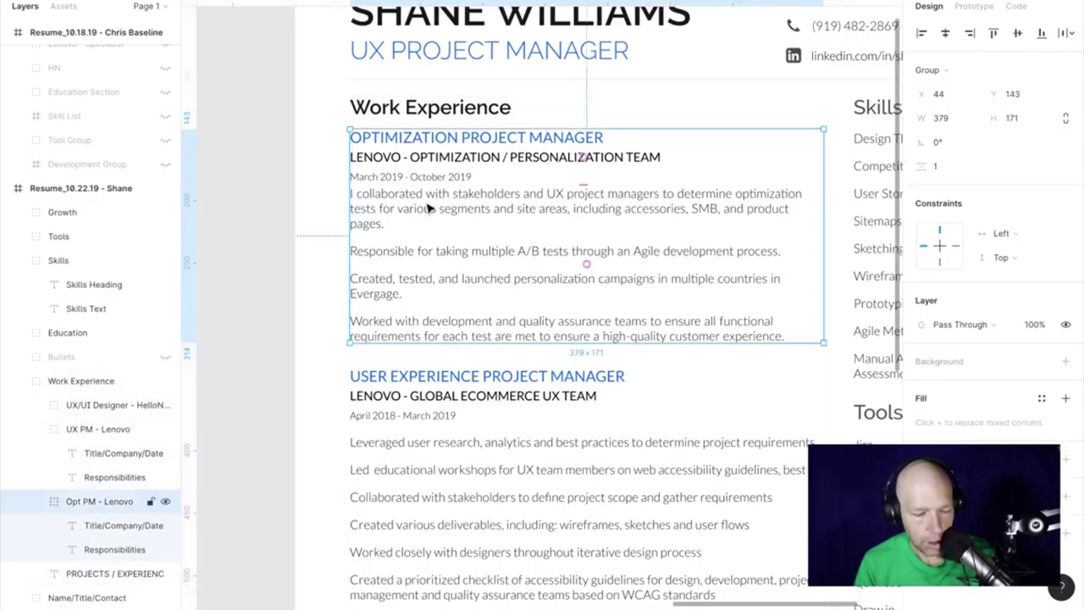
pyautogui.click(428, 206)
pyautogui.moveTo(428, 207); pyautogui.dragTo(757, 234)
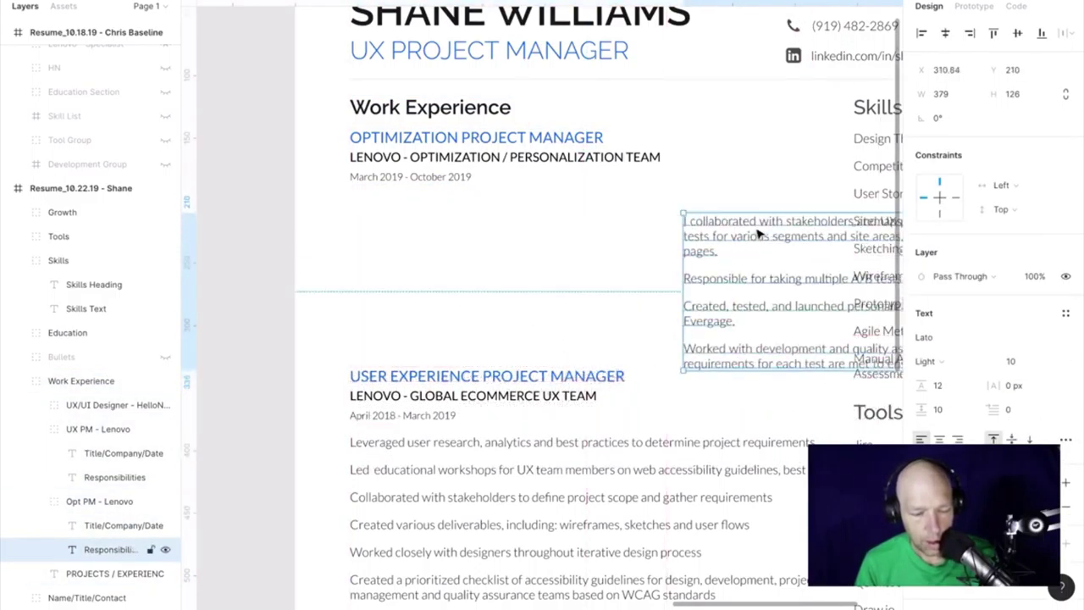
pyautogui.click(497, 160)
pyautogui.moveTo(498, 184); pyautogui.dragTo(501, 353)
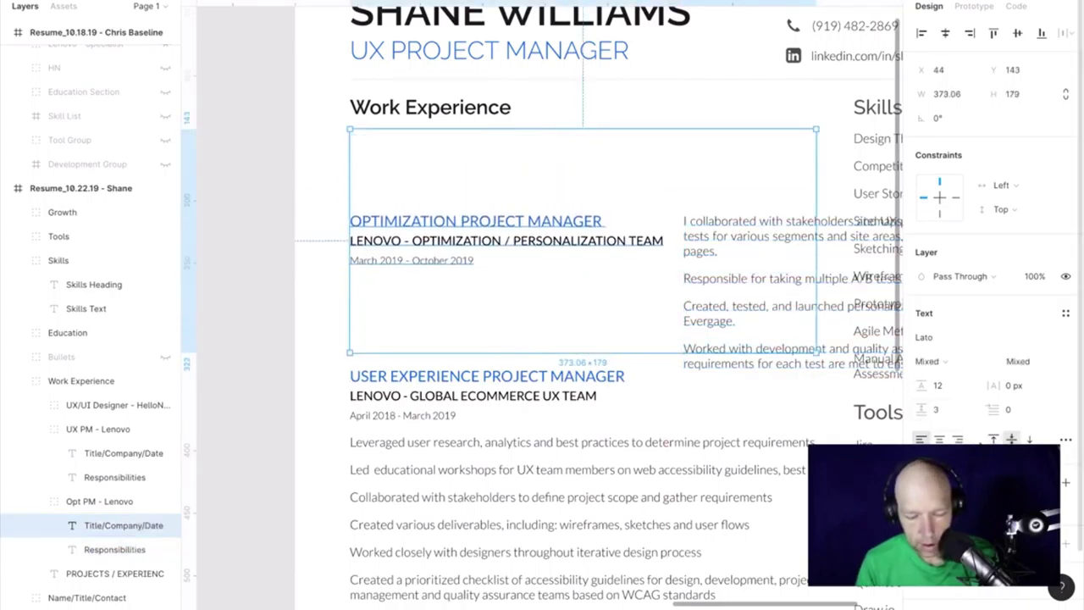
pyautogui.click(994, 440)
pyautogui.click(834, 220)
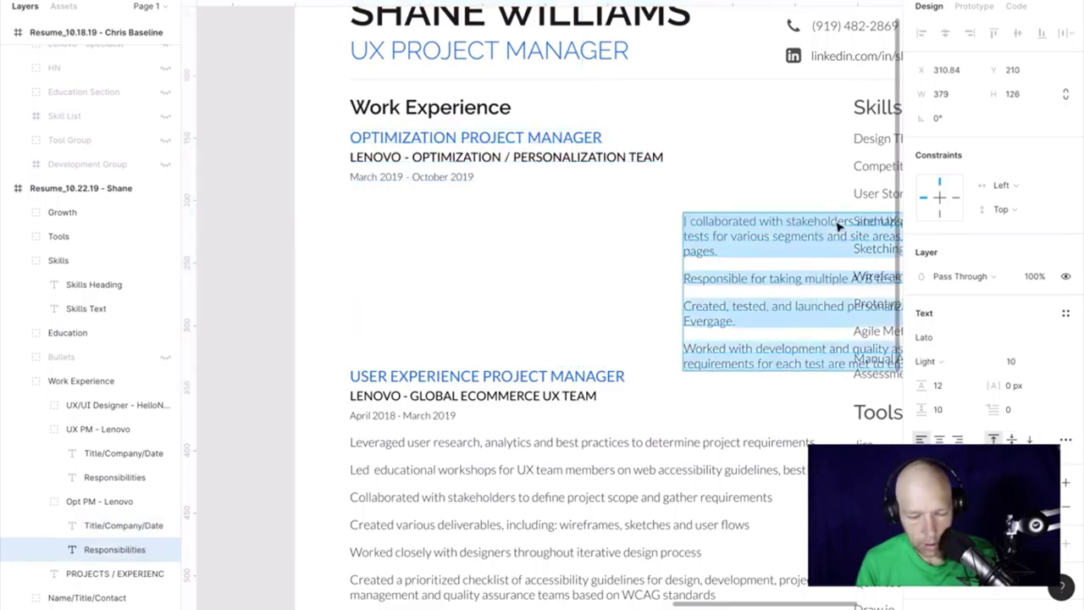
pyautogui.click(472, 172)
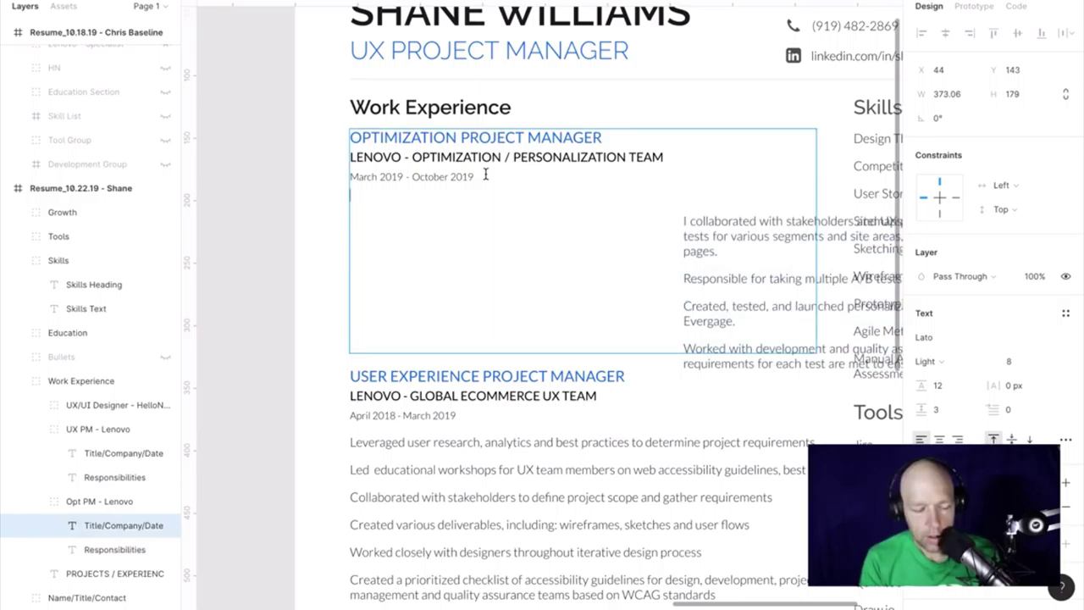
pyautogui.hotkey('ctrl', 'v')
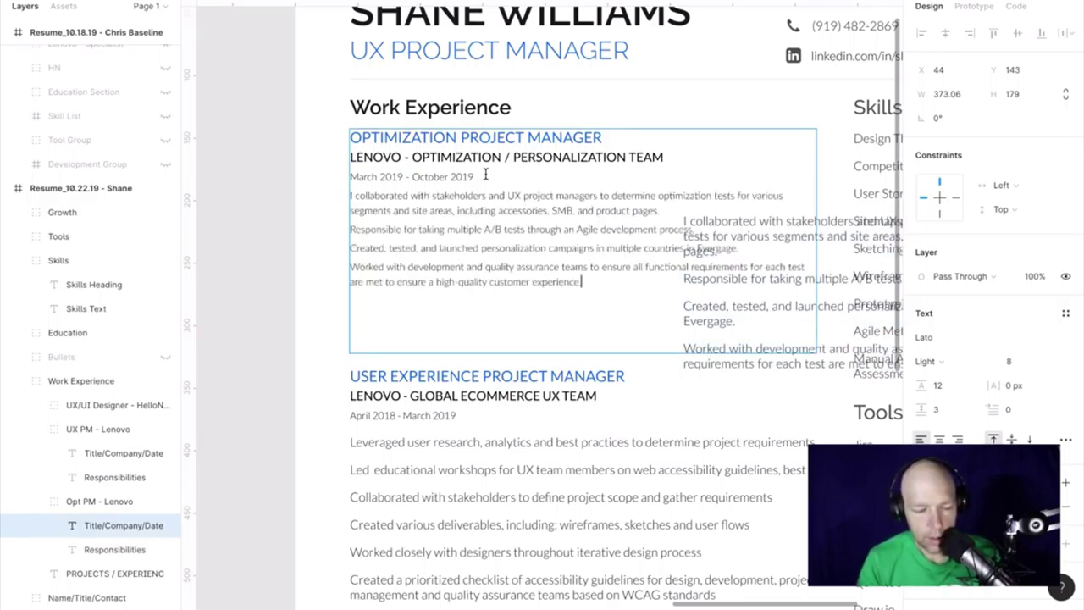
pyautogui.click(838, 223)
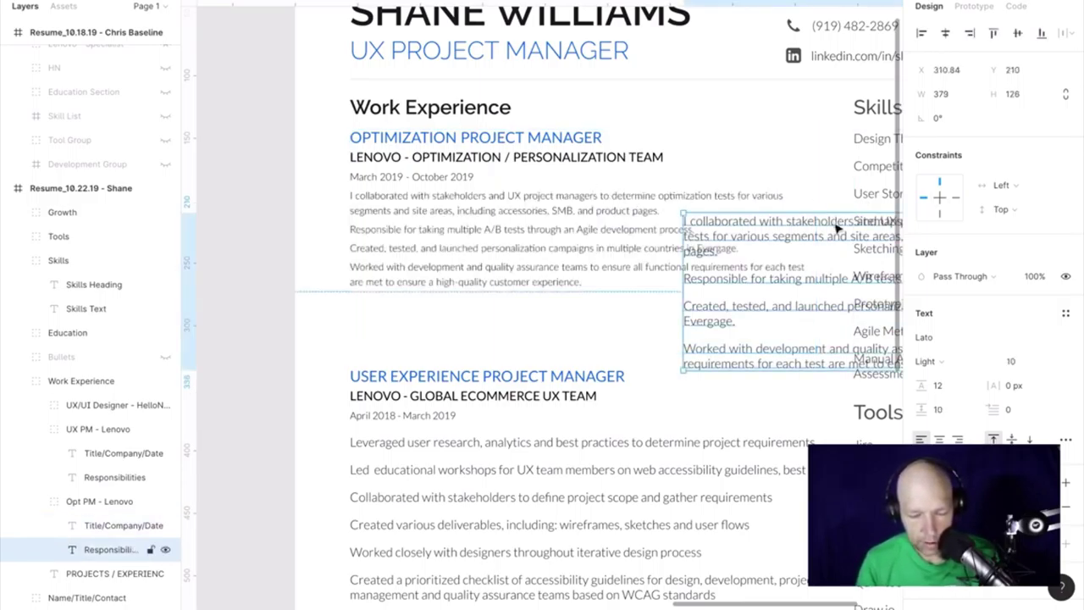
pyautogui.press('Delete')
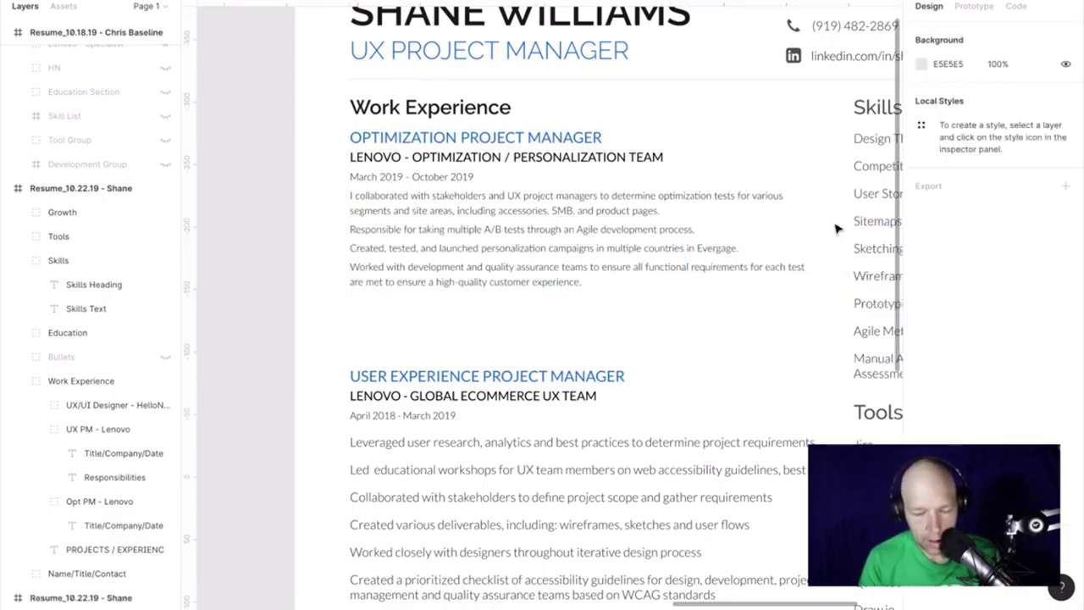
pyautogui.doubleClick(529, 247)
pyautogui.click(529, 247)
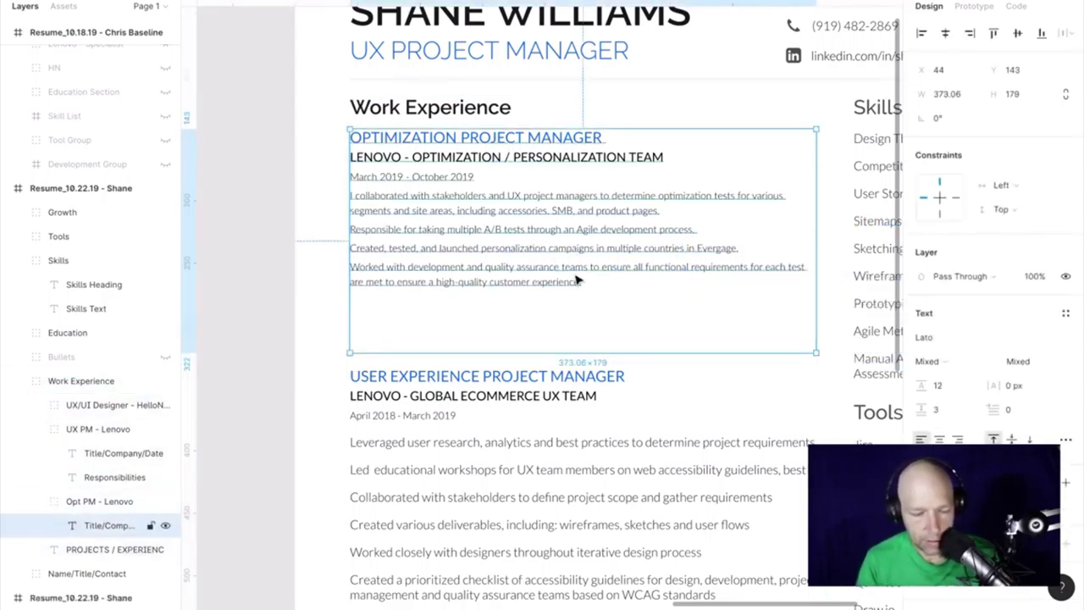
pyautogui.doubleClick(576, 279)
pyautogui.click(594, 282)
pyautogui.moveTo(596, 282); pyautogui.dragTo(307, 199)
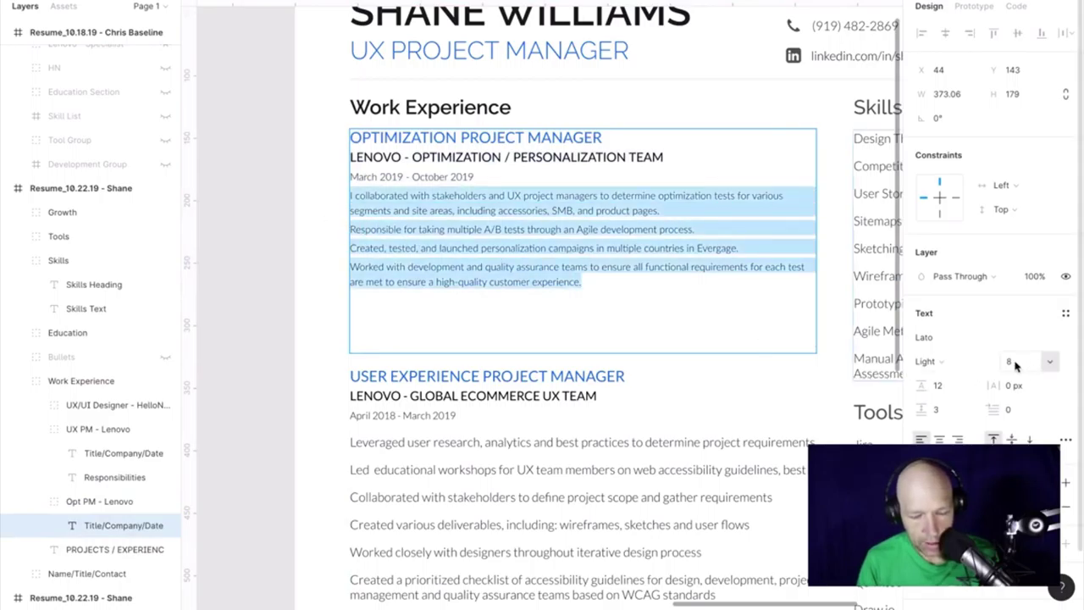
pyautogui.click(1015, 363)
pyautogui.write('10')
pyautogui.press('Return')
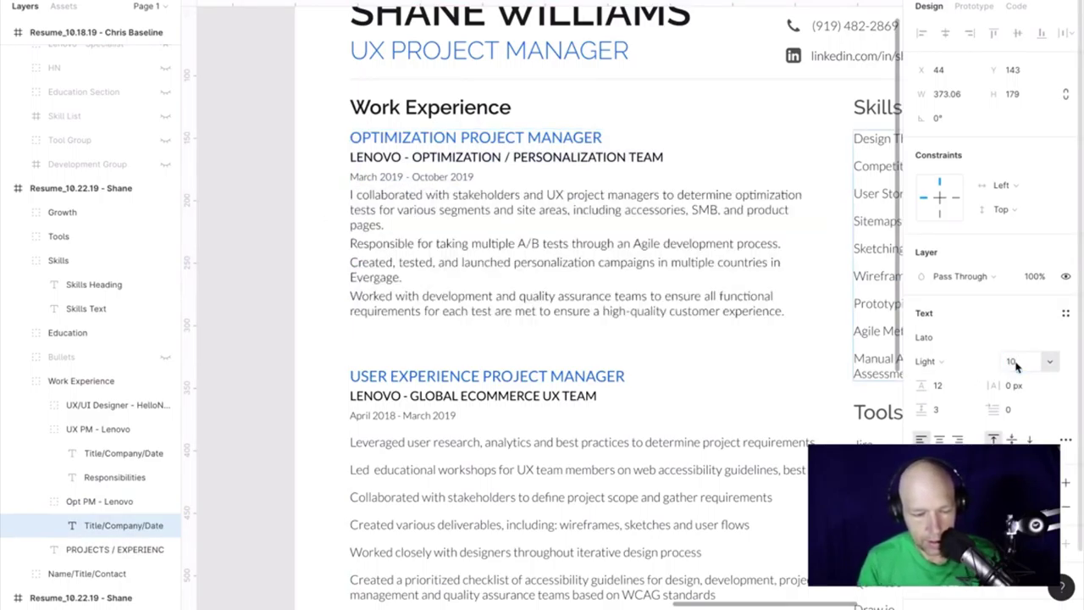
pyautogui.click(950, 413)
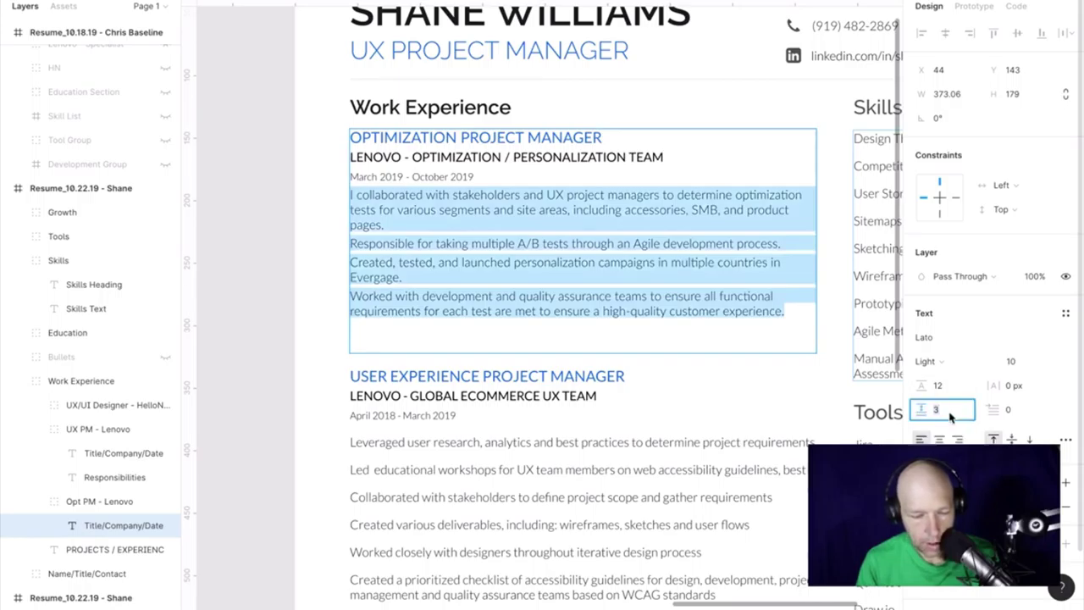
pyautogui.write('10')
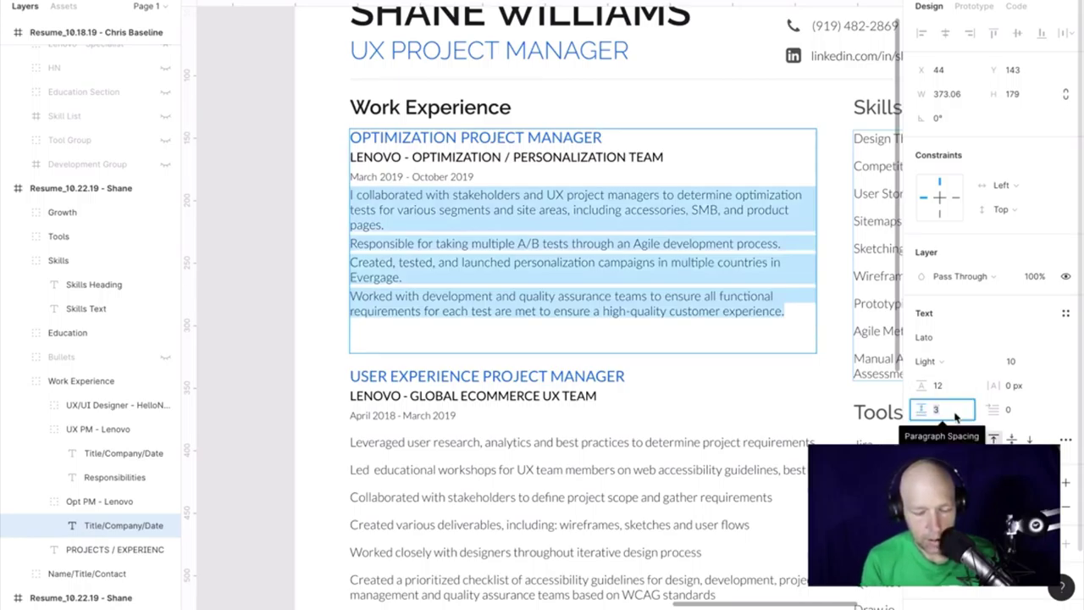
pyautogui.press('Return')
pyautogui.hotkey('ctrl', 'z')
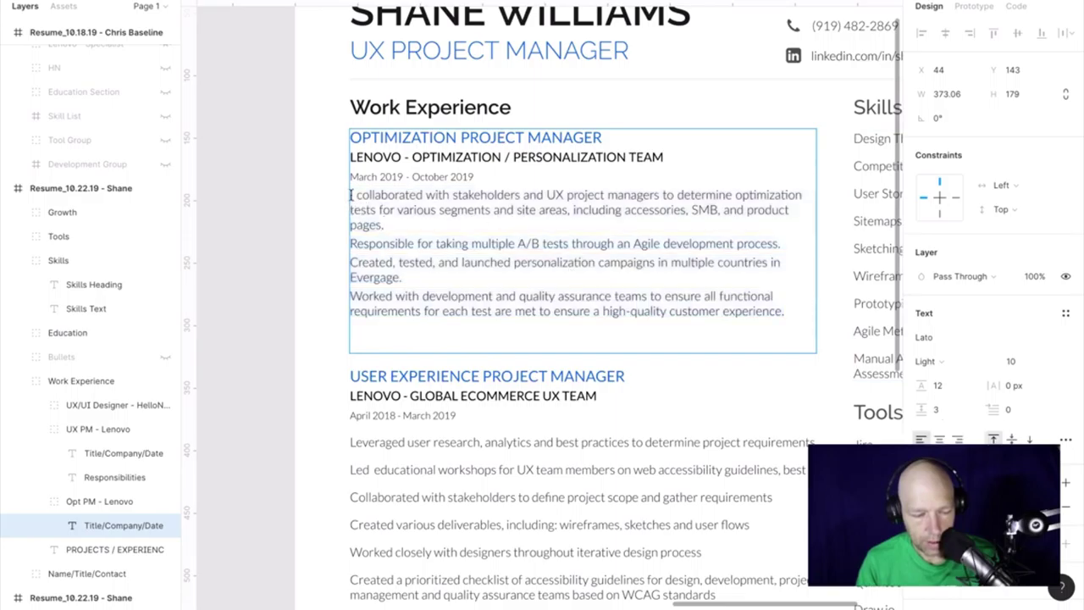
pyautogui.moveTo(485, 173); pyautogui.dragTo(296, 121)
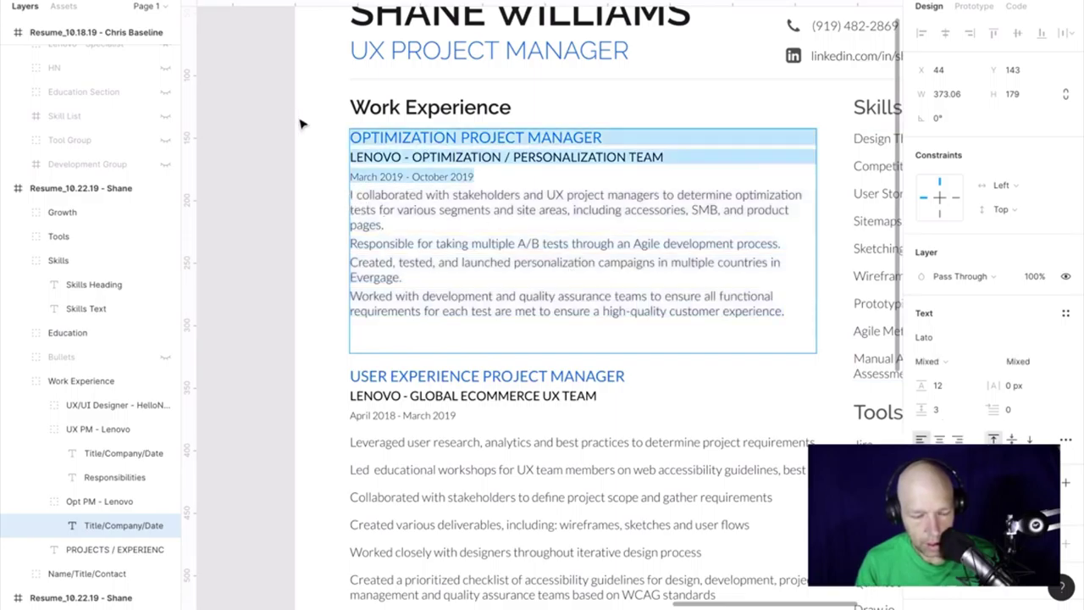
pyautogui.click(464, 193)
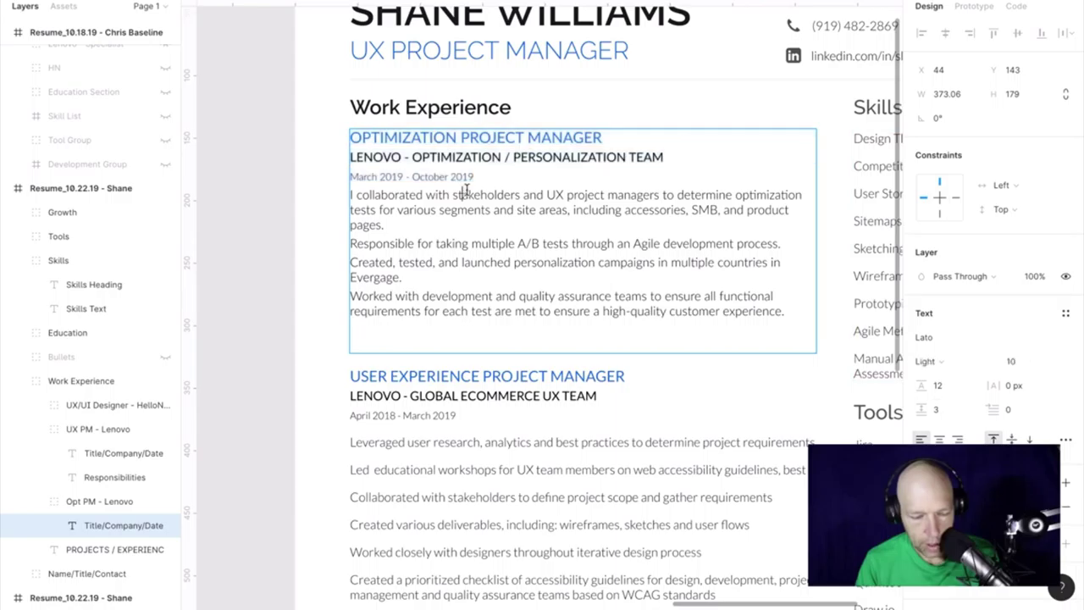
pyautogui.doubleClick(538, 271)
pyautogui.click(539, 271)
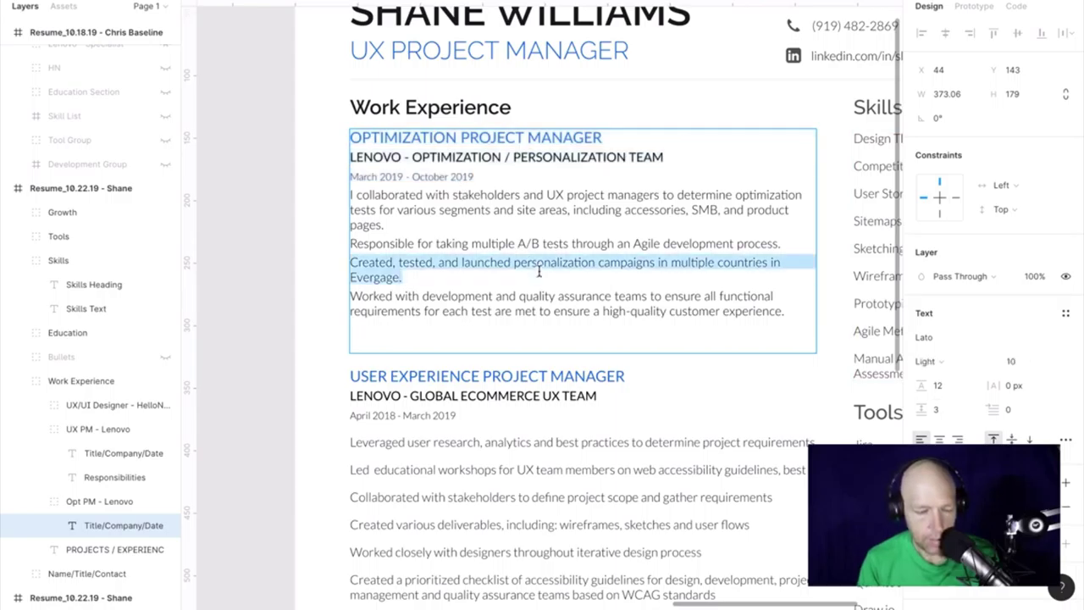
pyautogui.scroll(5, 538, 271)
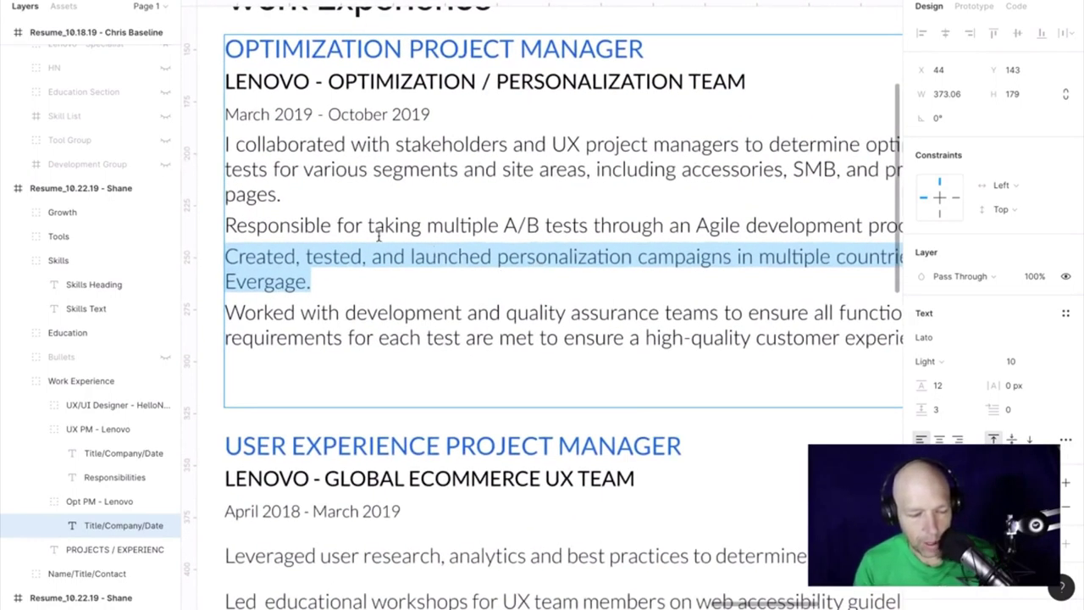
pyautogui.press('Escape')
pyautogui.click(218, 170)
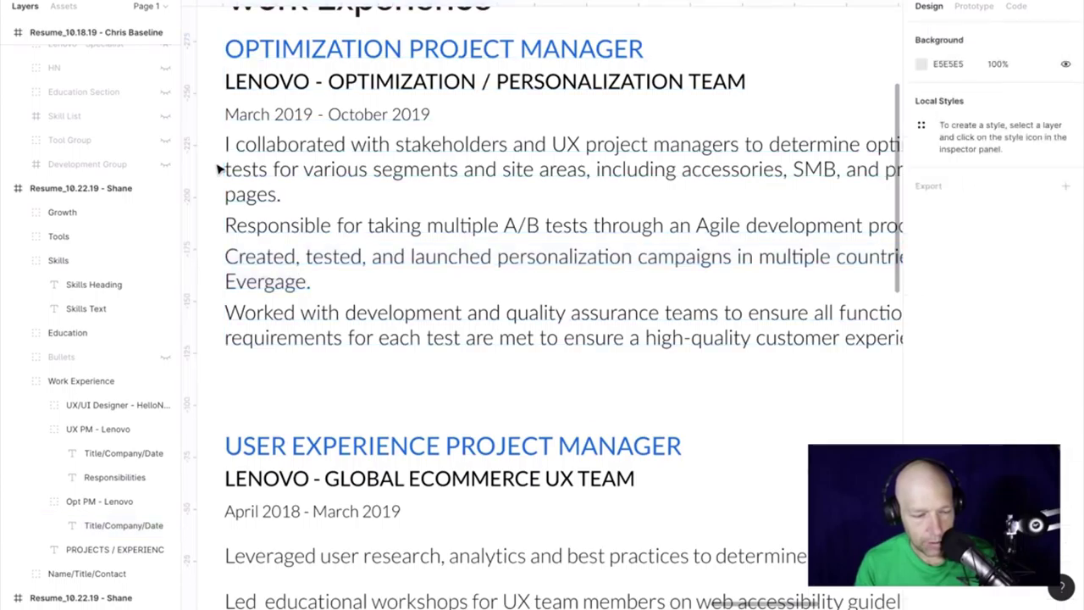
pyautogui.keyDown('ctrl'); pyautogui.click(551, 178); pyautogui.keyUp('ctrl')
pyautogui.doubleClick(554, 178)
pyautogui.click(552, 175)
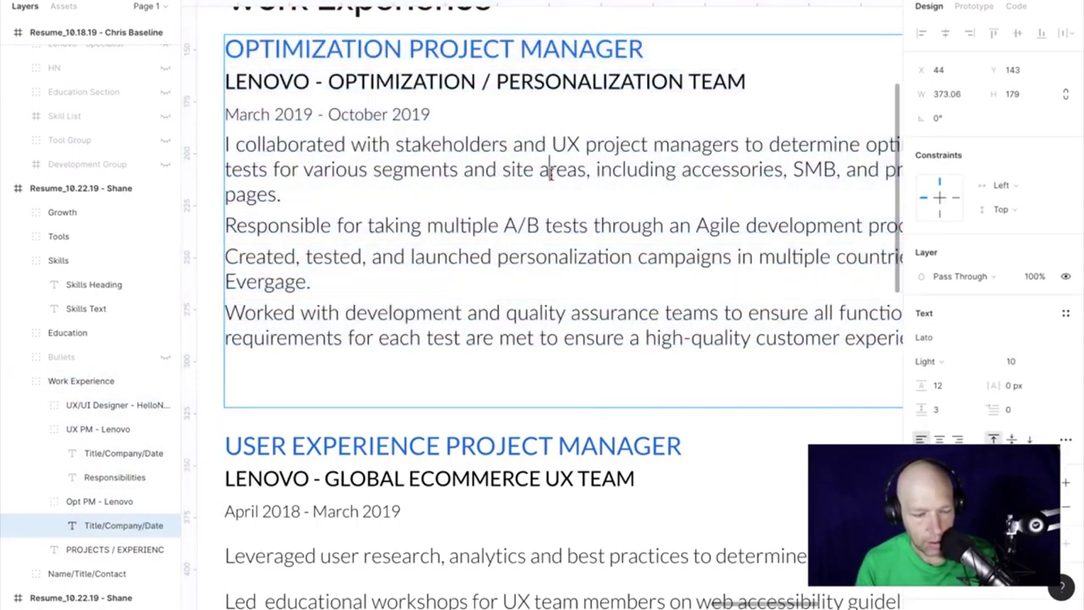
pyautogui.scroll(-5, 826, 337)
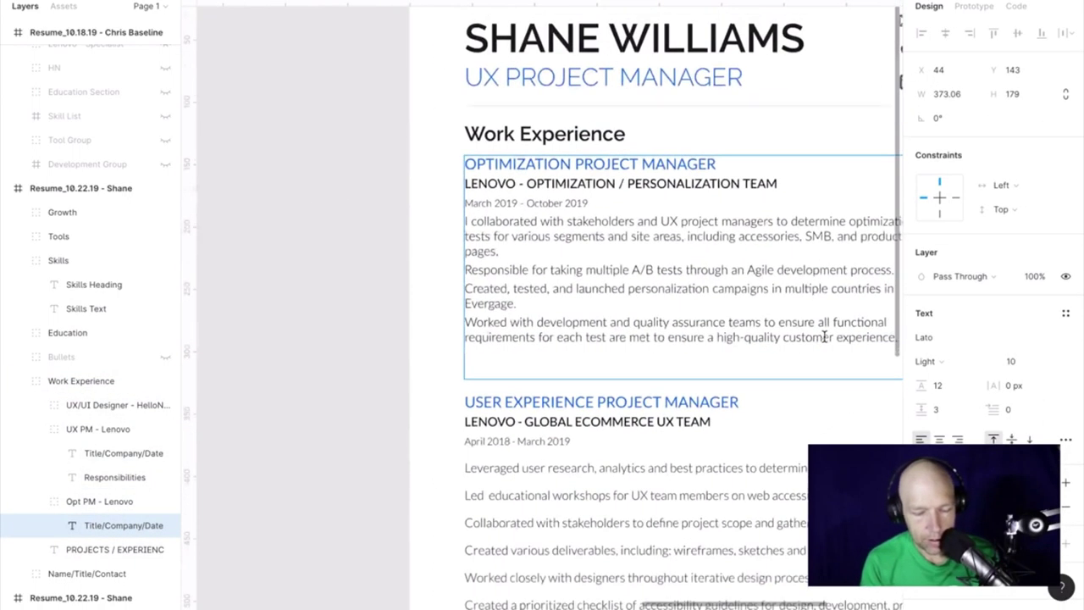
pyautogui.hscroll(3, 827, 338)
pyautogui.click(788, 337)
pyautogui.doubleClick(788, 337)
pyautogui.click(801, 338)
pyautogui.moveTo(801, 338); pyautogui.dragTo(303, 233)
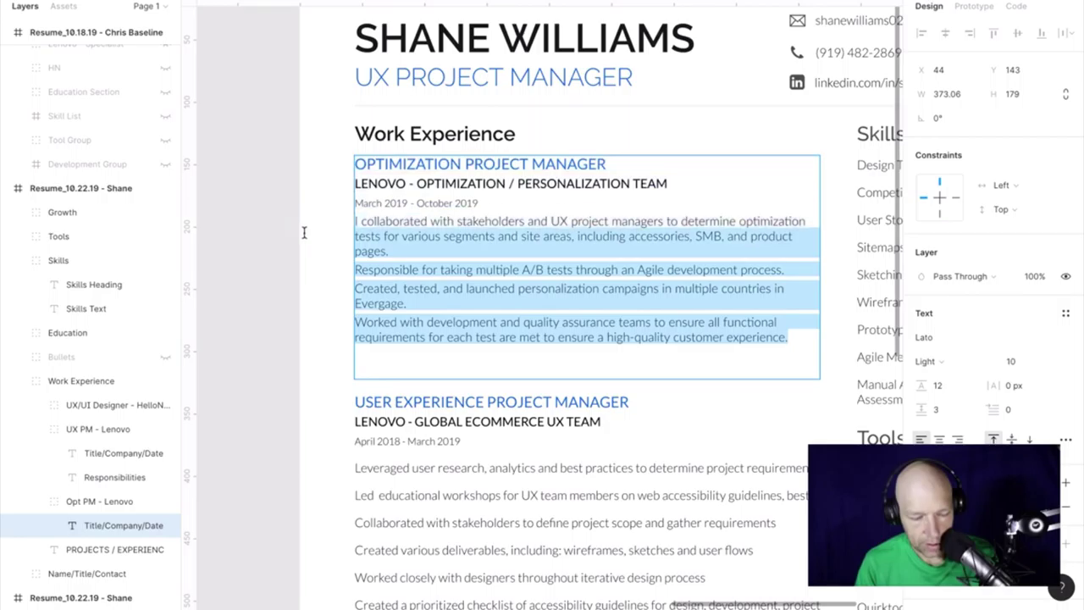
pyautogui.click(959, 411)
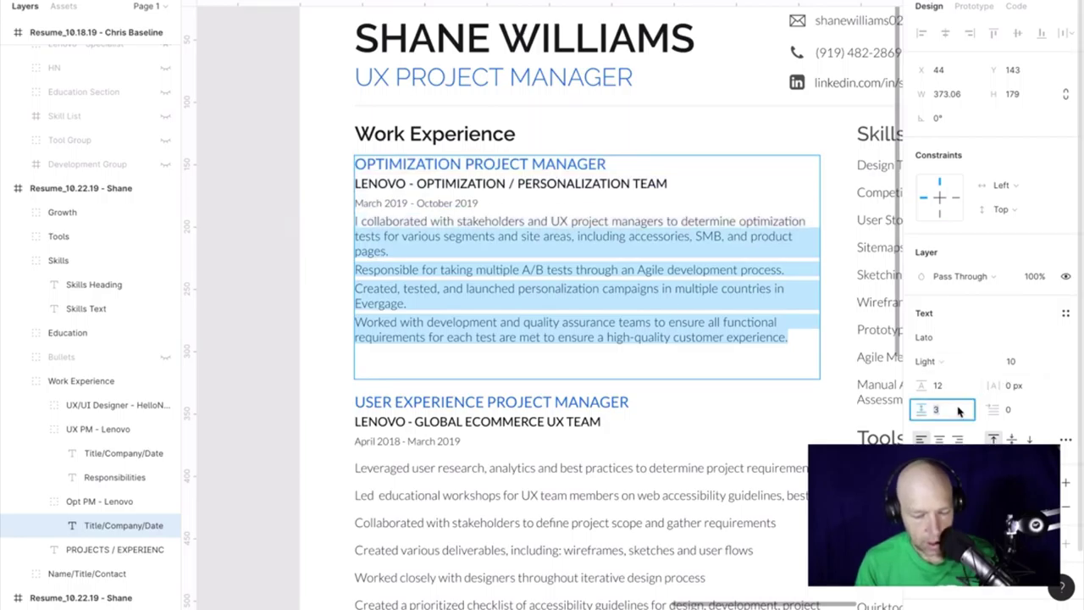
pyautogui.write('6')
pyautogui.press('Return')
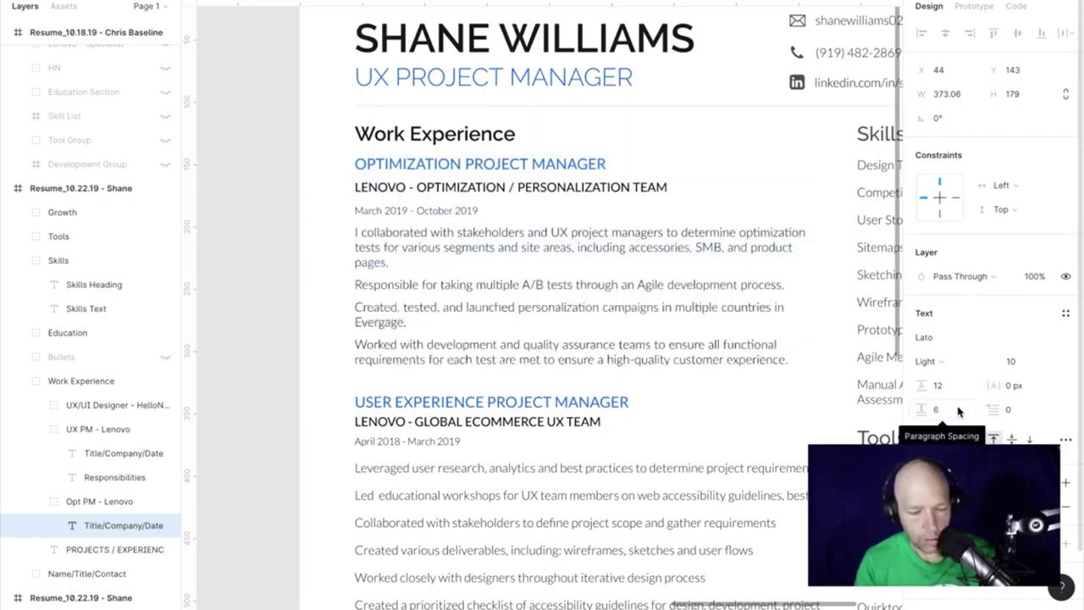
pyautogui.hotkey('ctrl', 'z')
pyautogui.click(490, 194)
pyautogui.moveTo(485, 202); pyautogui.dragTo(278, 150)
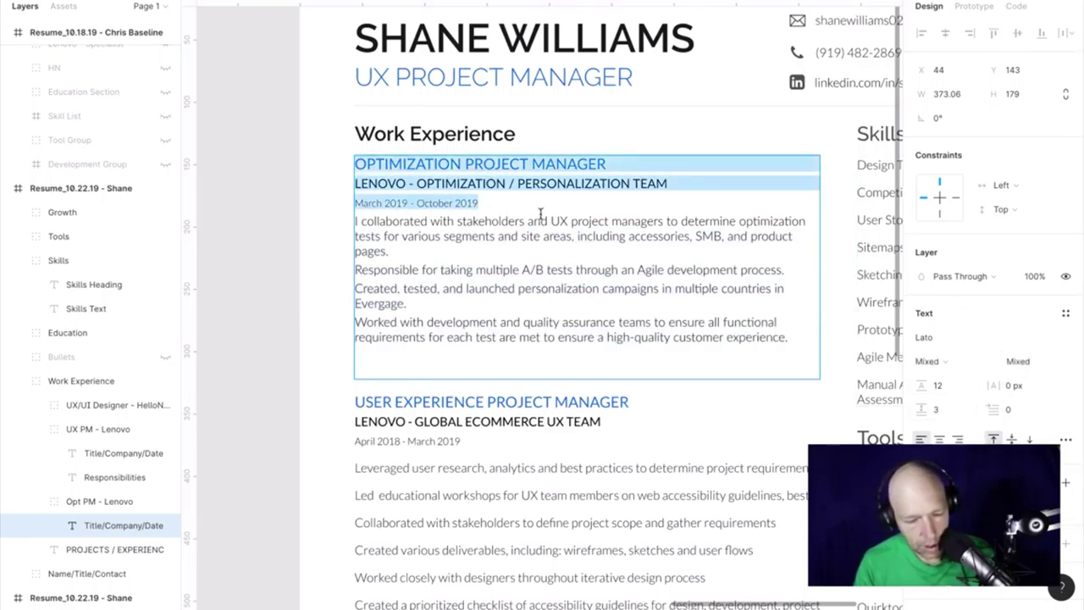
pyautogui.press('Escape')
pyautogui.moveTo(488, 194); pyautogui.dragTo(629, 257)
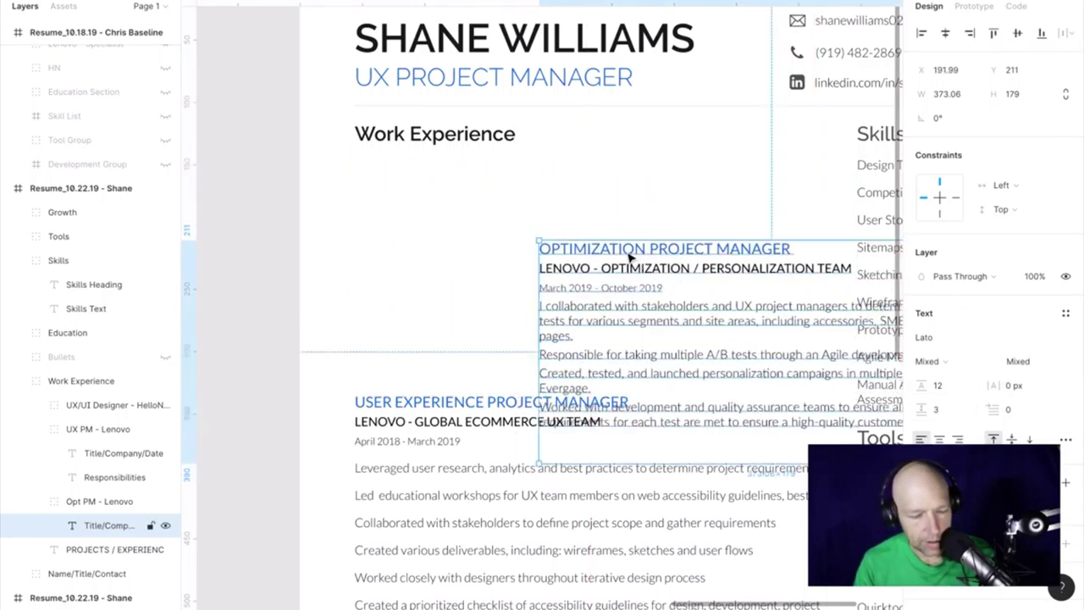
pyautogui.press('Escape')
pyautogui.click(240, 229)
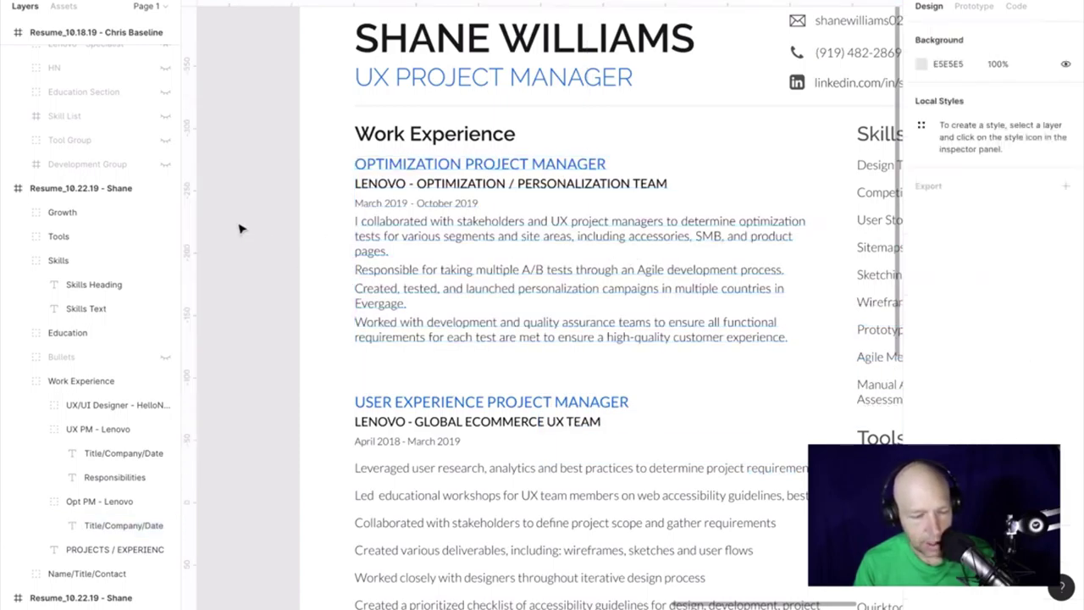
pyautogui.click(436, 225)
pyautogui.doubleClick(435, 224)
pyautogui.doubleClick(431, 222)
pyautogui.click(432, 222)
pyautogui.click(481, 204)
pyautogui.press('Return')
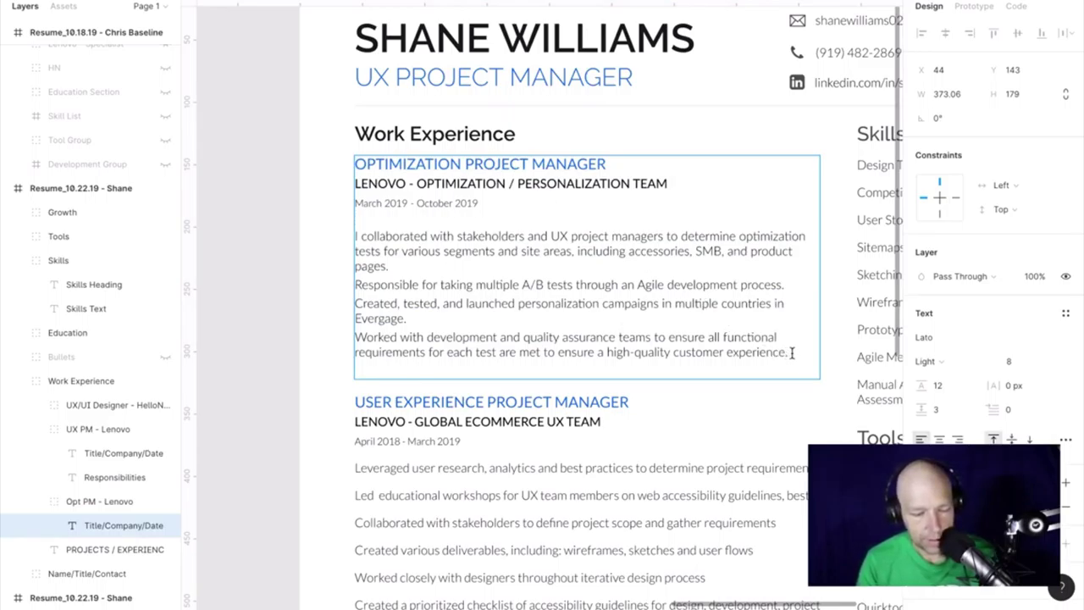
pyautogui.moveTo(794, 352); pyautogui.dragTo(308, 240)
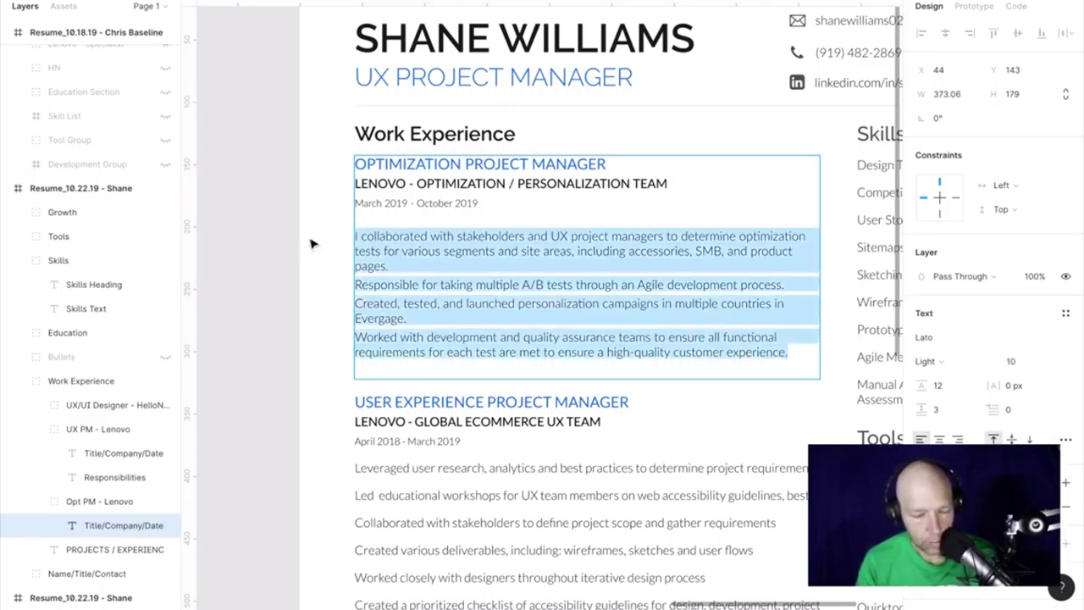
pyautogui.click(952, 410)
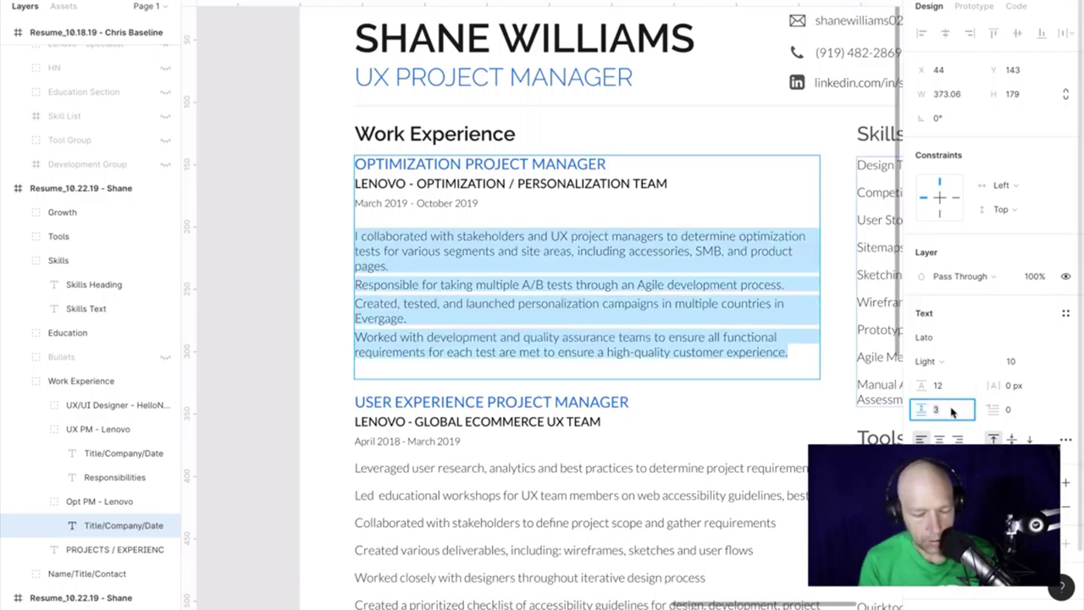
pyautogui.write('6')
pyautogui.press('Return')
pyautogui.hotkey('ctrl', 'z')
pyautogui.hotkey('ctrl', 'z')
pyautogui.hotkey('ctrl', 'z')
pyautogui.hotkey('ctrl', 'z')
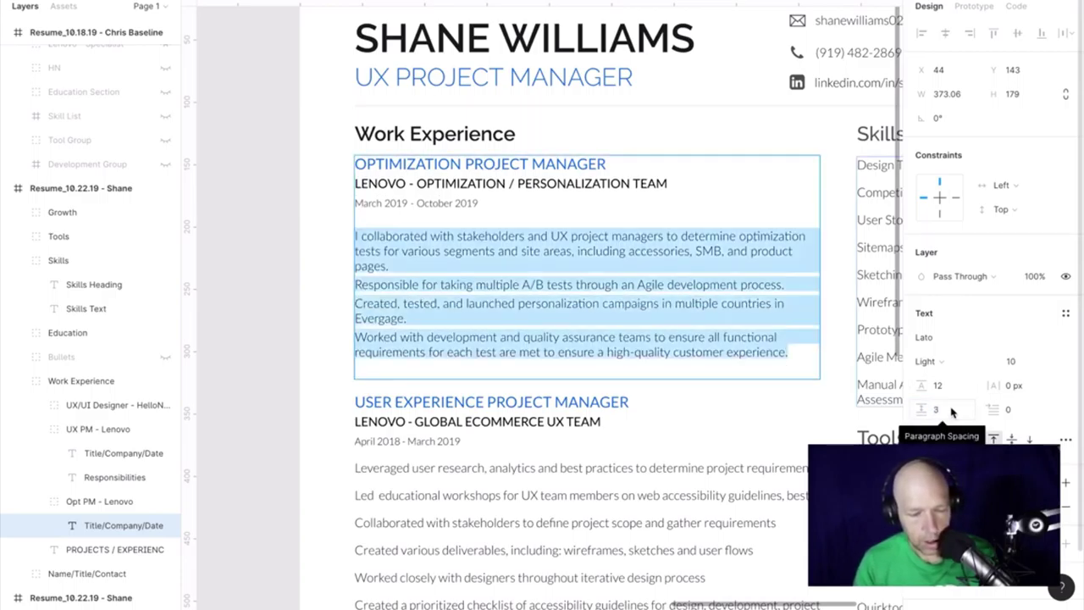
pyautogui.click(302, 249)
pyautogui.scroll(-1, 438, 239)
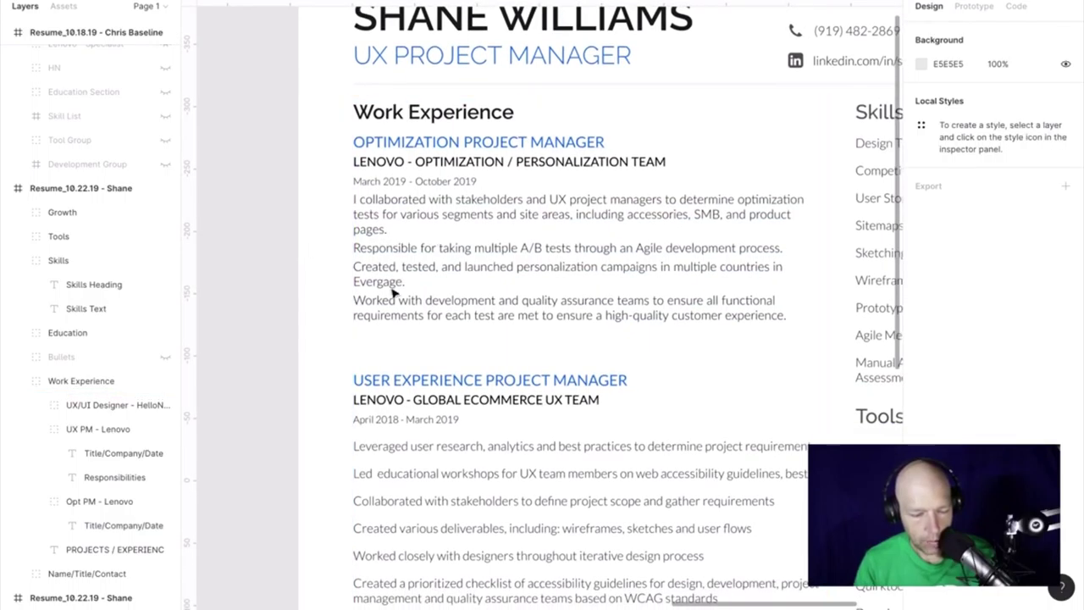
pyautogui.scroll(-4, 440, 314)
pyautogui.scroll(3, 441, 314)
pyautogui.click(549, 216)
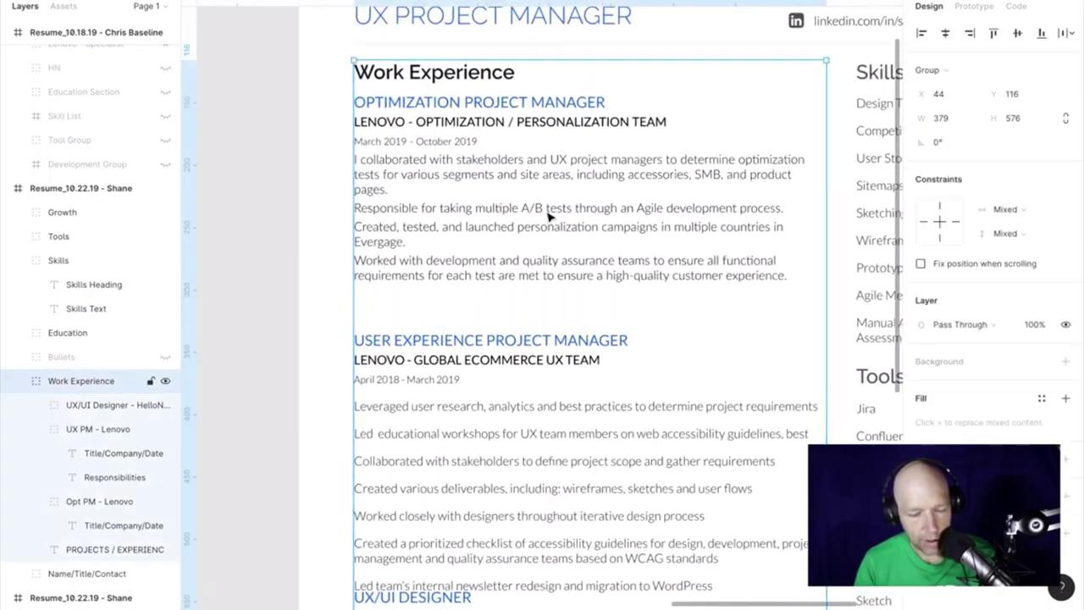
# Deselect the Work Experience group and zoom out to show the entire baseline resume frame.
pyautogui.press('Escape')
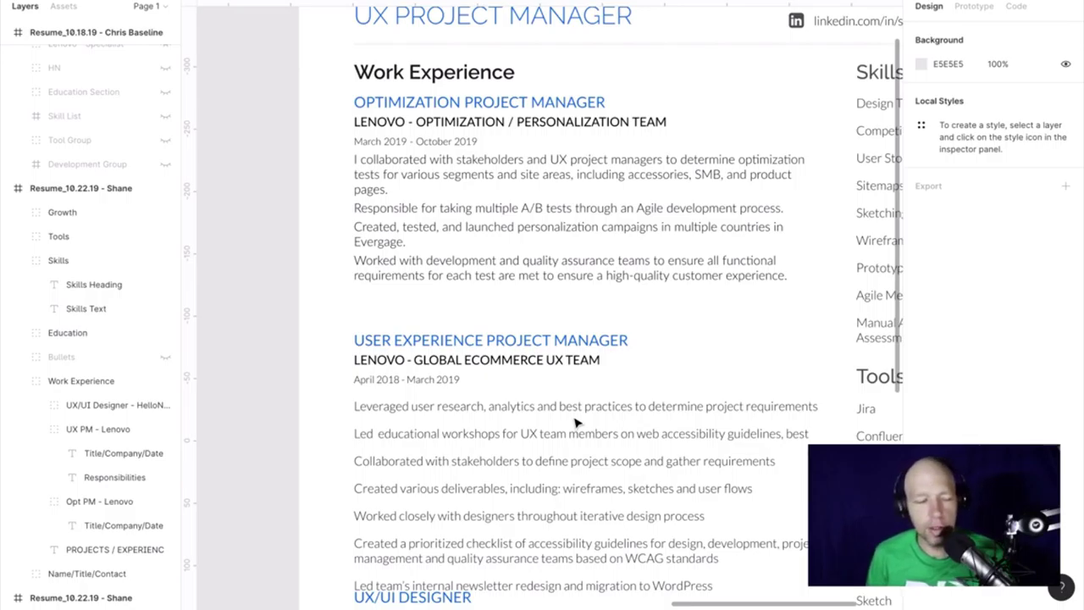
pyautogui.hotkey('ctrl', '-')
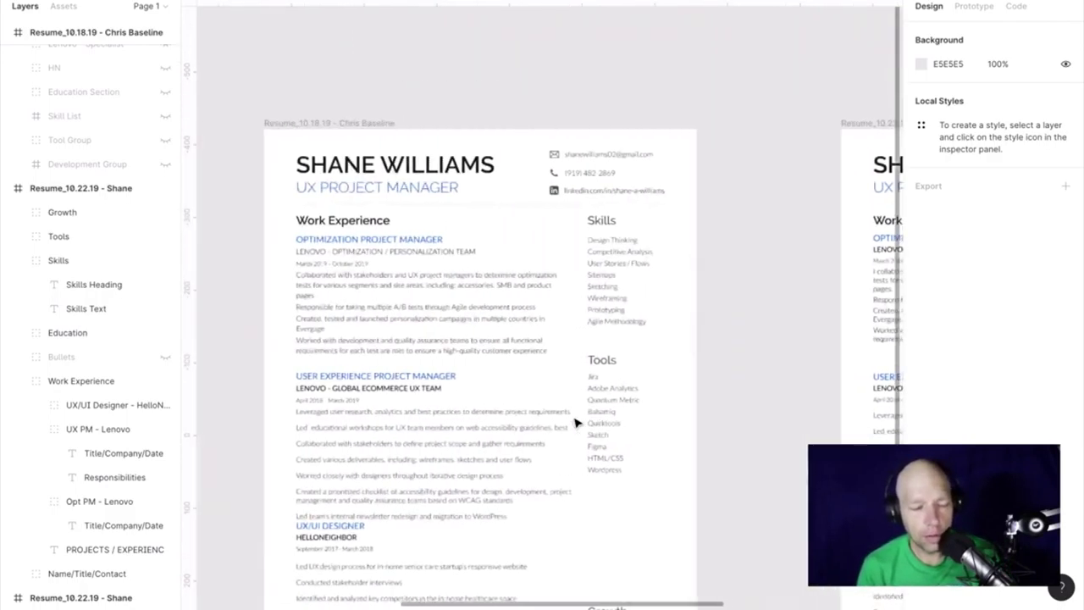
# Scroll to the Optimization Project Manager block and briefly enter its responsibilities text.
pyautogui.scroll(2, 574, 421)
pyautogui.scroll(5, 468, 230)
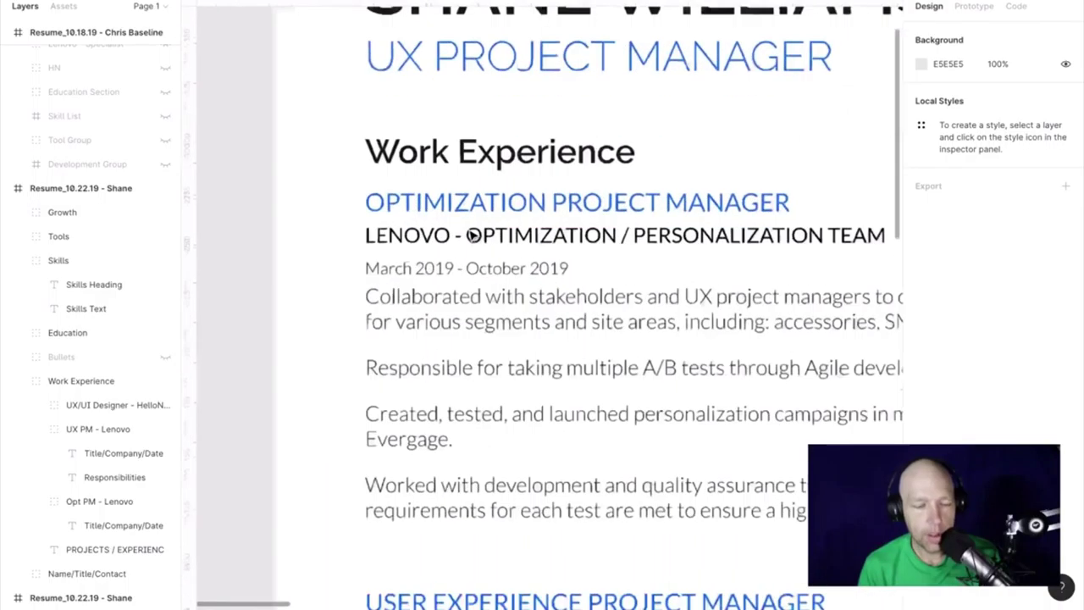
pyautogui.scroll(-3, 468, 236)
pyautogui.scroll(-3, 469, 236)
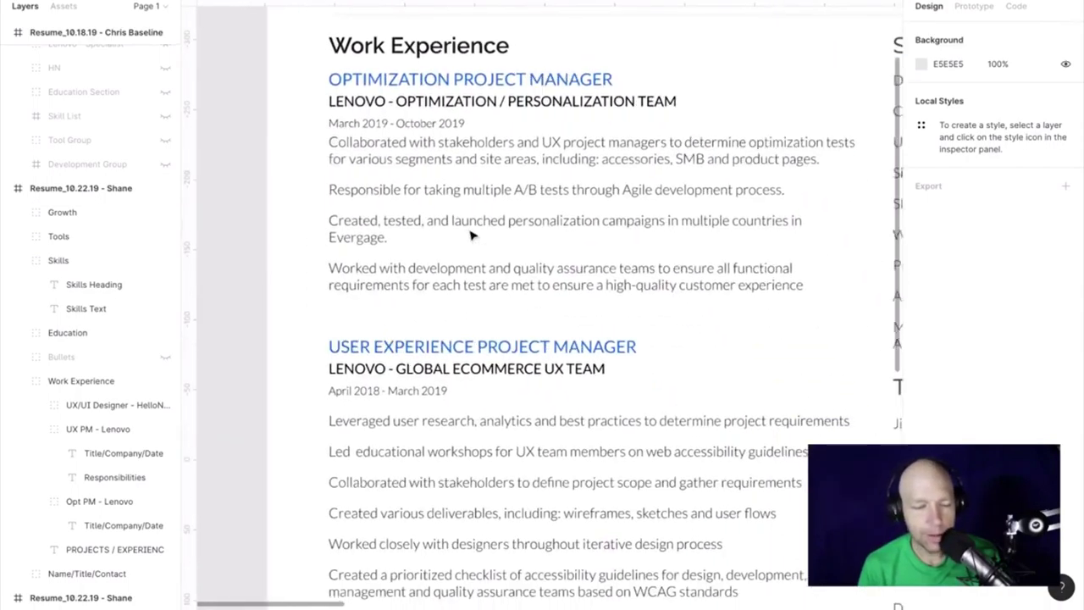
pyautogui.scroll(-1, 472, 235)
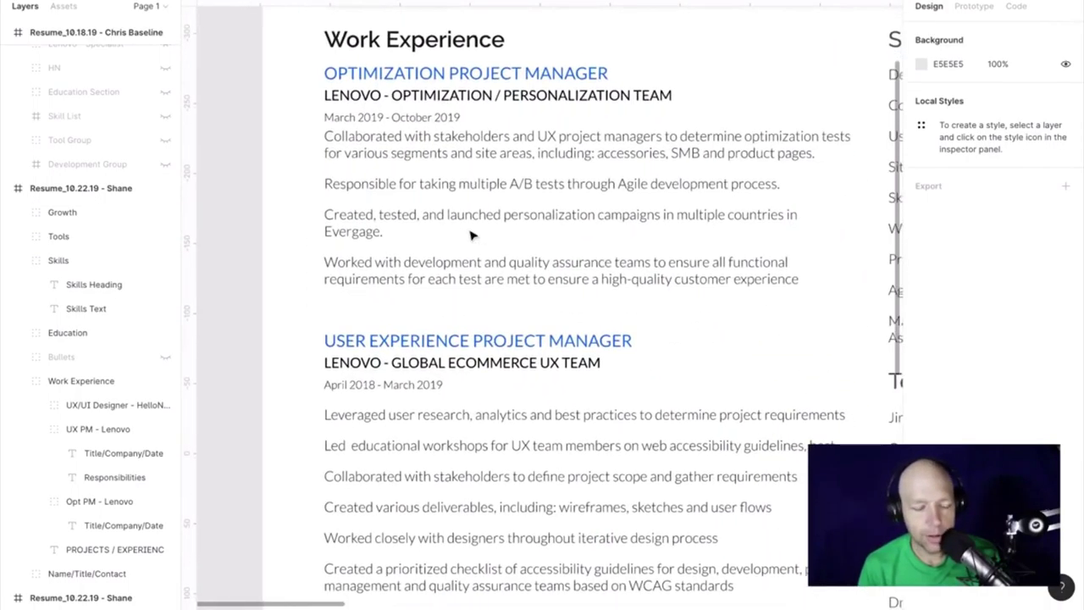
pyautogui.click(475, 138)
pyautogui.doubleClick(474, 138)
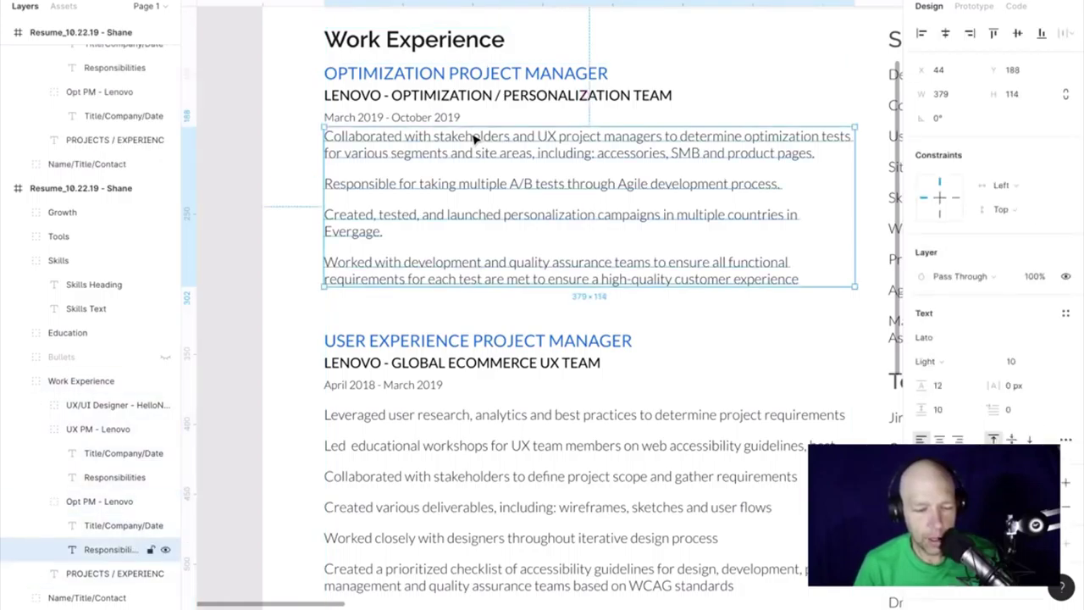
pyautogui.press('Return')
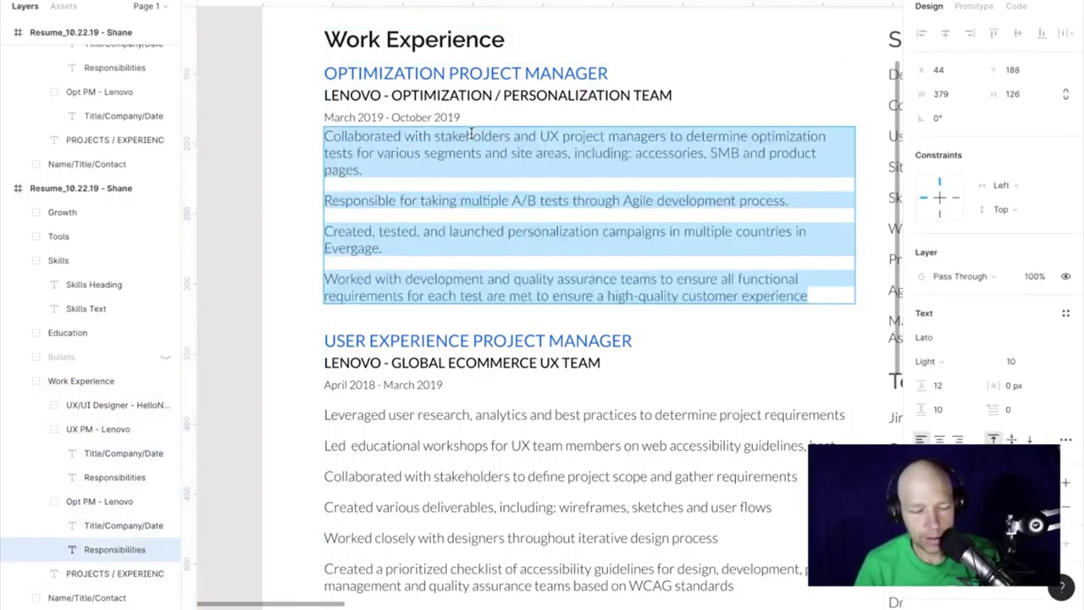
pyautogui.press('Escape')
pyautogui.click(303, 152)
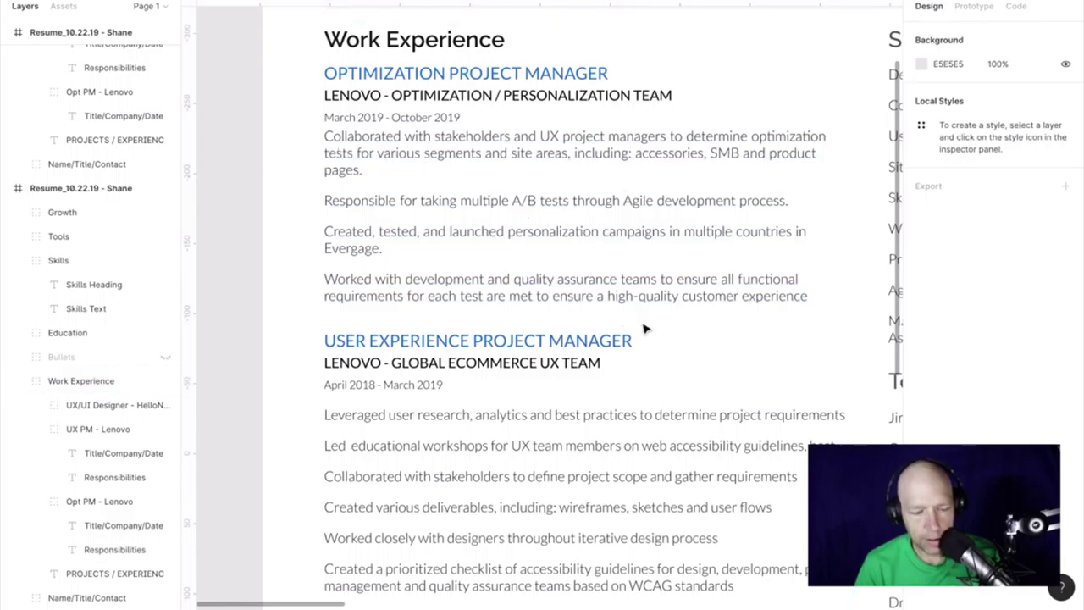
# Scroll sideways to the second resume copy whose bullets begin 'I collaborated'.
pyautogui.scroll(-4, 627, 280)
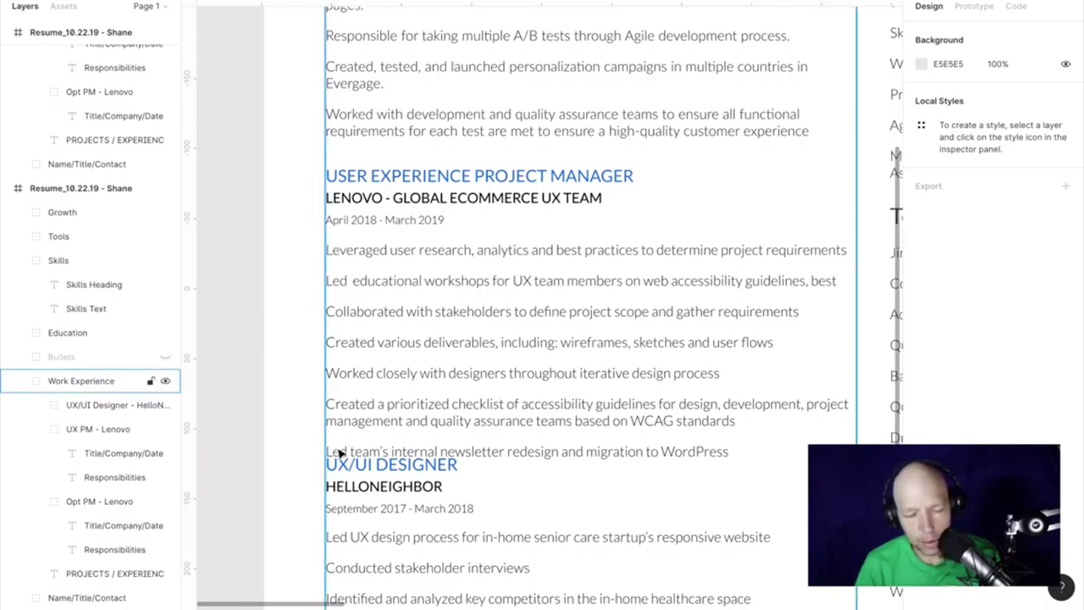
pyautogui.scroll(-1, 347, 406)
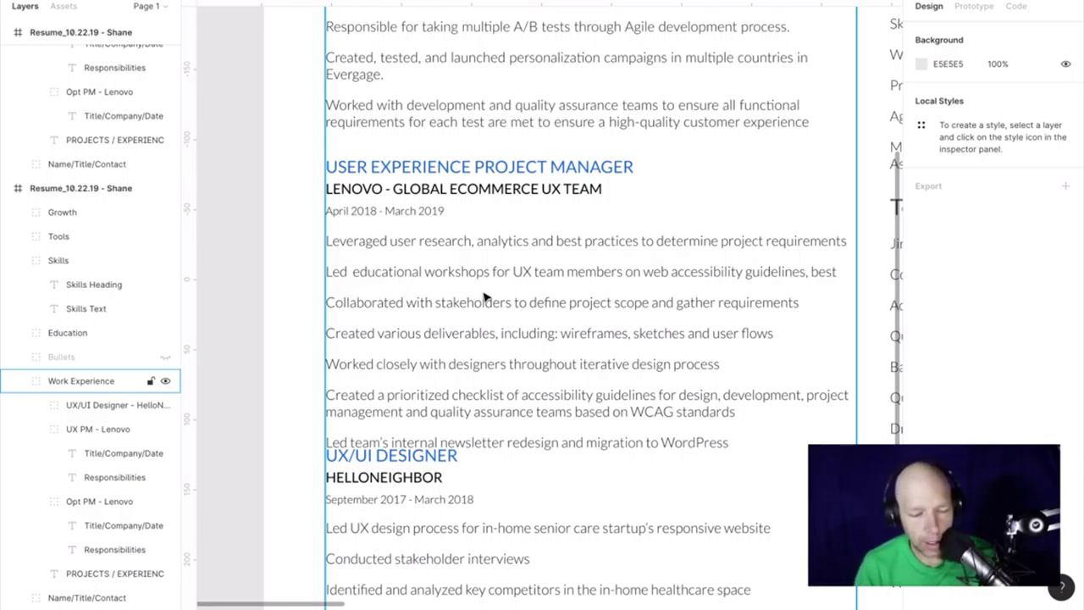
pyautogui.scroll(5, 486, 297)
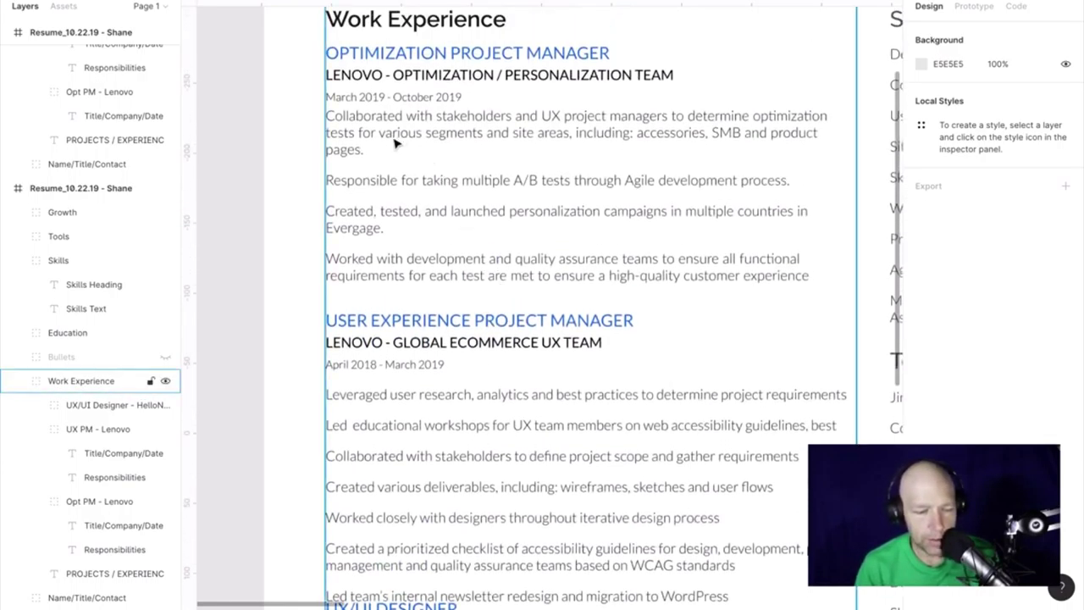
pyautogui.hscroll(3, 593, 220)
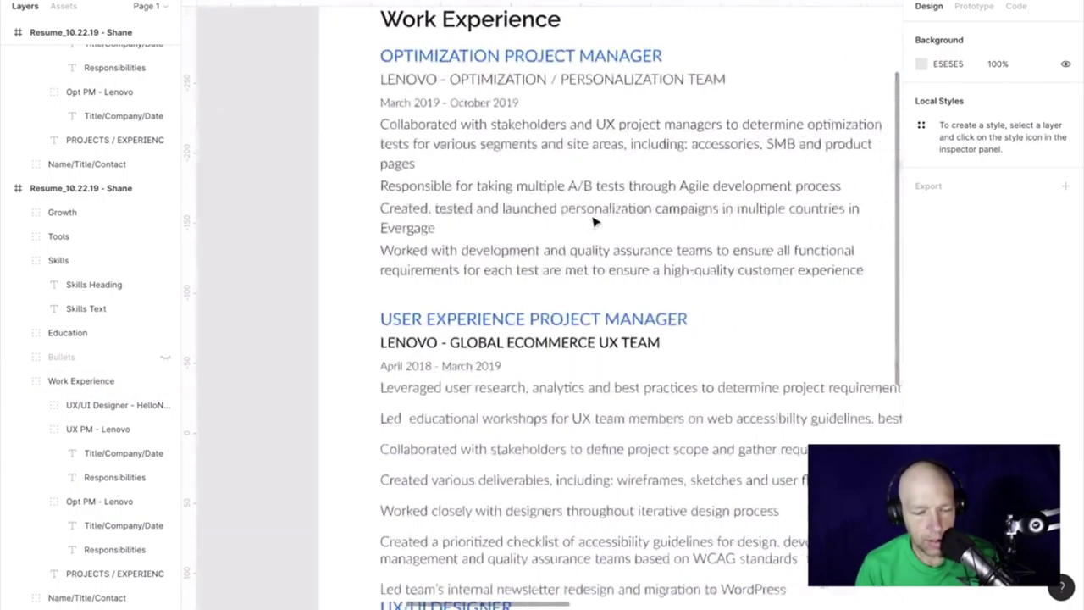
pyautogui.hscroll(-2, 593, 222)
pyautogui.hscroll(8, 592, 221)
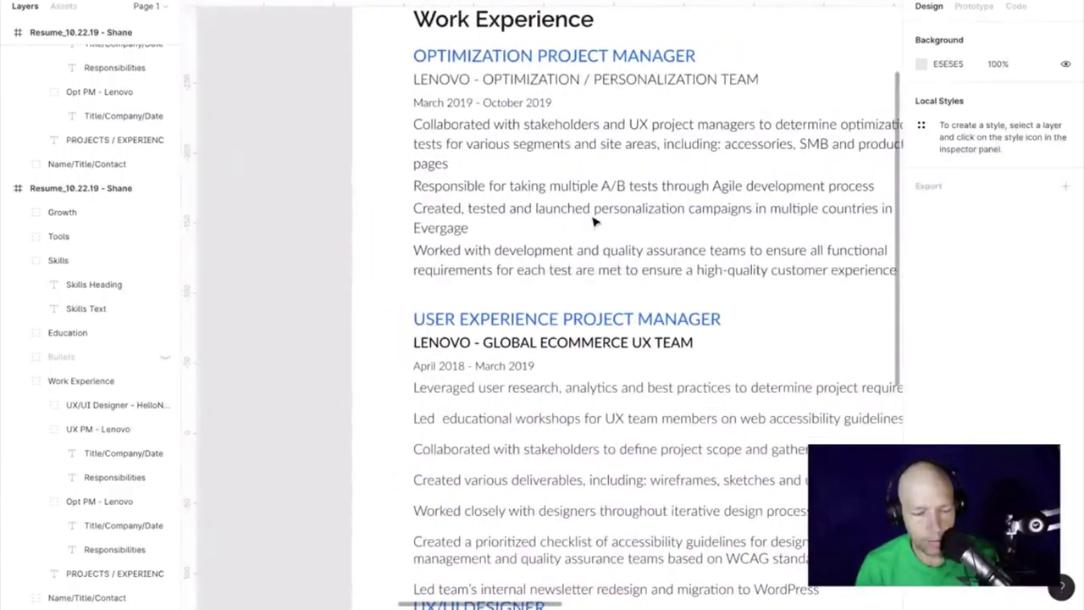
pyautogui.hscroll(2, 592, 222)
pyautogui.hscroll(-6, 593, 221)
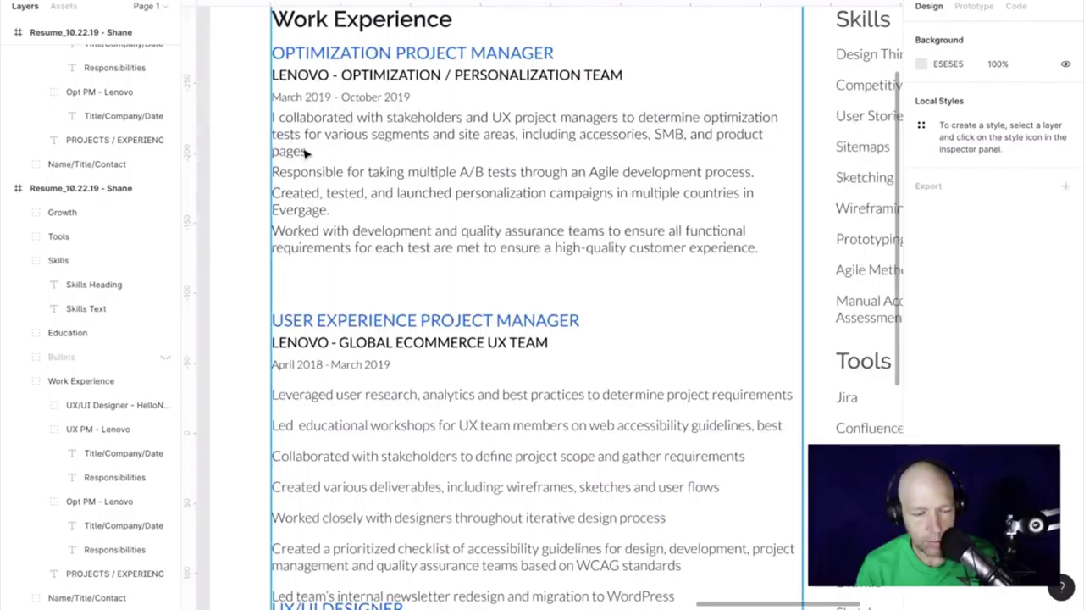
# Replace 'I c' with 'C' so the first Optimization responsibility begins 'Collaborated'.
pyautogui.doubleClick(309, 152)
pyautogui.doubleClick(301, 157)
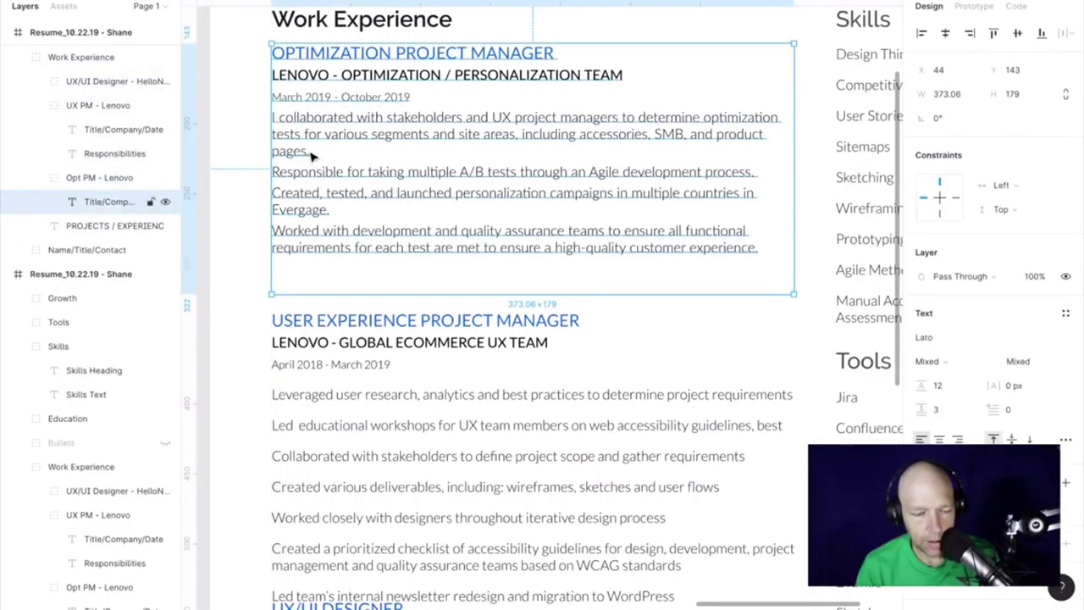
pyautogui.doubleClick(306, 152)
pyautogui.click(310, 151)
pyautogui.moveTo(280, 119); pyautogui.dragTo(245, 116)
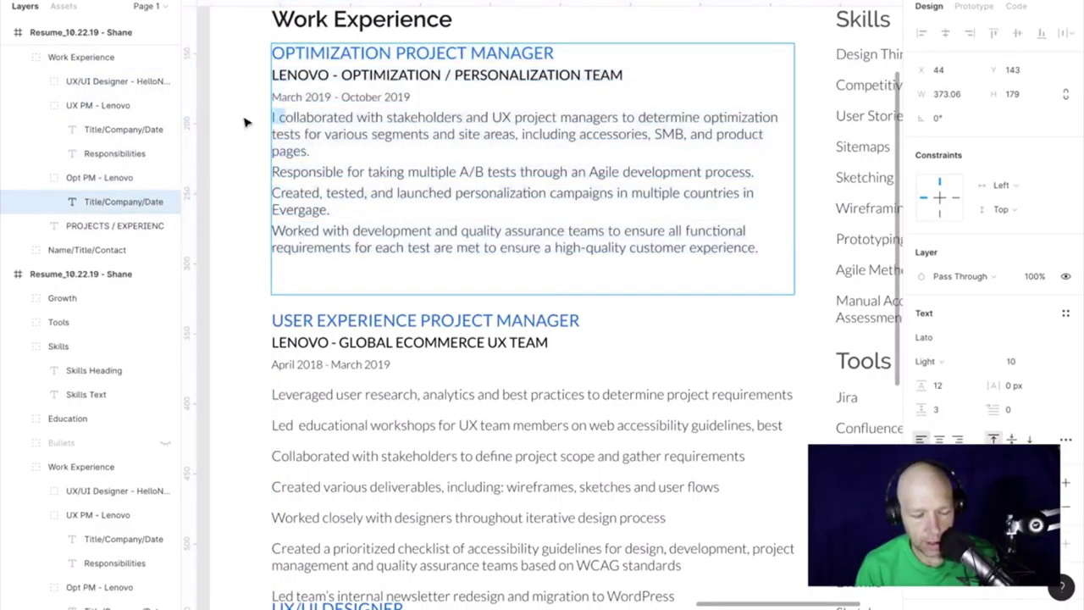
pyautogui.write('C')
# Delete the trailing periods from the responsibility lines and select all four paragraphs.
pyautogui.click(325, 153)
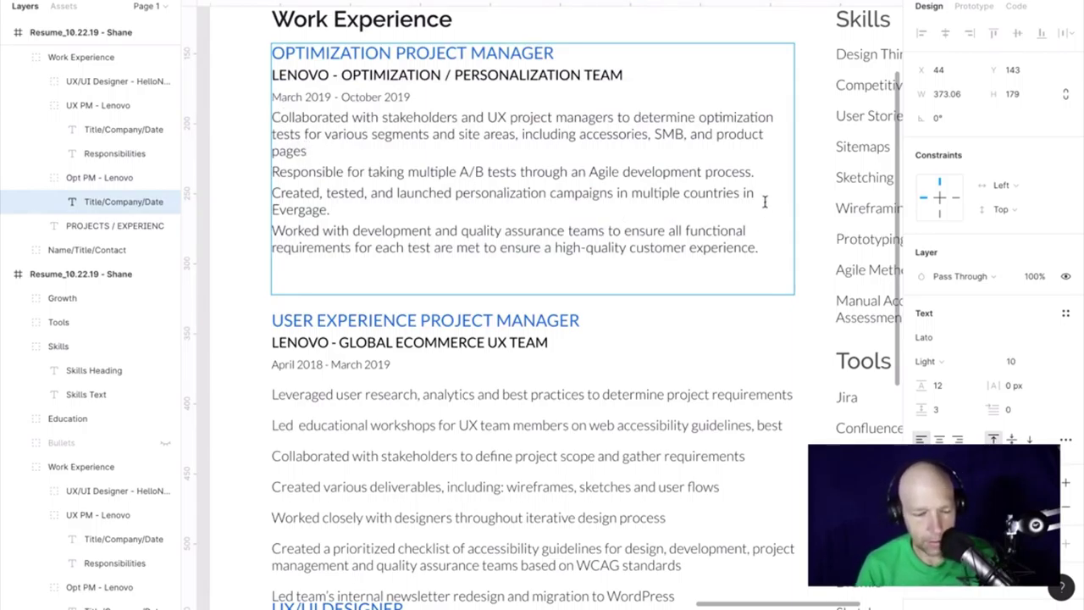
pyautogui.click(755, 172)
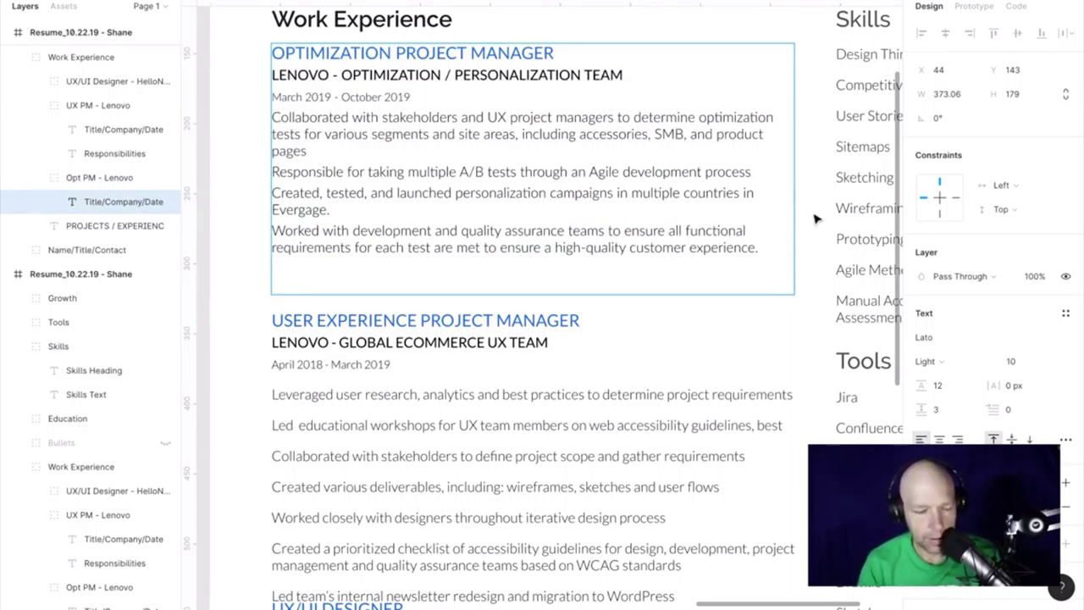
pyautogui.press('BackSpace')
pyautogui.press('BackSpace')
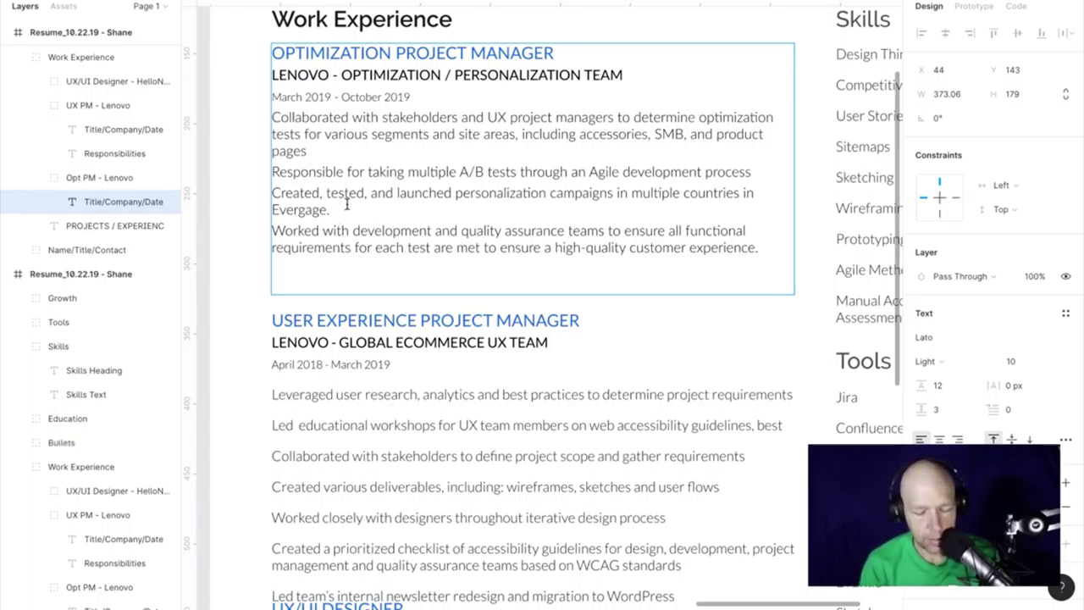
pyautogui.press('BackSpace')
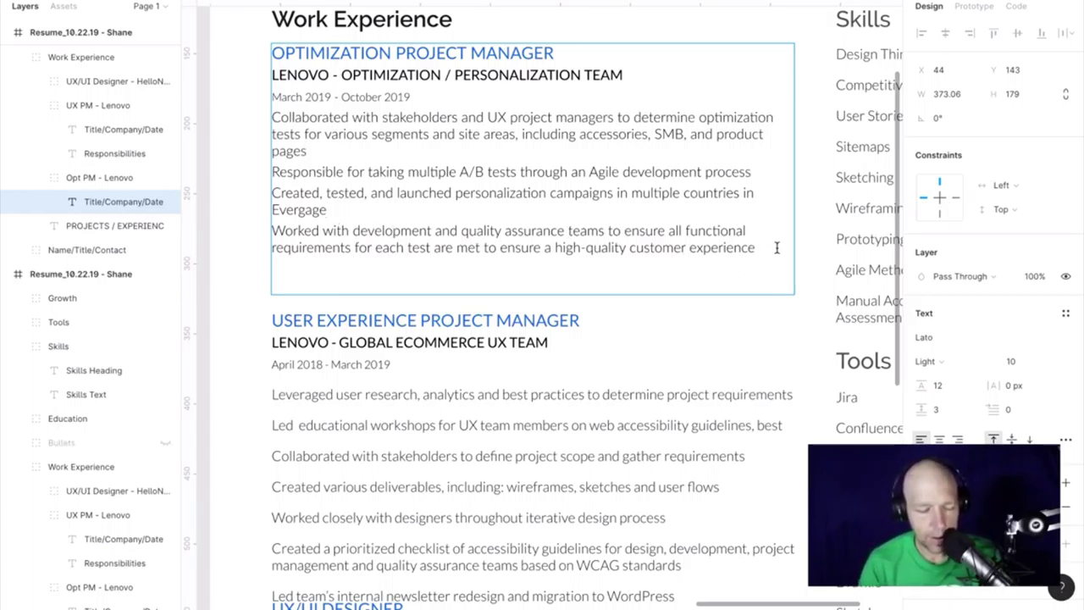
pyautogui.click(273, 125)
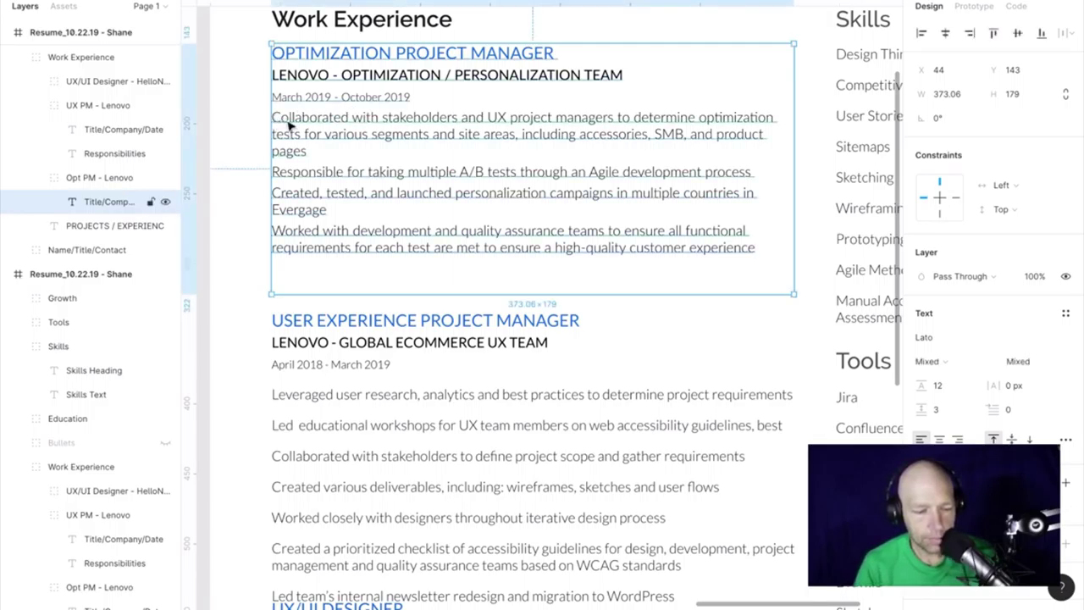
pyautogui.click(286, 120)
pyautogui.moveTo(774, 263); pyautogui.dragTo(260, 123)
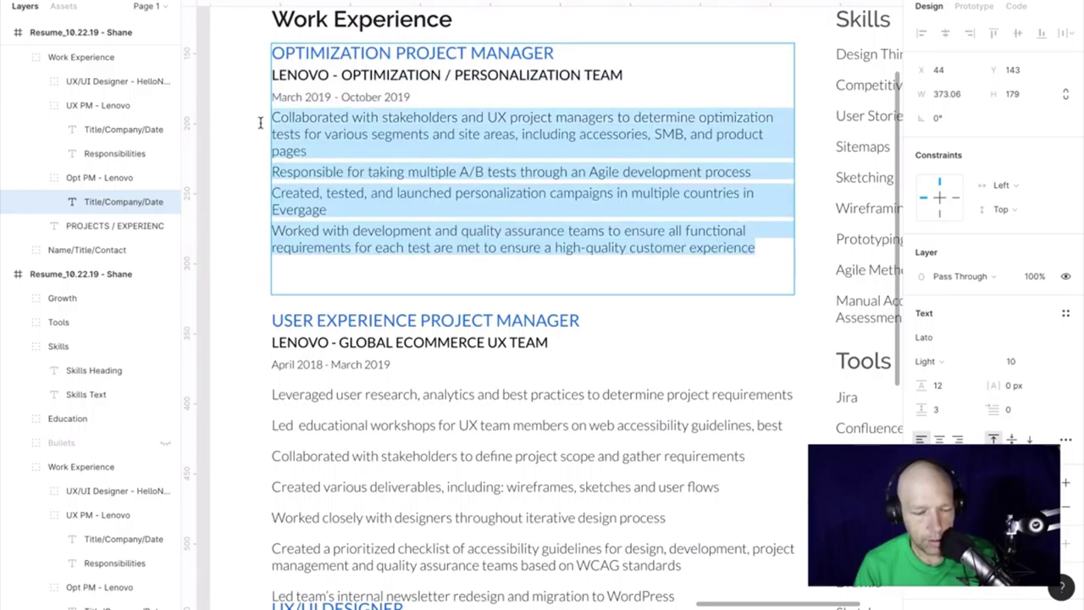
pyautogui.rightClick(331, 121)
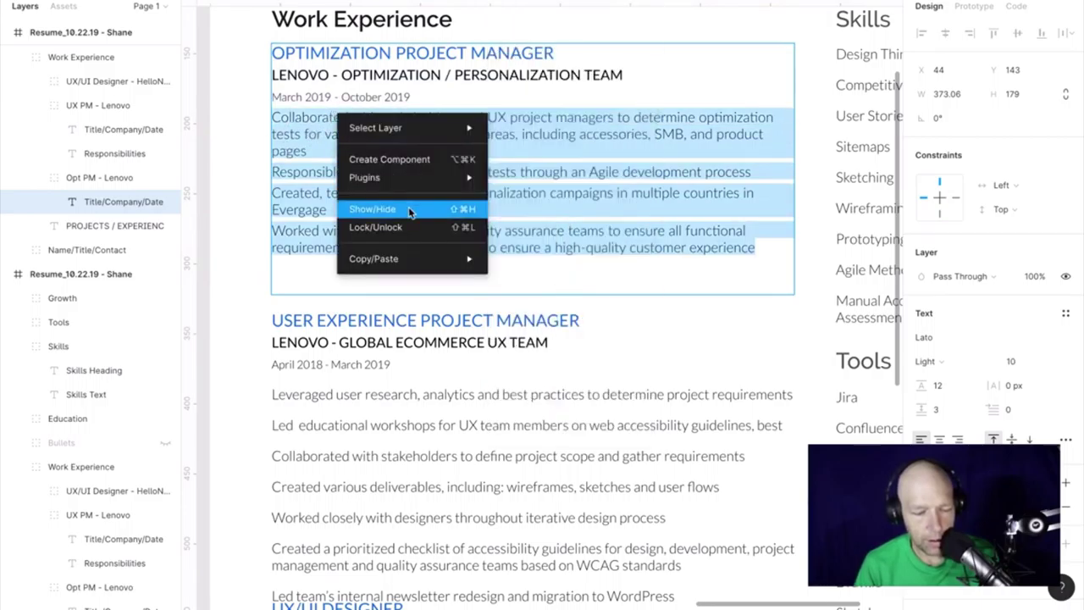
pyautogui.moveTo(411, 180)
pyautogui.moveTo(548, 188)
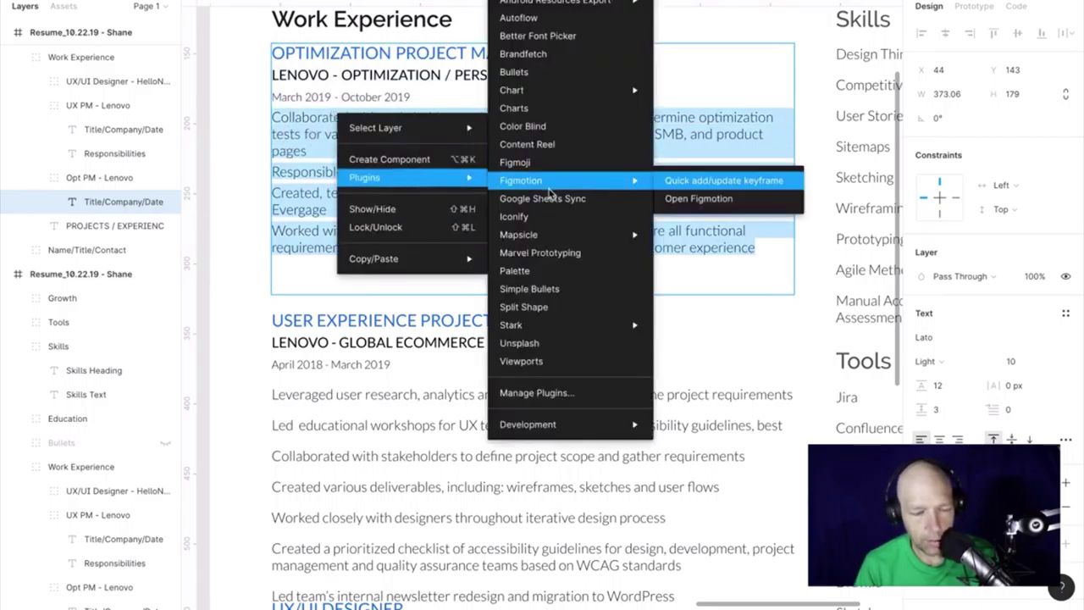
pyautogui.click(555, 74)
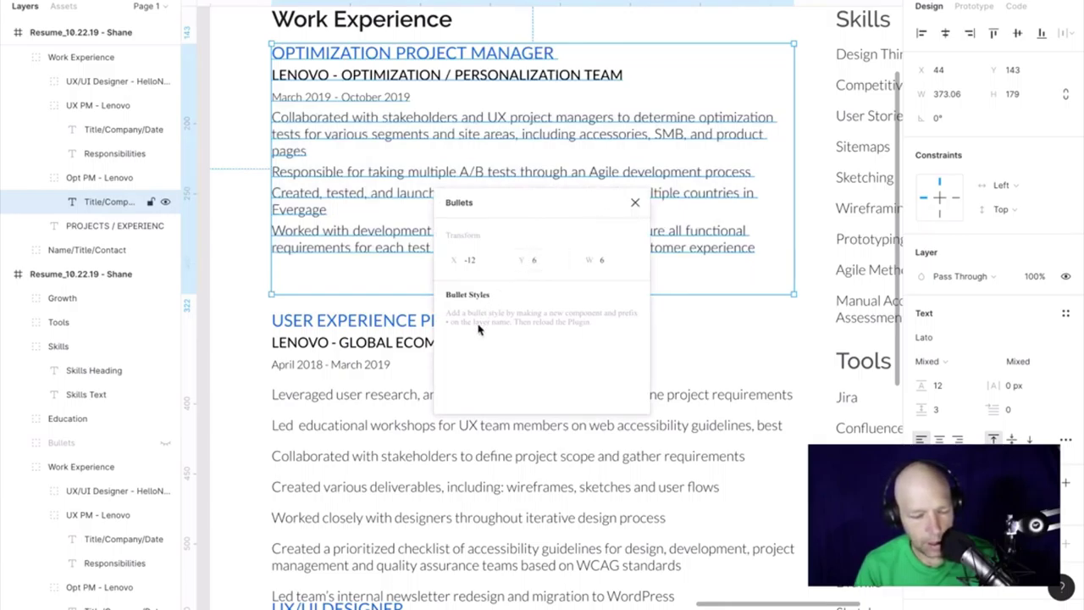
pyautogui.click(634, 203)
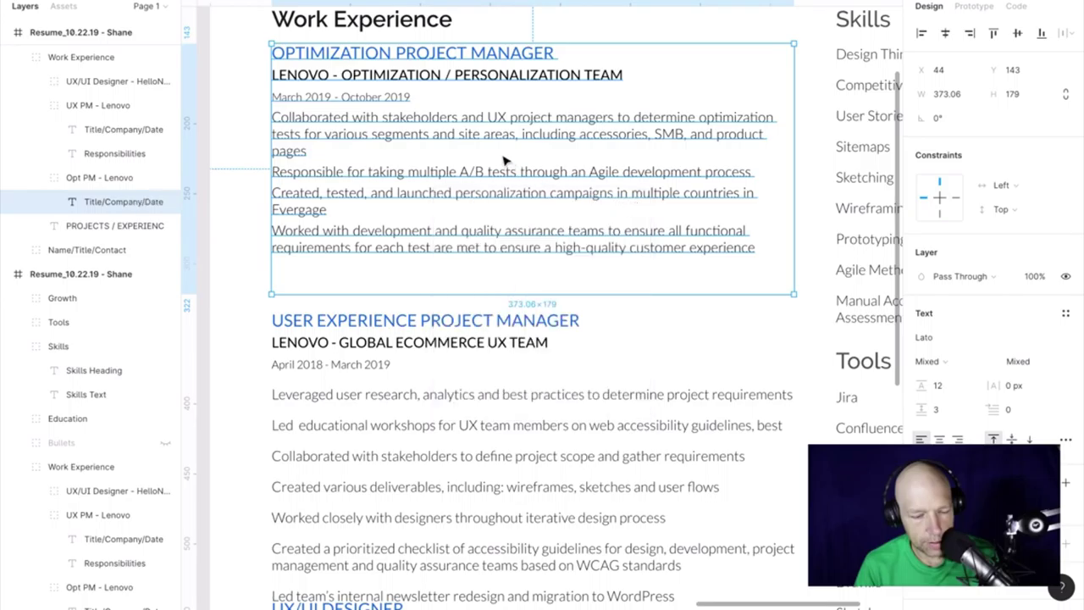
pyautogui.rightClick(485, 129)
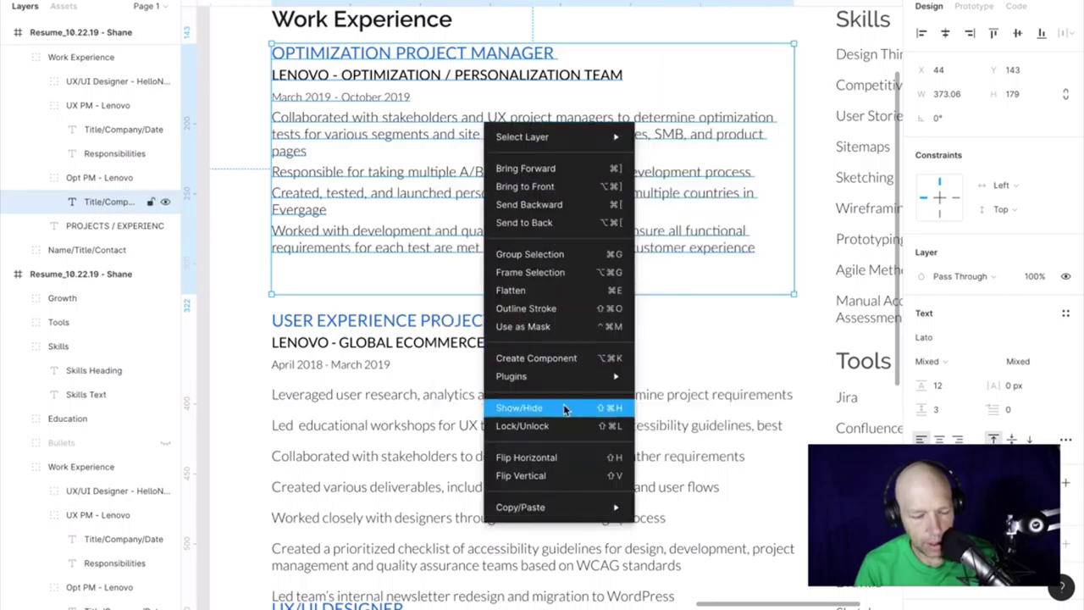
pyautogui.moveTo(561, 376)
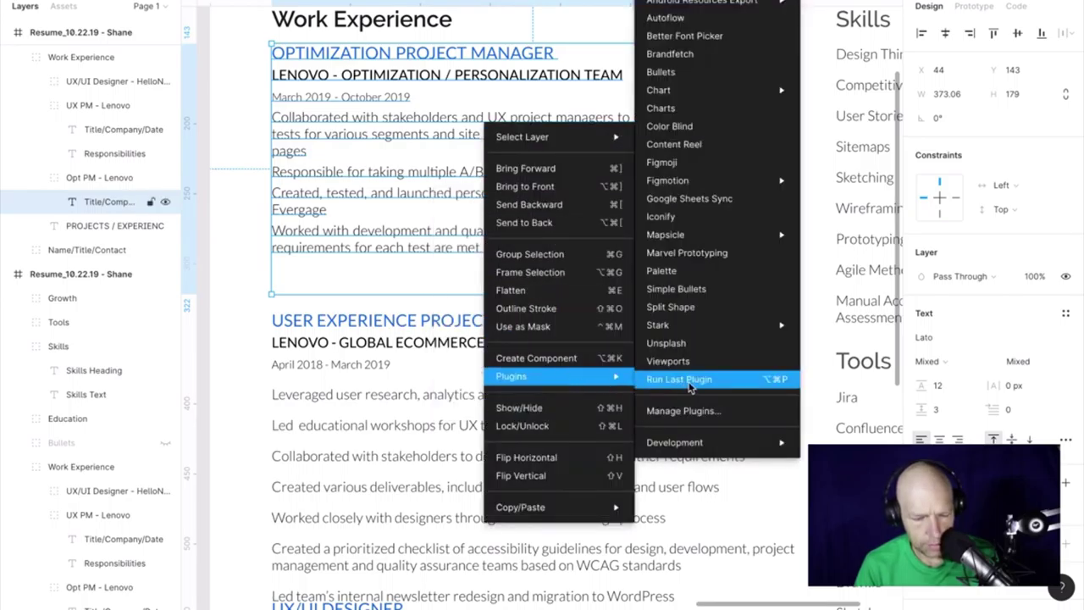
pyautogui.moveTo(684, 324)
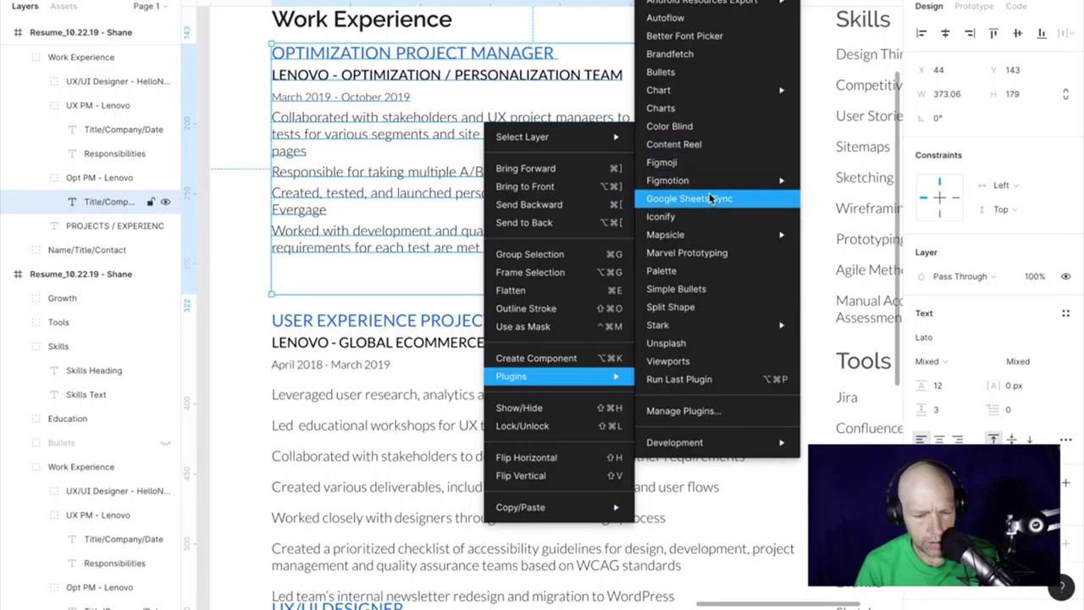
pyautogui.click(713, 289)
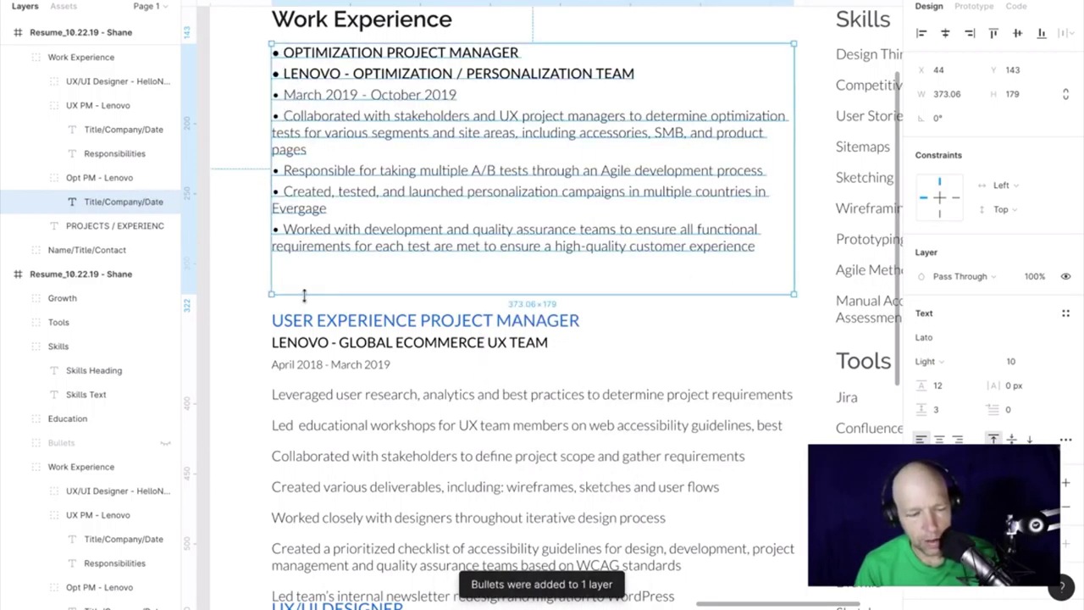
pyautogui.hotkey('ctrl', 'z')
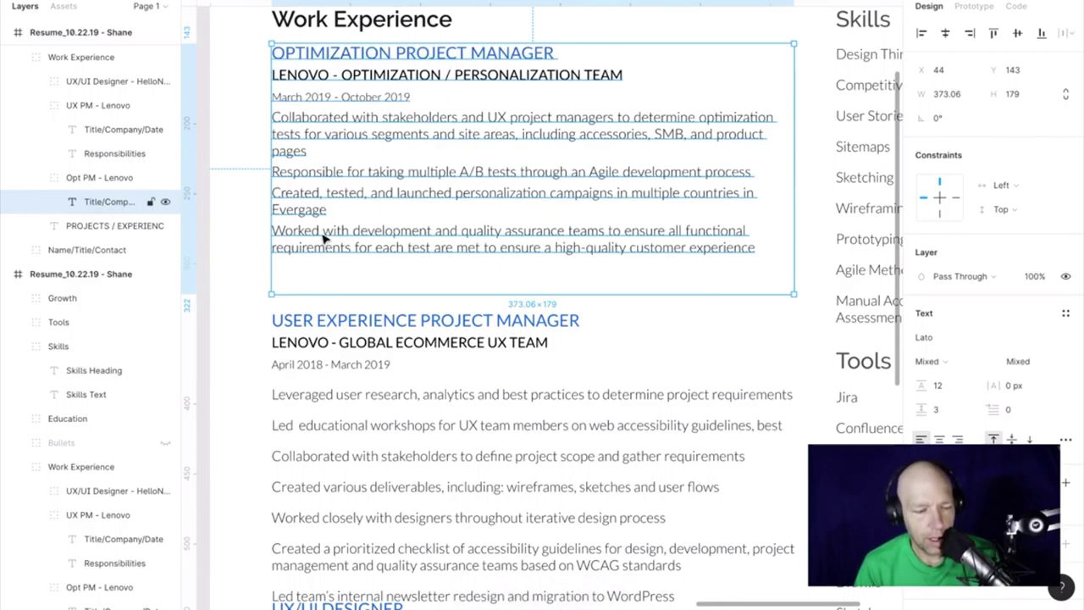
pyautogui.press('Return')
pyautogui.click(401, 224)
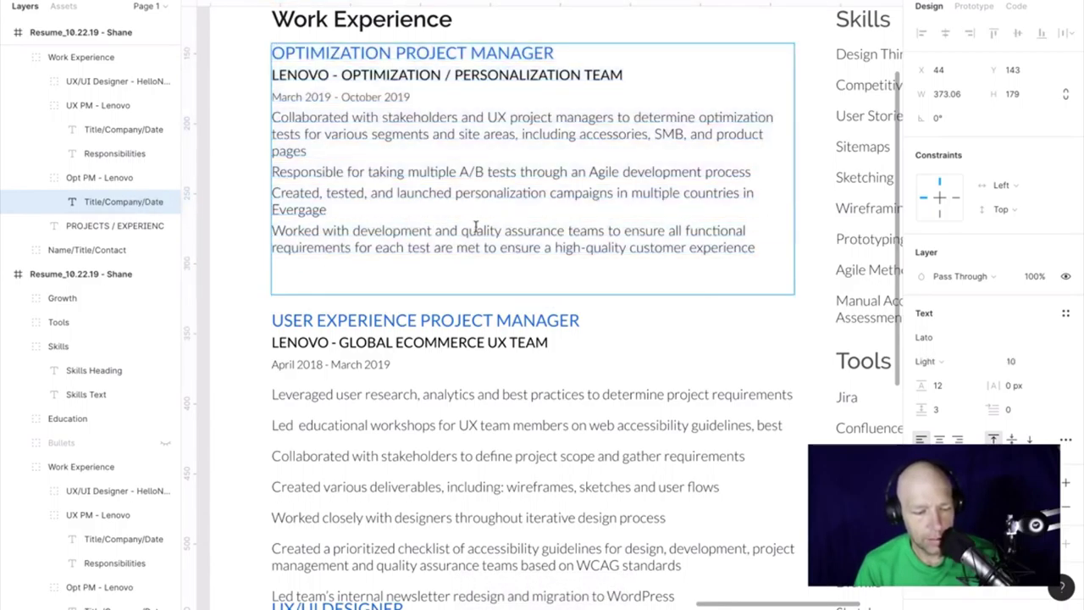
pyautogui.moveTo(756, 247); pyautogui.dragTo(273, 114)
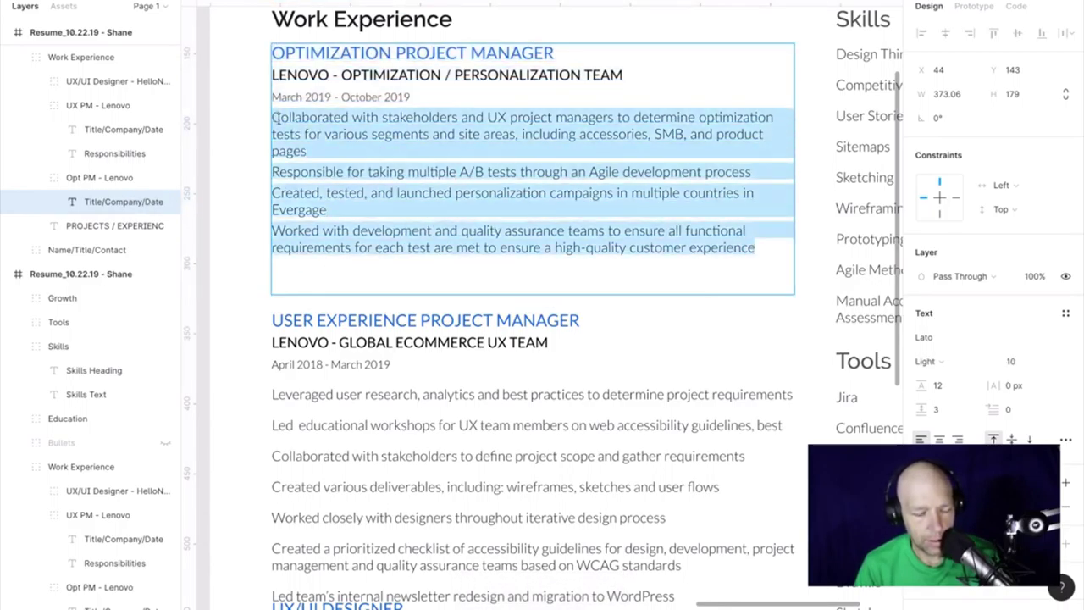
pyautogui.rightClick(298, 118)
pyautogui.moveTo(430, 182)
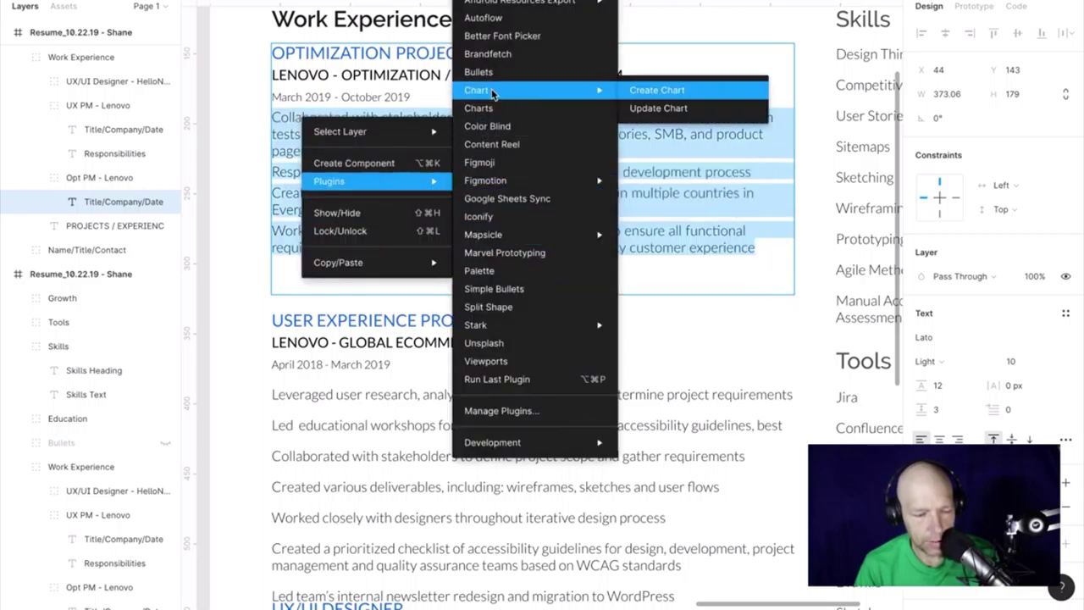
pyautogui.click(508, 291)
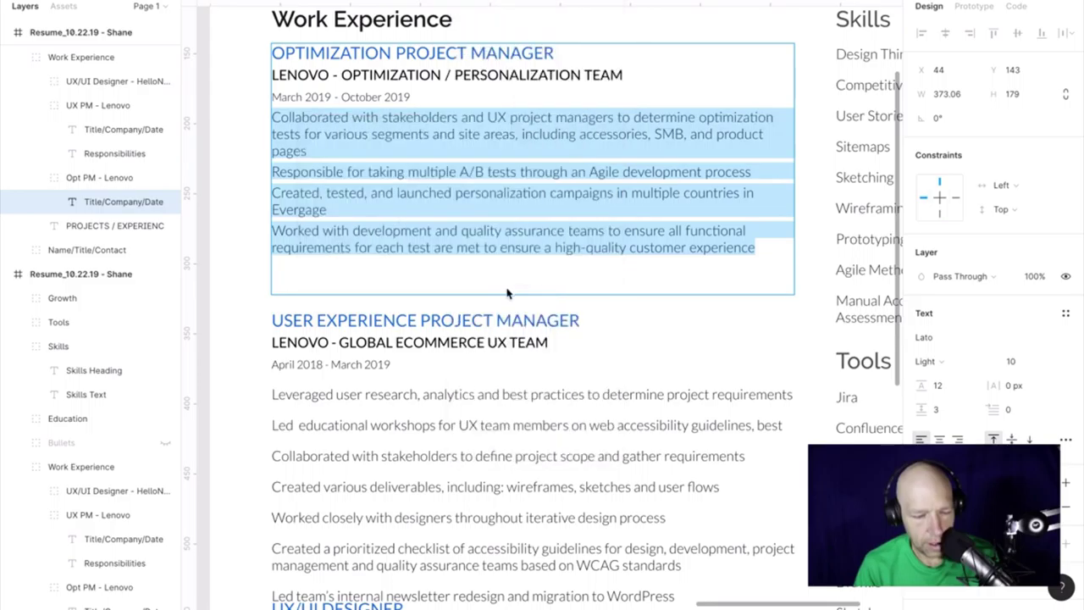
pyautogui.click(242, 97)
pyautogui.hotkey('ctrl', 'z')
pyautogui.hotkey('ctrl', 'z')
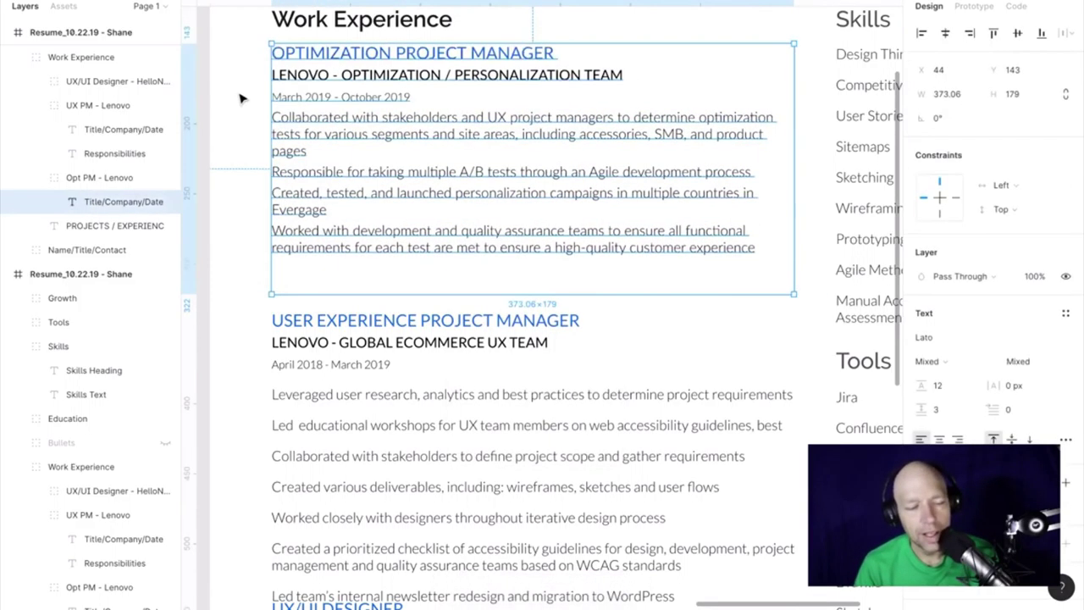
pyautogui.click(240, 98)
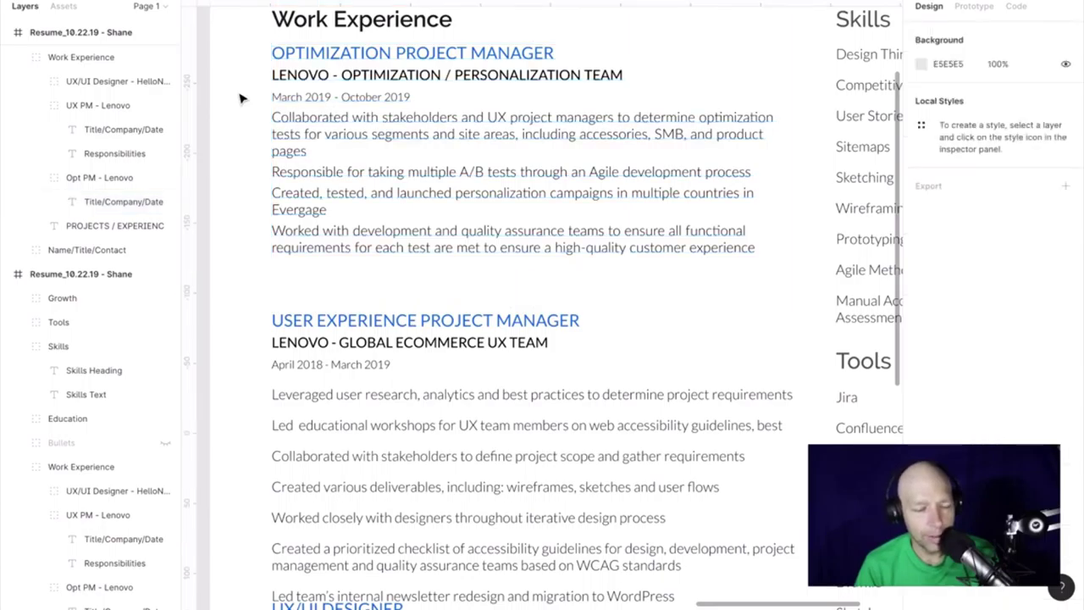
# Select the Work Experience frame on the resume canvas.
pyautogui.hscroll(-5, 241, 98)
pyautogui.hscroll(8, 240, 99)
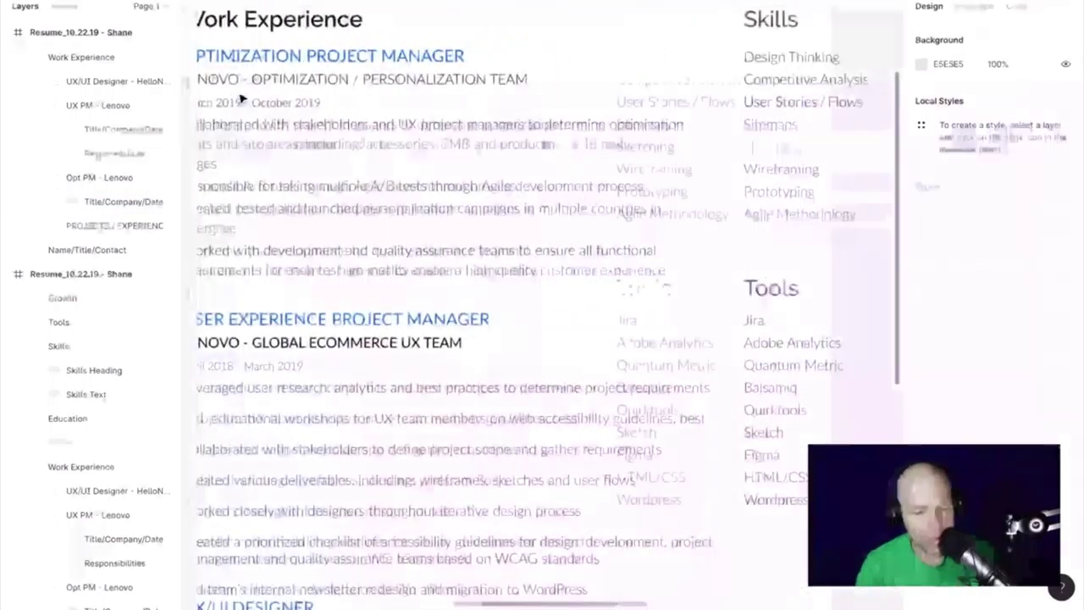
pyautogui.hscroll(-6, 240, 98)
pyautogui.hscroll(6, 241, 98)
pyautogui.click(240, 99)
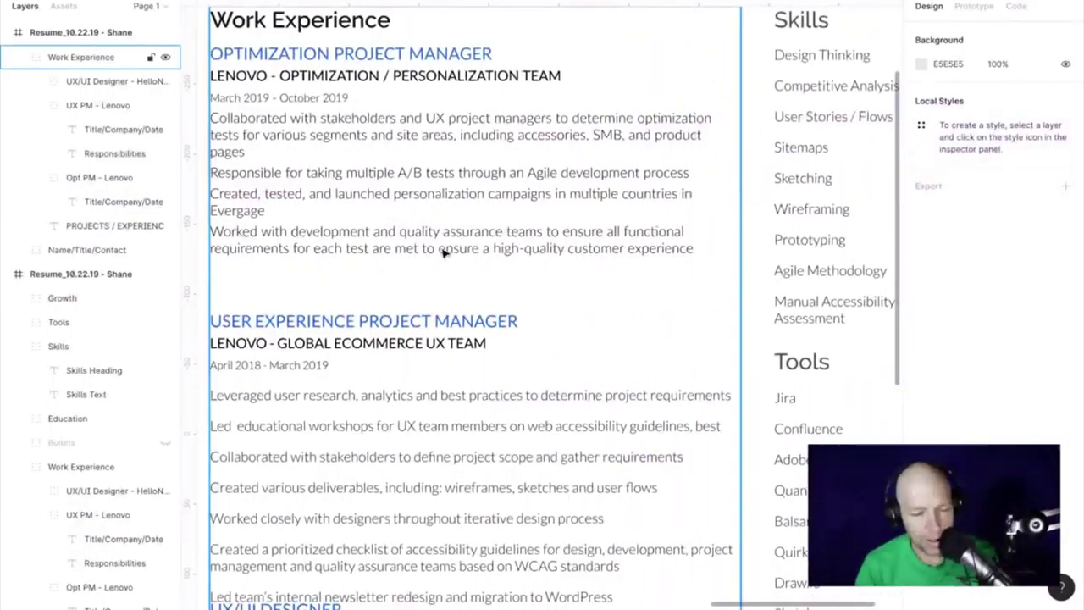
pyautogui.hscroll(-4, 378, 194)
pyautogui.hscroll(8, 378, 193)
pyautogui.hscroll(-7, 378, 194)
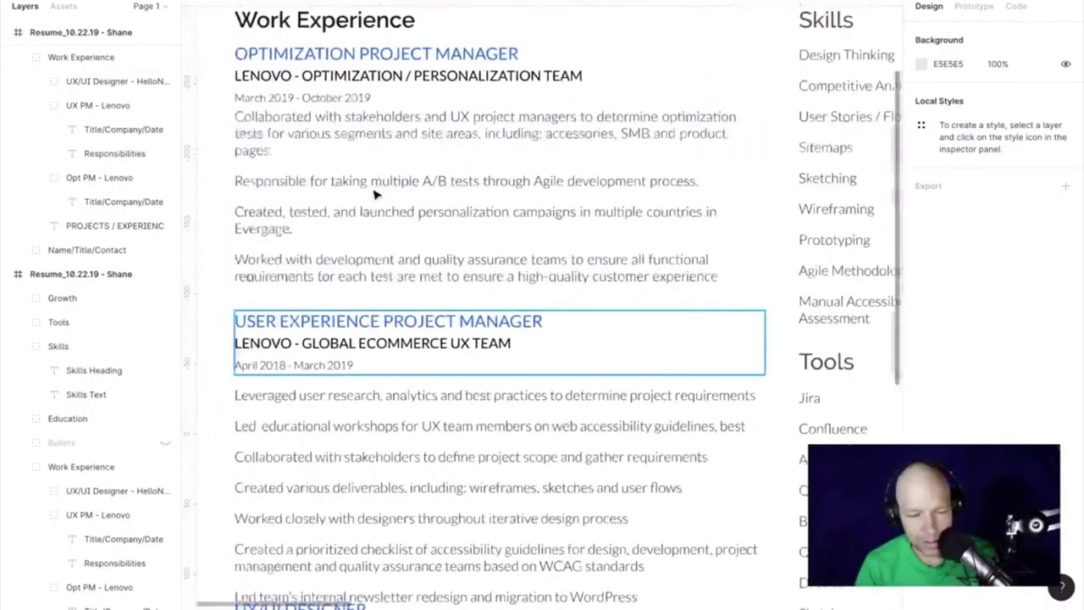
pyautogui.hscroll(-5, 378, 193)
pyautogui.hscroll(3, 379, 194)
# Select all the Optimization responsibilities text and run the Simple Bullets plugin on it.
pyautogui.click(378, 182)
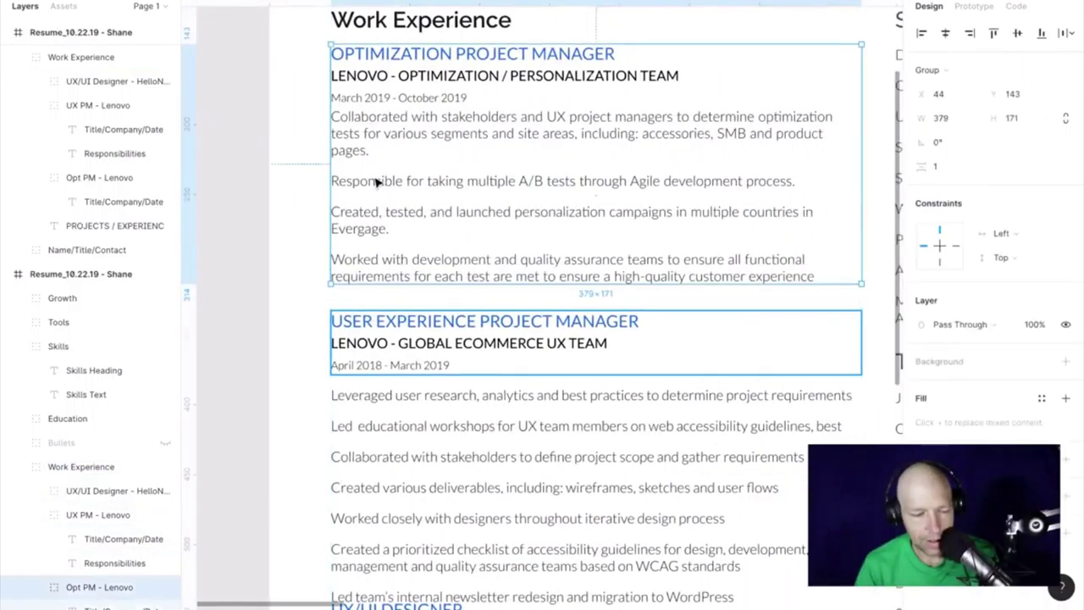
pyautogui.doubleClick(378, 182)
pyautogui.click(395, 181)
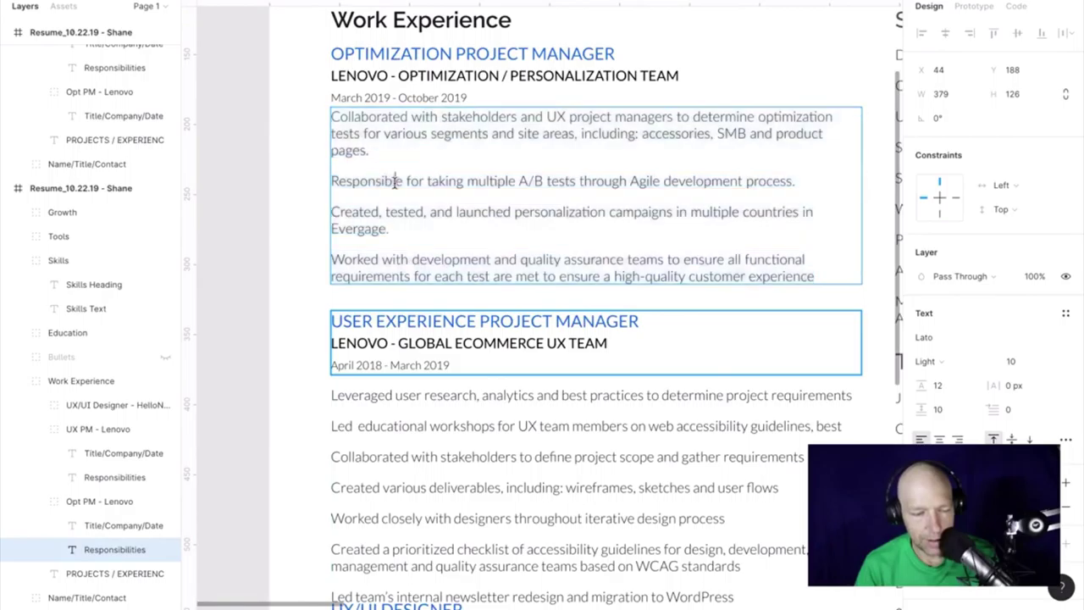
pyautogui.hotkey('ctrl', 'a')
pyautogui.rightClick(669, 195)
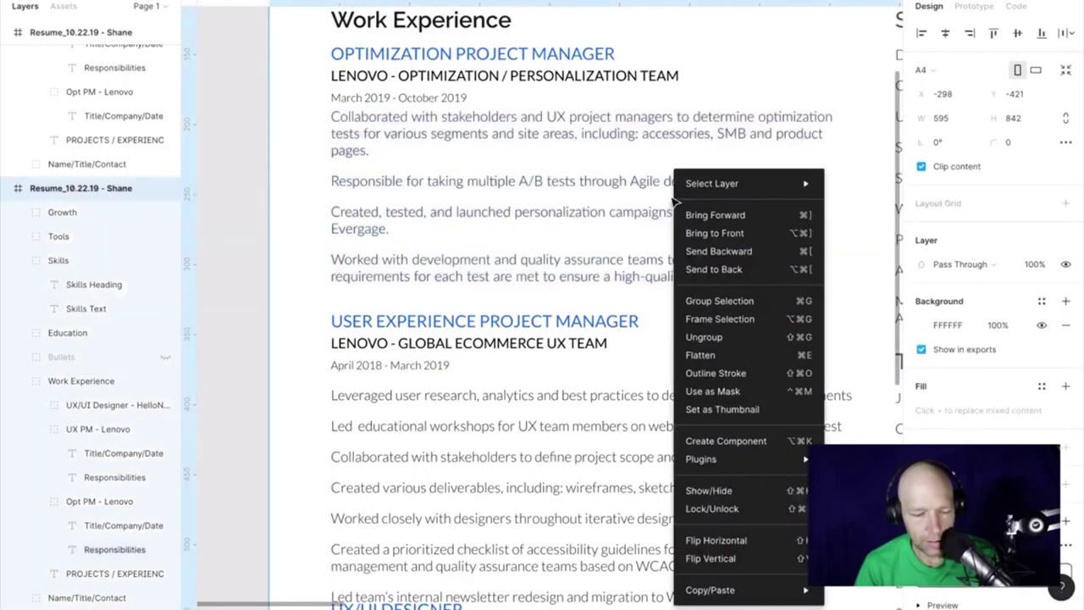
pyautogui.moveTo(735, 466)
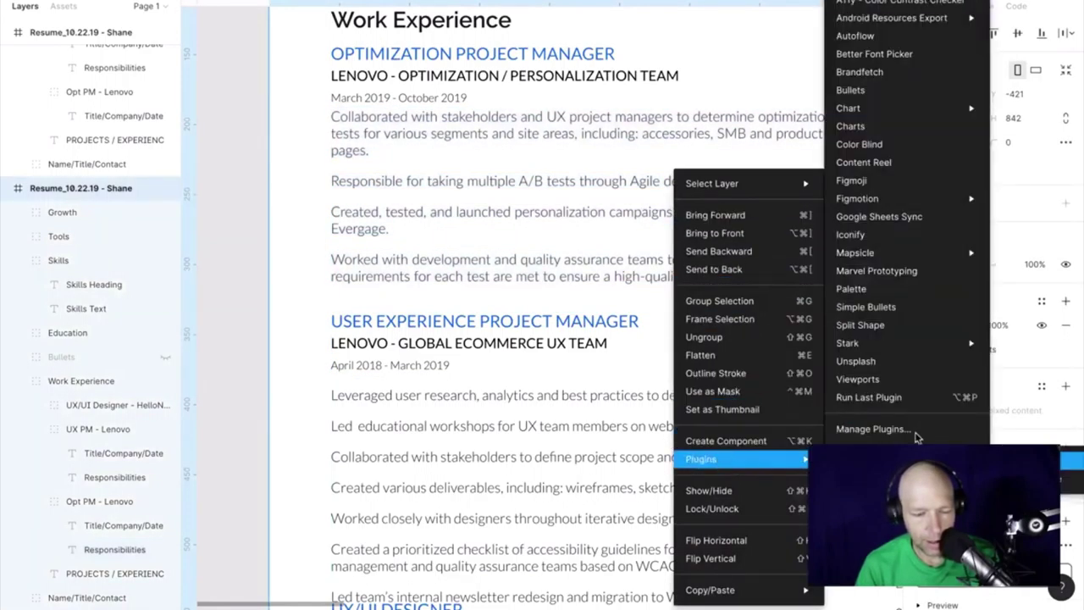
pyautogui.click(923, 308)
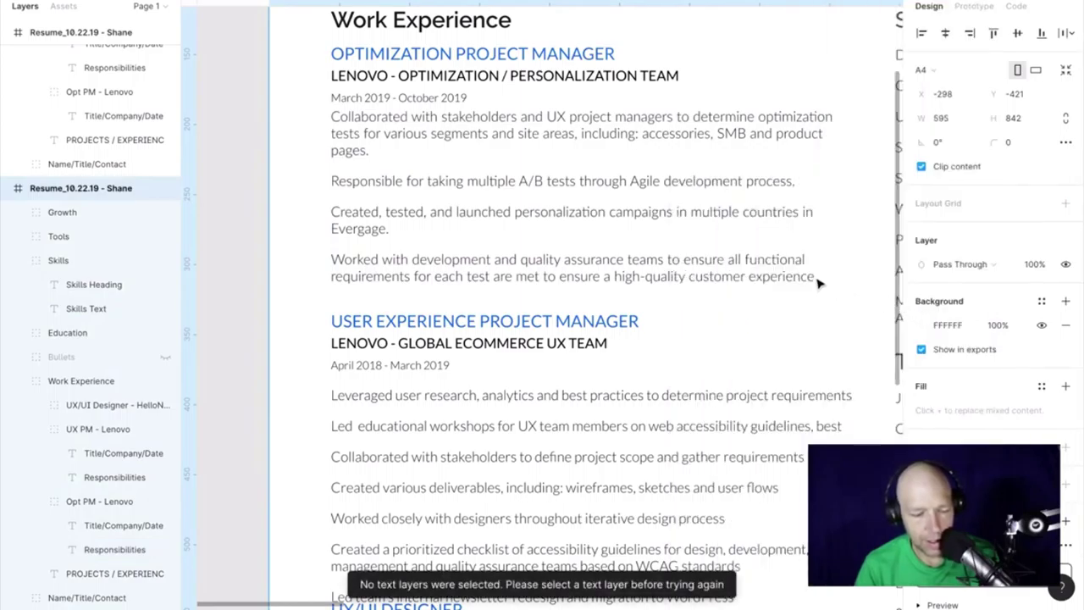
# Ungroup the Opt PM - Lenovo group and select the loose responsibilities text layer.
pyautogui.click(401, 193)
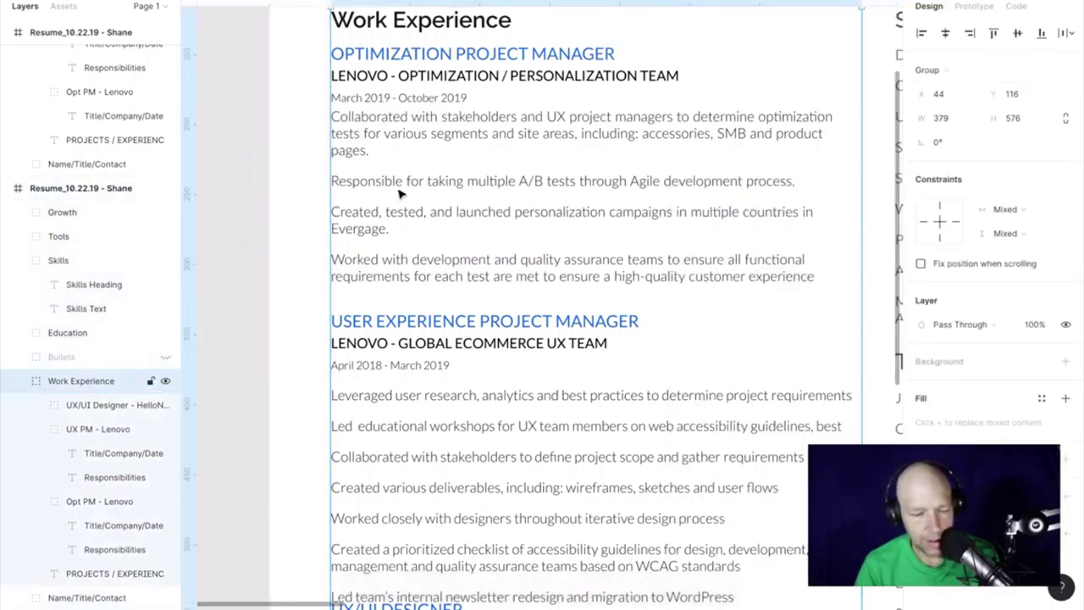
pyautogui.press('Return')
pyautogui.click(279, 186)
pyautogui.click(373, 169)
pyautogui.hotkey('ctrl', 'shift', 'g')
pyautogui.click(241, 167)
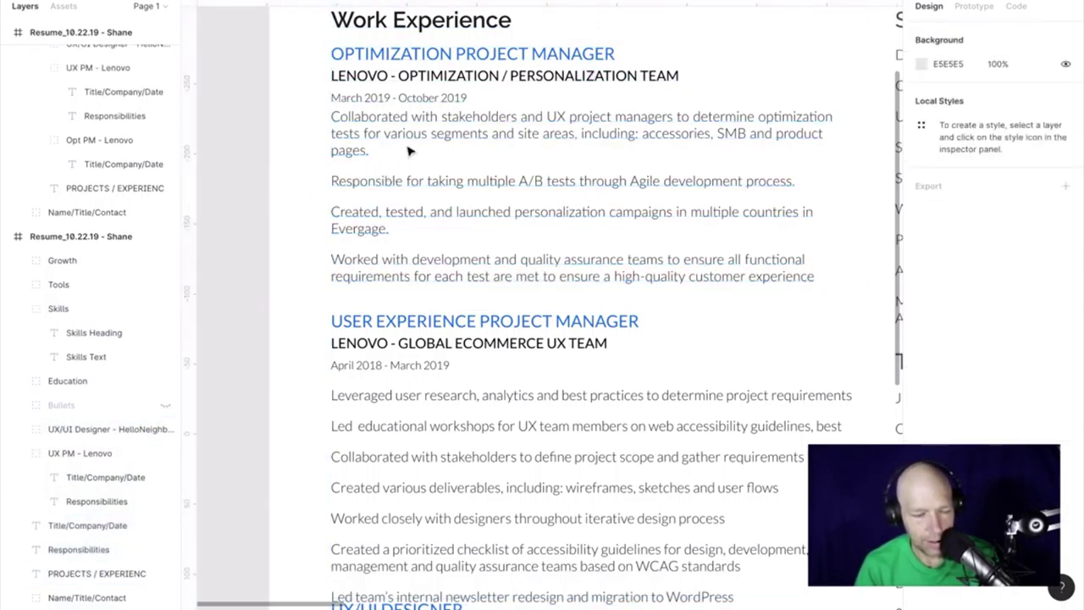
pyautogui.click(409, 139)
# Apply Simple Bullets to the responsibilities layer, bulleting all four Optimization lines.
pyautogui.rightClick(409, 140)
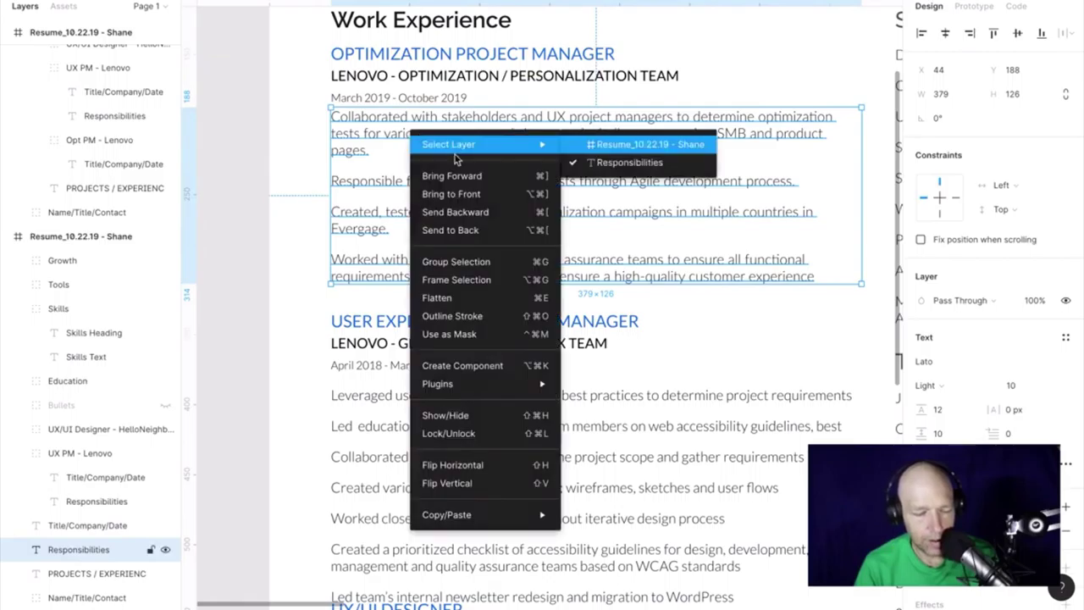
pyautogui.moveTo(475, 384)
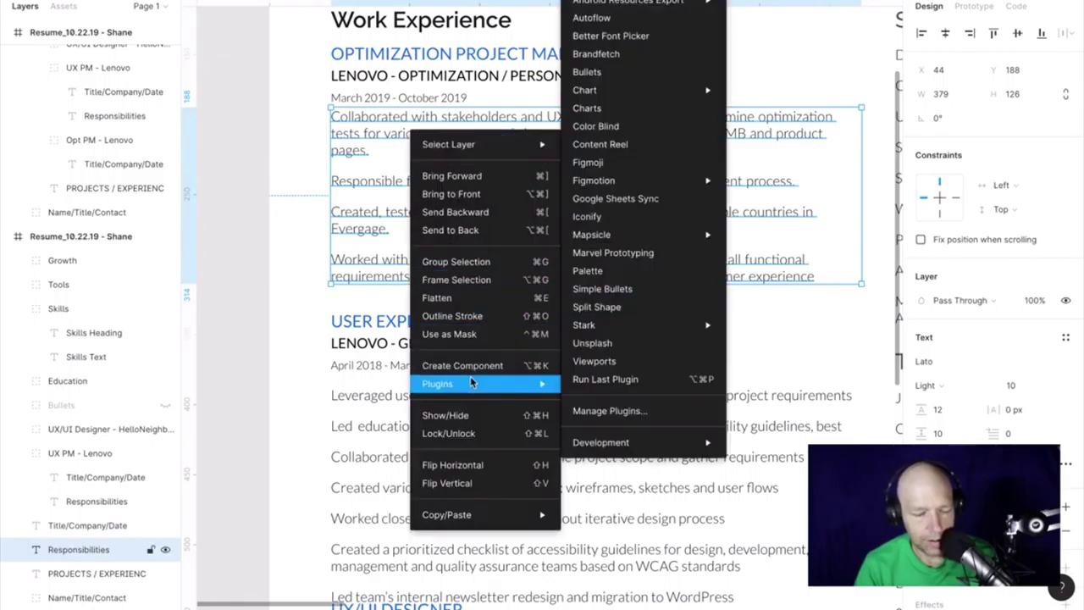
pyautogui.click(690, 296)
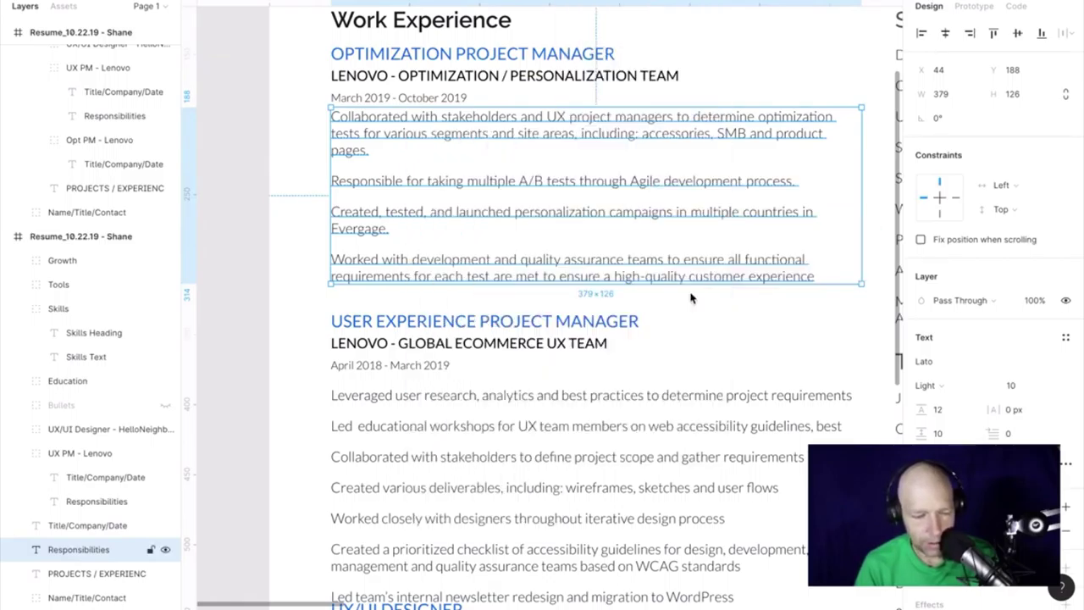
pyautogui.click(272, 192)
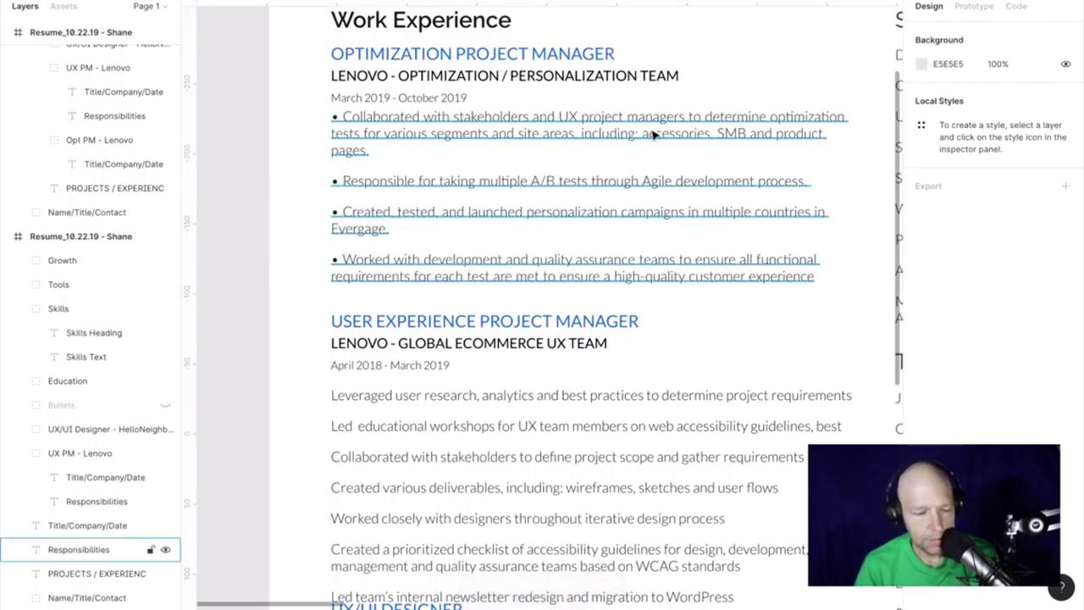
pyautogui.click(467, 136)
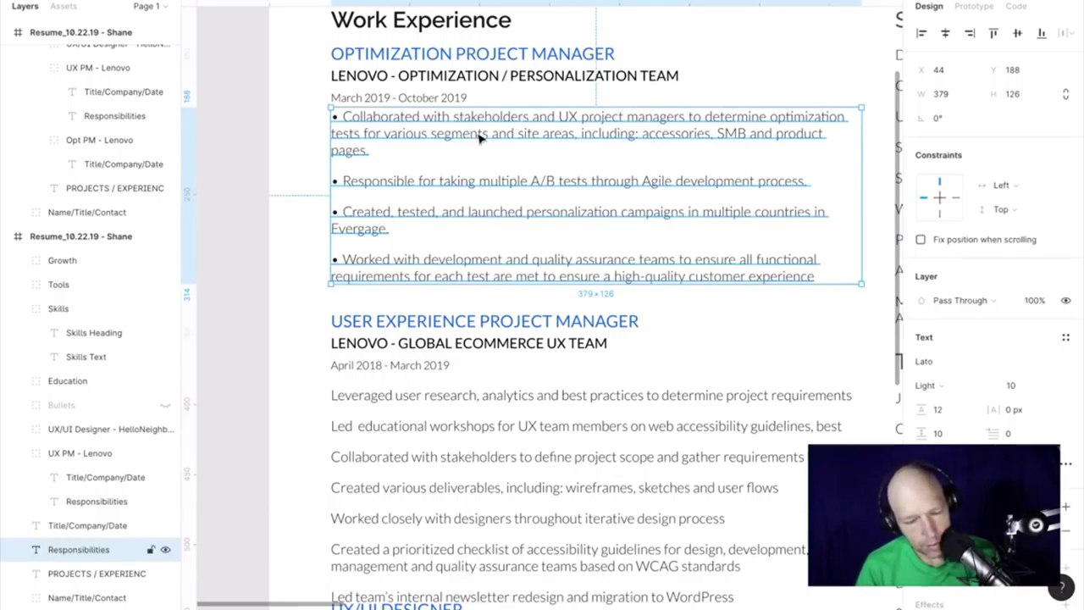
pyautogui.click(449, 100)
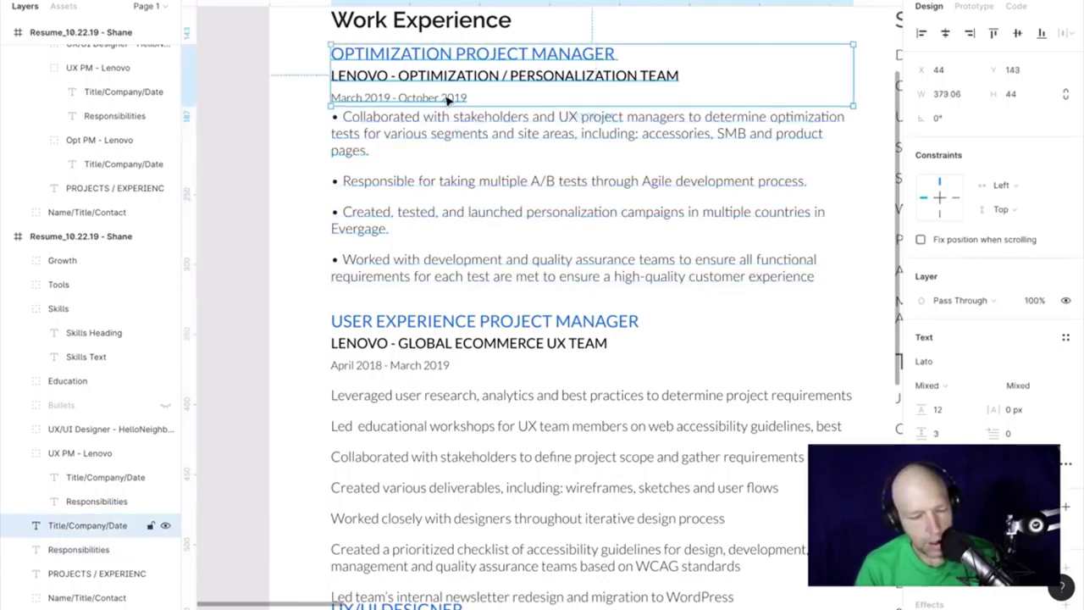
# Select the Optimization date line to check its text style.
pyautogui.doubleClick(446, 98)
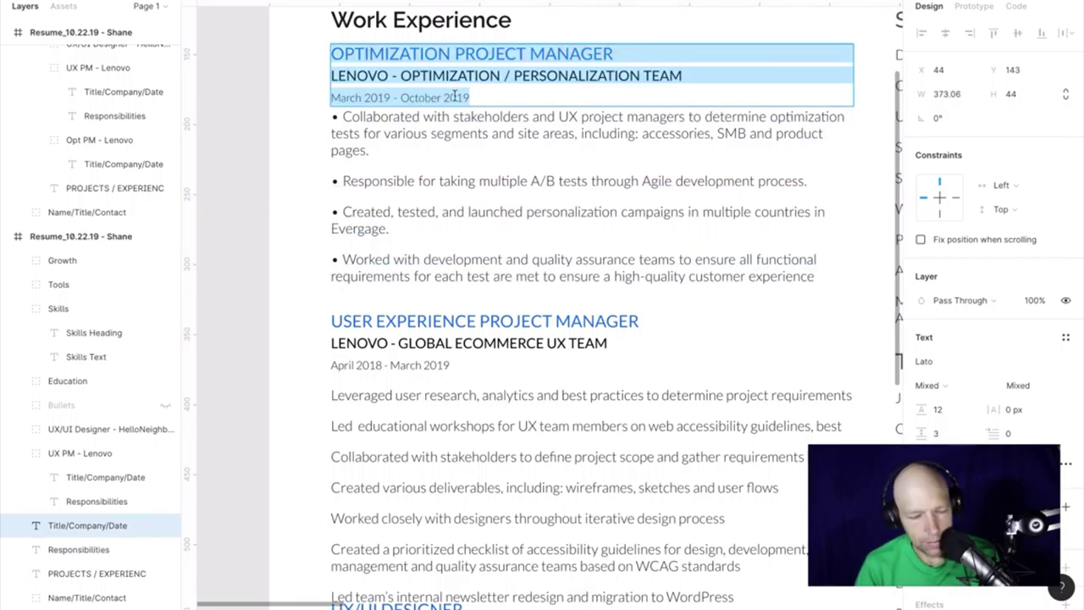
pyautogui.click(468, 97)
pyautogui.tripleClick(468, 98)
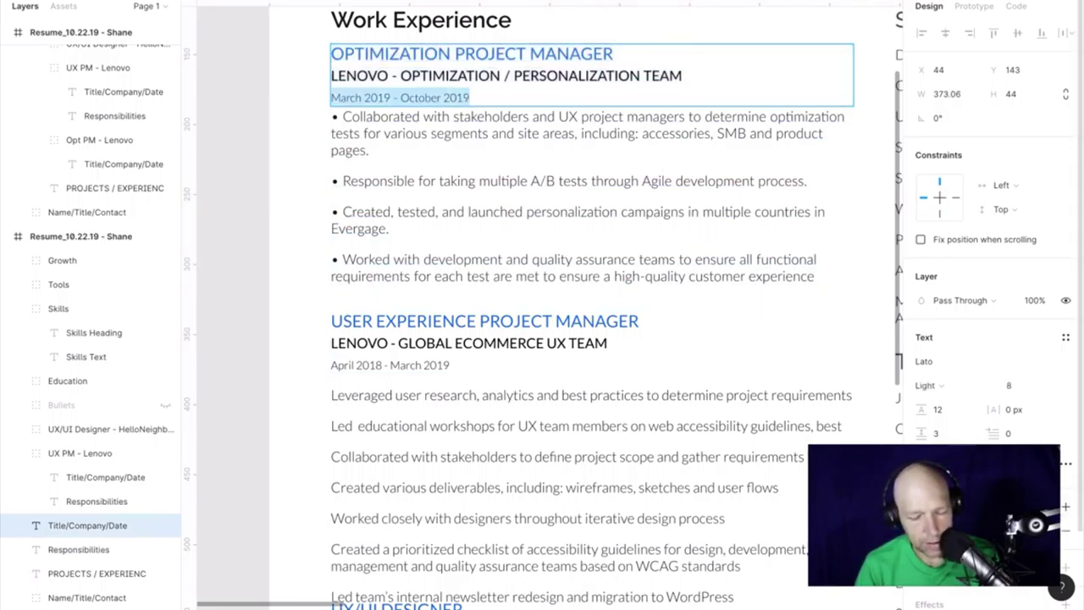
pyautogui.press('Escape')
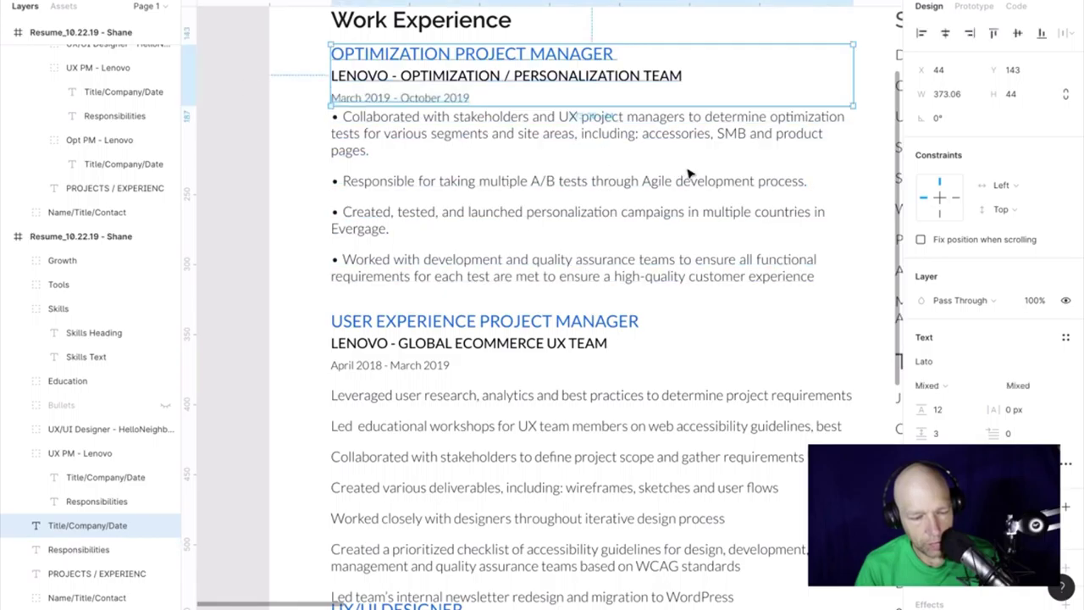
# Open Type Details for the Optimization title, company and date text layer.
pyautogui.hscroll(5, 687, 174)
pyautogui.click(702, 116)
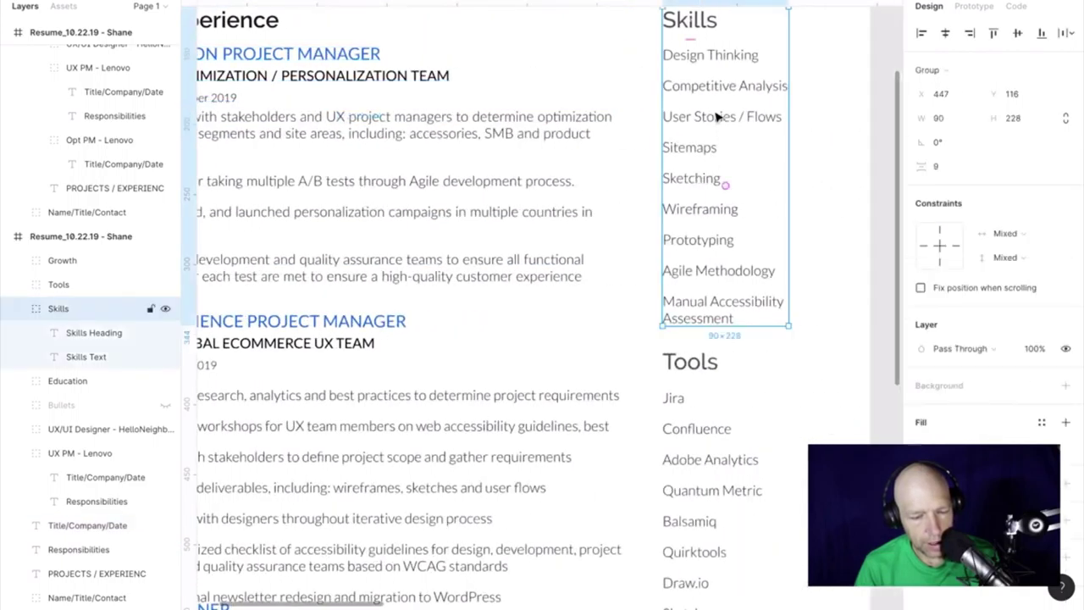
pyautogui.hscroll(-5, 534, 124)
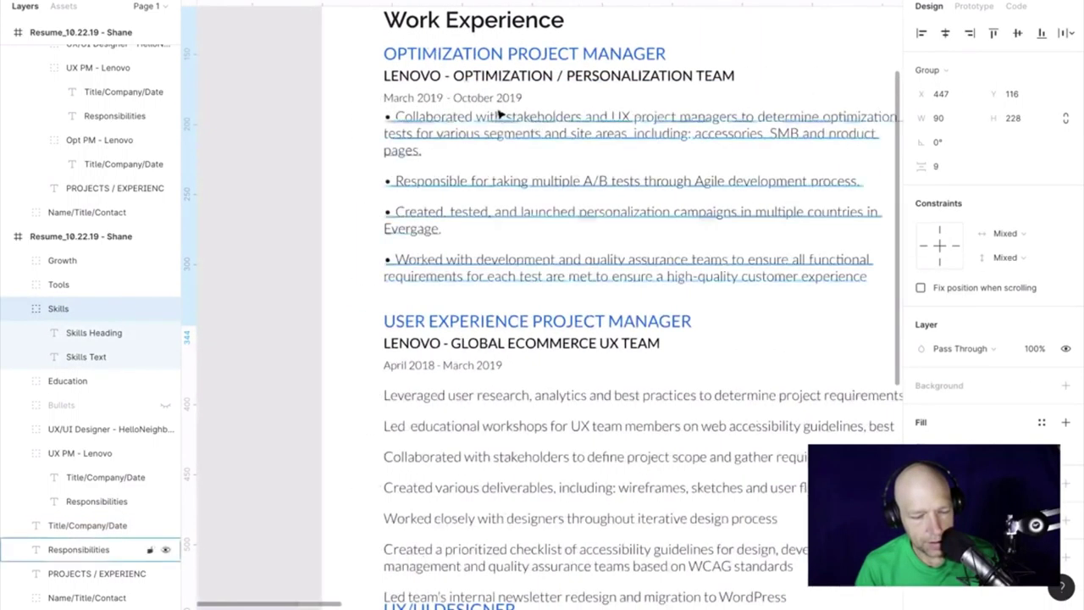
pyautogui.click(497, 103)
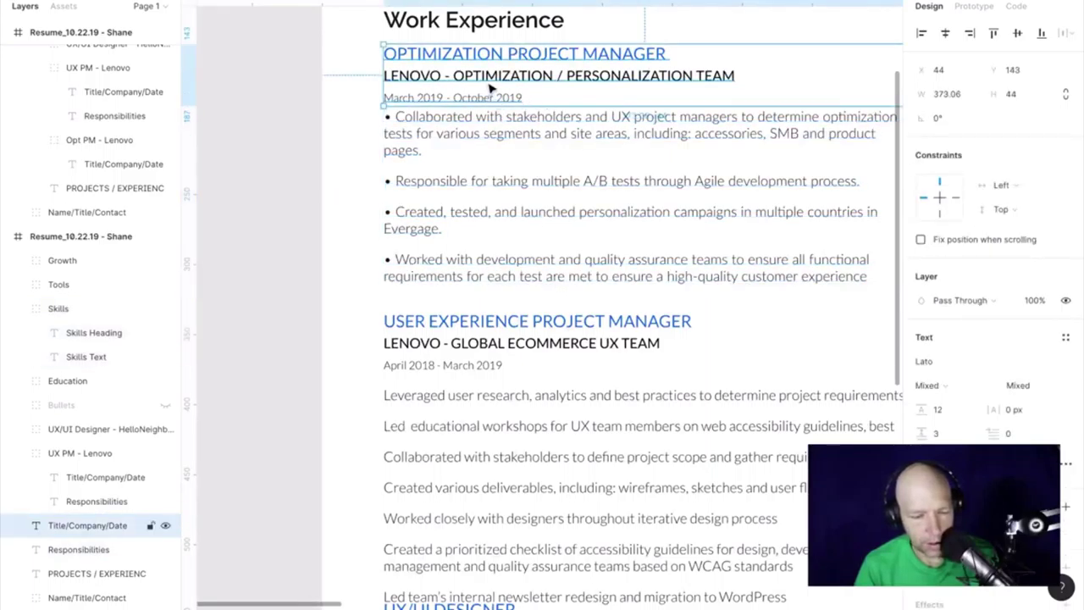
pyautogui.rightClick(489, 86)
pyautogui.click(259, 121)
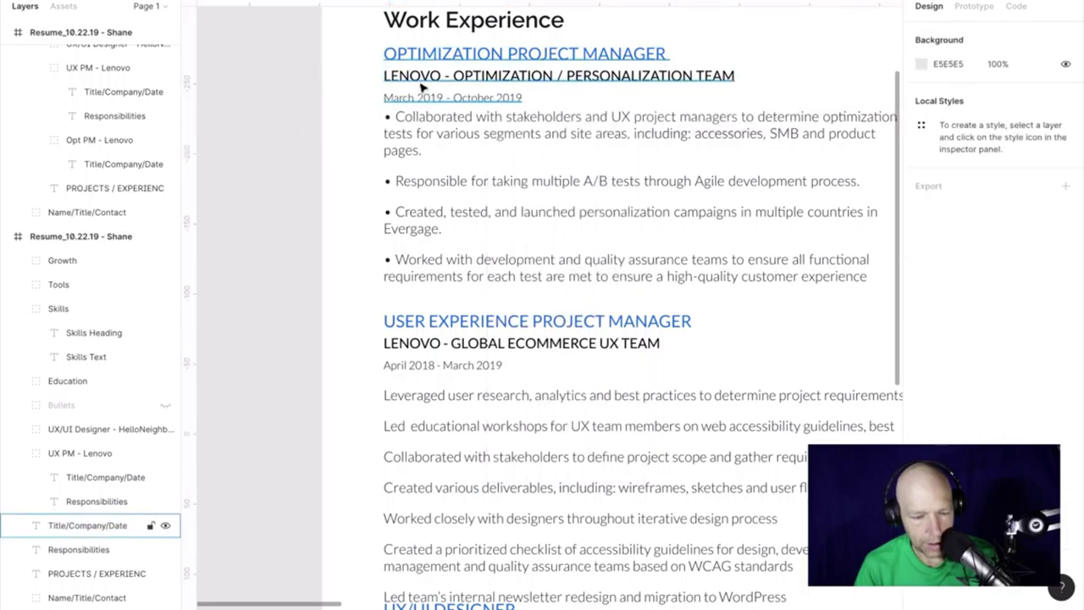
pyautogui.click(424, 88)
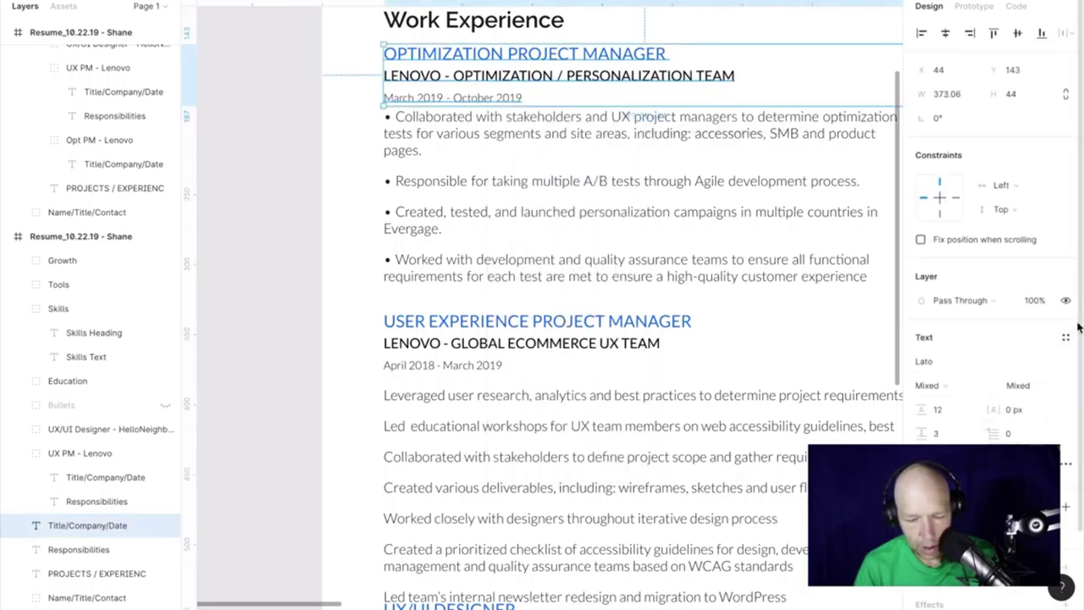
pyautogui.click(1067, 463)
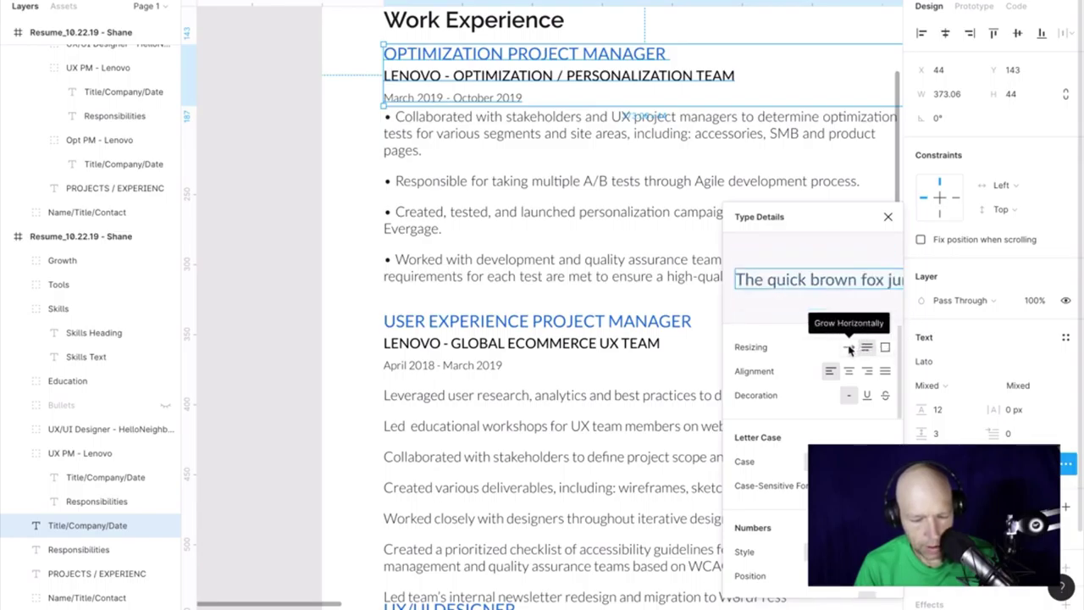
pyautogui.click(887, 348)
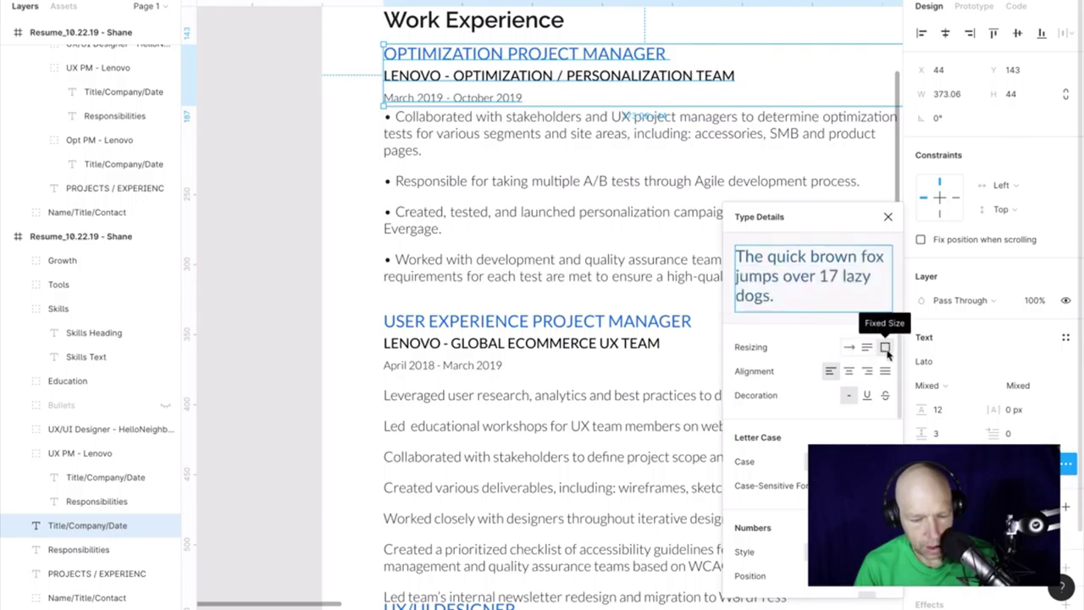
pyautogui.click(870, 349)
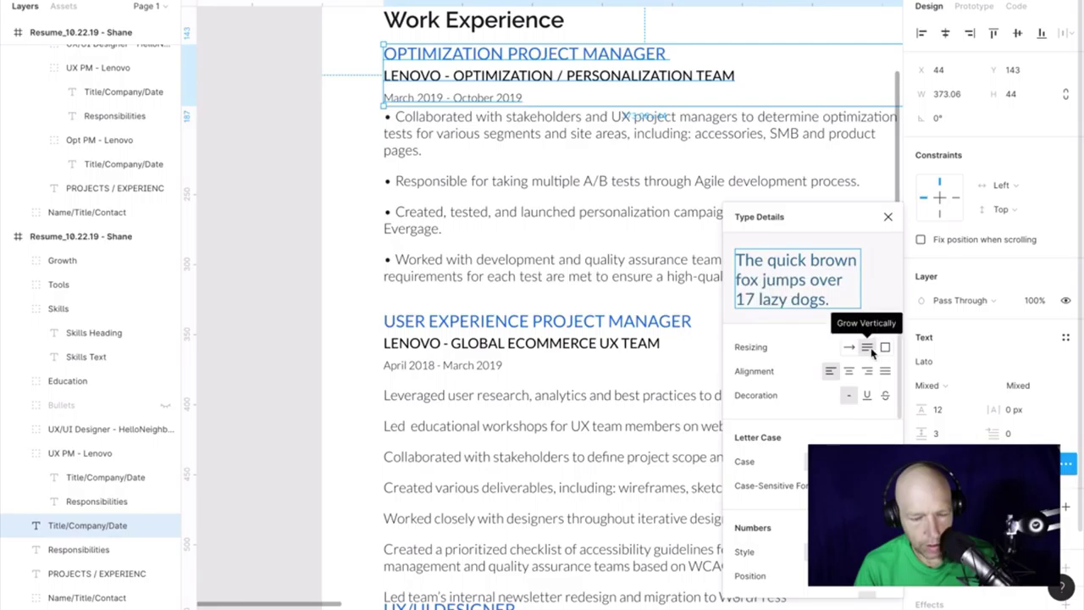
pyautogui.click(885, 348)
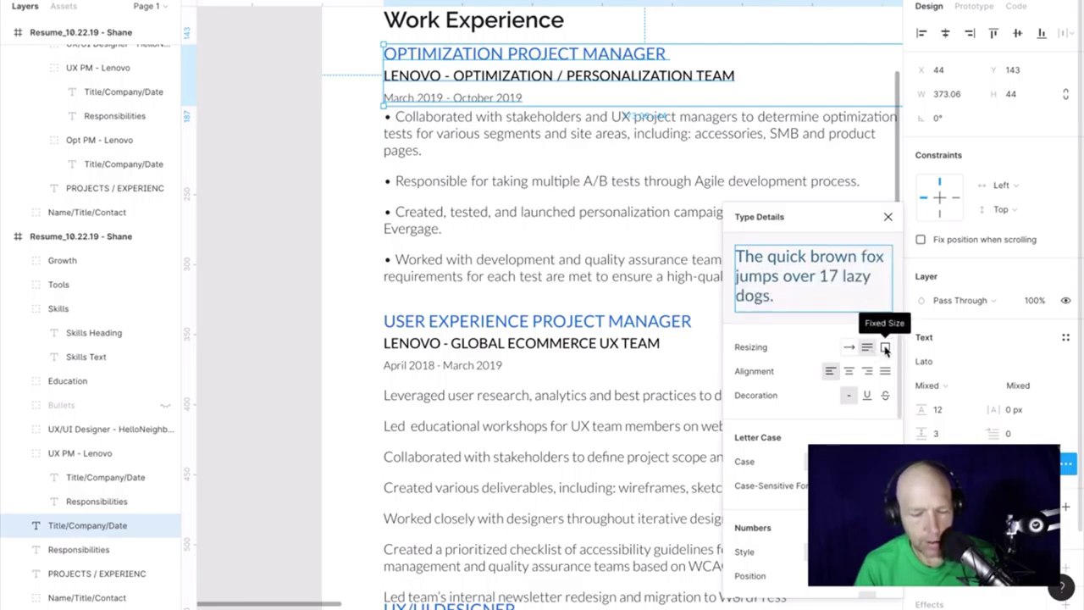
pyautogui.click(866, 347)
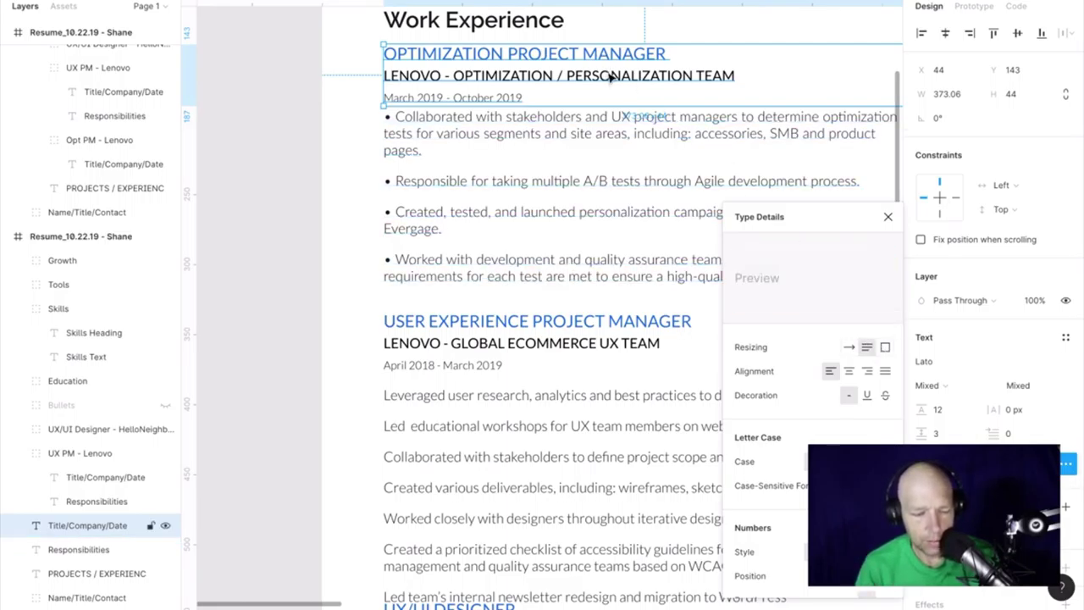
pyautogui.scroll(-2, 1018, 82)
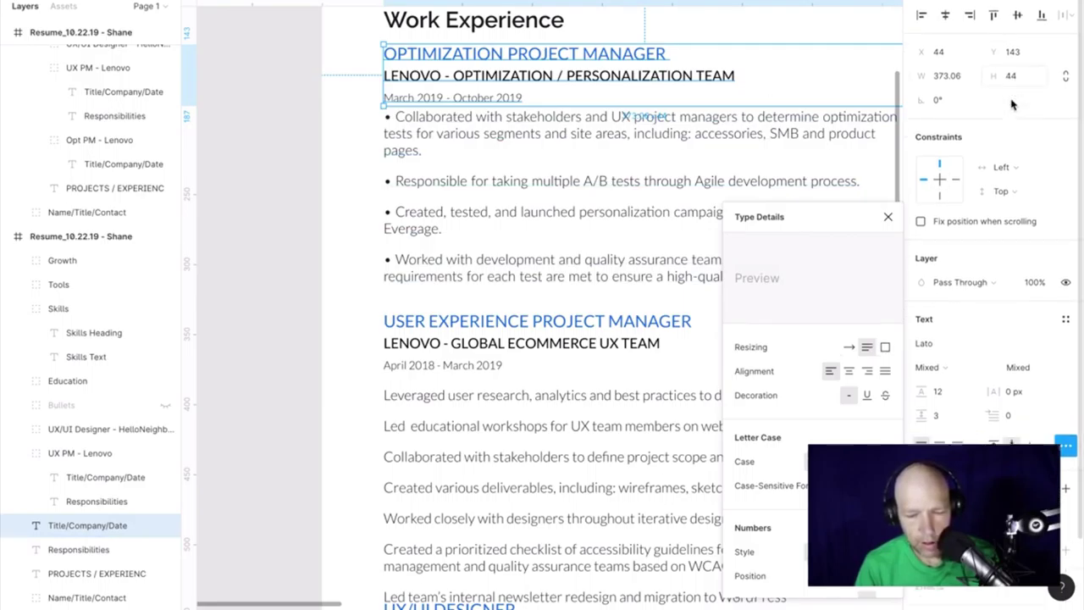
# Set the User Experience title, company and date block height to 46.
pyautogui.click(623, 325)
pyautogui.click(624, 325)
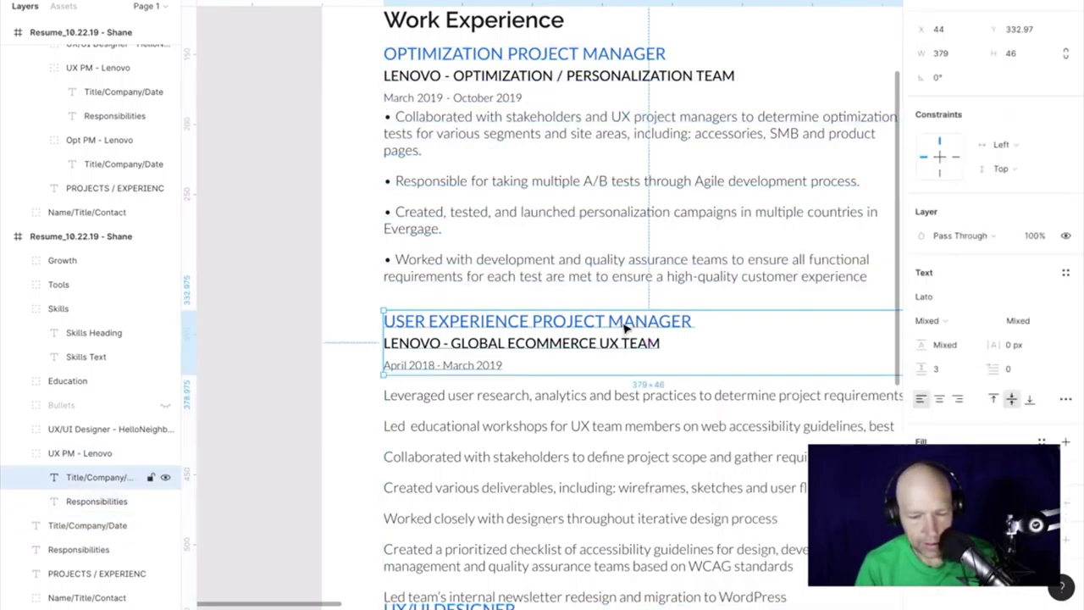
pyautogui.click(1018, 60)
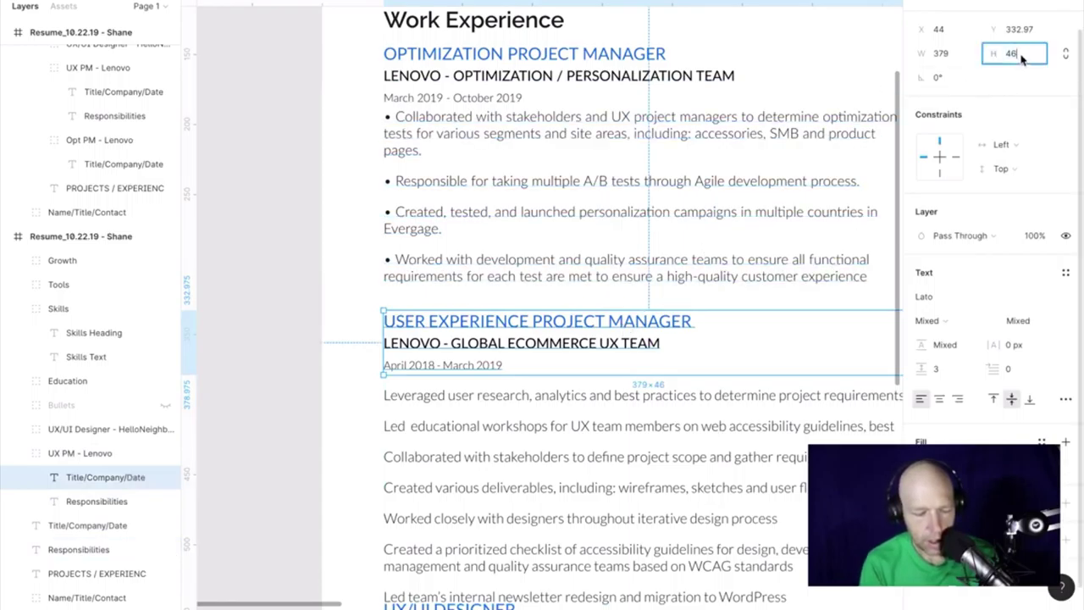
pyautogui.press('Return')
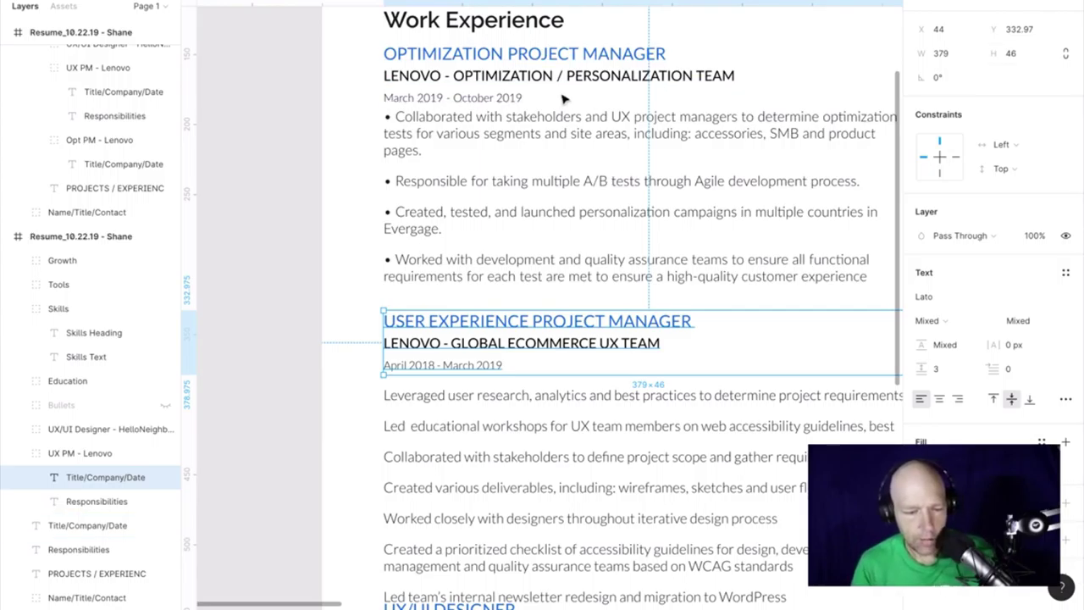
# Select the Optimization bullet list together with its job heading block.
pyautogui.click(515, 133)
pyautogui.click(506, 98)
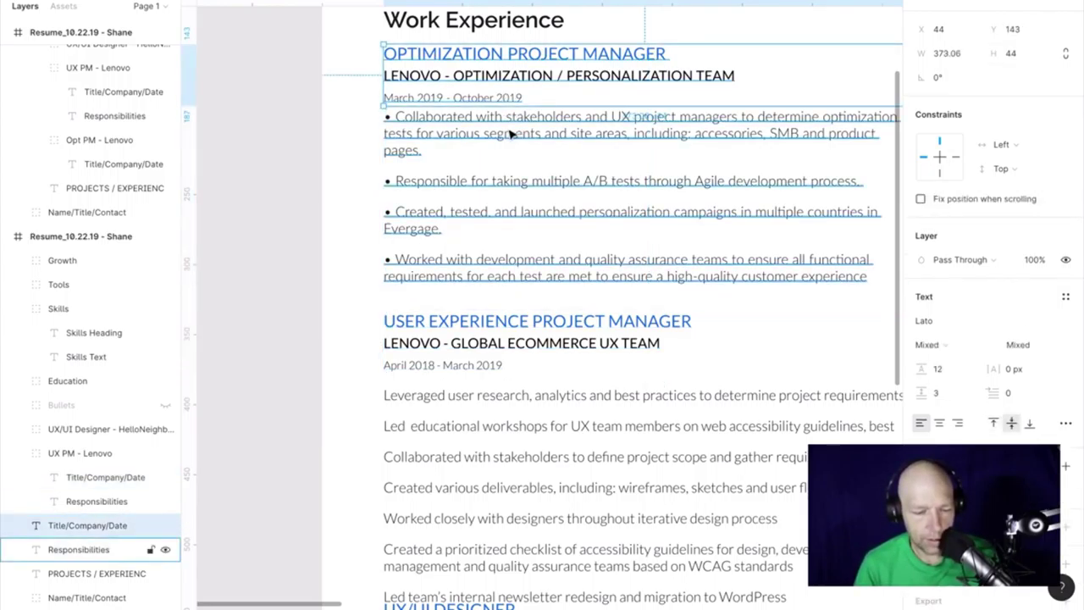
pyautogui.click(510, 134)
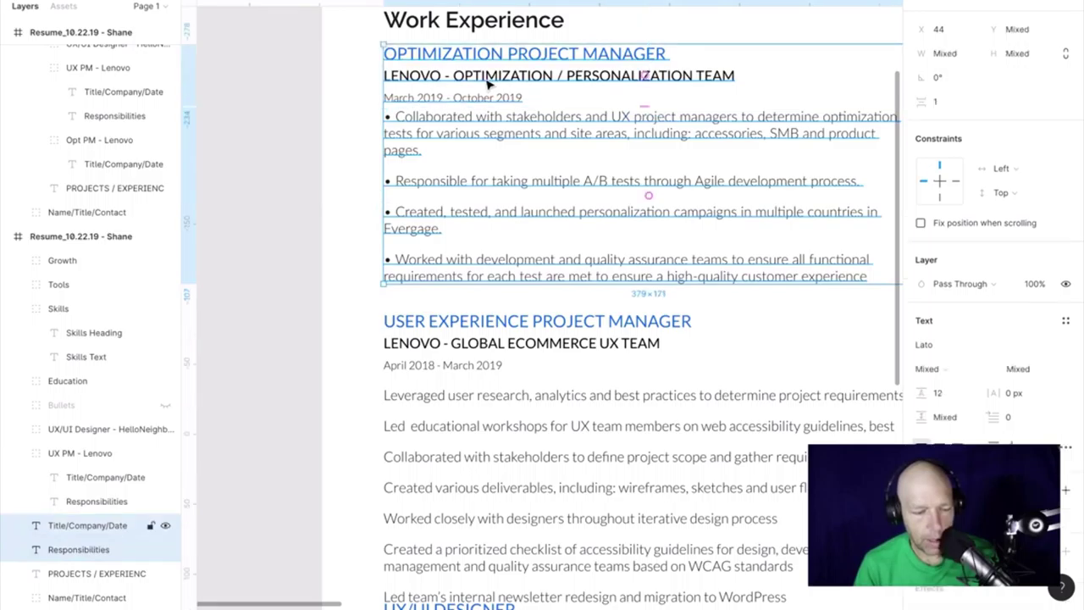
pyautogui.click(380, 99)
pyautogui.click(452, 125)
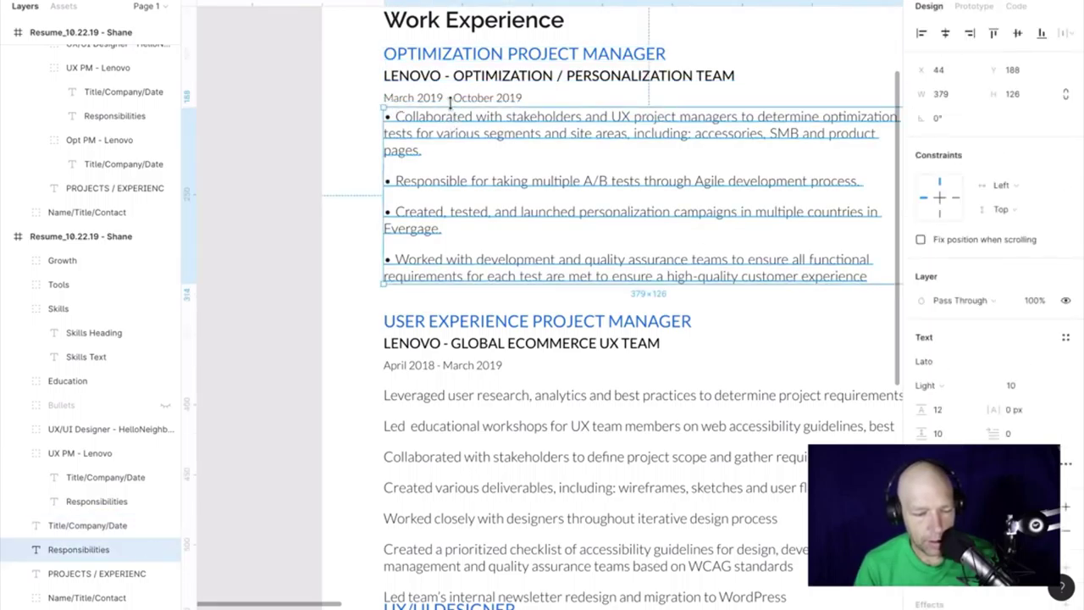
pyautogui.keyDown('shift'); pyautogui.click(451, 99); pyautogui.keyUp('shift')
pyautogui.scroll(5, 454, 102)
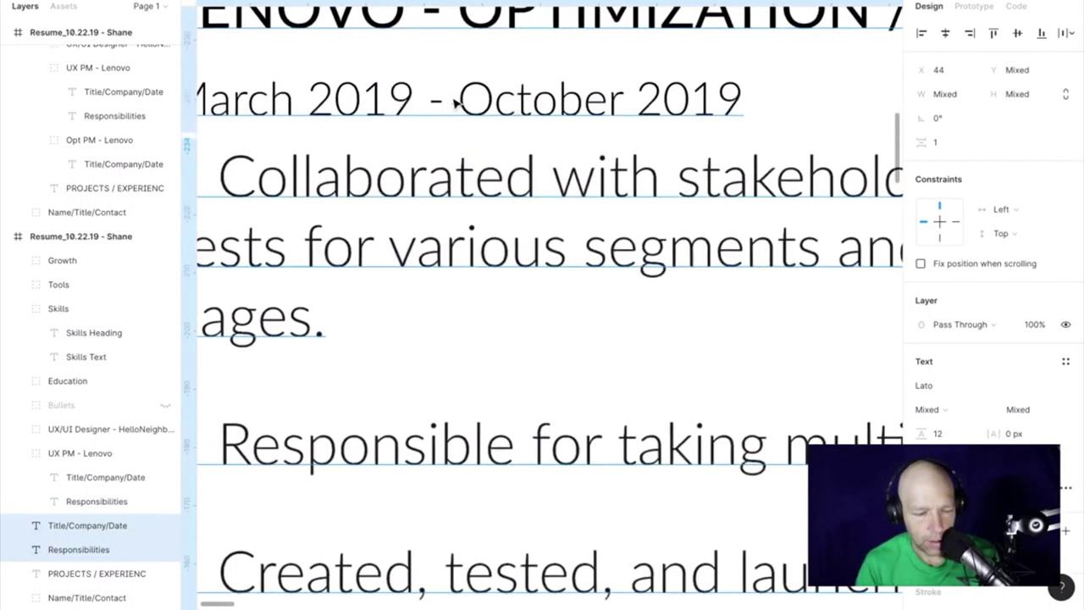
pyautogui.hscroll(-5, 458, 99)
pyautogui.click(375, 121)
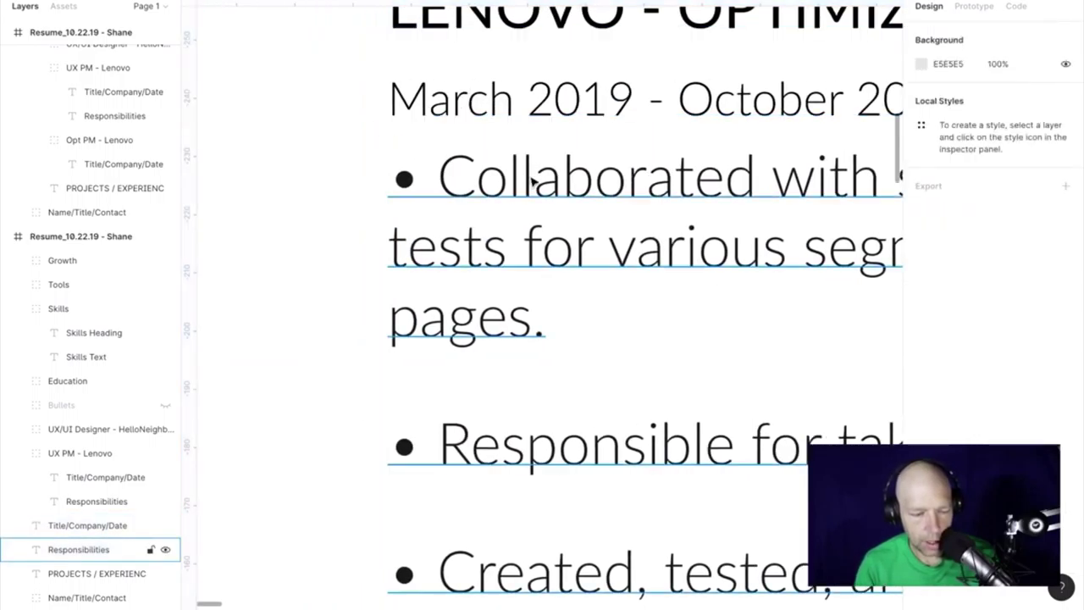
pyautogui.click(535, 181)
pyautogui.keyDown('shift'); pyautogui.click(525, 103); pyautogui.keyUp('shift')
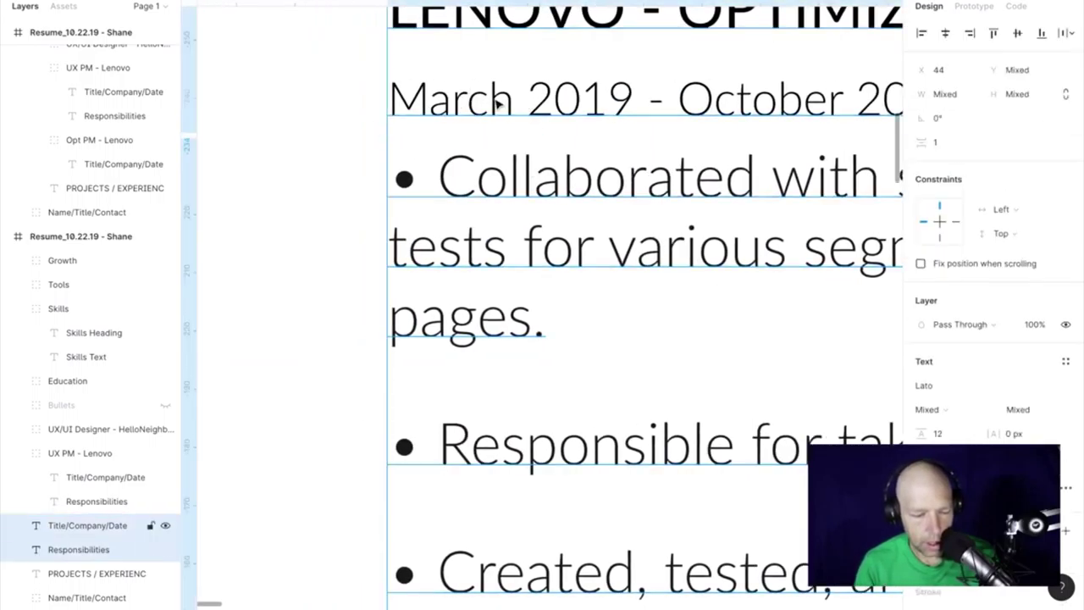
pyautogui.click(415, 100)
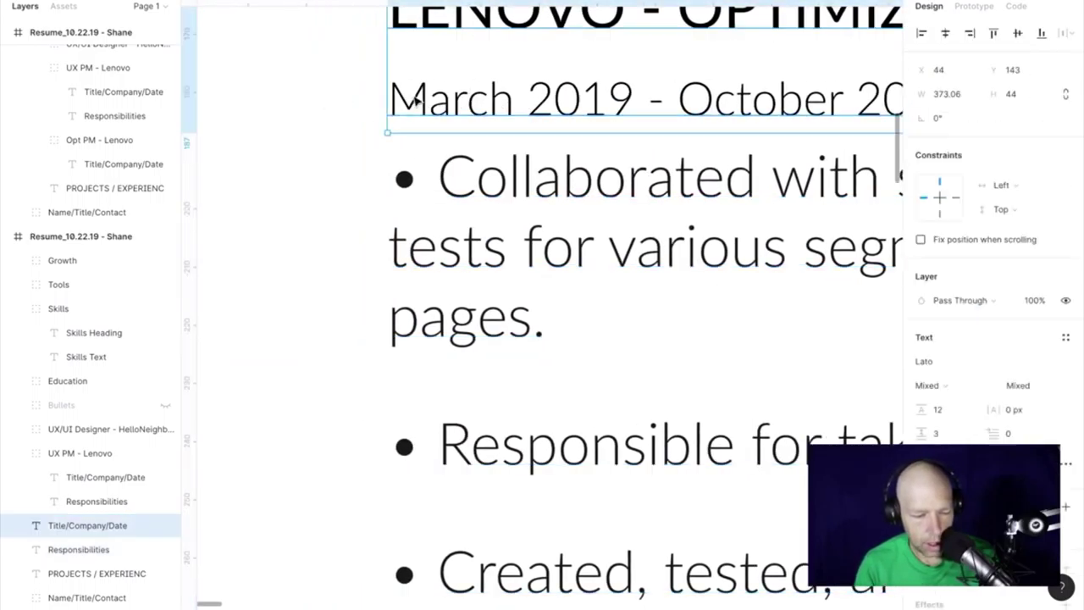
# Compare the Y and height values of the bullet list and job heading block.
pyautogui.click(475, 176)
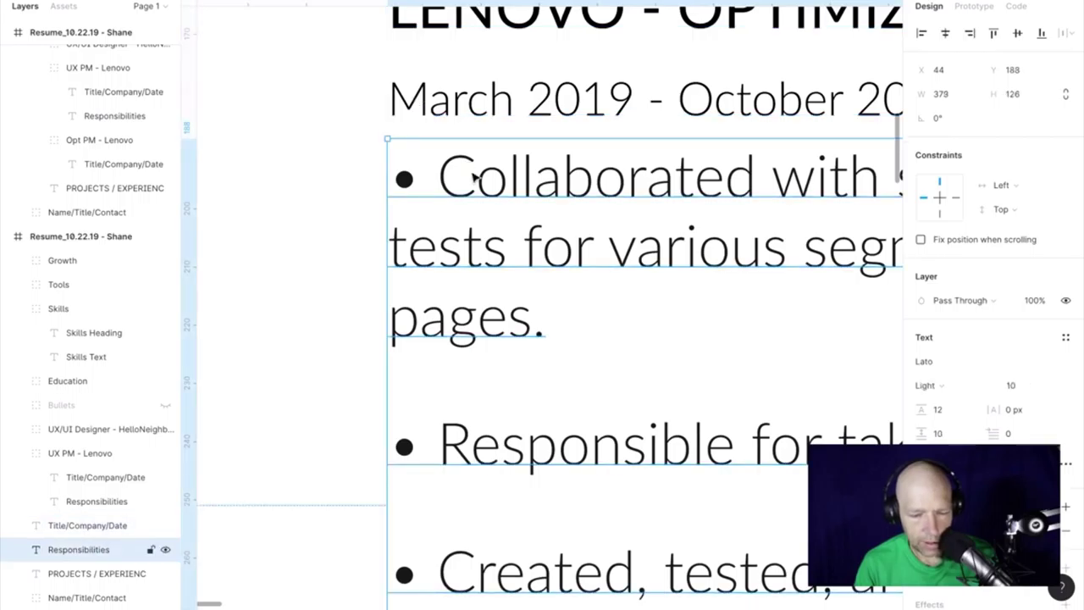
pyautogui.click(711, 103)
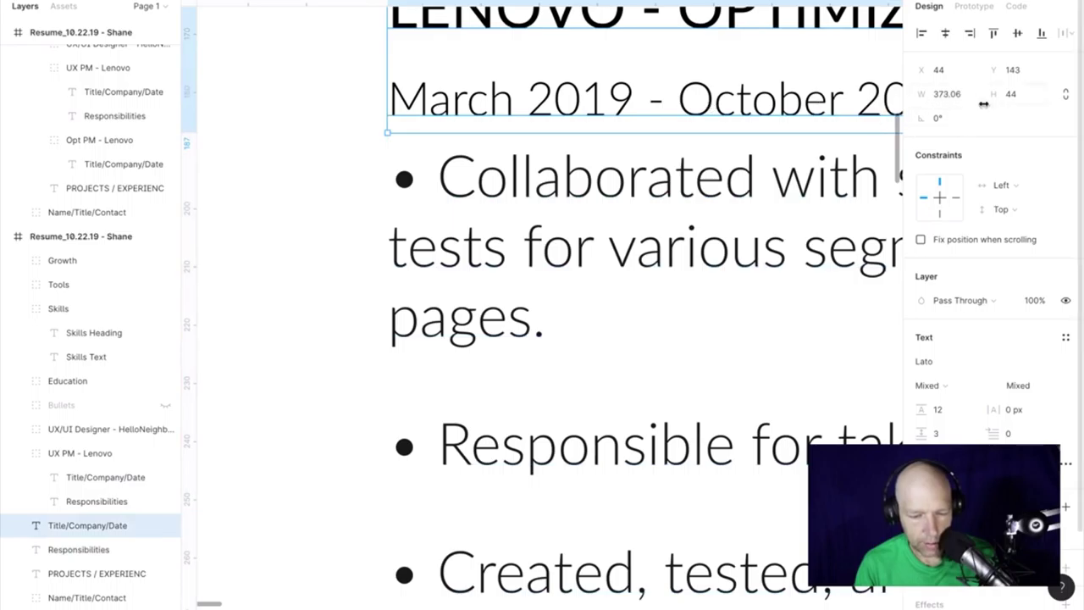
pyautogui.click(724, 200)
pyautogui.scroll(-1, 718, 198)
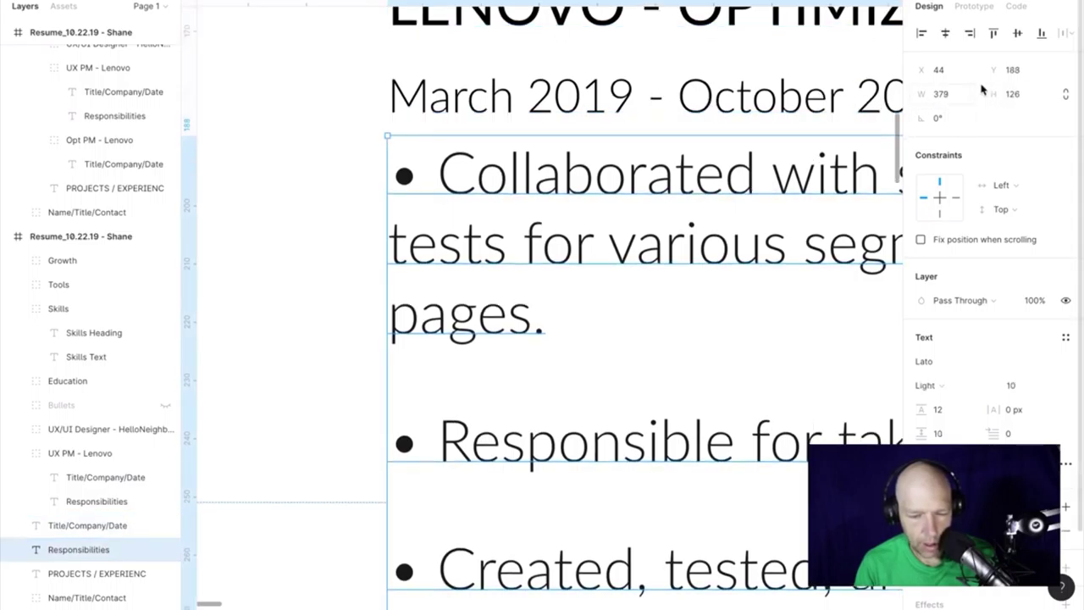
pyautogui.scroll(-1, 1022, 77)
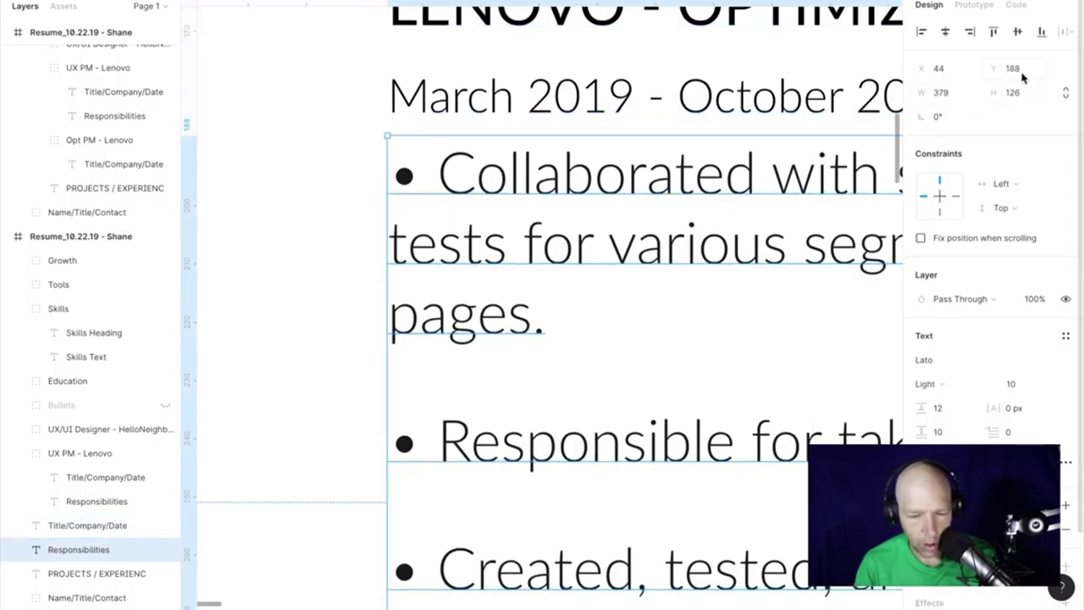
pyautogui.click(726, 111)
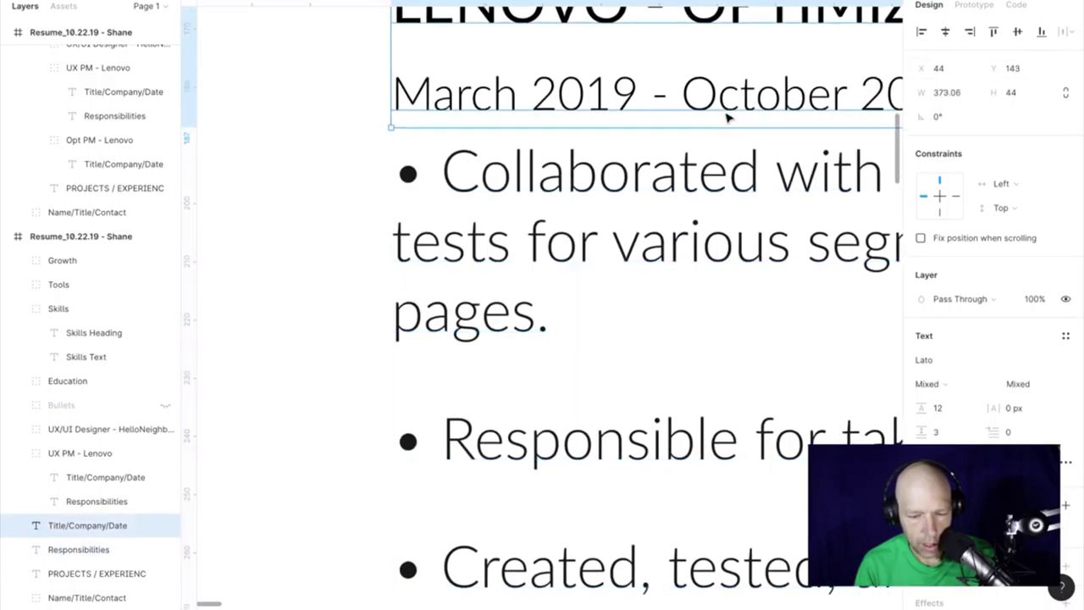
pyautogui.scroll(5, 726, 119)
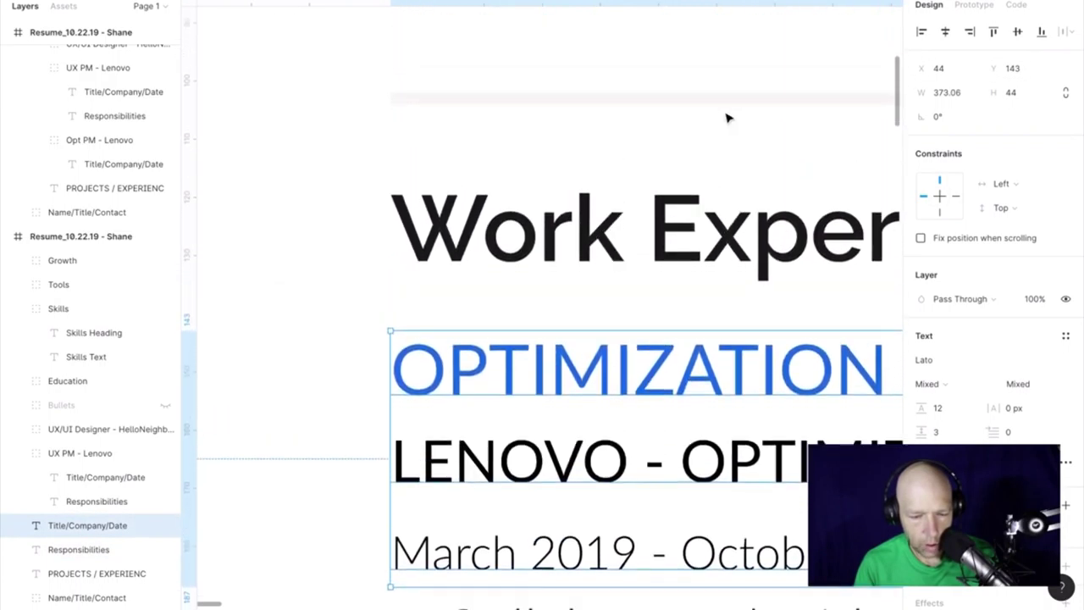
pyautogui.scroll(-2, 725, 119)
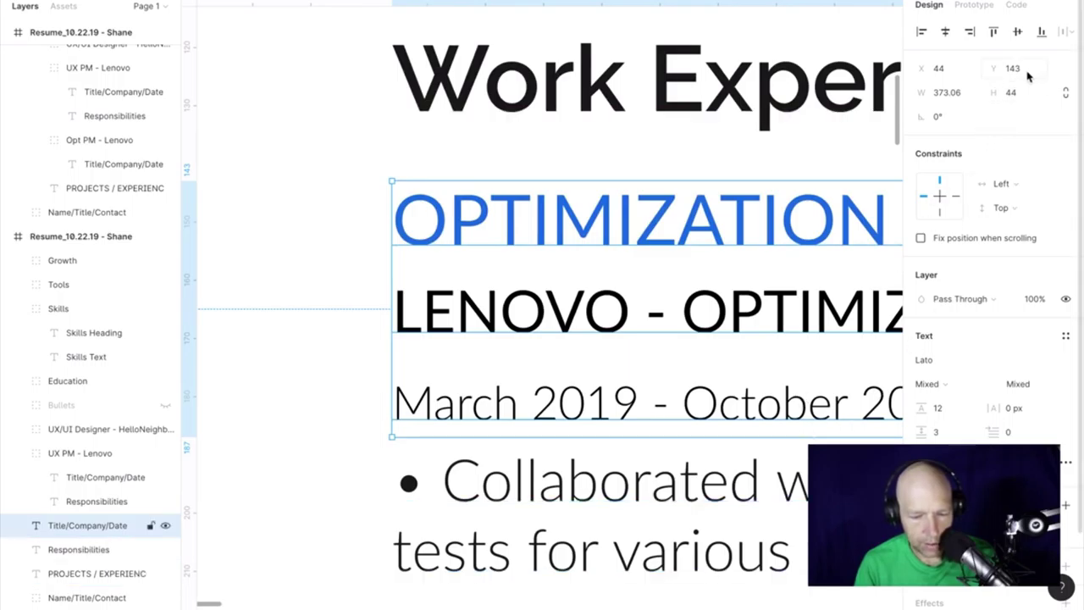
pyautogui.click(805, 433)
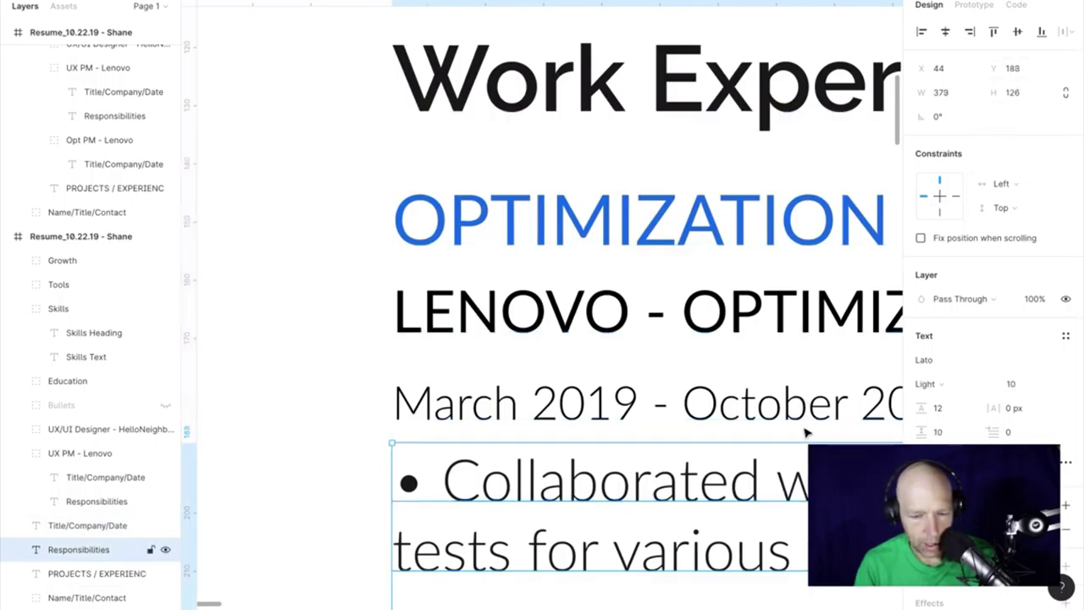
pyautogui.scroll(-3, 804, 434)
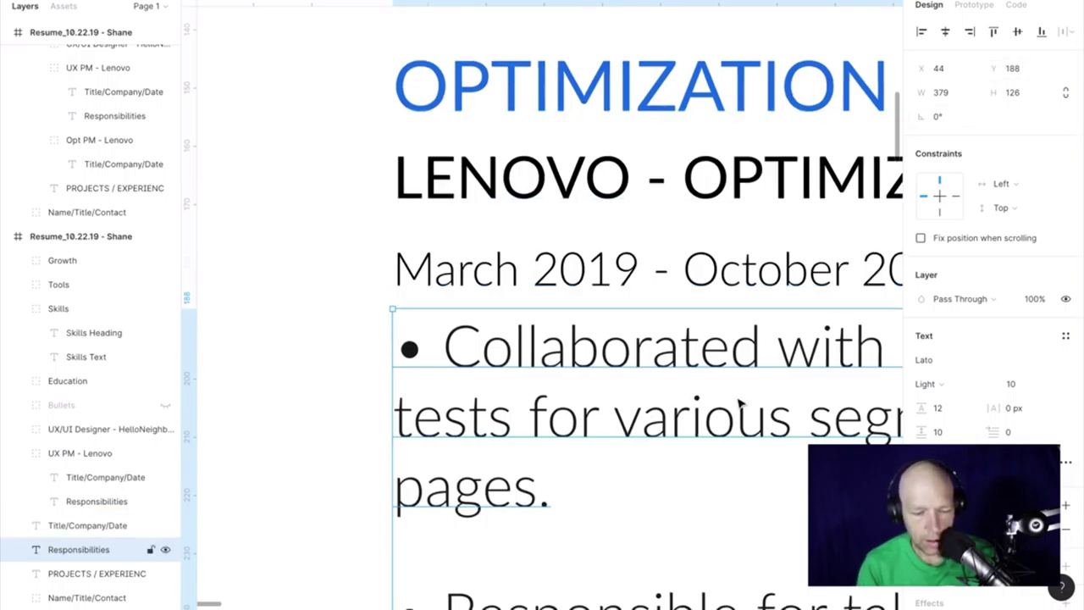
# Nudge the Optimization bullet list down to Y 190.
pyautogui.press('Down')
pyautogui.press('Down')
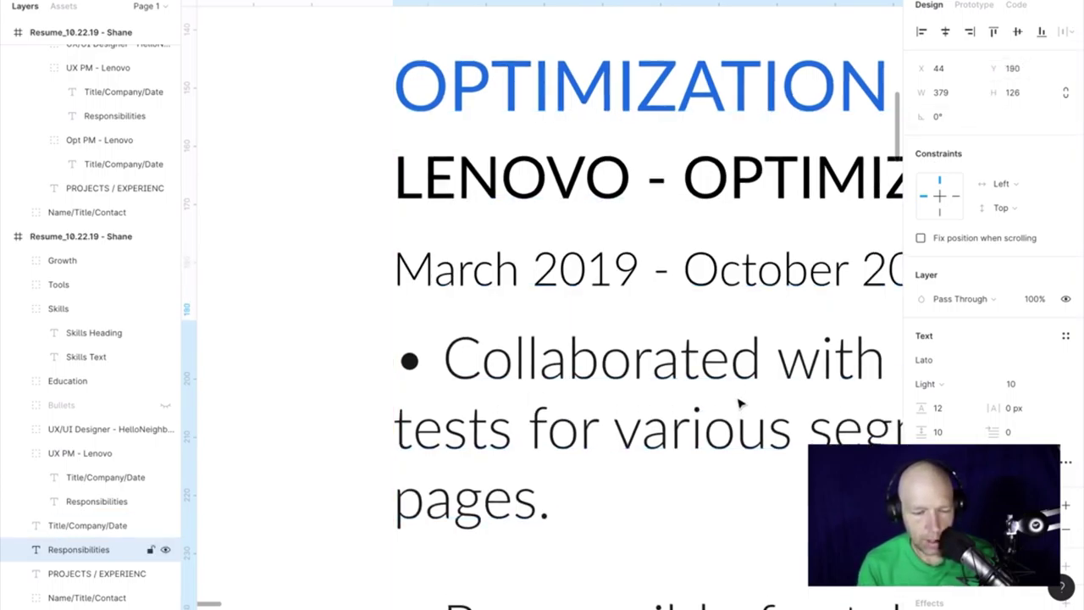
pyautogui.click(341, 334)
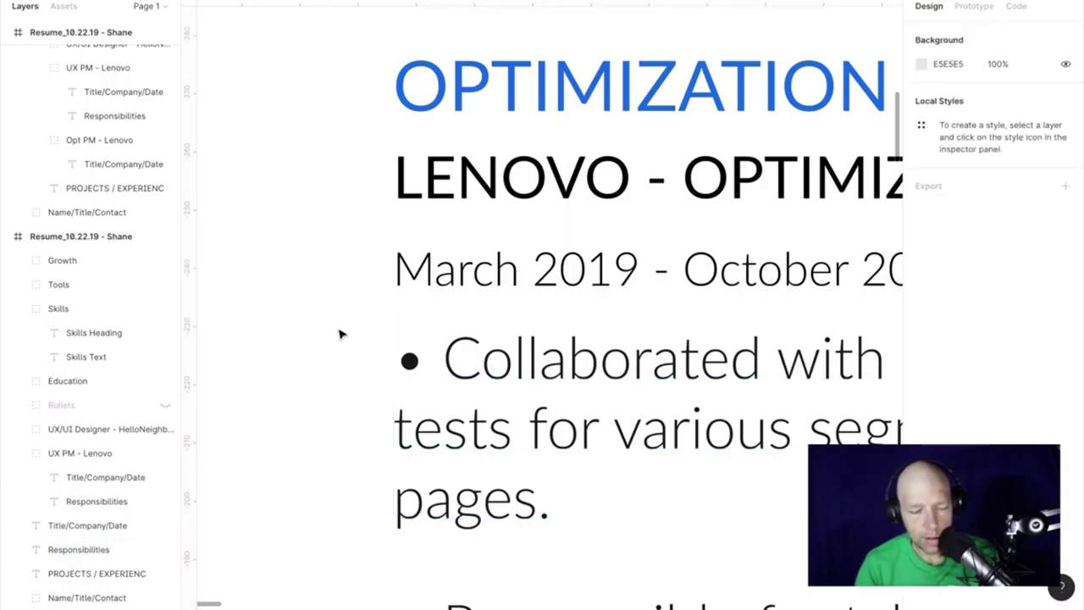
pyautogui.scroll(-5, 341, 334)
pyautogui.scroll(-2, 347, 268)
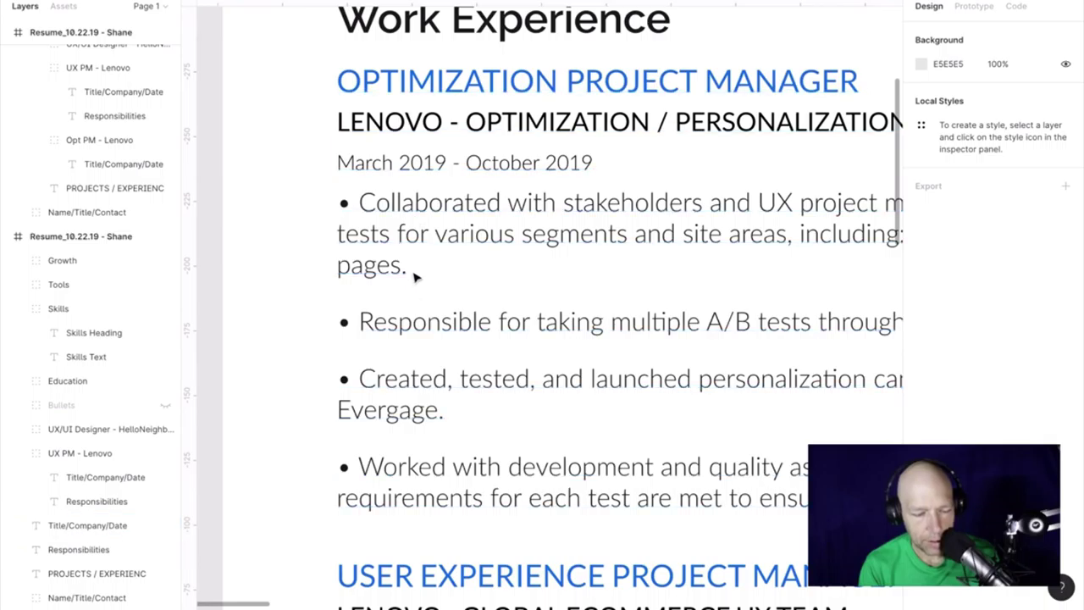
pyautogui.click(442, 138)
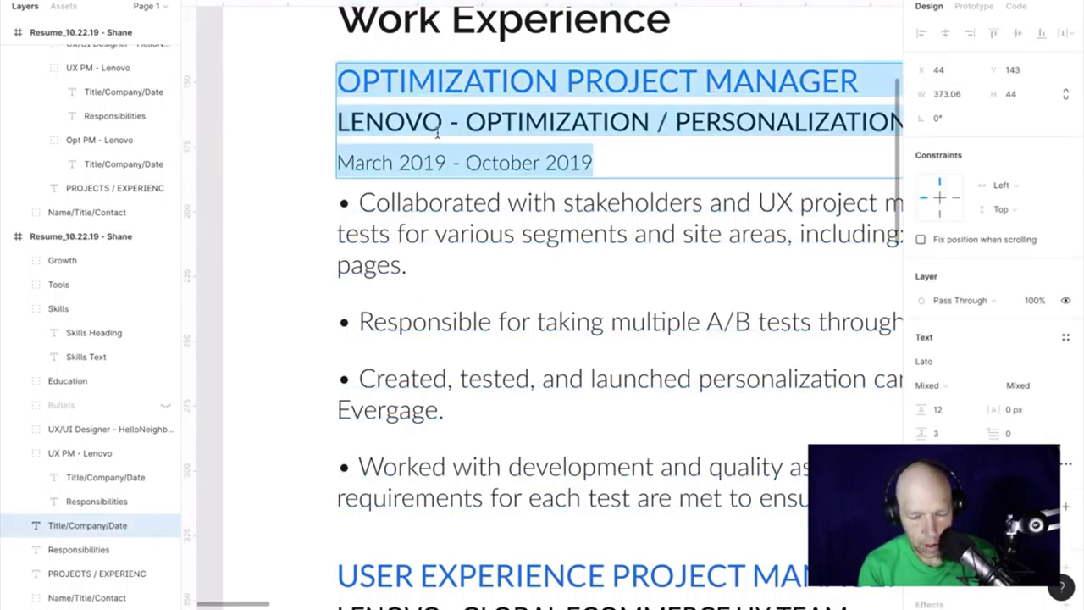
pyautogui.tripleClick(438, 132)
pyautogui.tripleClick(465, 156)
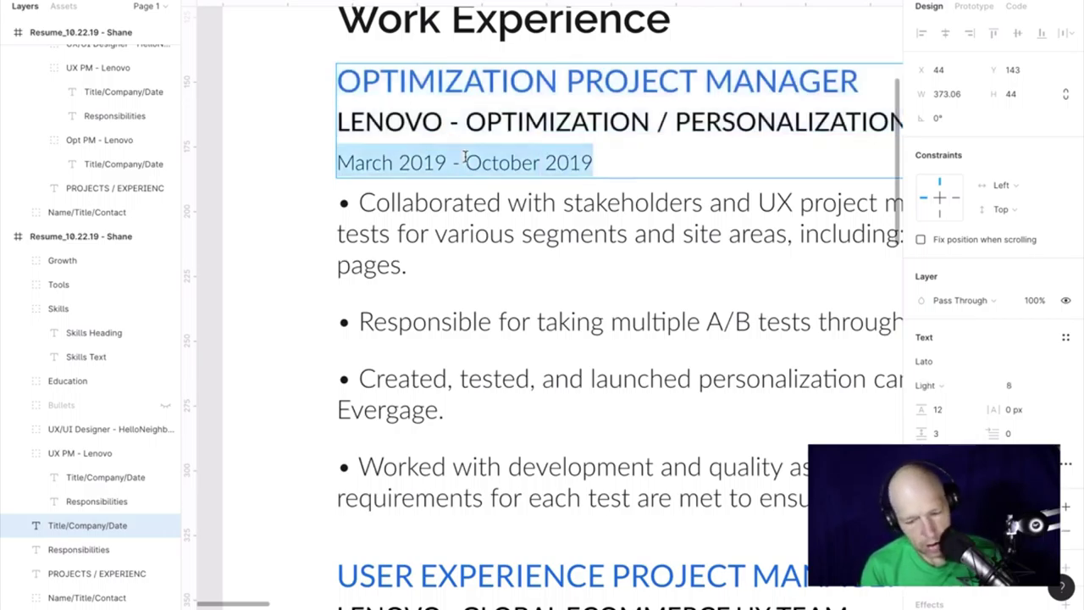
pyautogui.tripleClick(465, 156)
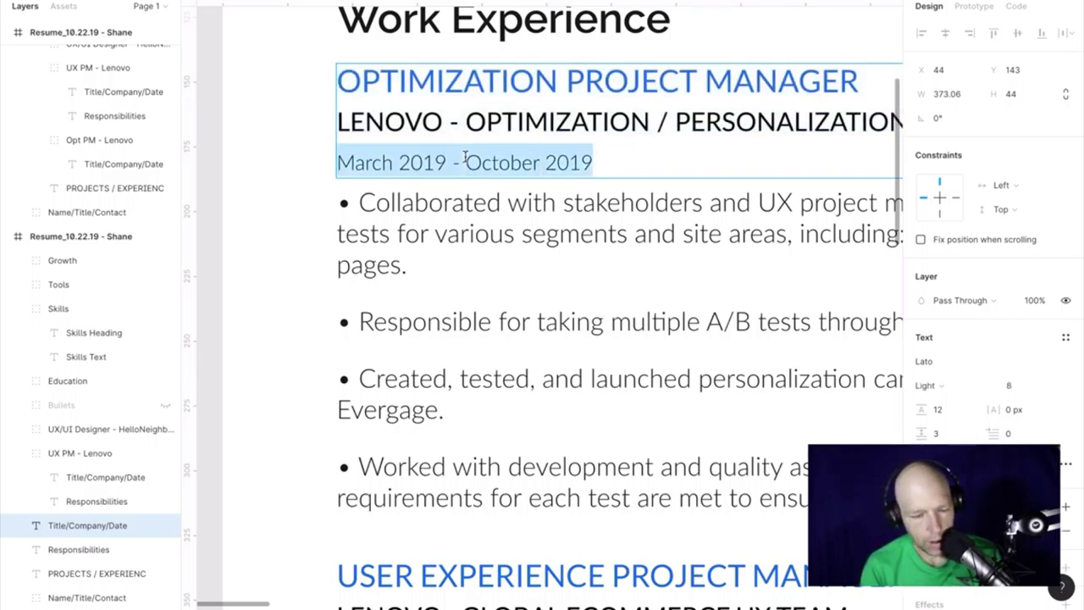
pyautogui.press('Escape')
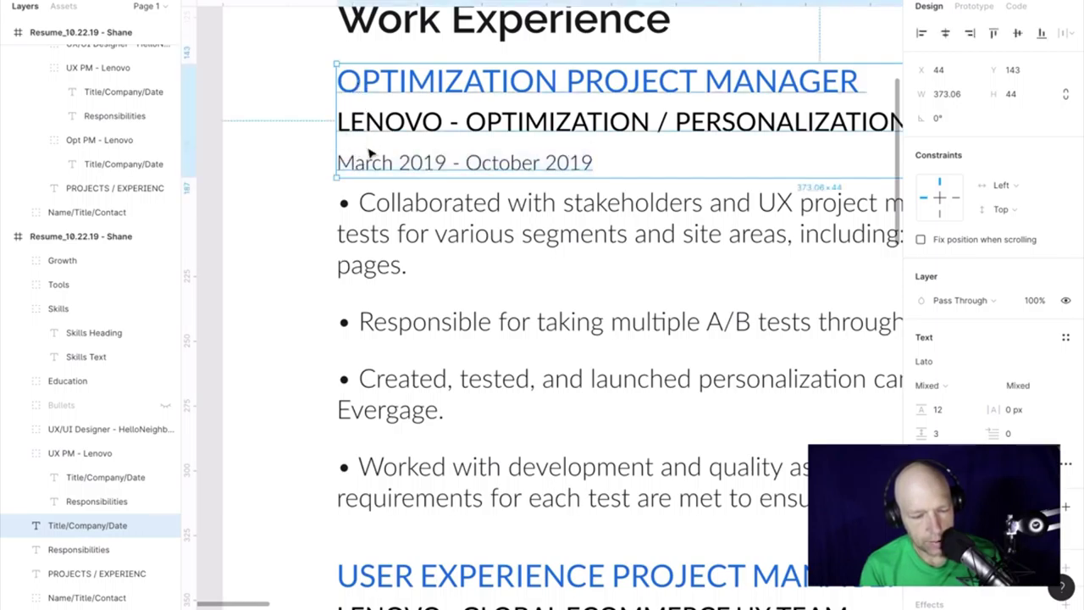
pyautogui.click(307, 145)
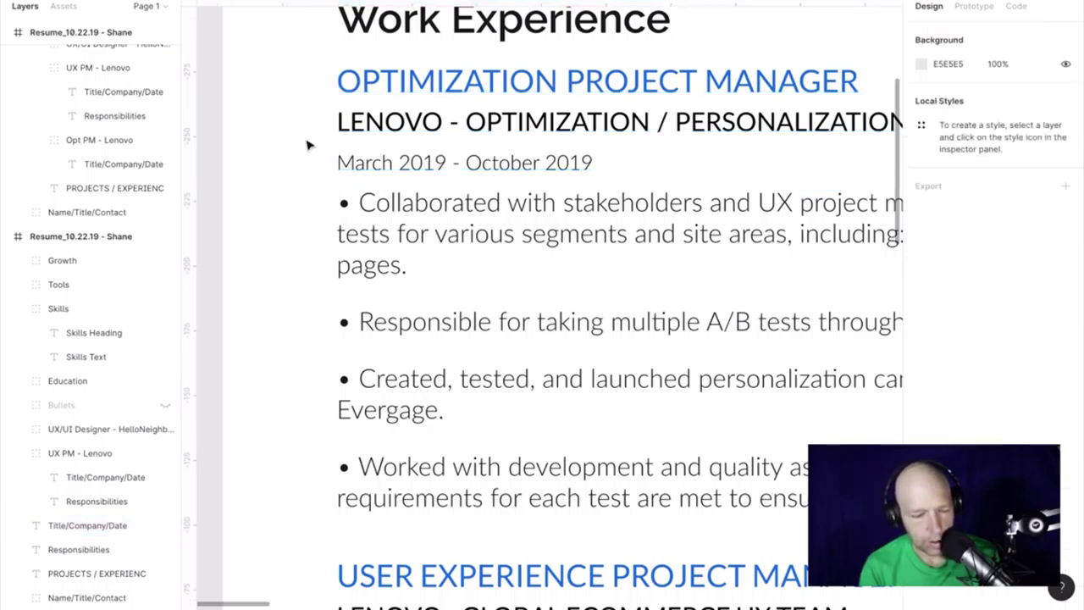
pyautogui.click(440, 219)
pyautogui.click(437, 164)
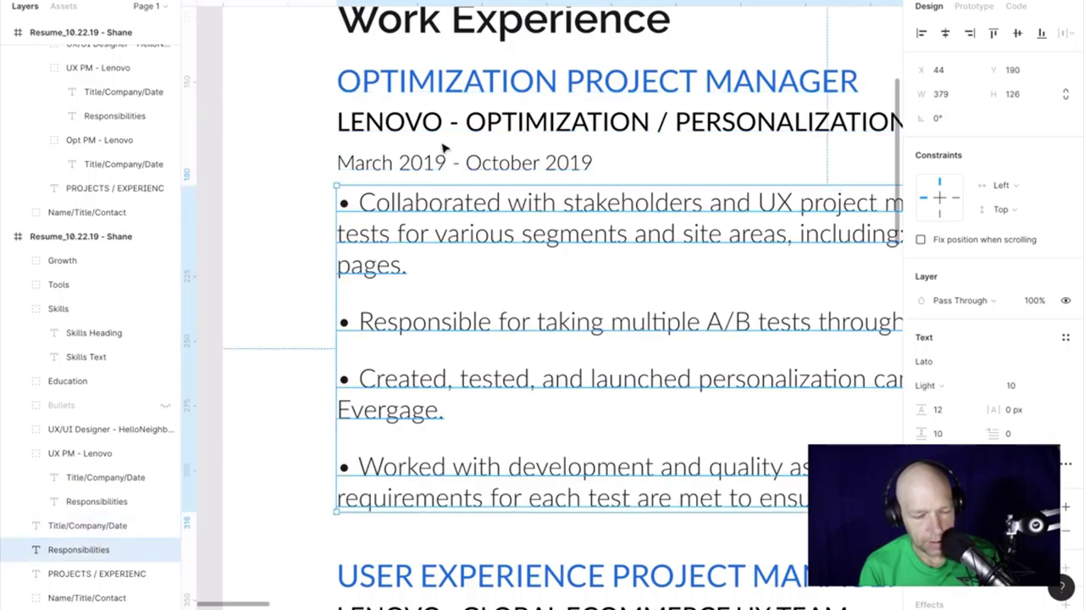
pyautogui.click(442, 203)
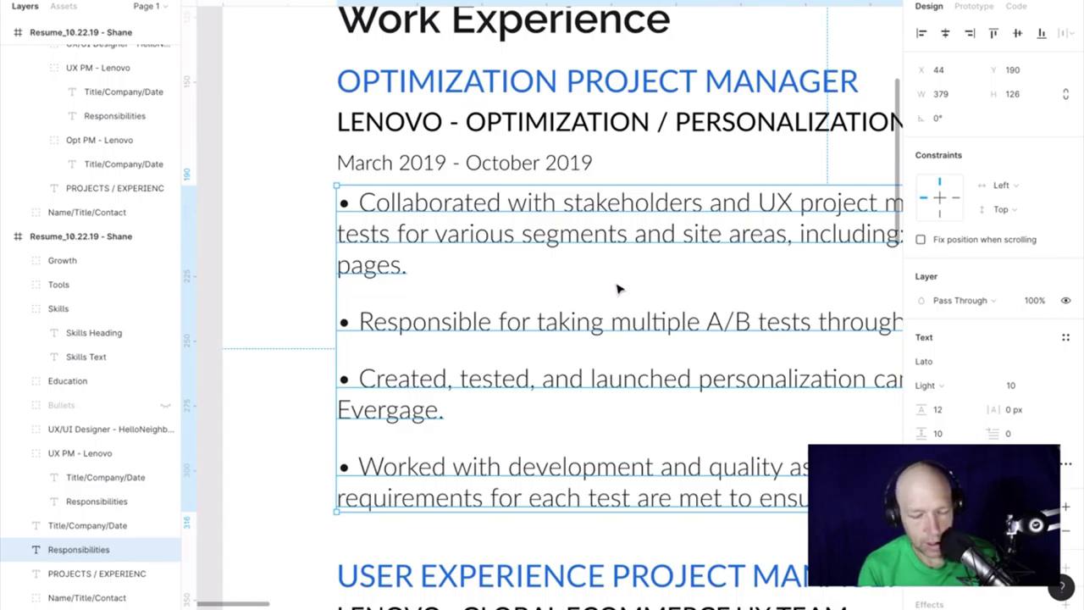
# Change the bullet list's Y from 190 to 197, then select the job heading block.
pyautogui.click(1029, 96)
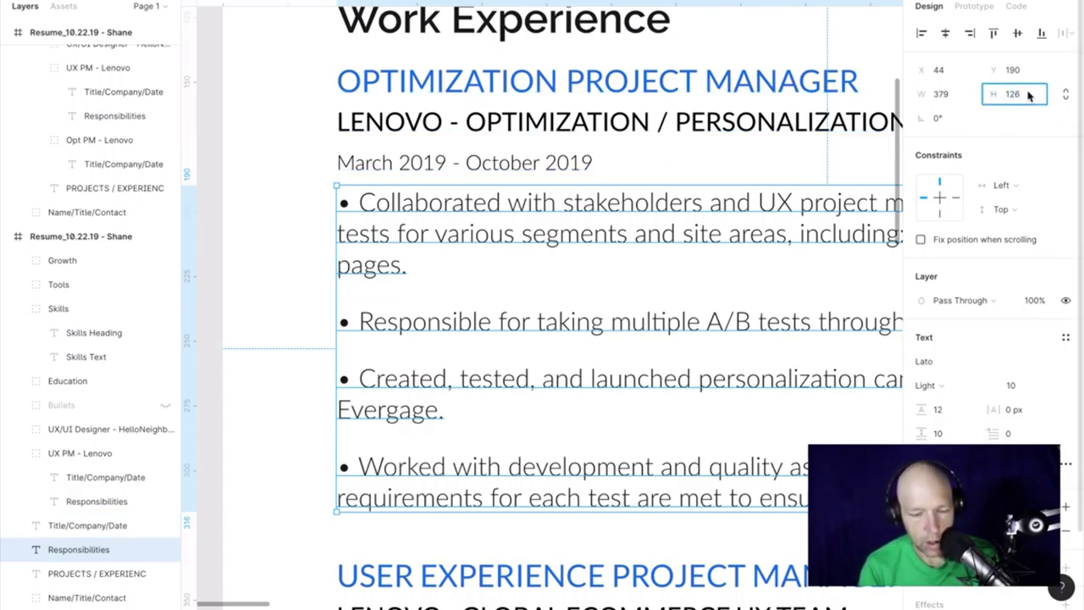
pyautogui.click(1027, 76)
pyautogui.press('BackSpace')
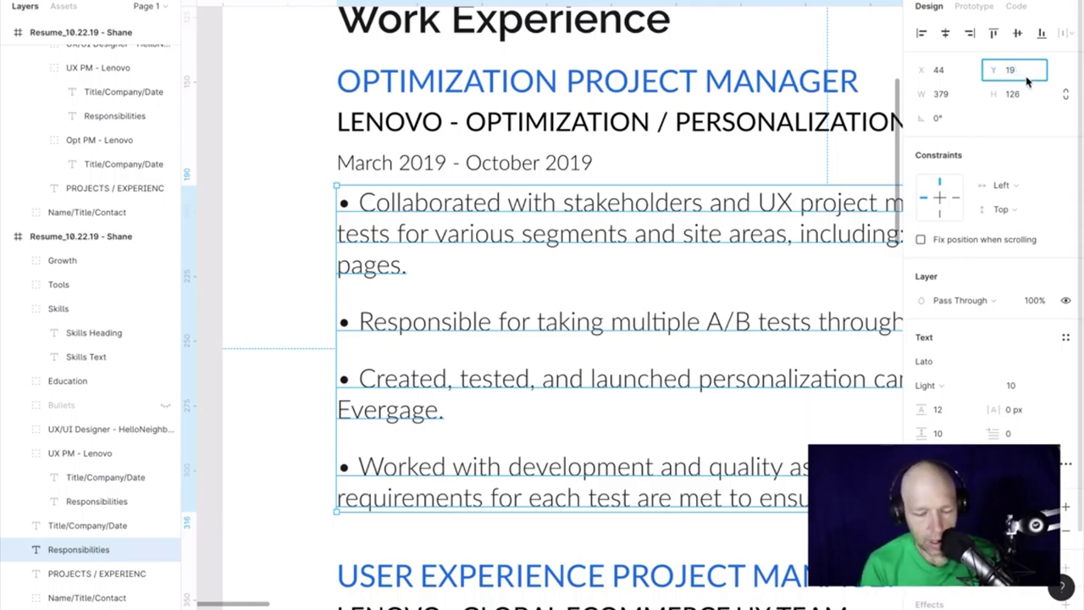
pyautogui.press('Return')
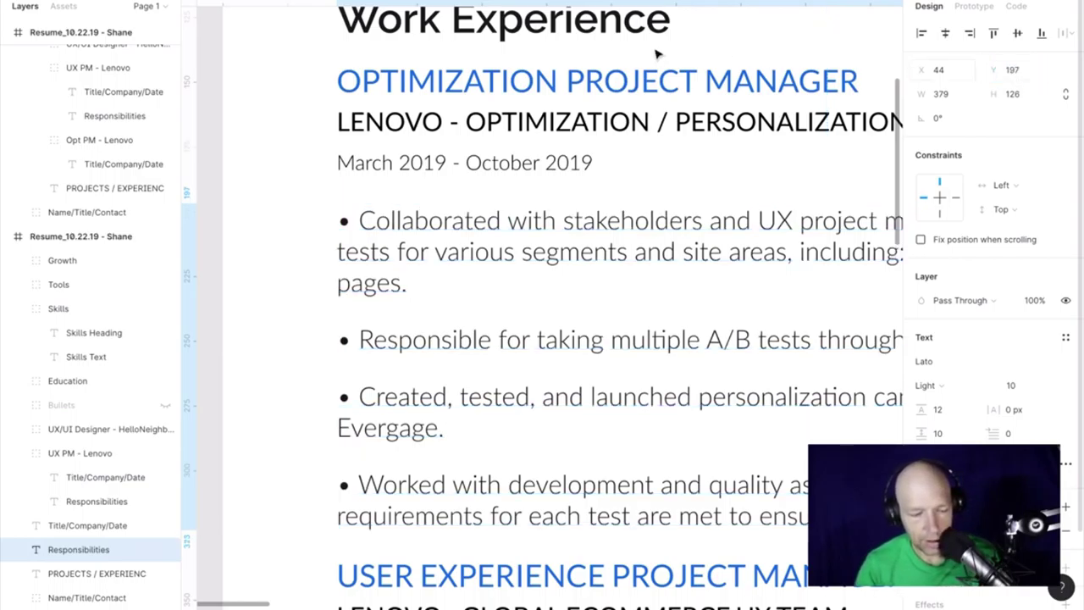
pyautogui.click(278, 121)
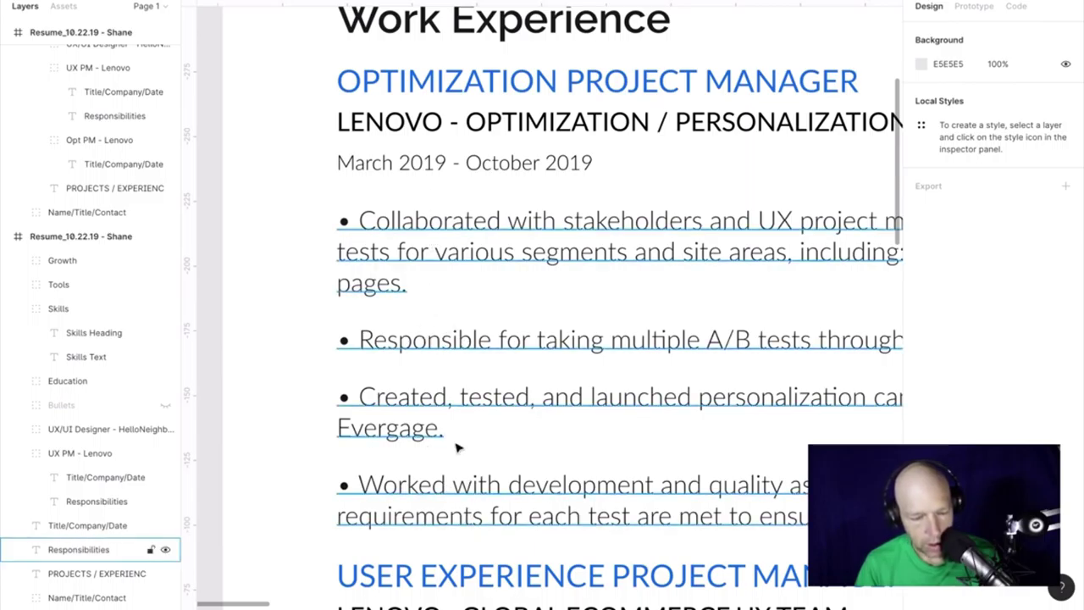
pyautogui.click(415, 163)
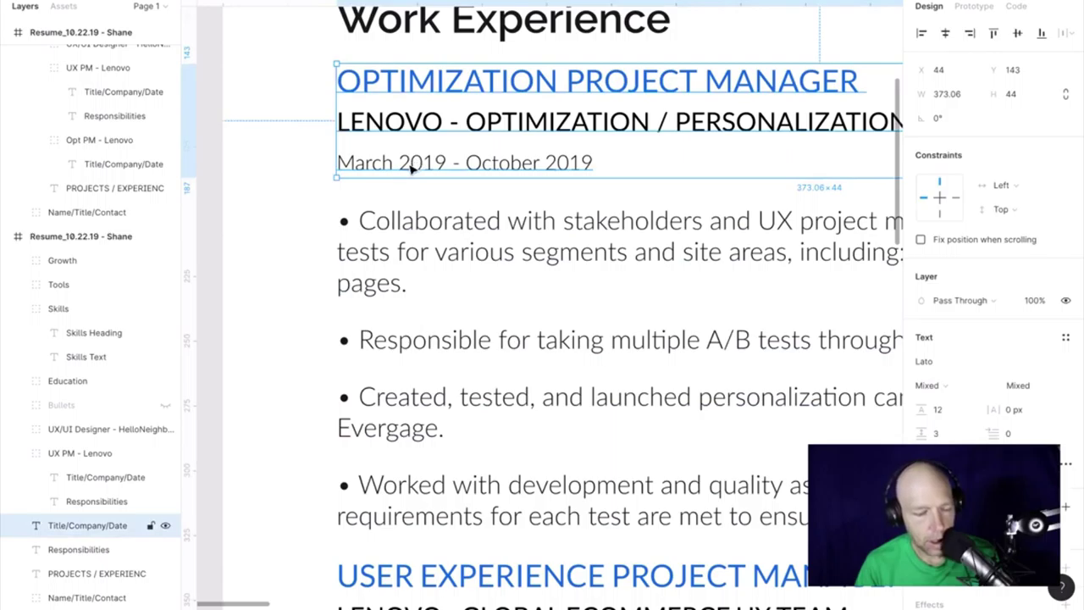
pyautogui.scroll(5, 366, 176)
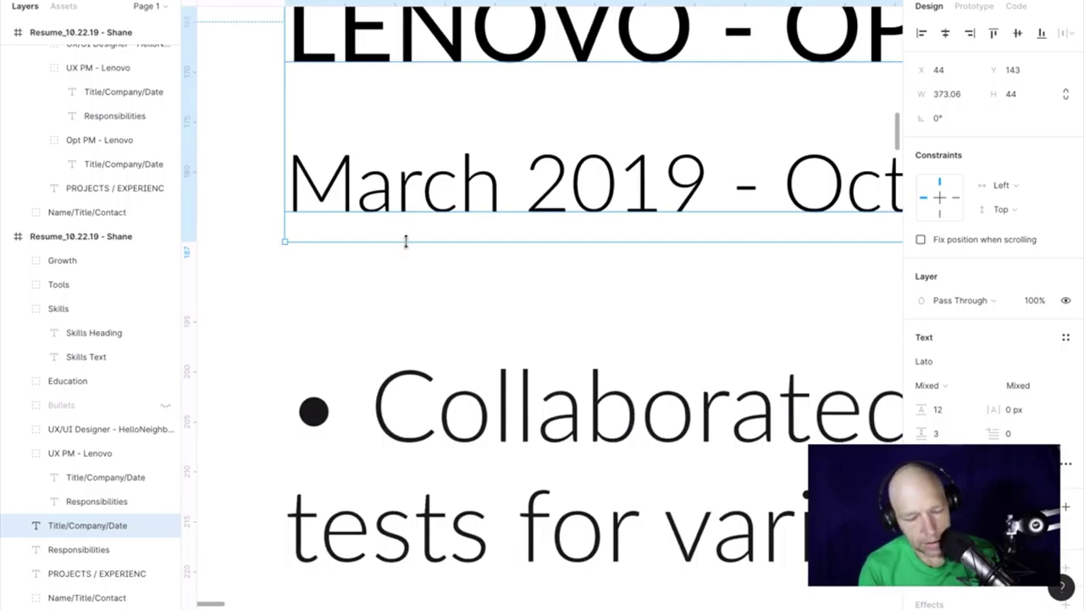
pyautogui.doubleClick(429, 200)
pyautogui.click(438, 194)
pyautogui.press('BackSpace')
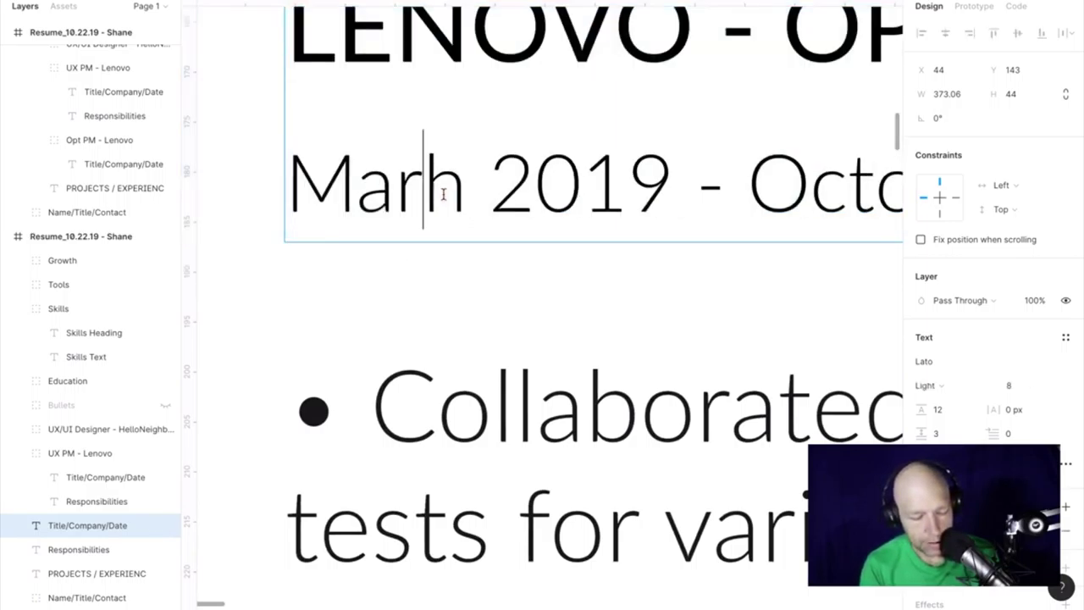
pyautogui.write('q')
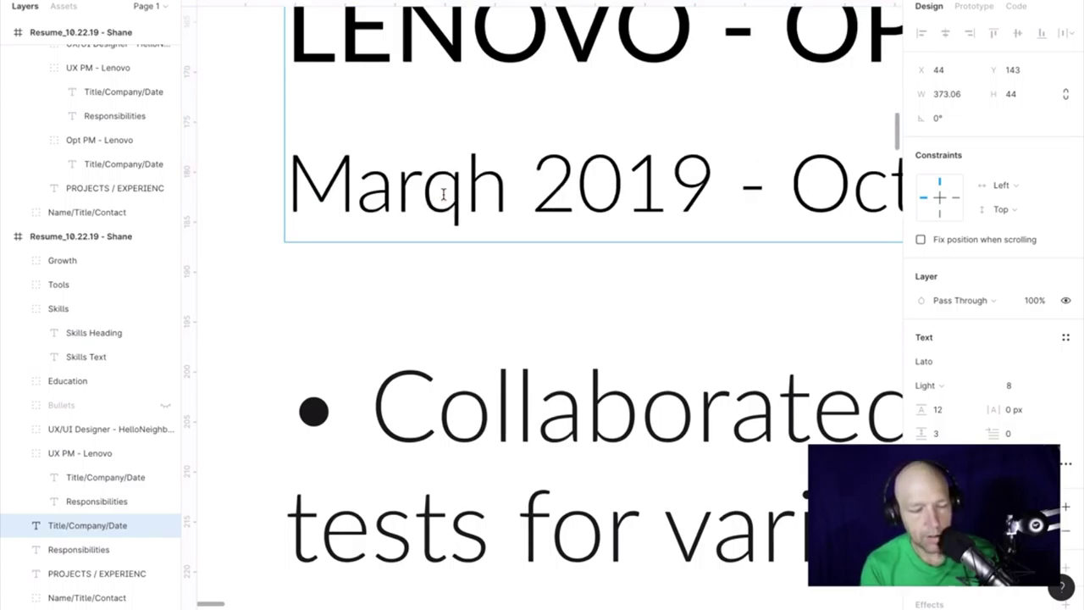
pyautogui.press('BackSpace')
pyautogui.write('c')
pyautogui.scroll(-5, 442, 193)
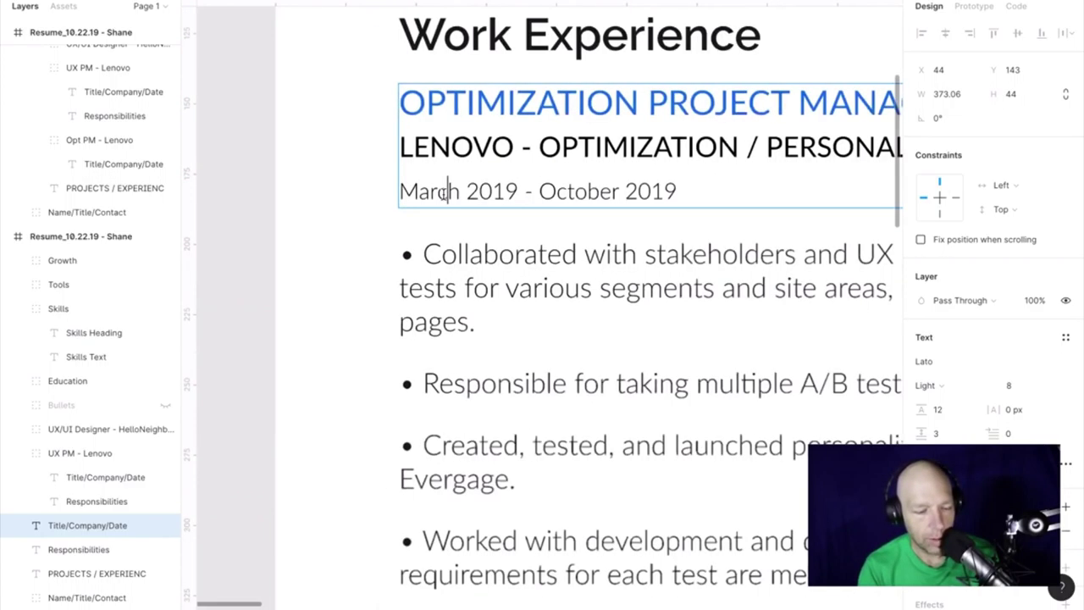
pyautogui.scroll(-3, 424, 188)
pyautogui.hscroll(3, 424, 188)
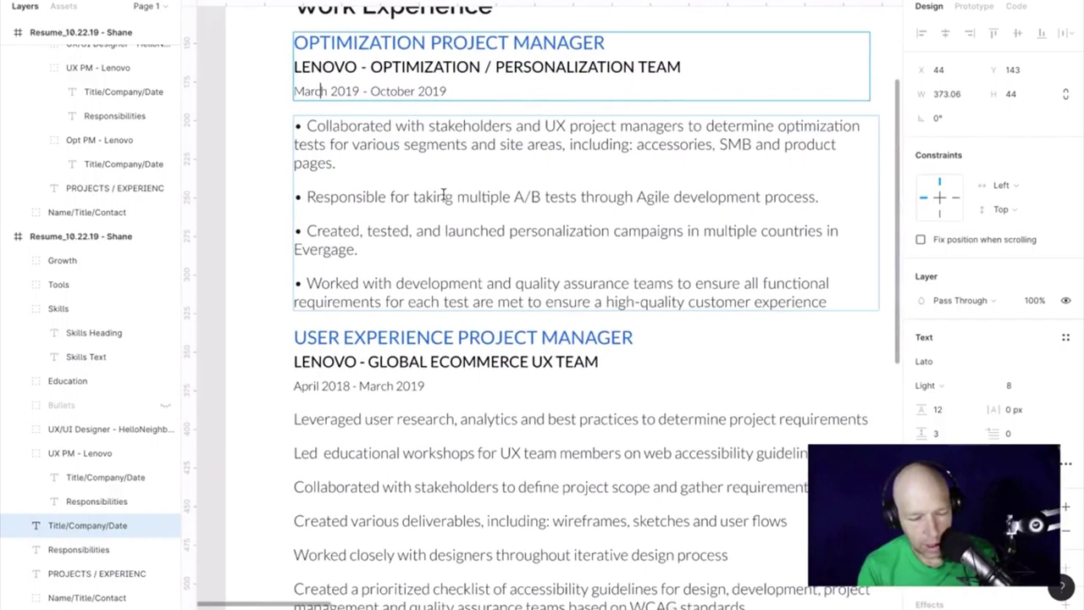
pyautogui.click(285, 208)
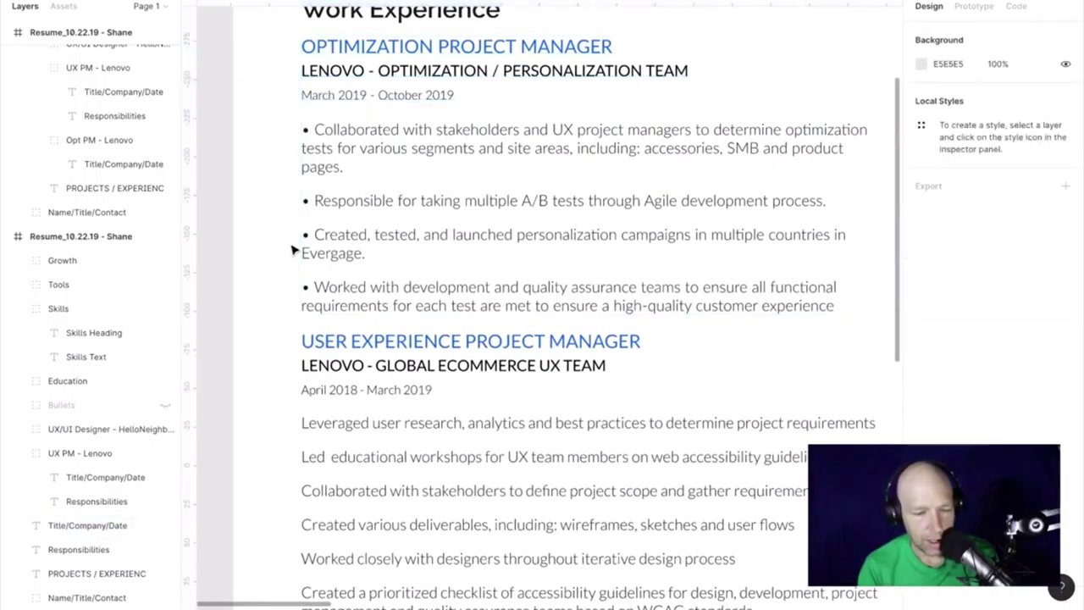
pyautogui.scroll(-2, 298, 261)
pyautogui.hscroll(3, 315, 289)
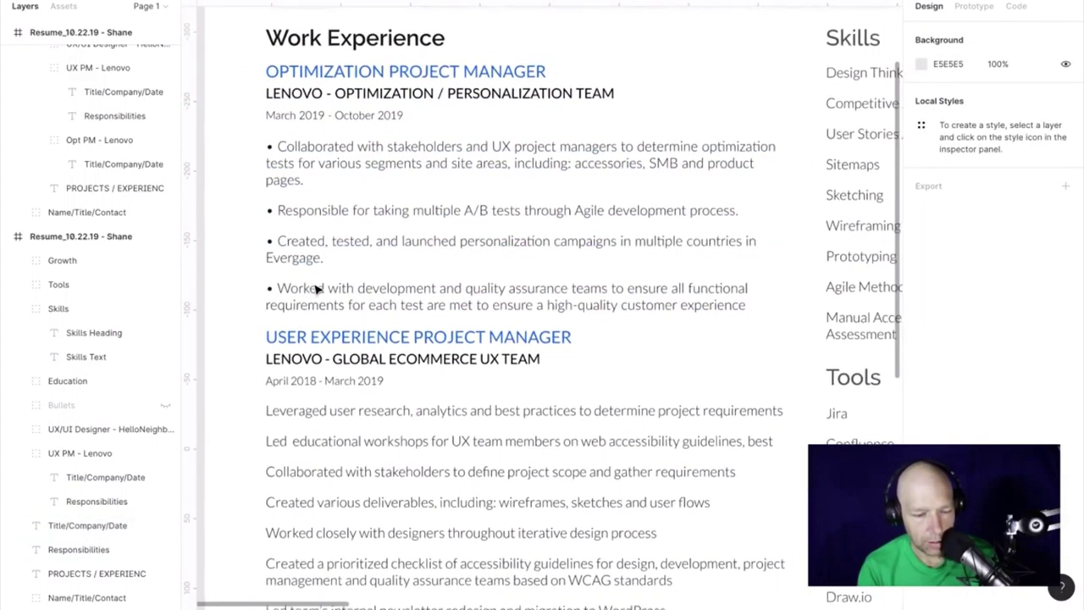
pyautogui.scroll(2, 315, 288)
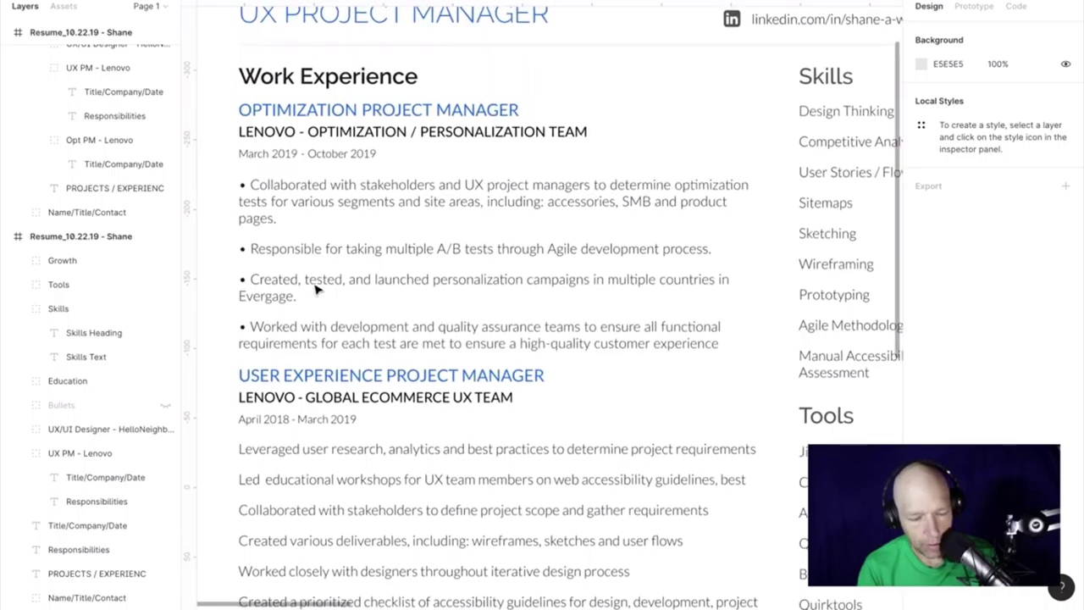
pyautogui.scroll(-2, 331, 184)
pyautogui.click(343, 107)
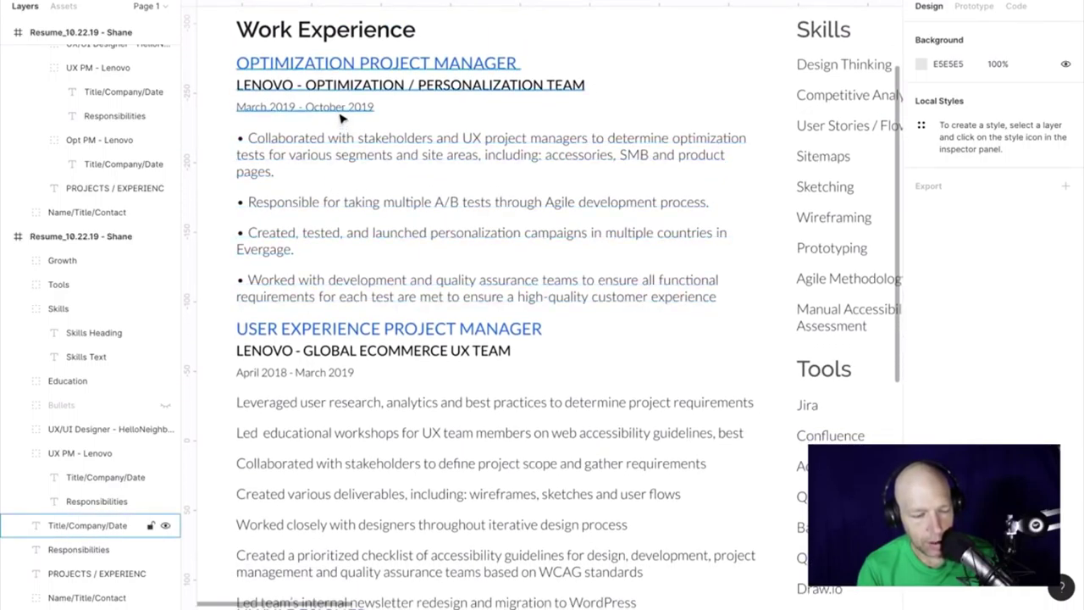
pyautogui.keyDown('shift'); pyautogui.click(343, 141); pyautogui.keyUp('shift')
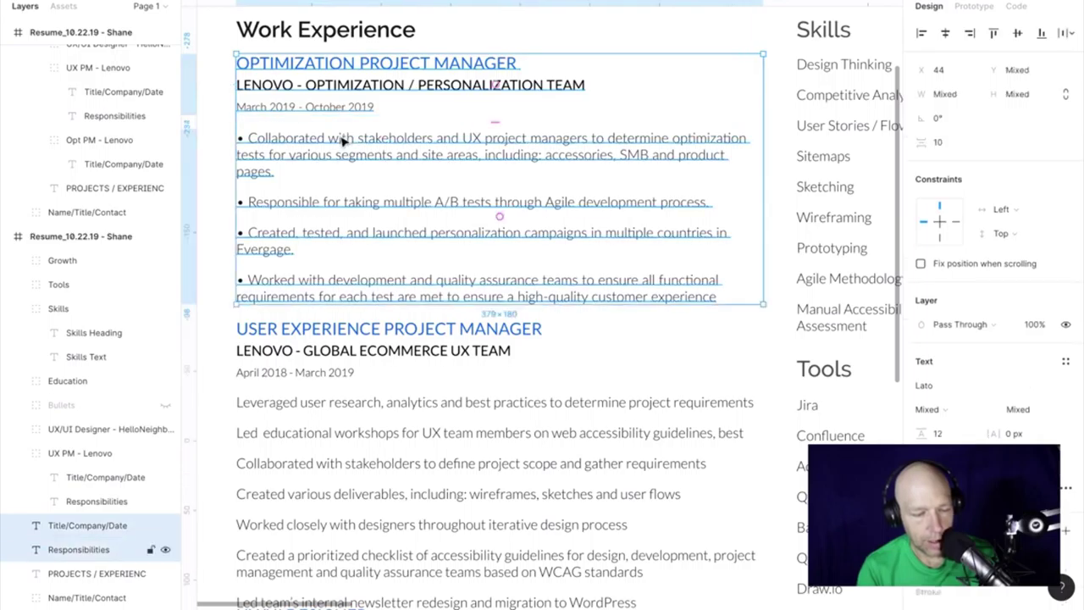
pyautogui.click(213, 172)
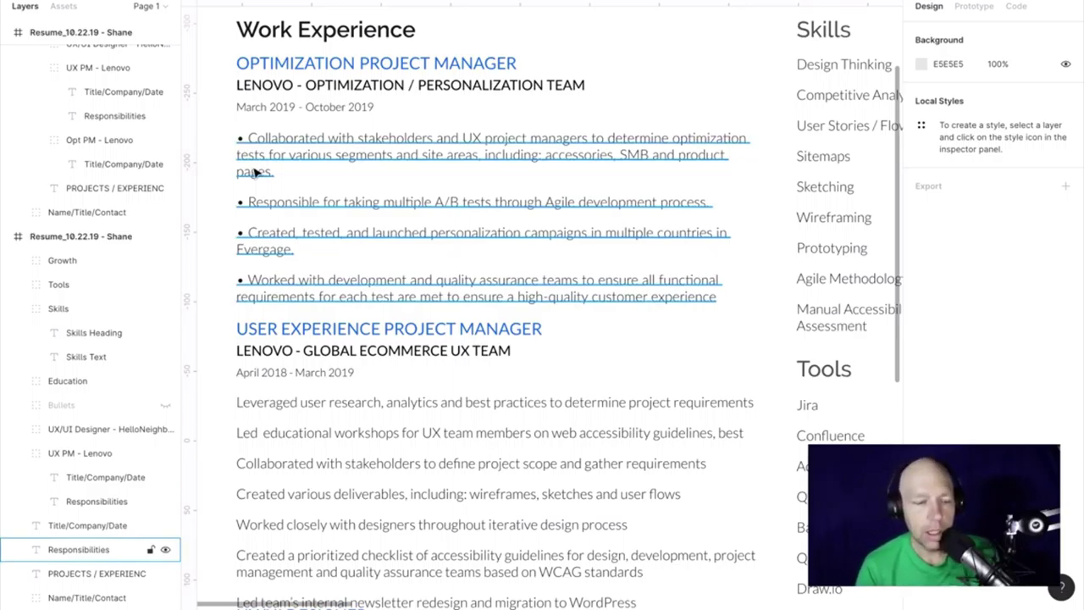
pyautogui.click(297, 115)
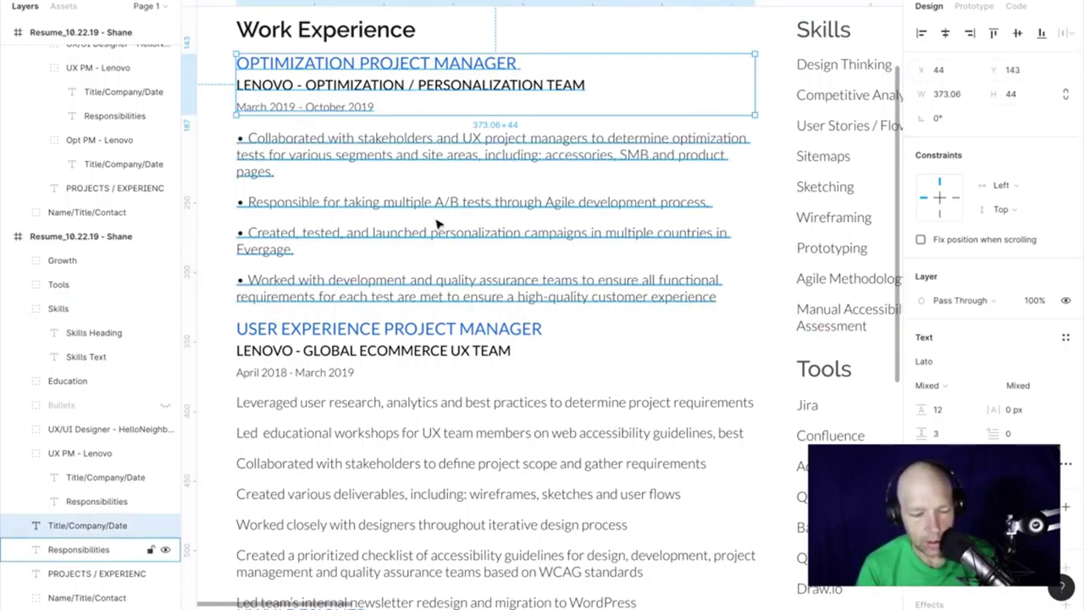
pyautogui.press('Escape')
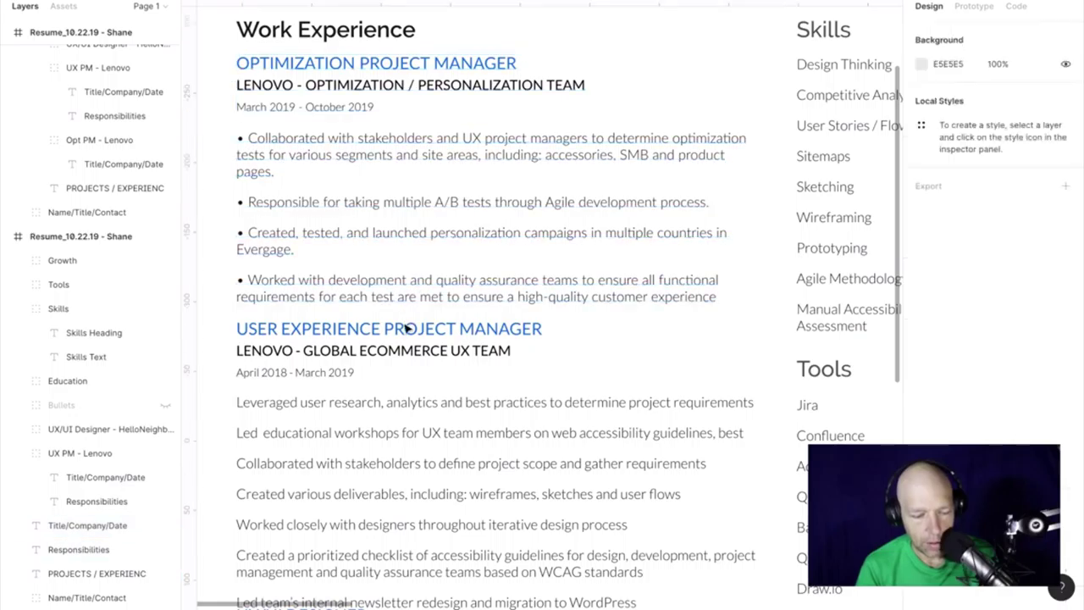
# Ungroup the UX PM - Lenovo block and select its responsibilities text.
pyautogui.click(407, 332)
pyautogui.hotkey('ctrl', 'shift', 'g')
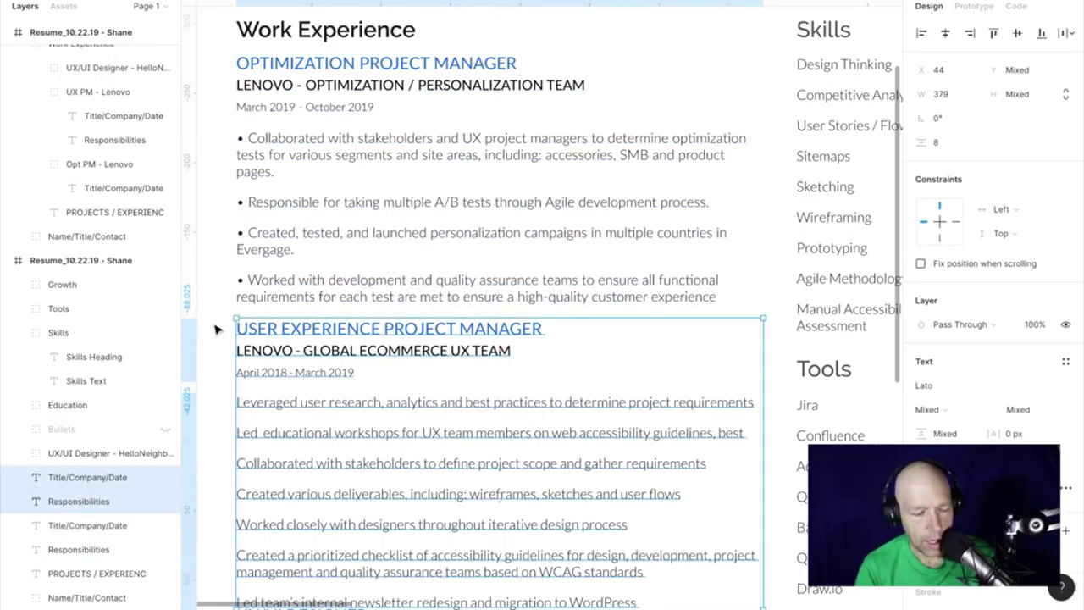
pyautogui.press('Escape')
pyautogui.click(288, 413)
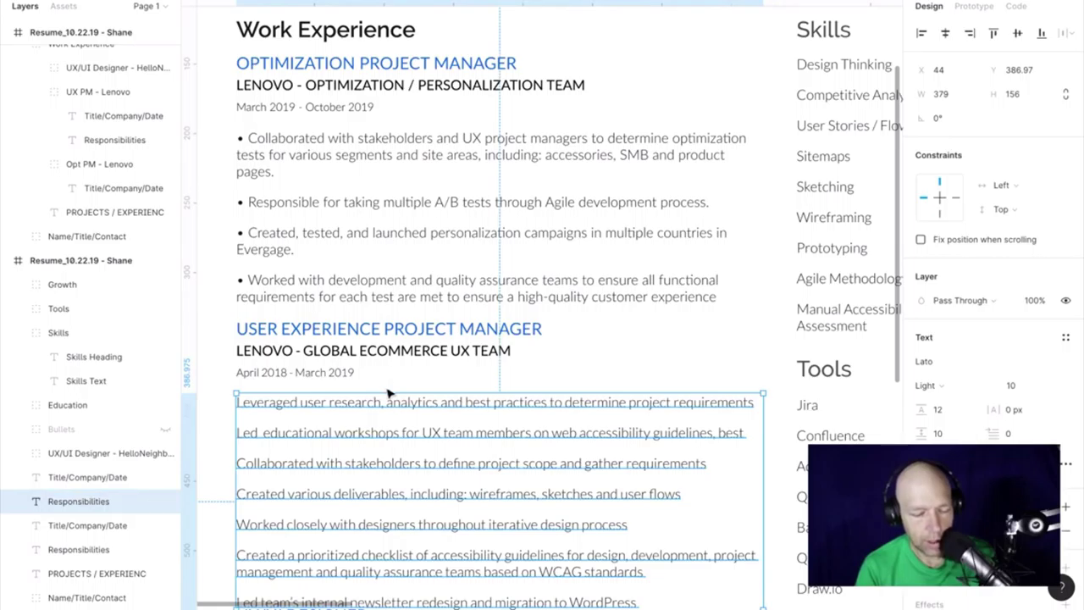
# Drag the UX/UI Designer section down to Y 561.2, below the last Lenovo bullet.
pyautogui.scroll(-3, 387, 391)
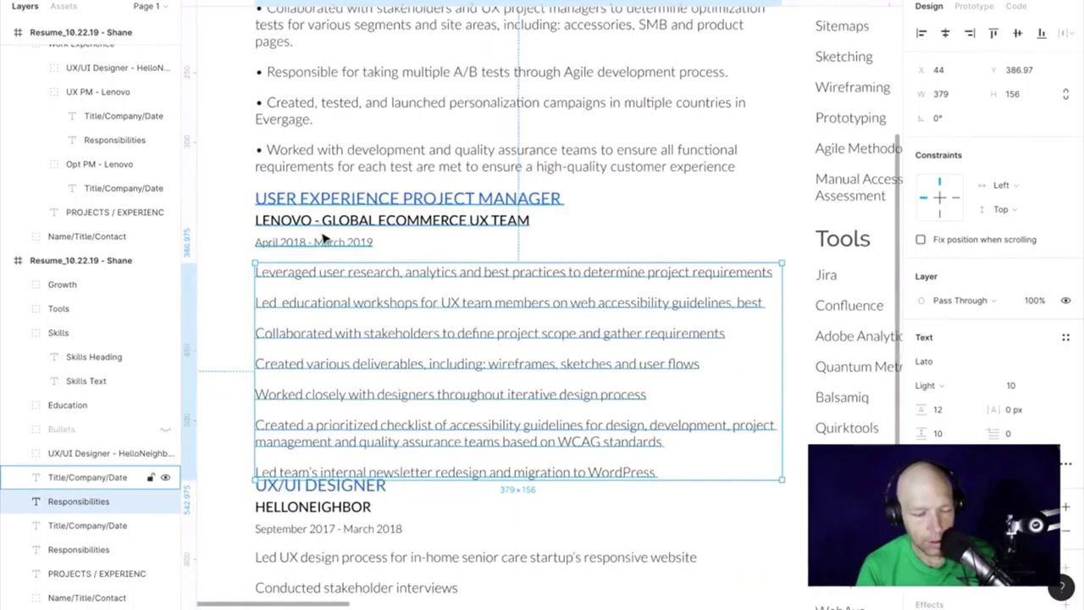
pyautogui.scroll(-8, 393, 427)
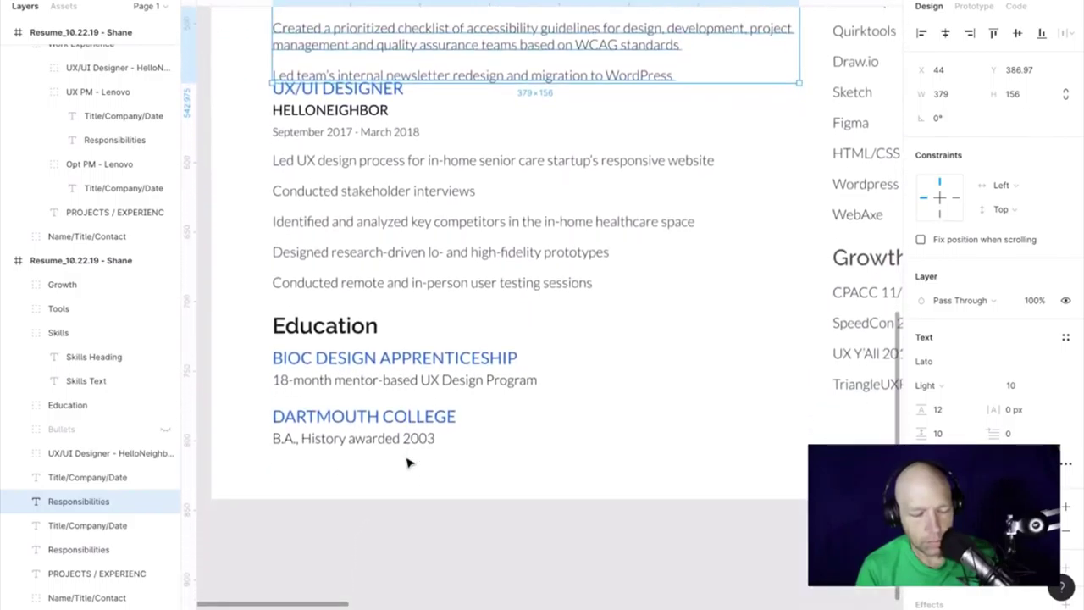
pyautogui.scroll(3, 409, 462)
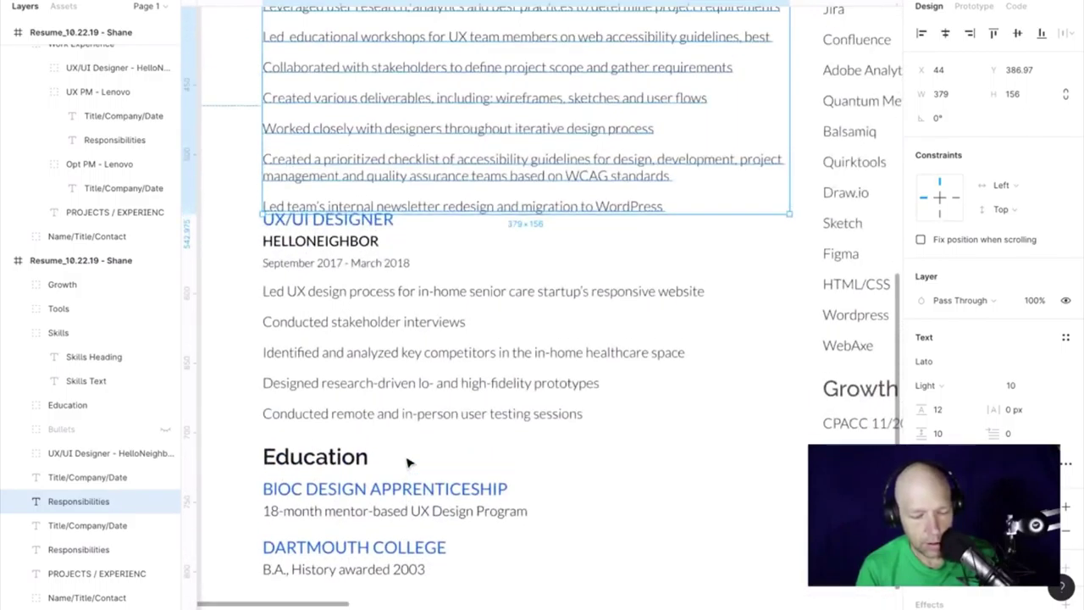
pyautogui.scroll(2, 416, 279)
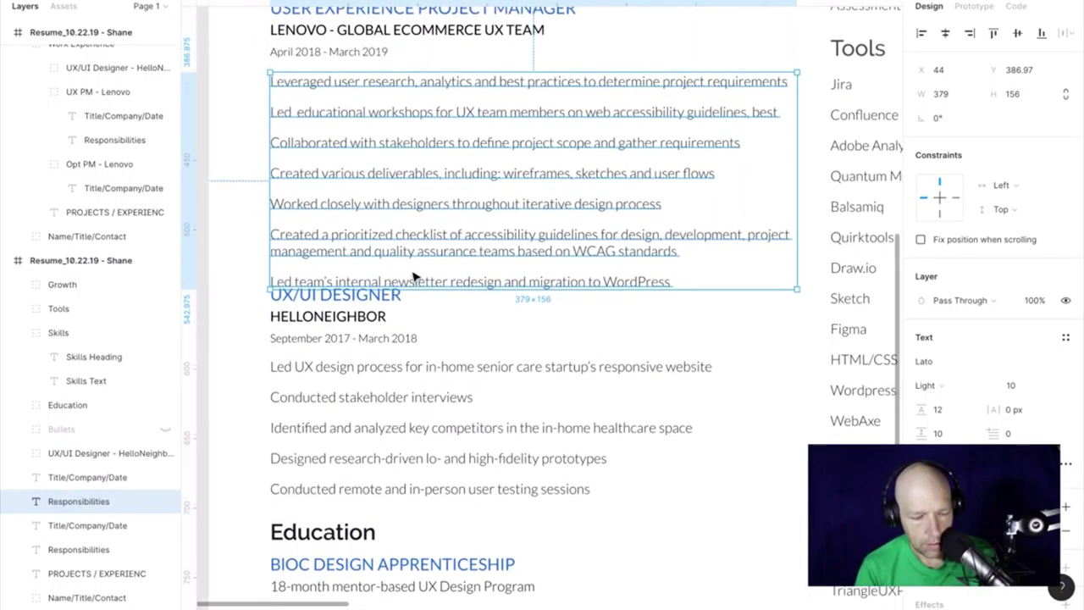
pyautogui.click(389, 354)
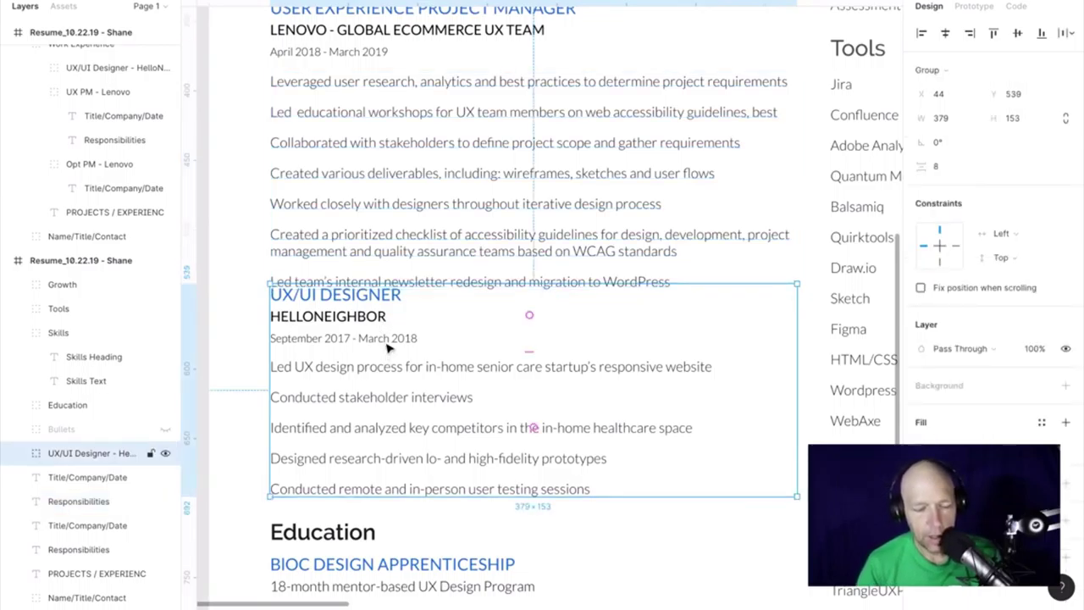
pyautogui.moveTo(387, 347); pyautogui.dragTo(390, 379)
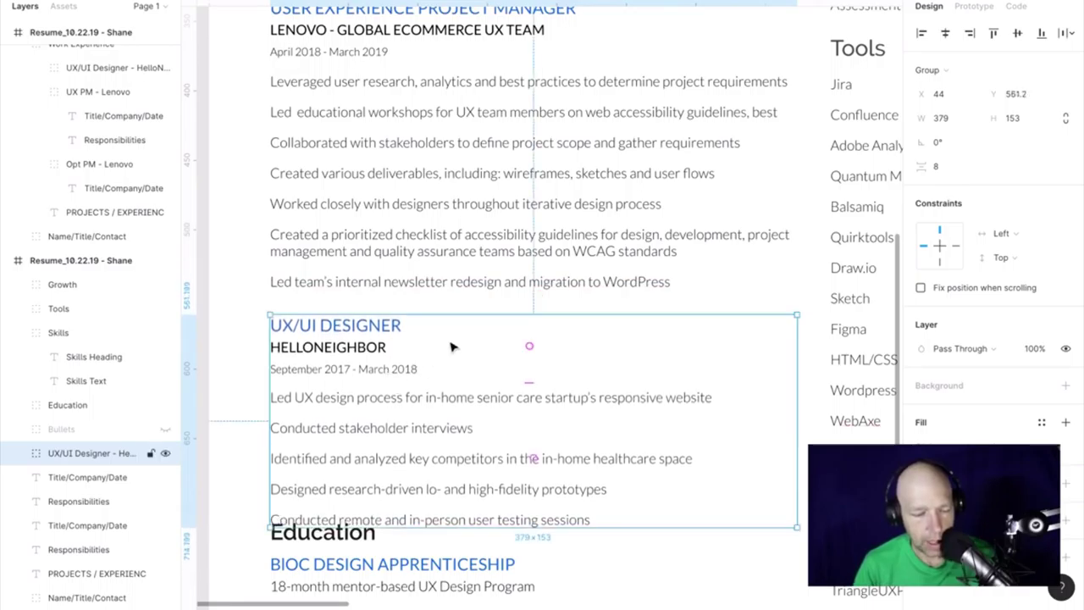
pyautogui.scroll(9, 455, 345)
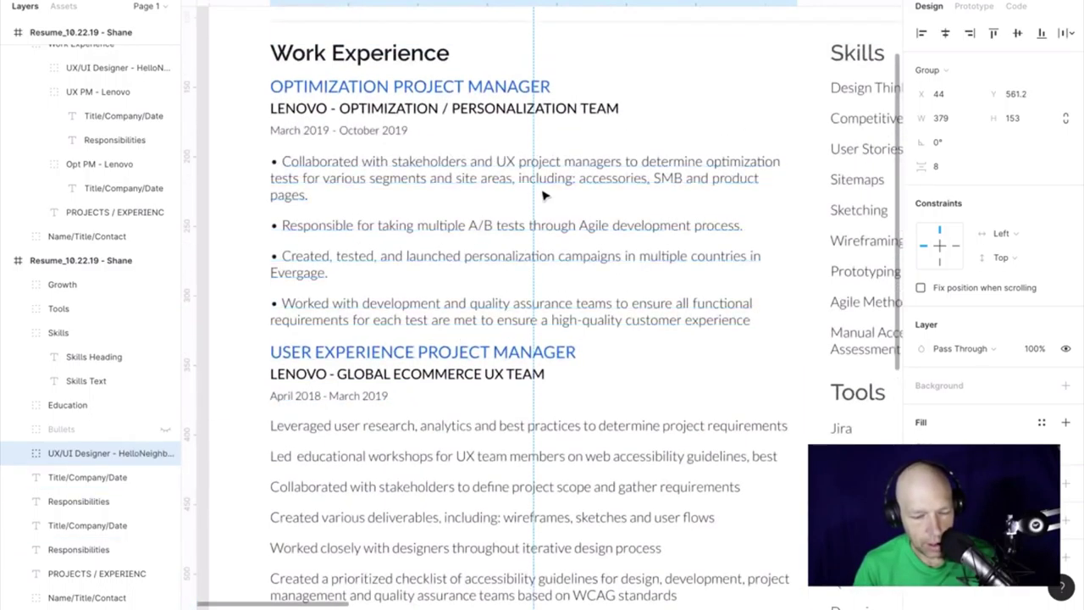
# Delete 'UX ' from the first Optimization bullet, shrinking the block to 379 × 114.
pyautogui.click(418, 181)
pyautogui.doubleClick(412, 178)
pyautogui.click(409, 177)
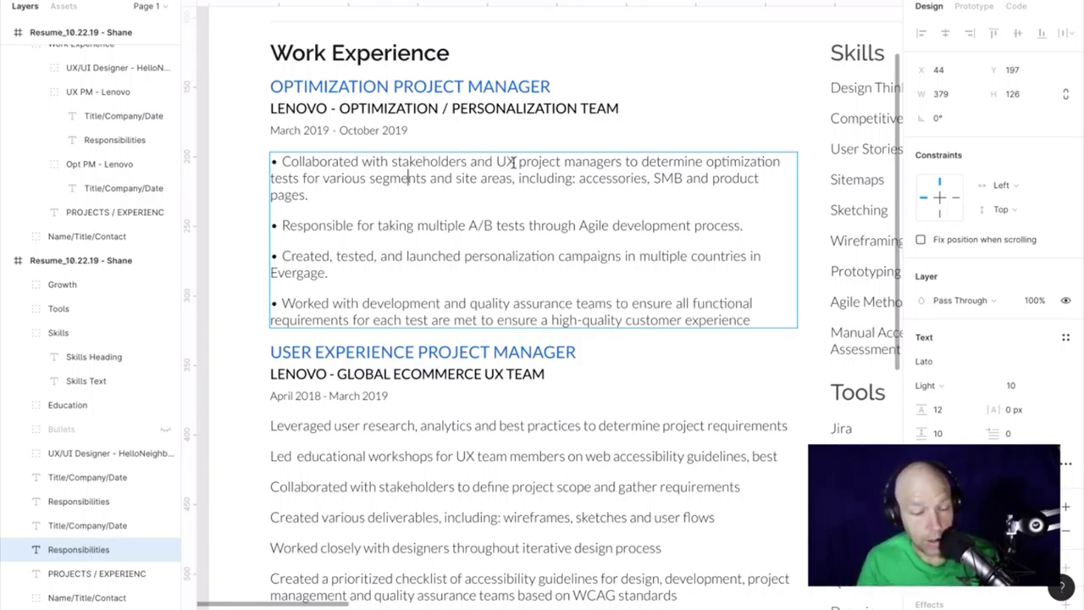
pyautogui.press('BackSpace')
pyautogui.press('BackSpace')
pyautogui.press('BackSpace')
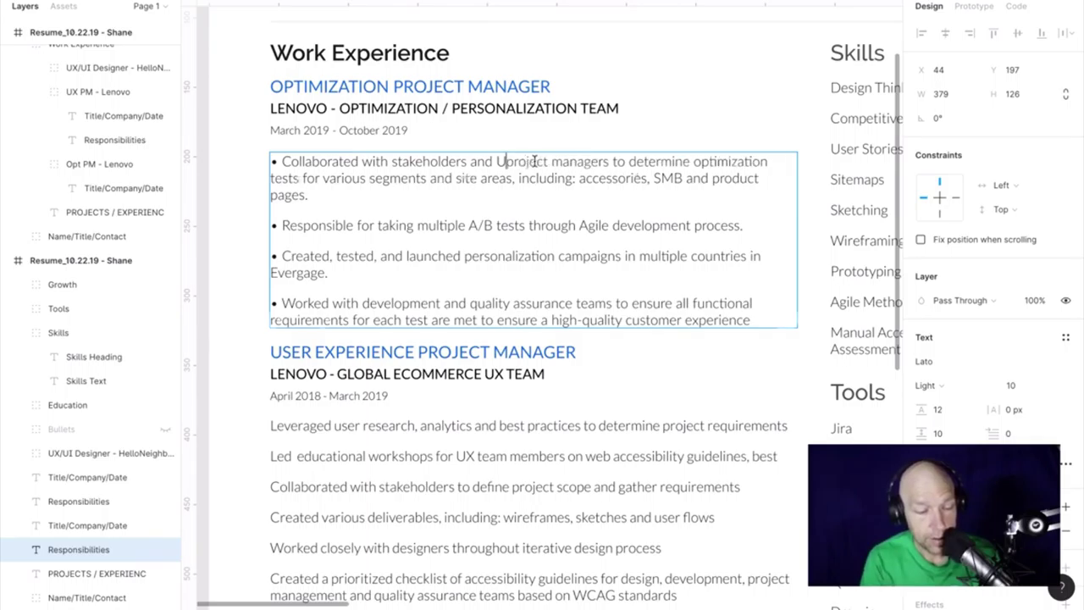
pyautogui.press('Escape')
pyautogui.click(241, 189)
pyautogui.scroll(-5, 666, 286)
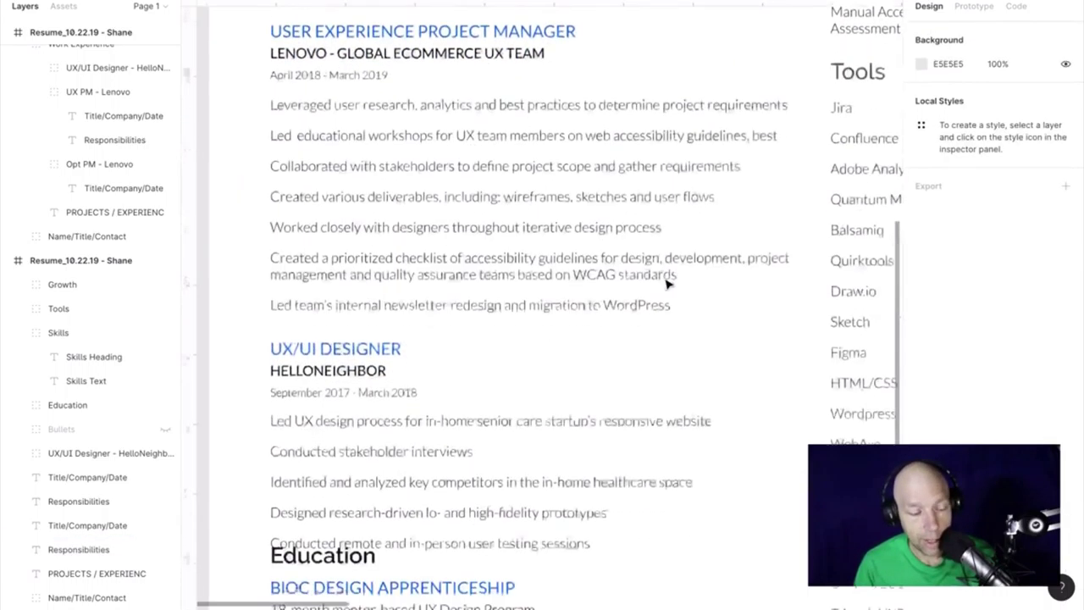
pyautogui.scroll(-2, 666, 285)
pyautogui.scroll(3, 459, 322)
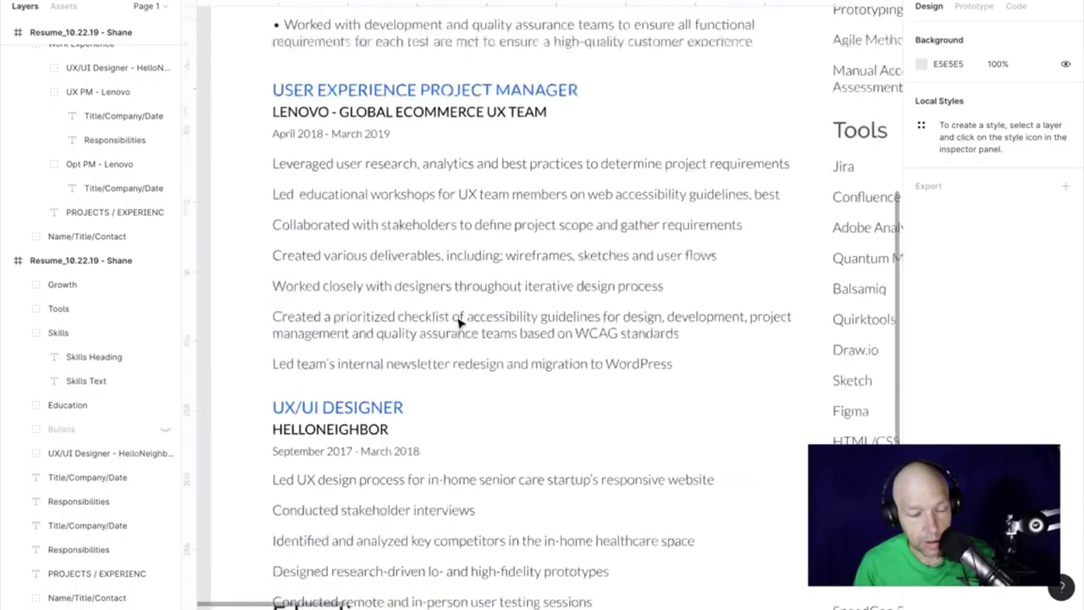
pyautogui.scroll(2, 458, 321)
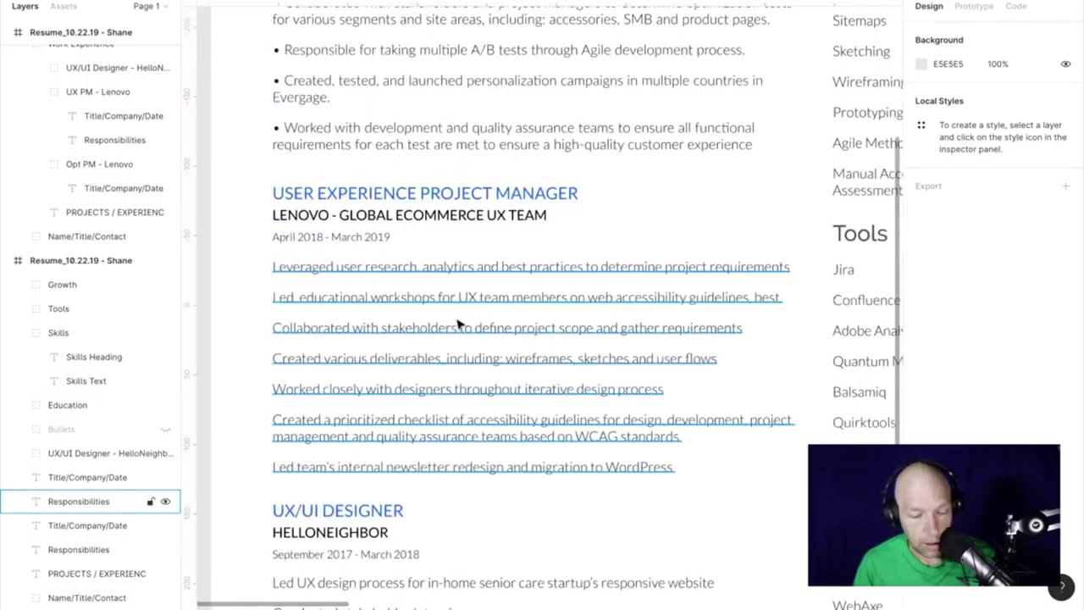
# Try Simple Bullets on the User Experience responsibilities, then undo it to keep them plain.
pyautogui.click(437, 303)
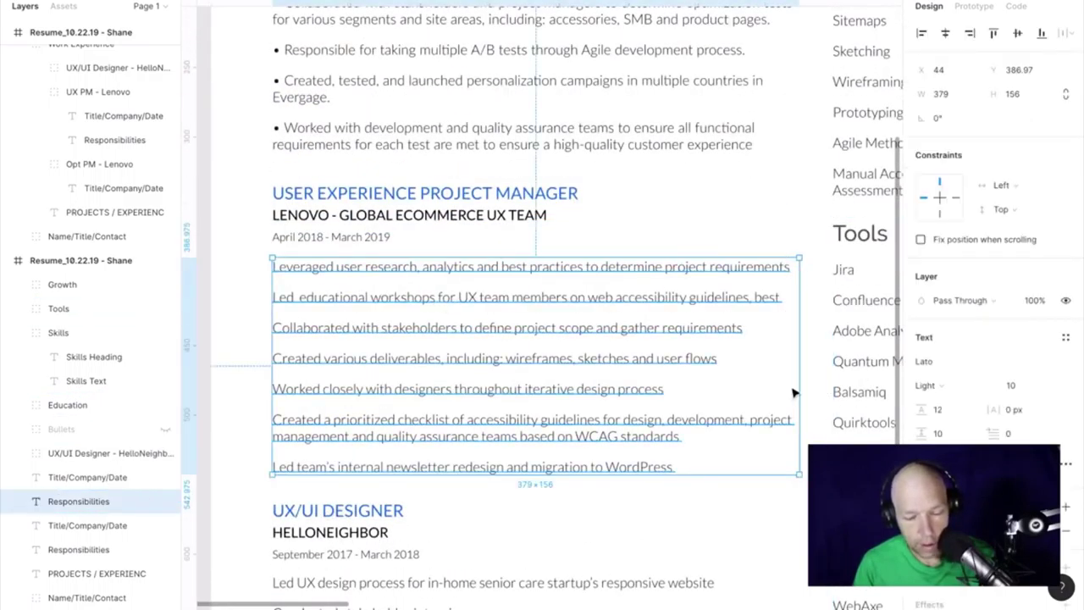
pyautogui.rightClick(767, 273)
pyautogui.moveTo(796, 458)
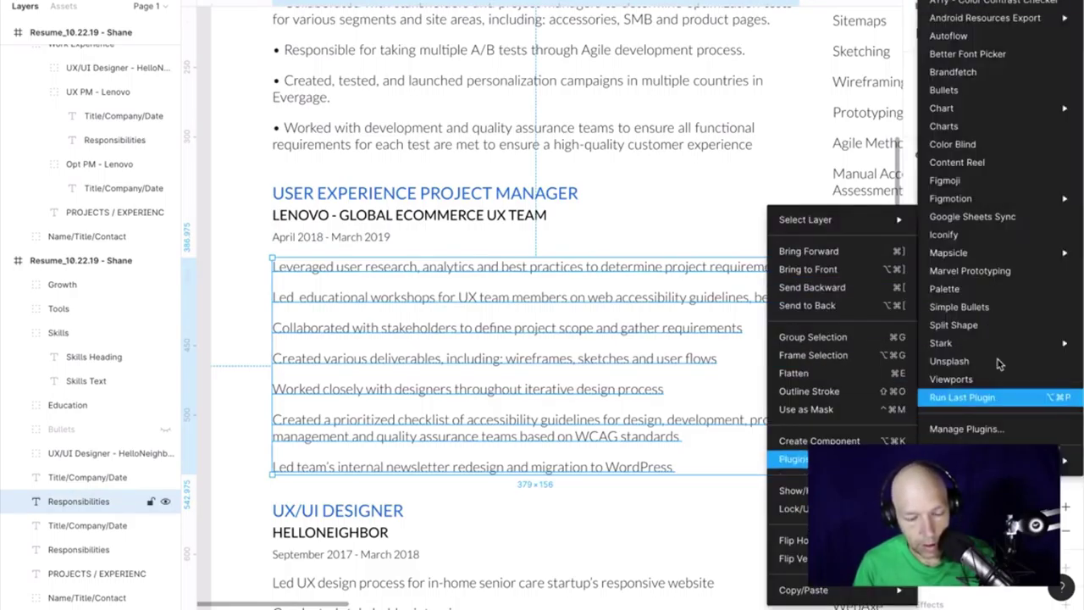
pyautogui.click(997, 306)
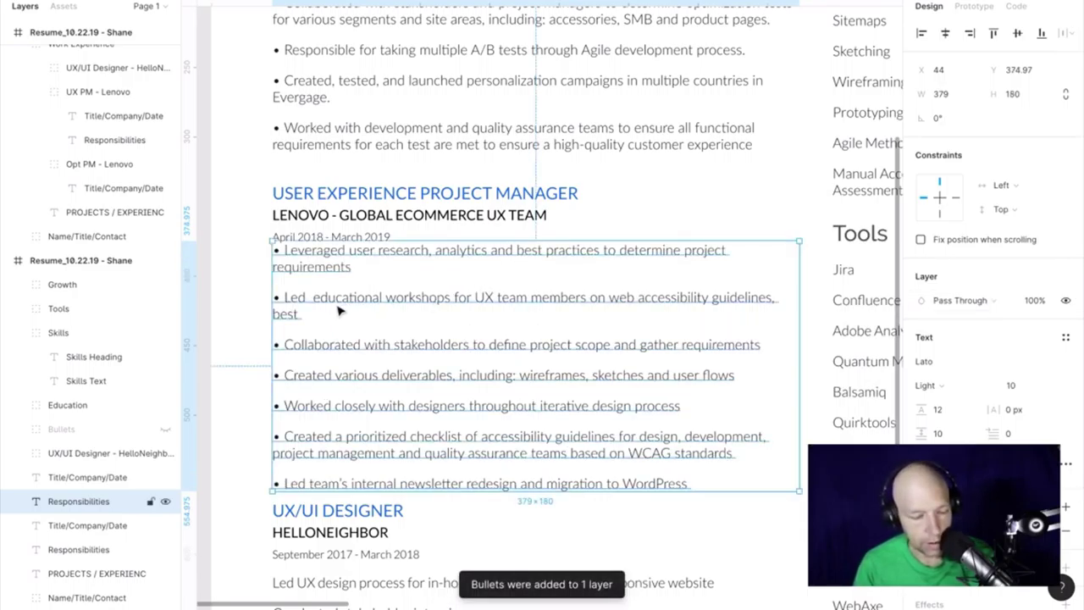
pyautogui.hotkey('ctrl', 'z')
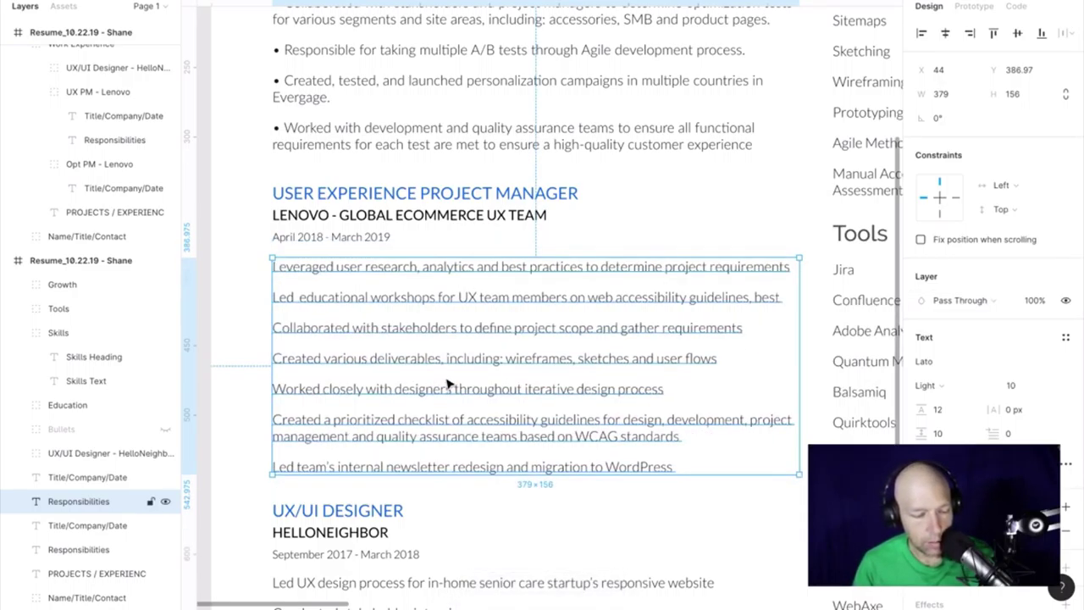
# Place the cursor after 'Led' in the User Experience responsibilities, then exit editing.
pyautogui.doubleClick(303, 306)
pyautogui.click(298, 298)
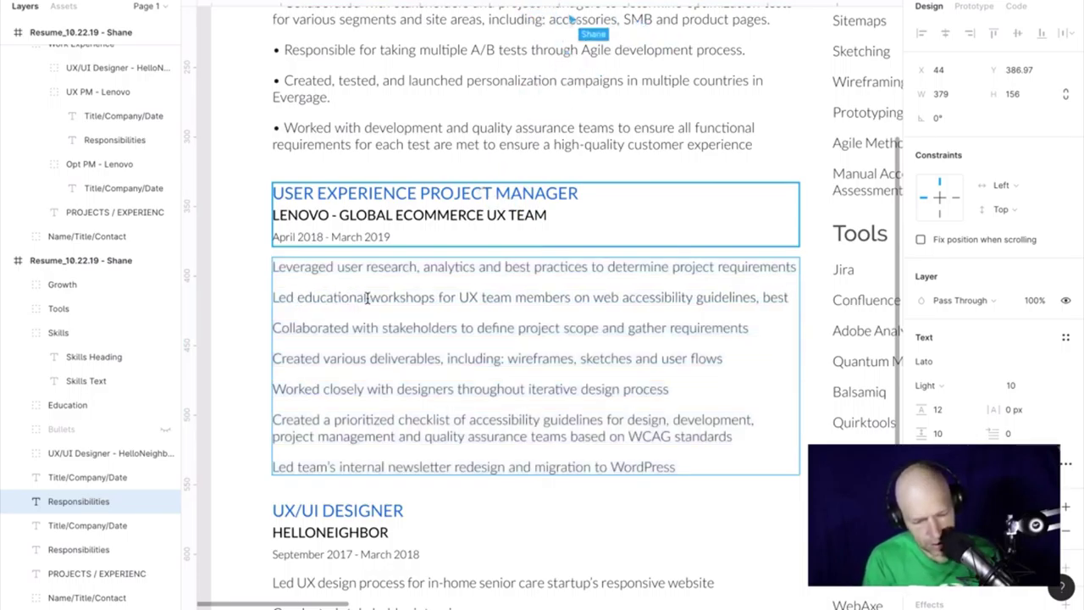
pyautogui.press('Escape')
pyautogui.click(252, 280)
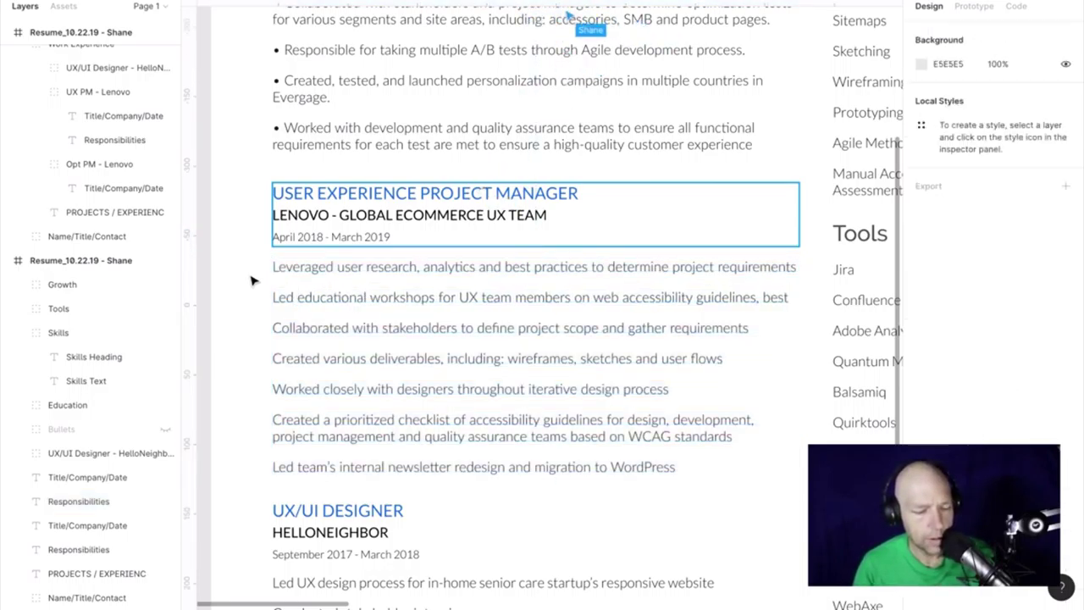
# Check the second responsibility line ending 'guidelines, best', leaving the text unchanged.
pyautogui.doubleClick(786, 296)
pyautogui.click(662, 297)
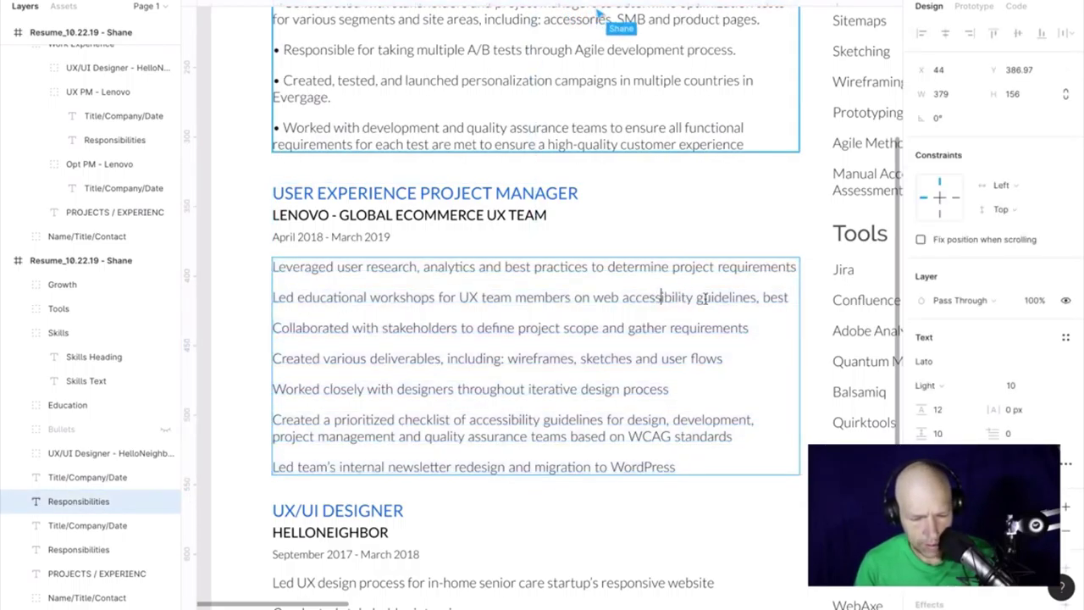
pyautogui.moveTo(787, 298); pyautogui.dragTo(762, 300)
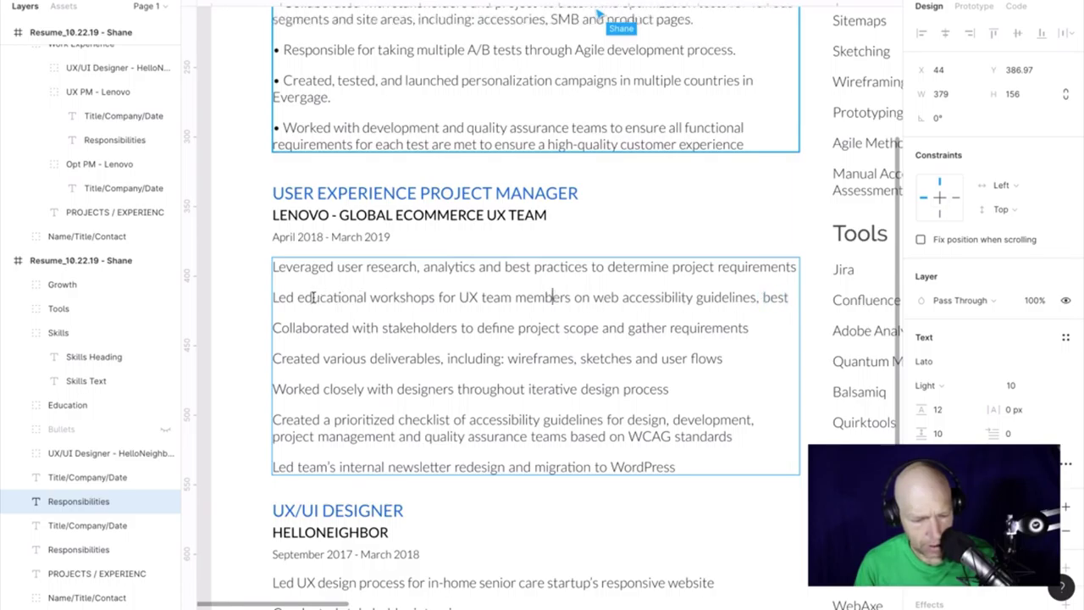
pyautogui.moveTo(298, 297); pyautogui.dragTo(789, 297)
pyautogui.doubleClick(786, 297)
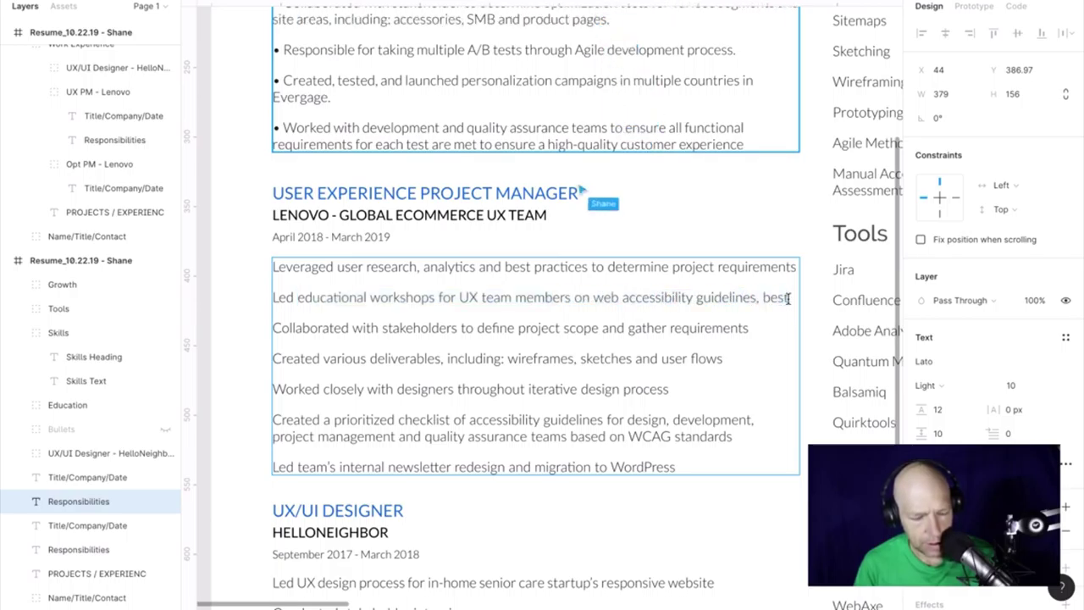
pyautogui.click(772, 296)
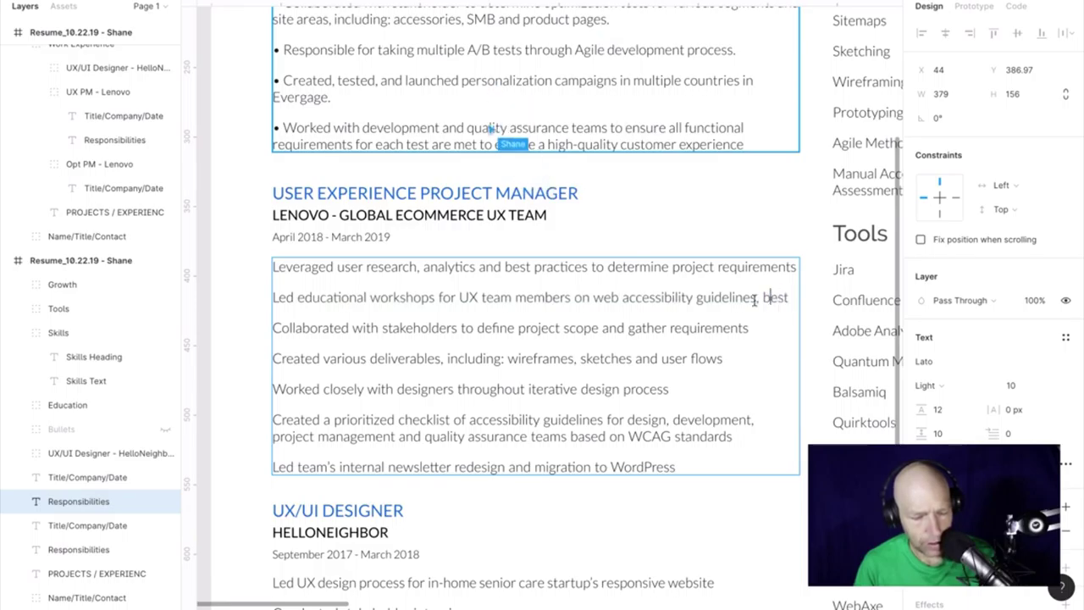
pyautogui.hotkey('ctrl', 'a')
pyautogui.press('Escape')
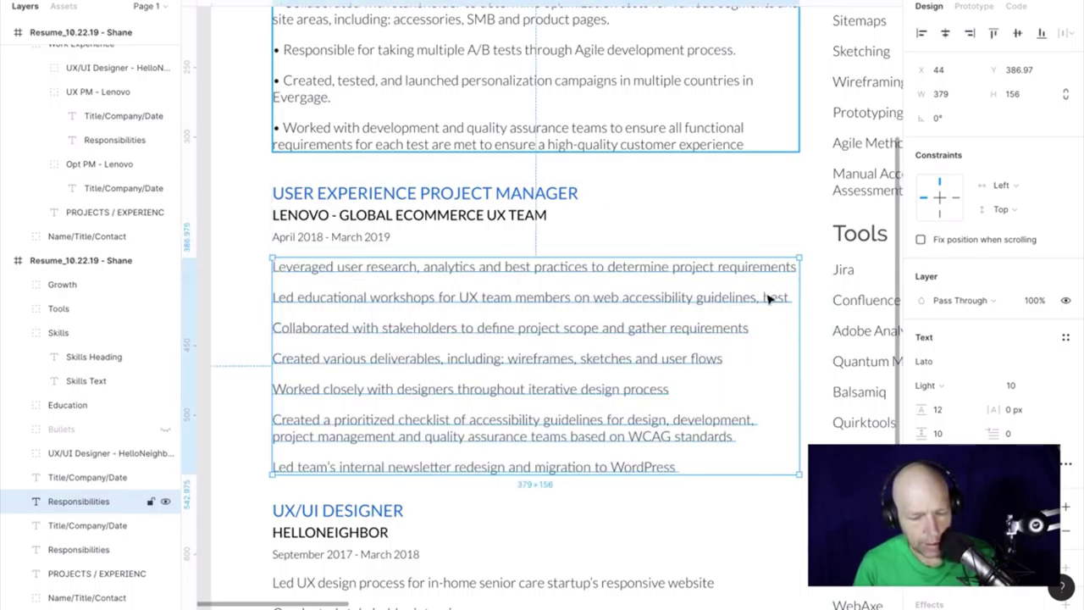
pyautogui.scroll(5, 534, 307)
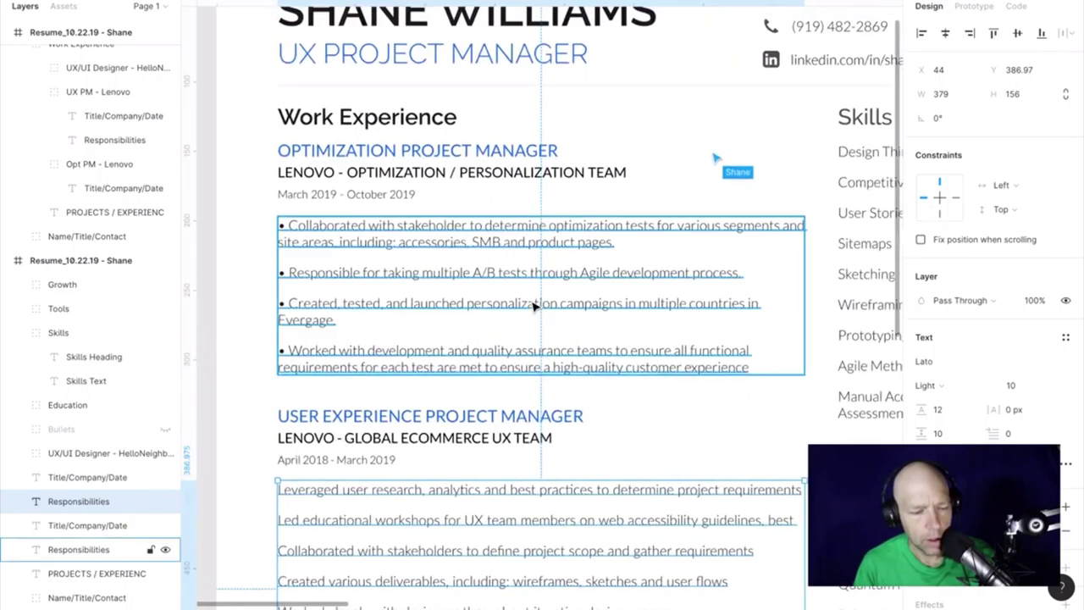
# Add two horizontal guides, one at the title's baseline and one level with the email line.
pyautogui.click(243, 259)
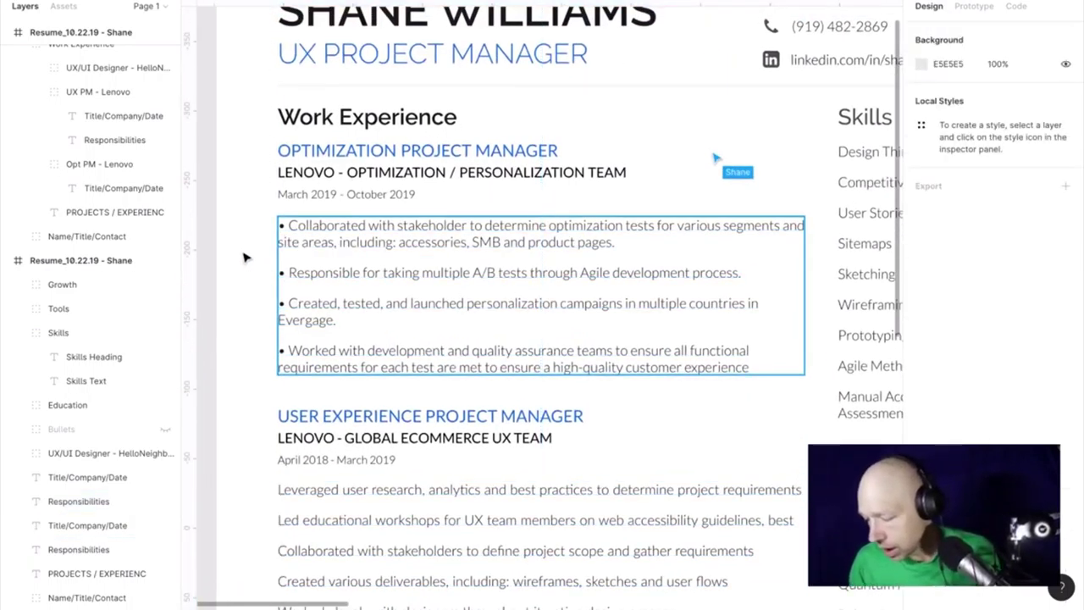
pyautogui.scroll(3, 243, 259)
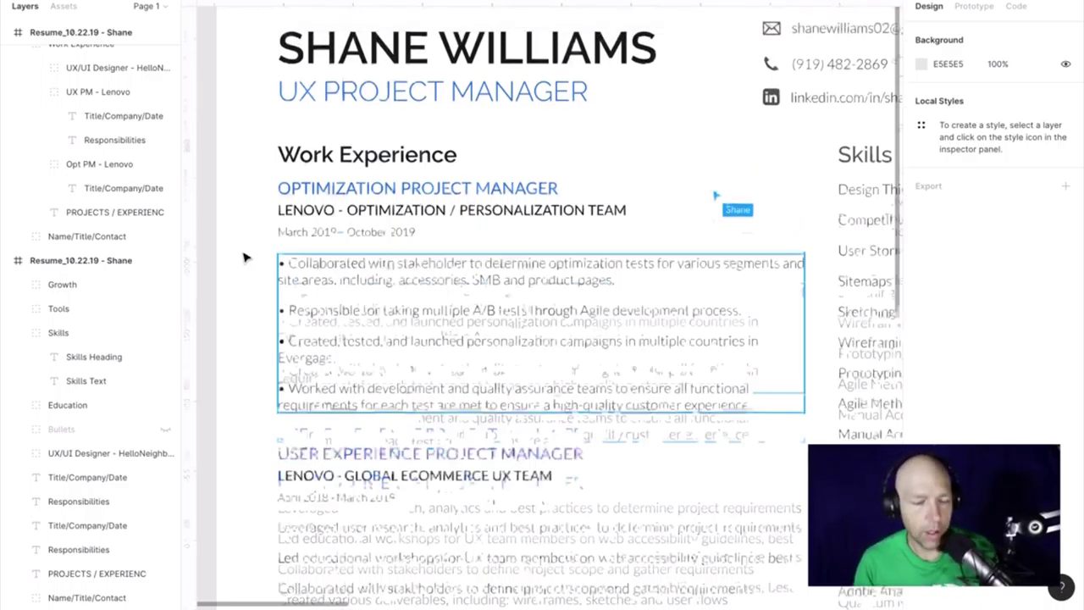
pyautogui.hscroll(5, 243, 259)
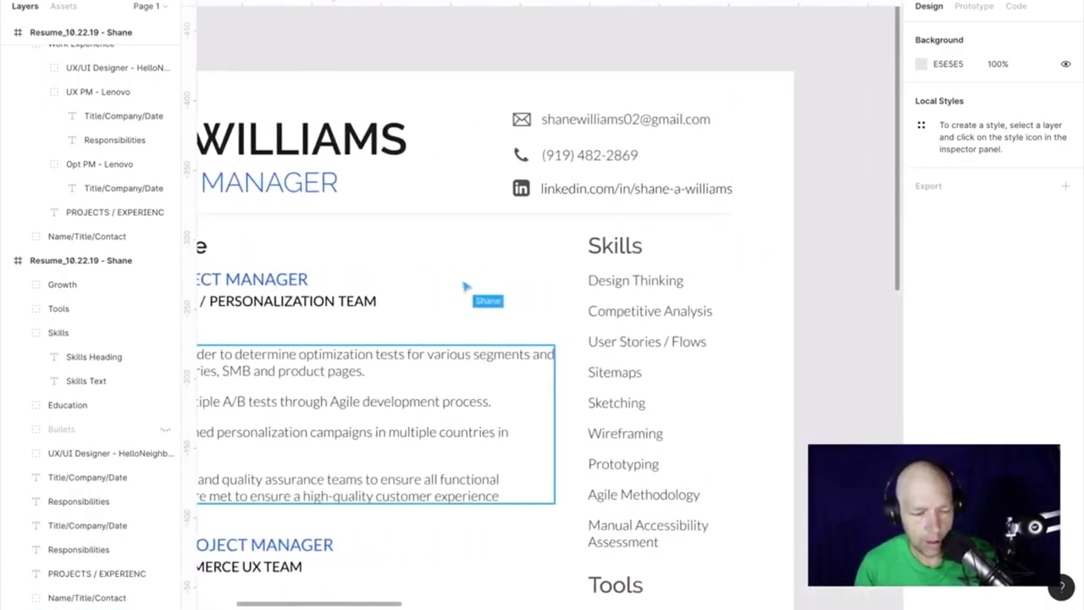
pyautogui.moveTo(341, 5); pyautogui.dragTo(343, 192)
pyautogui.moveTo(399, 3)
pyautogui.mouseDown()
pyautogui.moveTo(395, 105)
pyautogui.moveTo(422, 120)
pyautogui.mouseUp()
# Move the contact details group down slightly.
pyautogui.click(684, 133)
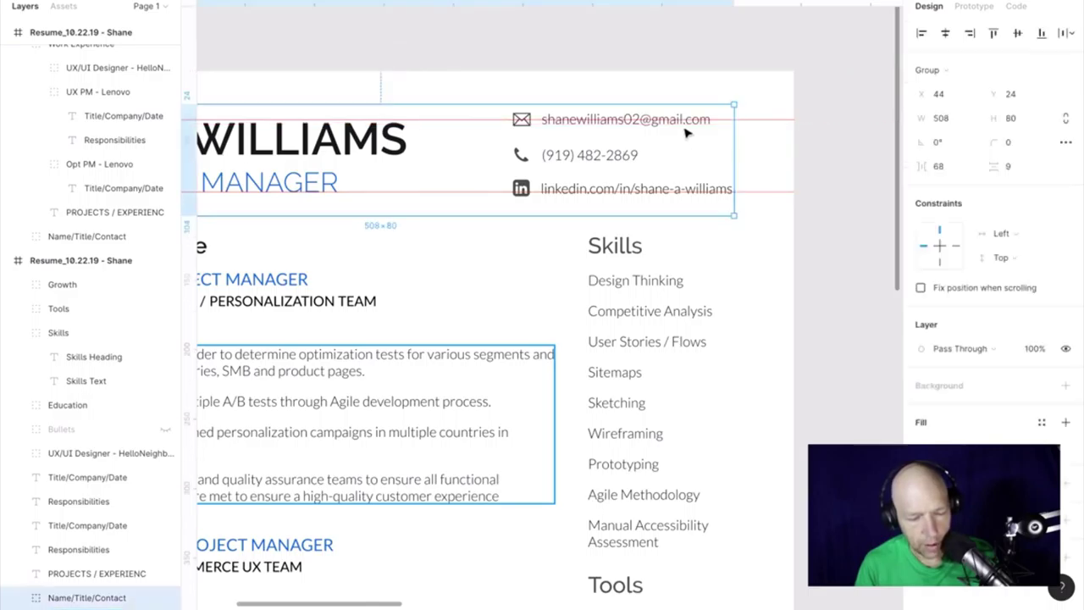
pyautogui.moveTo(686, 133); pyautogui.dragTo(686, 141)
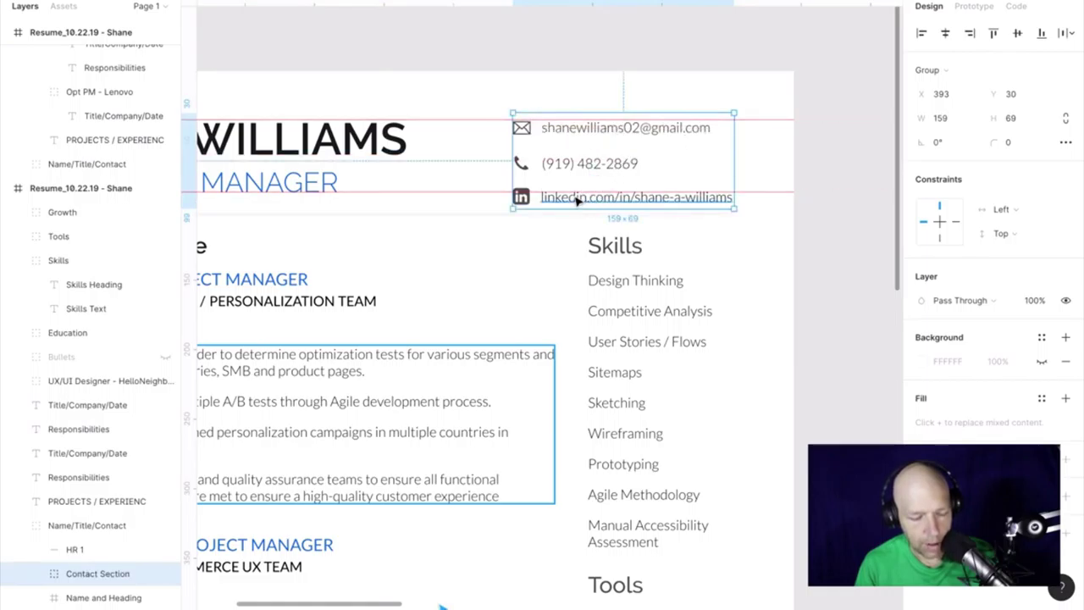
pyautogui.press('Return')
pyautogui.hotkey('shift', 'Return')
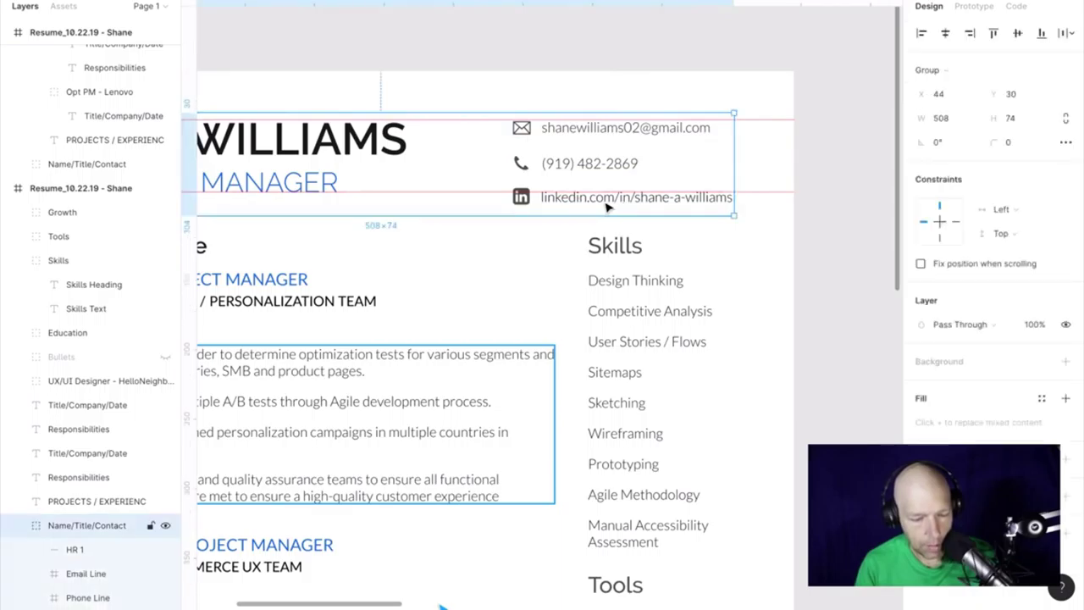
# Move the LinkedIn line up onto the guide.
pyautogui.doubleClick(589, 208)
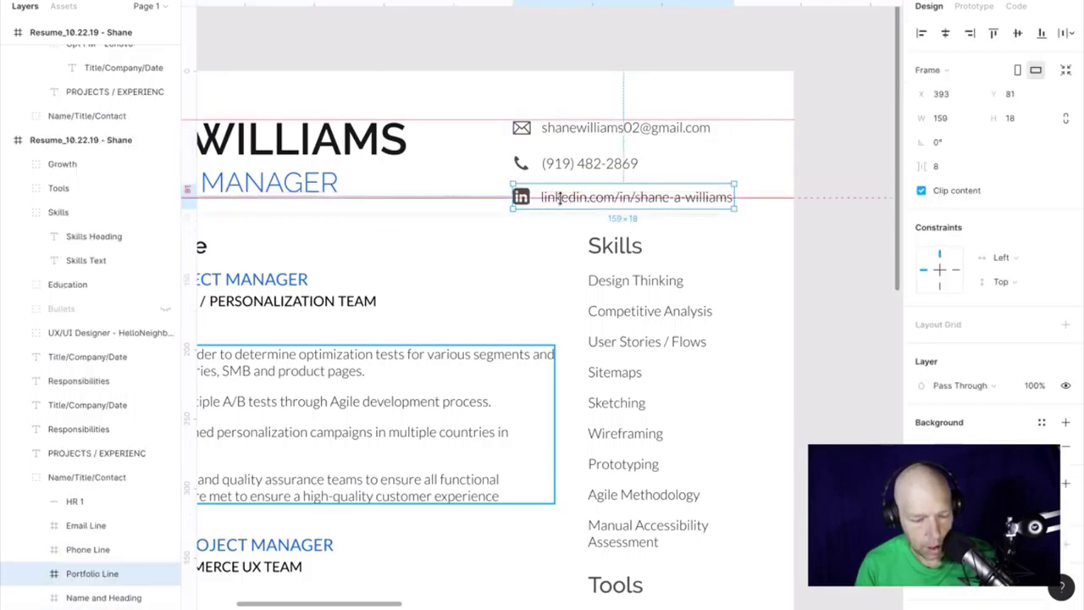
pyautogui.hotkey('shift', 'Return')
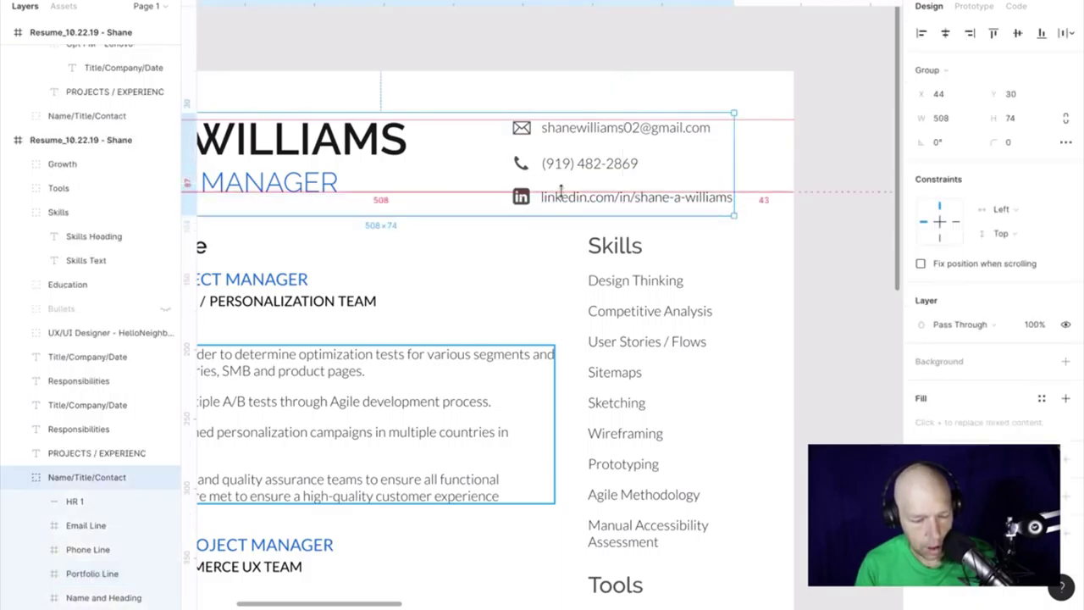
pyautogui.click(762, 198)
pyautogui.doubleClick(709, 199)
pyautogui.moveTo(714, 204); pyautogui.dragTo(713, 193)
# Nudge the phone icon and phone number up one pixel, then deselect everything.
pyautogui.click(587, 162)
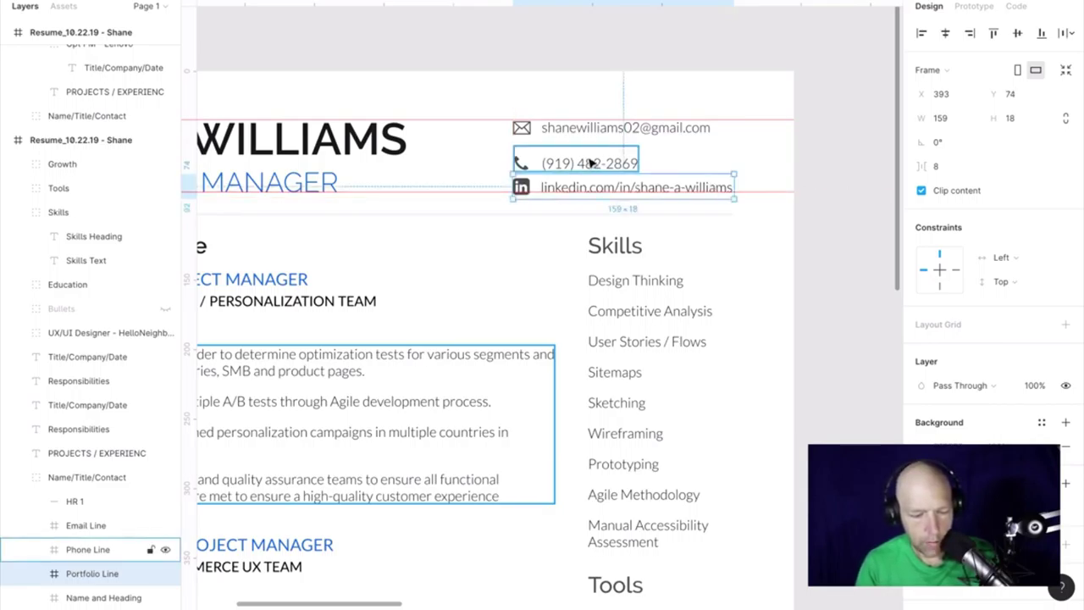
pyautogui.click(591, 163)
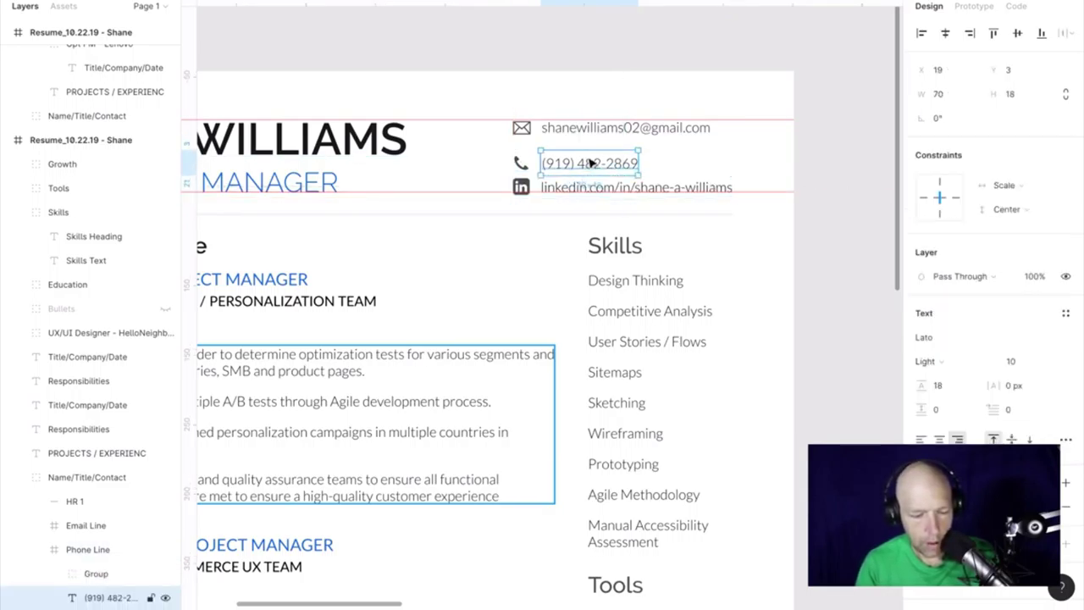
pyautogui.keyDown('shift'); pyautogui.click(521, 162); pyautogui.keyUp('shift')
pyautogui.press('Up')
pyautogui.press('Up')
pyautogui.press('Up')
pyautogui.press('Up')
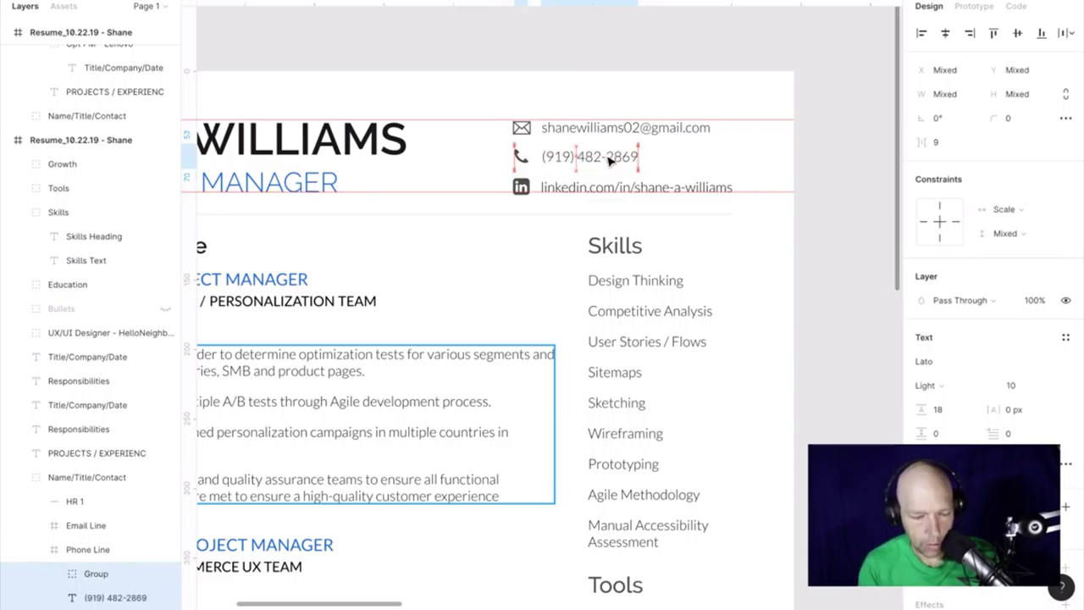
pyautogui.click(588, 47)
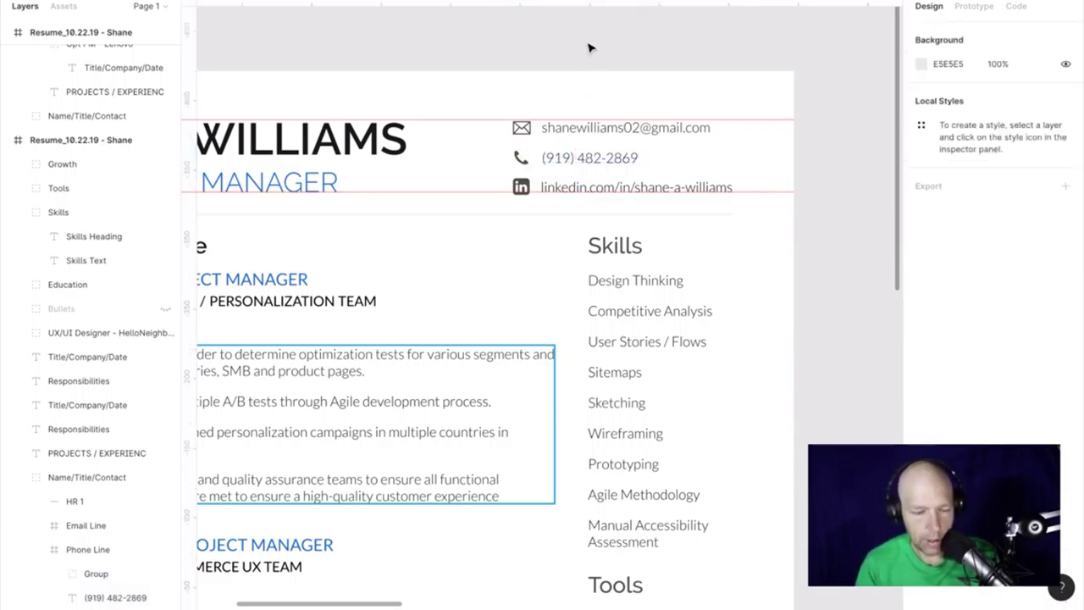
pyautogui.hscroll(-5, 586, 81)
pyautogui.scroll(-2, 586, 83)
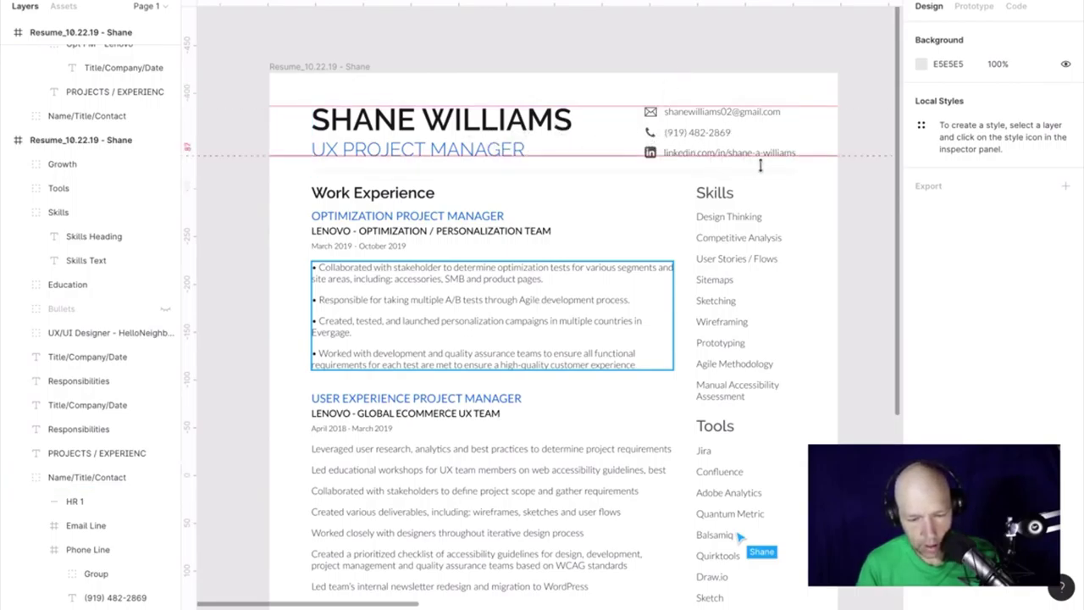
# Scroll over to the neighbouring baseline artboard and back to compare the resume.
pyautogui.hscroll(10, 750, 165)
pyautogui.hscroll(-2, 742, 165)
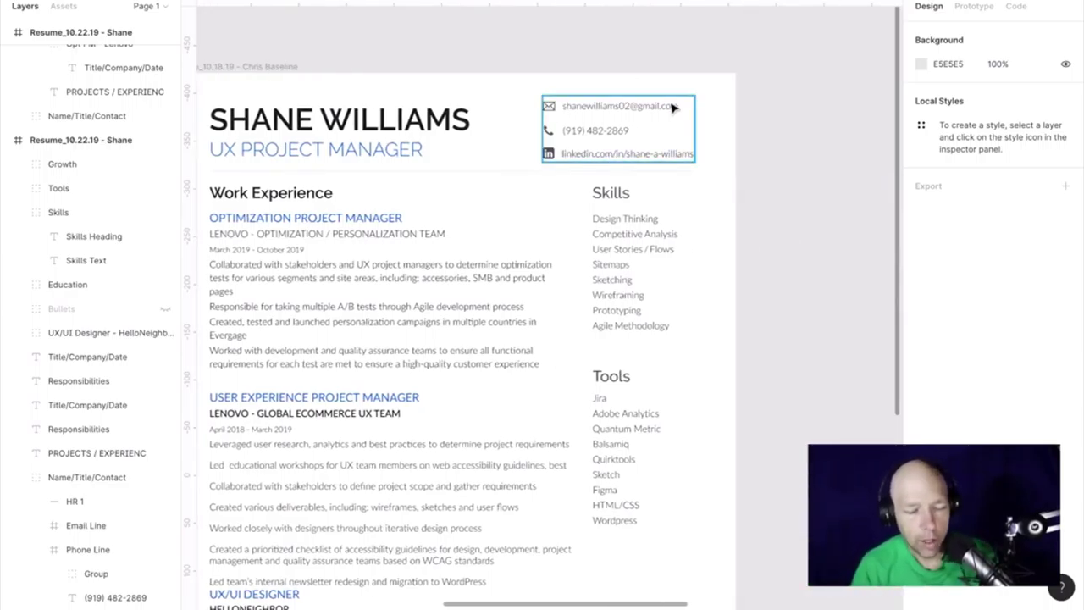
pyautogui.hscroll(-15, 574, 153)
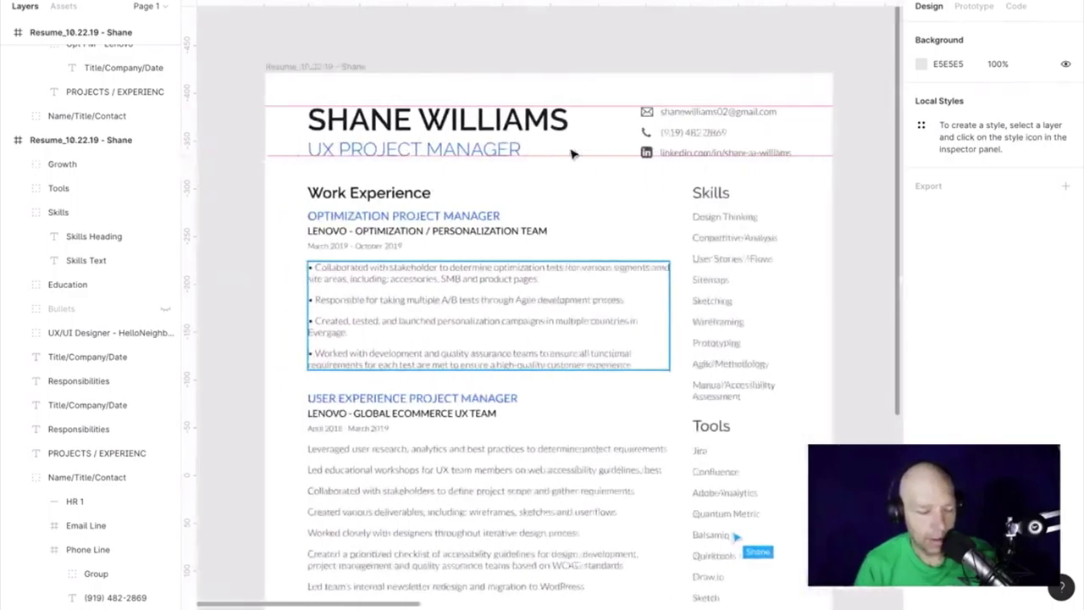
pyautogui.hscroll(-2, 585, 151)
pyautogui.hscroll(-2, 745, 133)
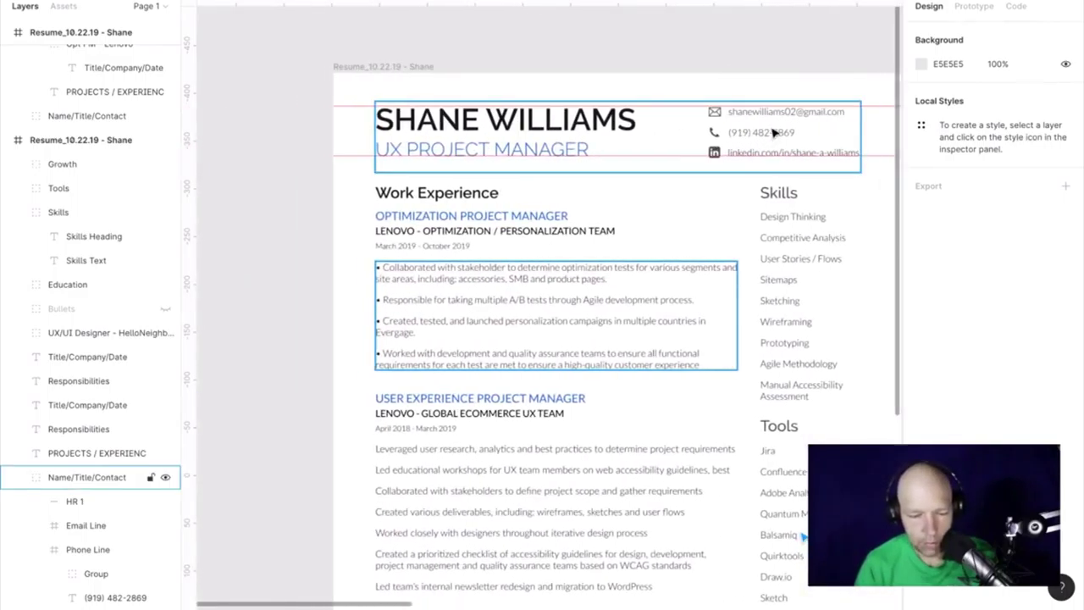
pyautogui.scroll(-5, 772, 131)
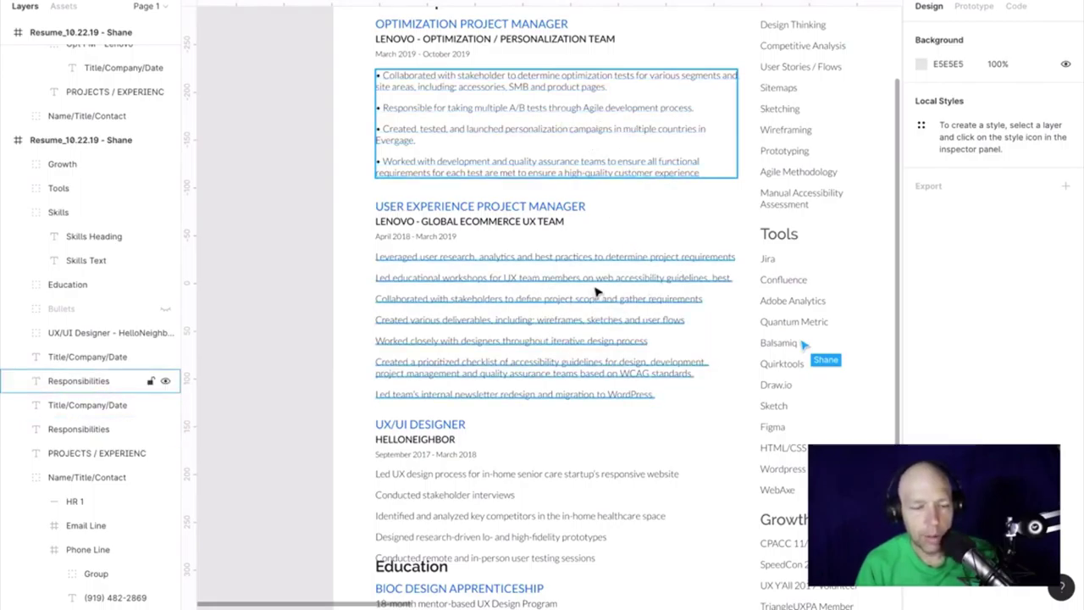
# Select the educational workshops line in Responsibilities, exit editing, and show App Exposé.
pyautogui.doubleClick(717, 277)
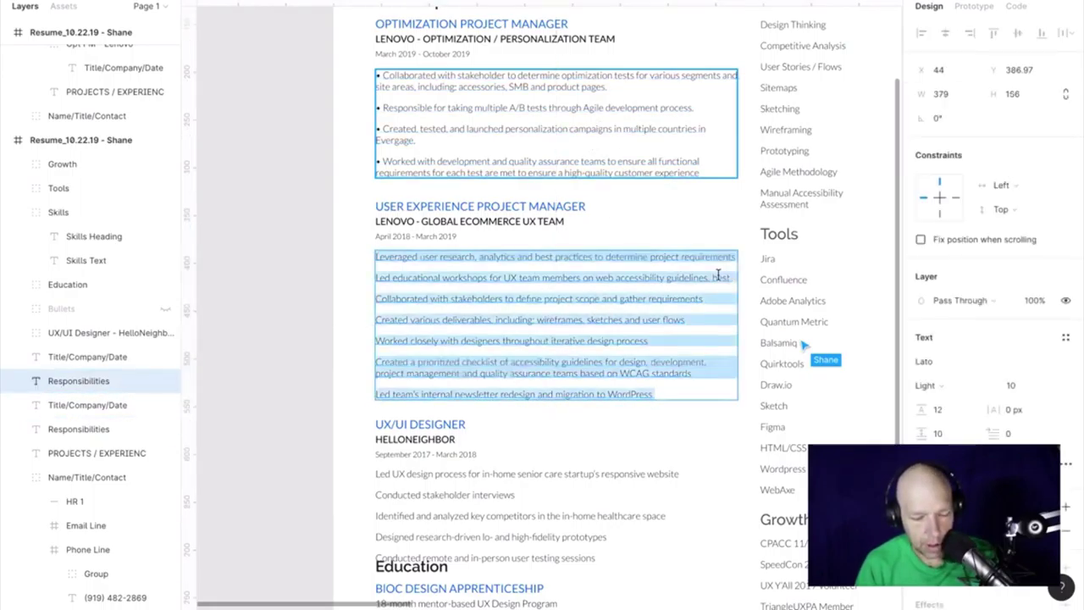
pyautogui.tripleClick(717, 277)
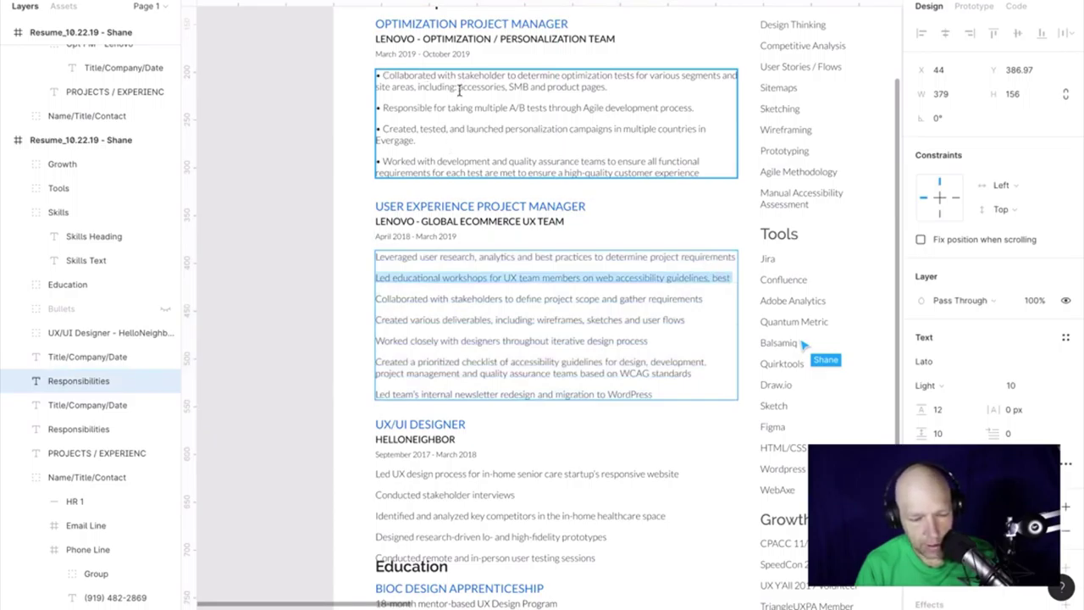
pyautogui.press('Escape')
pyautogui.press('Escape')
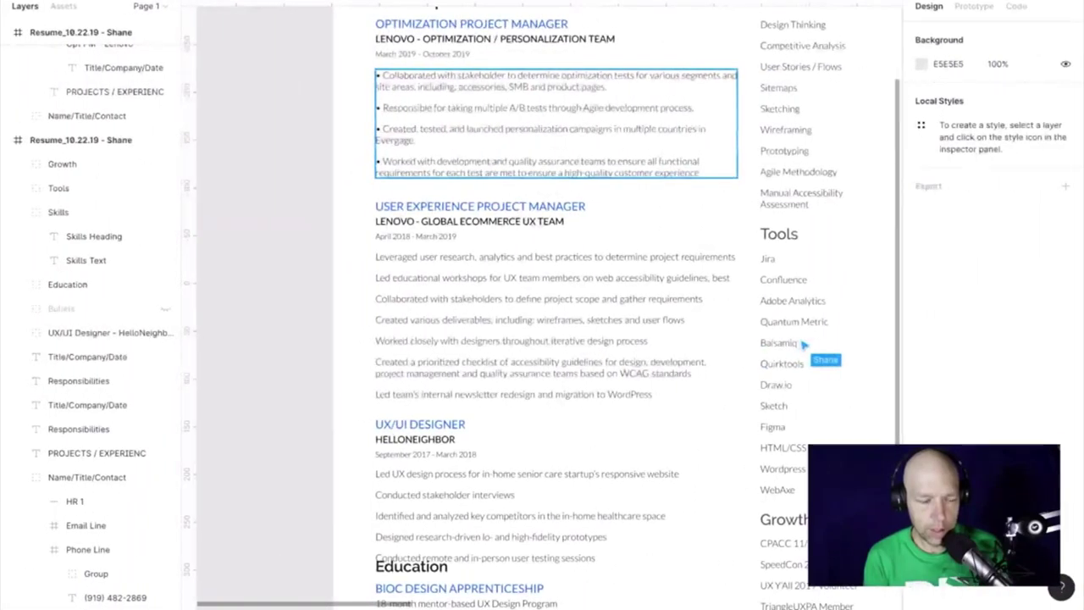
pyautogui.hotkey('ctrl', 'Down')
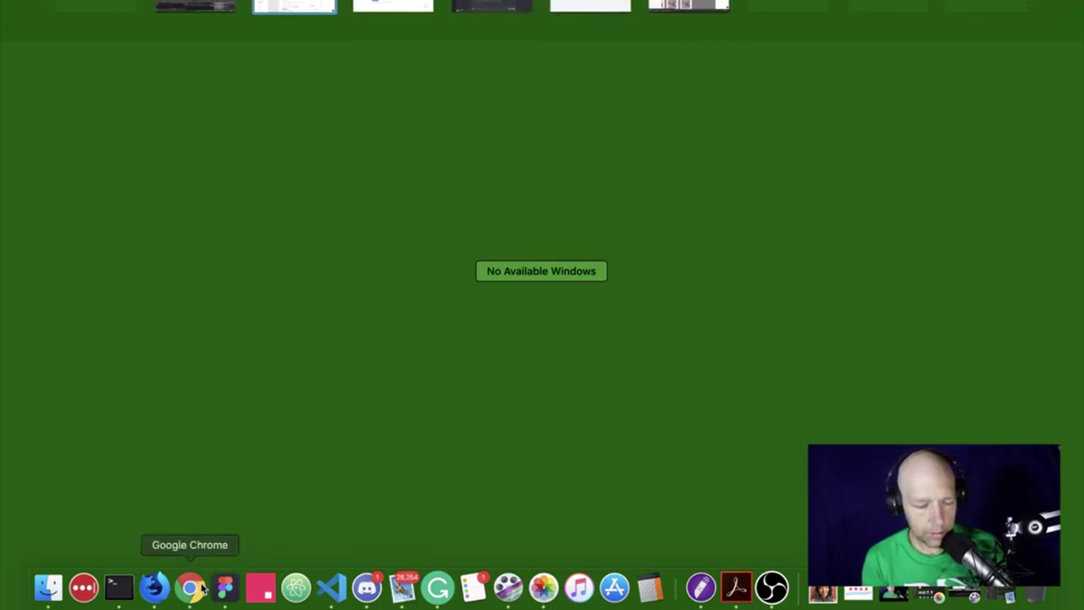
# Bring Chrome forward and switch to the Google Docs program journal tab.
pyautogui.click(156, 588)
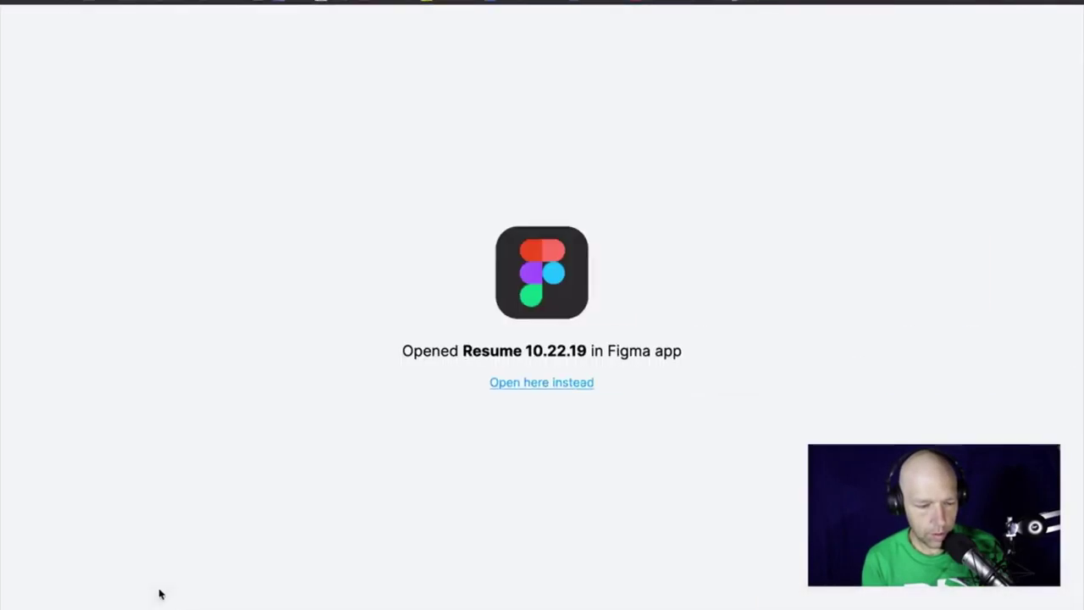
pyautogui.click(992, 5)
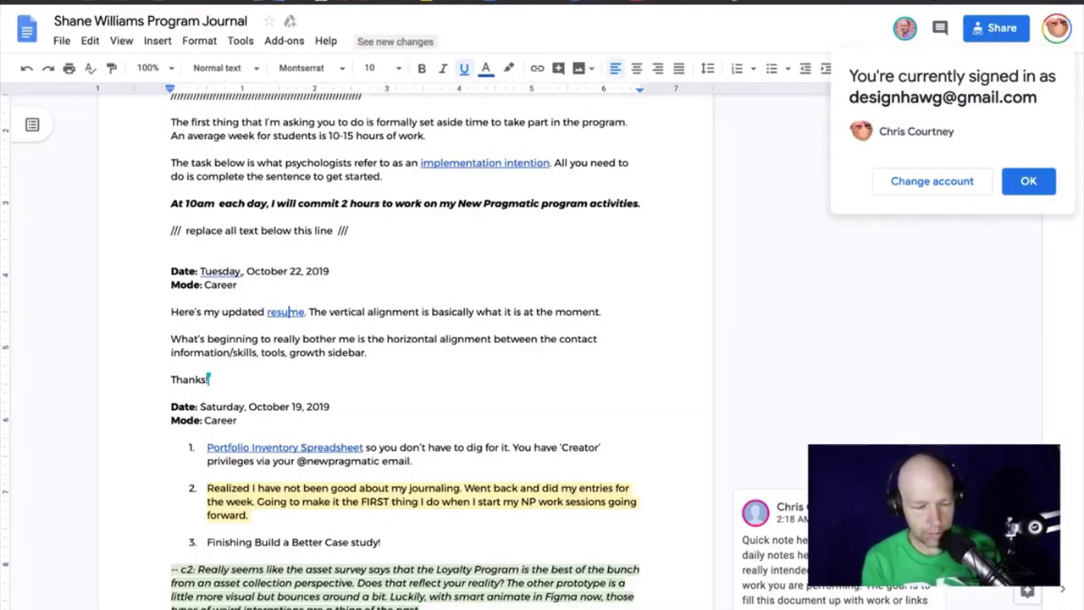
# Switch to the User Interviews document and scroll through its October 20, 2019 interview notes.
pyautogui.hotkey('ctrl', 'Tab')
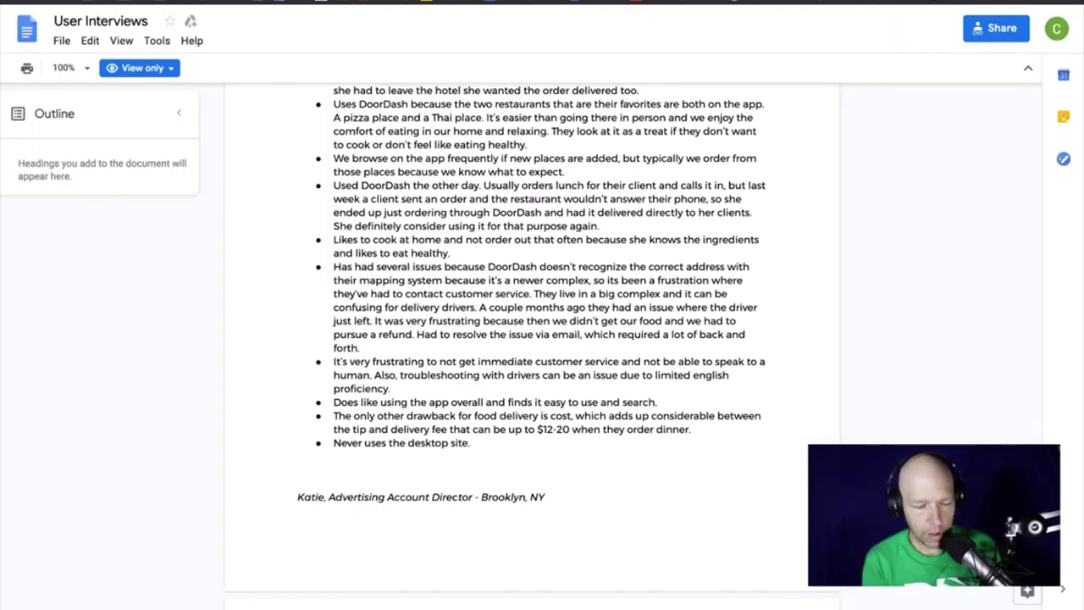
pyautogui.scroll(5, 645, 125)
pyautogui.scroll(15, 645, 124)
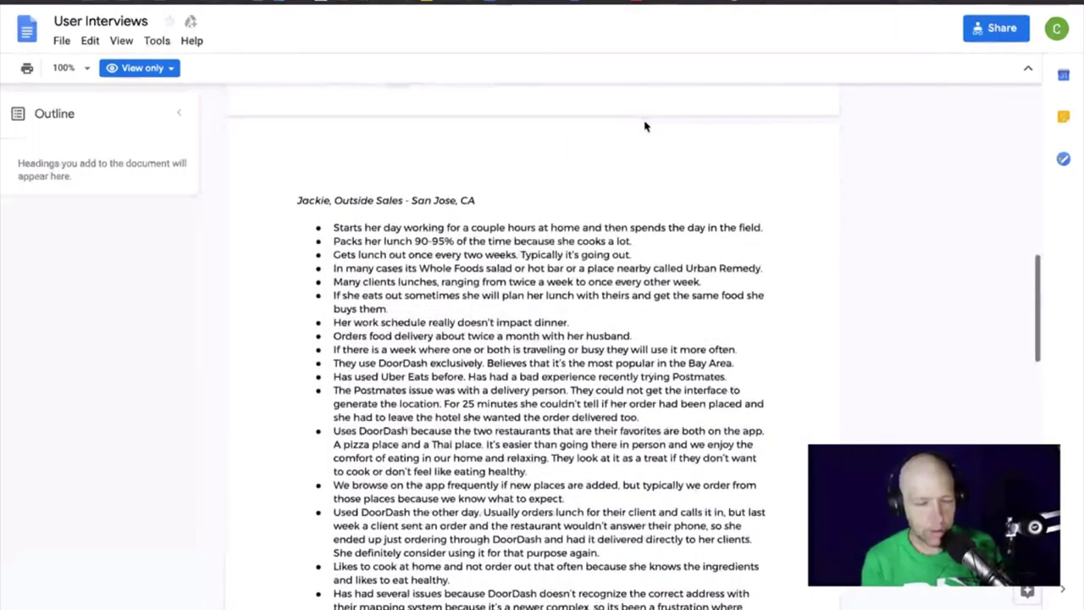
pyautogui.scroll(-1, 645, 122)
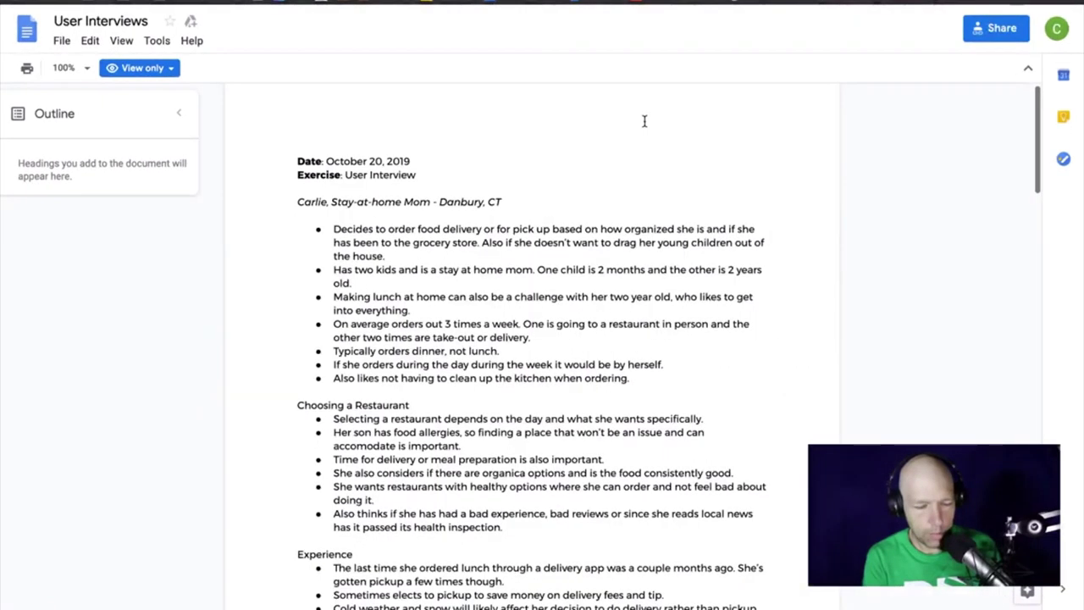
pyautogui.scroll(-1, 646, 295)
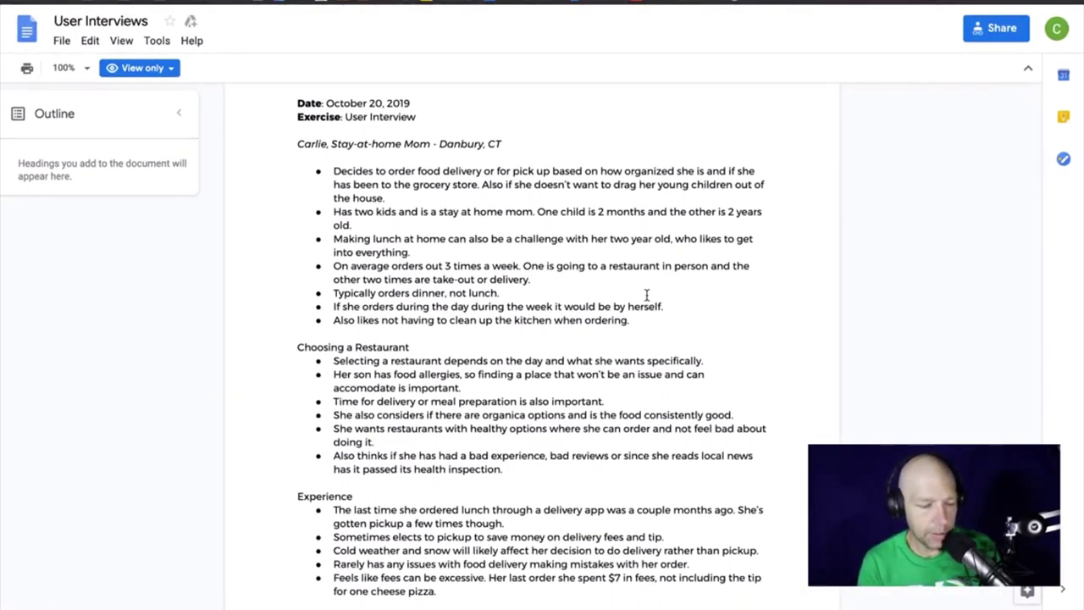
pyautogui.scroll(-1, 646, 295)
pyautogui.scroll(1, 646, 295)
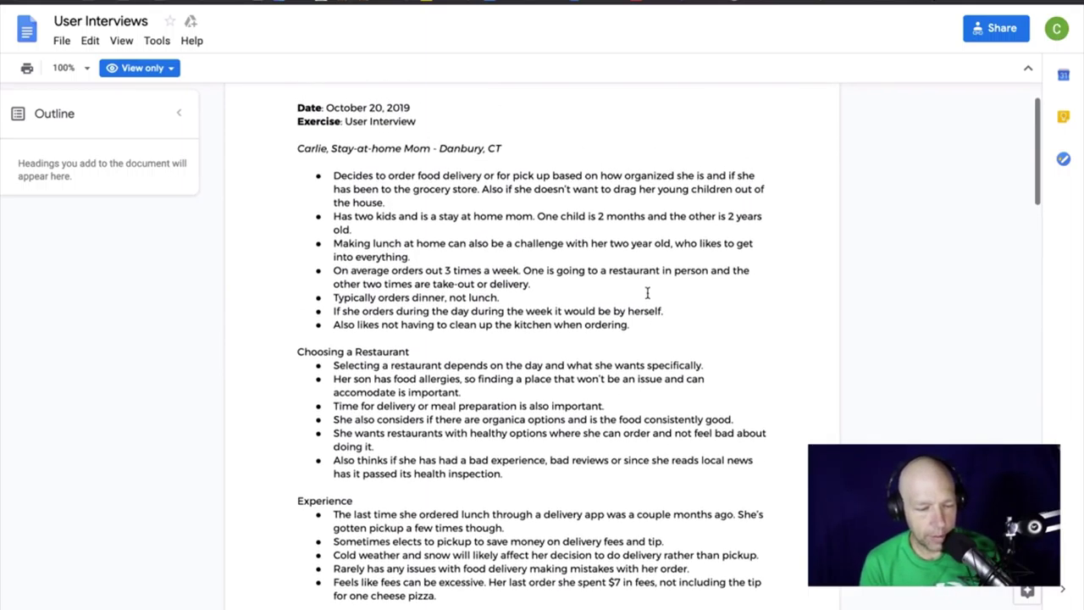
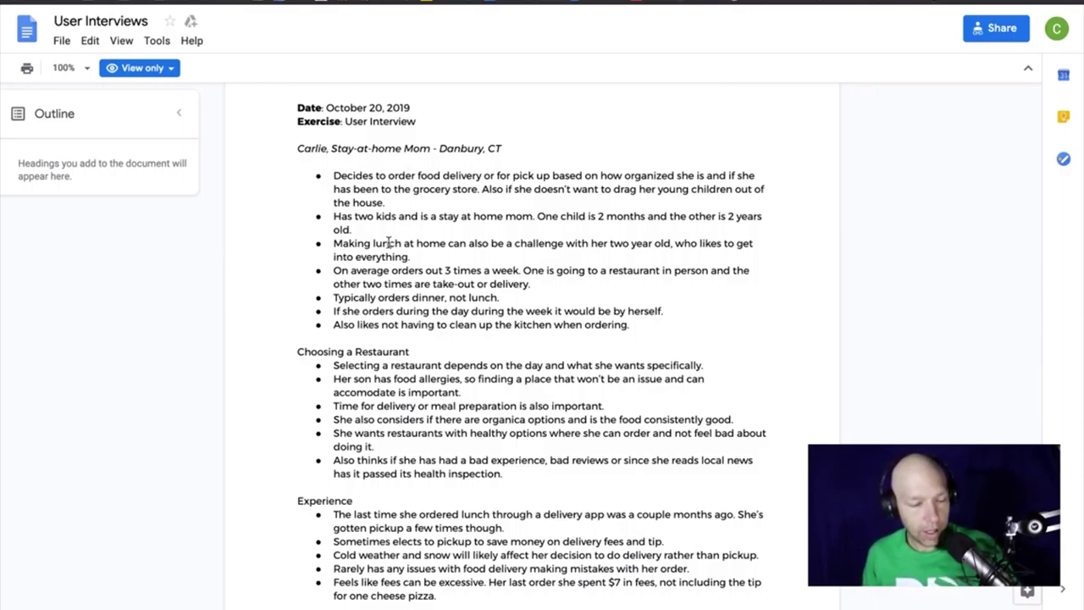
# Read through the first interviewee's notes down to the Outside Sales - San Jose, CA section.
pyautogui.scroll(-3, 479, 385)
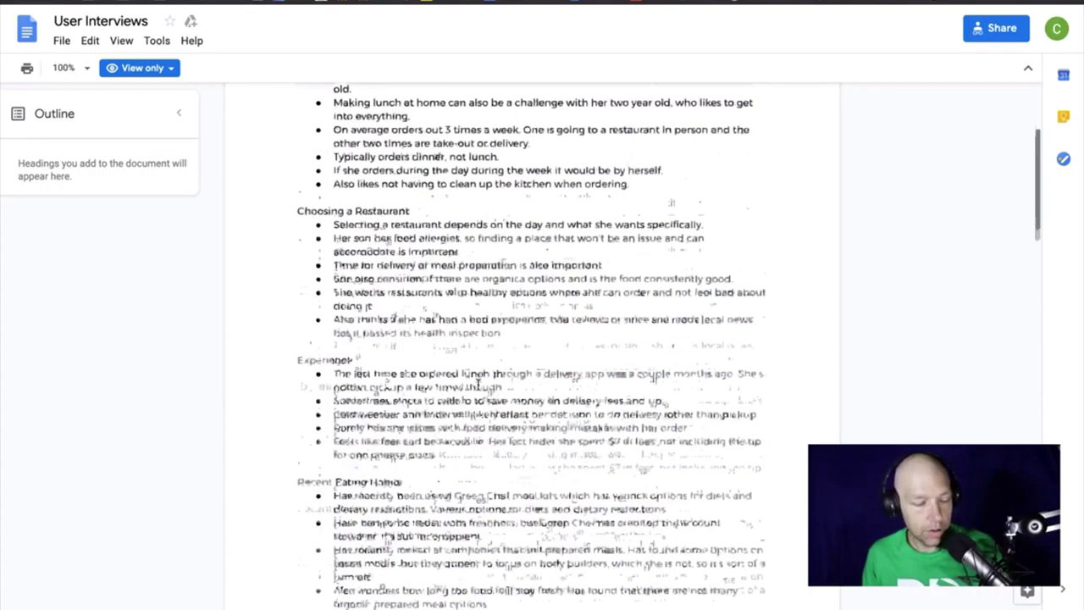
pyautogui.scroll(-4, 479, 385)
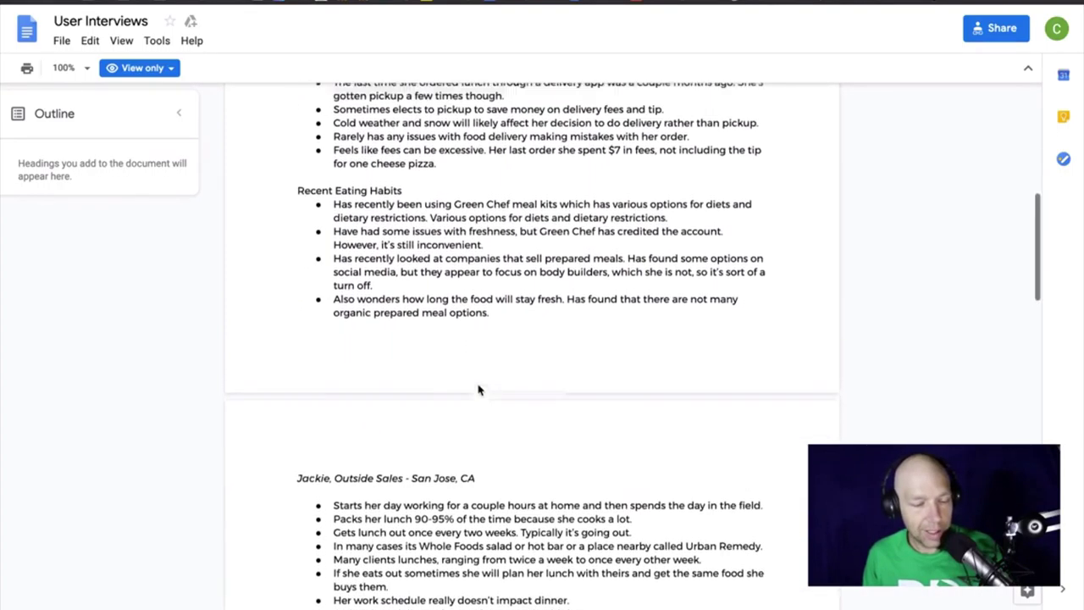
pyautogui.scroll(3, 478, 387)
pyautogui.scroll(2, 478, 385)
pyautogui.scroll(-1, 480, 384)
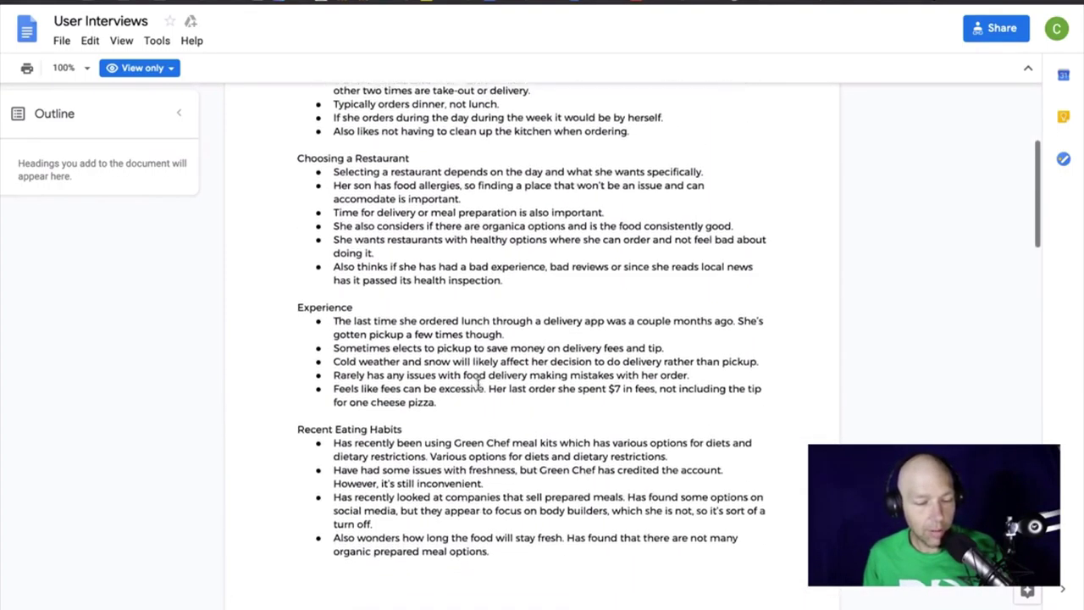
pyautogui.scroll(-1, 479, 384)
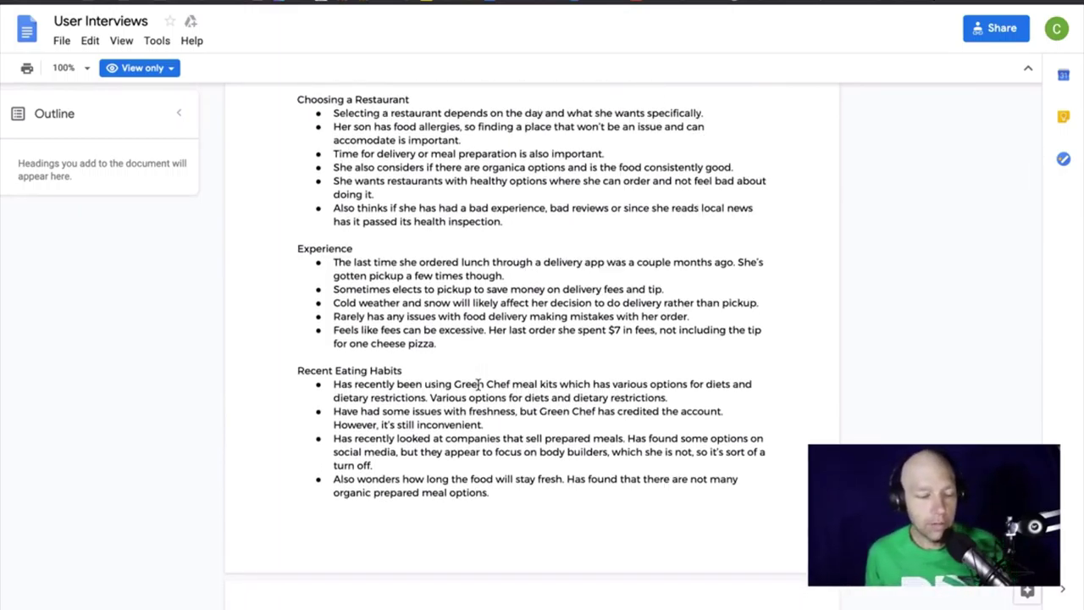
pyautogui.scroll(4, 478, 385)
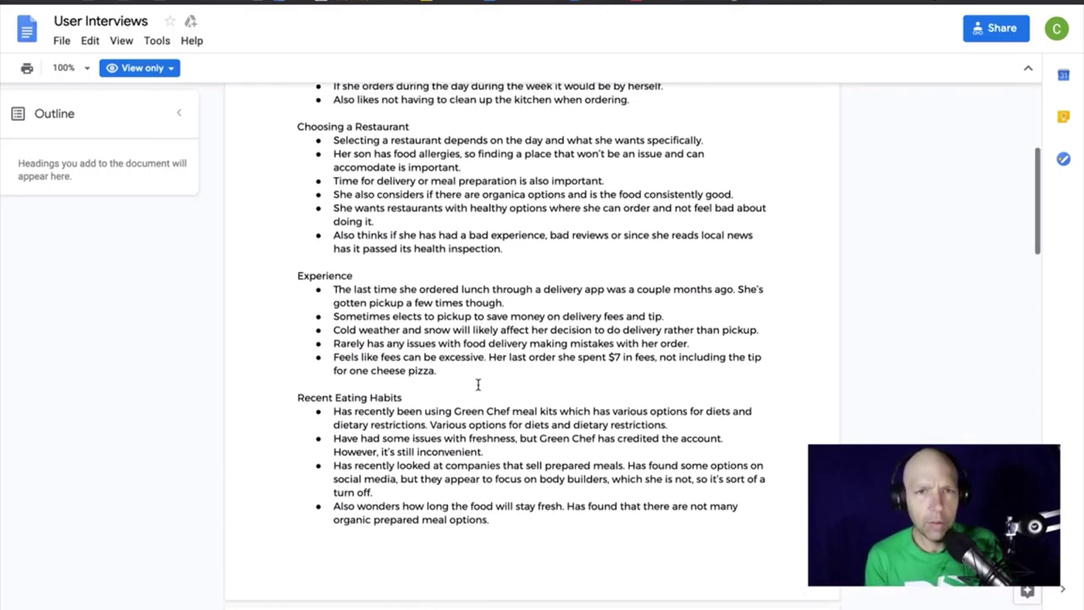
pyautogui.scroll(-1, 478, 384)
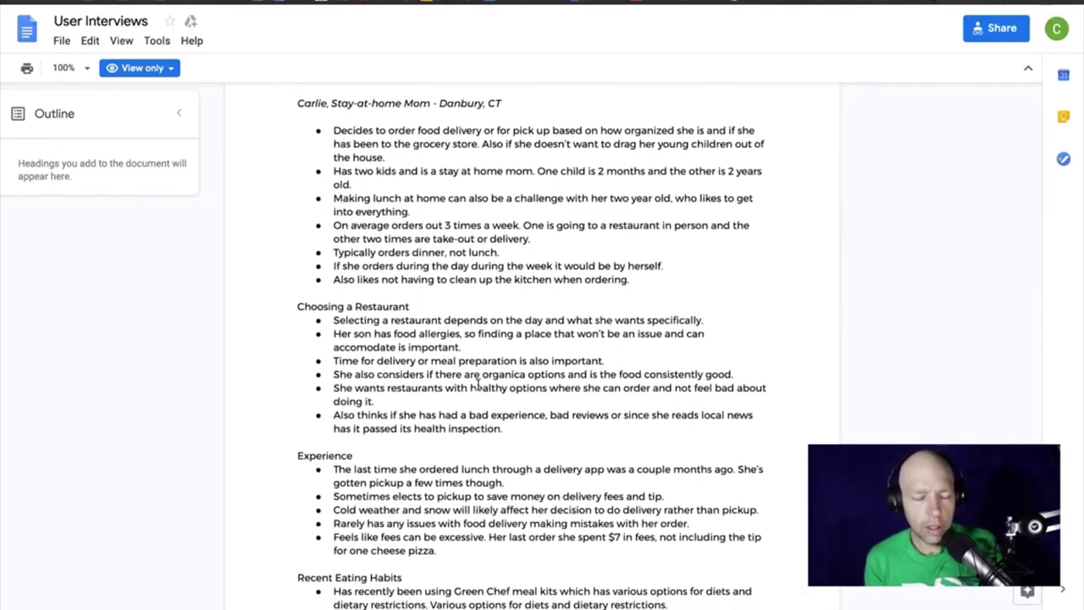
pyautogui.scroll(-8, 479, 384)
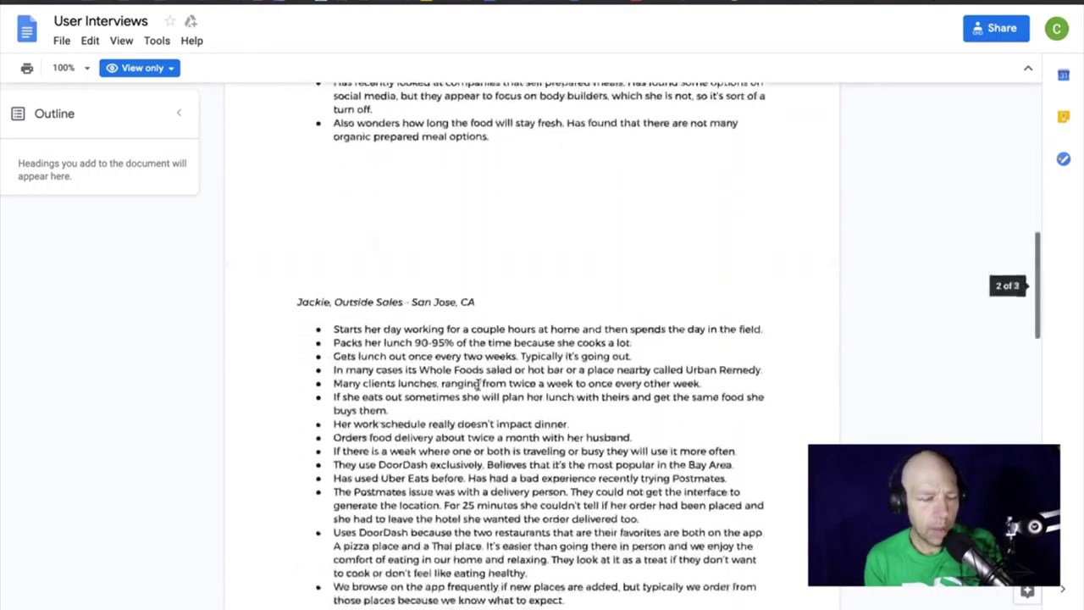
pyautogui.scroll(-1, 479, 384)
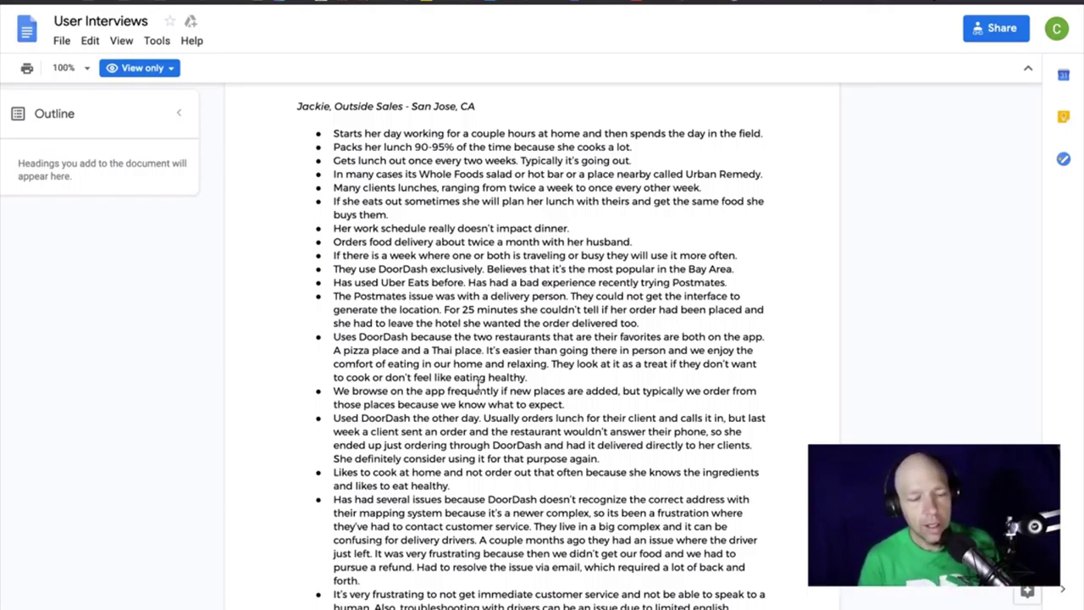
pyautogui.scroll(15, 478, 386)
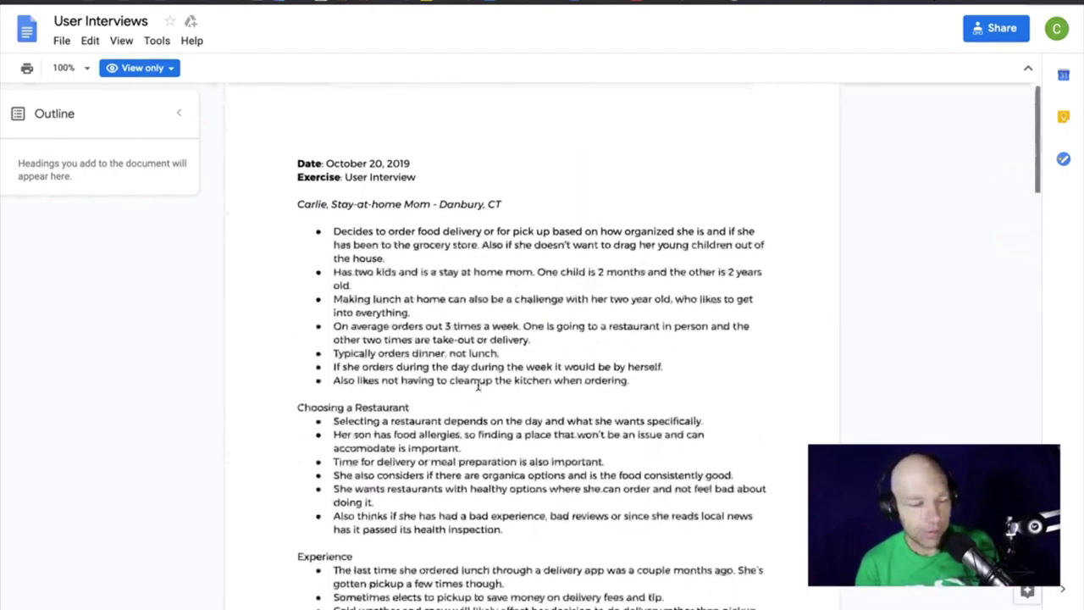
pyautogui.scroll(-2, 479, 385)
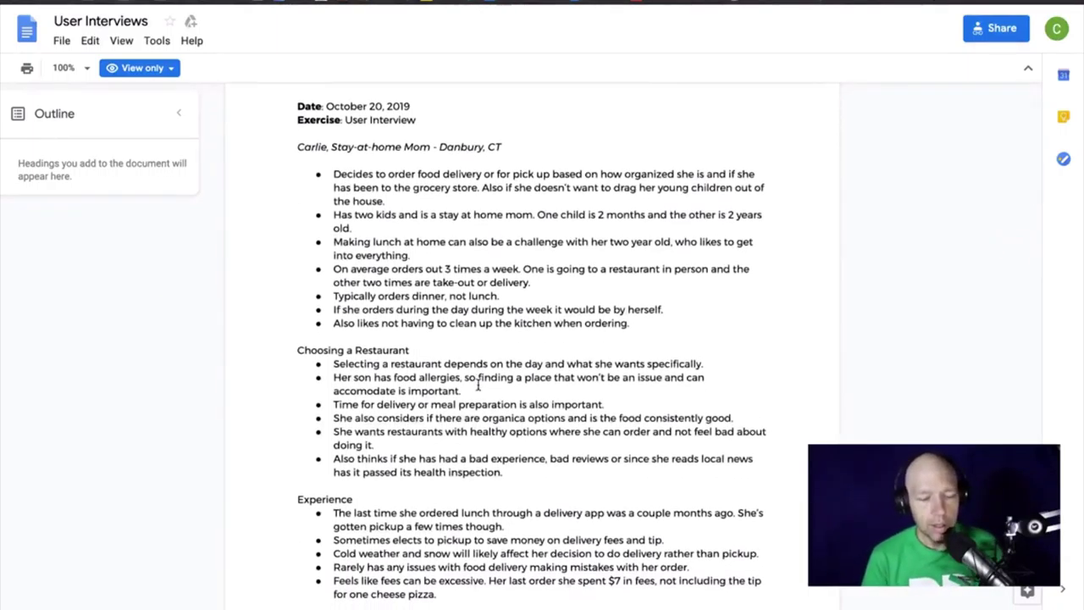
pyautogui.scroll(-4, 479, 385)
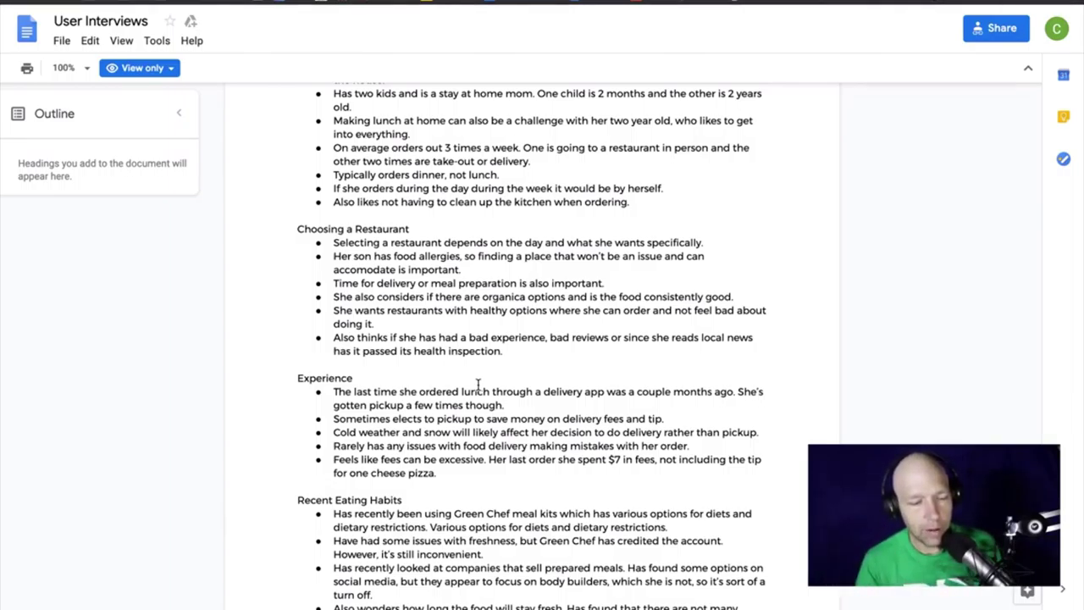
pyautogui.scroll(2, 479, 385)
pyautogui.scroll(-15, 478, 385)
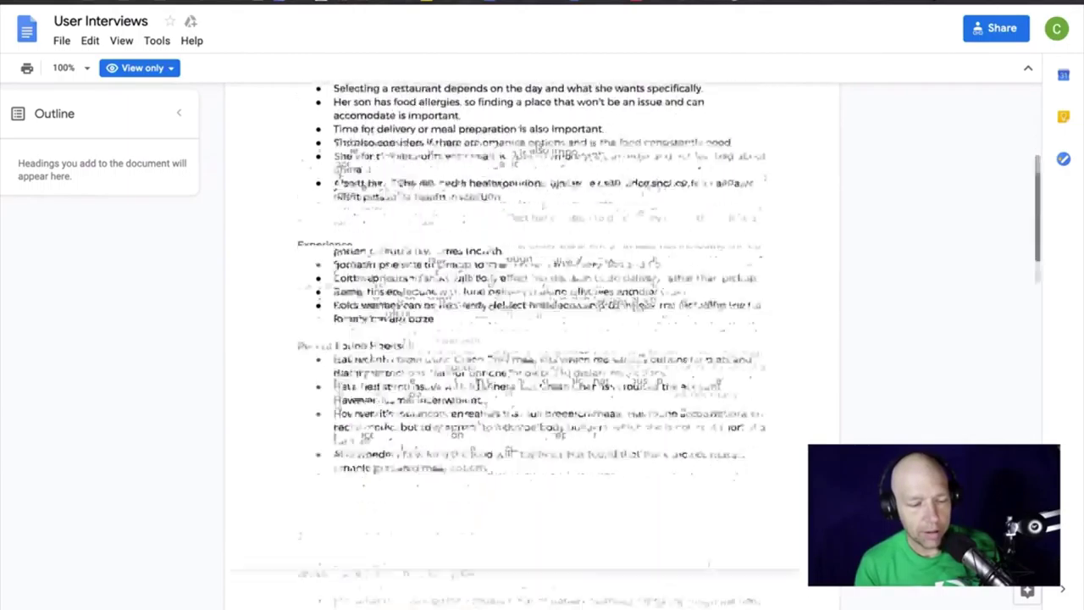
pyautogui.scroll(-5, 478, 385)
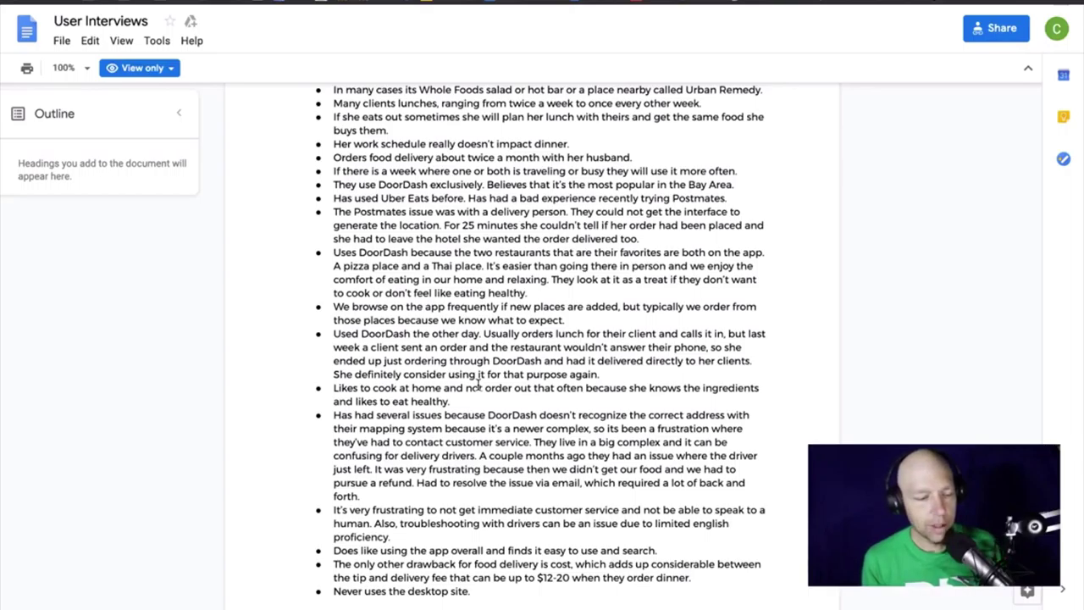
pyautogui.scroll(2, 479, 386)
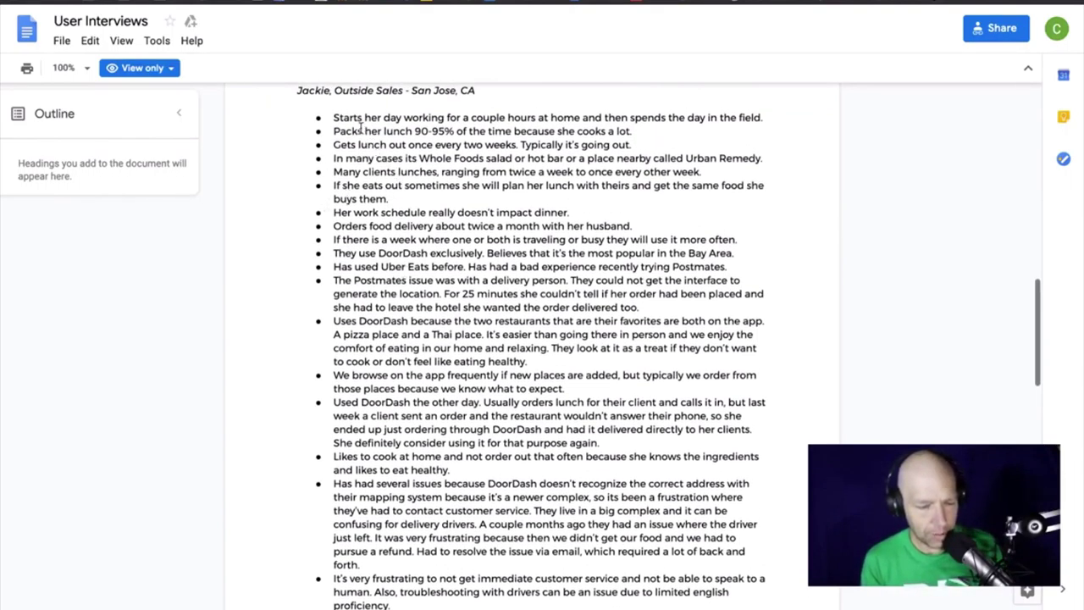
pyautogui.moveTo(365, 132); pyautogui.dragTo(447, 197)
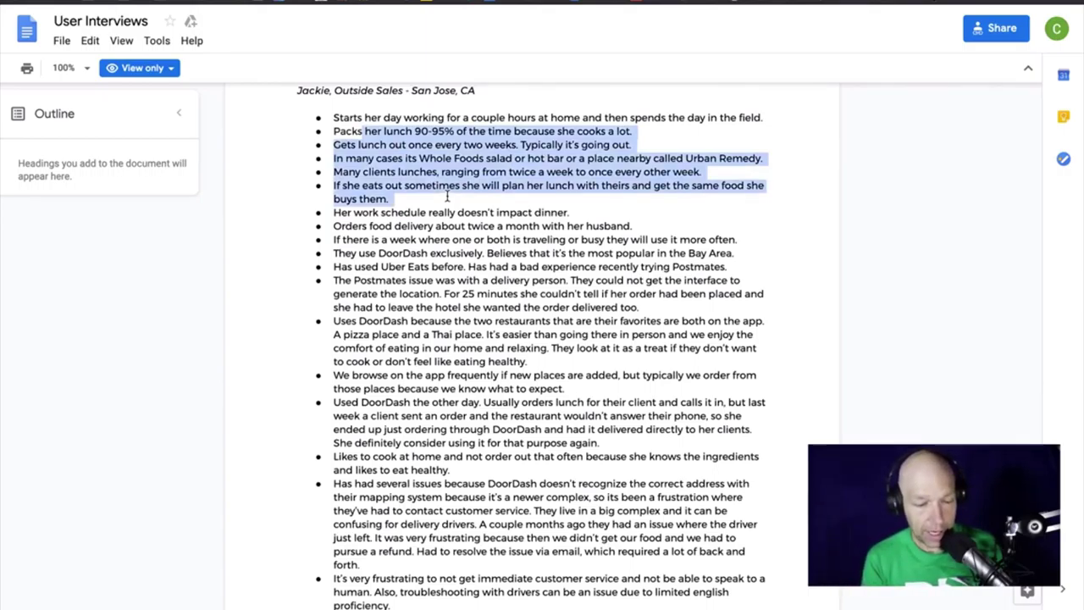
pyautogui.click(459, 146)
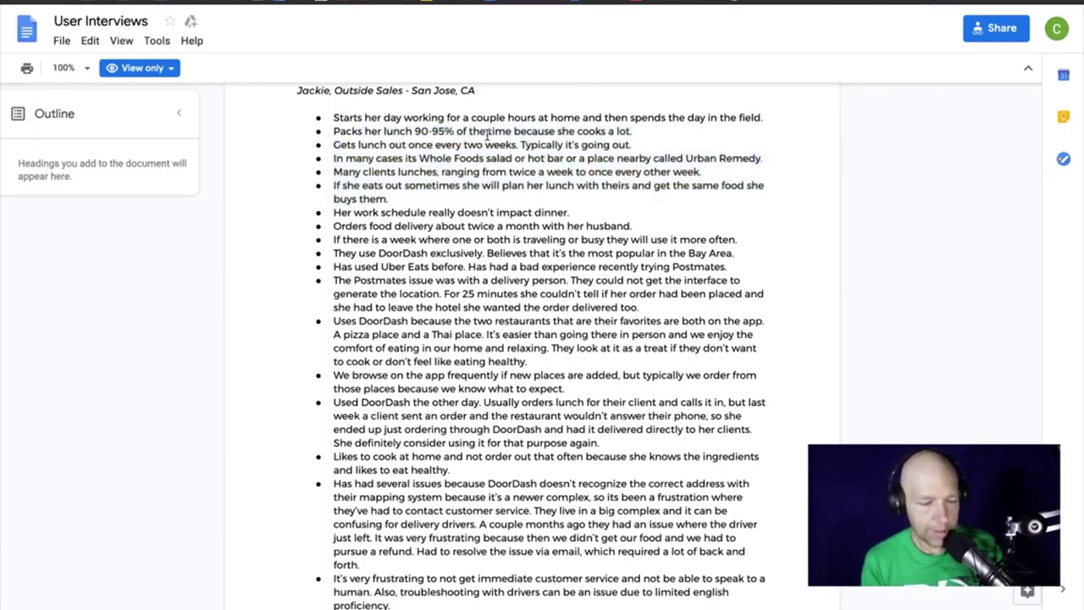
pyautogui.doubleClick(481, 145)
pyautogui.tripleClick(483, 145)
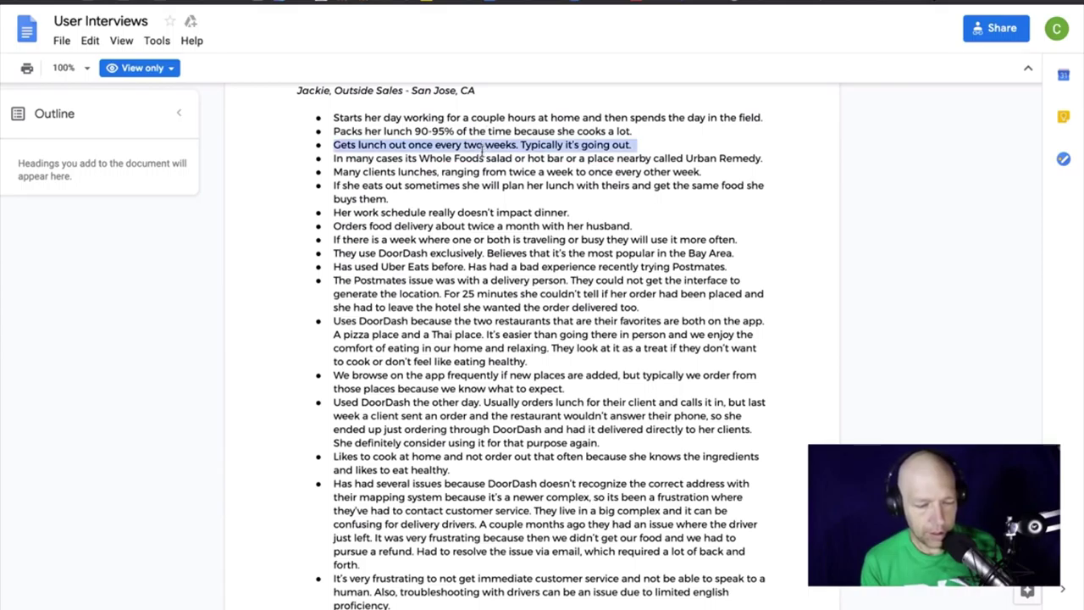
pyautogui.tripleClick(481, 160)
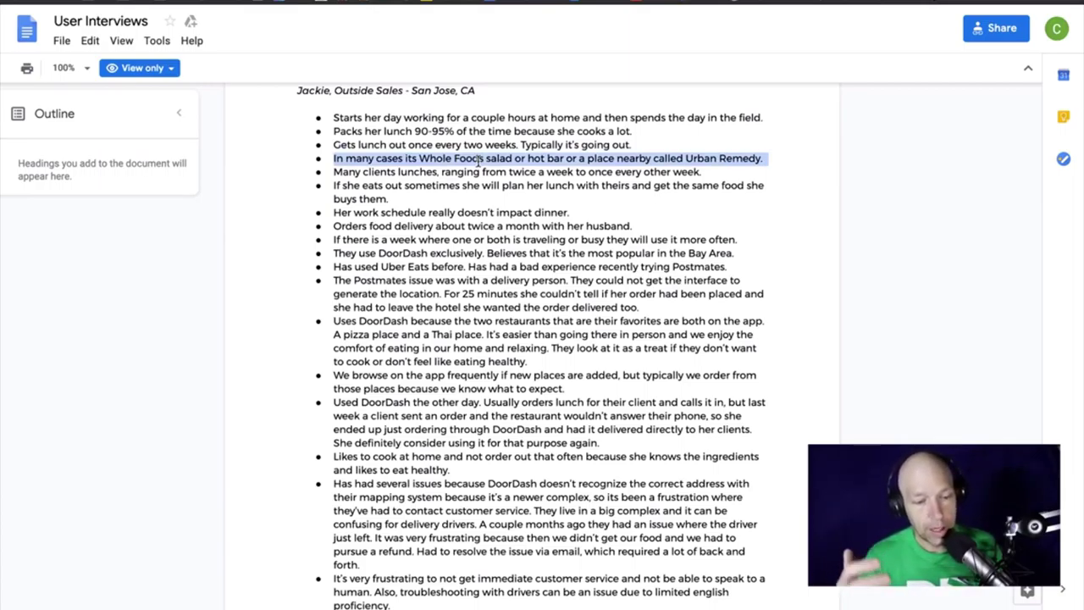
pyautogui.tripleClick(484, 172)
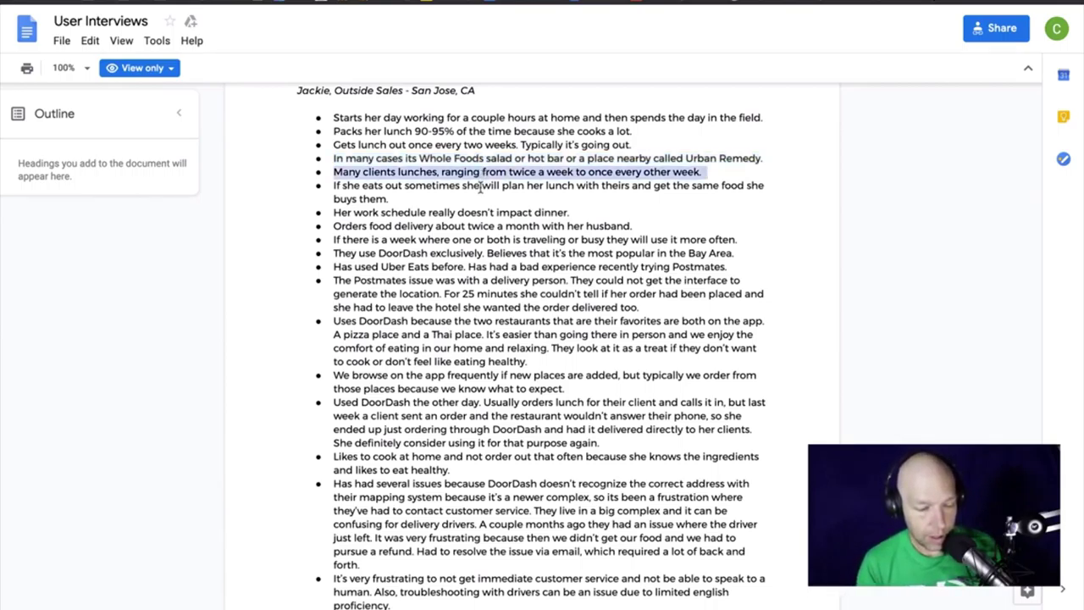
pyautogui.click(480, 190)
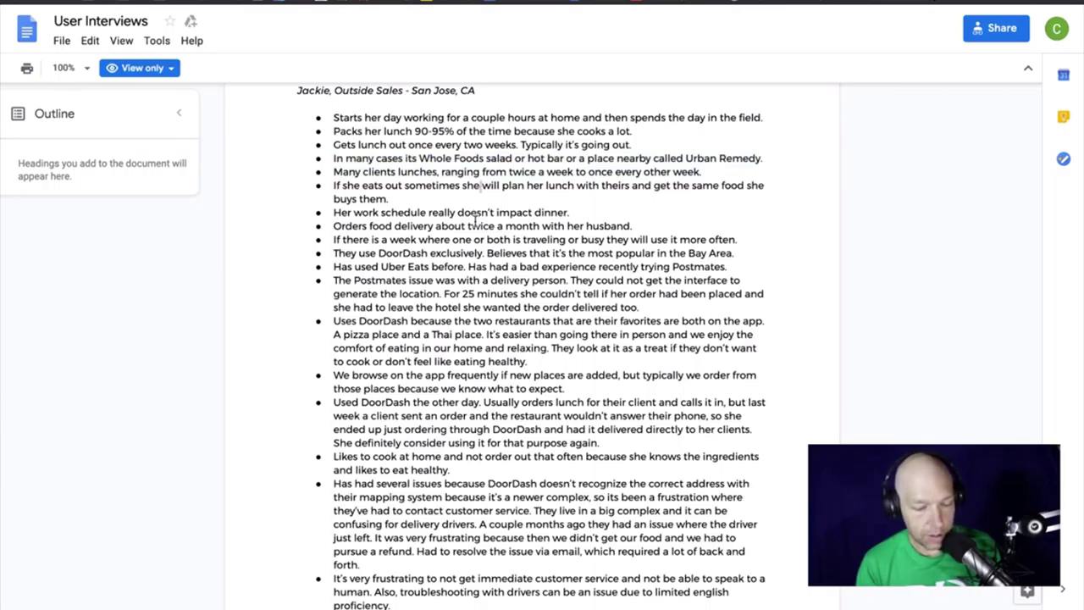
pyautogui.tripleClick(477, 213)
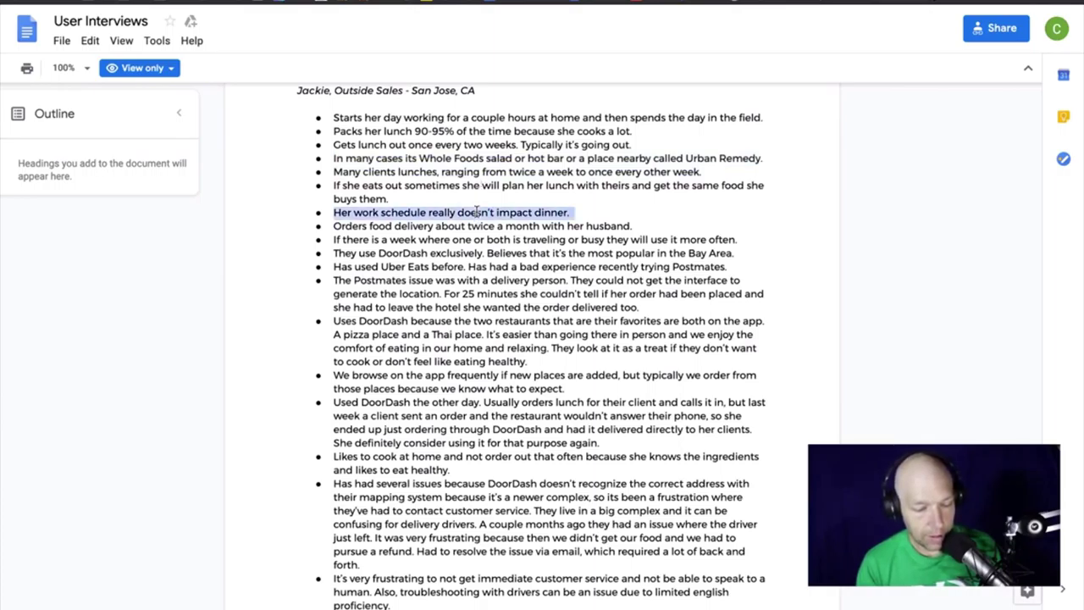
pyautogui.tripleClick(475, 226)
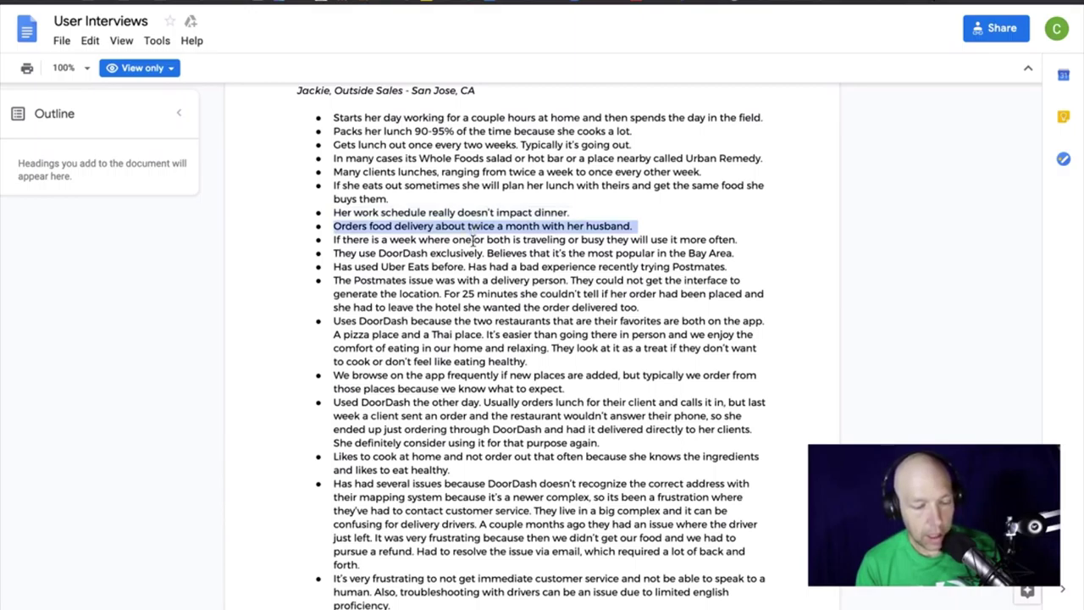
pyautogui.tripleClick(468, 255)
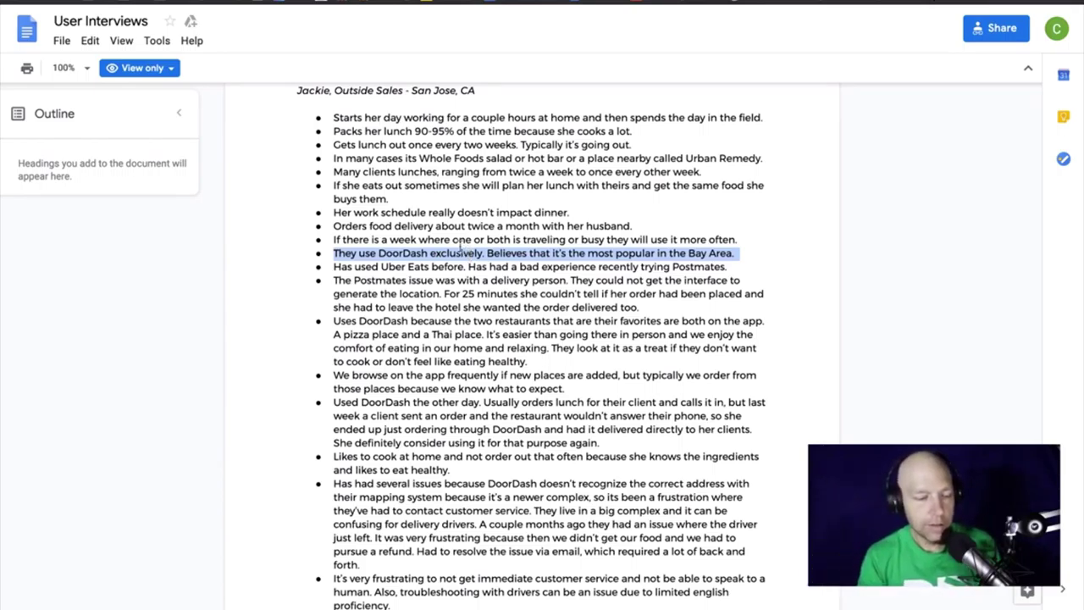
pyautogui.moveTo(438, 586)
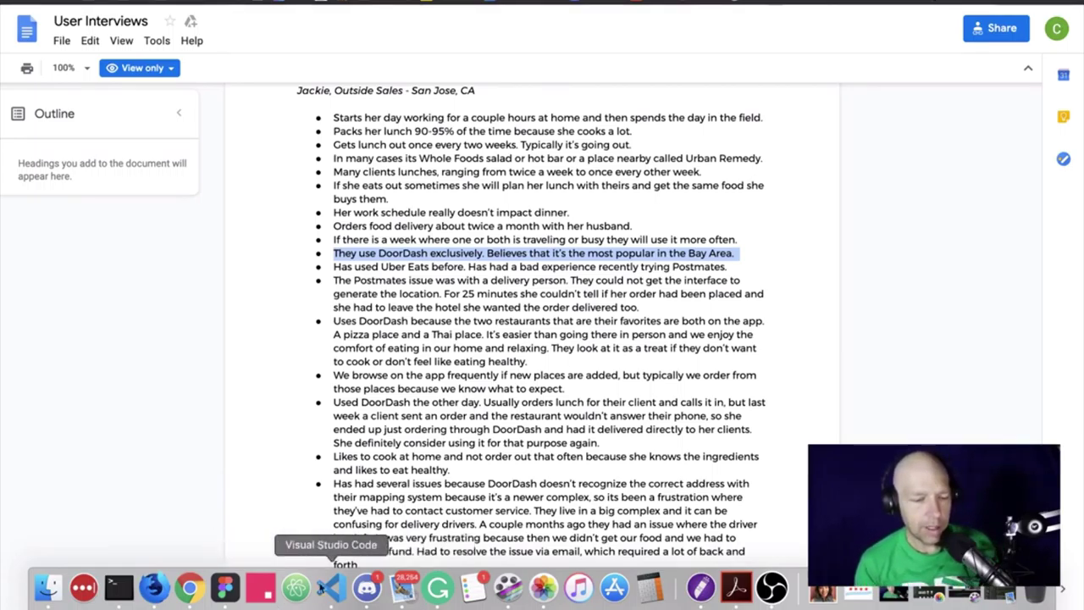
pyautogui.scroll(3, 624, 317)
# Scroll back up the User Interviews notes to the Date and Exercise header lines.
pyautogui.scroll(-6, 627, 320)
pyautogui.scroll(-8, 626, 320)
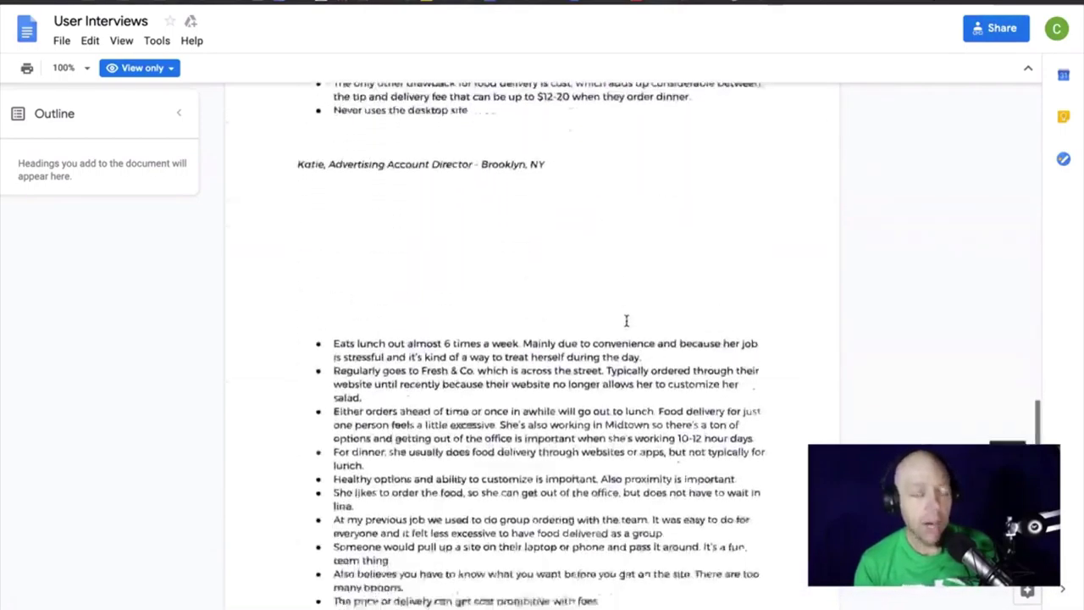
pyautogui.scroll(4, 627, 320)
pyautogui.scroll(1, 627, 320)
pyautogui.scroll(-5, 627, 320)
pyautogui.scroll(4, 627, 320)
pyautogui.scroll(2, 627, 320)
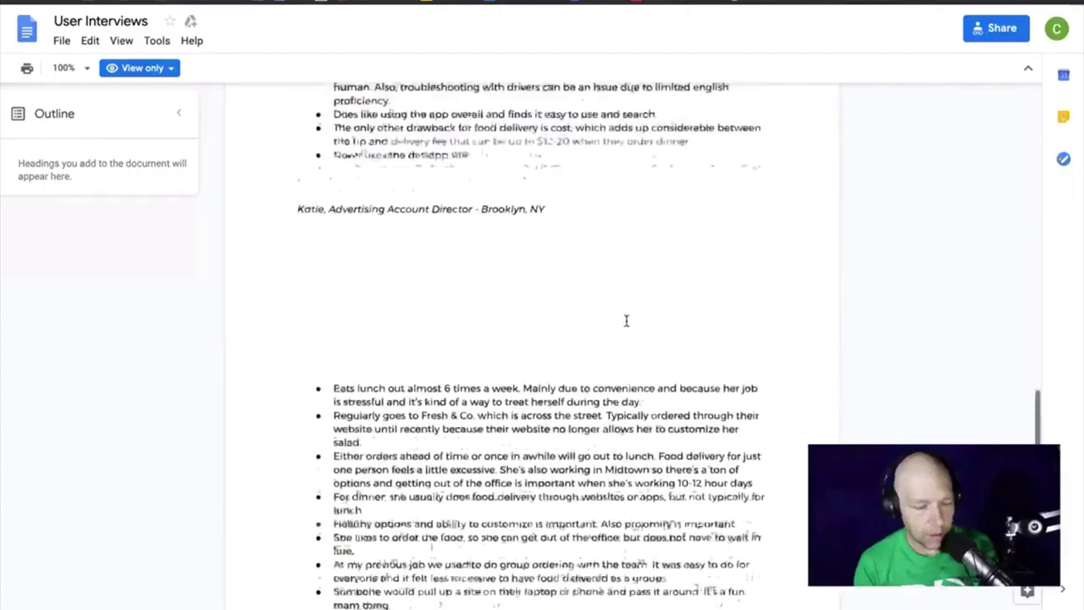
pyautogui.scroll(-10, 627, 320)
pyautogui.scroll(4, 627, 320)
pyautogui.scroll(5, 627, 320)
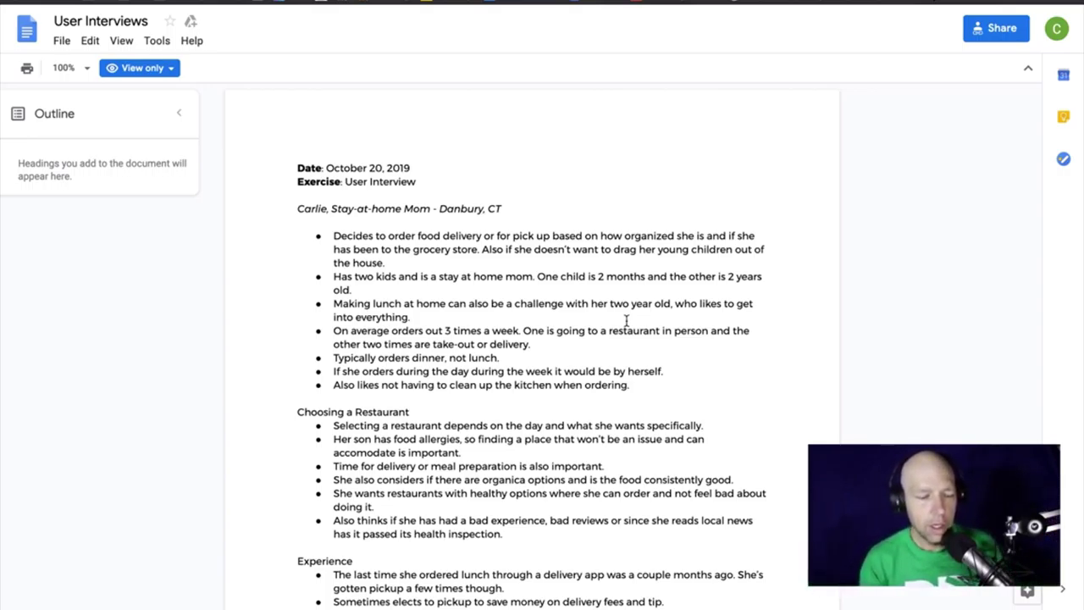
pyautogui.scroll(-1, 593, 568)
pyautogui.scroll(1, 588, 571)
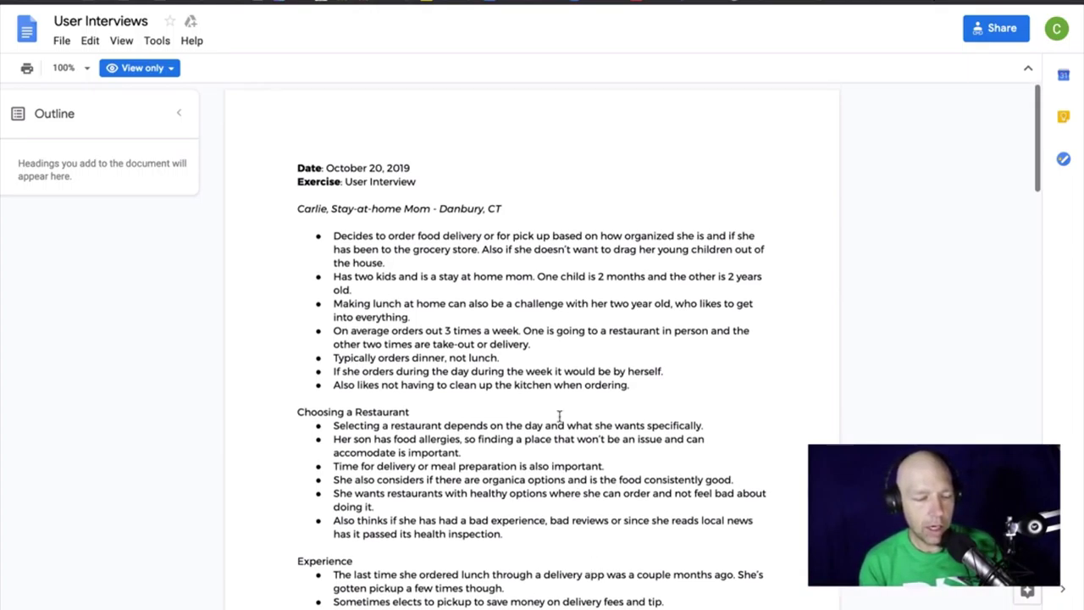
pyautogui.scroll(-4, 555, 405)
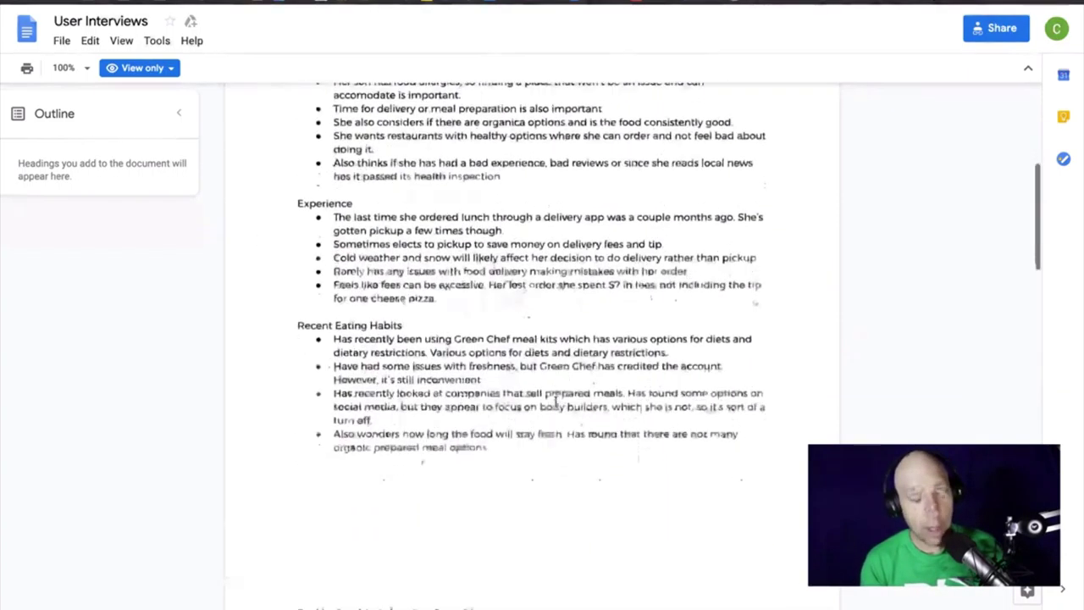
pyautogui.scroll(-6, 556, 403)
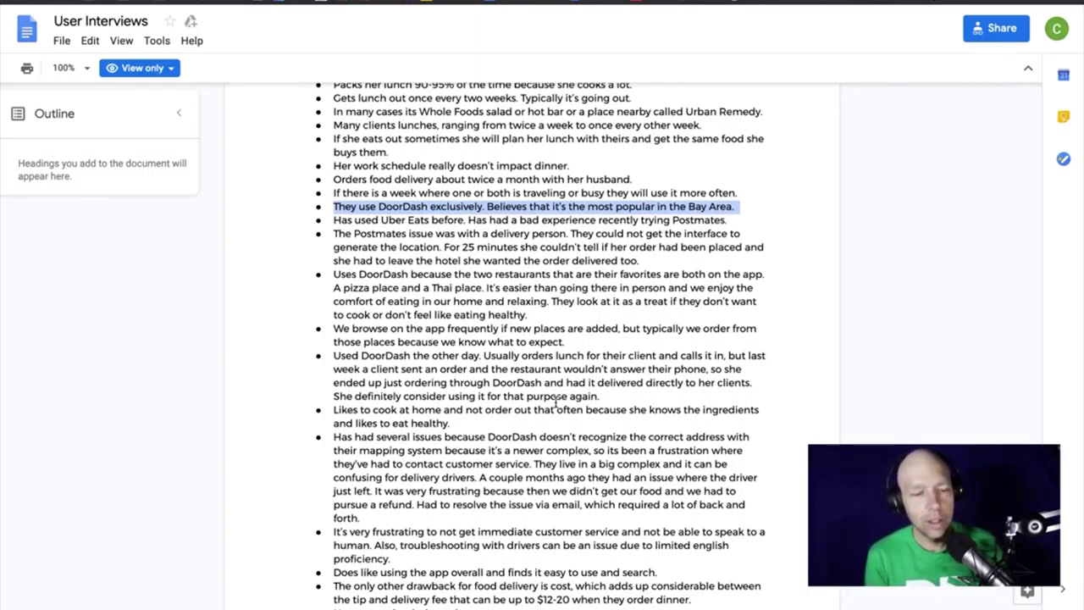
pyautogui.scroll(15, 555, 405)
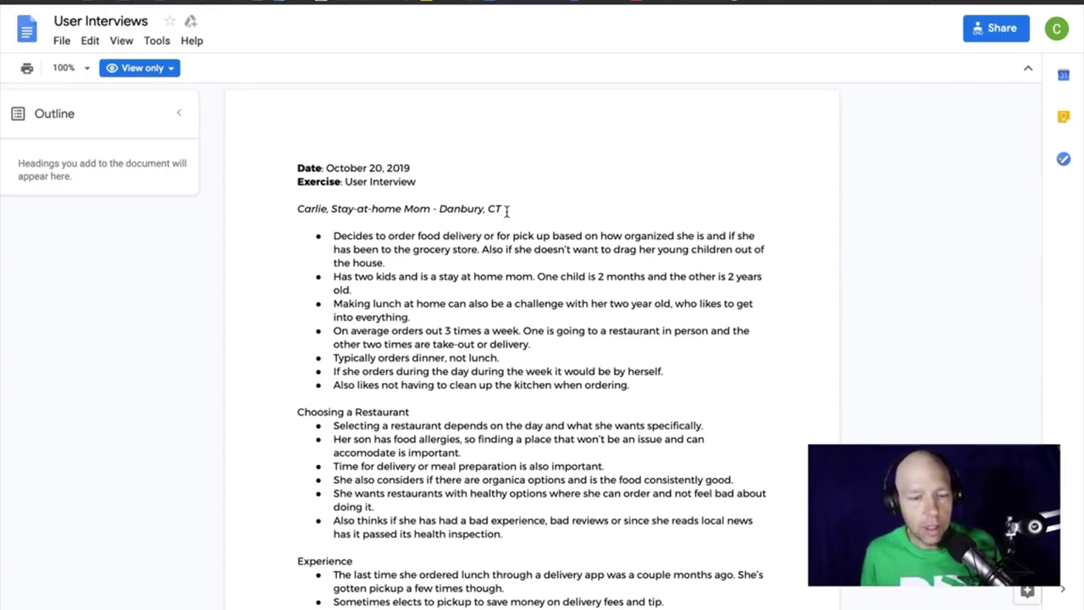
# Switch to the Figma Affinity Map file, then to the Miro Affinity mapping board in Chrome.
pyautogui.hotkey('ctrl', 'Right')
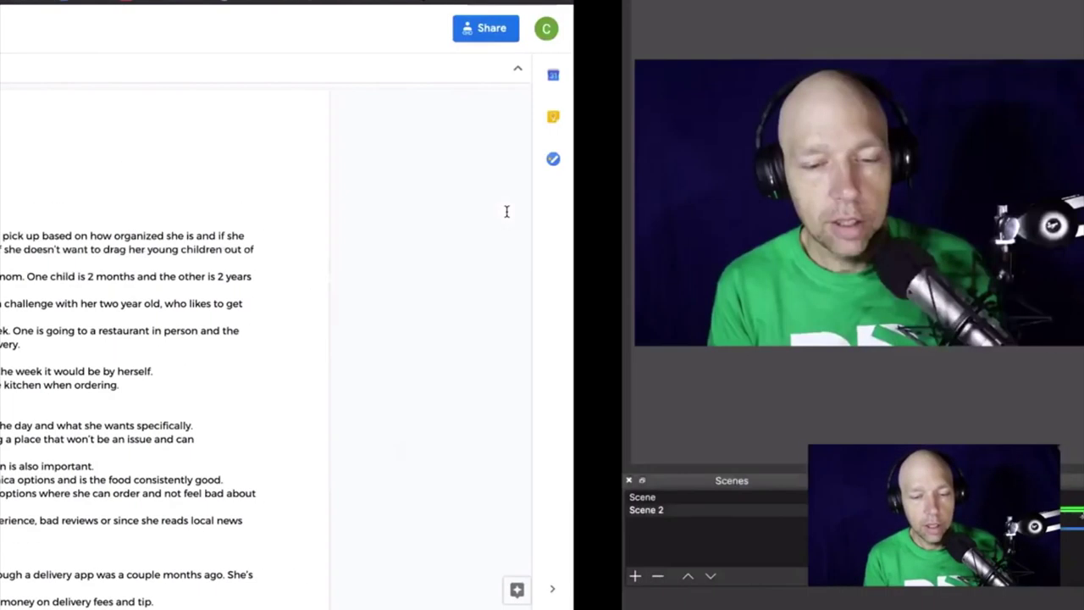
pyautogui.hotkey('ctrl', 'Left')
pyautogui.hotkey('ctrl', 'Down')
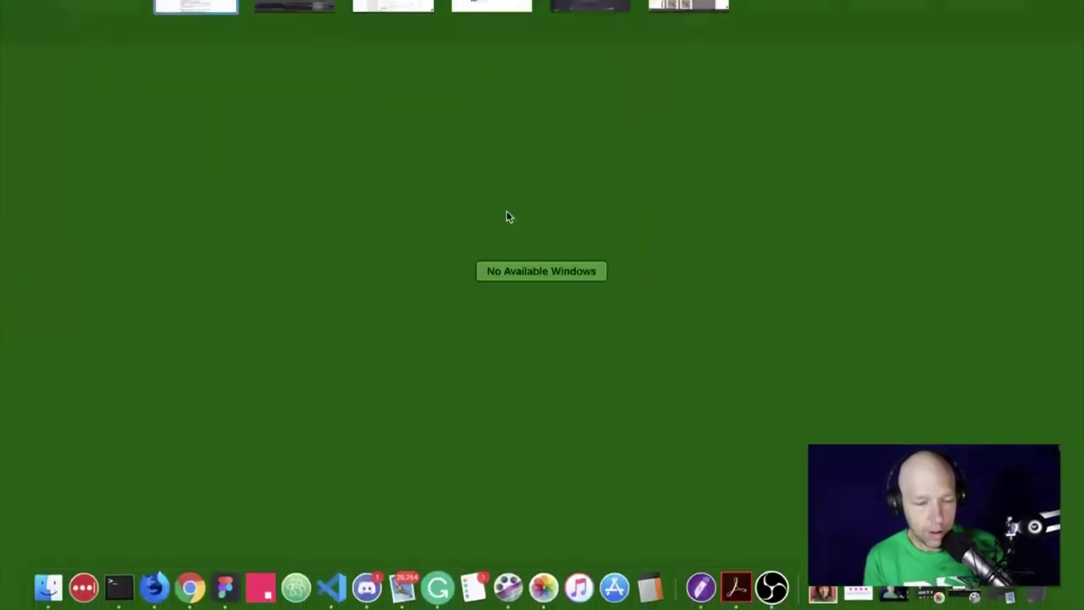
pyautogui.click(390, 10)
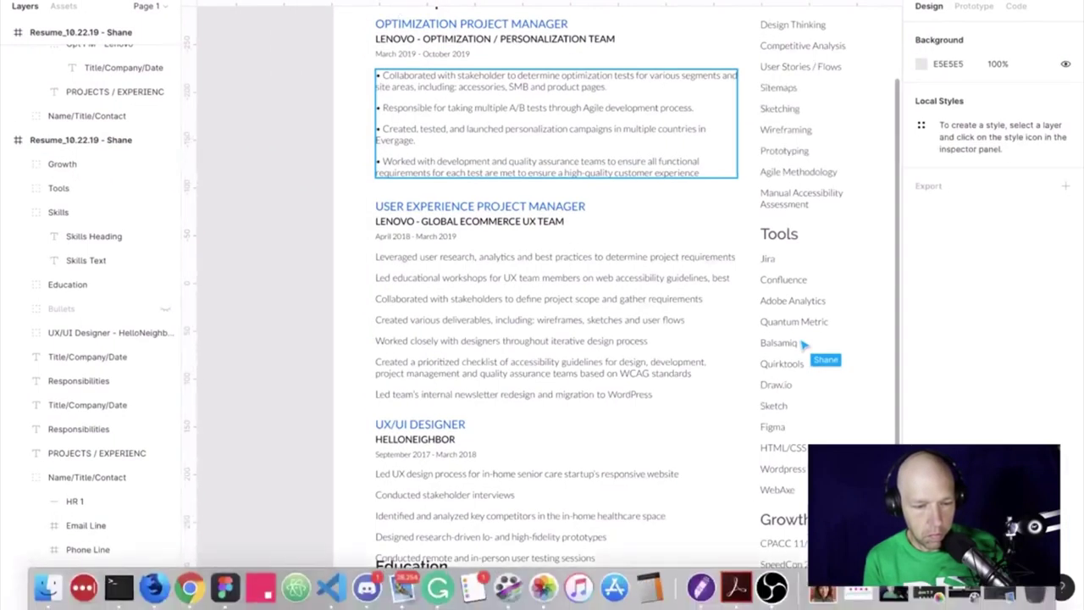
pyautogui.hotkey('ctrl', 'Tab')
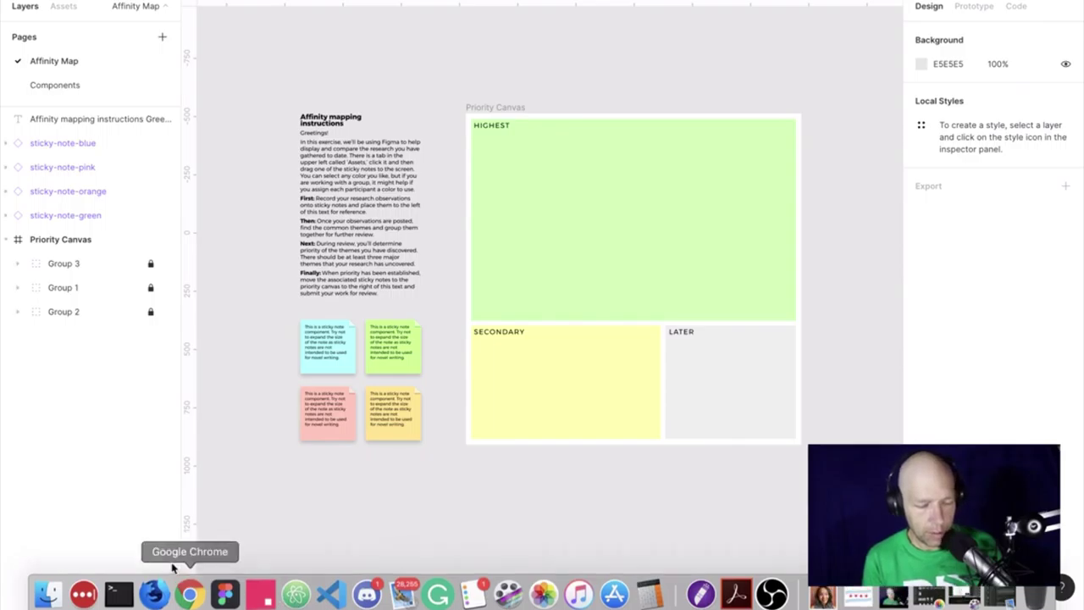
pyautogui.click(189, 588)
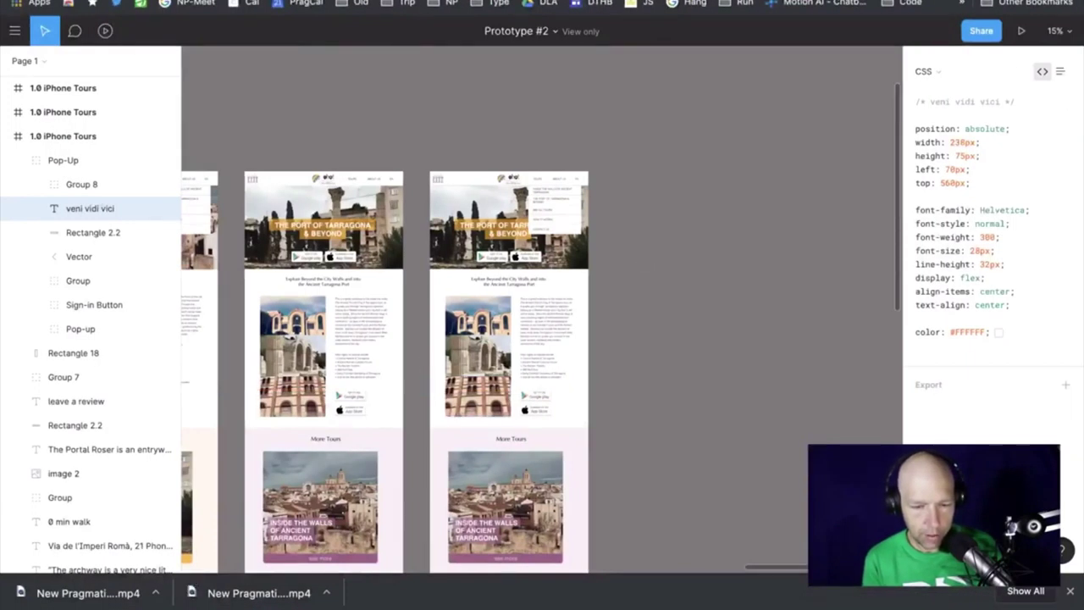
pyautogui.hotkey('ctrl', 'Tab')
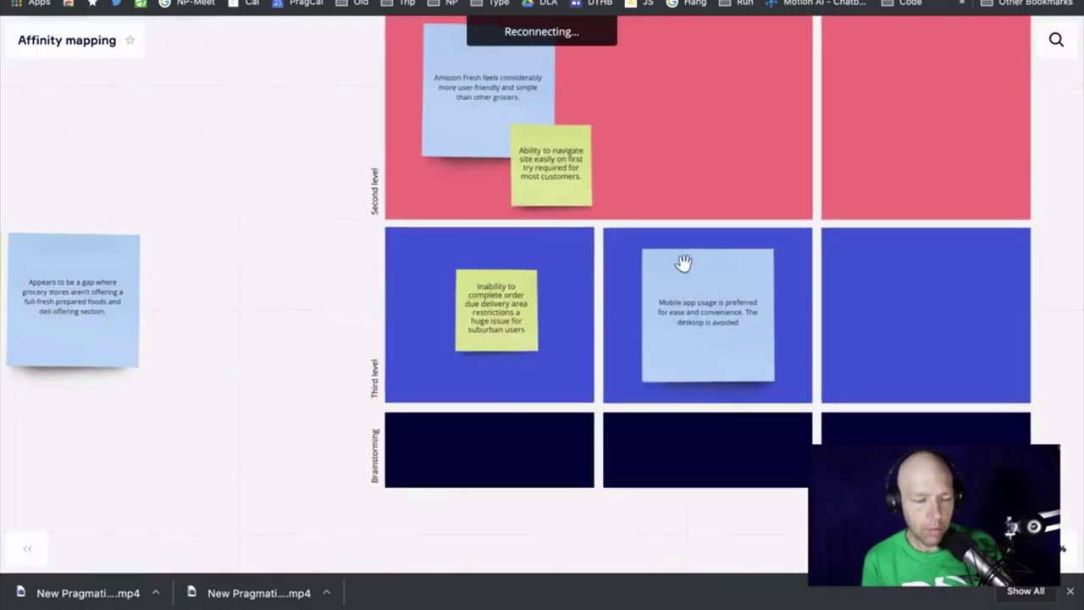
pyautogui.scroll(5, 684, 263)
pyautogui.scroll(-10, 683, 263)
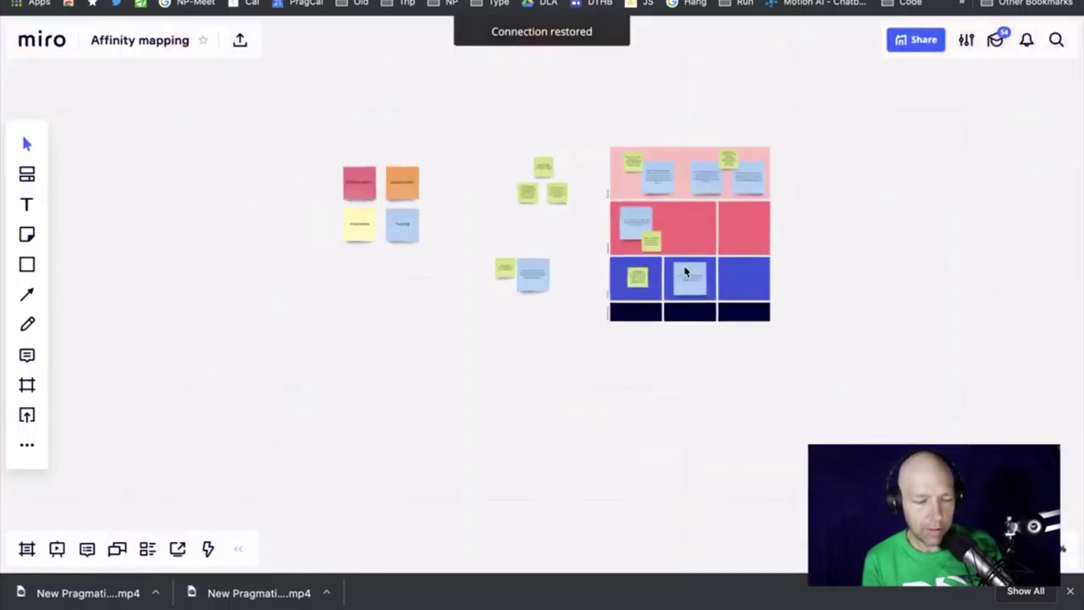
pyautogui.moveTo(610, 254); pyautogui.dragTo(573, 252)
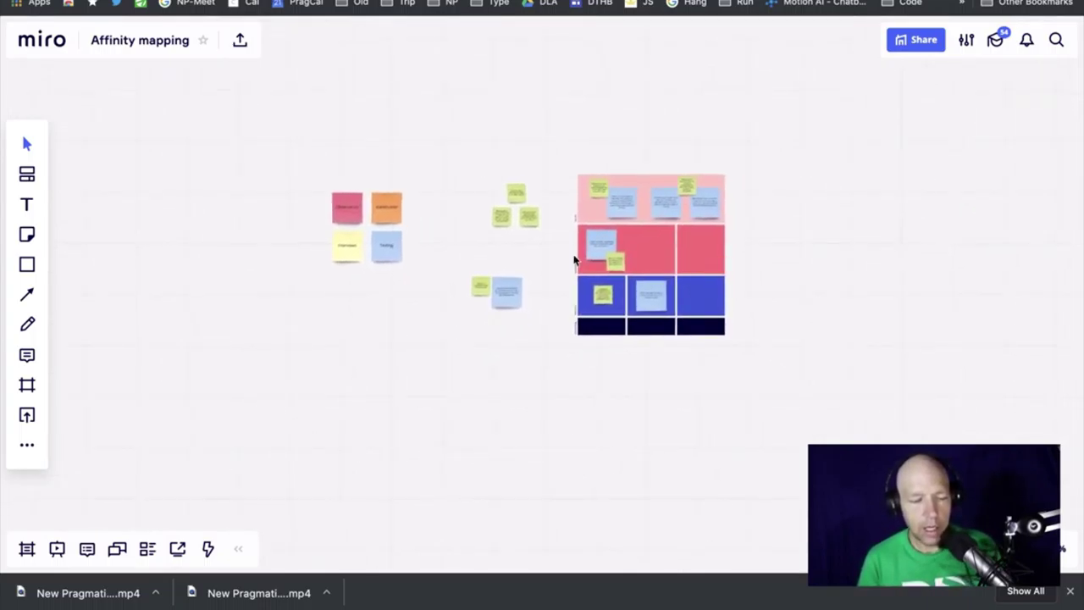
pyautogui.scroll(10, 346, 239)
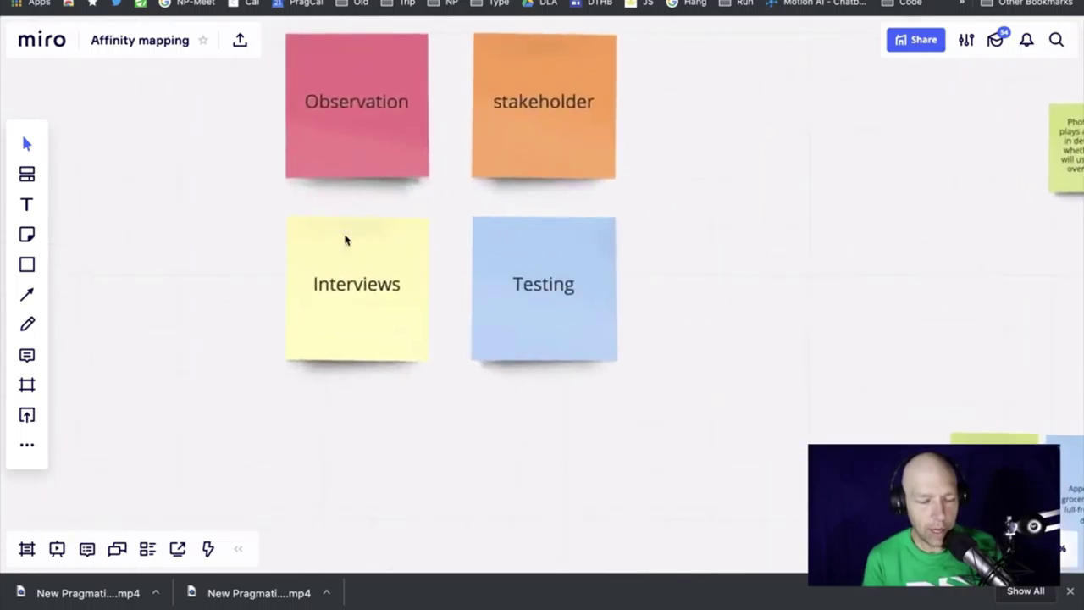
pyautogui.scroll(3, 345, 240)
pyautogui.scroll(-2, 344, 237)
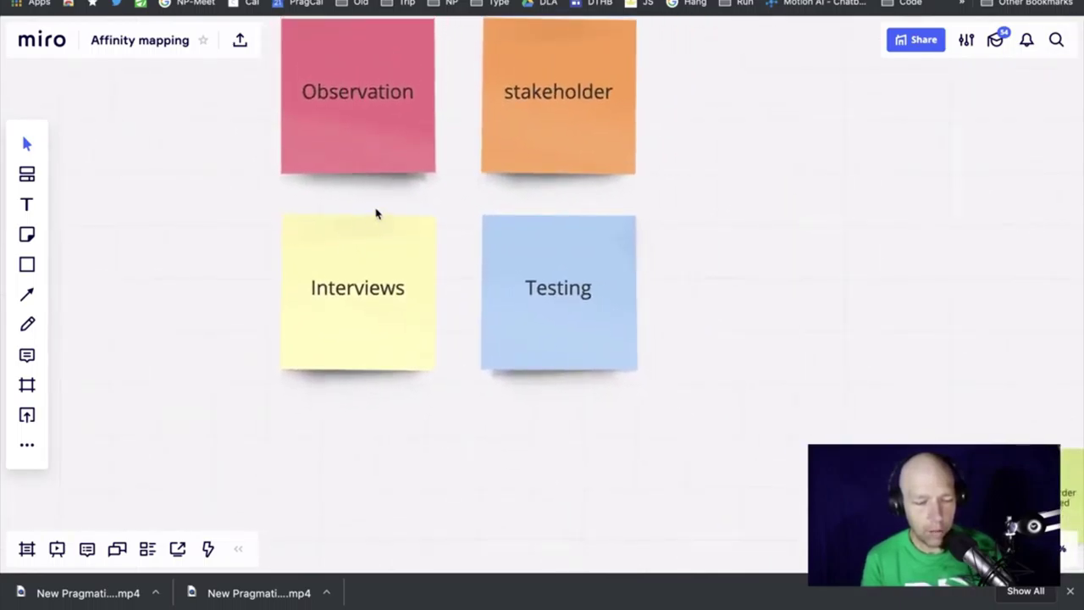
pyautogui.moveTo(377, 213); pyautogui.dragTo(462, 318)
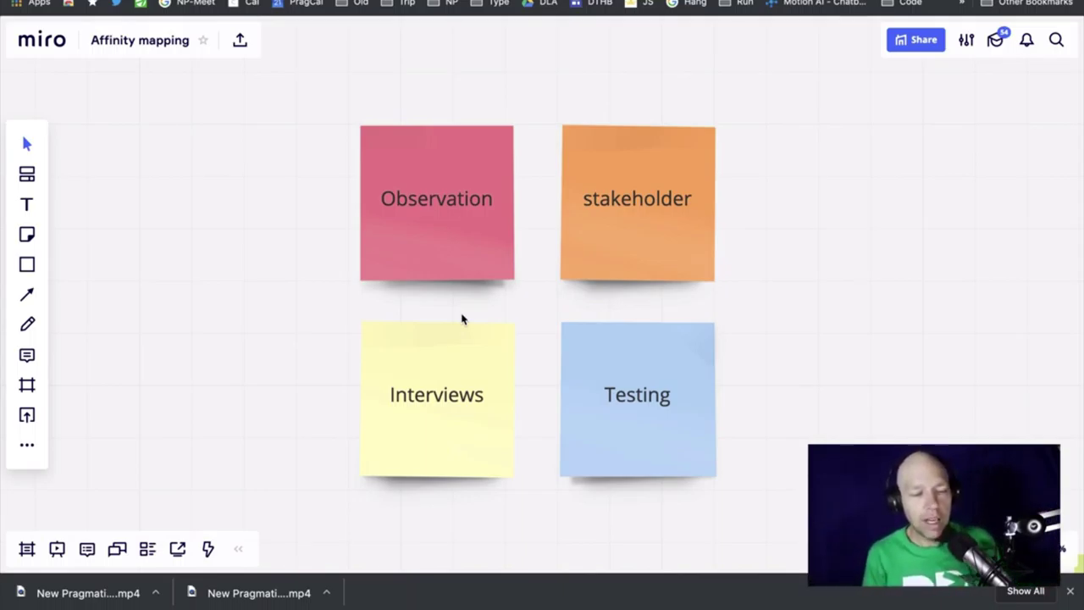
pyautogui.scroll(-3, 462, 319)
pyautogui.scroll(-2, 461, 319)
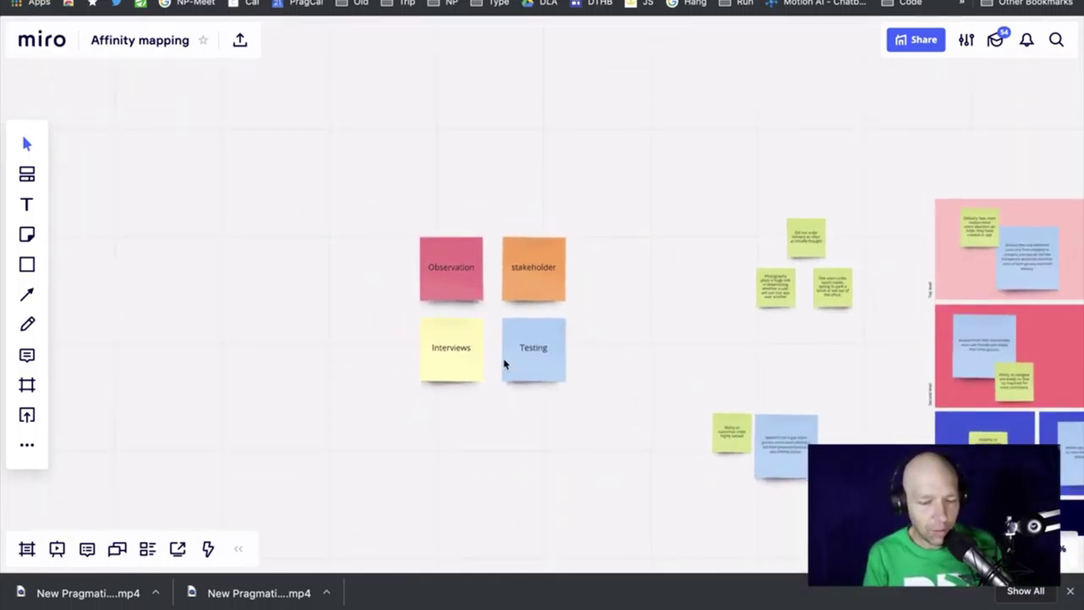
pyautogui.moveTo(629, 363); pyautogui.dragTo(388, 293)
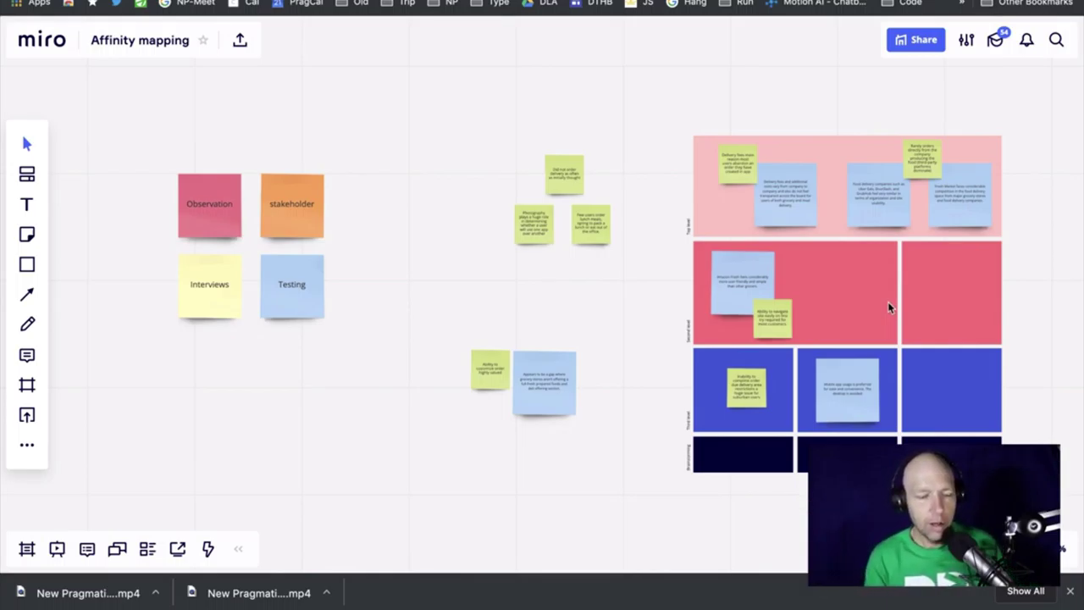
pyautogui.click(830, 150)
pyautogui.moveTo(830, 150); pyautogui.dragTo(497, 28)
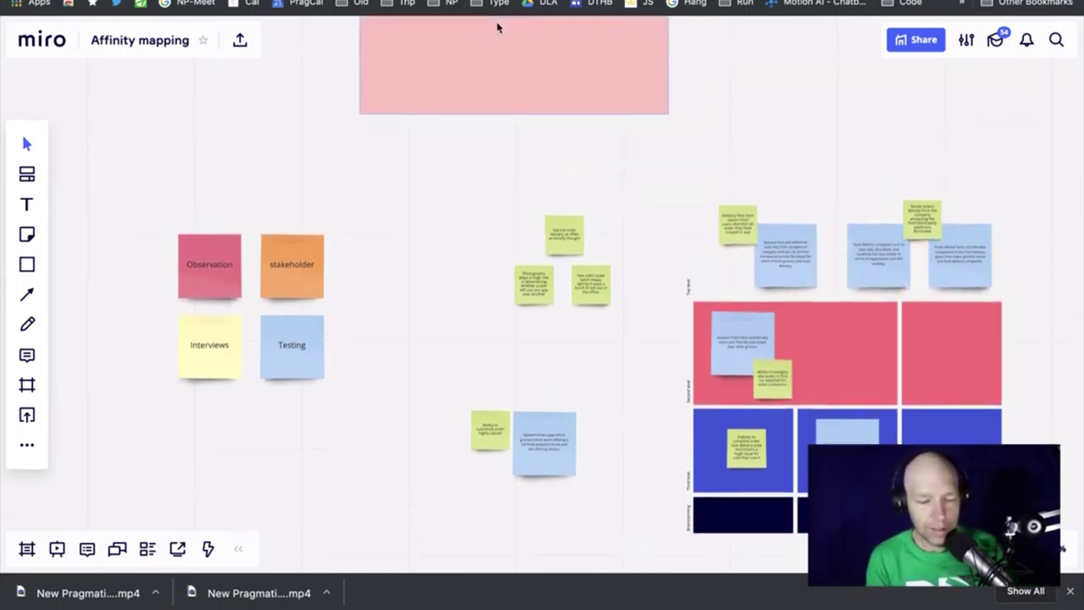
pyautogui.hotkey('ctrl', 'z')
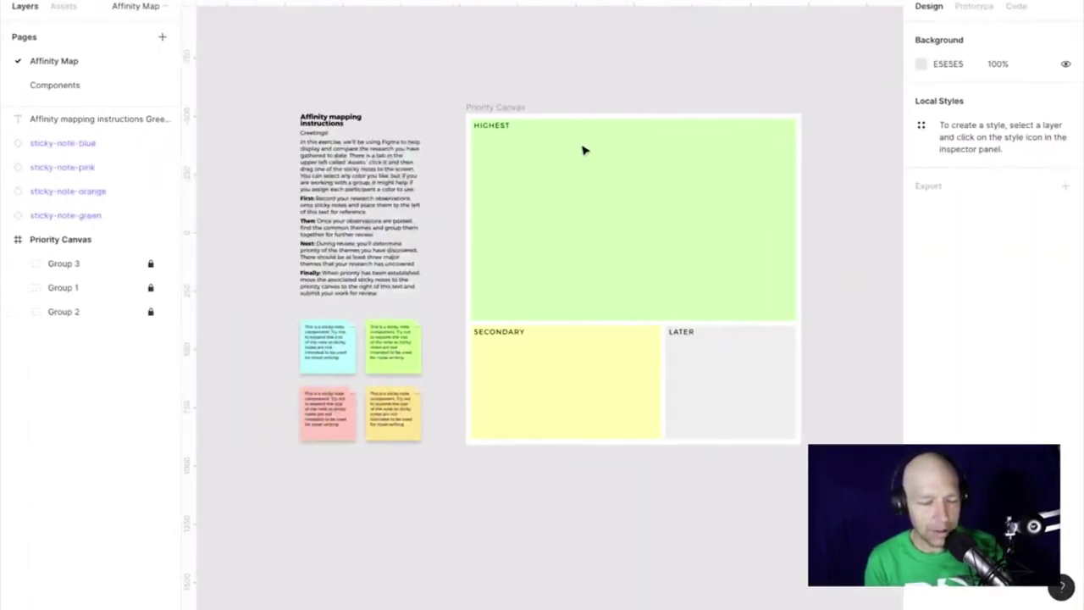
pyautogui.click(495, 109)
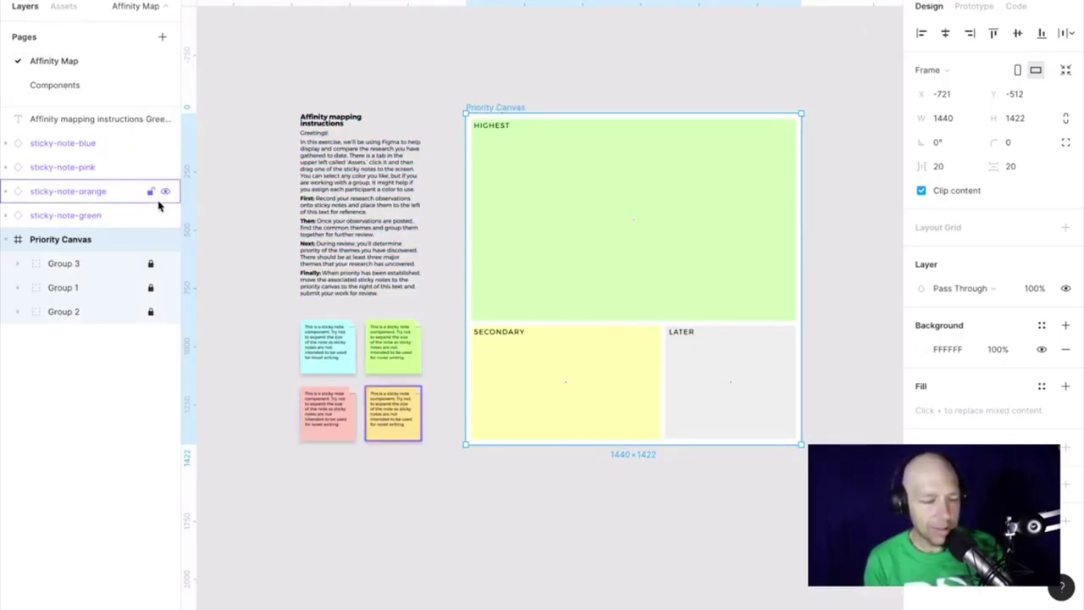
pyautogui.moveTo(388, 356); pyautogui.dragTo(516, 377)
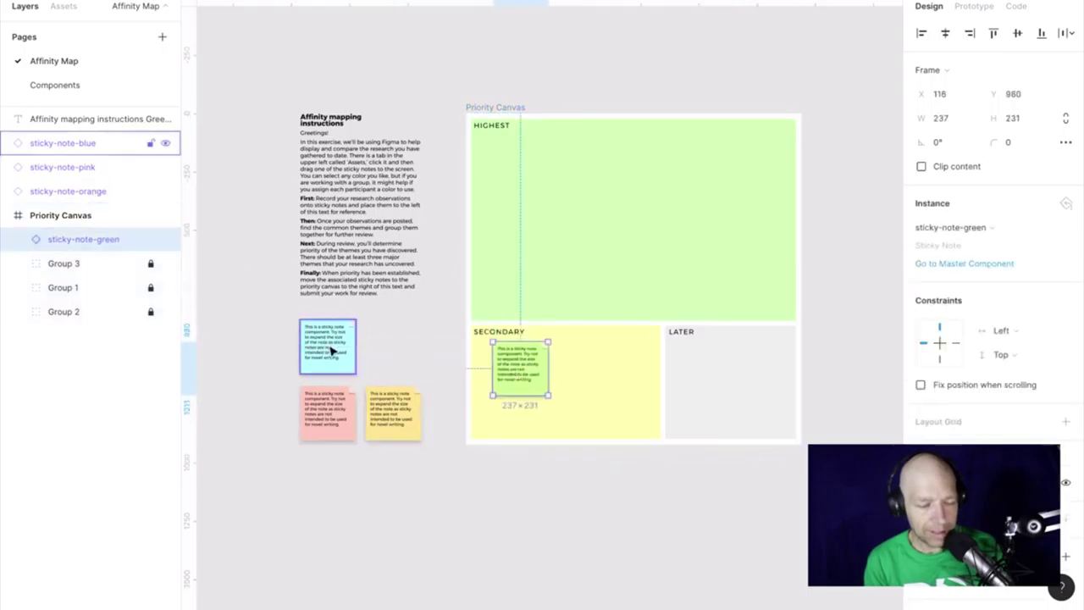
pyautogui.moveTo(331, 350); pyautogui.dragTo(550, 227)
pyautogui.moveTo(394, 423); pyautogui.dragTo(704, 296)
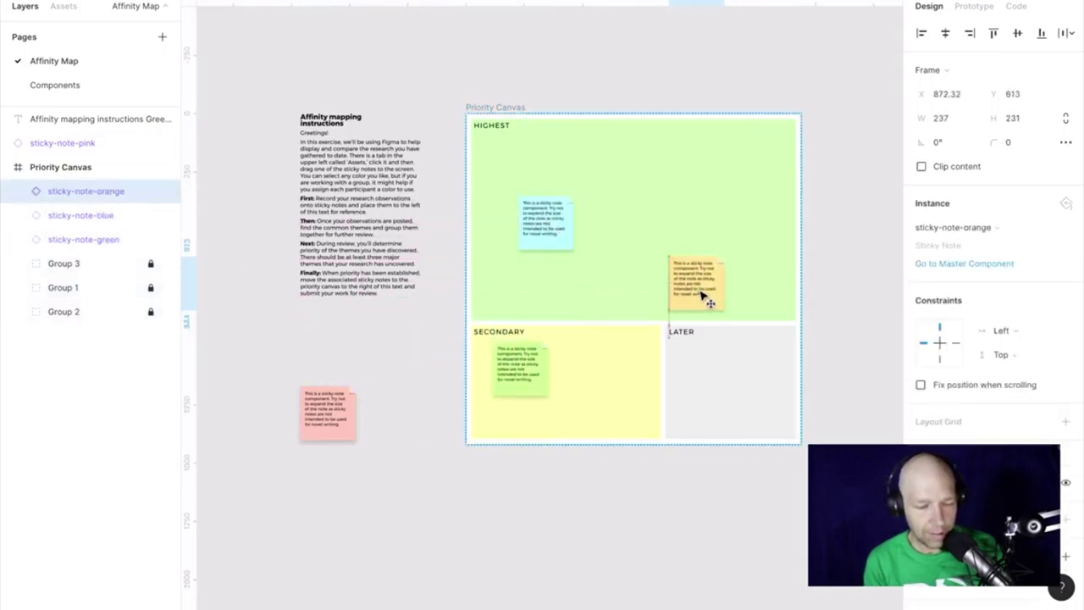
pyautogui.moveTo(308, 423); pyautogui.dragTo(757, 394)
pyautogui.hotkey('ctrl', 'z')
pyautogui.hotkey('ctrl', 'z')
pyautogui.hotkey('ctrl', 'z')
pyautogui.hotkey('ctrl', 'z')
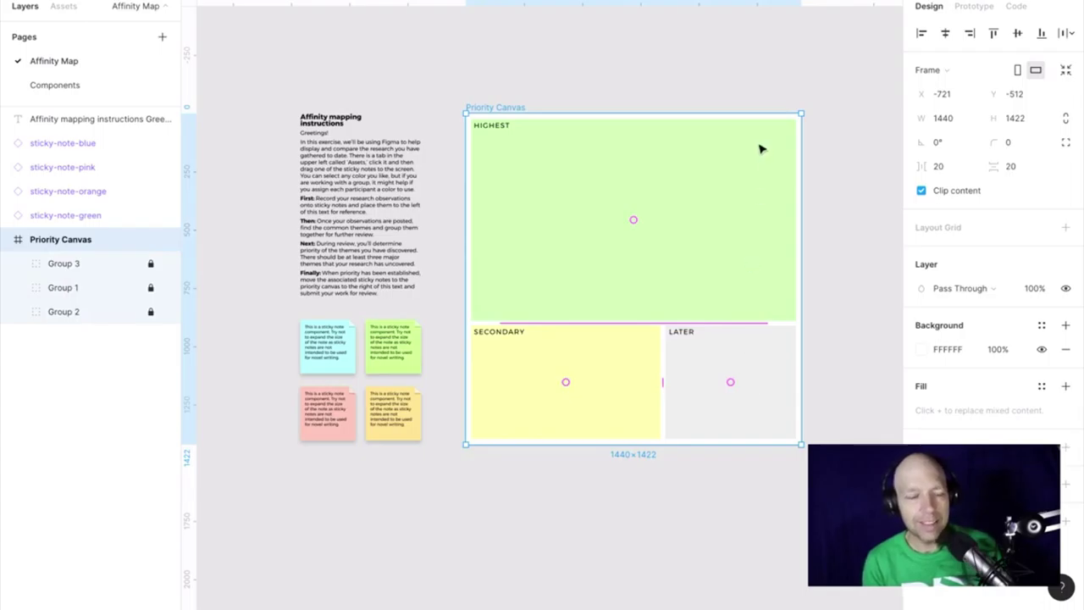
pyautogui.click(726, 72)
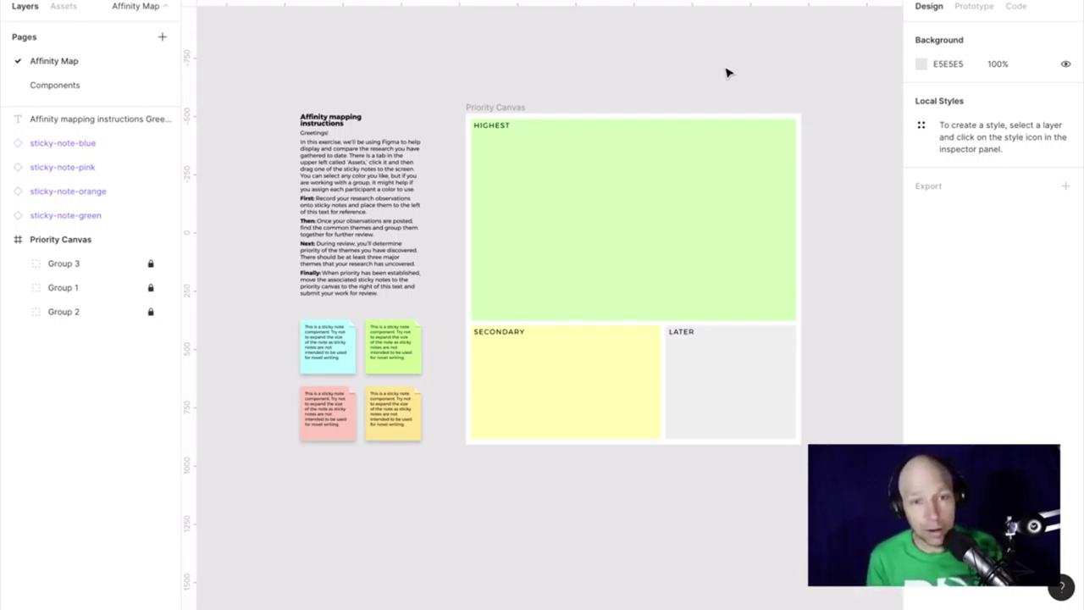
pyautogui.hotkey('ctrl', 'Right')
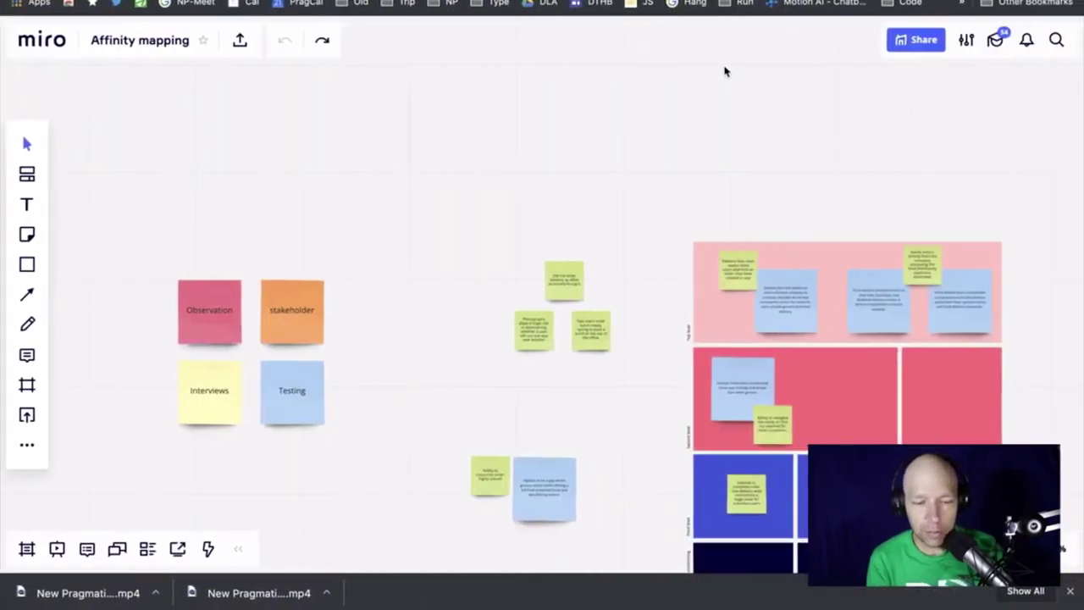
pyautogui.scroll(-3, 702, 165)
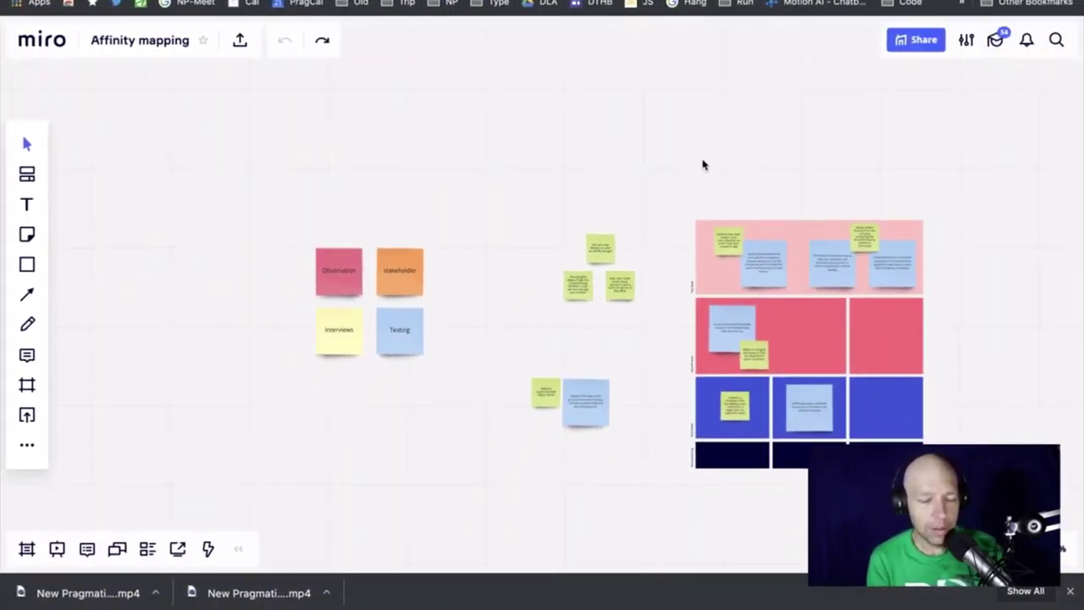
pyautogui.scroll(-3, 702, 164)
pyautogui.scroll(2, 632, 93)
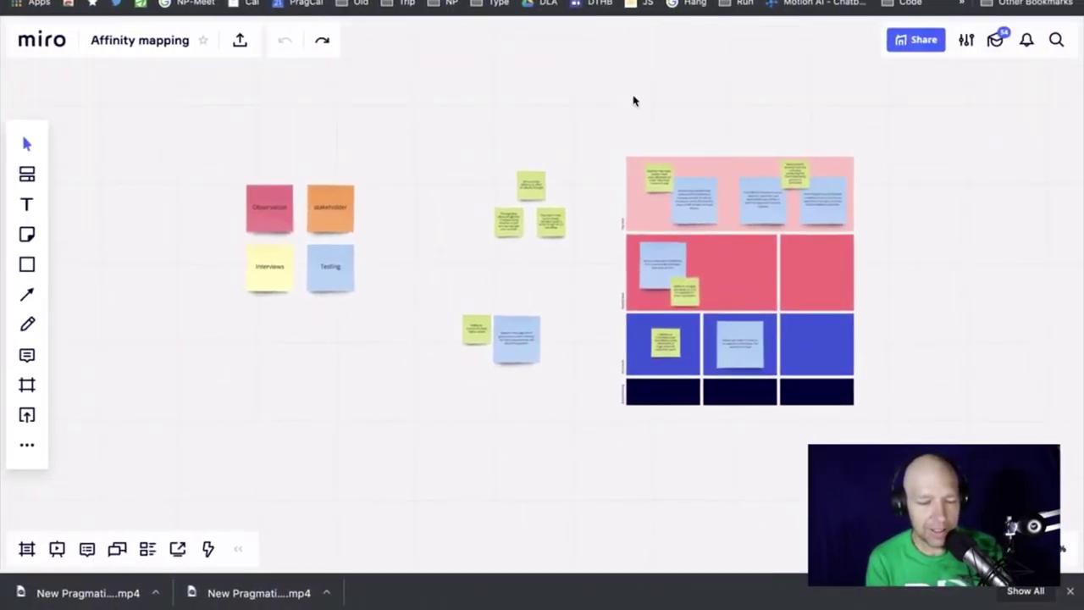
pyautogui.hotkey('ctrl', 'Left')
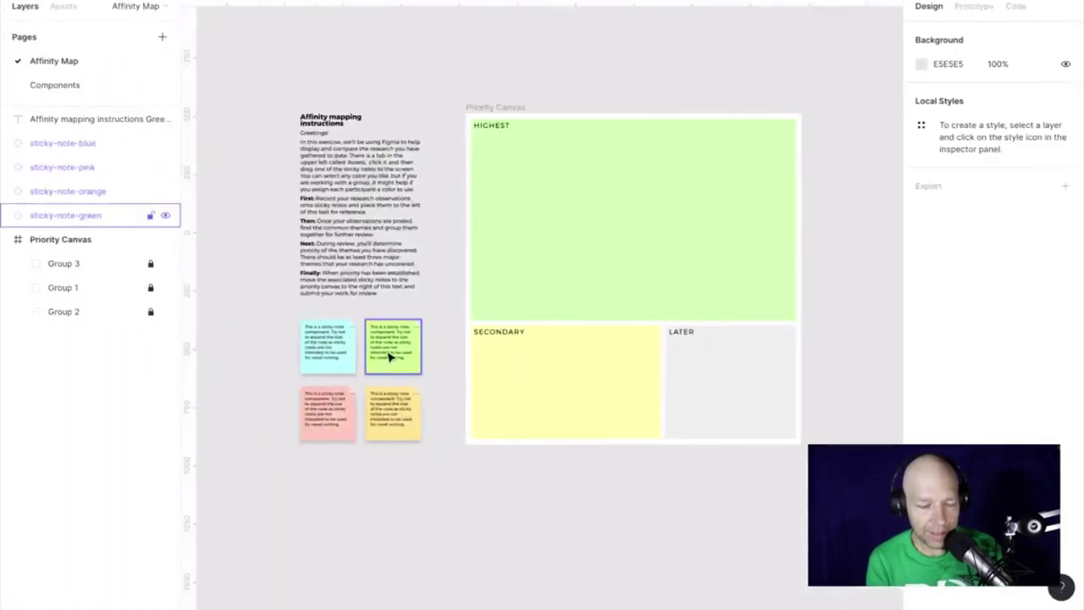
pyautogui.click(389, 356)
pyautogui.hotkey('ctrl', 'Right')
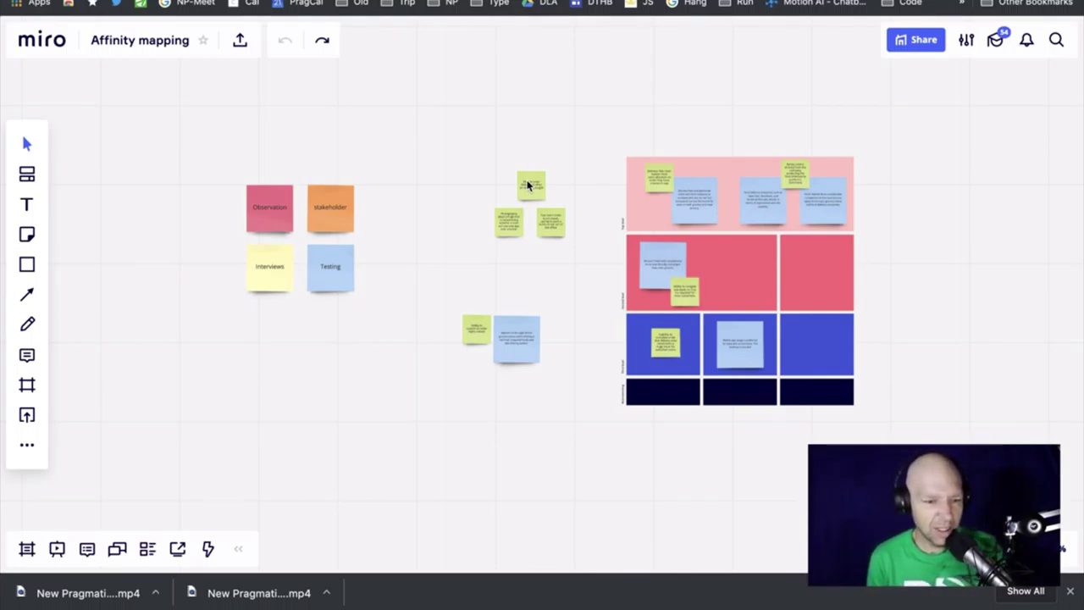
pyautogui.hotkey('ctrl', 'Right')
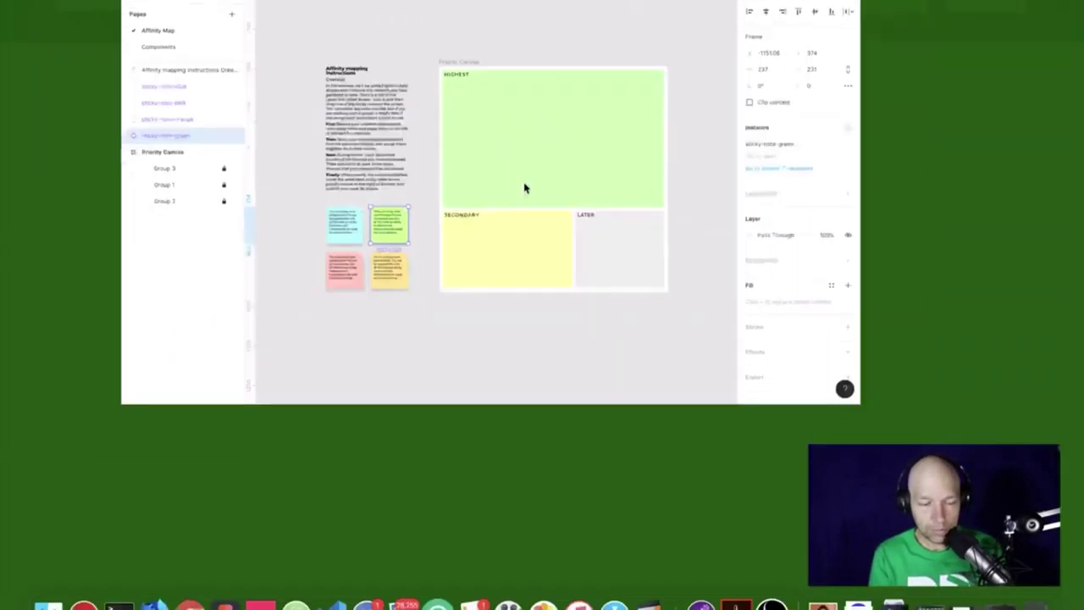
# Reorder the desktop spaces in Mission Control and return to the User Interviews desktop.
pyautogui.hotkey('ctrl', 'Up')
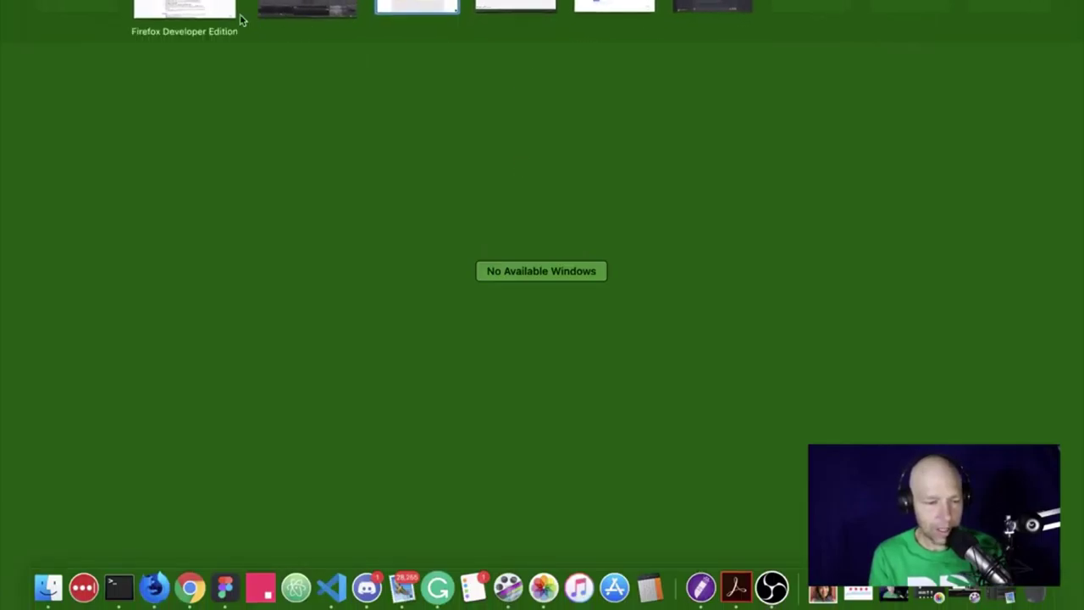
pyautogui.moveTo(233, 9); pyautogui.dragTo(419, 20)
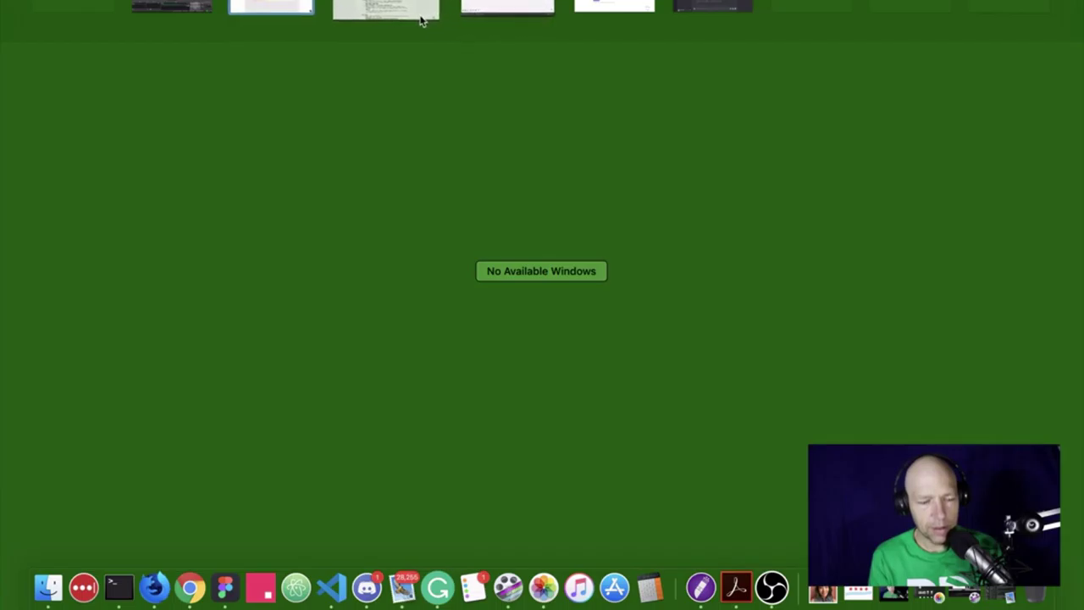
pyautogui.click(419, 20)
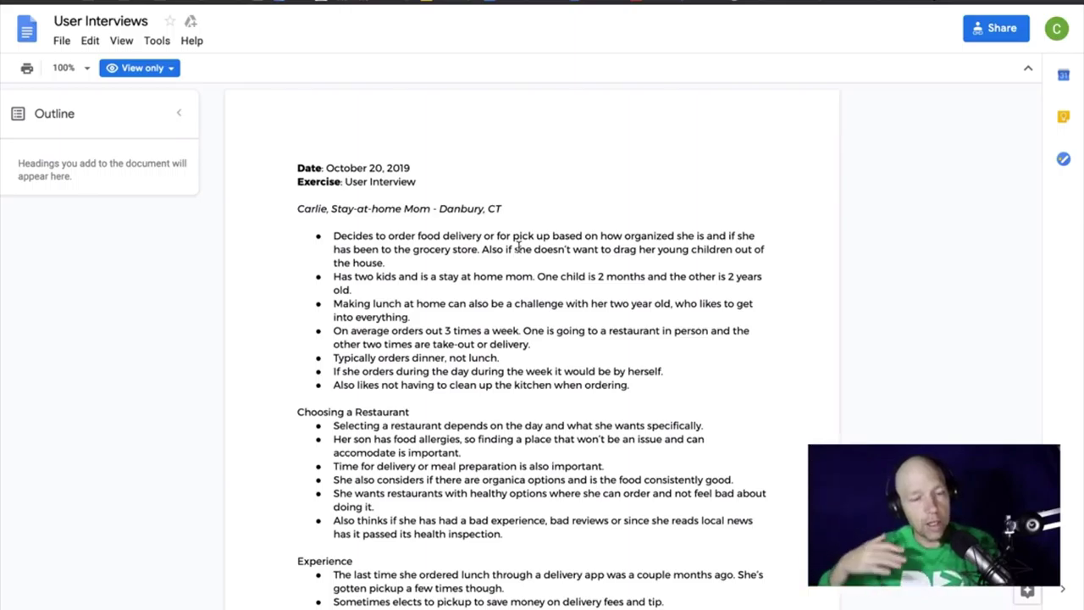
pyautogui.scroll(-15, 540, 386)
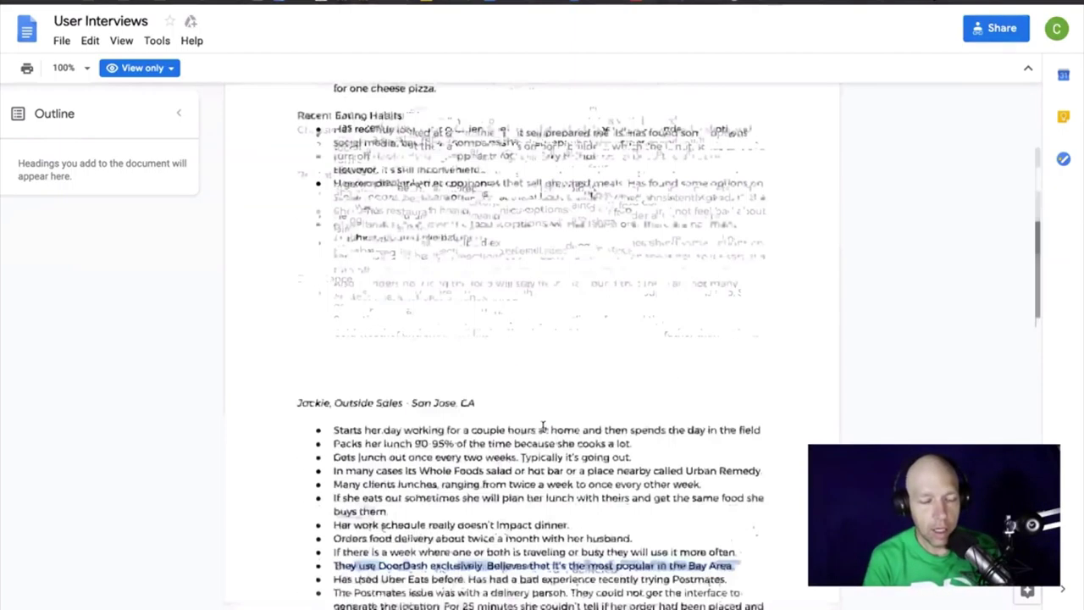
pyautogui.scroll(-20, 543, 426)
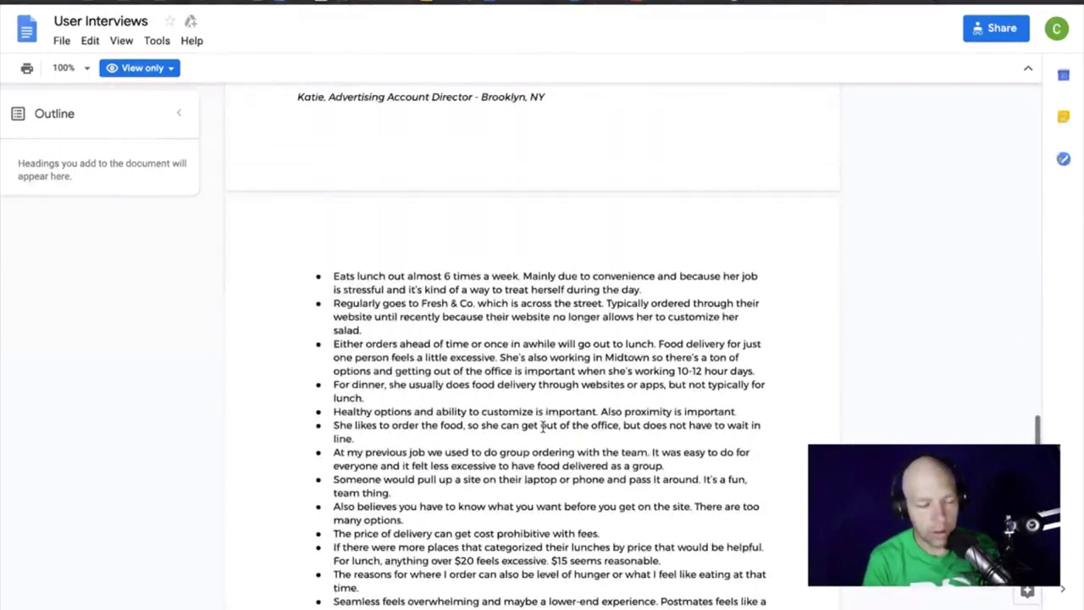
pyautogui.scroll(10, 540, 415)
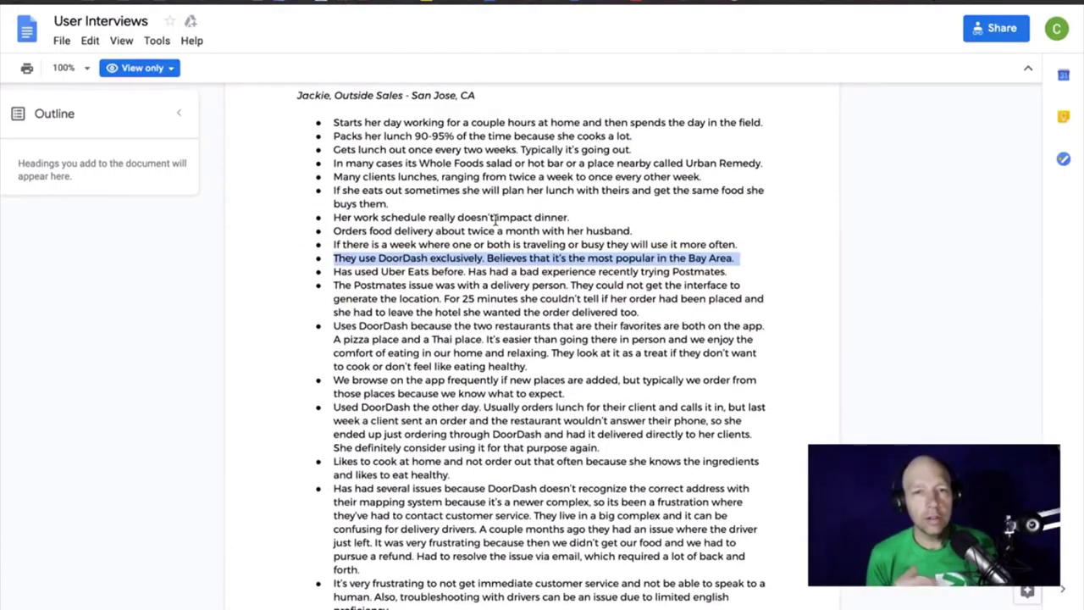
pyautogui.scroll(15, 495, 219)
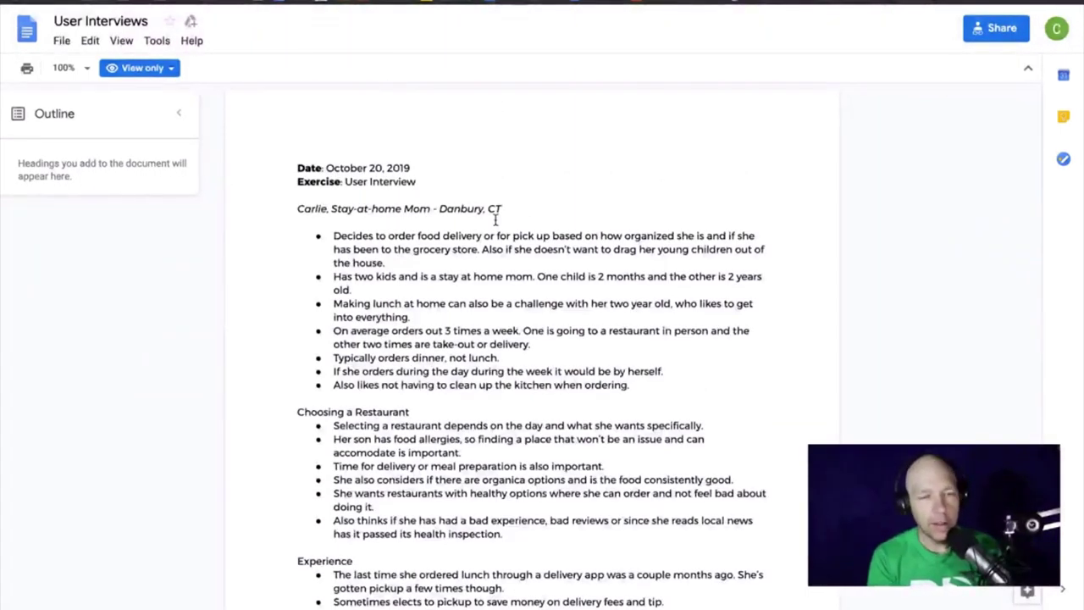
pyautogui.scroll(-1, 496, 218)
pyautogui.scroll(-3, 495, 219)
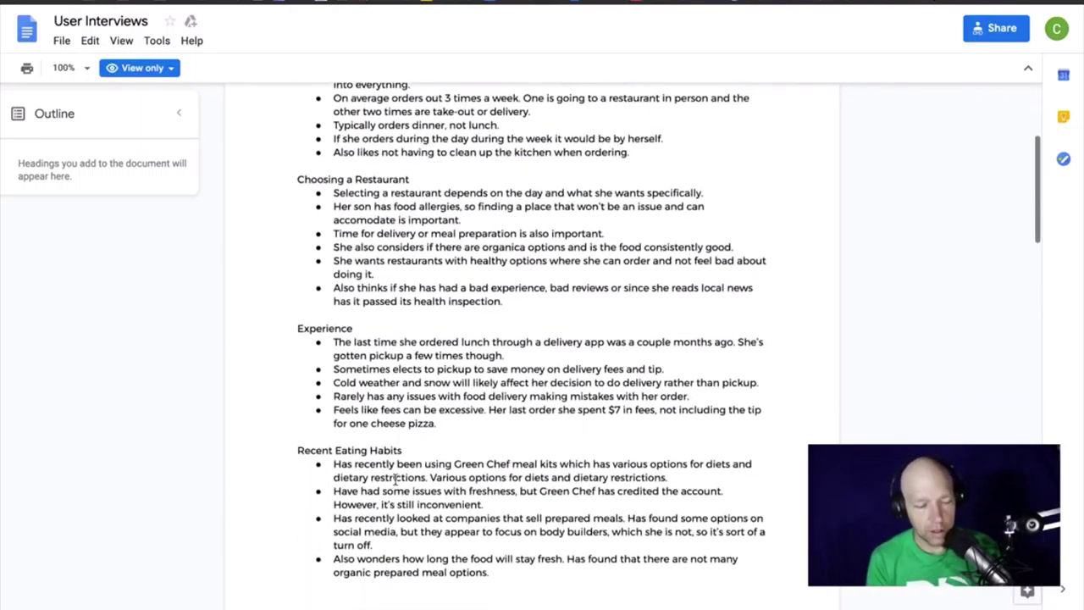
pyautogui.scroll(4, 494, 471)
pyautogui.scroll(-15, 494, 471)
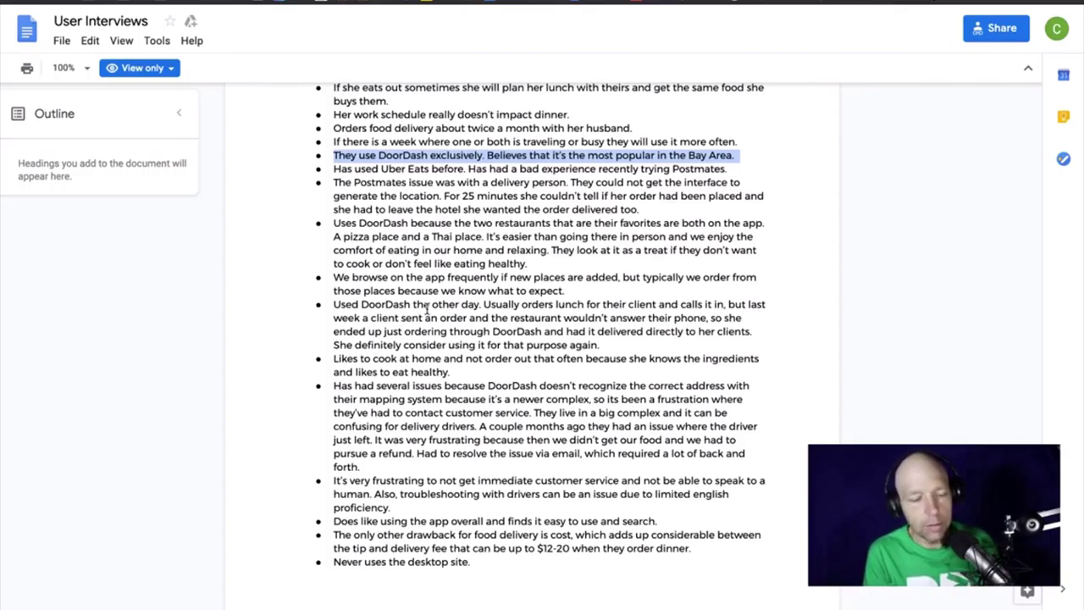
pyautogui.scroll(12, 426, 309)
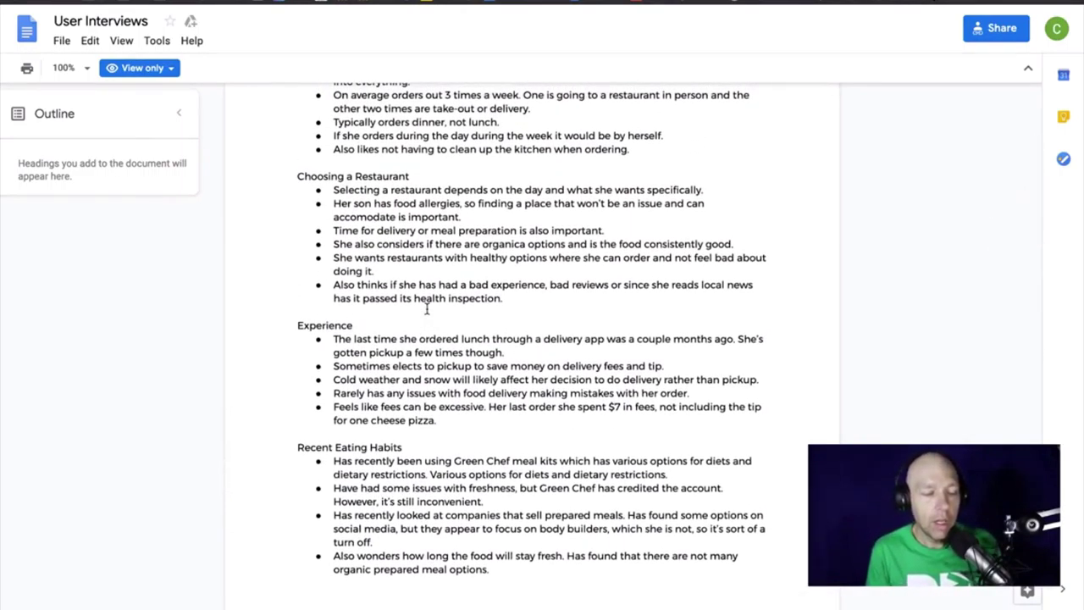
pyautogui.scroll(3, 426, 309)
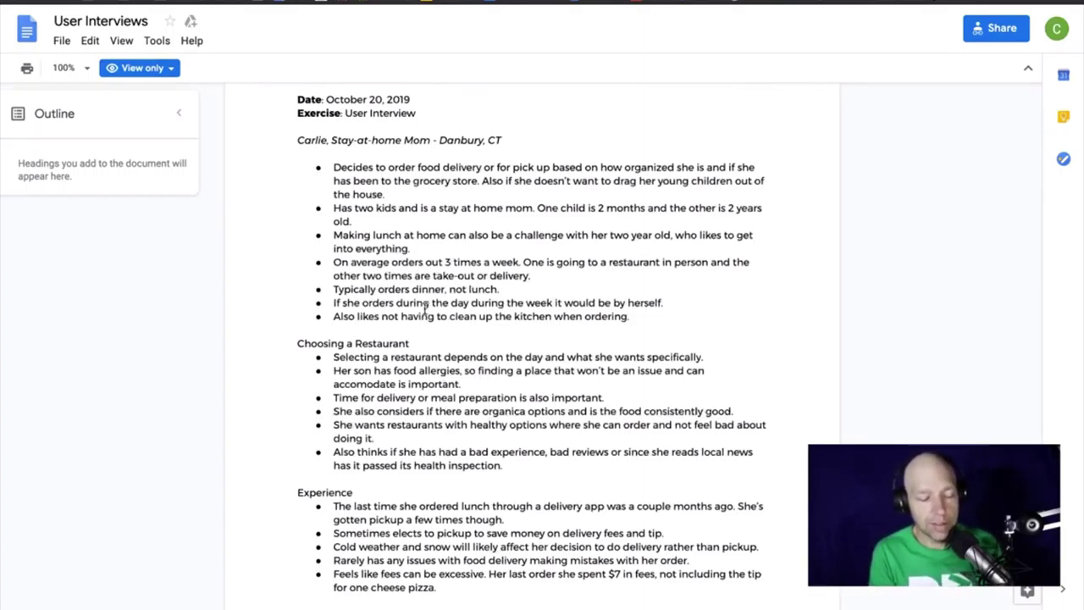
pyautogui.scroll(-15, 426, 309)
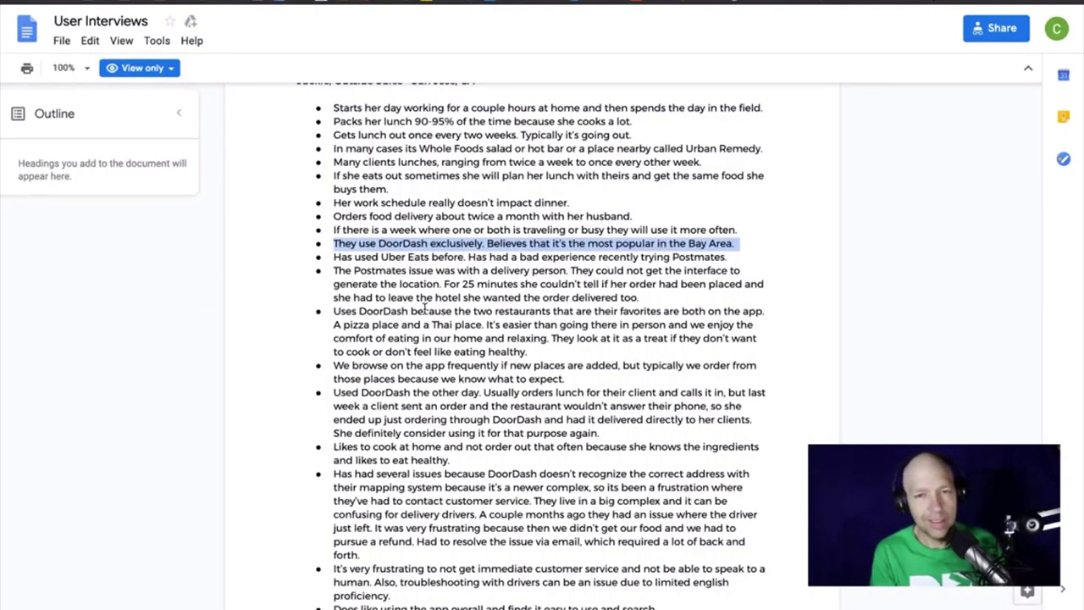
pyautogui.scroll(10, 424, 309)
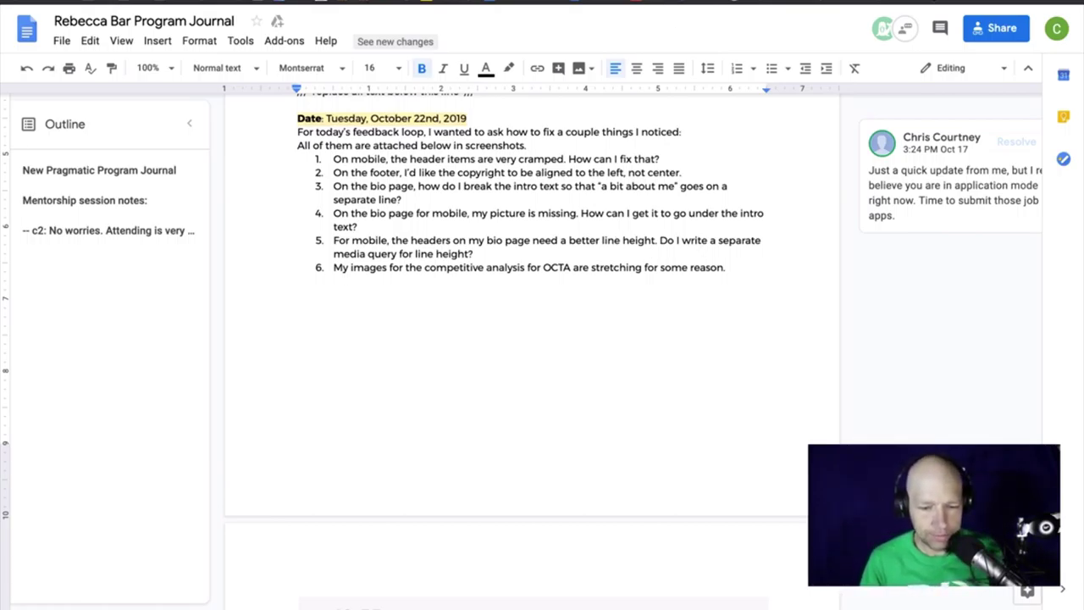
# Review the journal's mobile screenshots of the portfolio site, then switch to Visual Studio Code.
pyautogui.scroll(-8, 591, 217)
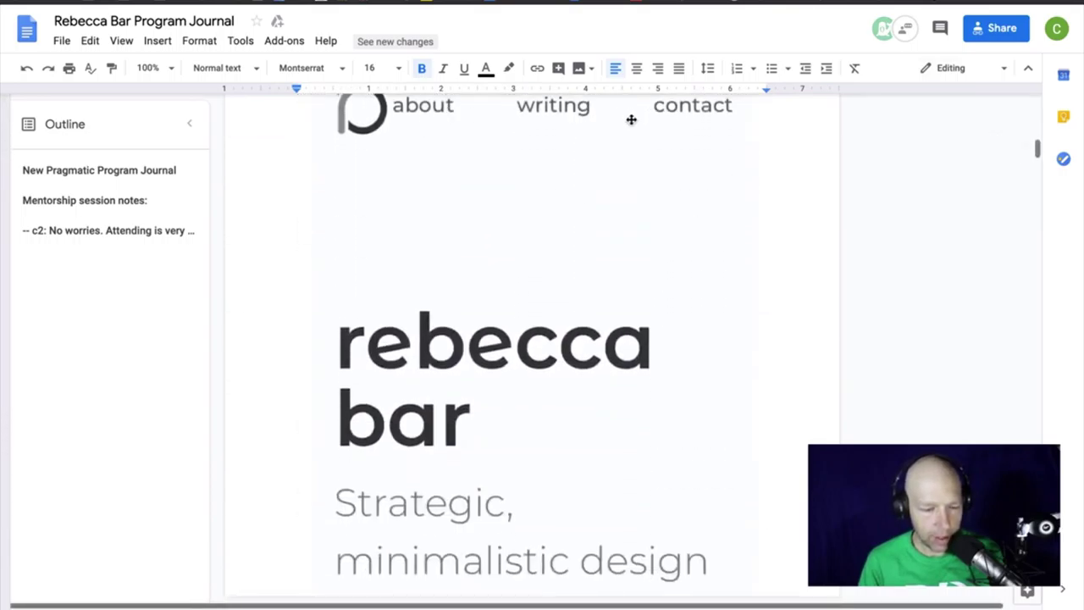
pyautogui.scroll(-8, 627, 186)
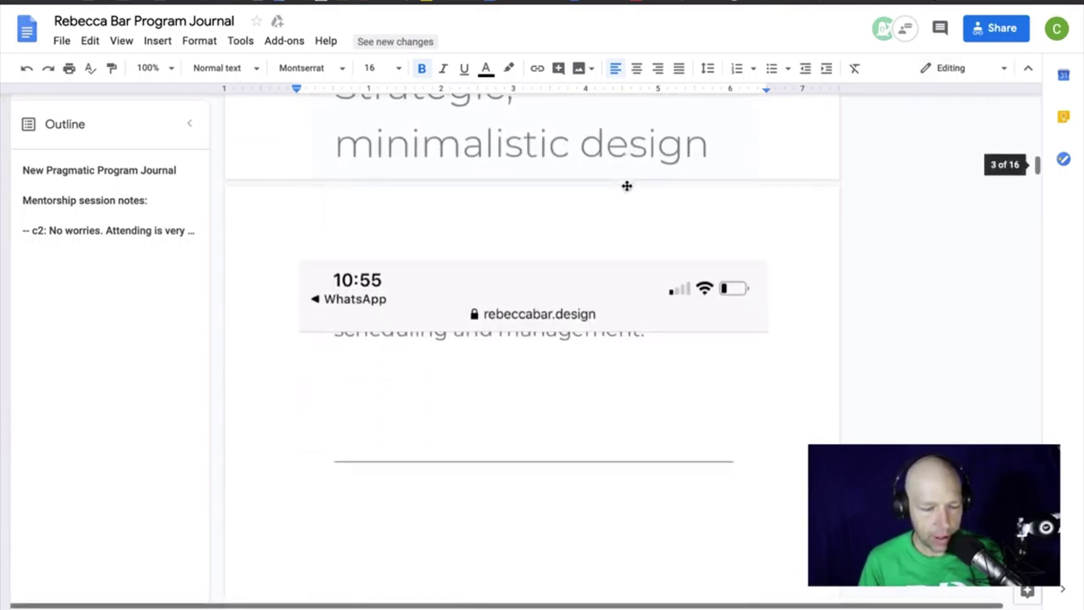
pyautogui.scroll(-5, 627, 186)
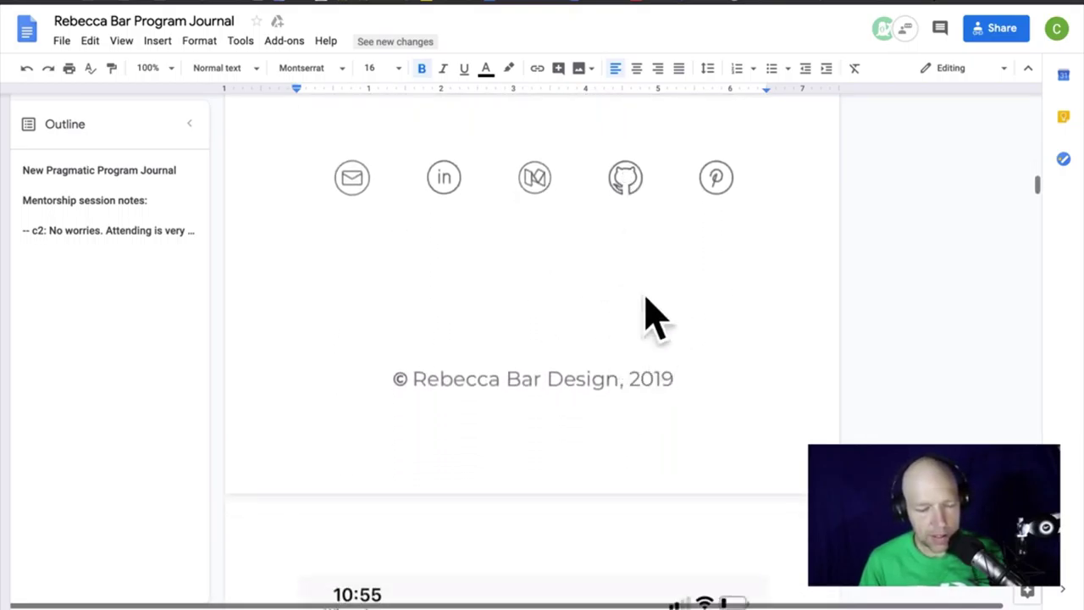
pyautogui.scroll(1, 465, 291)
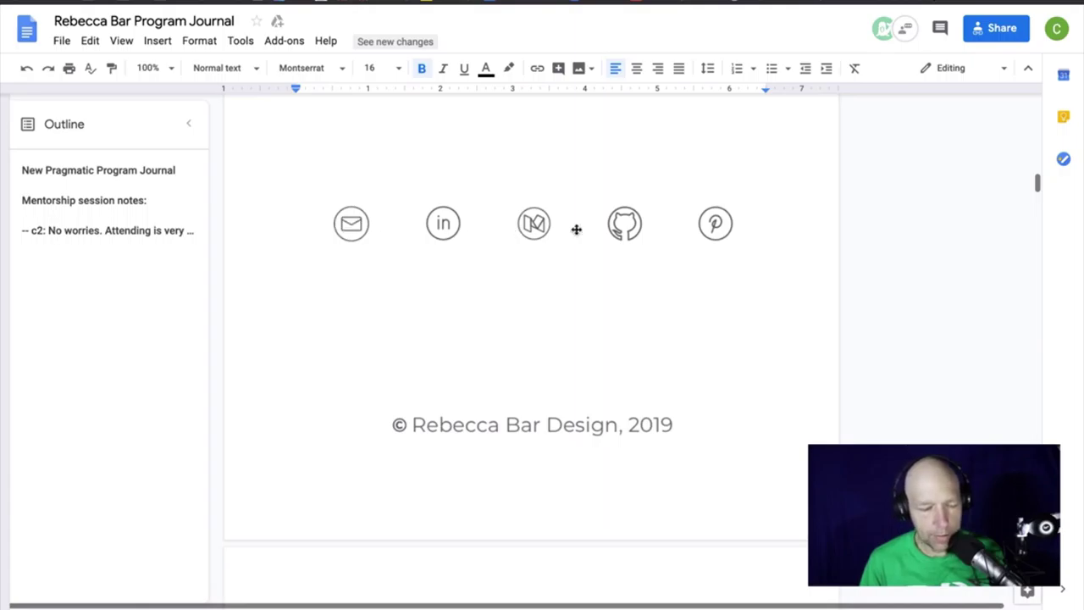
pyautogui.scroll(3, 347, 224)
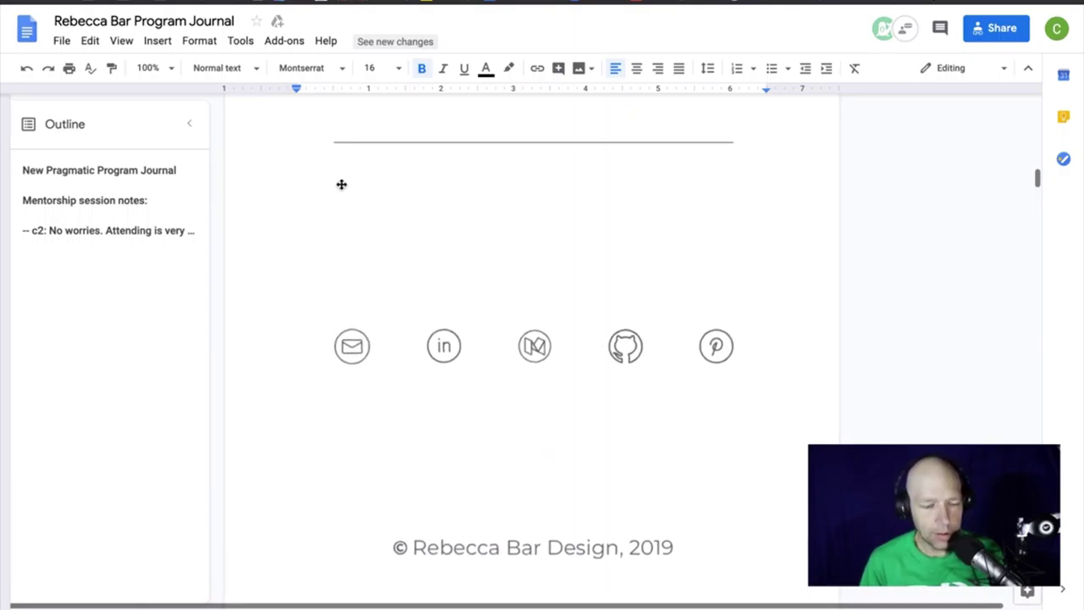
pyautogui.scroll(-15, 348, 293)
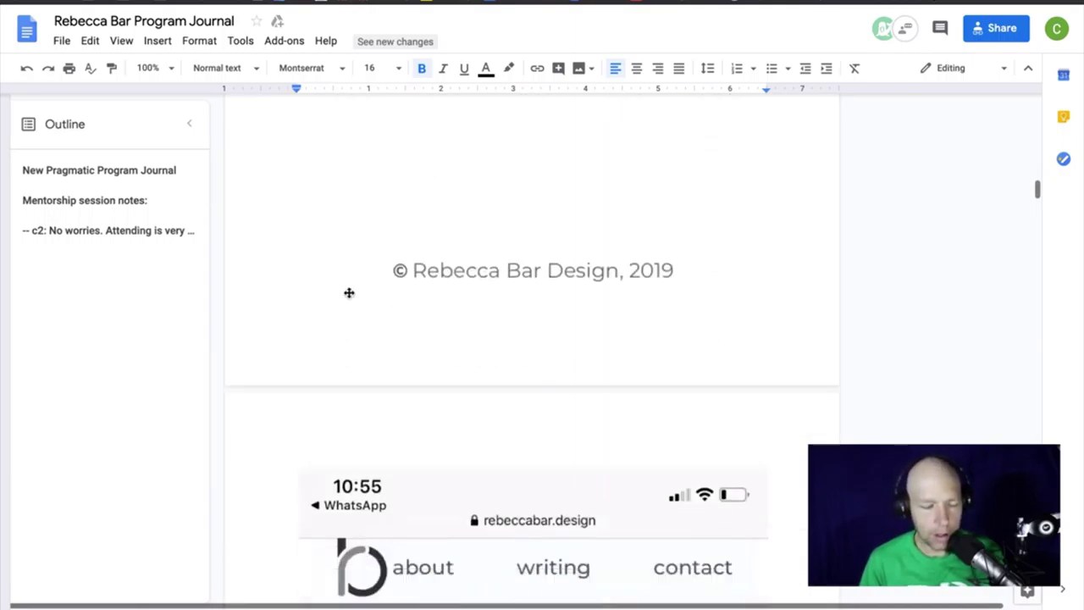
pyautogui.scroll(-4, 348, 292)
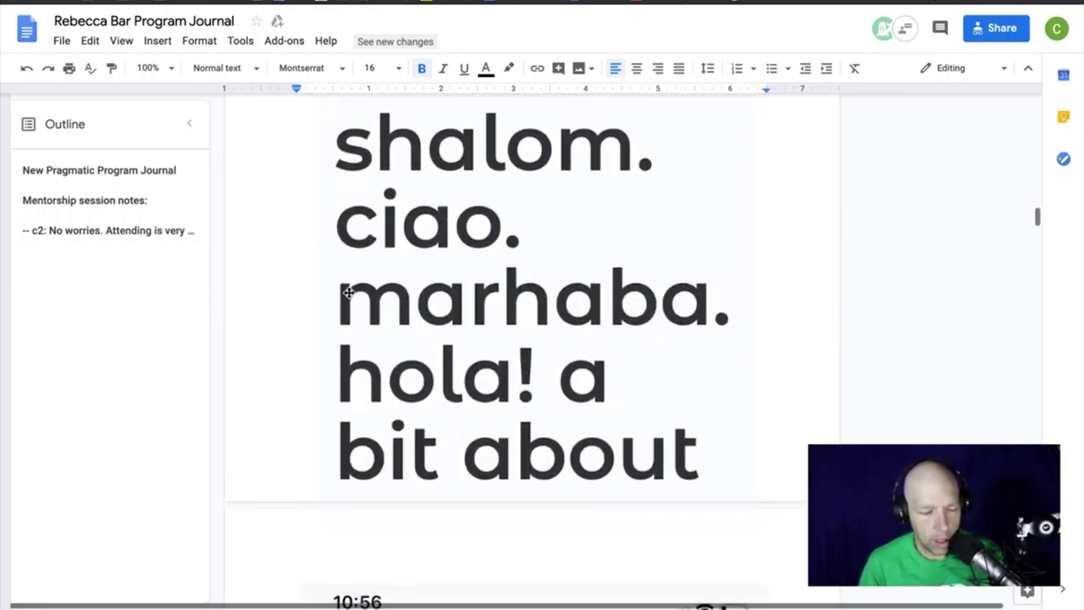
pyautogui.scroll(-2, 450, 304)
pyautogui.scroll(-2, 451, 305)
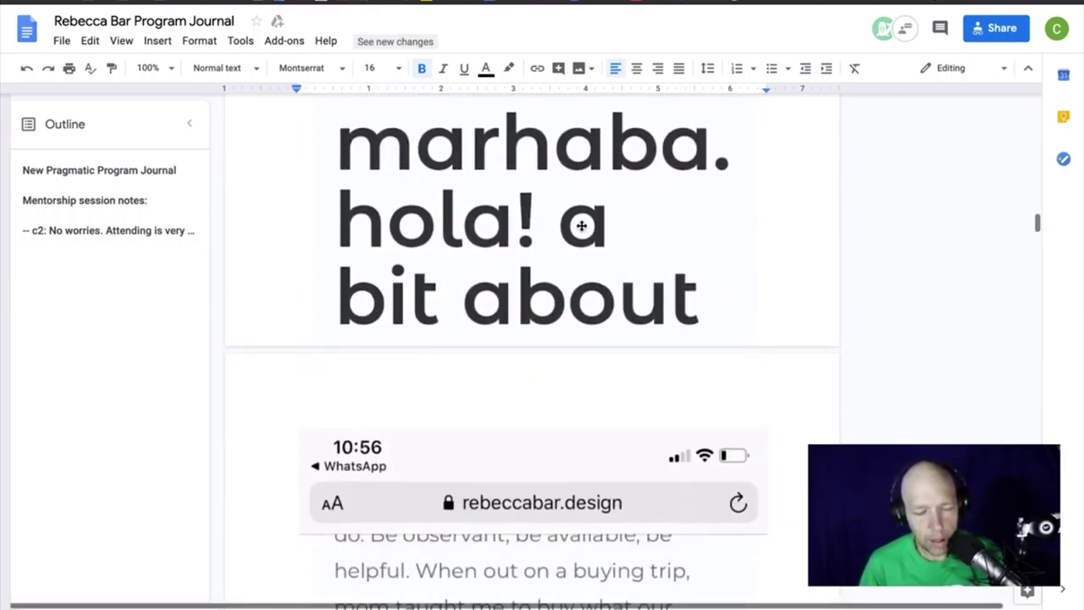
pyautogui.scroll(2, 654, 300)
pyautogui.scroll(-5, 654, 300)
pyautogui.scroll(6, 653, 300)
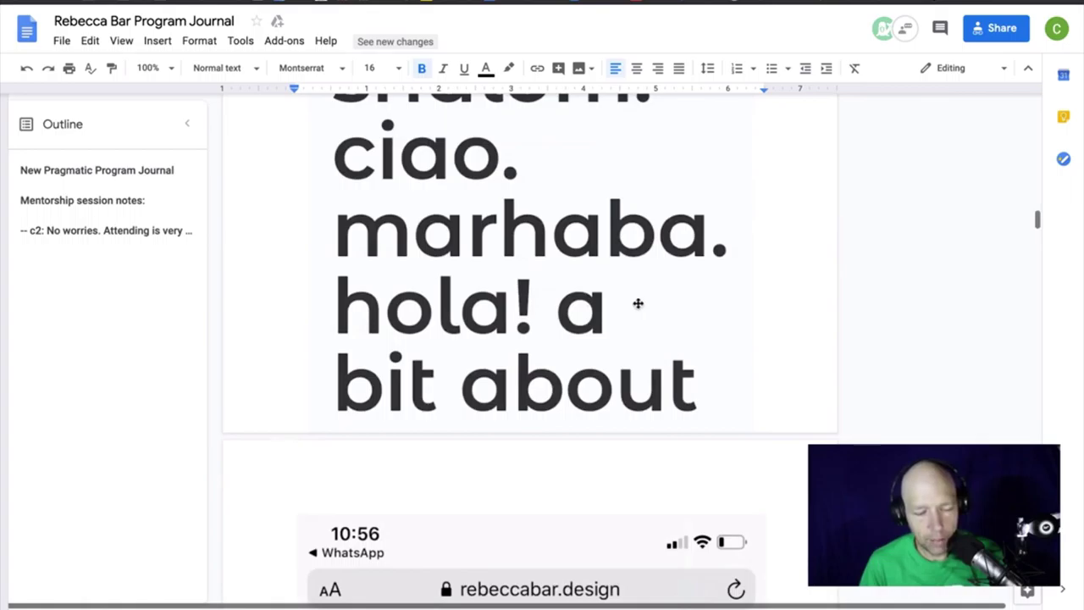
pyautogui.scroll(5, 618, 301)
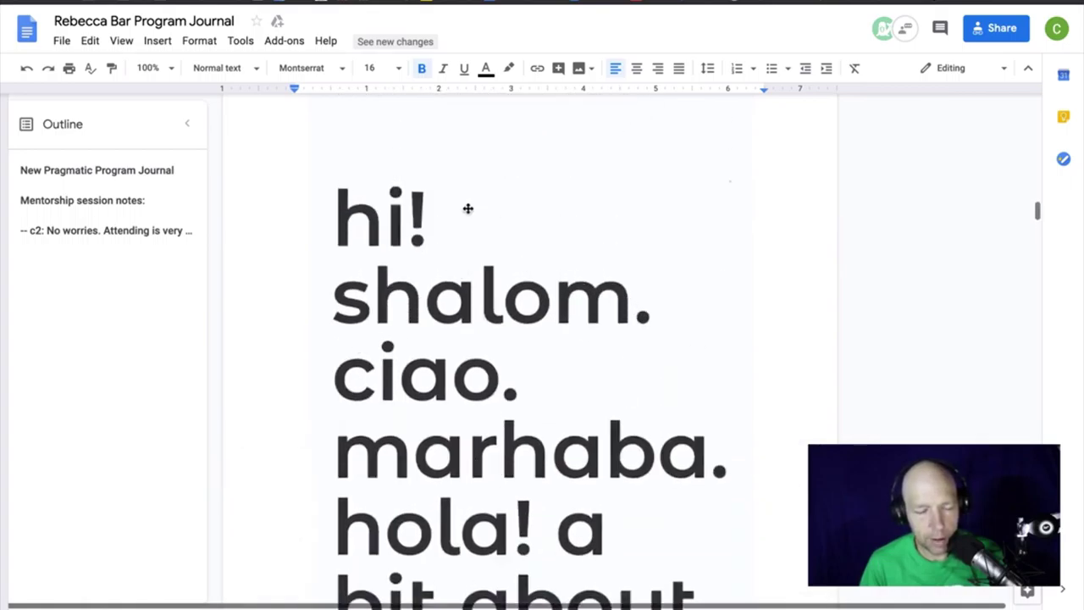
pyautogui.scroll(-5, 561, 284)
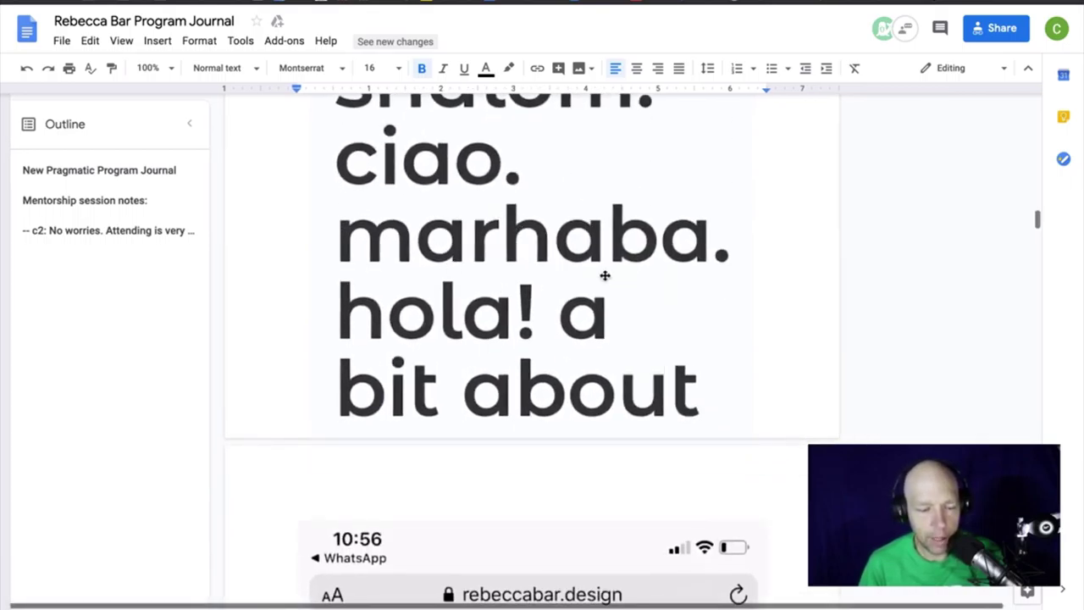
pyautogui.scroll(4, 563, 280)
pyautogui.scroll(-15, 565, 271)
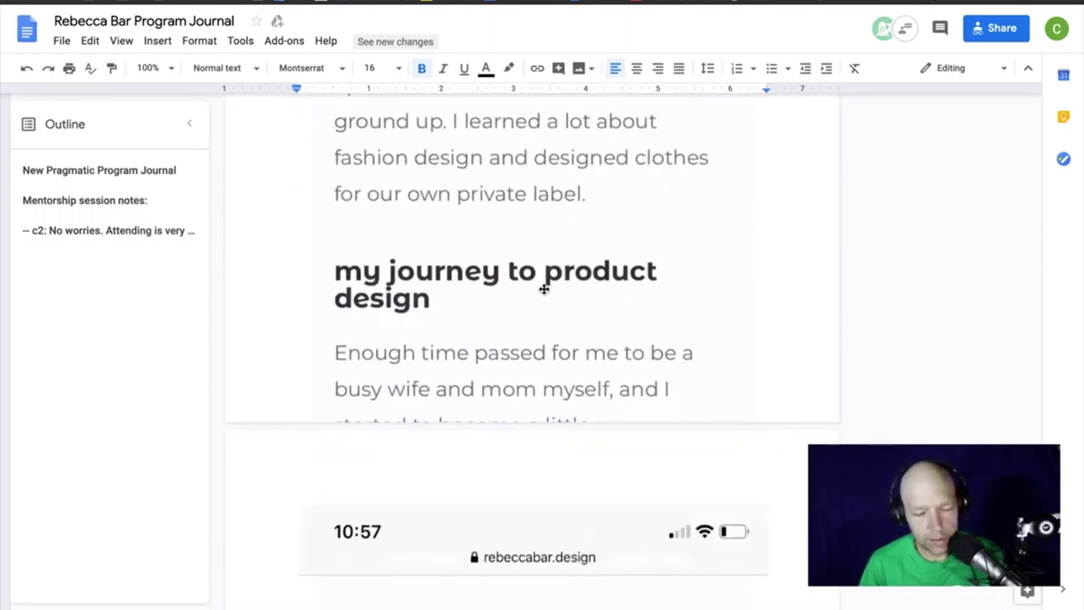
pyautogui.scroll(-7, 527, 279)
pyautogui.scroll(-3, 527, 289)
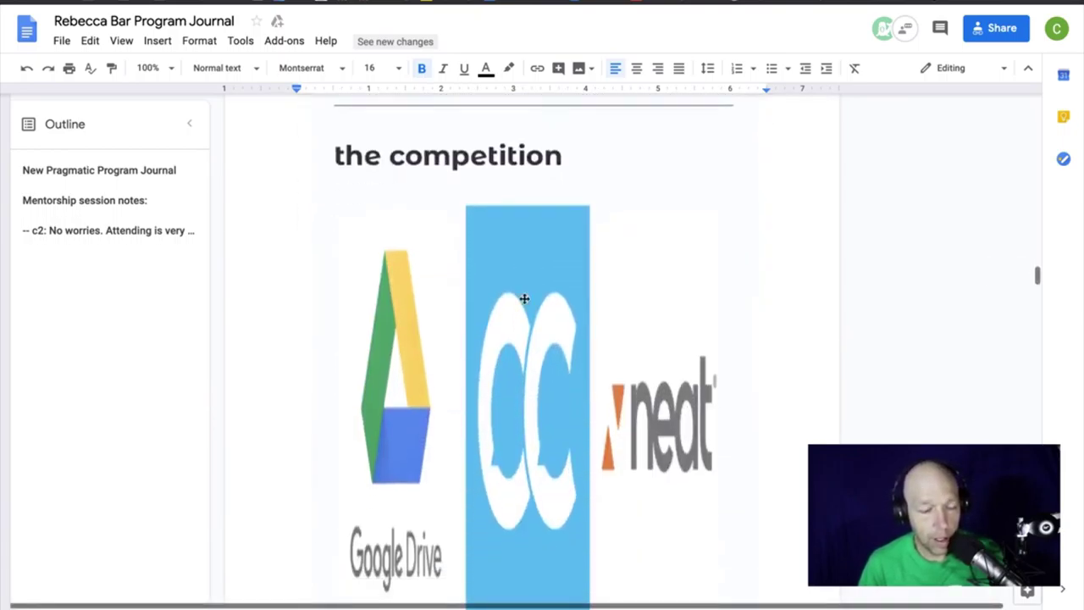
pyautogui.scroll(-5, 653, 364)
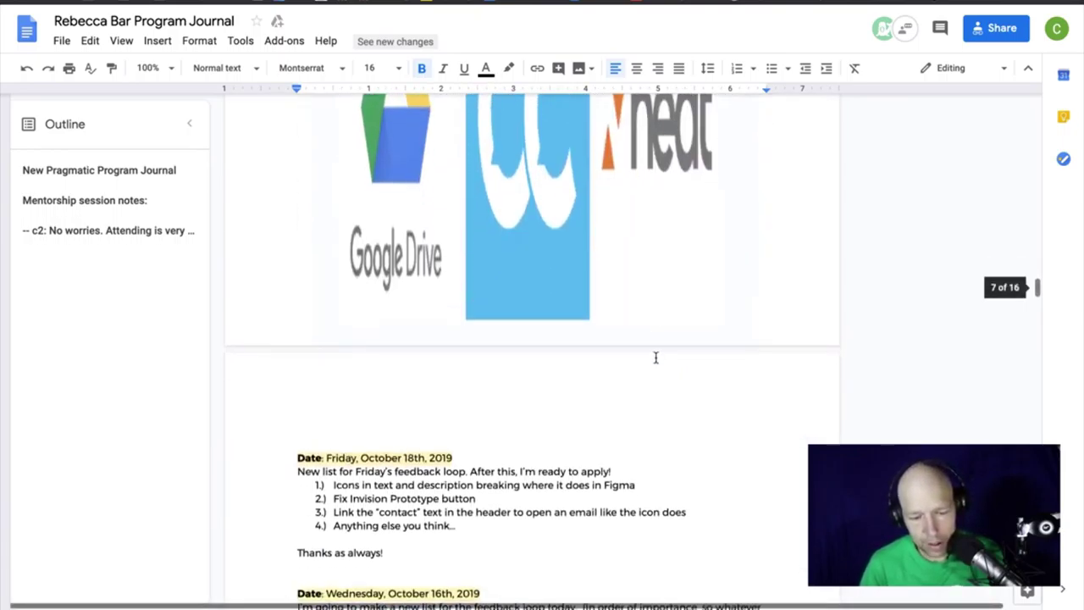
pyautogui.scroll(2, 654, 362)
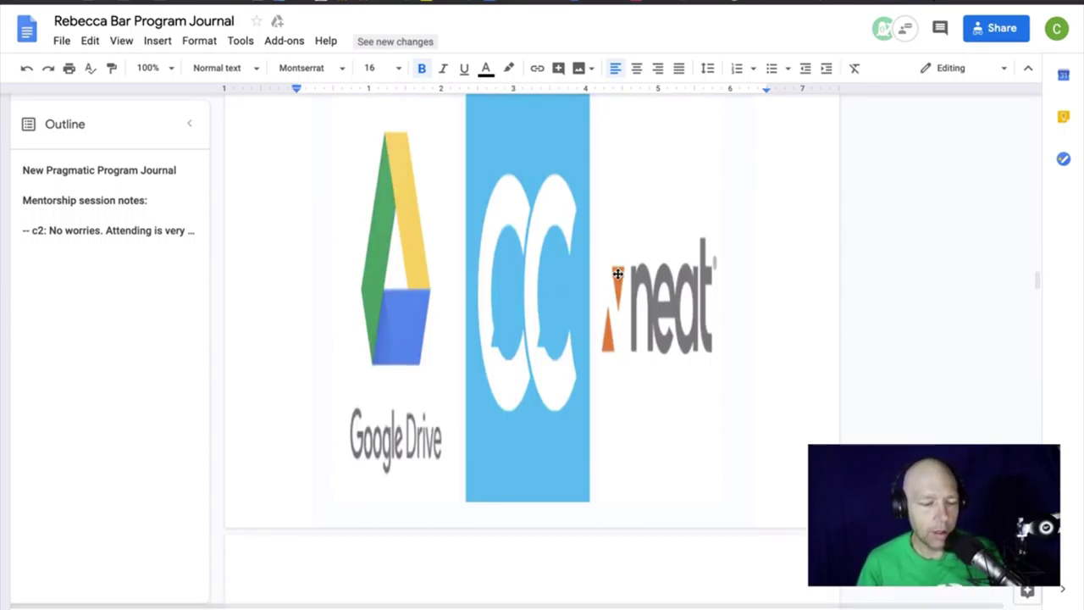
pyautogui.scroll(12, 583, 213)
pyautogui.scroll(2, 583, 213)
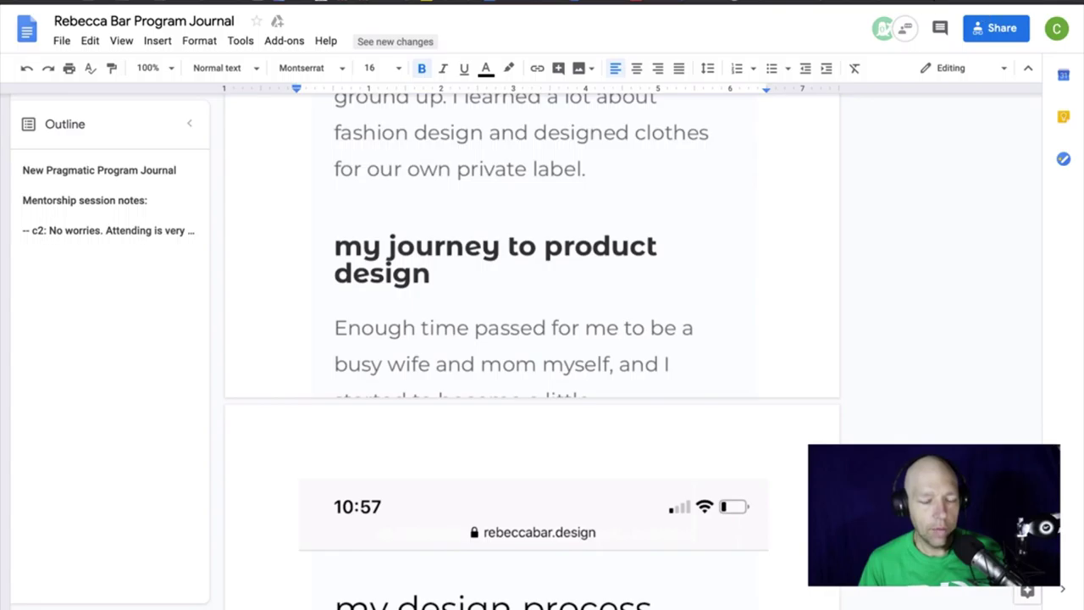
pyautogui.moveTo(772, 603)
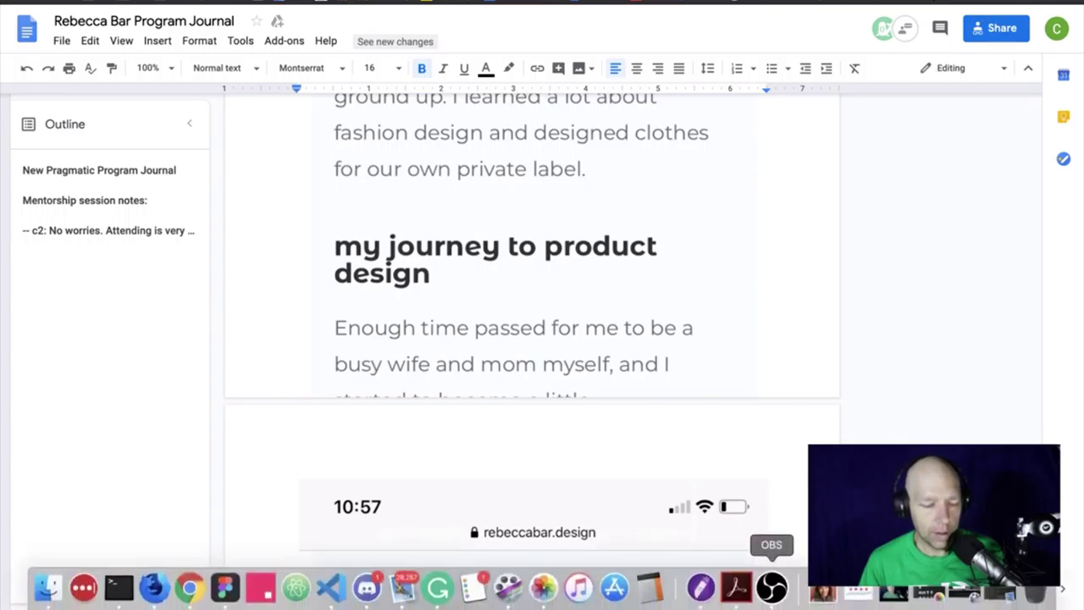
pyautogui.click(331, 588)
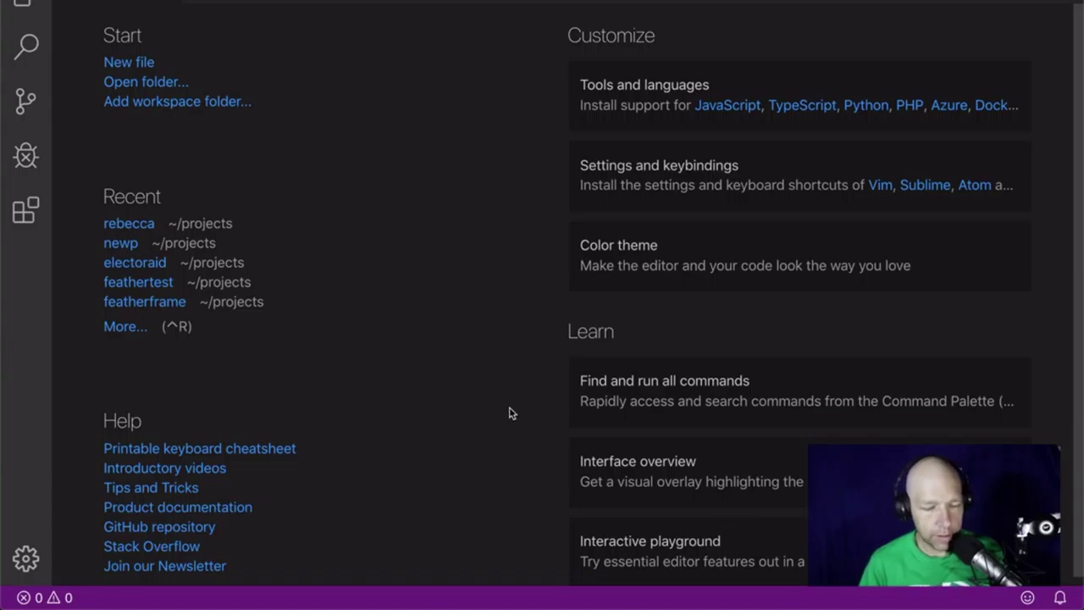
# Open the portfolio project's index.html and run git status in the terminal.
pyautogui.click(140, 228)
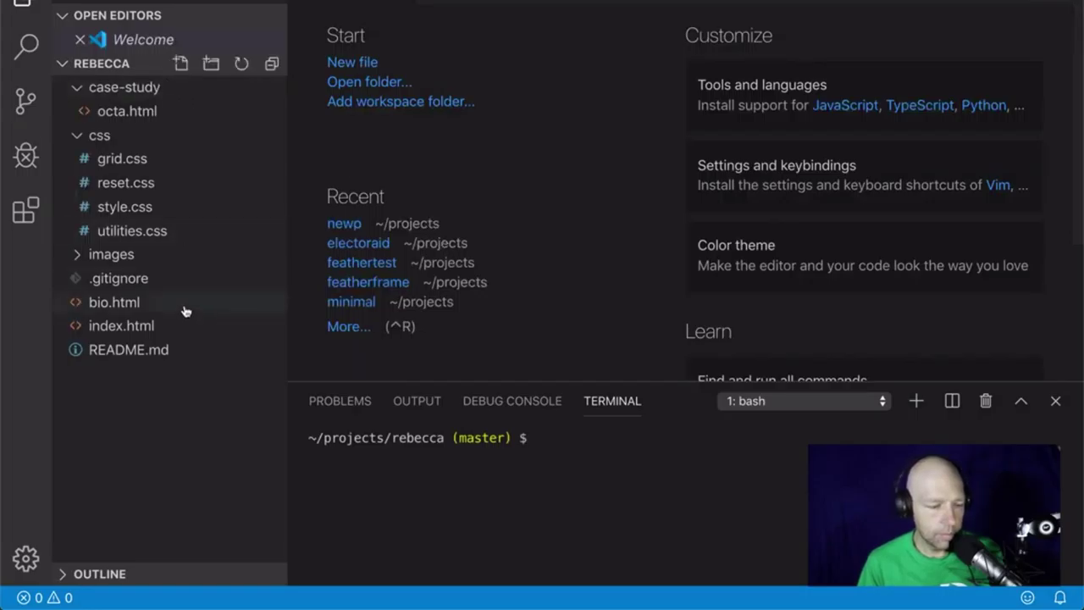
pyautogui.doubleClick(128, 325)
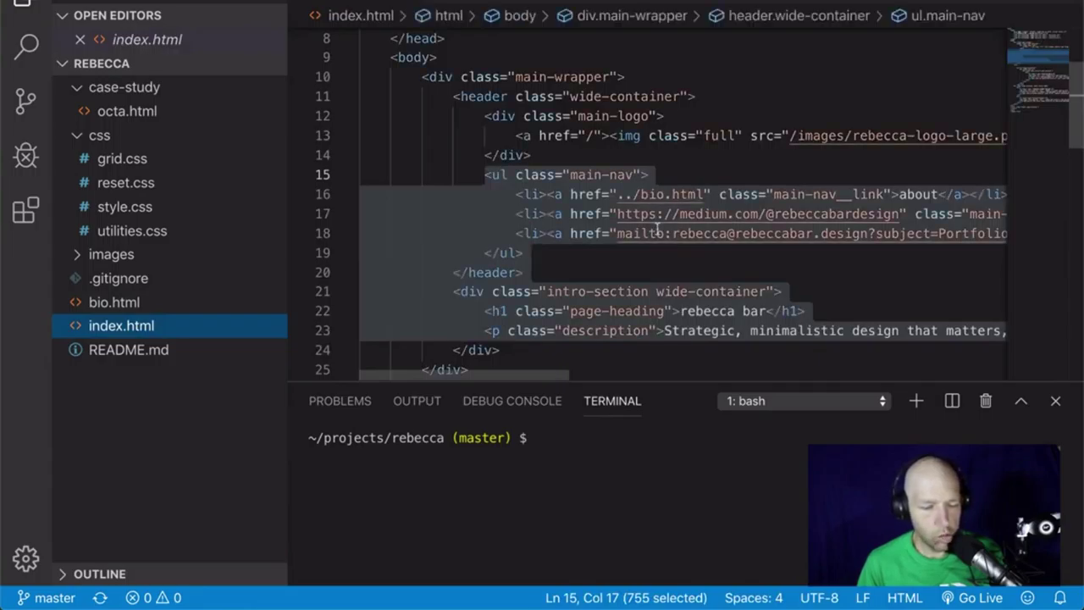
pyautogui.click(655, 450)
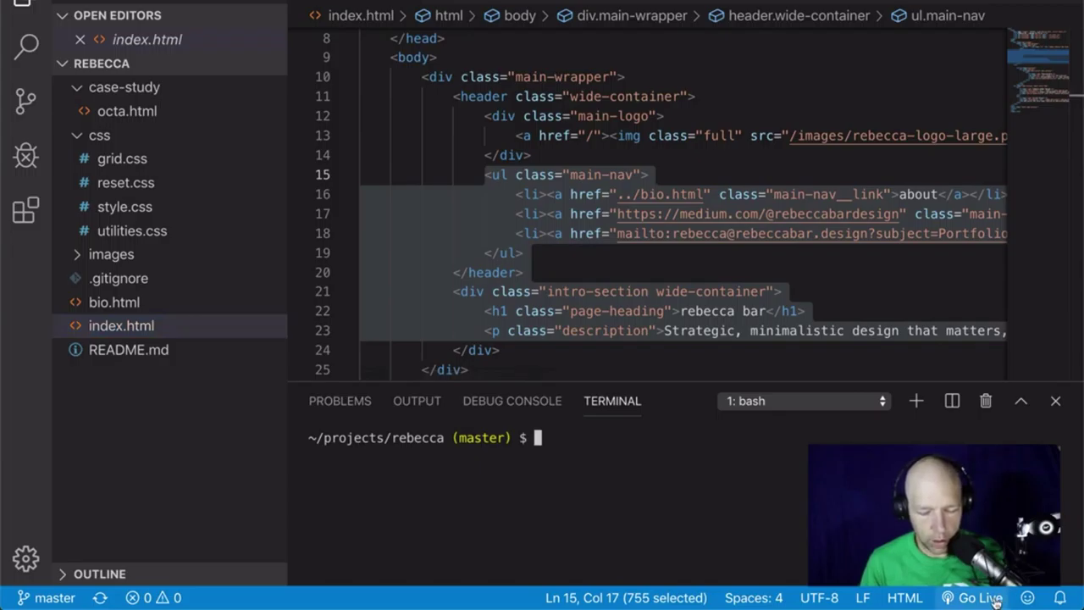
pyautogui.write('git sta')
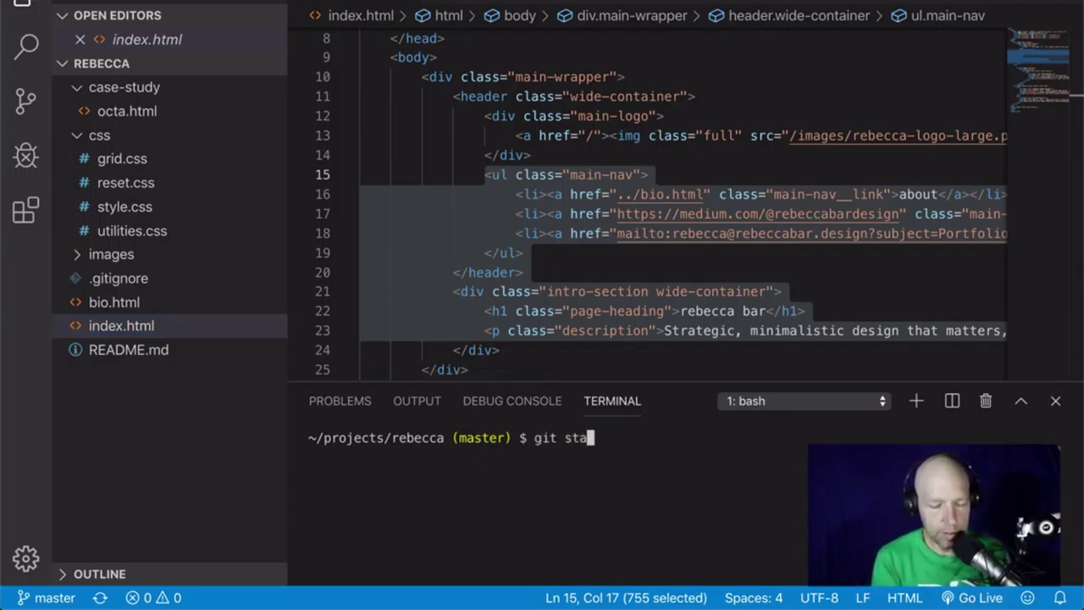
pyautogui.write('tus')
pyautogui.press('Return')
# Run git pull origin master, confirming the project is already up to date.
pyautogui.write('git pull oroigin')
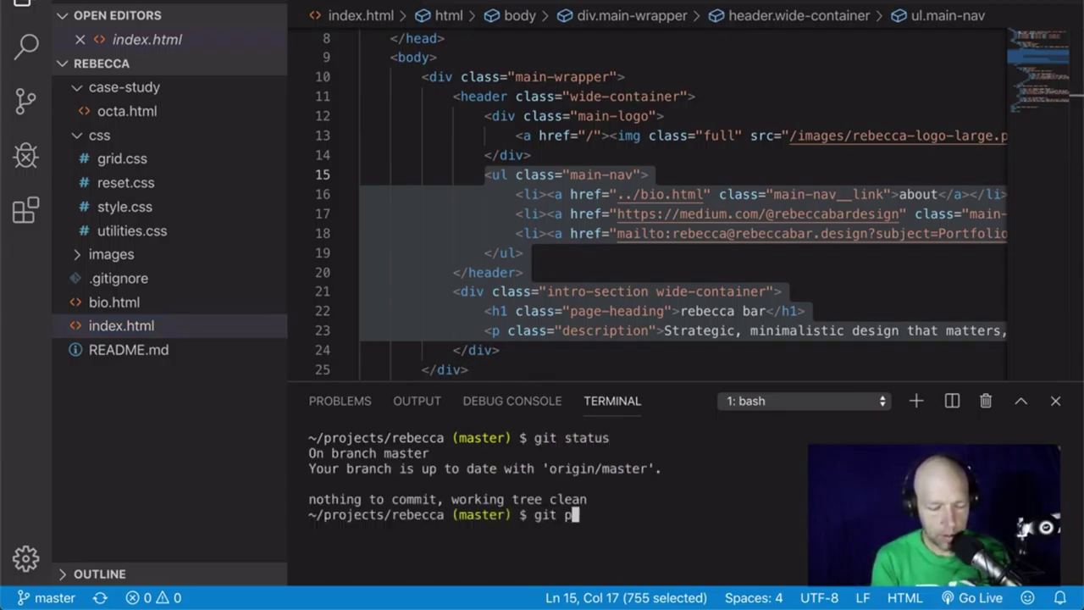
pyautogui.press('BackSpace')
pyautogui.press('BackSpace')
pyautogui.press('BackSpace')
pyautogui.press('BackSpace')
pyautogui.press('BackSpace')
pyautogui.press('BackSpace')
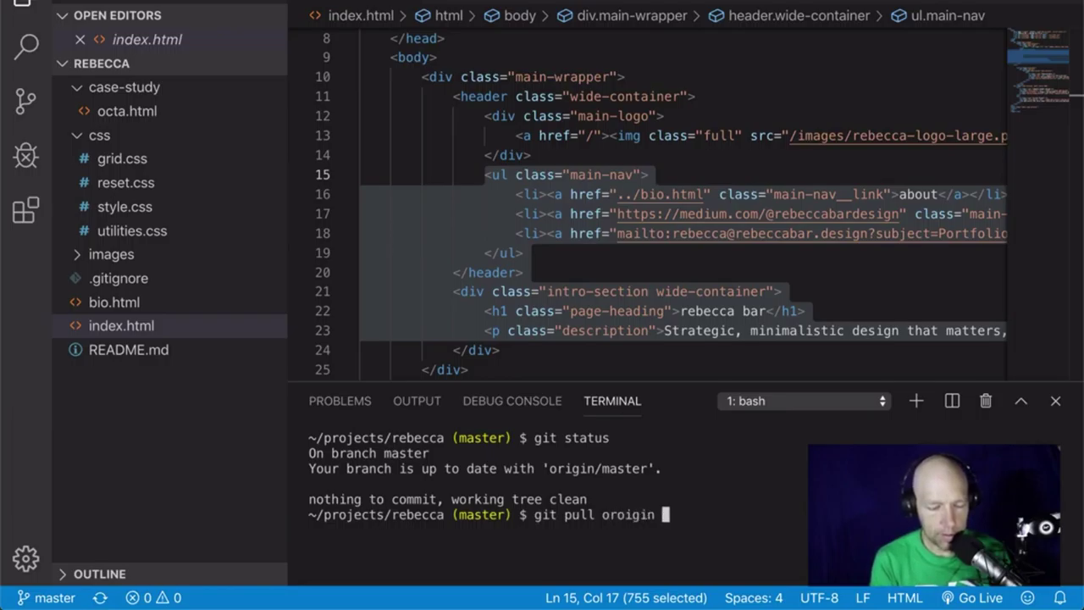
pyautogui.write('igin master')
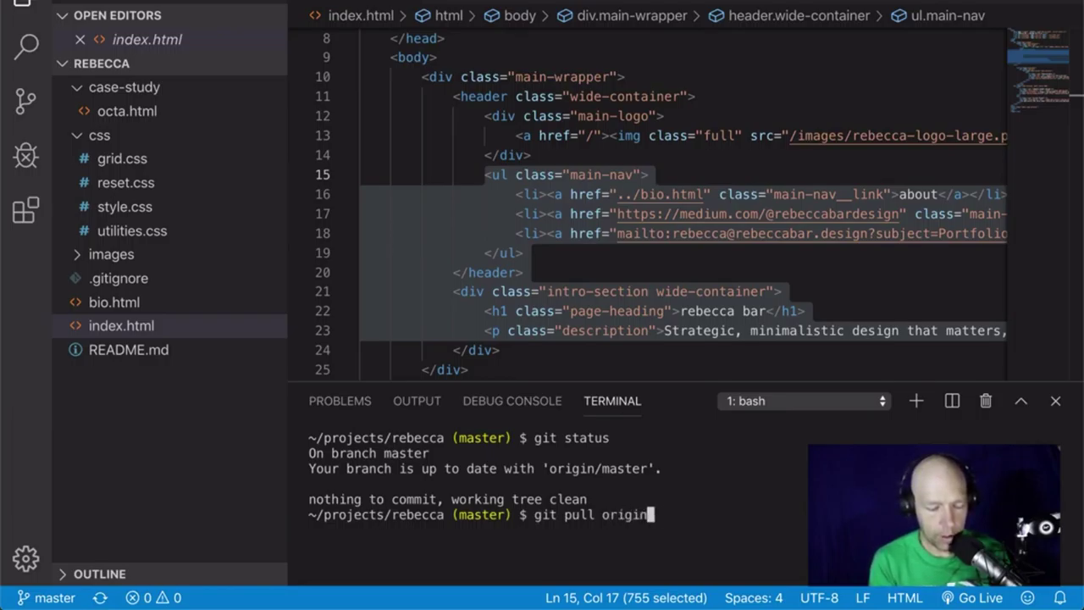
pyautogui.press('Return')
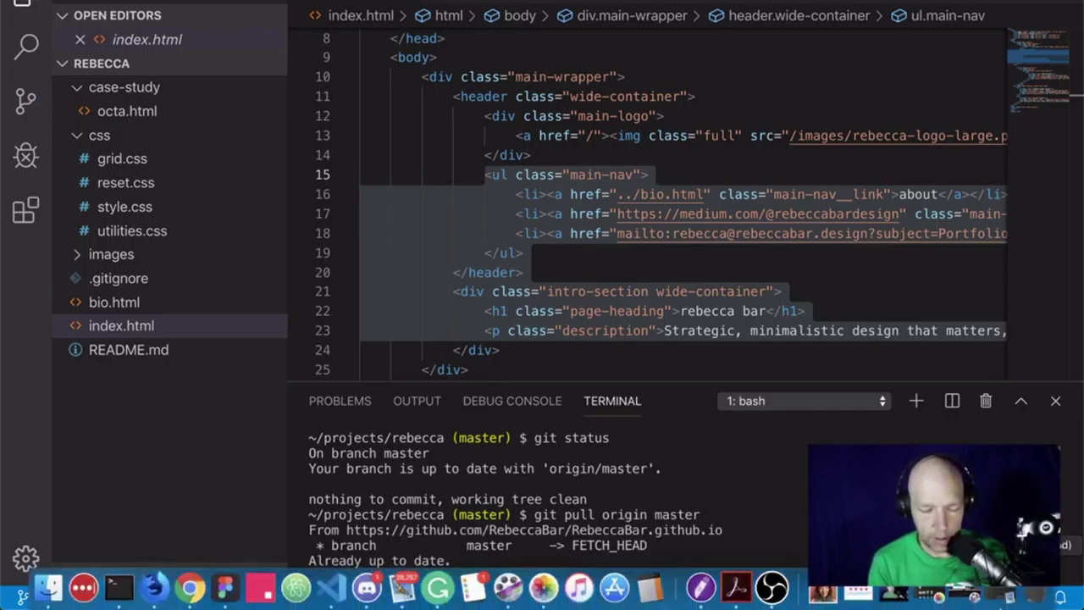
# Start Go Live on port 5500, open the about page, and inspect its heading in a widened devtools panel.
pyautogui.click(979, 598)
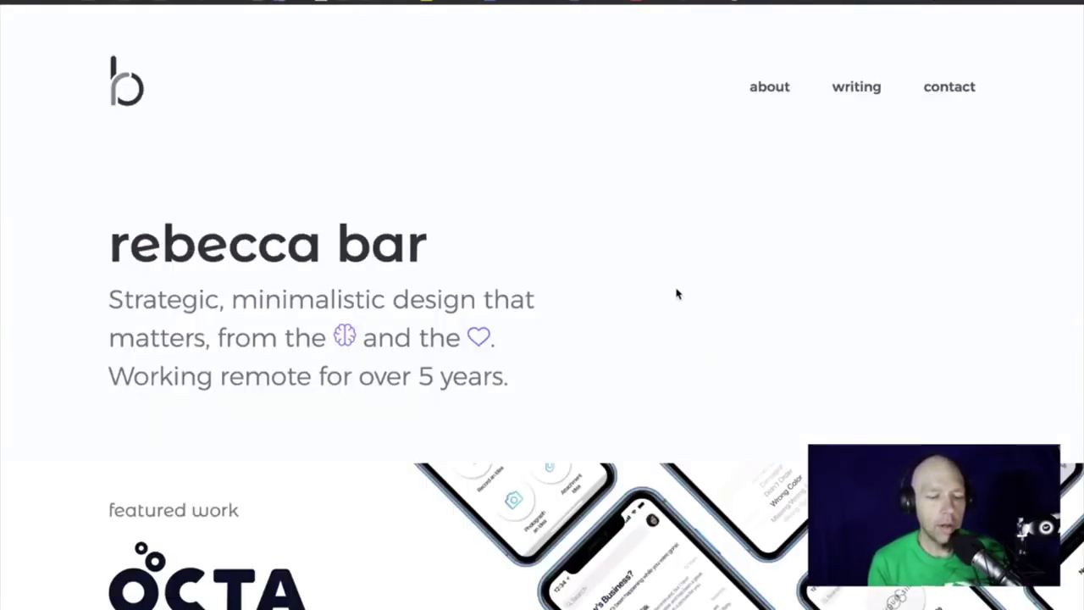
pyautogui.click(773, 81)
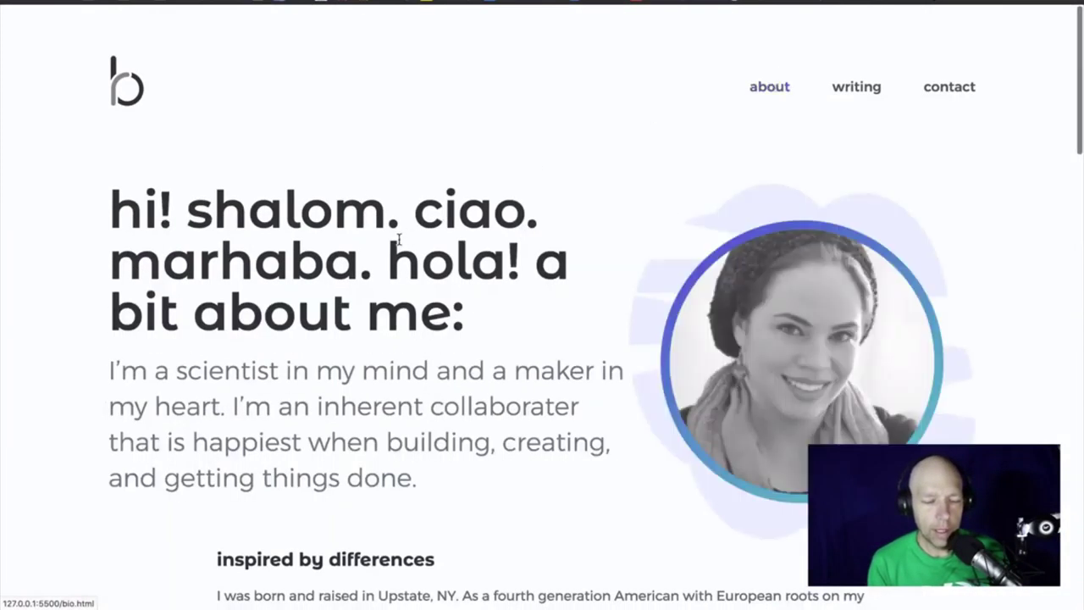
pyautogui.rightClick(398, 239)
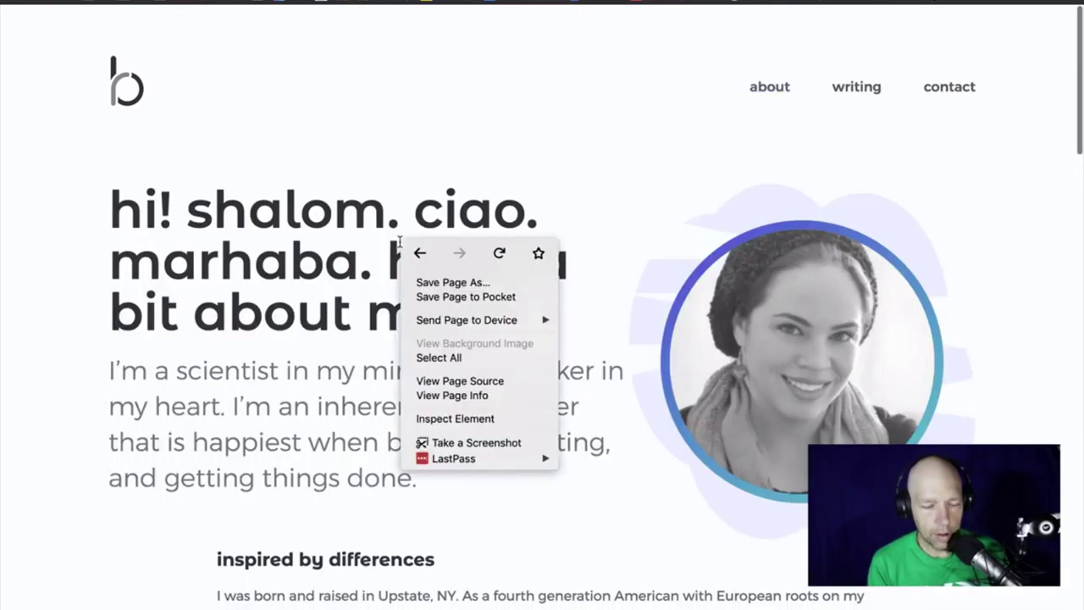
pyautogui.click(498, 421)
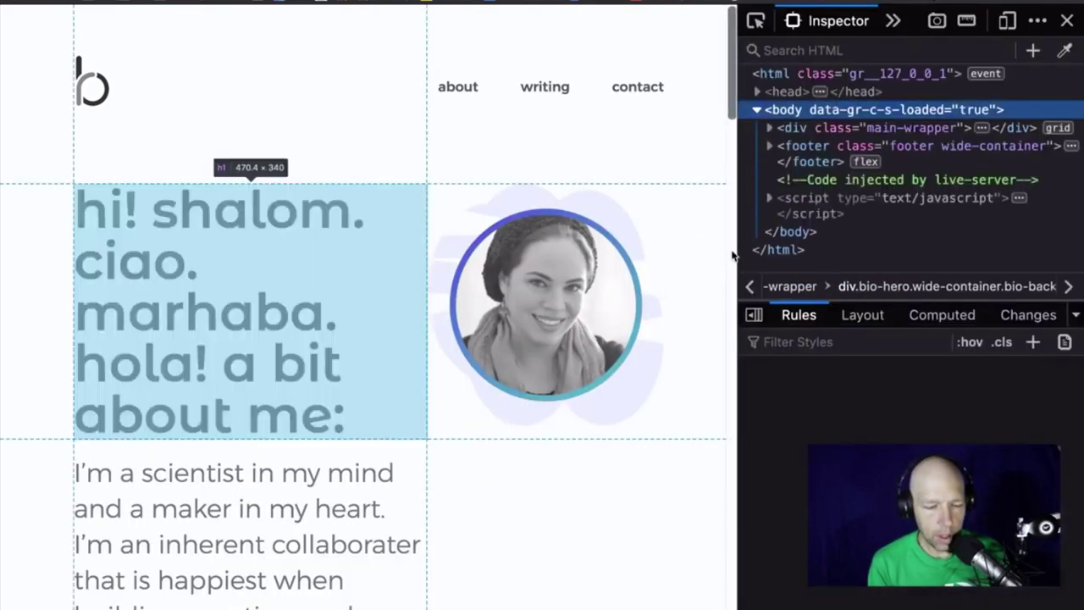
pyautogui.moveTo(734, 256); pyautogui.dragTo(443, 269)
# In Responsive Design Mode, preview the home page at iPhone X/XS, then at iPhone 6/7/8 Plus.
pyautogui.click(1006, 20)
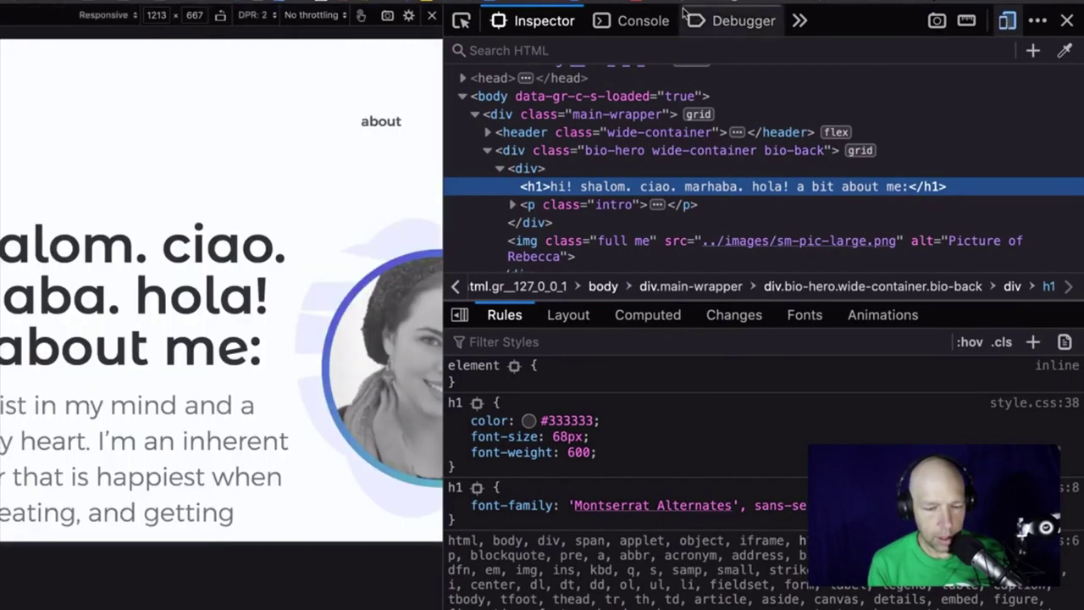
pyautogui.click(106, 15)
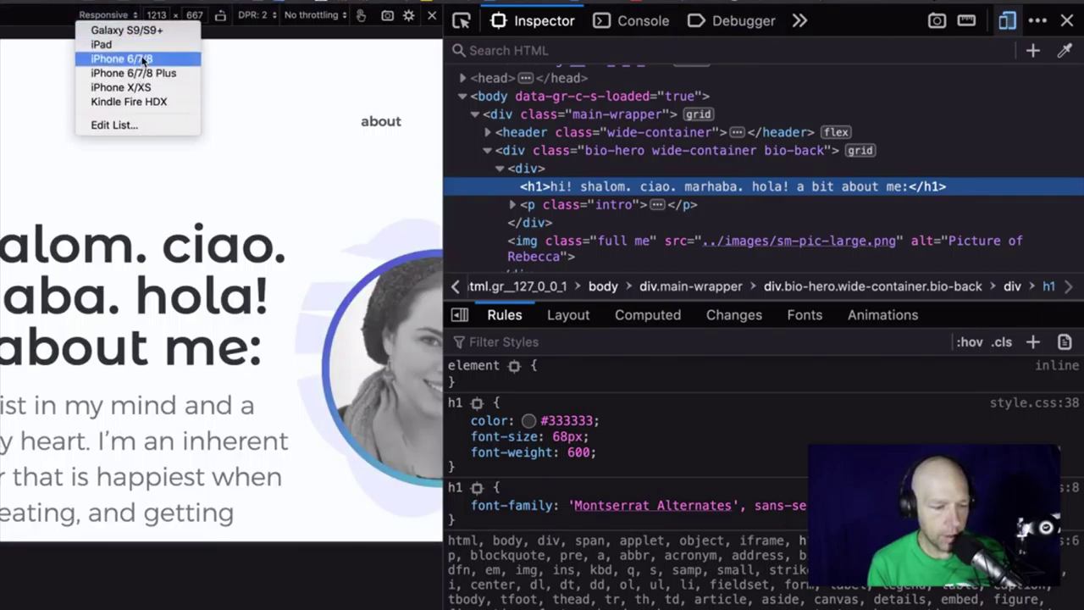
pyautogui.click(142, 88)
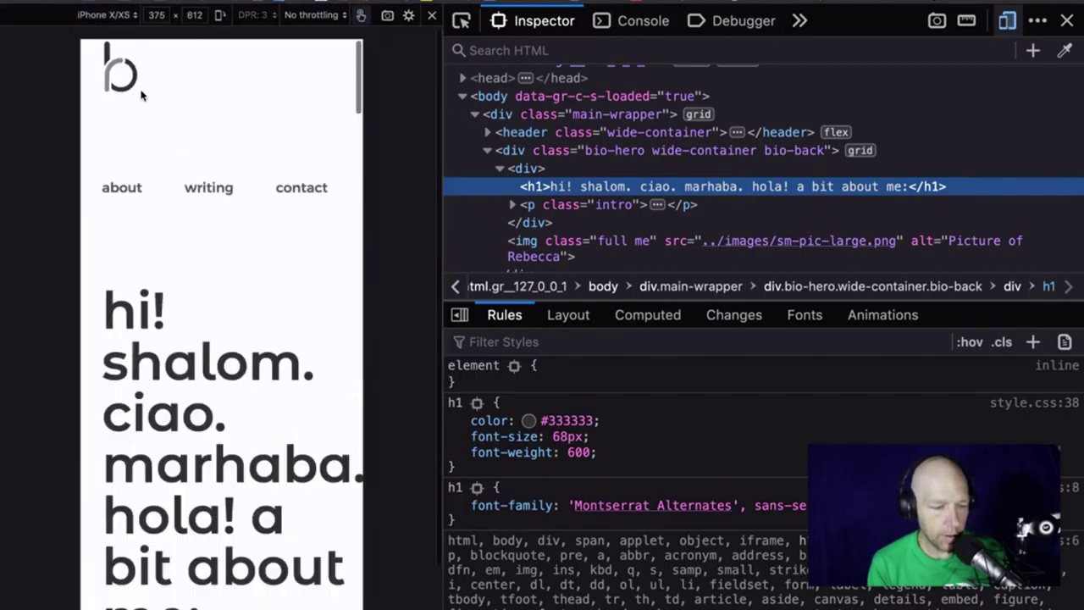
pyautogui.scroll(-3, 220, 232)
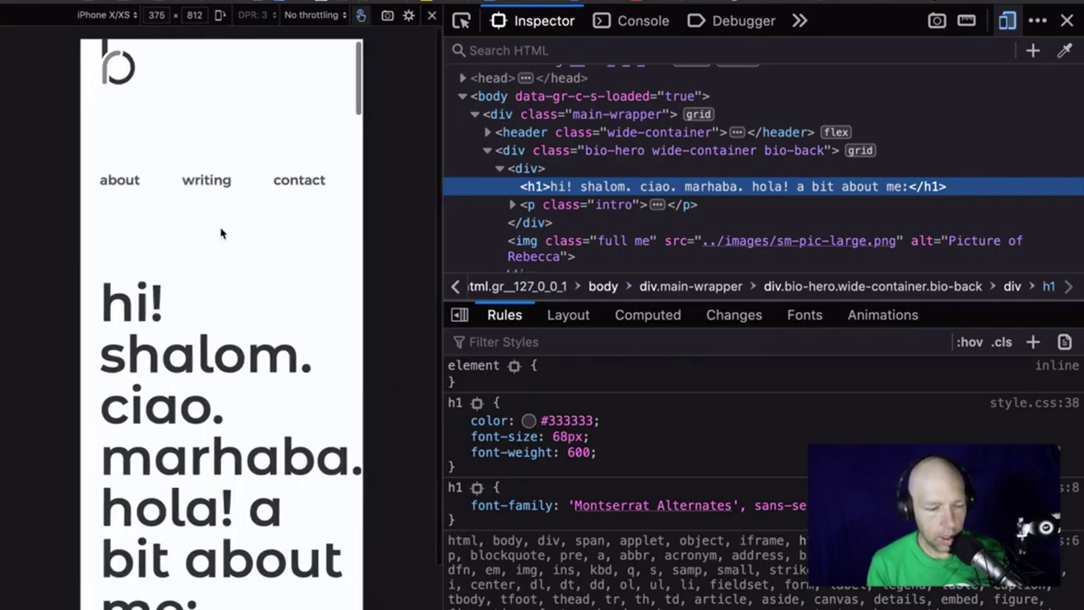
pyautogui.scroll(3, 220, 233)
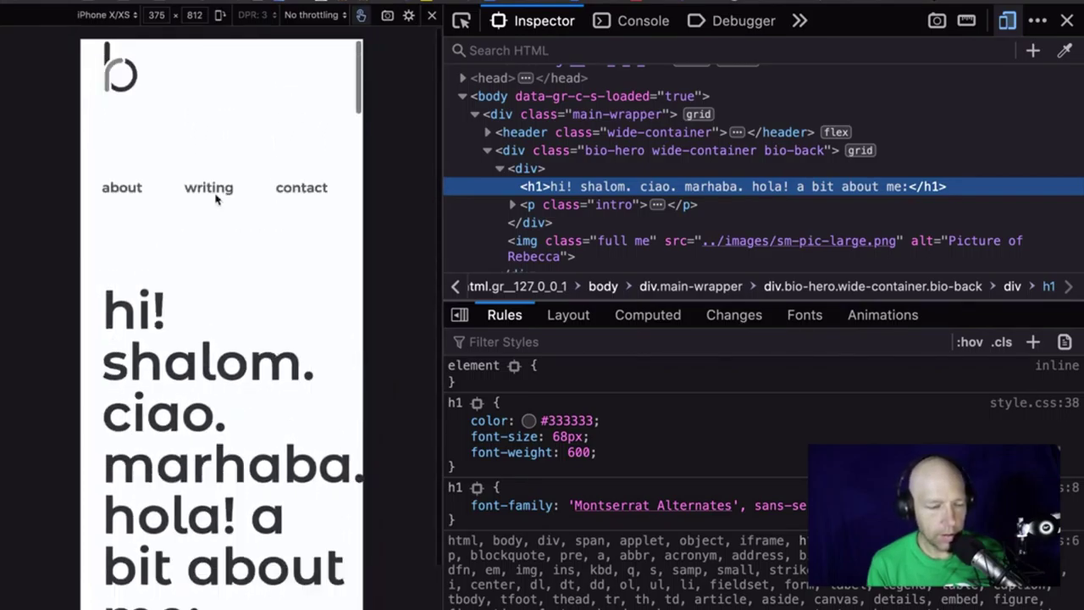
pyautogui.click(126, 74)
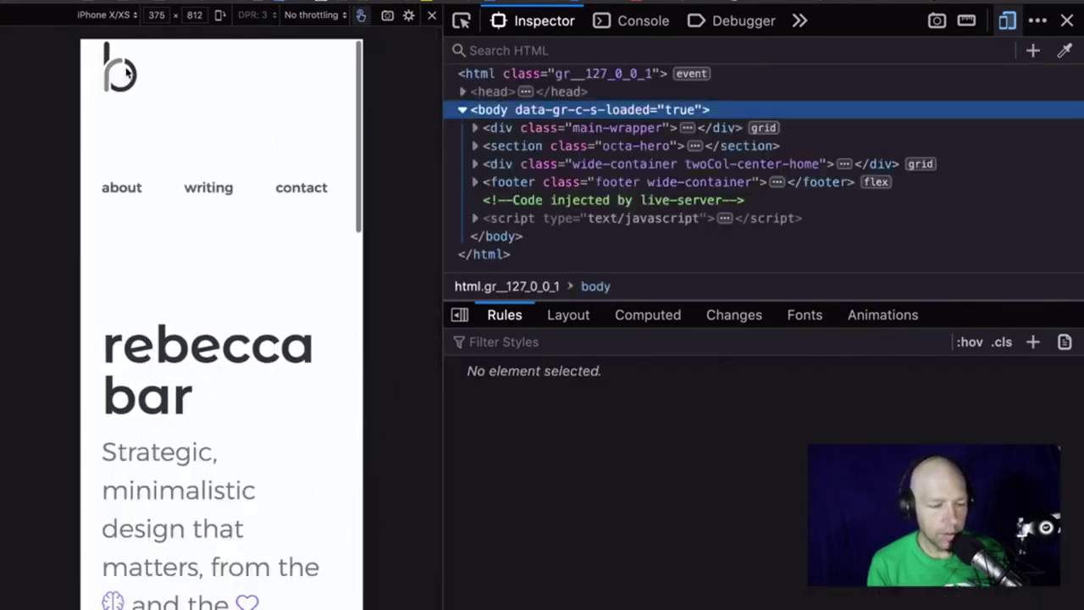
pyautogui.click(107, 14)
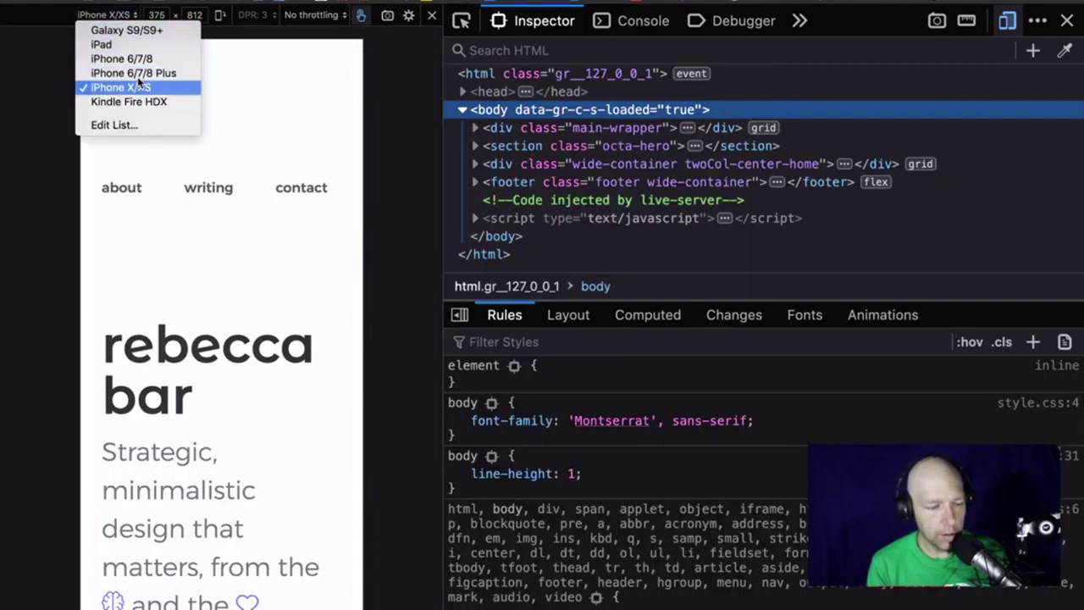
pyautogui.click(131, 87)
pyautogui.click(107, 14)
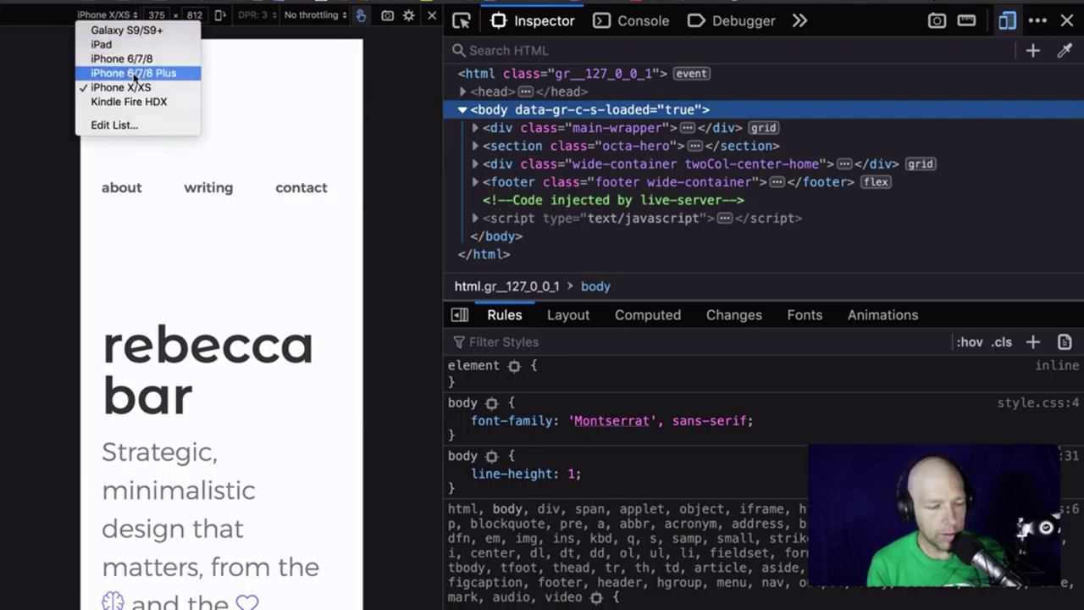
pyautogui.click(133, 72)
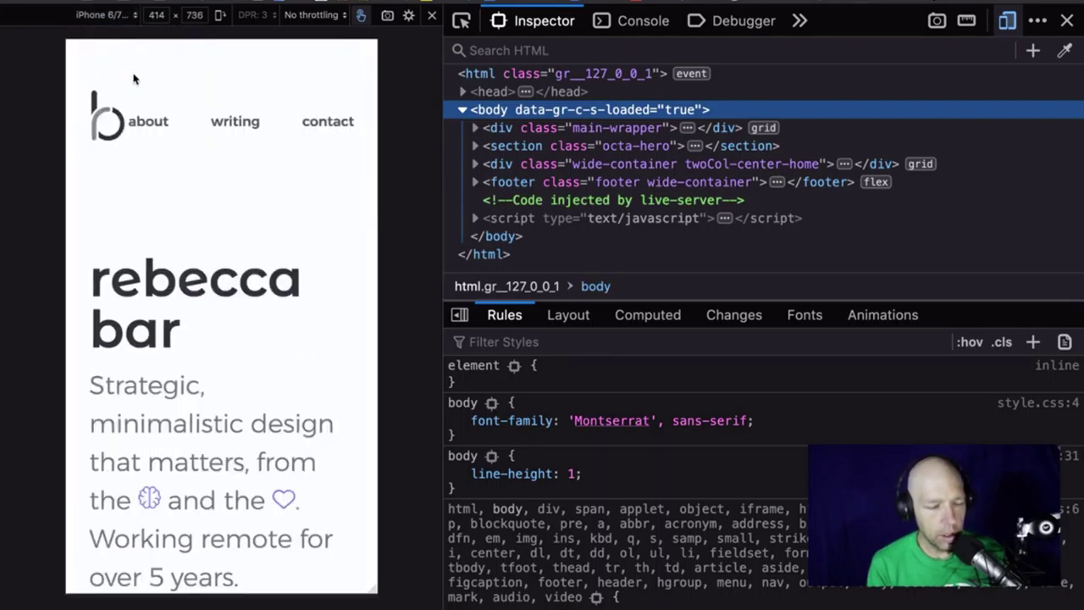
# Switch the preview to iPhone 6/7/8 (375×667) and scroll down to the OCTA case study section.
pyautogui.click(131, 15)
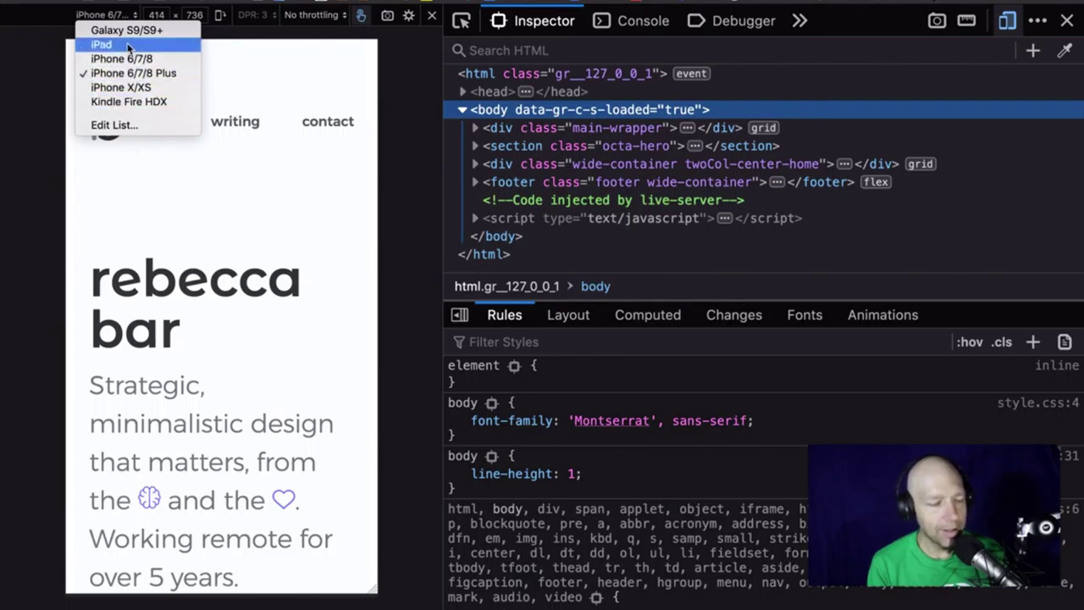
pyautogui.click(127, 59)
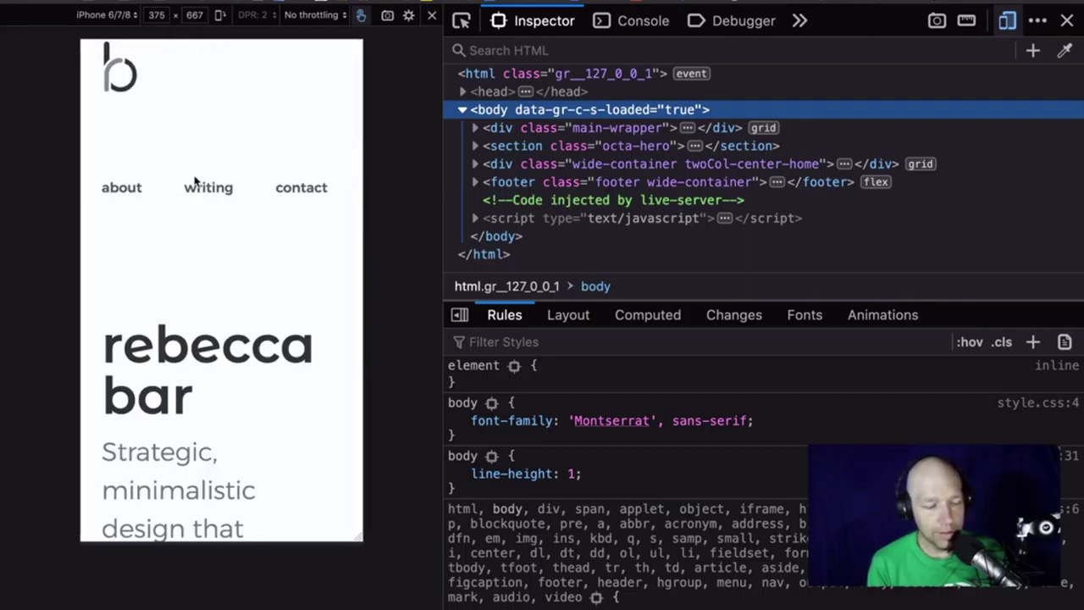
pyautogui.scroll(-12, 194, 185)
pyautogui.scroll(-2, 195, 180)
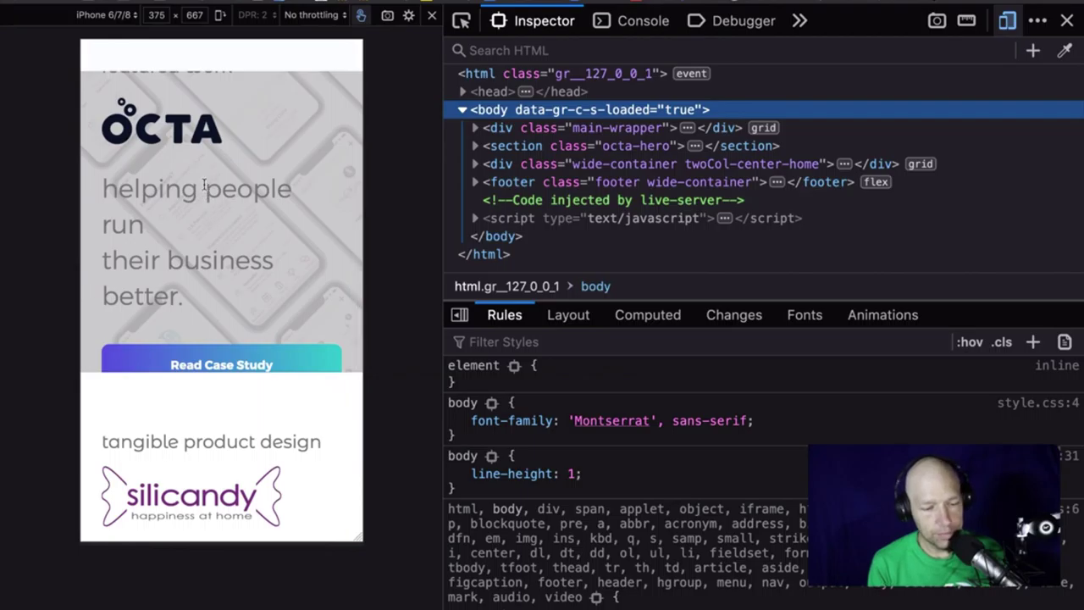
pyautogui.scroll(1, 206, 192)
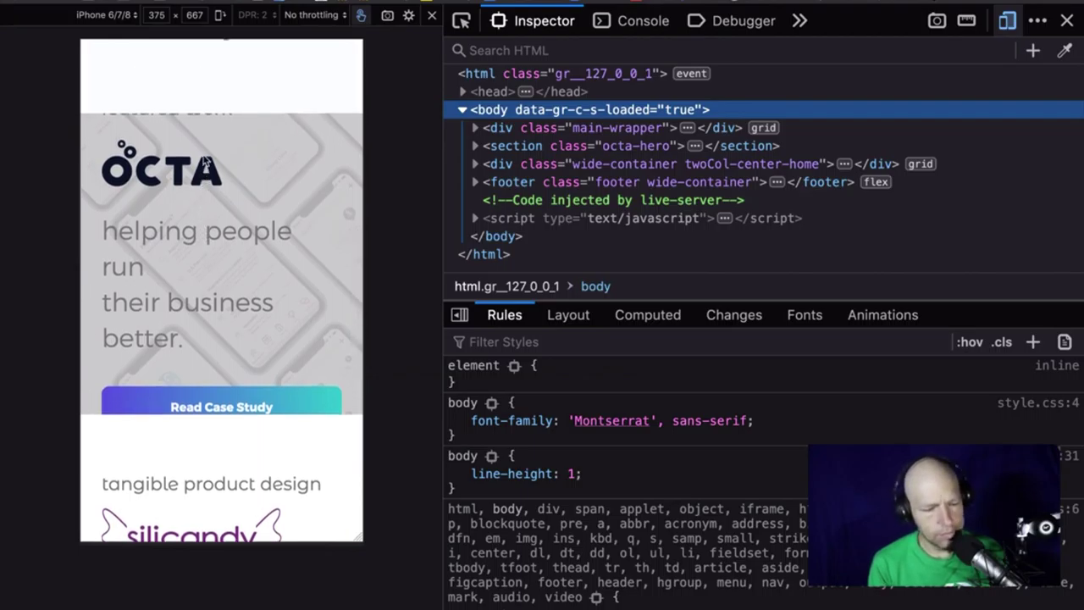
pyautogui.scroll(-8, 212, 188)
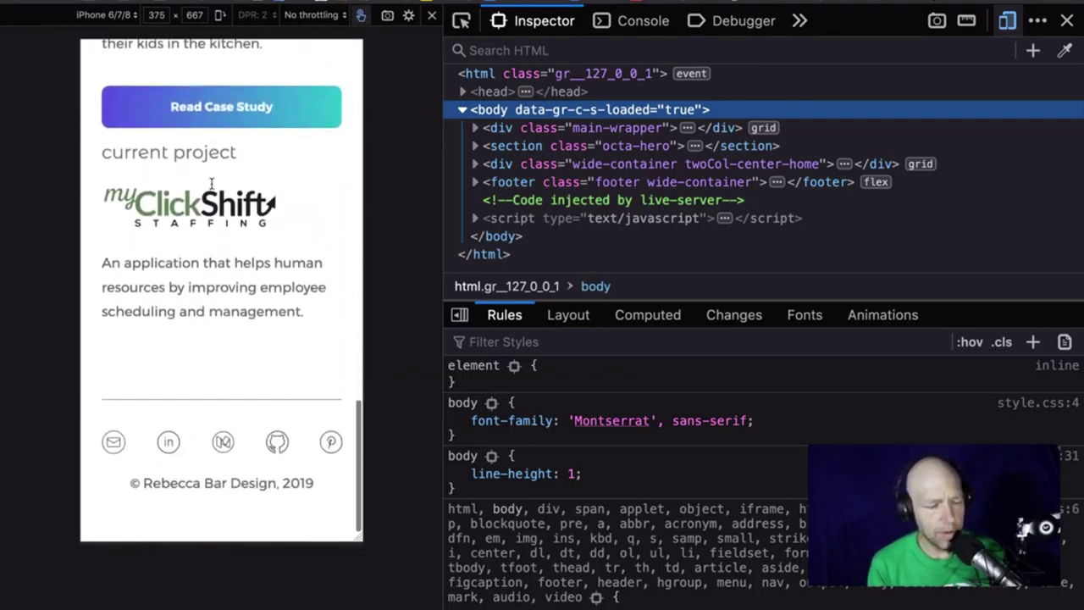
pyautogui.scroll(10, 212, 187)
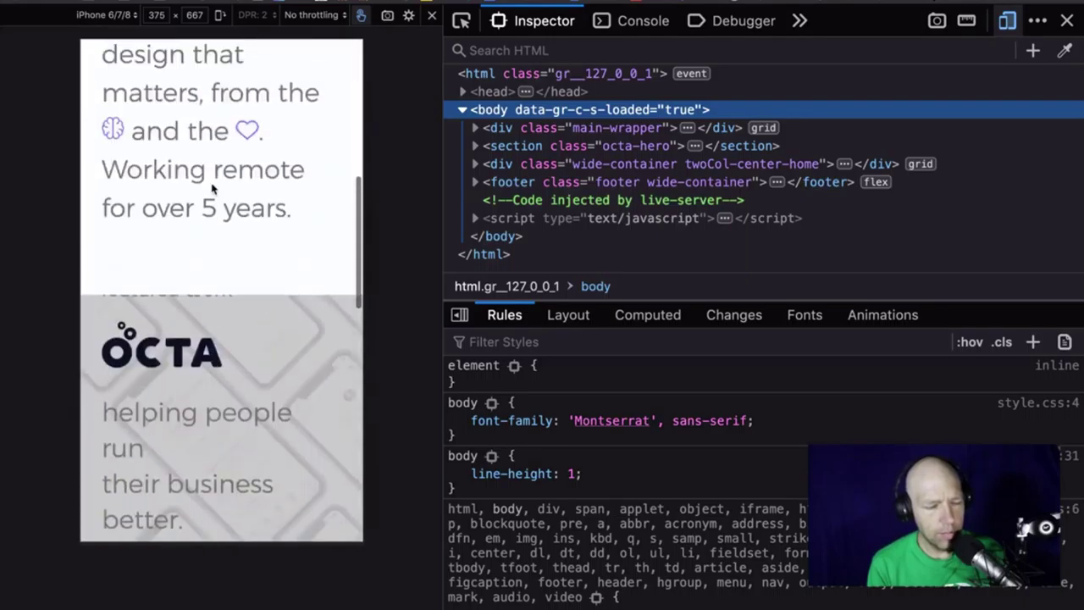
pyautogui.scroll(-3, 211, 181)
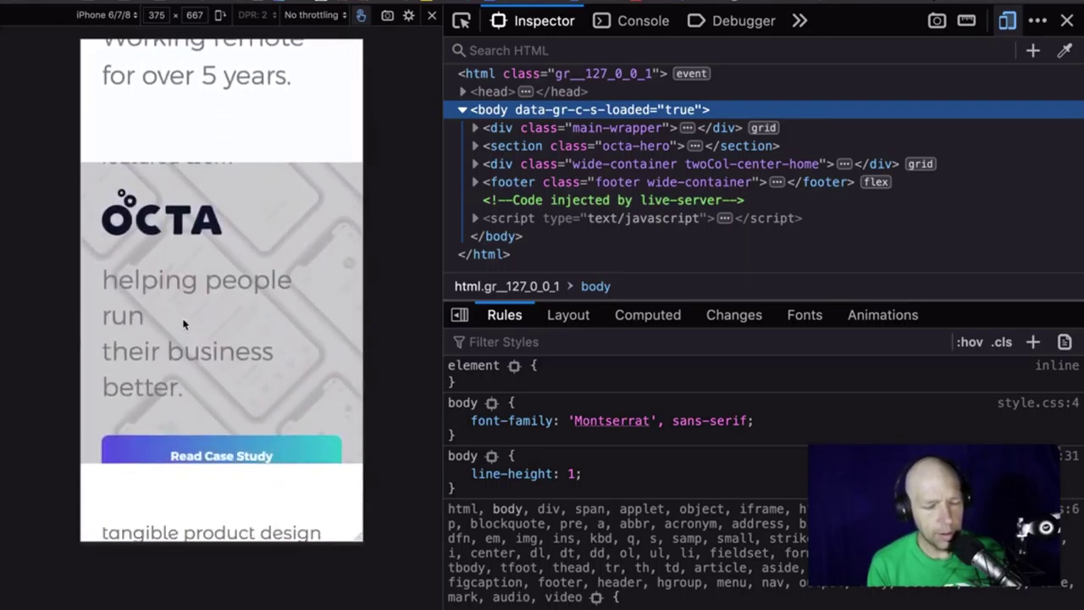
pyautogui.rightClick(139, 315)
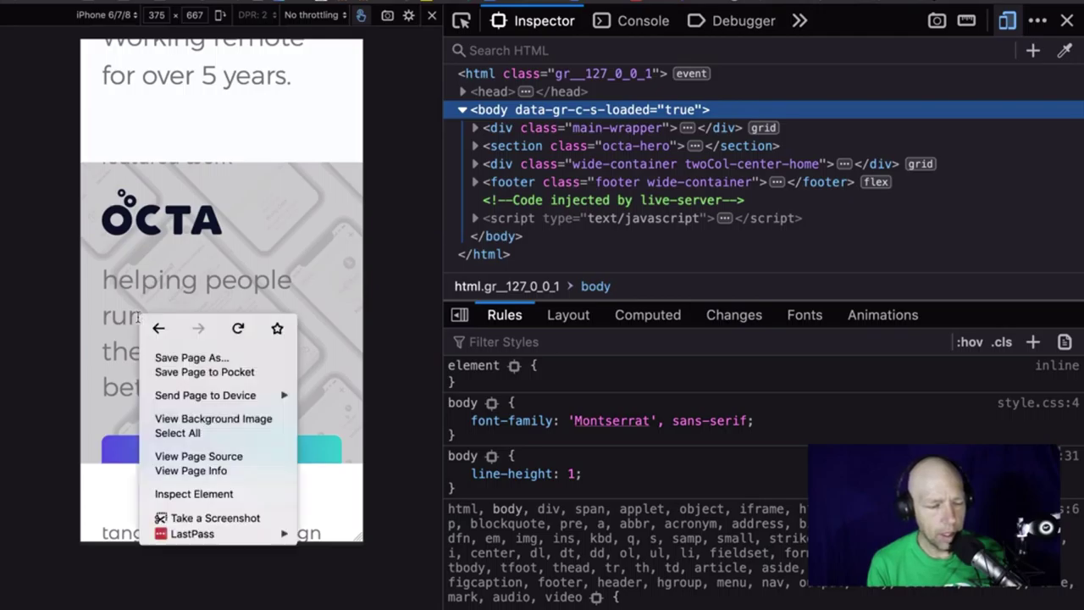
# Inspect the OCTA intro paragraph and select the line break inside it.
pyautogui.click(191, 494)
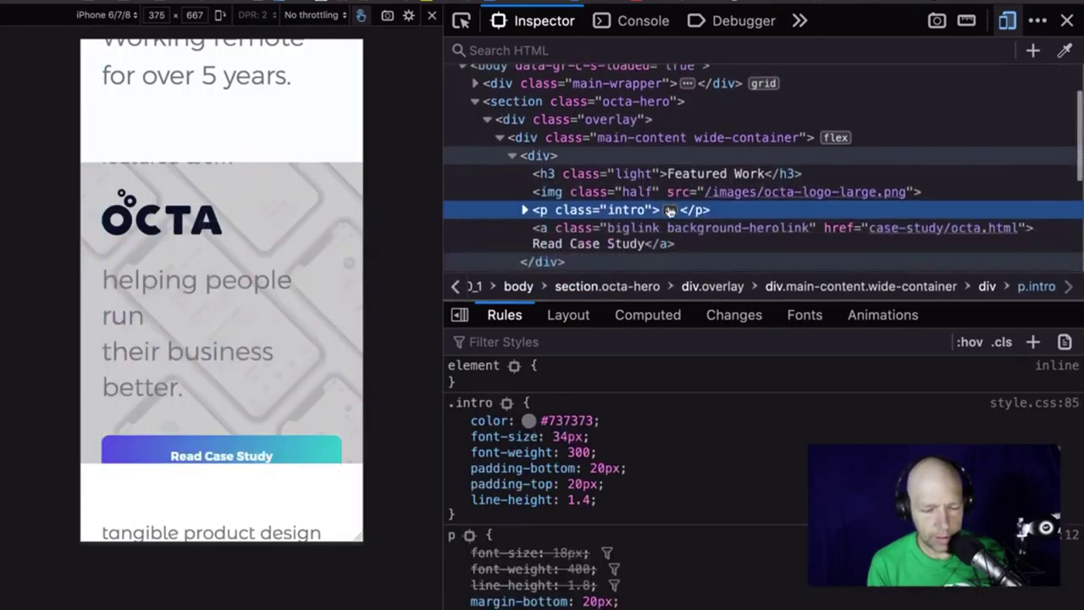
pyautogui.click(525, 196)
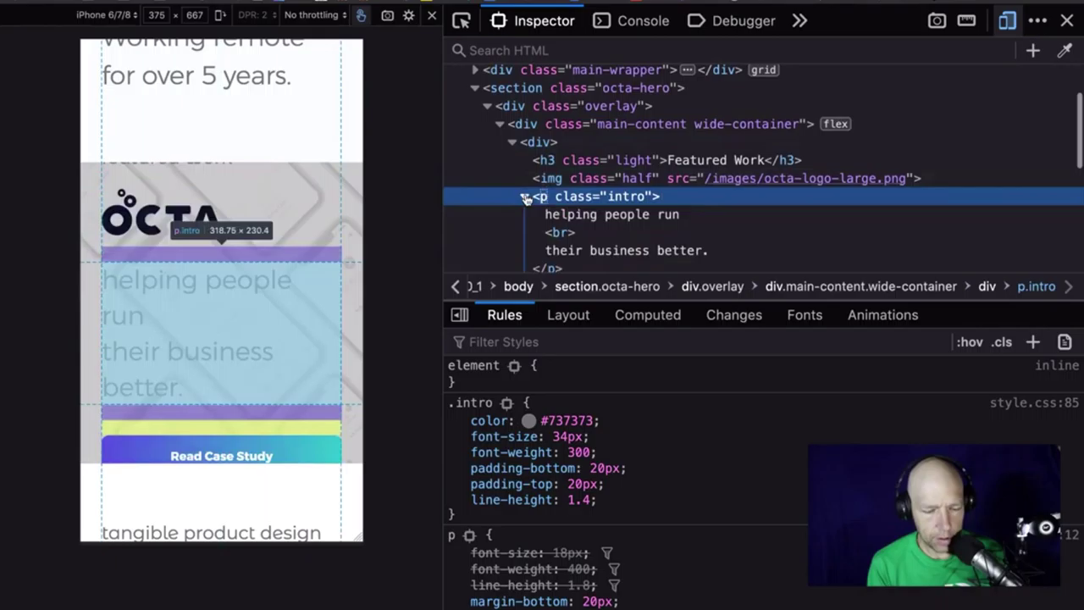
pyautogui.click(573, 232)
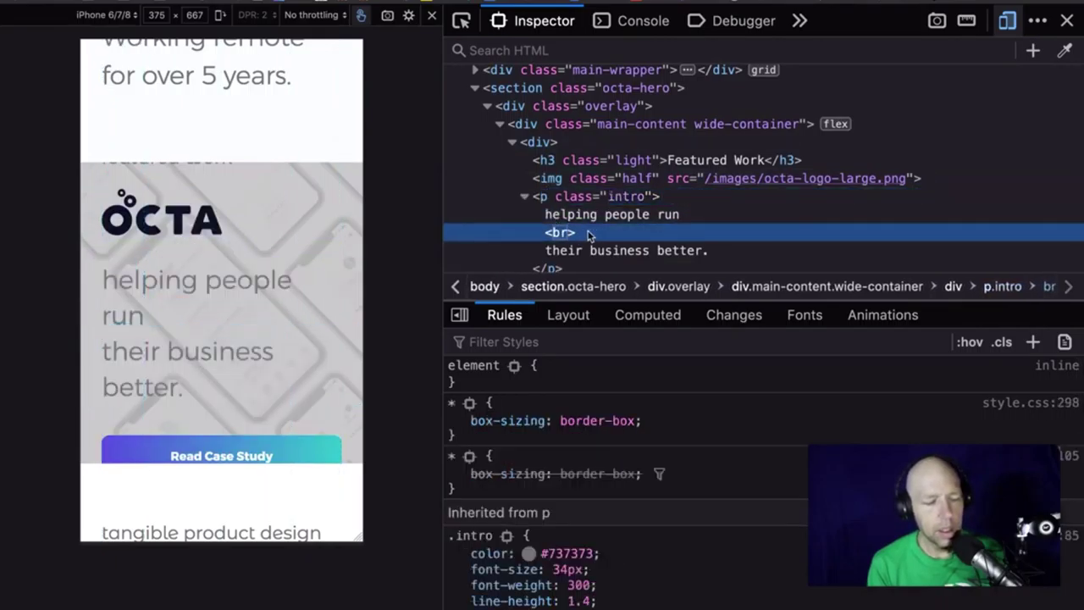
# Widen the preview, then reset it to iPhone 6/7/8 and scroll back to the top.
pyautogui.moveTo(366, 285); pyautogui.dragTo(359, 313)
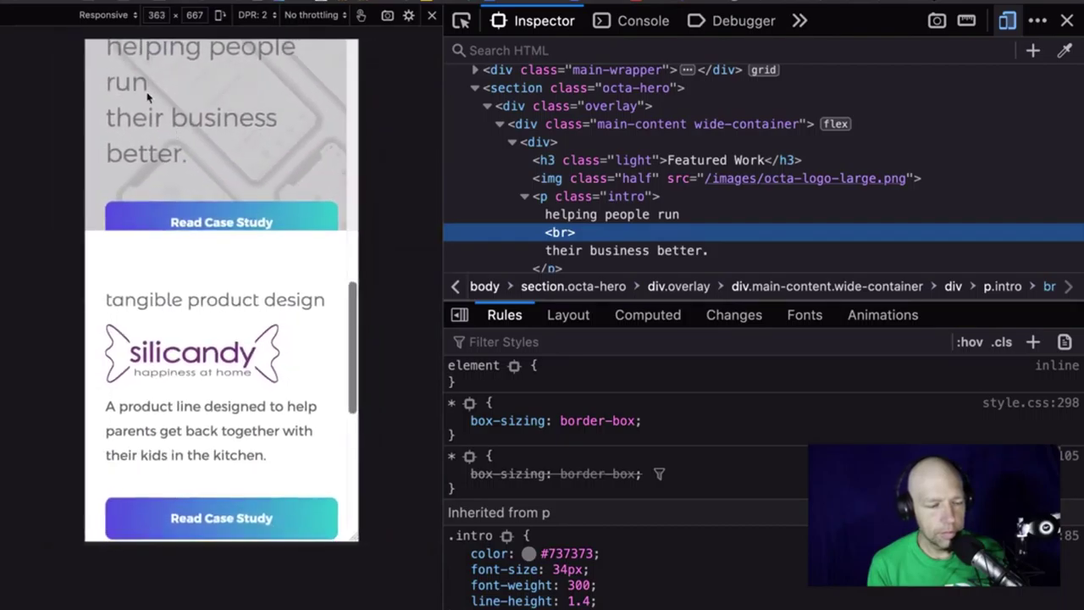
pyautogui.click(106, 15)
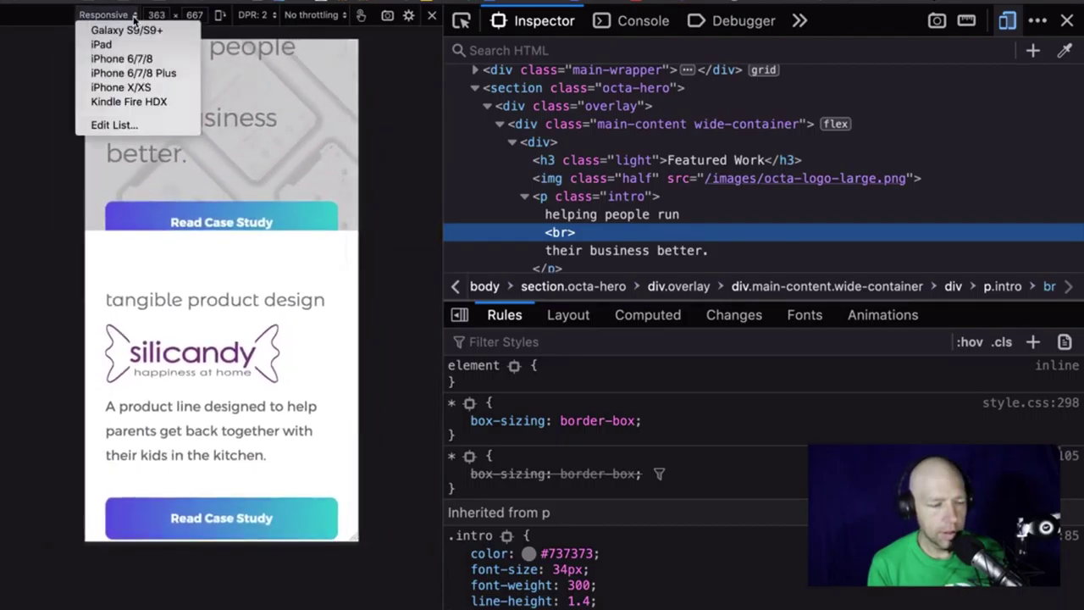
pyautogui.click(135, 61)
pyautogui.scroll(5, 219, 249)
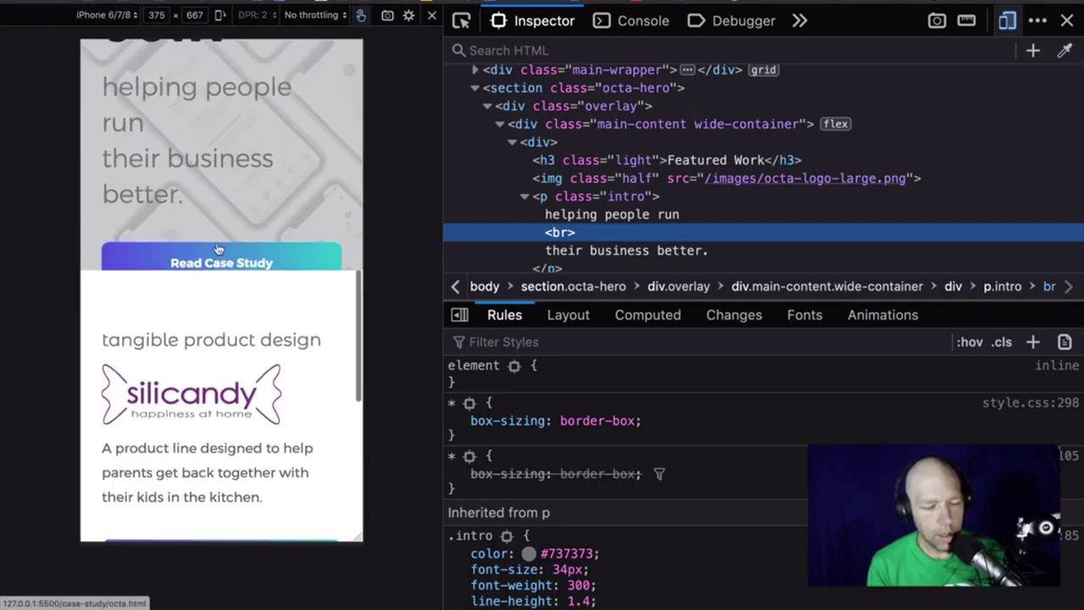
pyautogui.scroll(10, 219, 249)
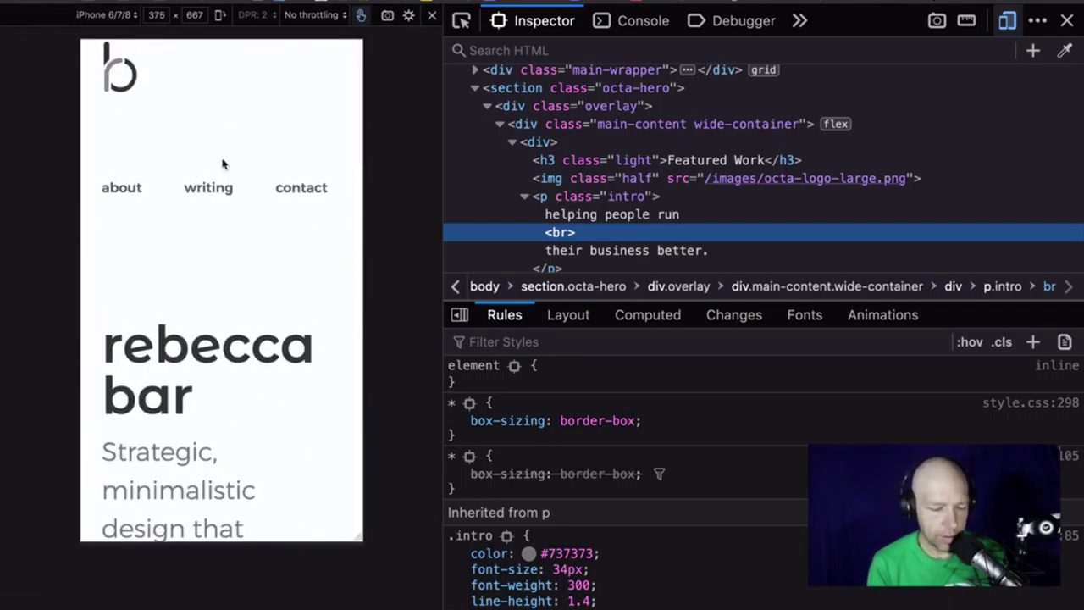
pyautogui.scroll(2, 585, 138)
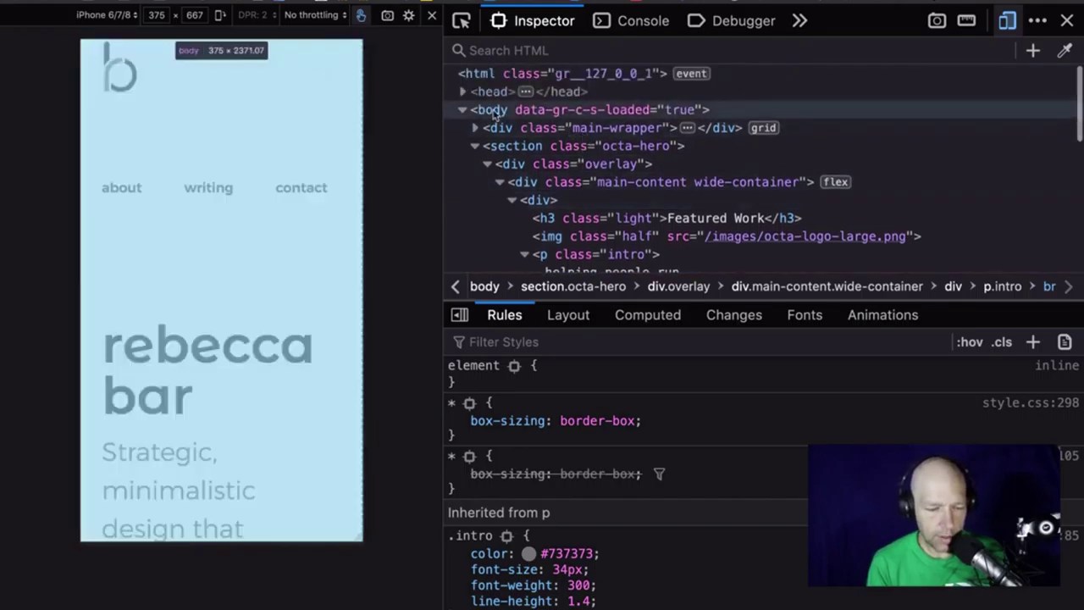
# Select ul.main-nav under main-wrapper > header and toggle its width: 300px rule off and back on.
pyautogui.click(477, 132)
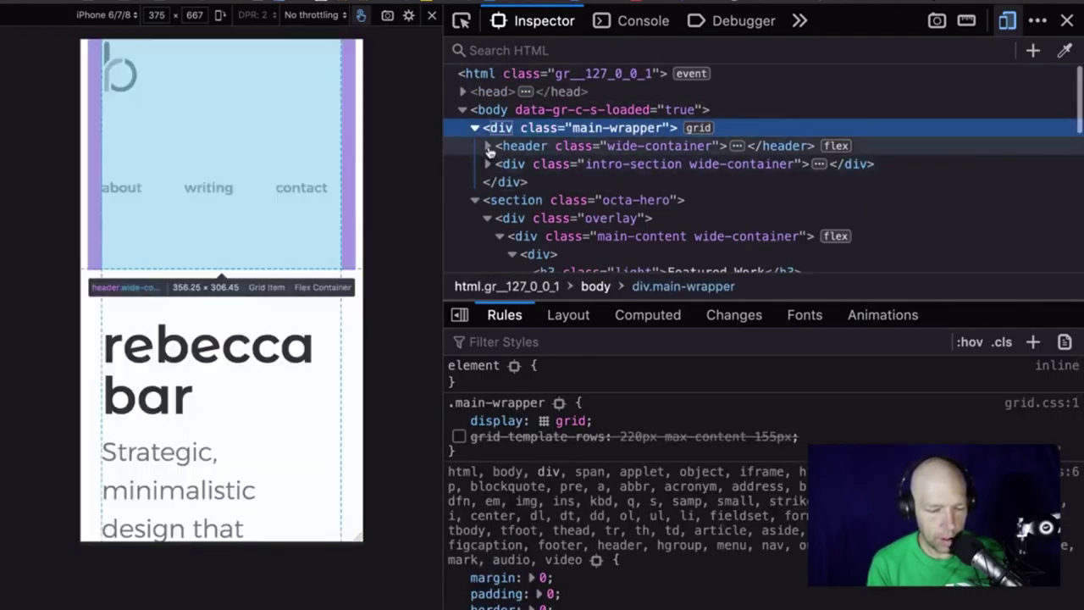
pyautogui.click(489, 148)
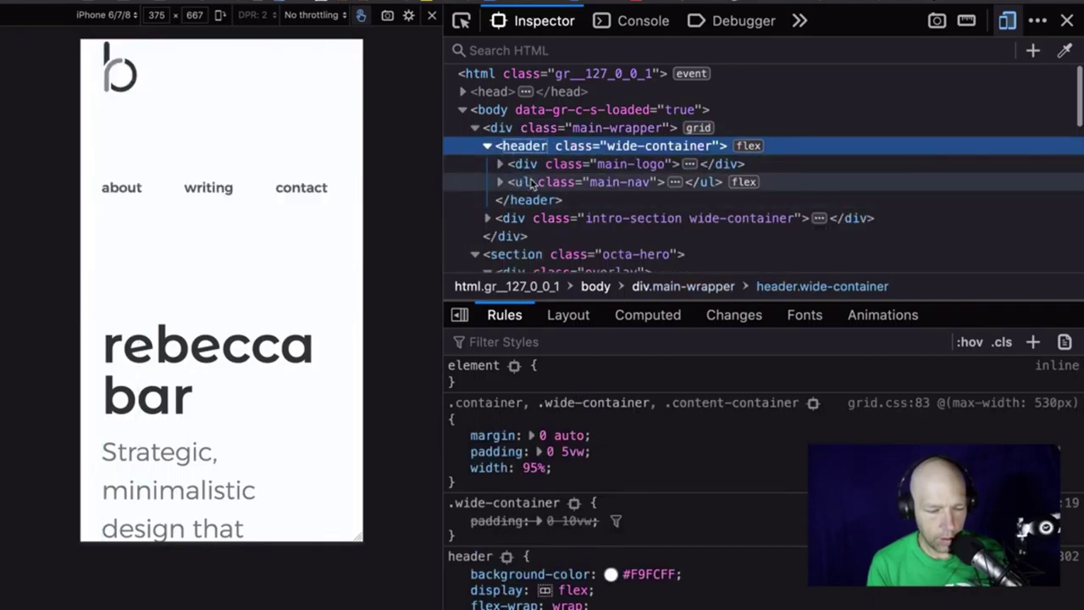
pyautogui.click(534, 184)
pyautogui.click(500, 182)
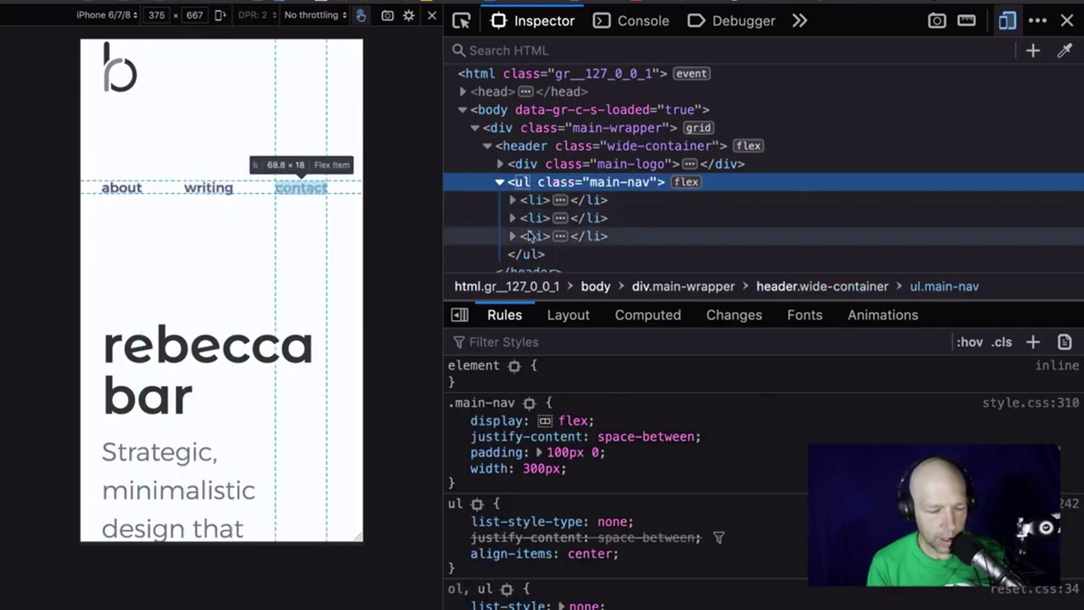
pyautogui.click(513, 202)
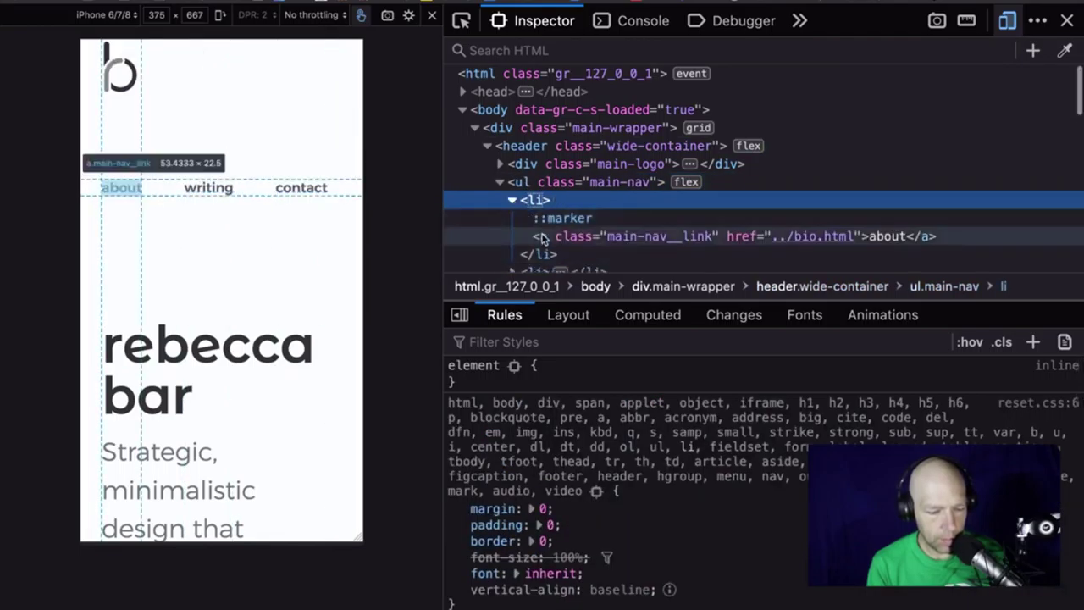
pyautogui.click(512, 200)
pyautogui.click(524, 183)
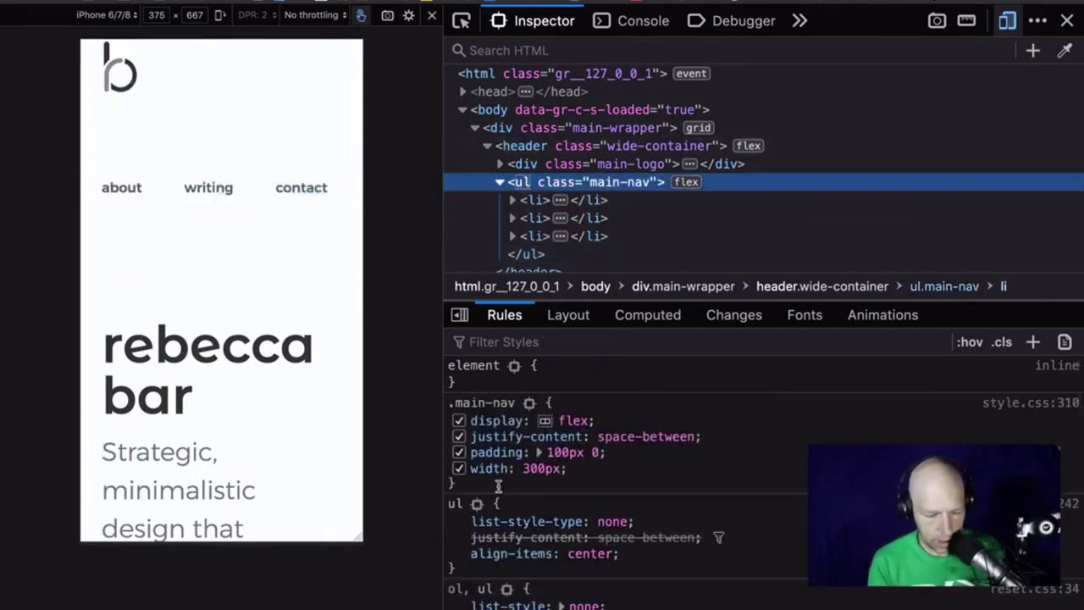
pyautogui.click(459, 470)
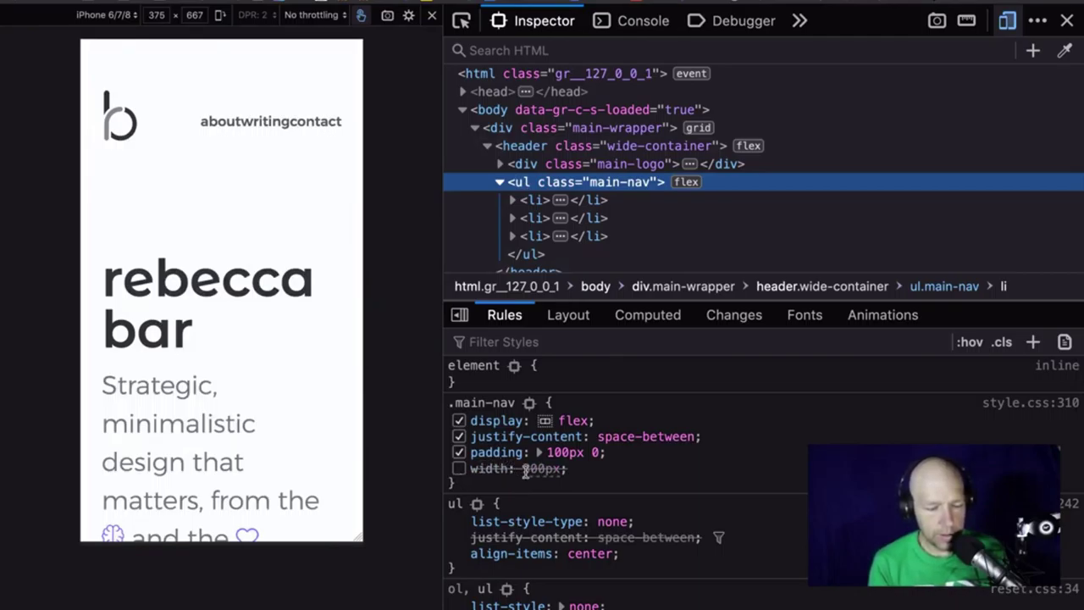
pyautogui.click(459, 470)
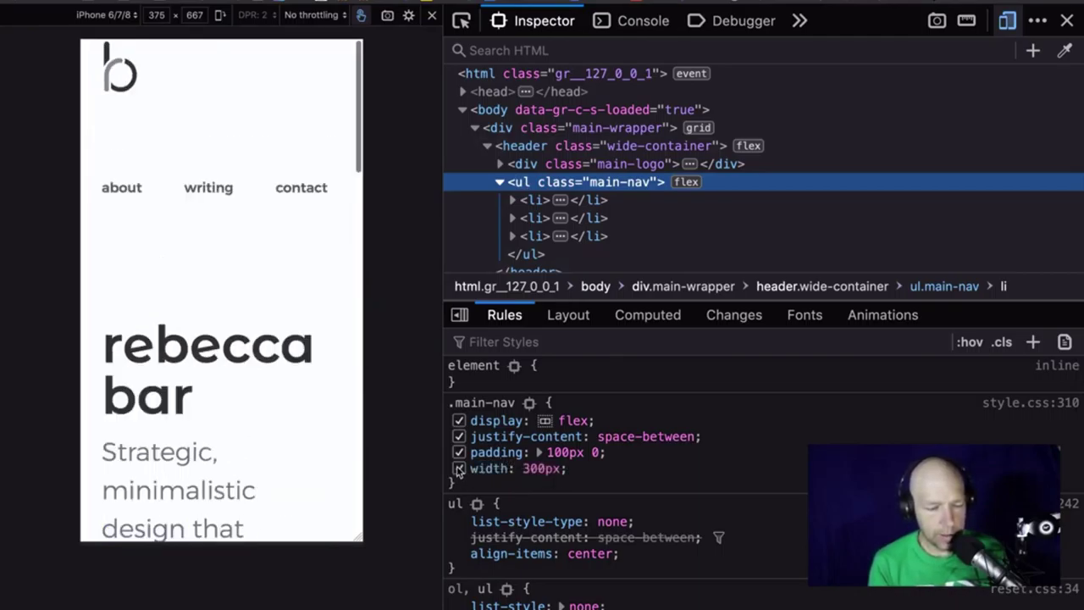
# Change the .main-nav width from 300px to 70% in Firefox's Rules panel.
pyautogui.click(541, 470)
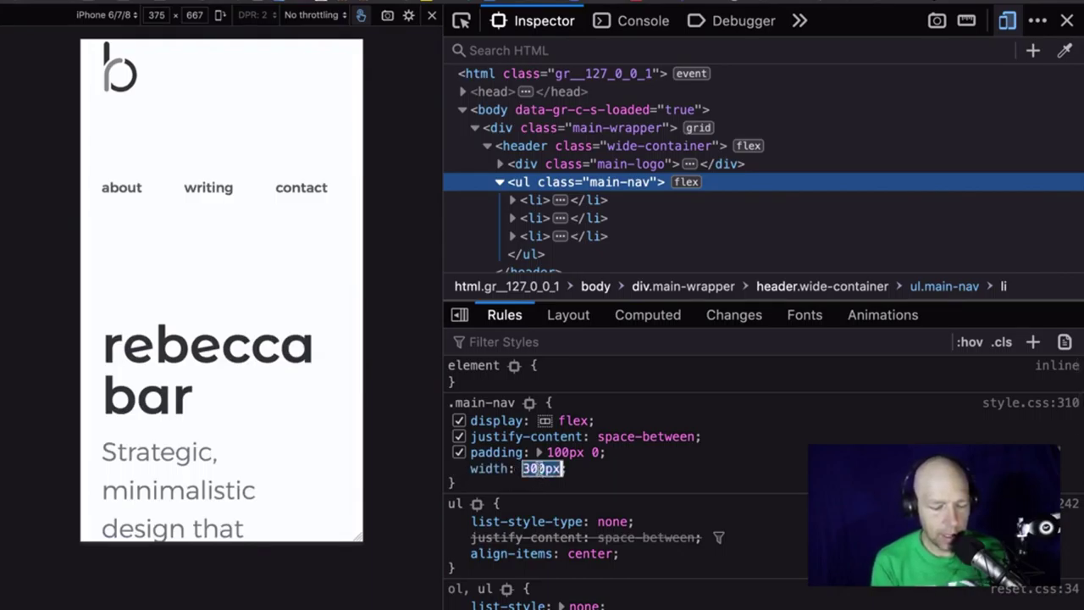
pyautogui.write('60%')
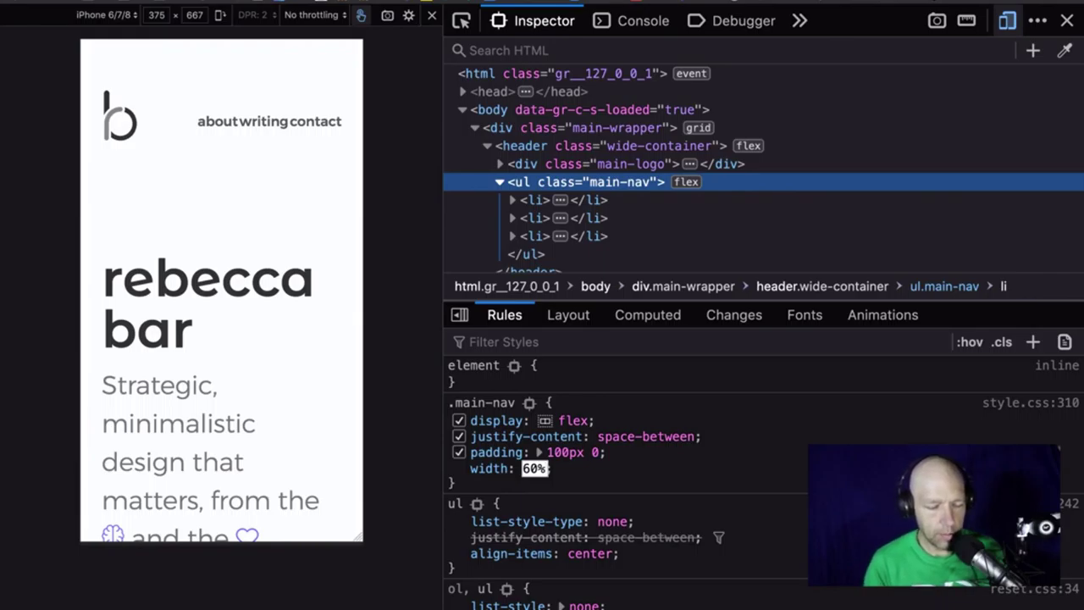
pyautogui.press('Down')
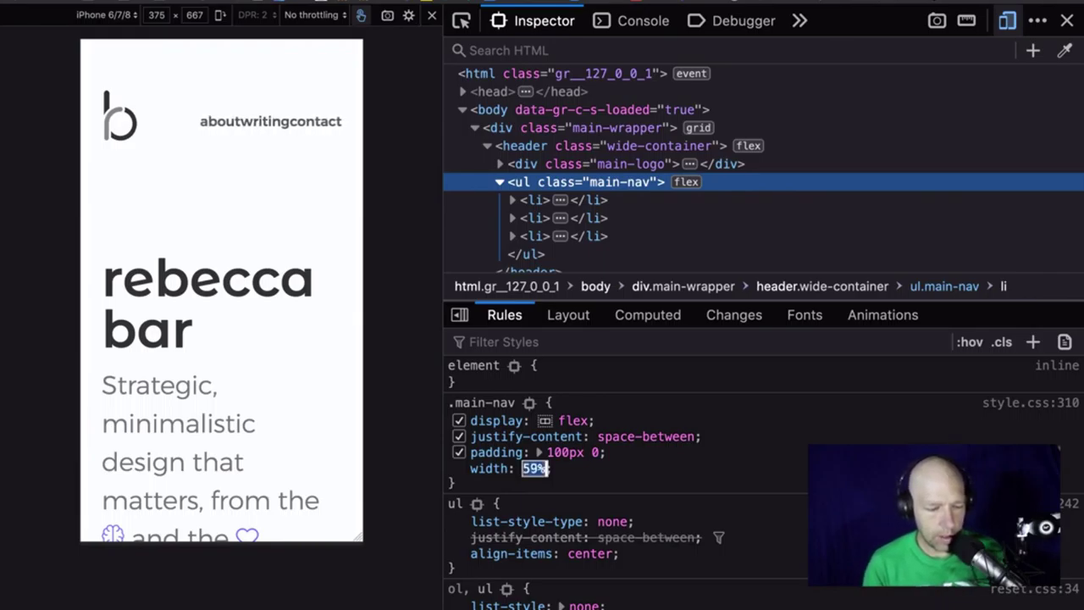
pyautogui.press('Up')
pyautogui.press('Up')
pyautogui.press('Up')
pyautogui.press('Up')
pyautogui.press('Up')
pyautogui.press('Up')
pyautogui.press('Up')
pyautogui.press('Up')
pyautogui.press('Up')
pyautogui.press('Up')
pyautogui.press('Up')
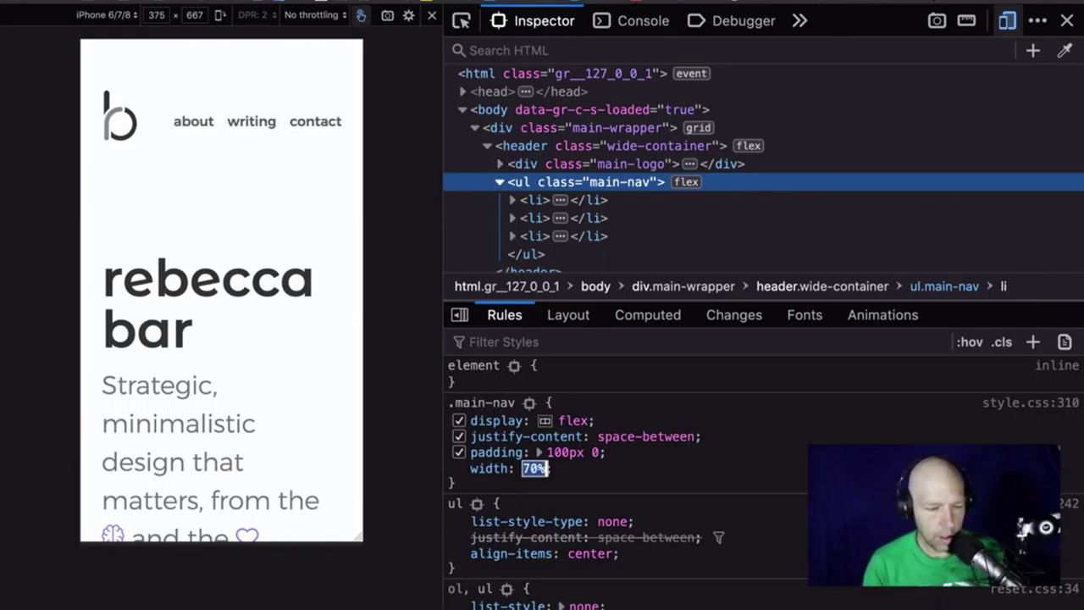
pyautogui.press('Up')
pyautogui.press('Up')
pyautogui.press('Up')
pyautogui.press('Down')
pyautogui.press('Down')
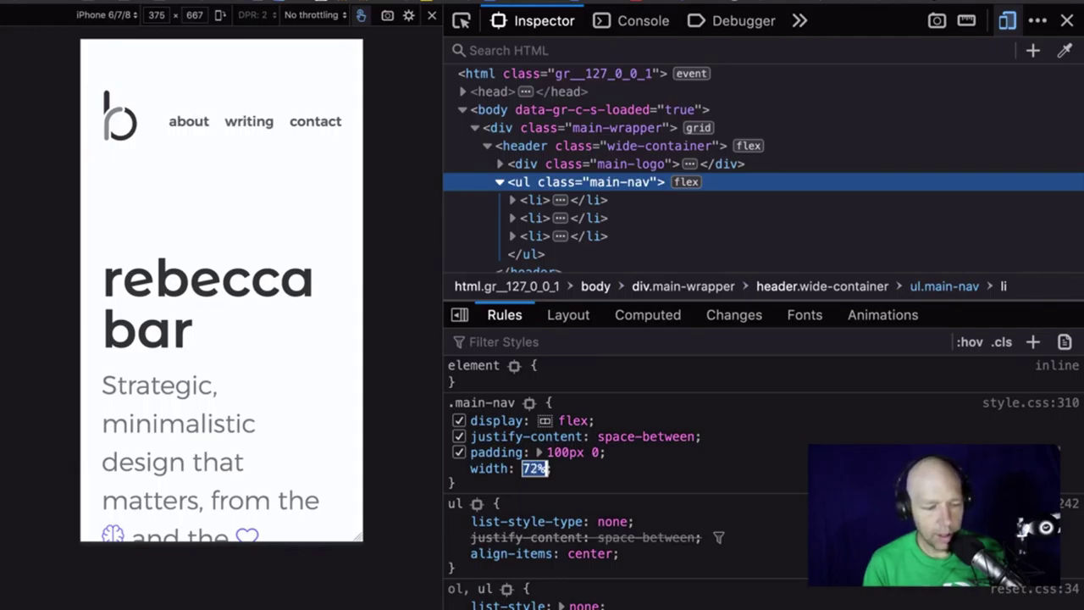
pyautogui.press('Down')
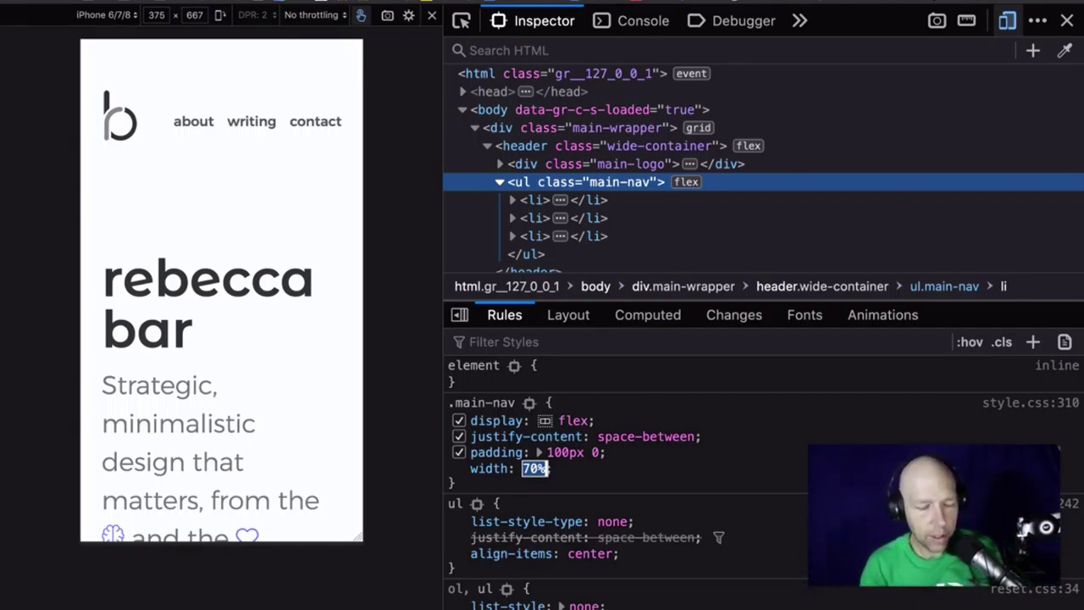
pyautogui.click(587, 147)
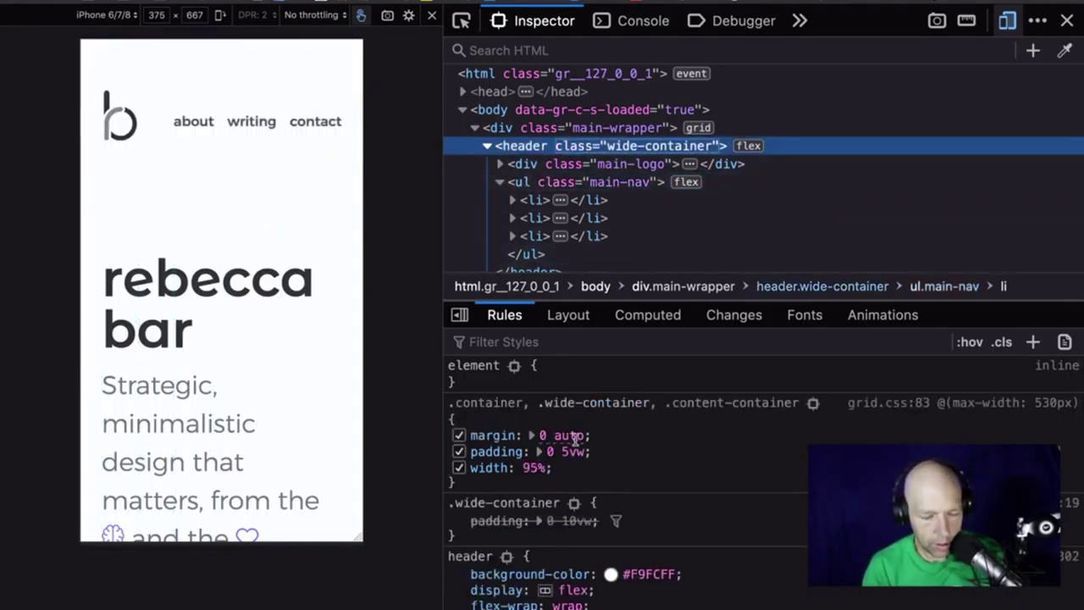
# Review the header container's rules, then reselect ul.main-nav in the Inspector.
pyautogui.scroll(-2, 639, 550)
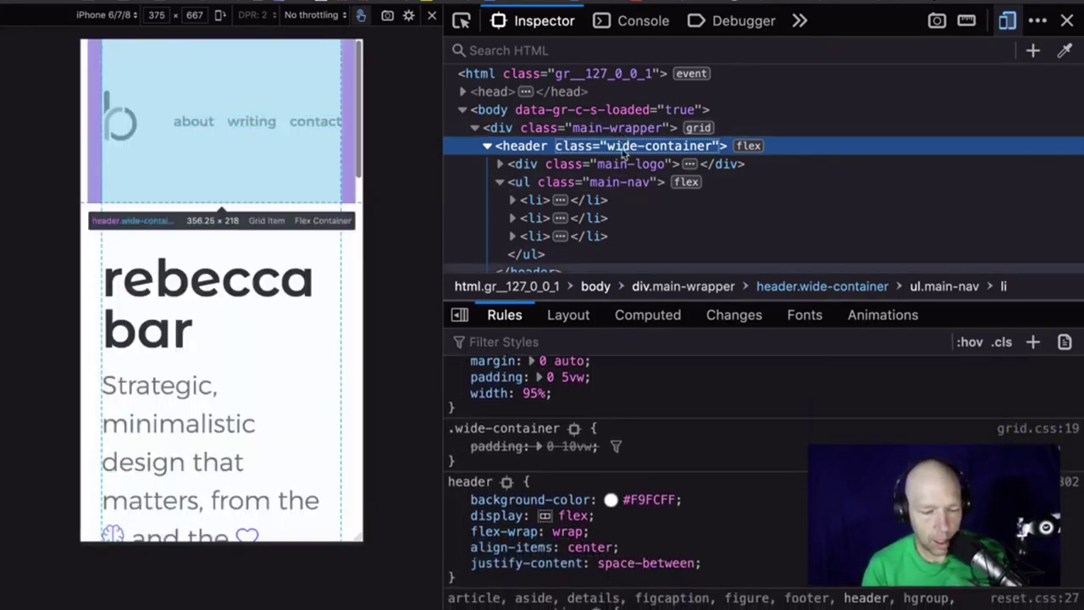
pyautogui.click(621, 184)
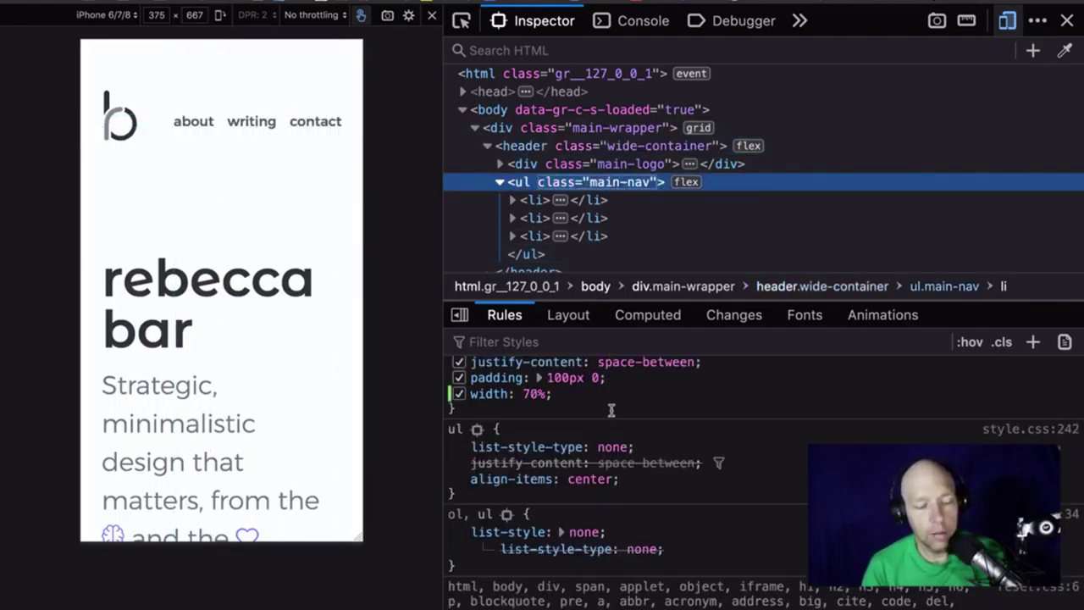
pyautogui.scroll(2, 587, 408)
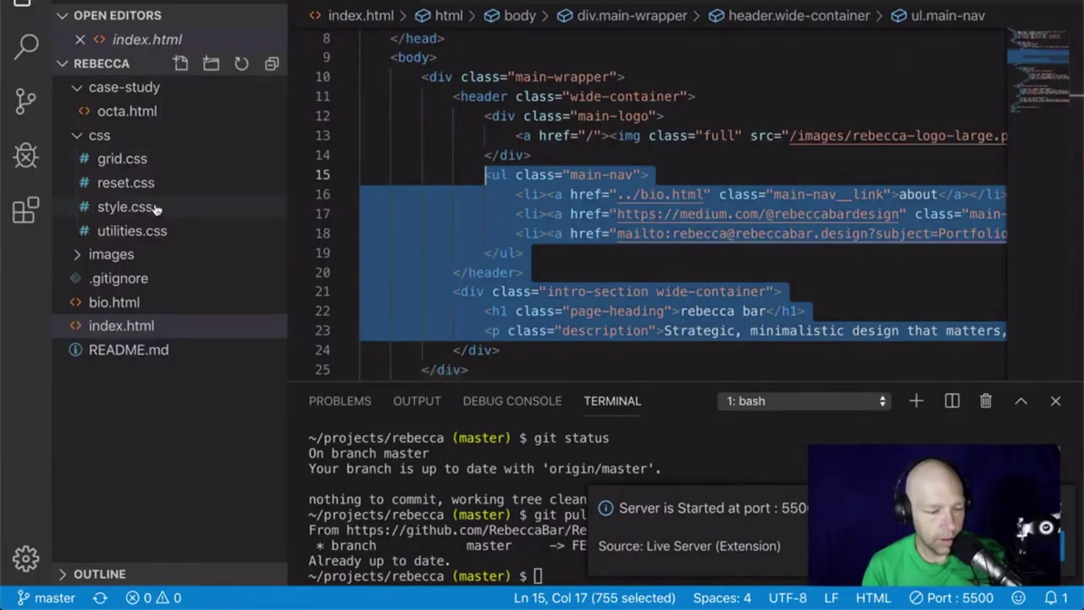
# Open style.css and search for 'main-n' to locate the .main-nav rule.
pyautogui.hotkey('ctrl', 'shift', 'e')
pyautogui.click(124, 207)
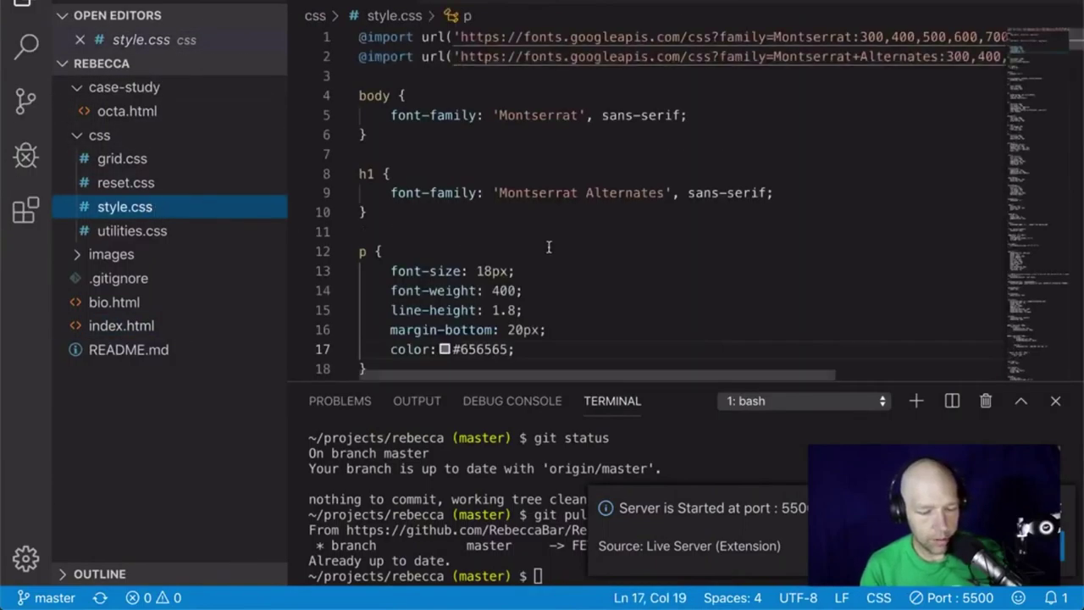
pyautogui.hotkey('ctrl', 'f')
pyautogui.write('main')
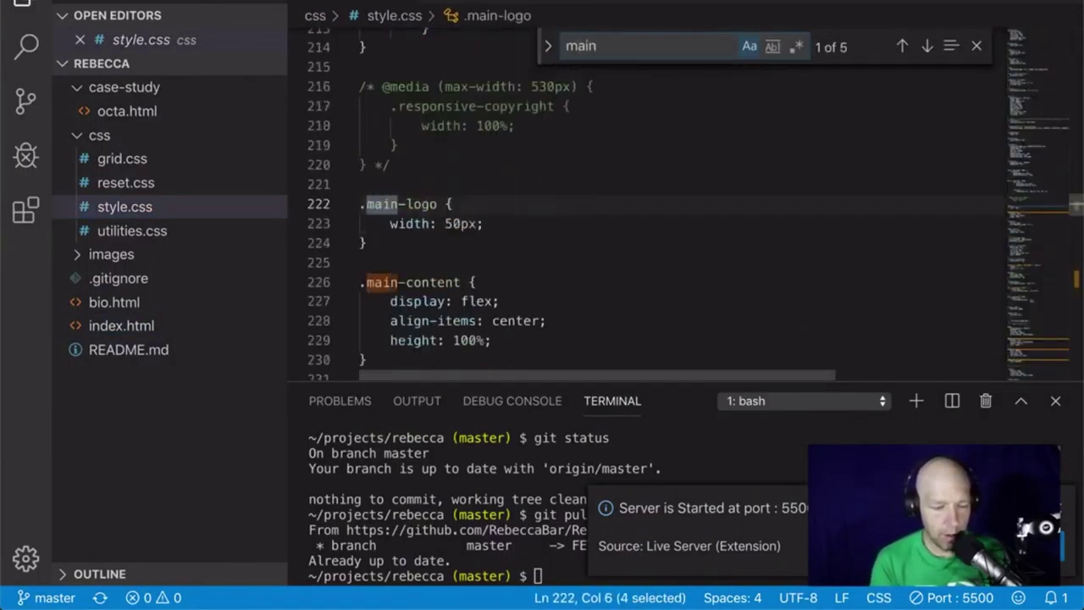
pyautogui.write('-n')
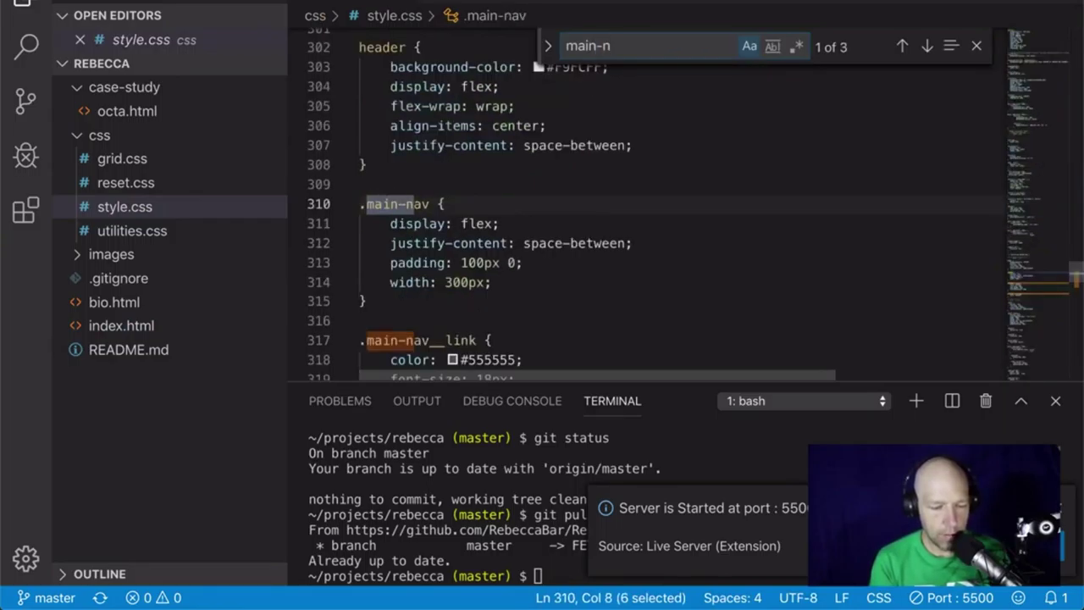
pyautogui.scroll(-6, 392, 222)
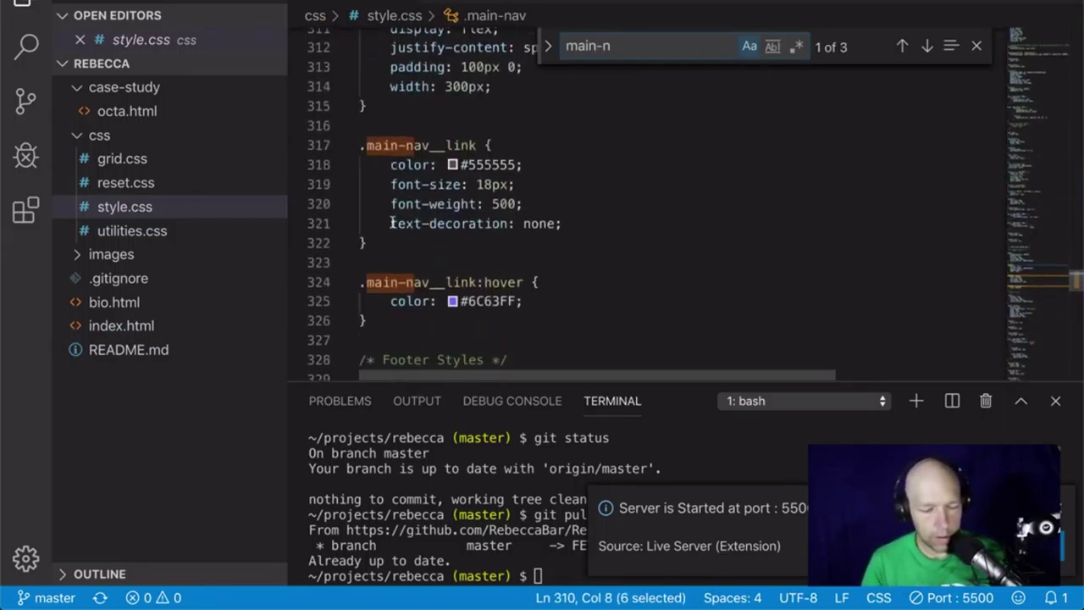
pyautogui.scroll(-15, 393, 223)
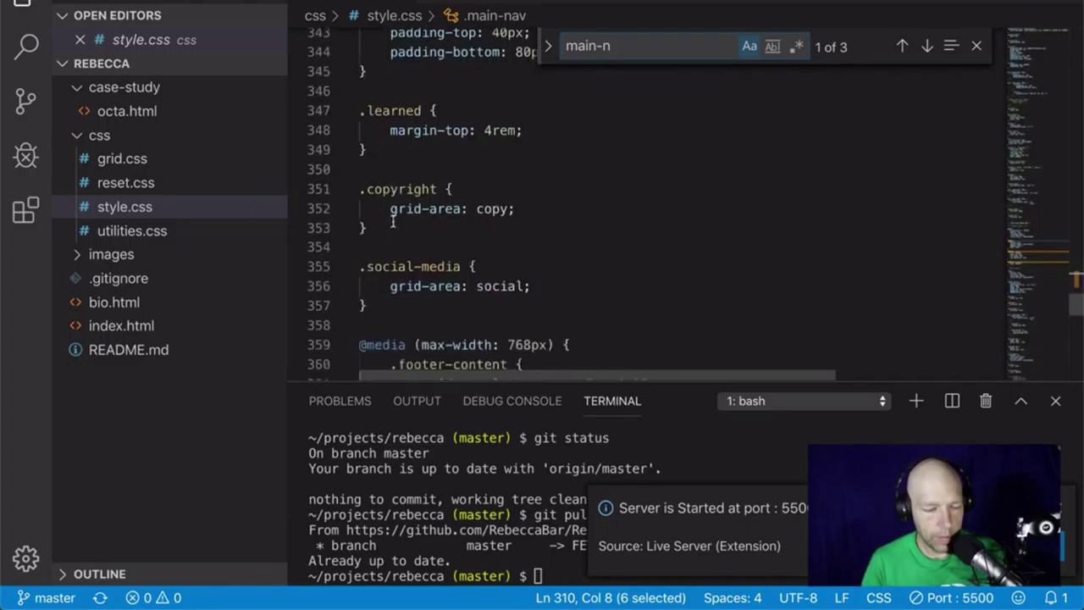
pyautogui.scroll(3, 392, 222)
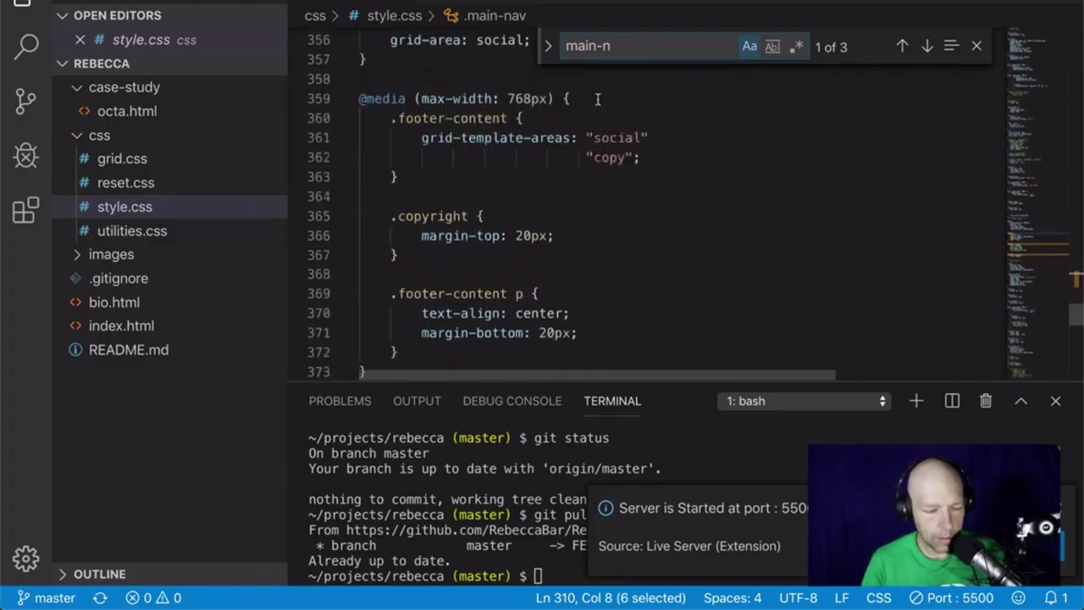
# Copy the 768px media query line and add a blank line after the .main-nav rule.
pyautogui.moveTo(597, 99); pyautogui.dragTo(320, 101)
pyautogui.hotkey('ctrl', 'c')
pyautogui.scroll(15, 641, 127)
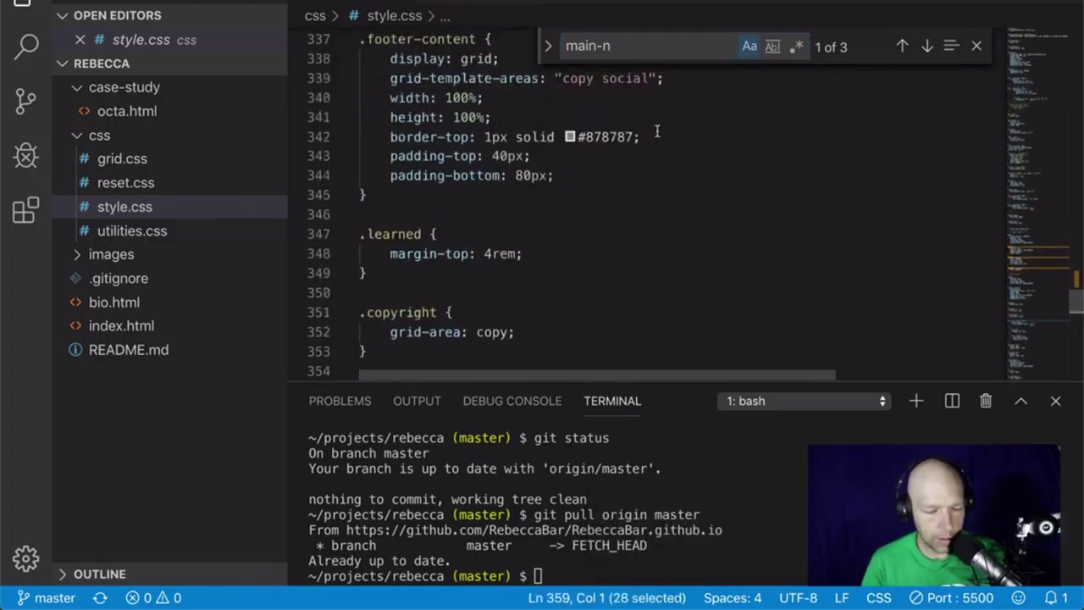
pyautogui.scroll(1, 656, 131)
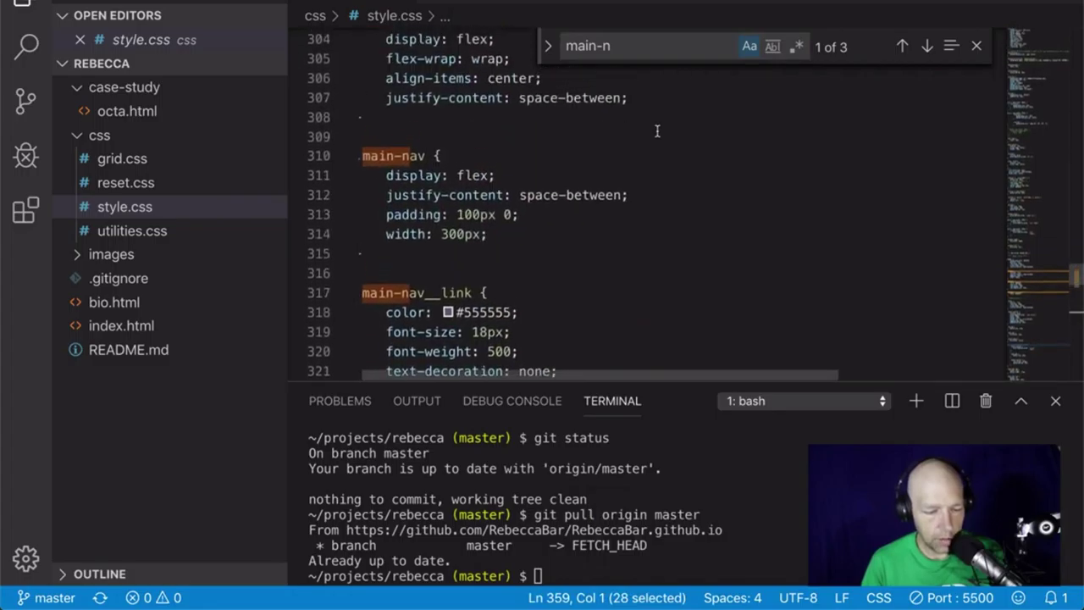
pyautogui.scroll(-3, 652, 132)
pyautogui.scroll(3, 643, 135)
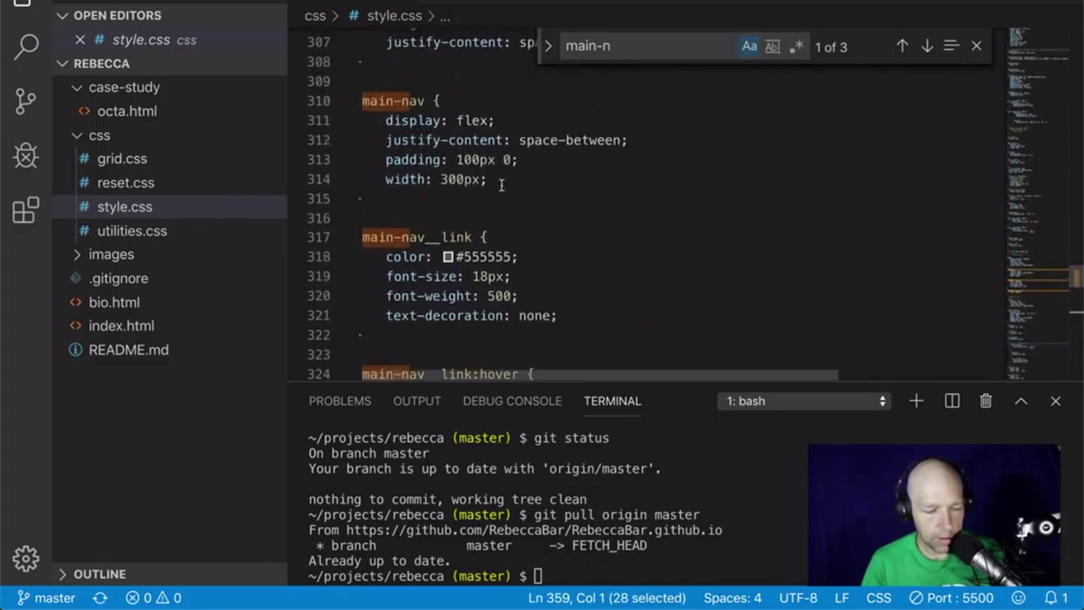
pyautogui.click(483, 198)
pyautogui.press('Return')
pyautogui.press('Return')
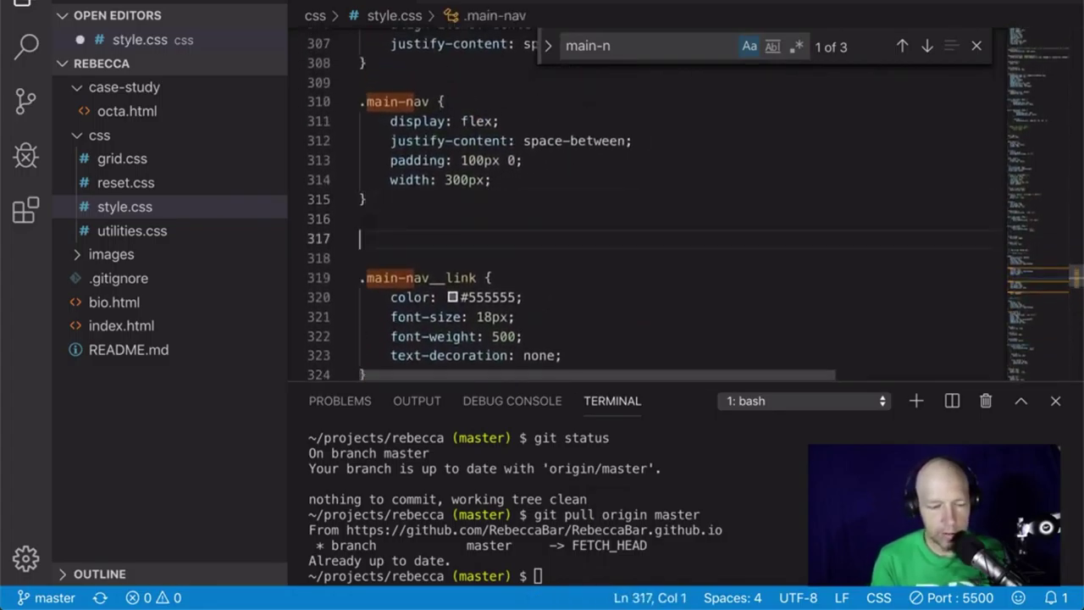
# Paste a new media query below .main-nav and copy the .main-nav rule inside it.
pyautogui.hotkey('ctrl', 'v')
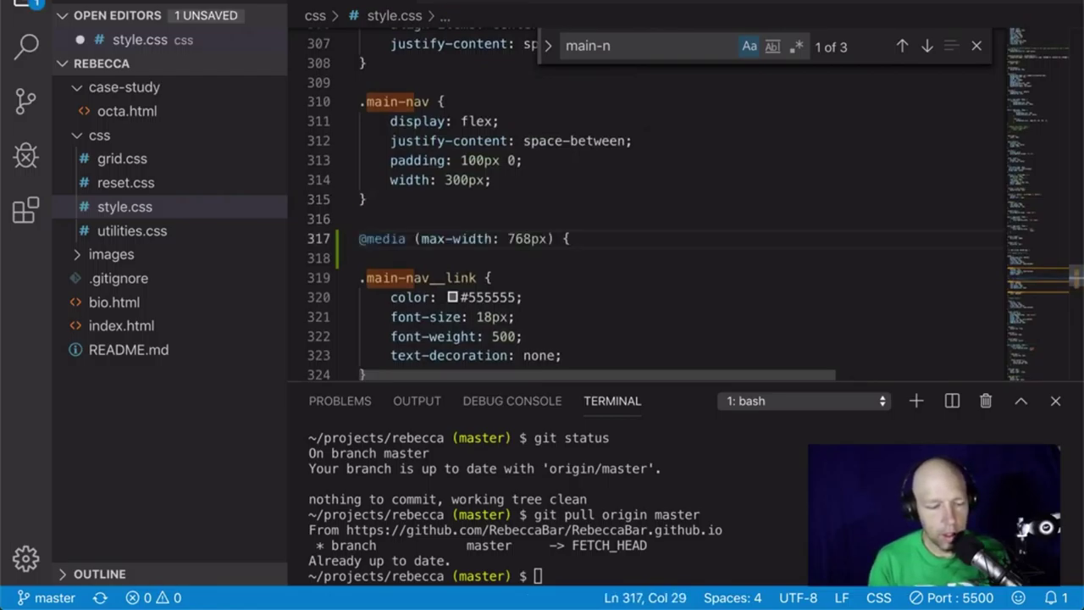
pyautogui.write('}')
pyautogui.press('Return')
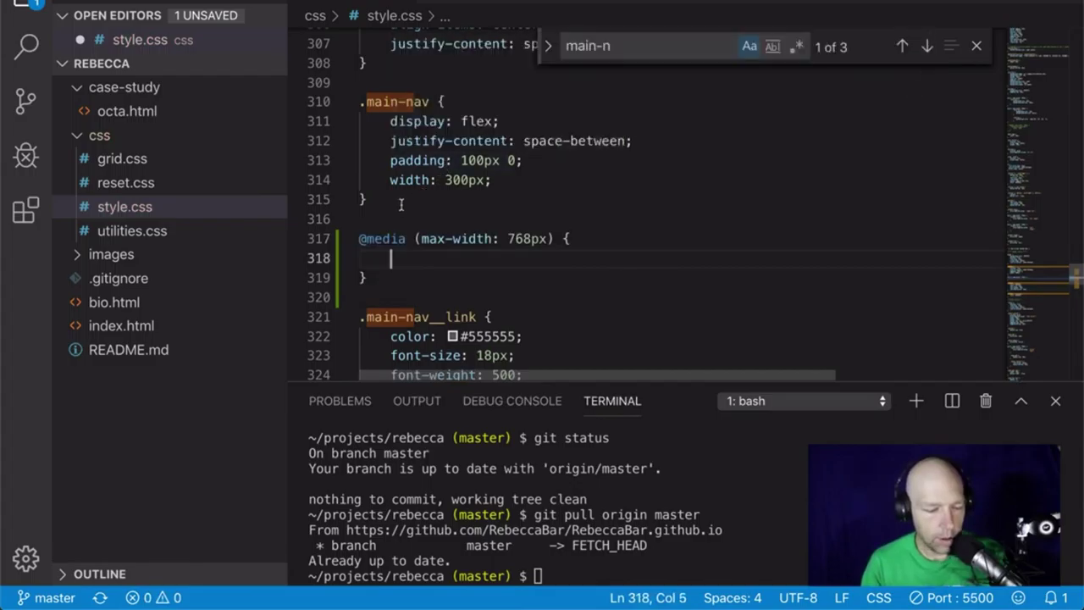
pyautogui.moveTo(401, 204); pyautogui.dragTo(359, 101)
pyautogui.hotkey('ctrl', 'c')
pyautogui.click(421, 265)
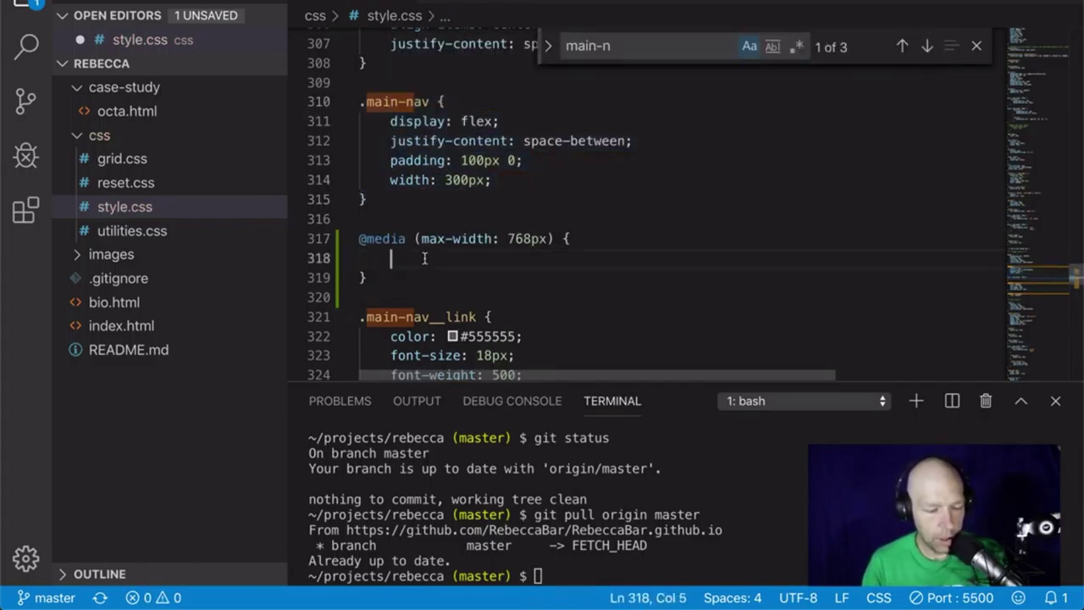
pyautogui.hotkey('ctrl', 'v')
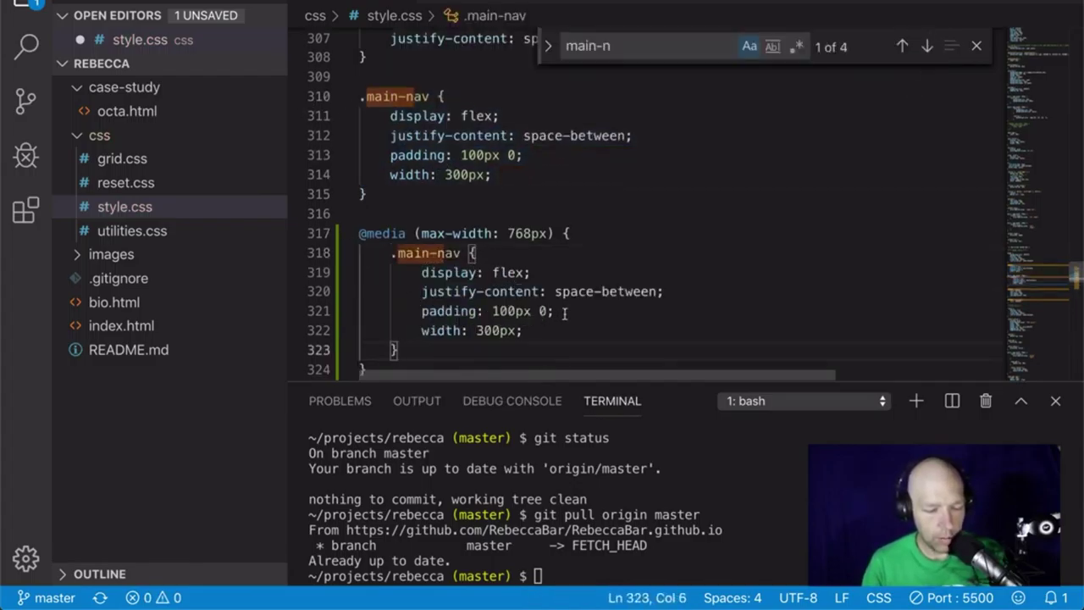
# Trim the copied rule down to only width: 70%.
pyautogui.moveTo(564, 312); pyautogui.dragTo(291, 285)
pyautogui.press('BackSpace')
pyautogui.press('BackSpace')
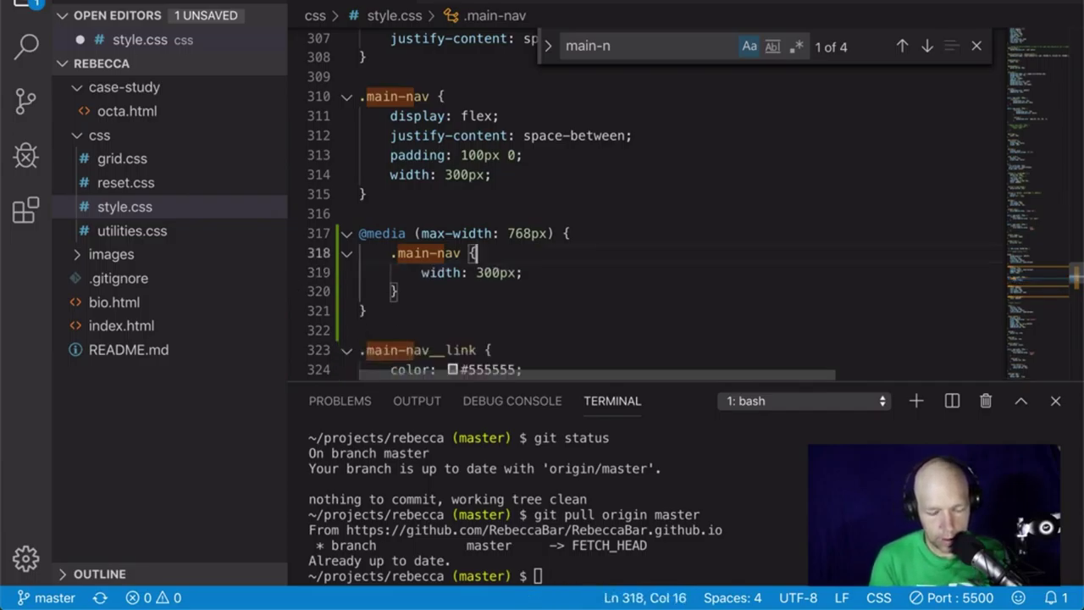
pyautogui.moveTo(477, 273); pyautogui.dragTo(519, 273)
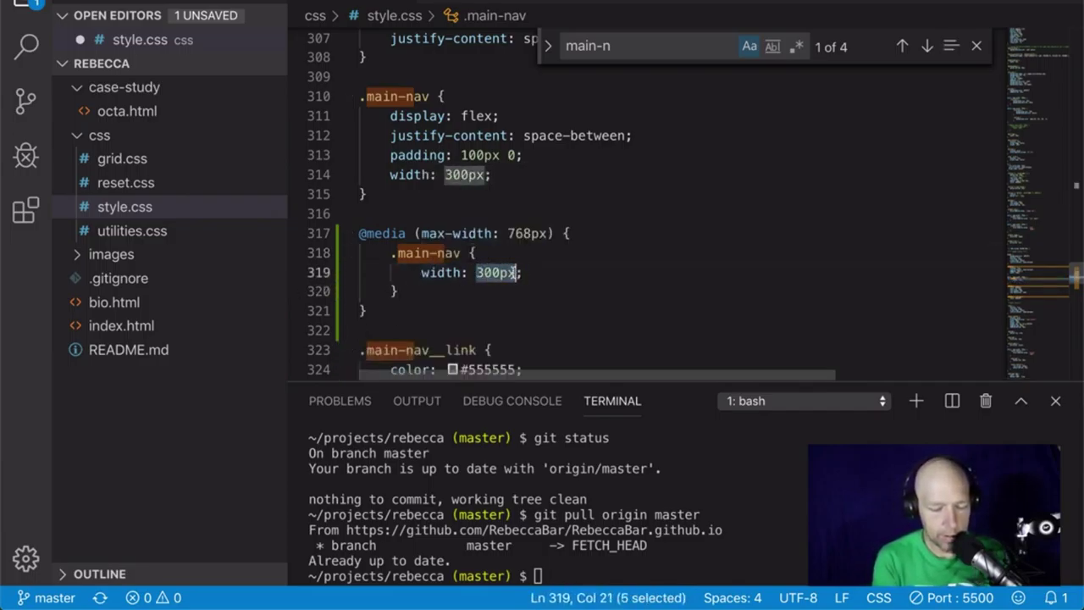
pyautogui.write('70%')
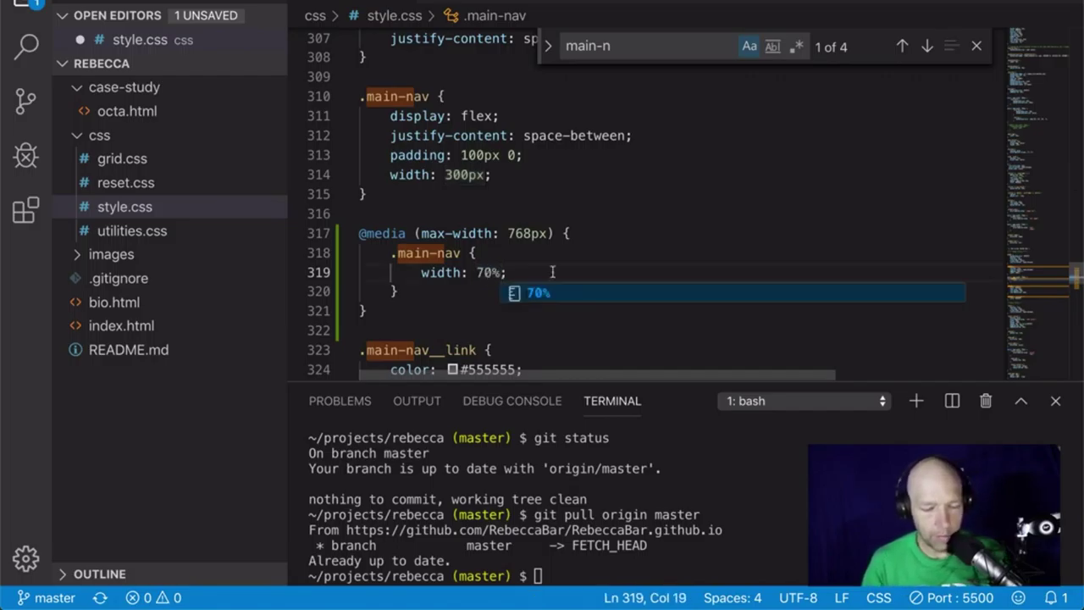
# Change the breakpoint from 768px to 530px and save style.css.
pyautogui.moveTo(524, 234); pyautogui.dragTo(505, 233)
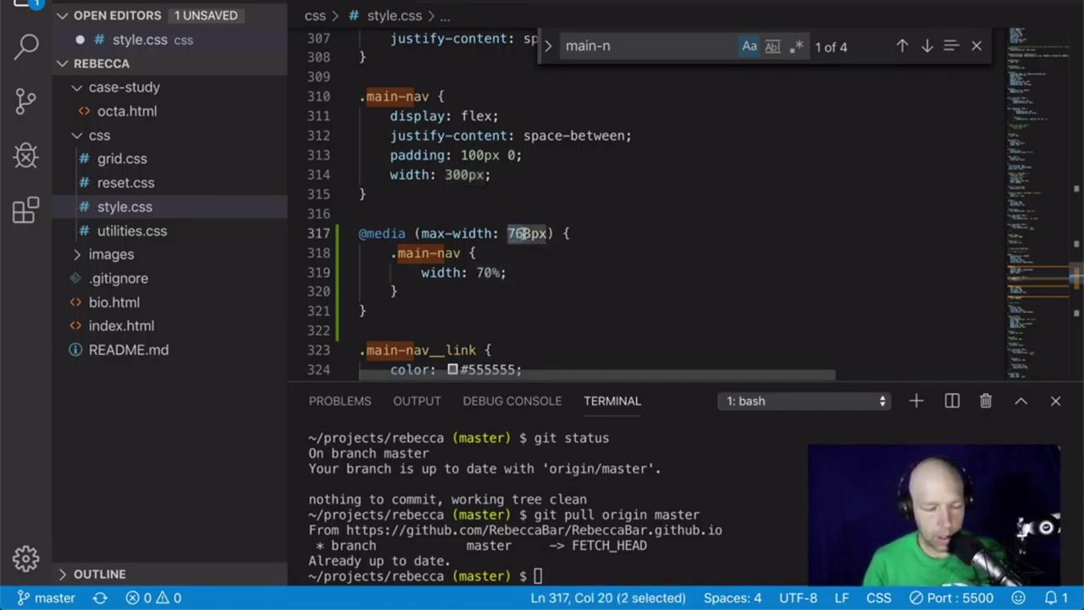
pyautogui.press('Right')
pyautogui.press('Right')
pyautogui.press('BackSpace')
pyautogui.press('BackSpace')
pyautogui.press('BackSpace')
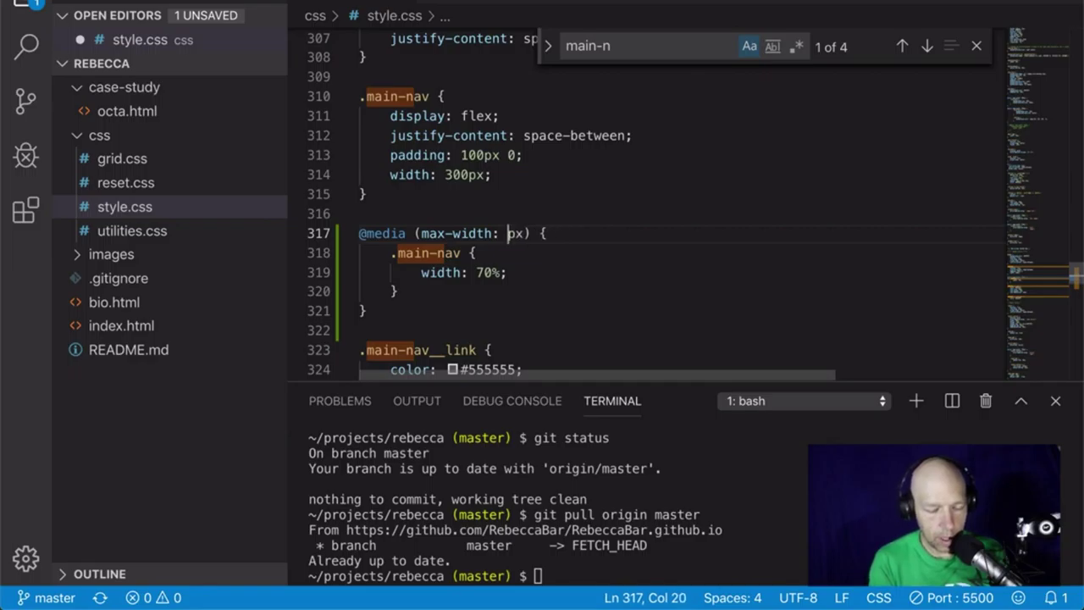
pyautogui.write('530')
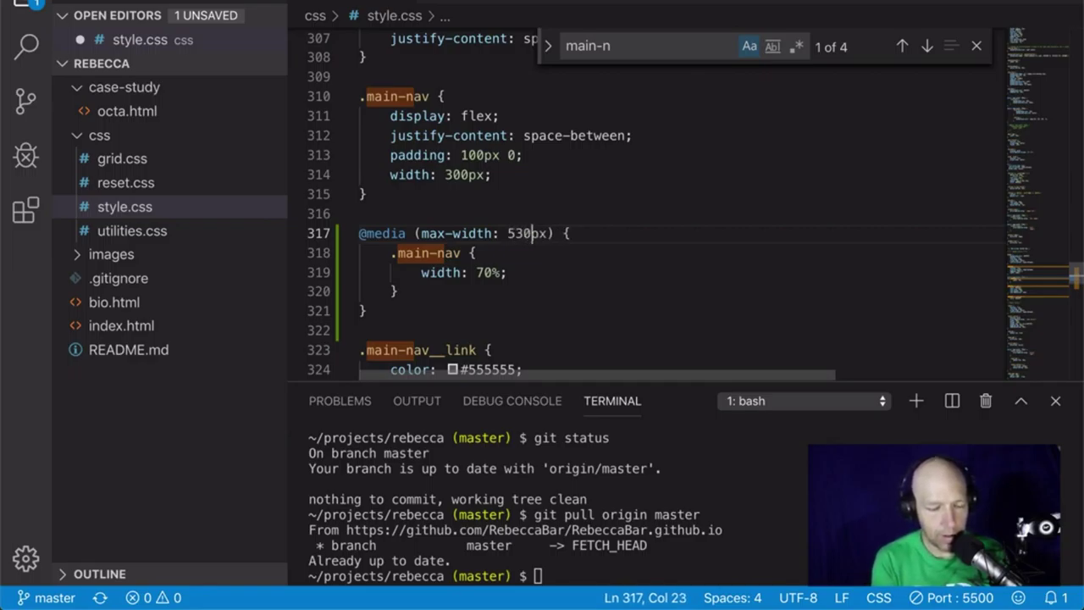
pyautogui.hotkey('ctrl', 's')
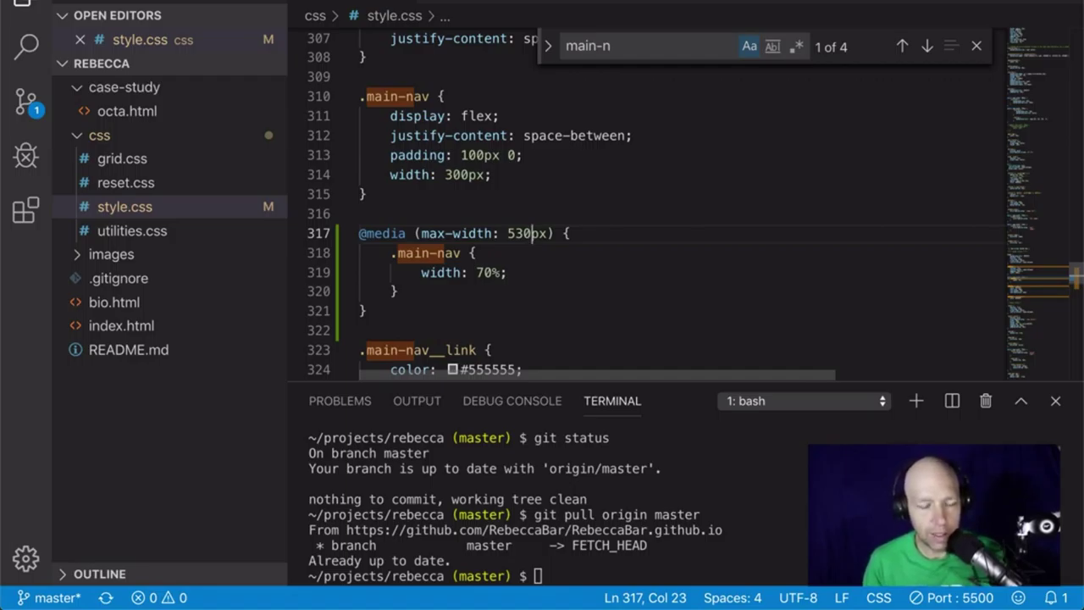
pyautogui.click(533, 245)
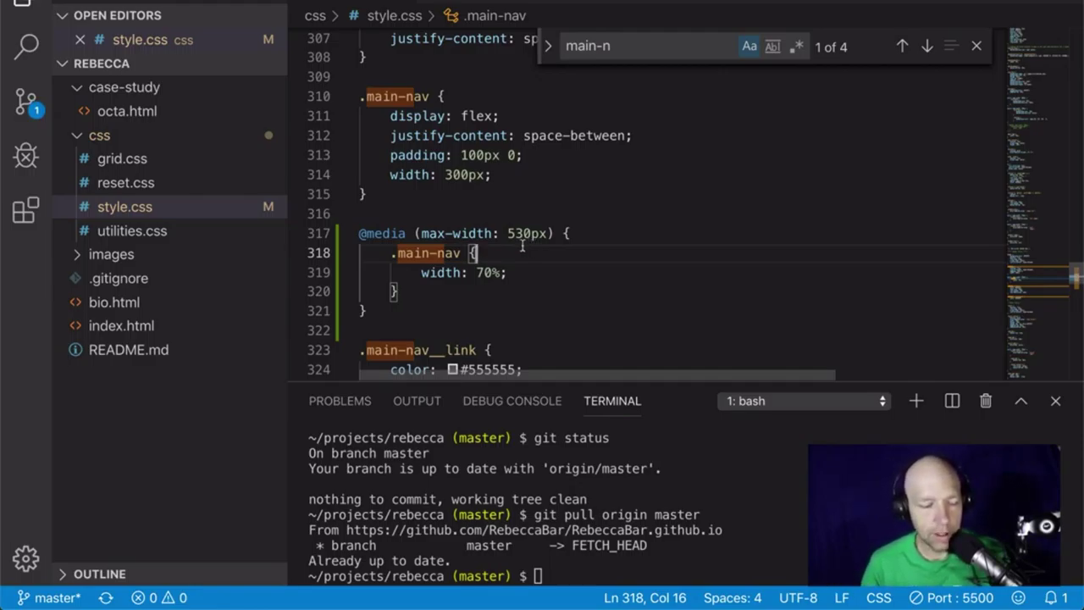
pyautogui.hotkey('ctrl', 'Right')
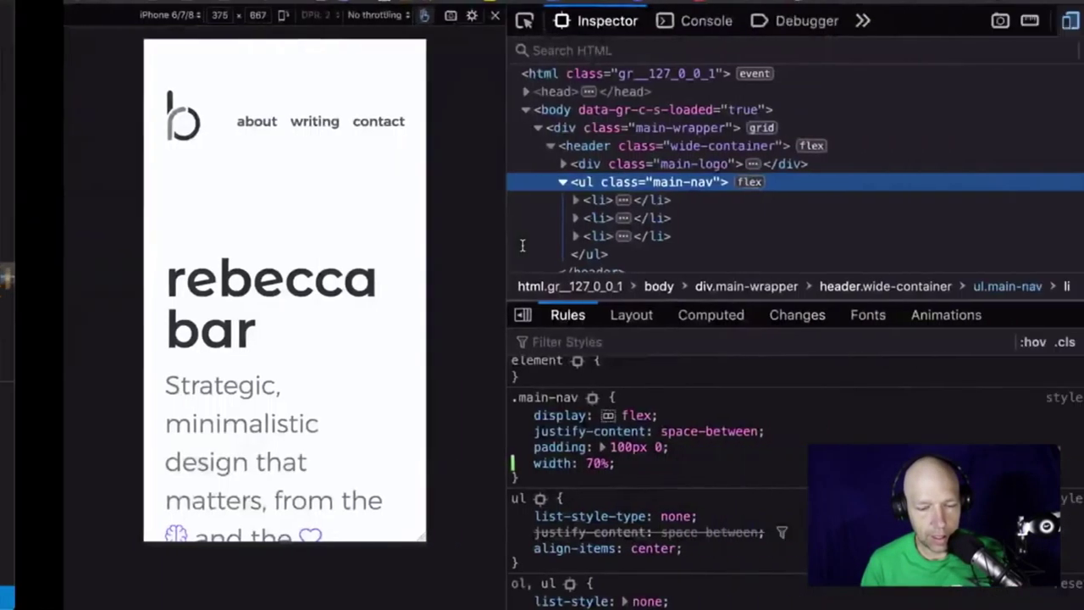
pyautogui.press('super+r')
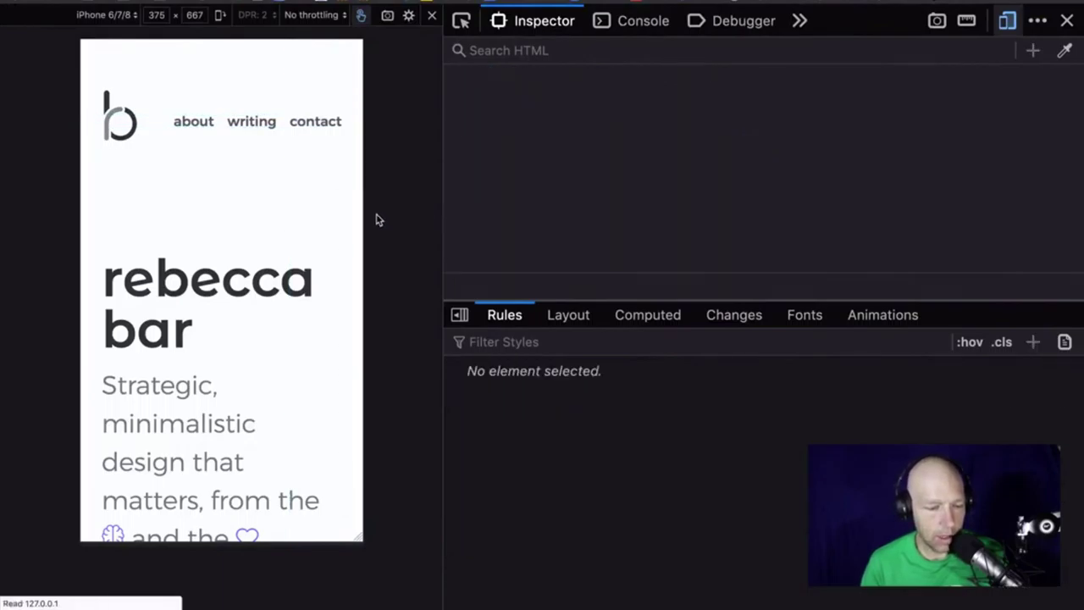
pyautogui.scroll(-5, 315, 240)
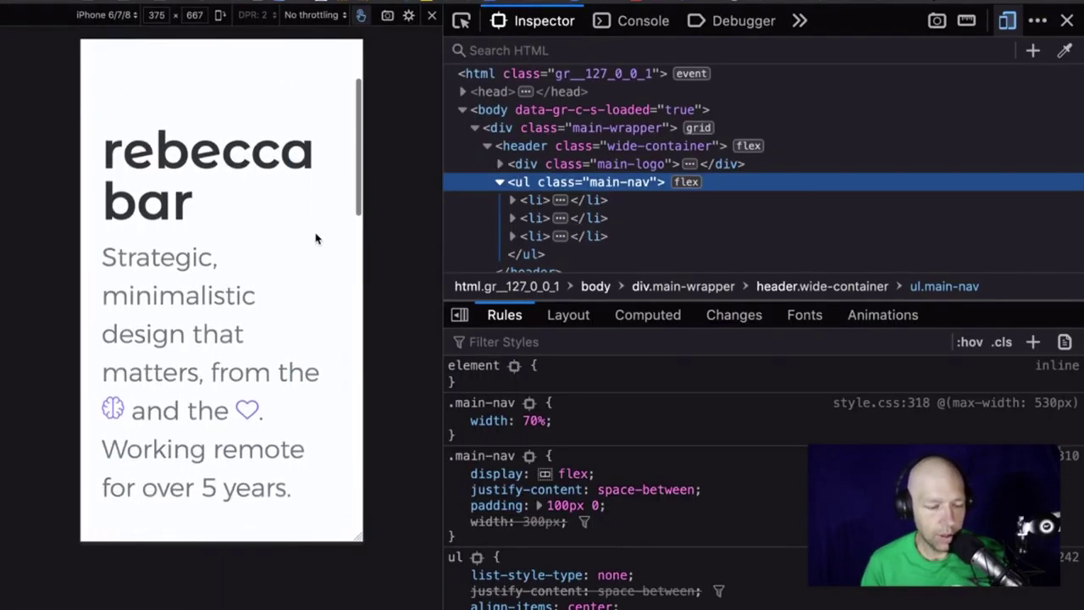
pyautogui.scroll(-5, 315, 237)
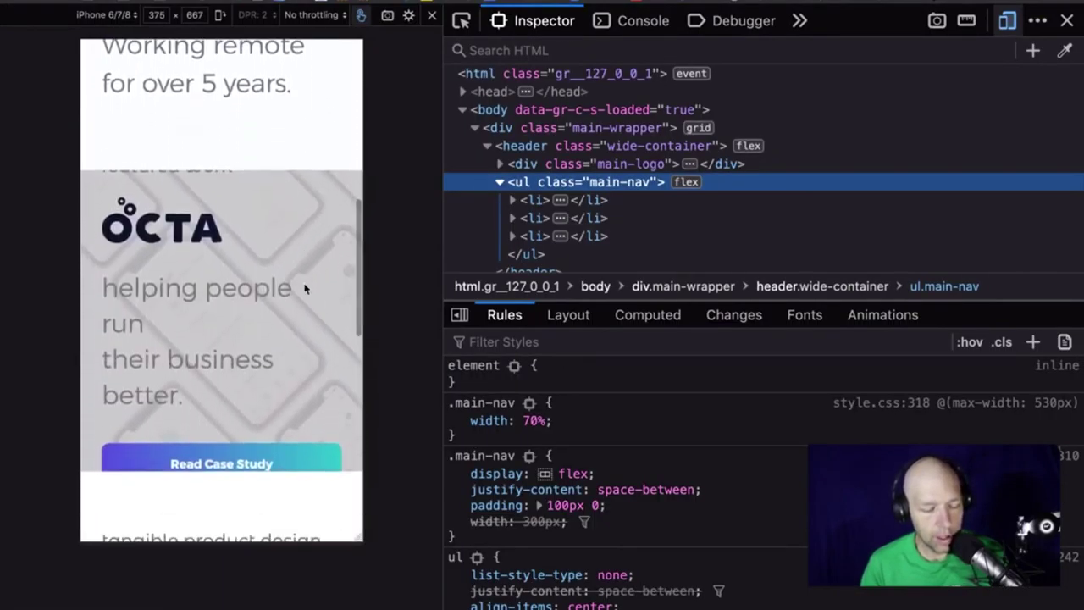
pyautogui.press('super+Tab')
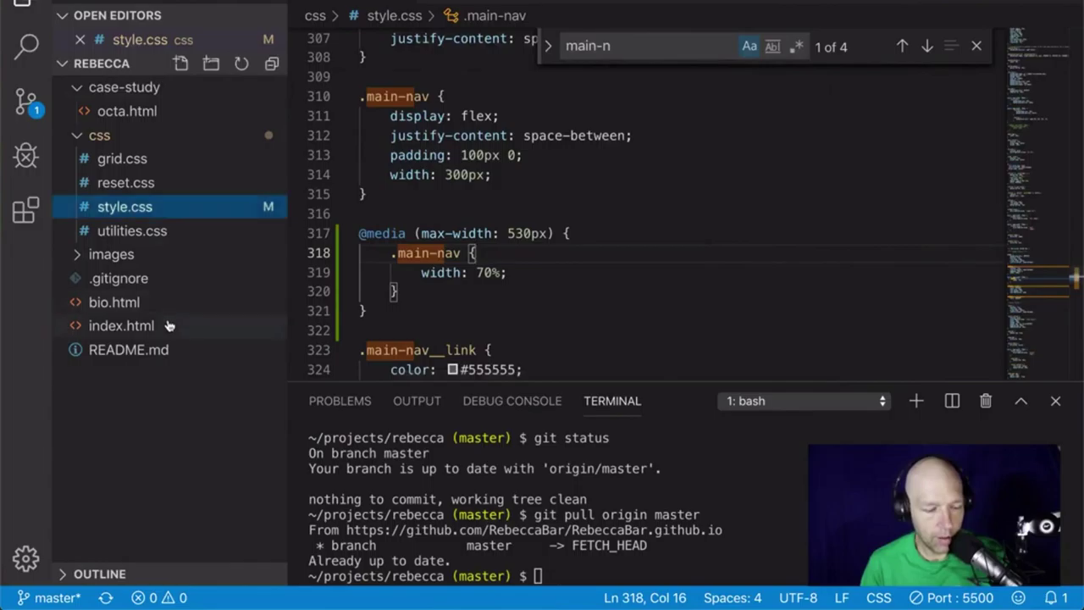
# Delete the <br/> from the OCTA intro paragraph in index.html and save the file.
pyautogui.click(167, 326)
pyautogui.scroll(-1, 580, 303)
pyautogui.scroll(2, 579, 302)
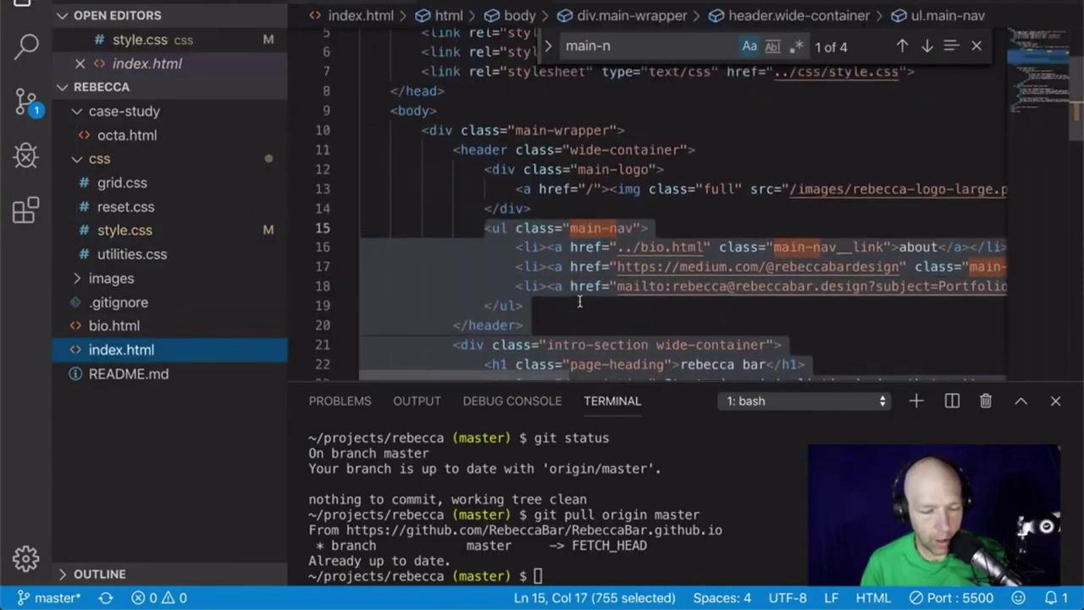
pyautogui.scroll(-4, 579, 302)
pyautogui.scroll(3, 579, 302)
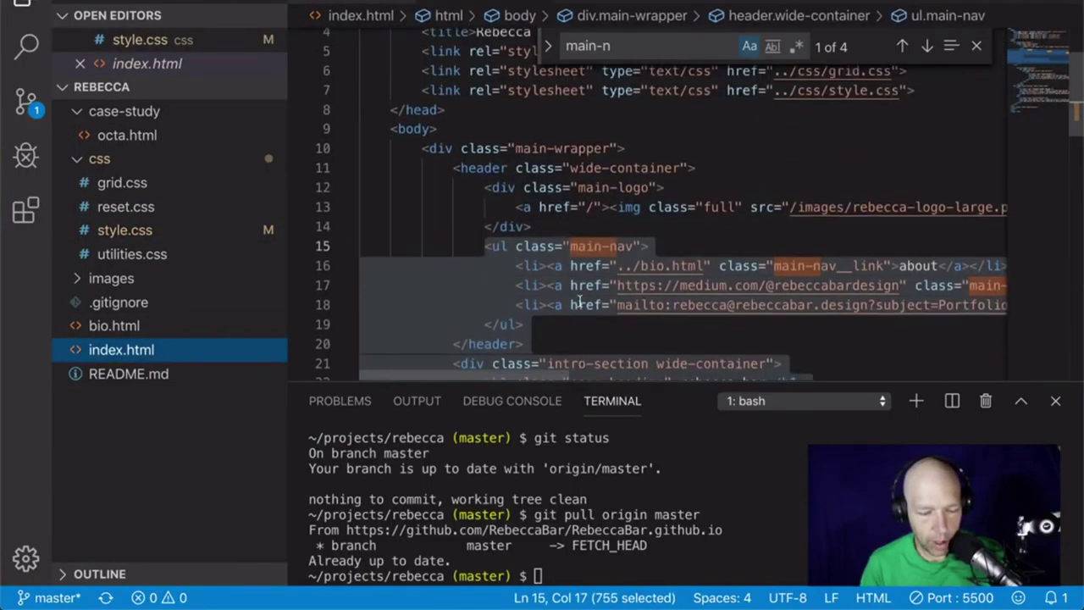
pyautogui.scroll(-7, 580, 302)
pyautogui.scroll(1, 579, 302)
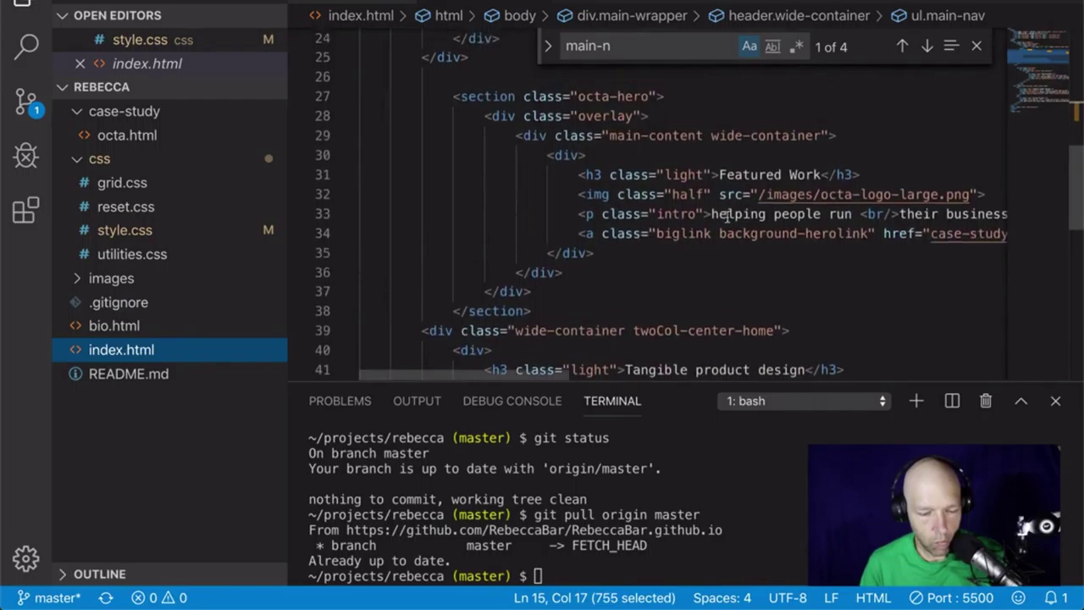
pyautogui.hscroll(3, 727, 215)
pyautogui.moveTo(693, 214); pyautogui.dragTo(654, 215)
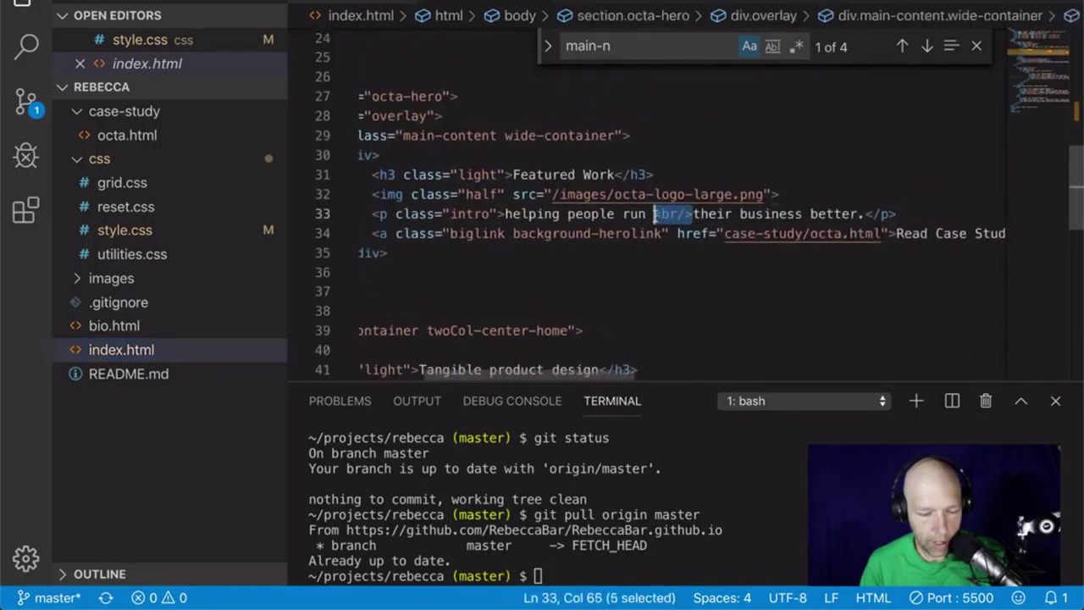
pyautogui.press('BackSpace')
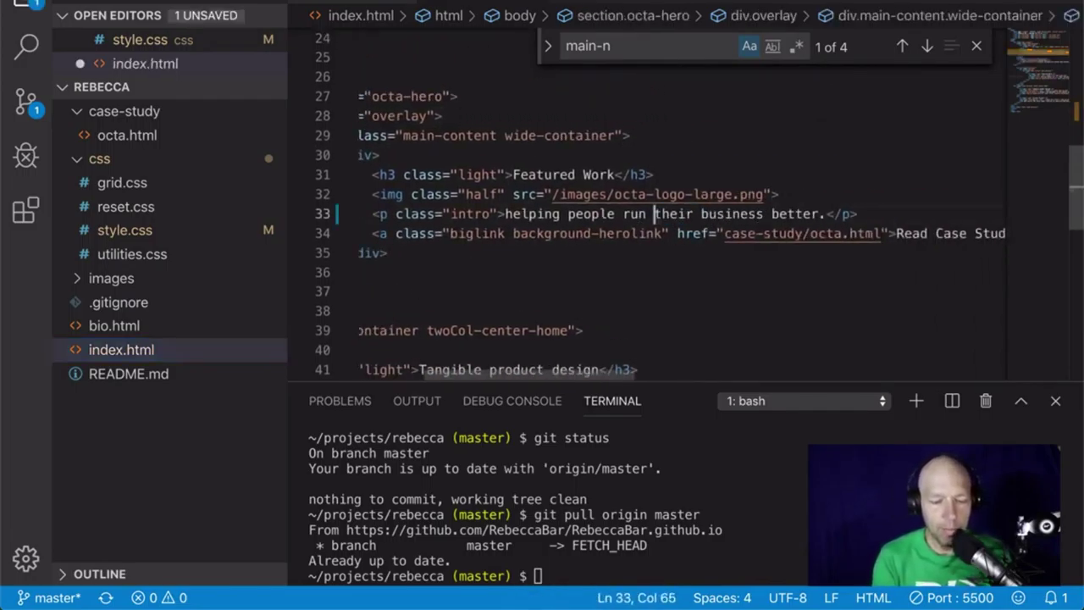
pyautogui.hotkey('ctrl', 's')
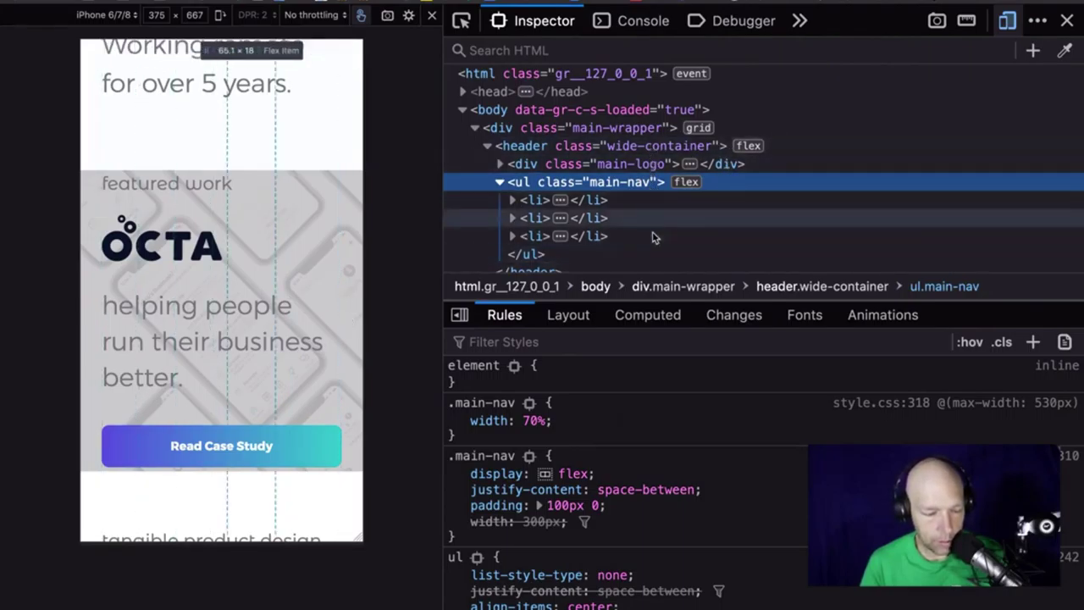
pyautogui.scroll(-3, 653, 235)
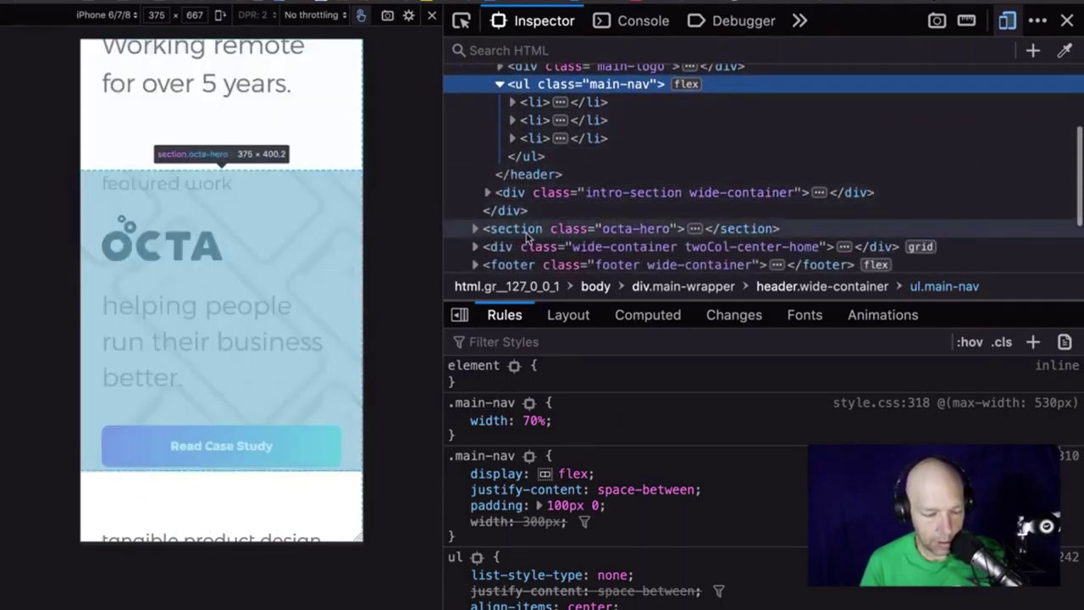
# Inspect the octa-hero section and toggle its 60vh height off and on to compare.
pyautogui.click(475, 228)
pyautogui.scroll(-2, 635, 209)
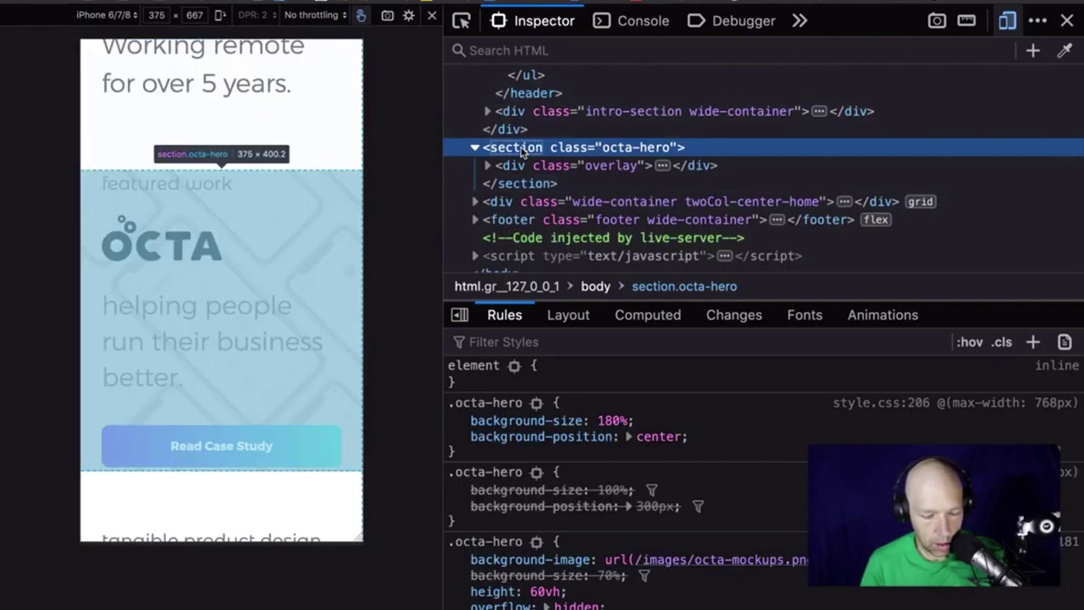
pyautogui.scroll(-2, 652, 586)
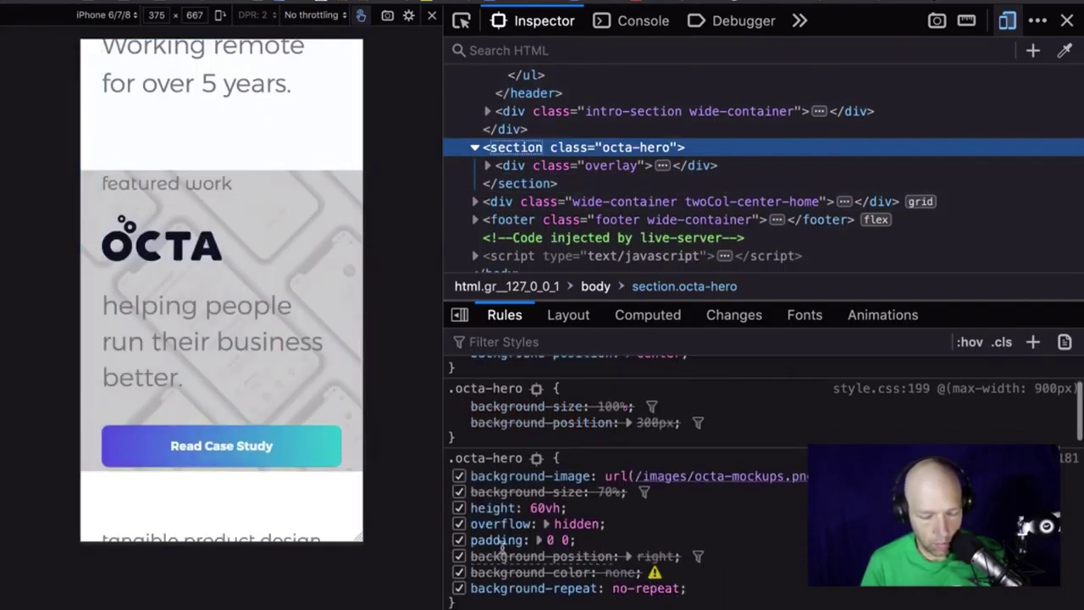
pyautogui.click(459, 508)
pyautogui.click(458, 508)
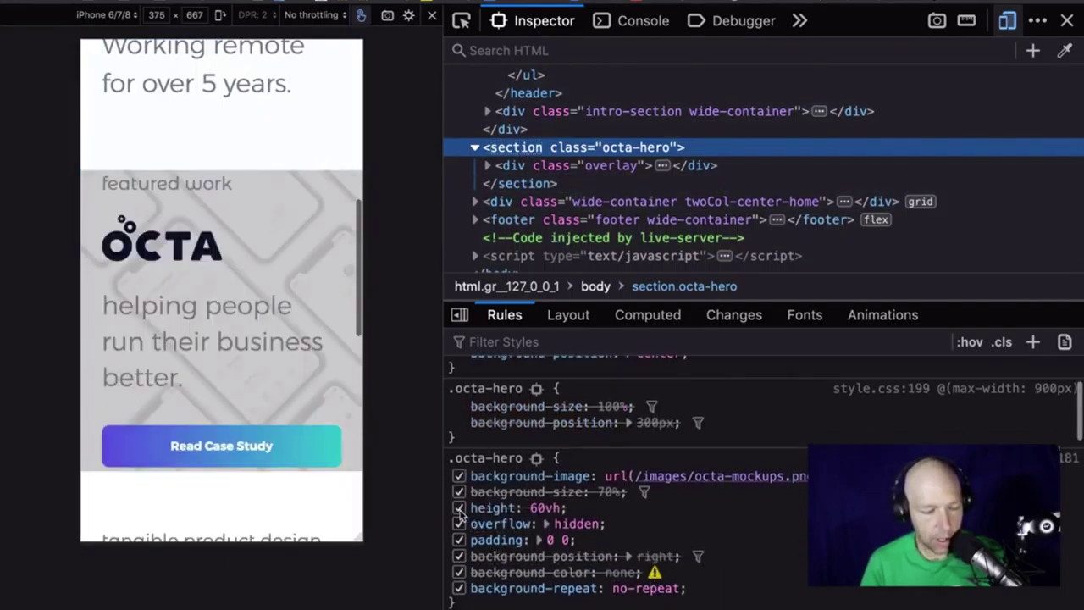
pyautogui.scroll(-3, 232, 402)
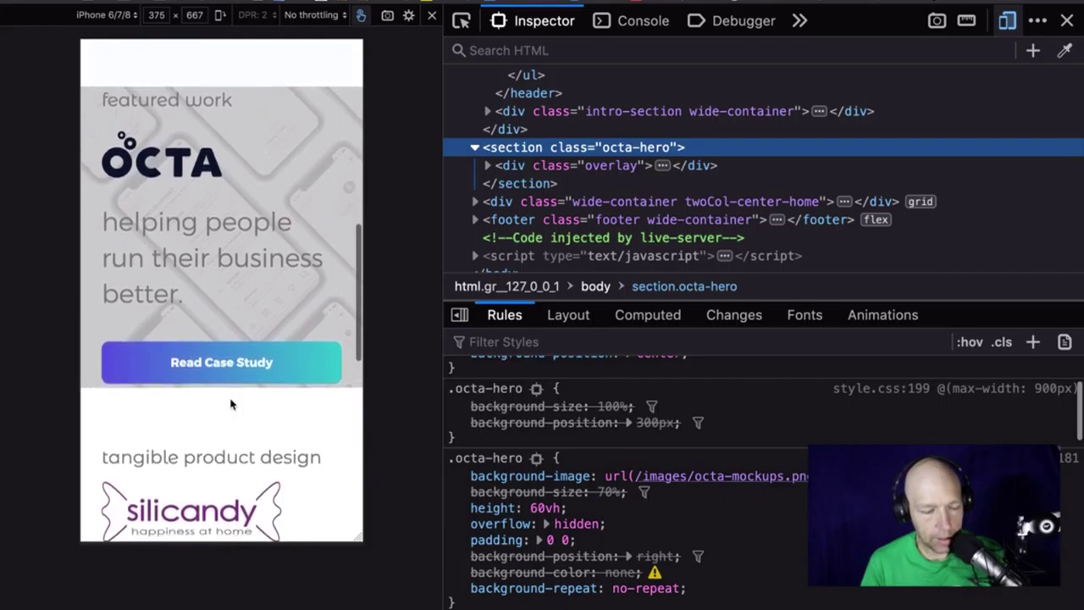
pyautogui.click(458, 508)
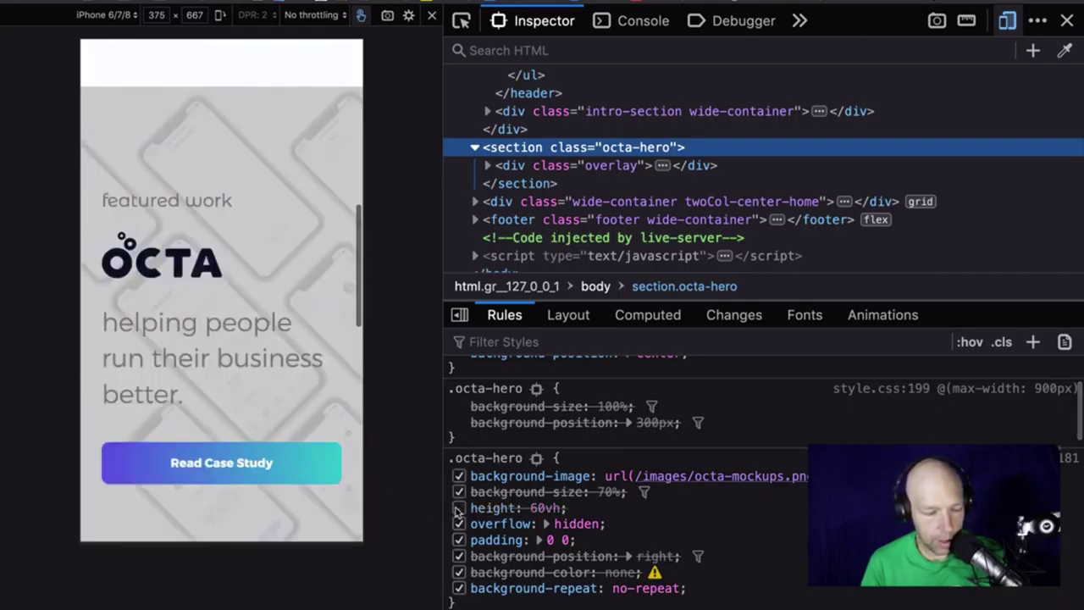
pyautogui.scroll(-3, 235, 402)
pyautogui.scroll(2, 236, 396)
pyautogui.scroll(1, 235, 400)
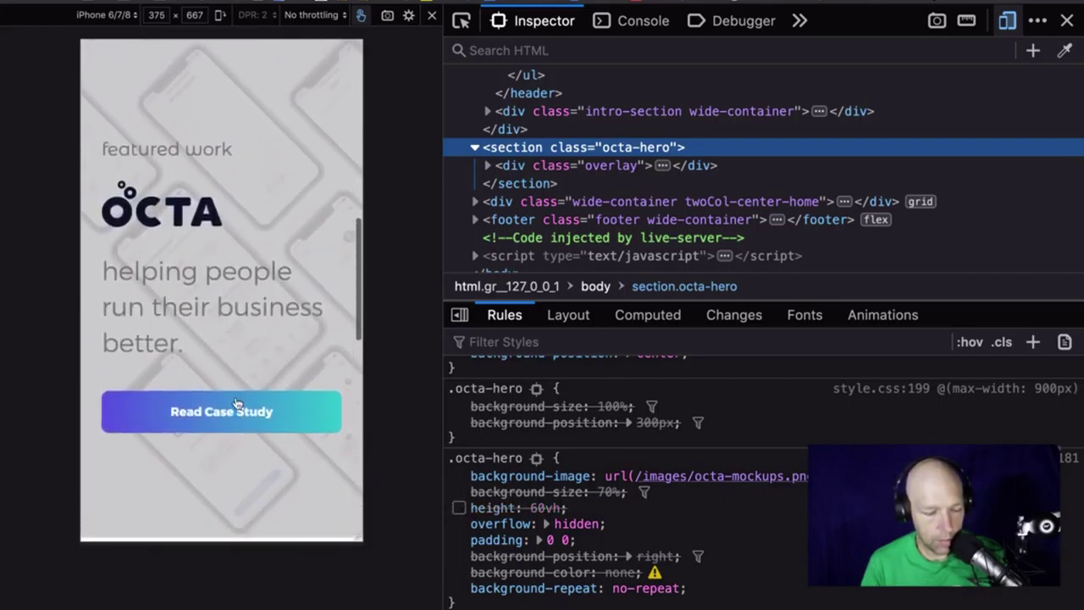
pyautogui.scroll(1, 236, 400)
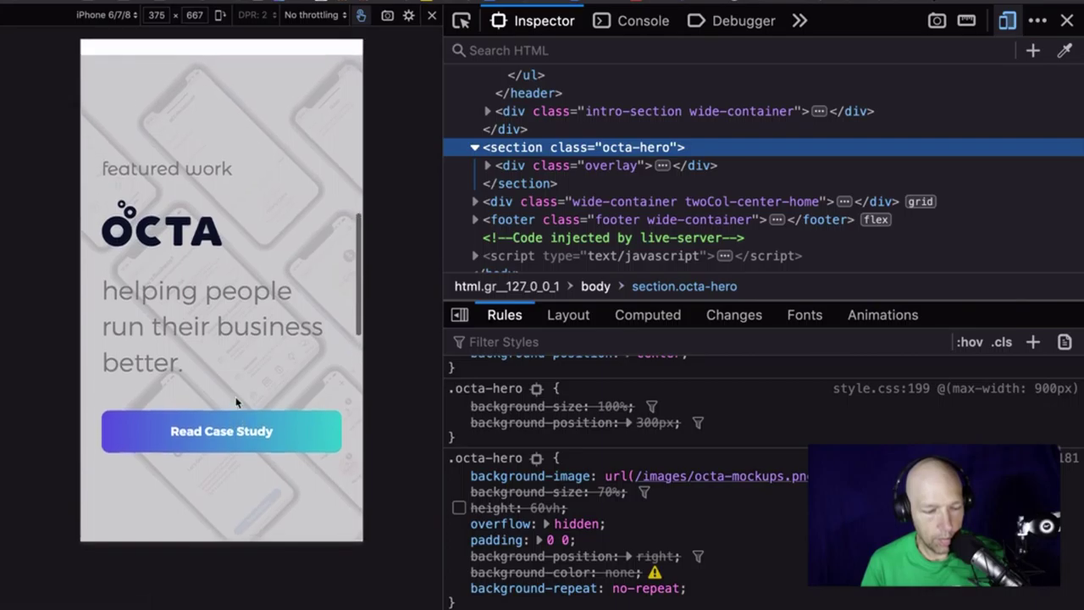
pyautogui.scroll(5, 236, 396)
pyautogui.scroll(-4, 236, 402)
pyautogui.scroll(-3, 236, 403)
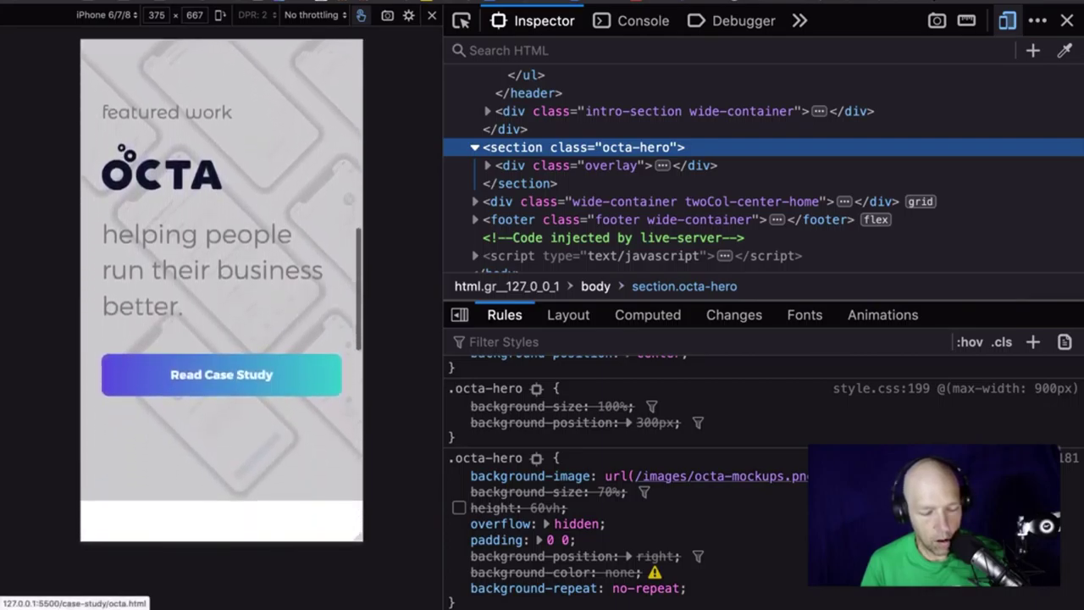
pyautogui.click(458, 508)
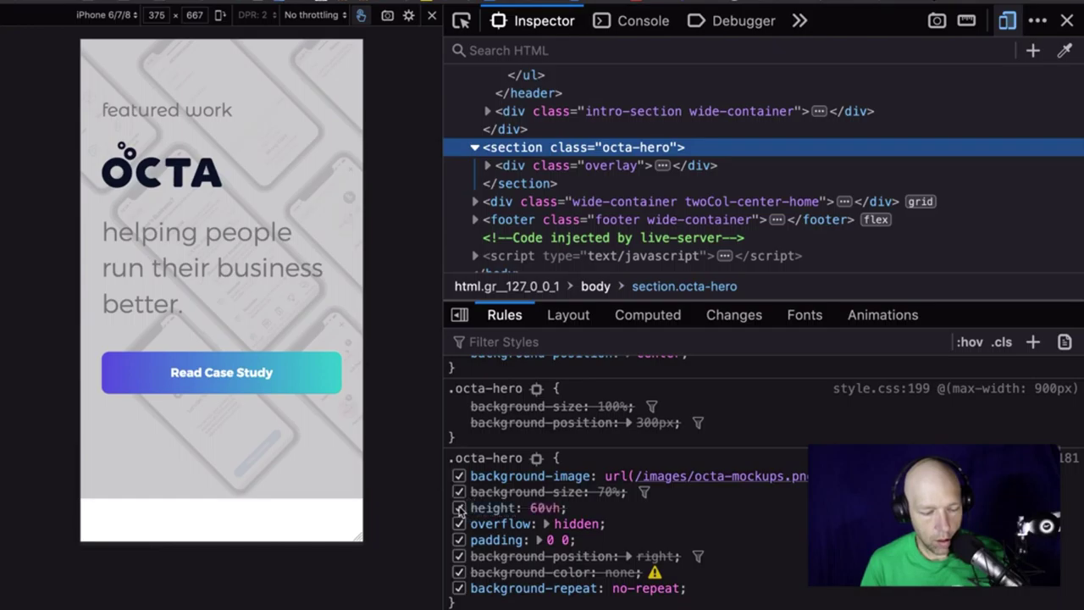
# Raise the .octa-hero height value from 60vh to 70vh.
pyautogui.click(544, 507)
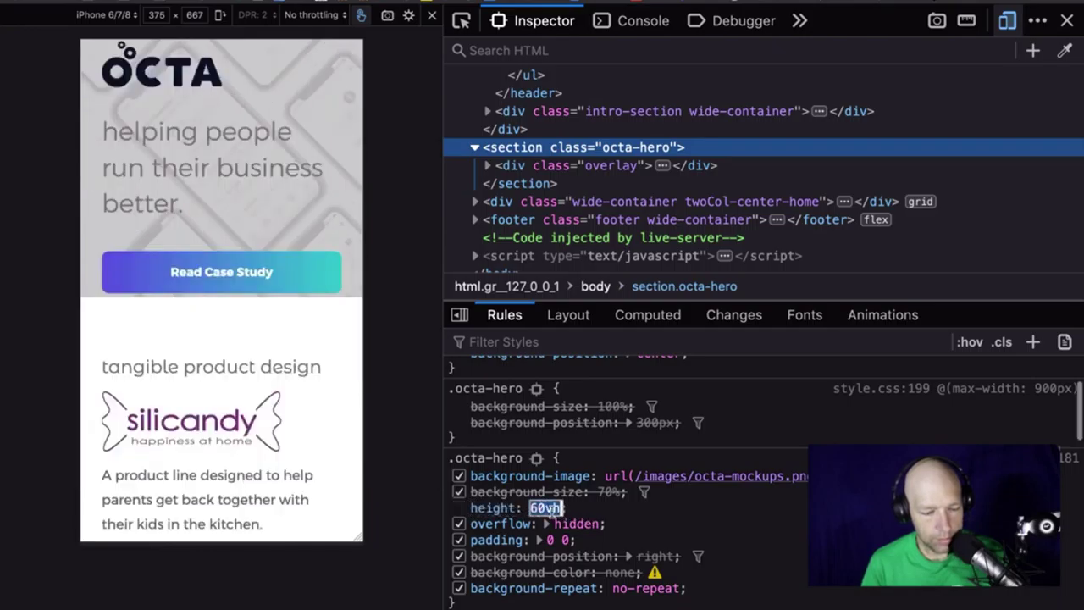
pyautogui.press('Left')
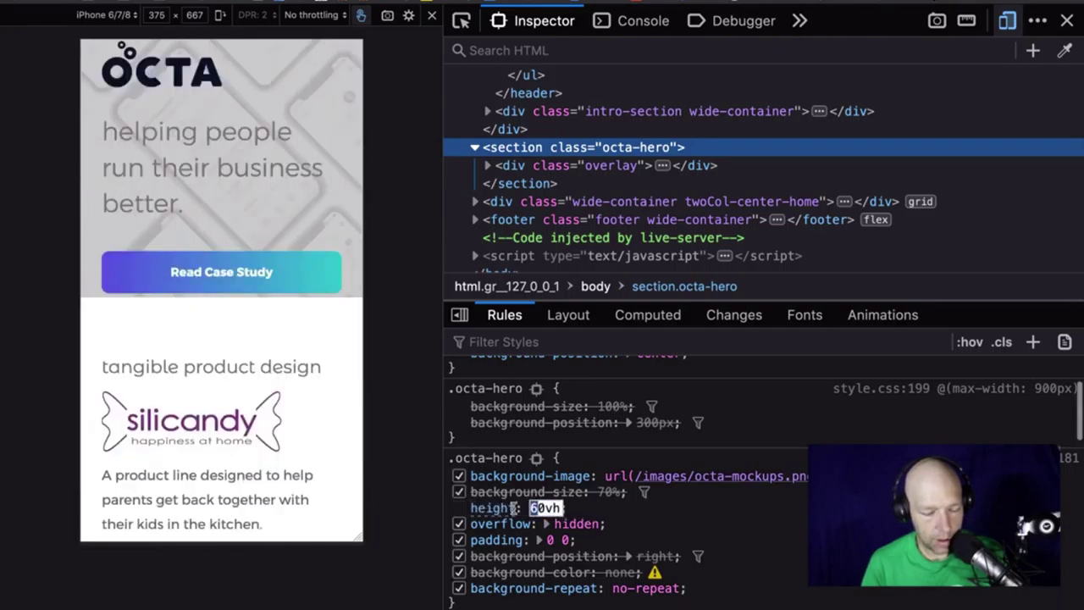
pyautogui.hotkey('shift', 'Up')
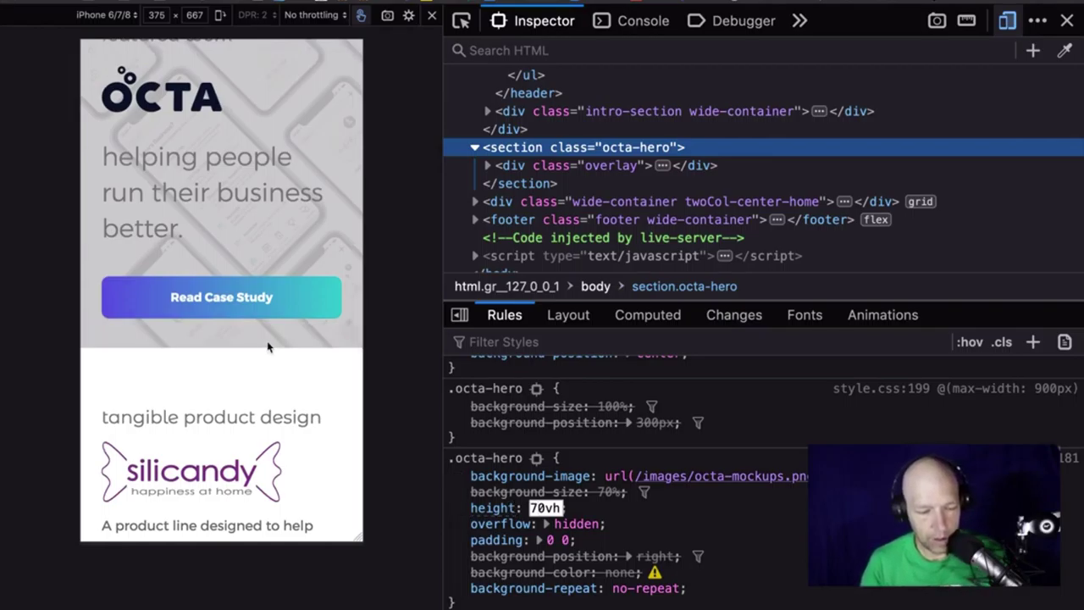
pyautogui.scroll(3, 267, 346)
pyautogui.scroll(-2, 267, 347)
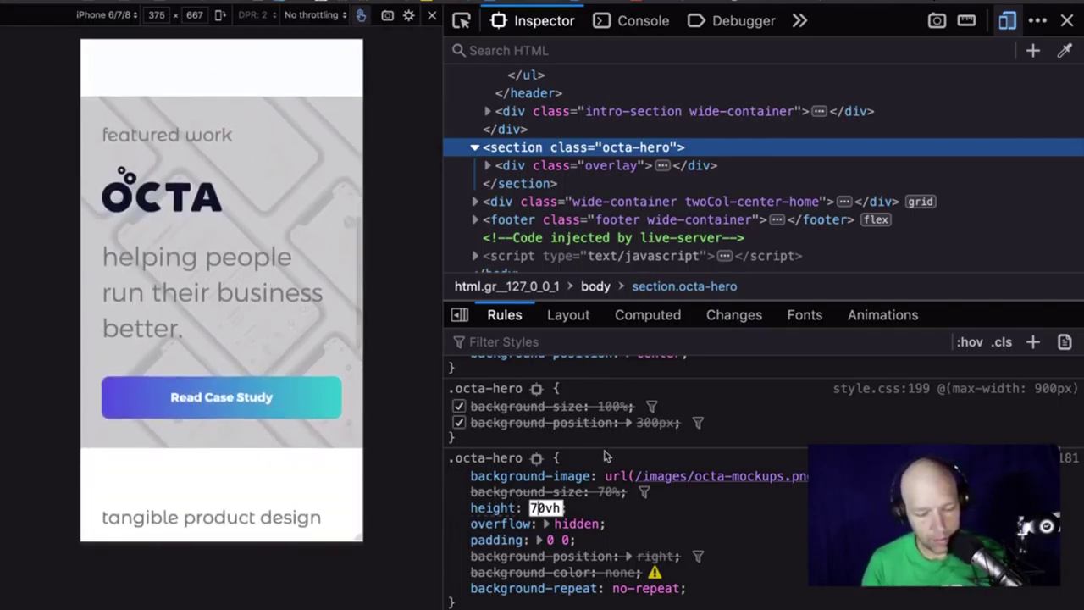
pyautogui.moveTo(640, 483)
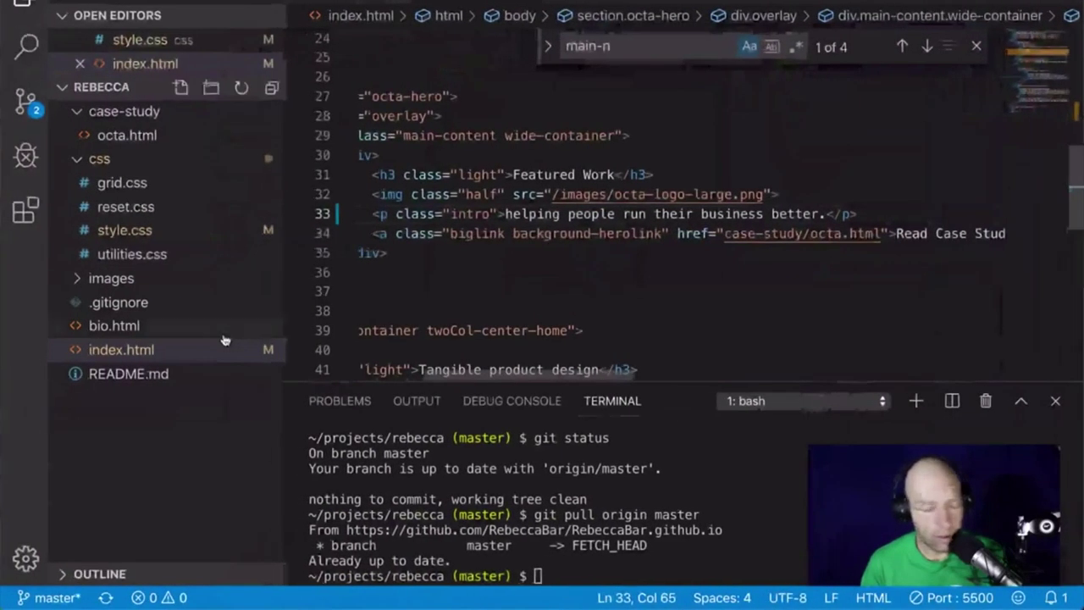
# Switch to style.css and select the 530px media query block.
pyautogui.hscroll(-3, 592, 208)
pyautogui.hotkey('ctrl', 'Tab')
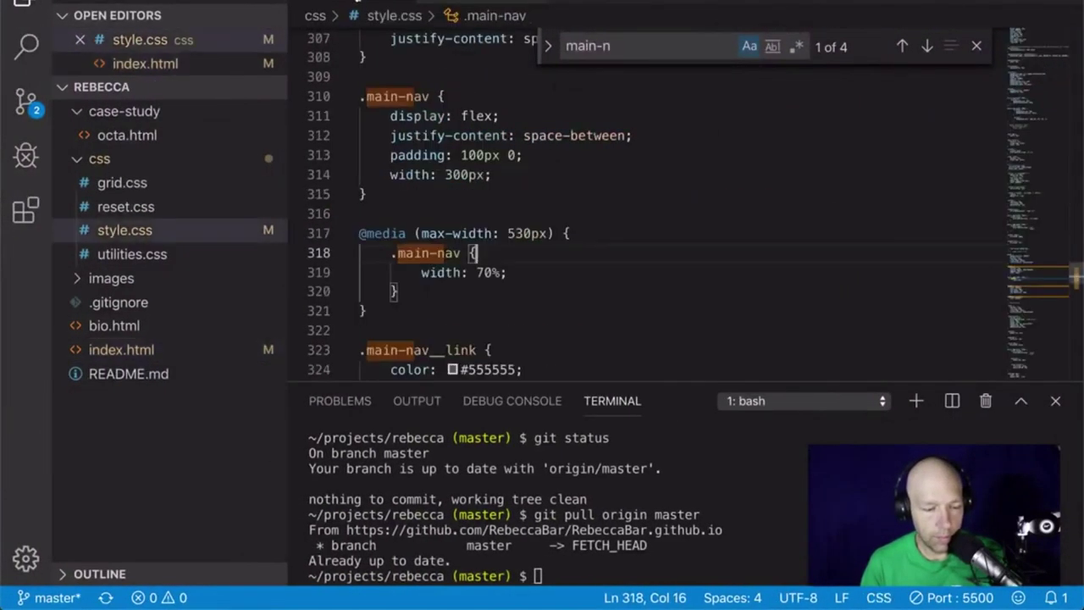
pyautogui.click(566, 220)
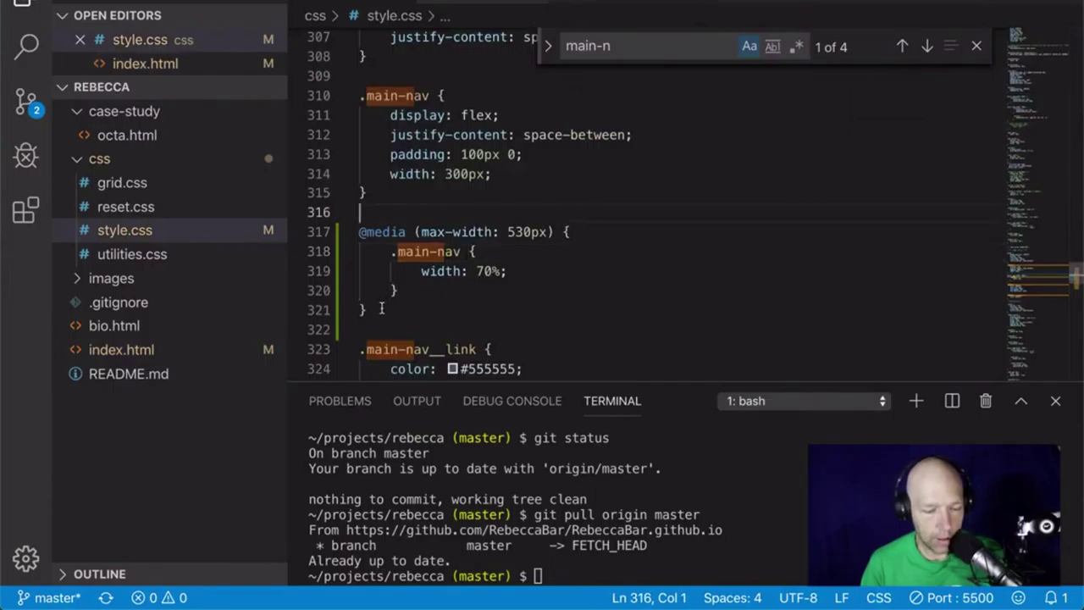
pyautogui.moveTo(381, 310); pyautogui.dragTo(349, 232)
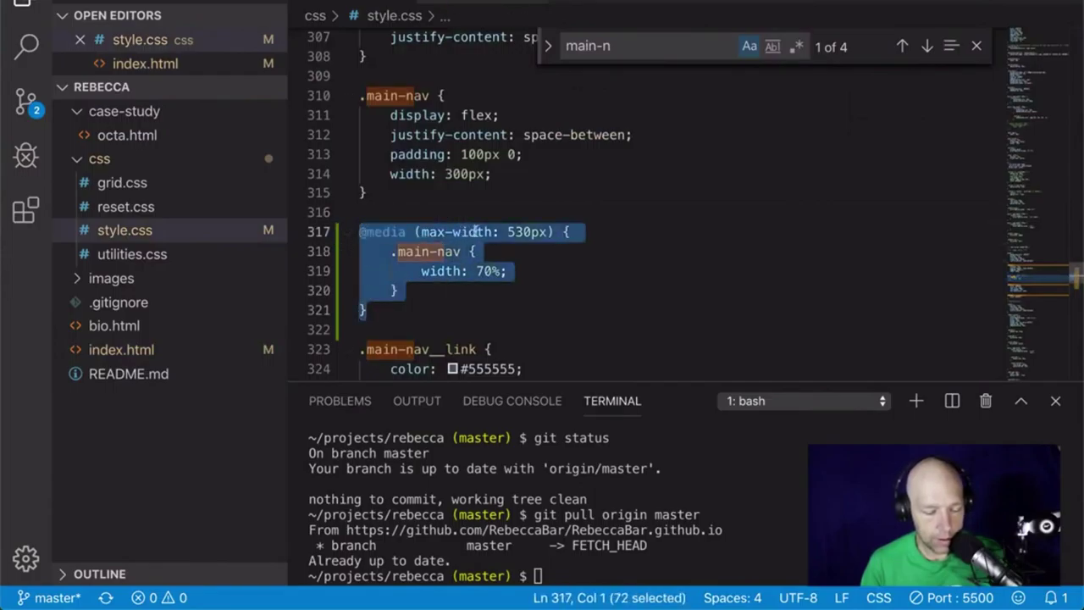
# Search style.css for 'octa' to locate the .octa-hero rules.
pyautogui.press('super+f')
pyautogui.write('octa')
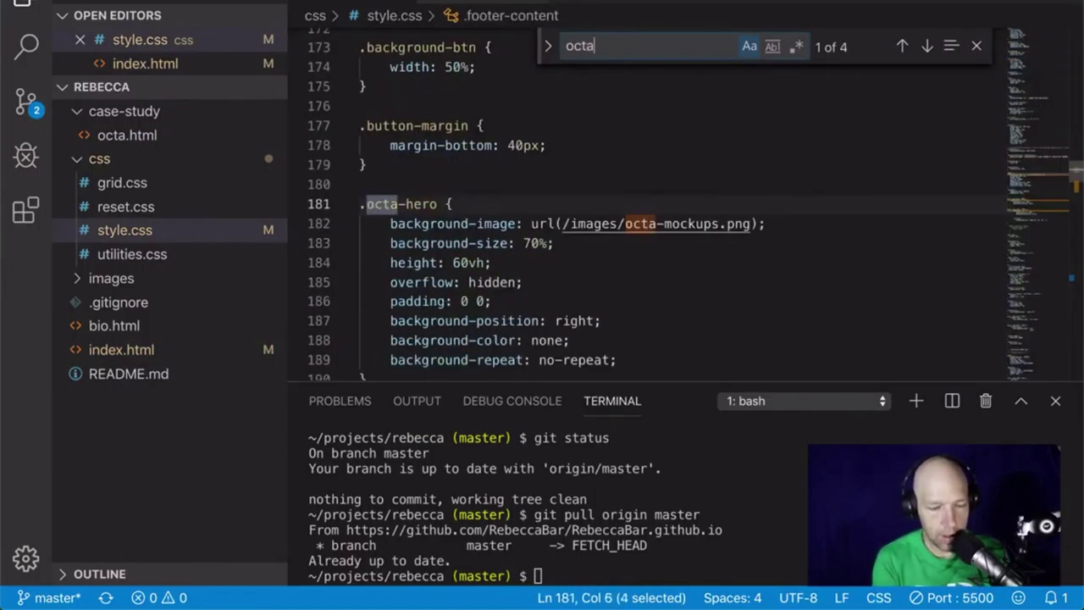
pyautogui.scroll(-3, 549, 275)
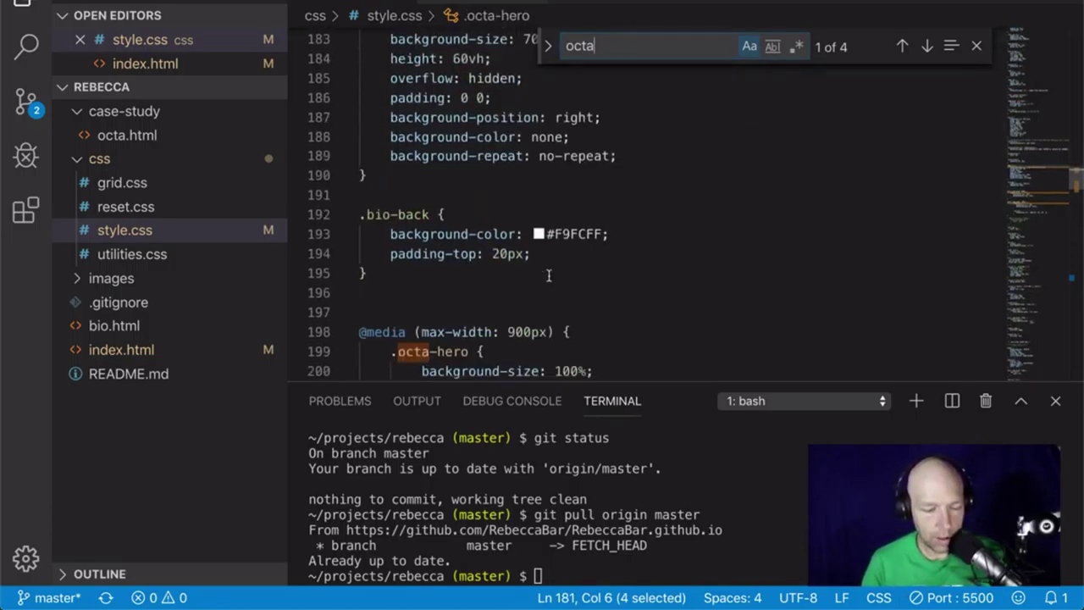
pyautogui.scroll(-2, 549, 275)
pyautogui.scroll(1, 549, 275)
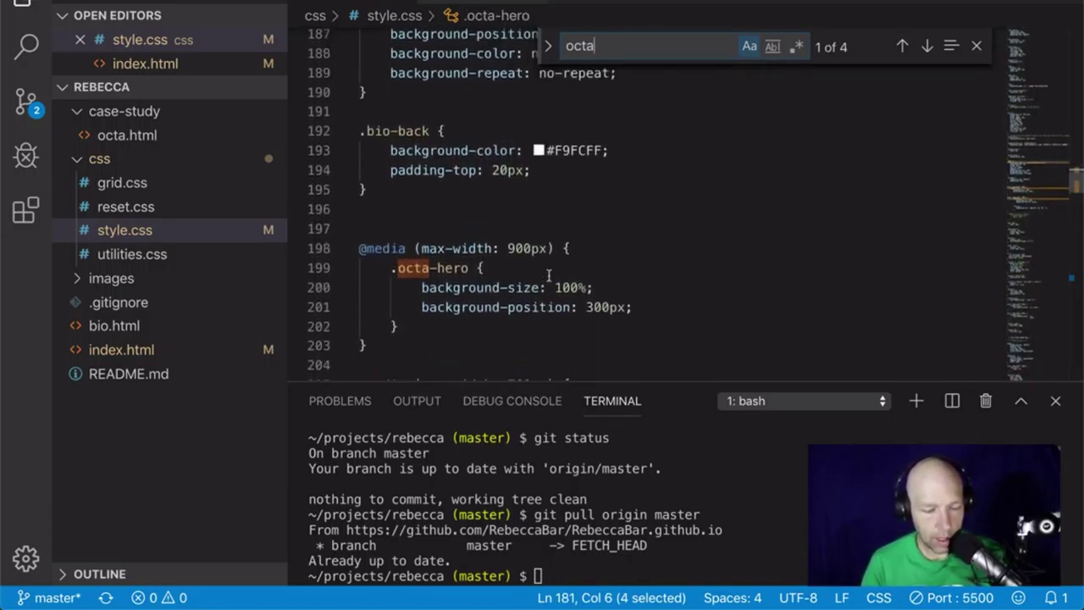
pyautogui.click(655, 302)
pyautogui.scroll(-3, 491, 268)
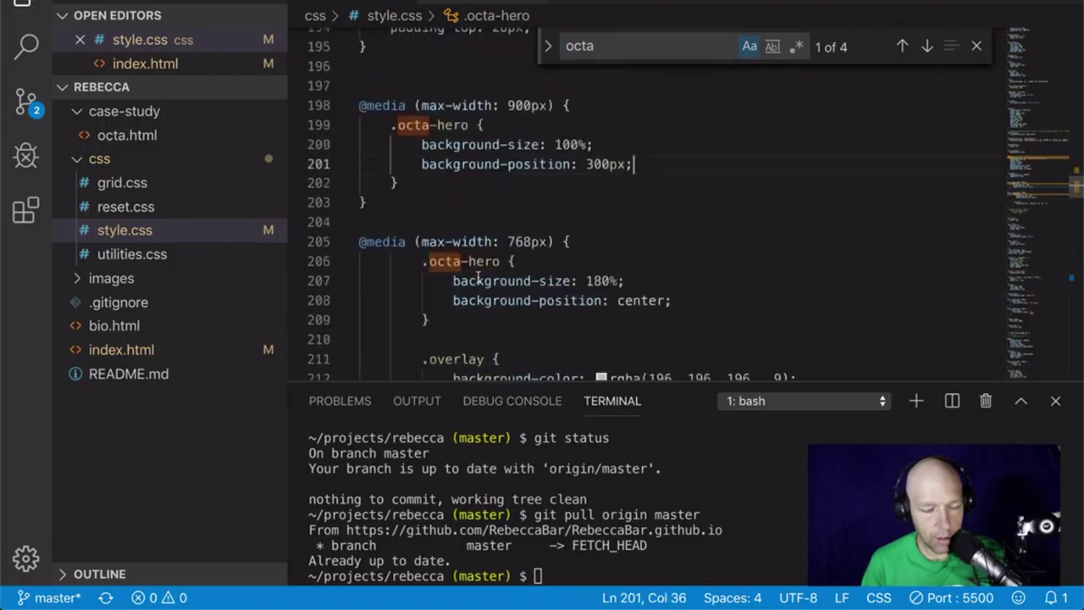
pyautogui.scroll(-3, 479, 277)
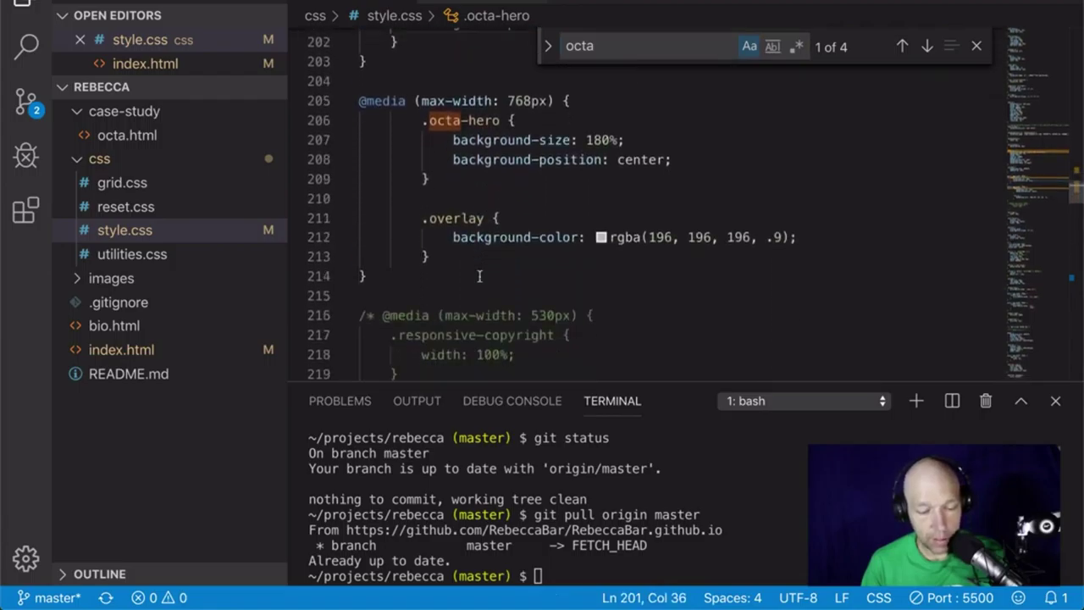
pyautogui.scroll(1, 480, 277)
pyautogui.scroll(-2, 480, 277)
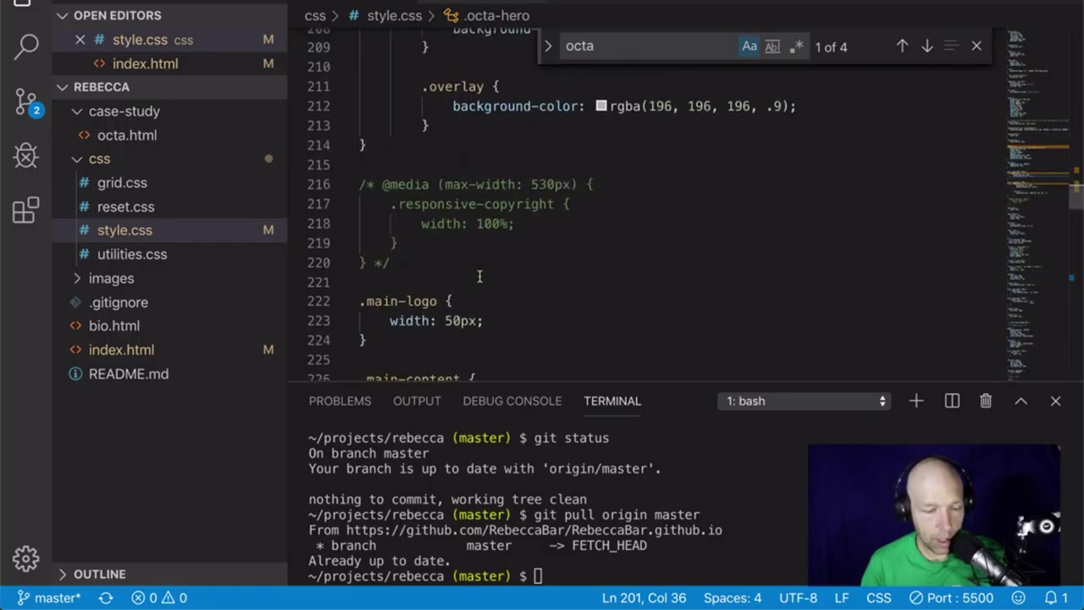
pyautogui.scroll(6, 480, 277)
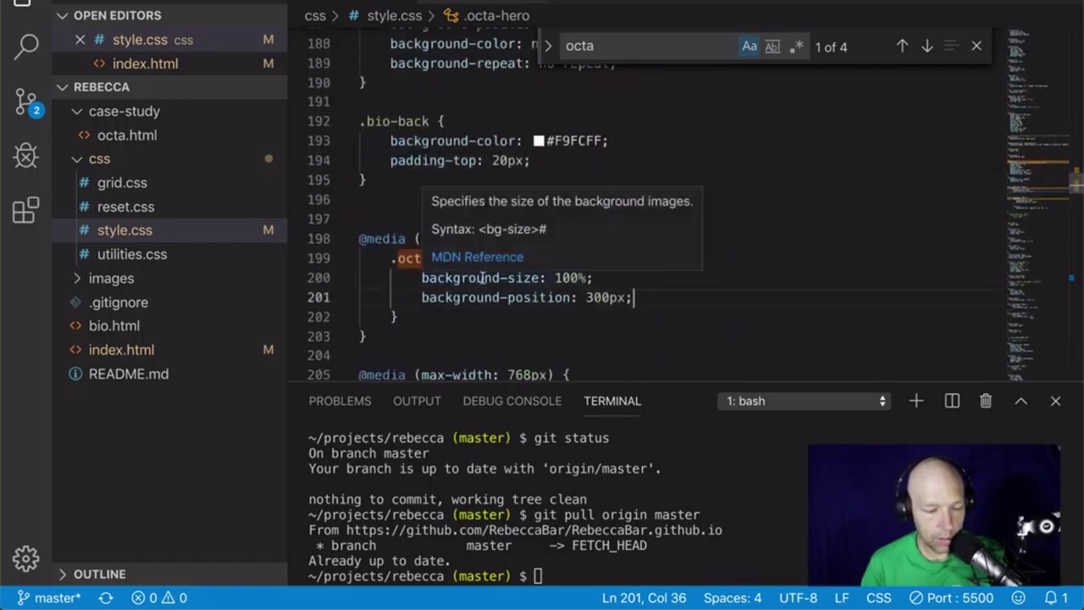
pyautogui.scroll(3, 479, 277)
# Select the existing height: 60vh declaration of .octa-hero.
pyautogui.tripleClick(479, 119)
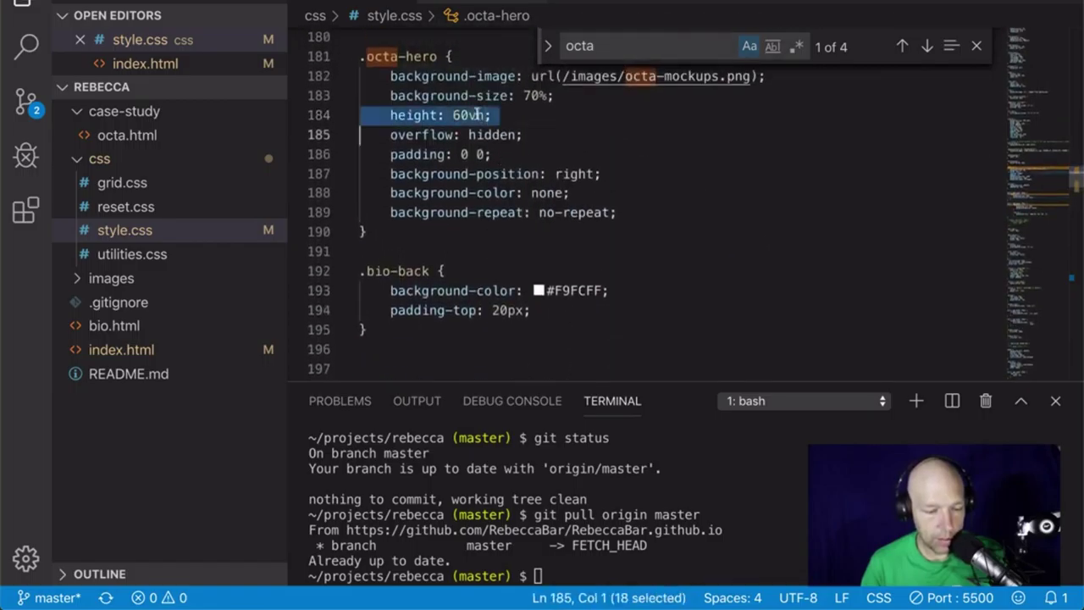
pyautogui.scroll(-7, 628, 225)
pyautogui.scroll(-5, 629, 226)
pyautogui.scroll(5, 628, 225)
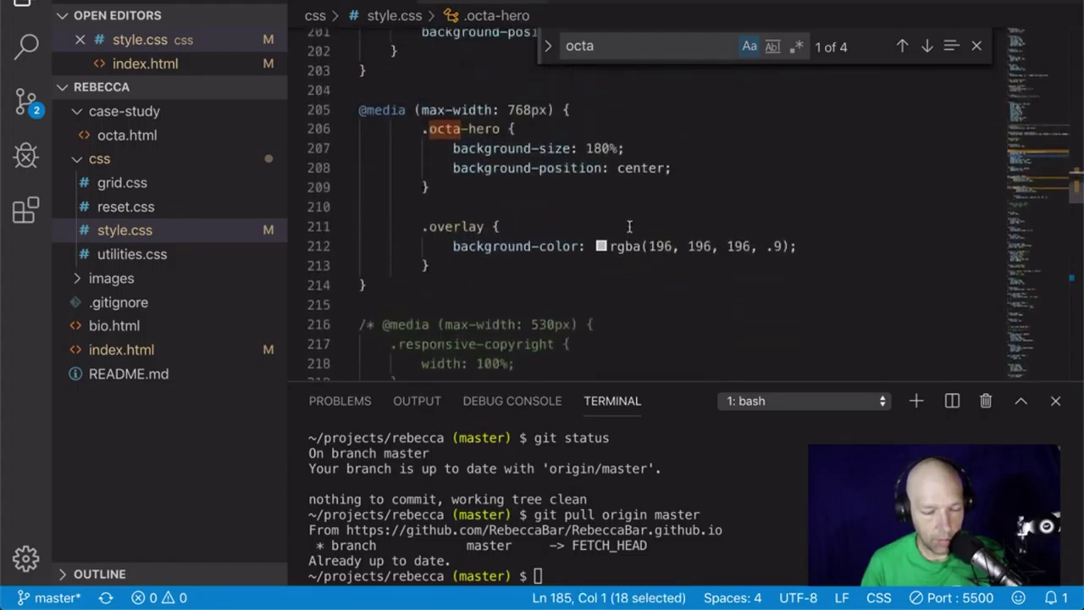
pyautogui.scroll(1, 628, 226)
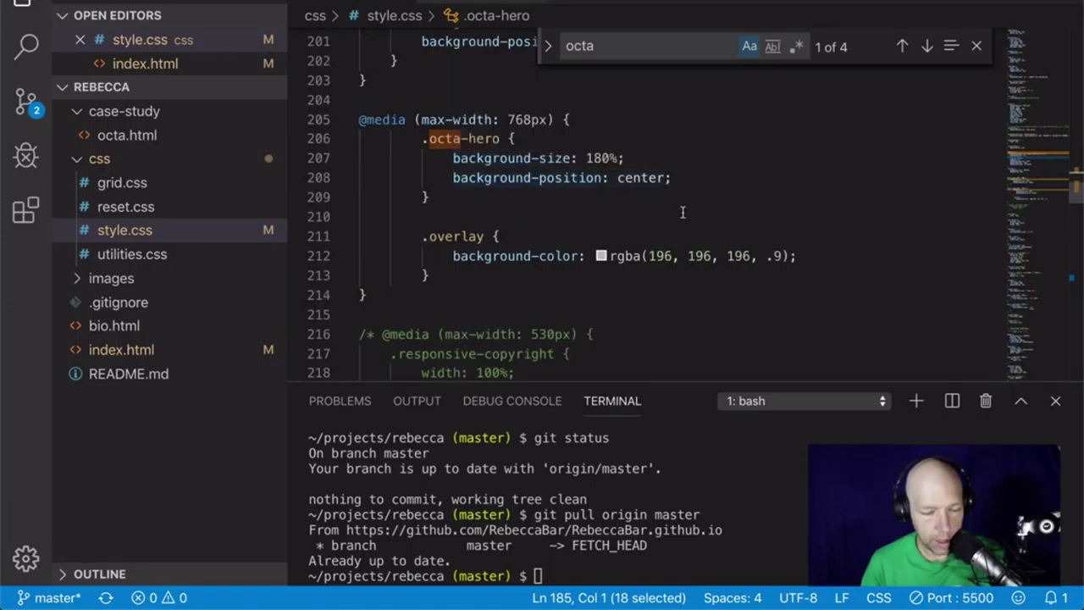
# Add height: 70vh to .octa-hero in the 768px media query, remove the blank line, and save.
pyautogui.click(576, 139)
pyautogui.press('Return')
pyautogui.write('height: 60vh;')
pyautogui.press('Return')
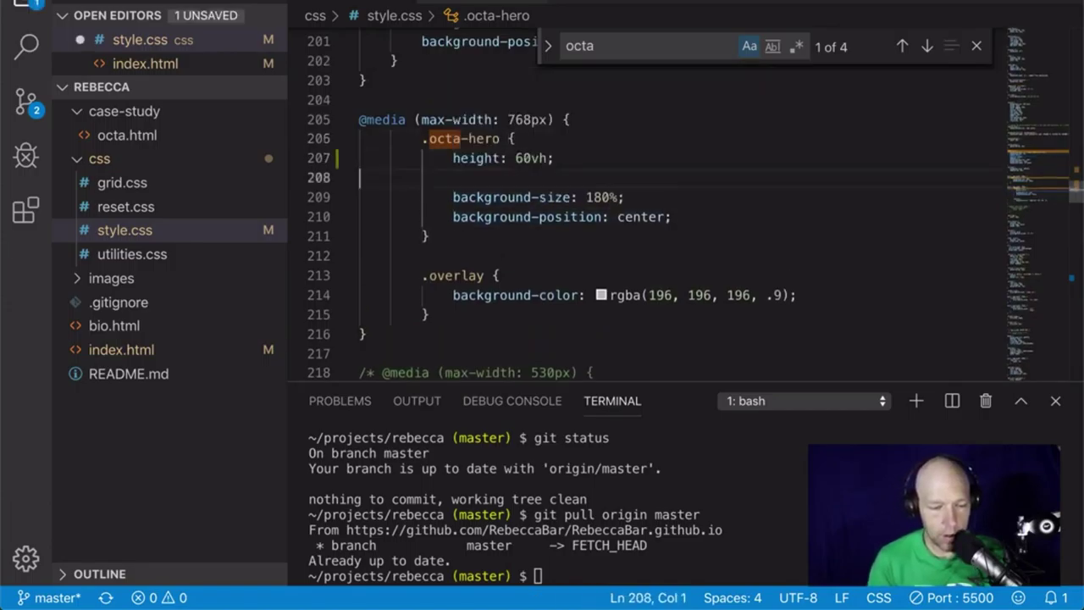
pyautogui.doubleClick(522, 159)
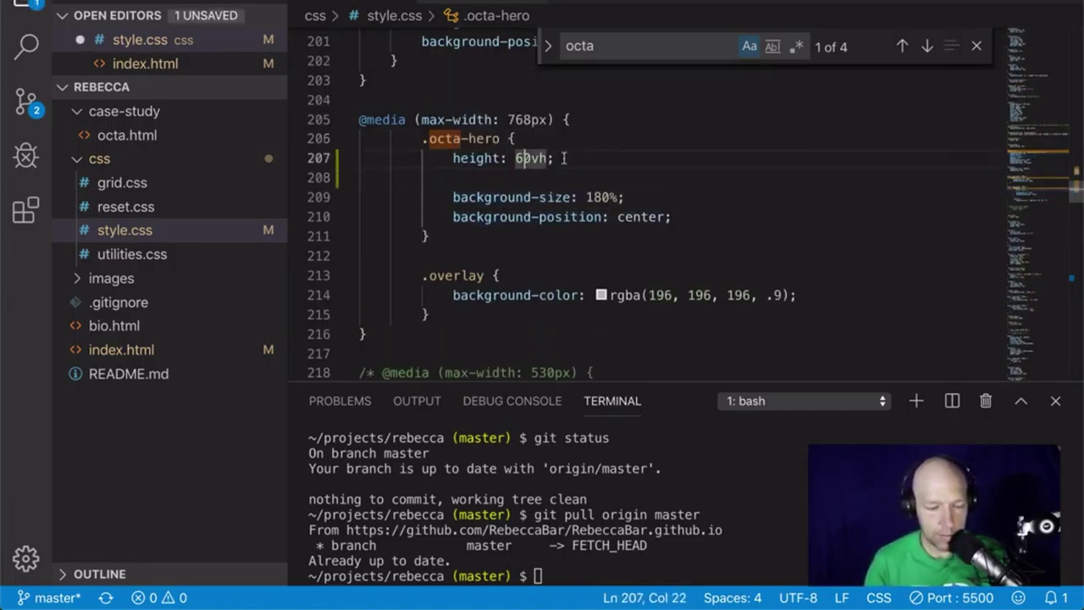
pyautogui.write('70vh')
pyautogui.press('Down')
pyautogui.press('BackSpace')
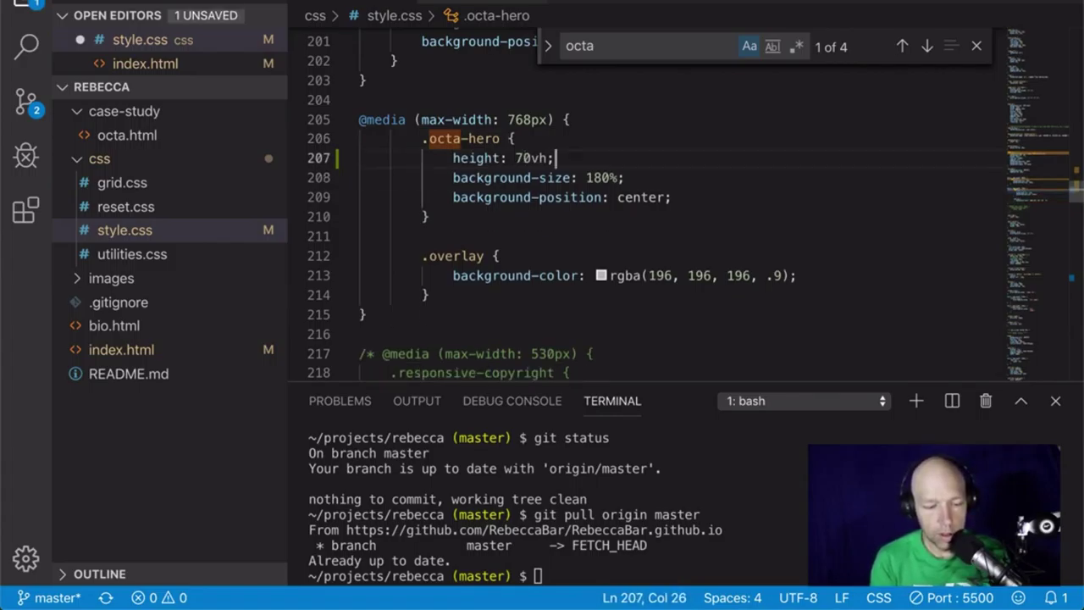
pyautogui.hotkey('ctrl', 's')
pyautogui.hotkey('alt', 'Tab')
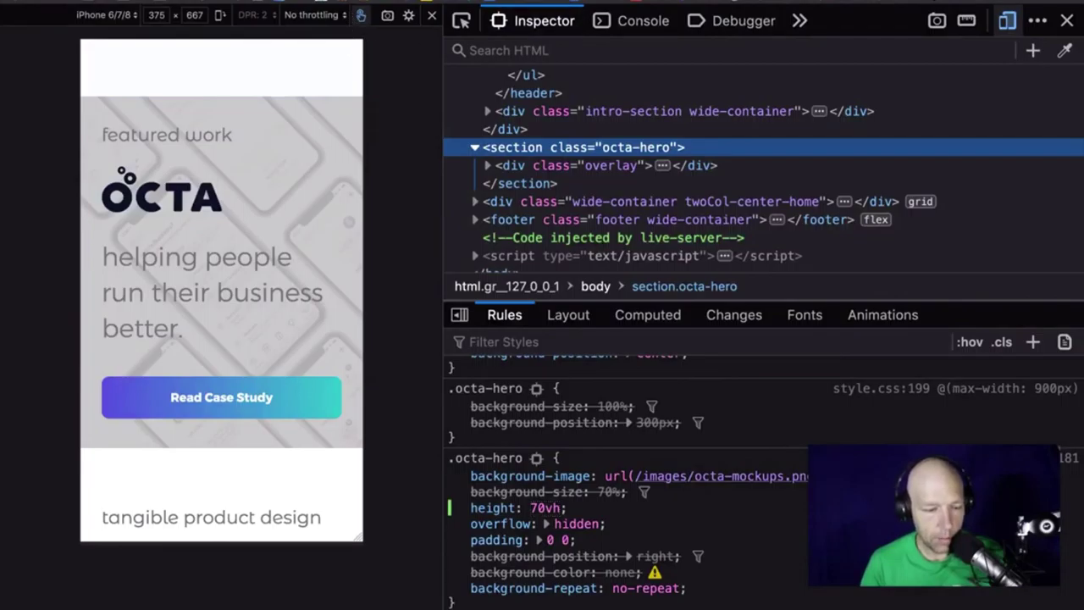
# Load the local 127.0.0.1 site in a new Firefox tab.
pyautogui.hotkey('ctrl', 't')
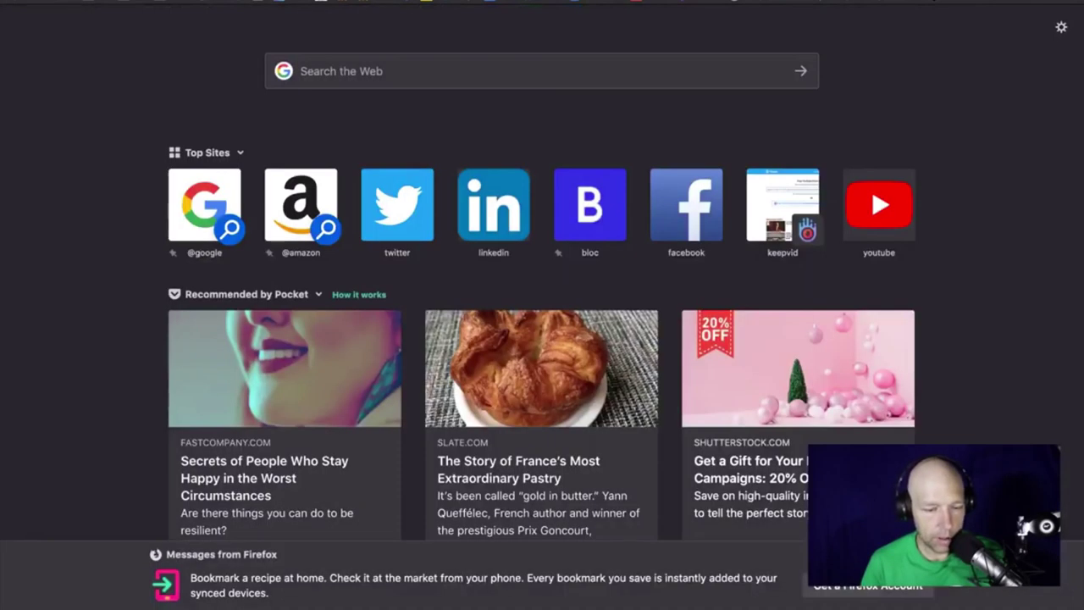
pyautogui.write('127')
pyautogui.press('Return')
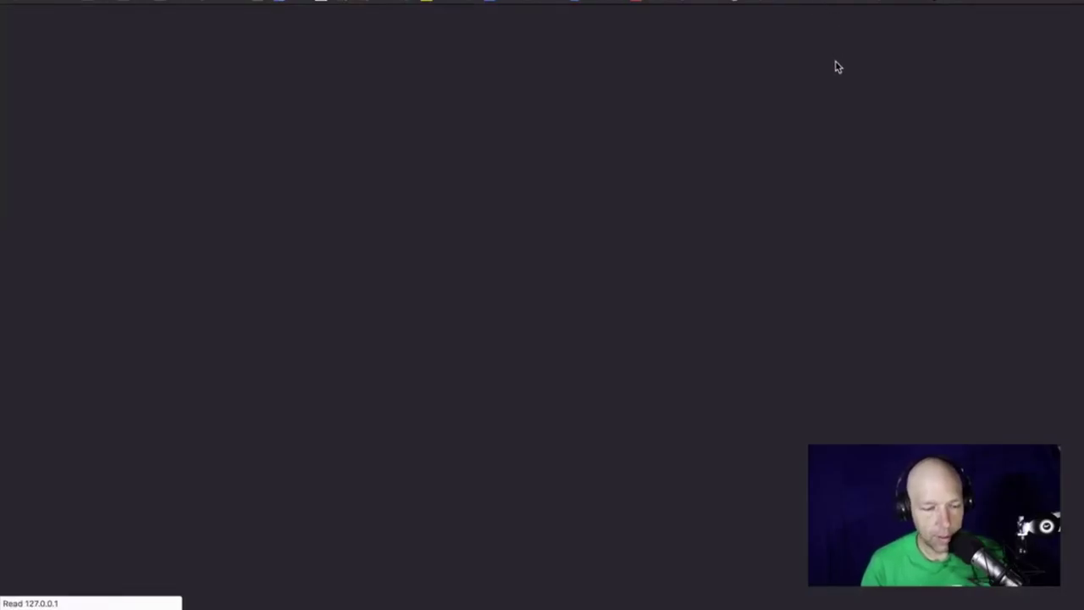
# Select the tagline "helping people run their business better." under the OCTA logo.
pyautogui.scroll(-3, 644, 186)
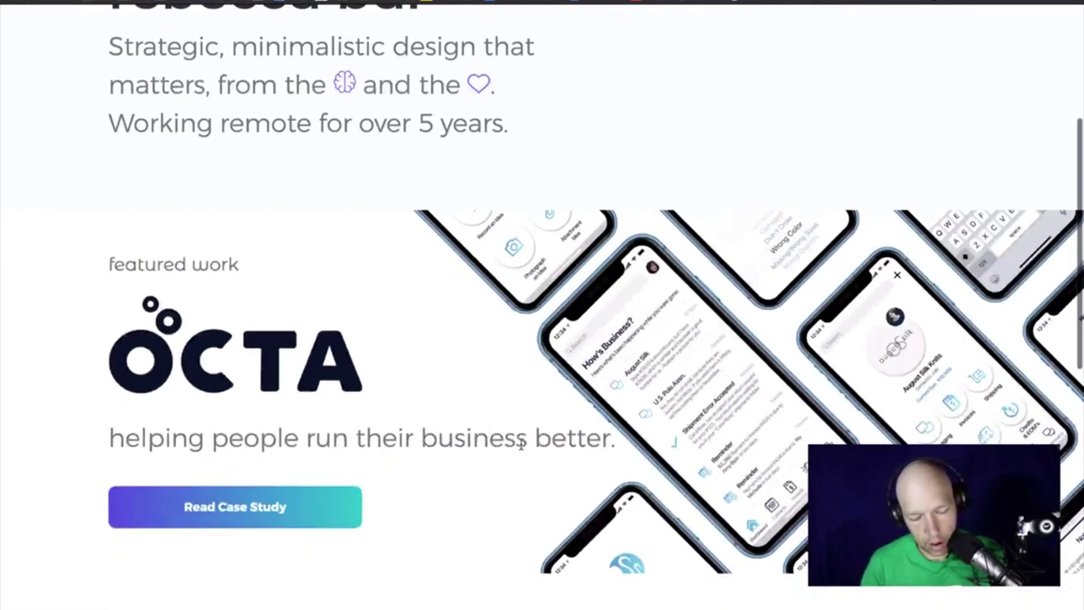
pyautogui.tripleClick(378, 437)
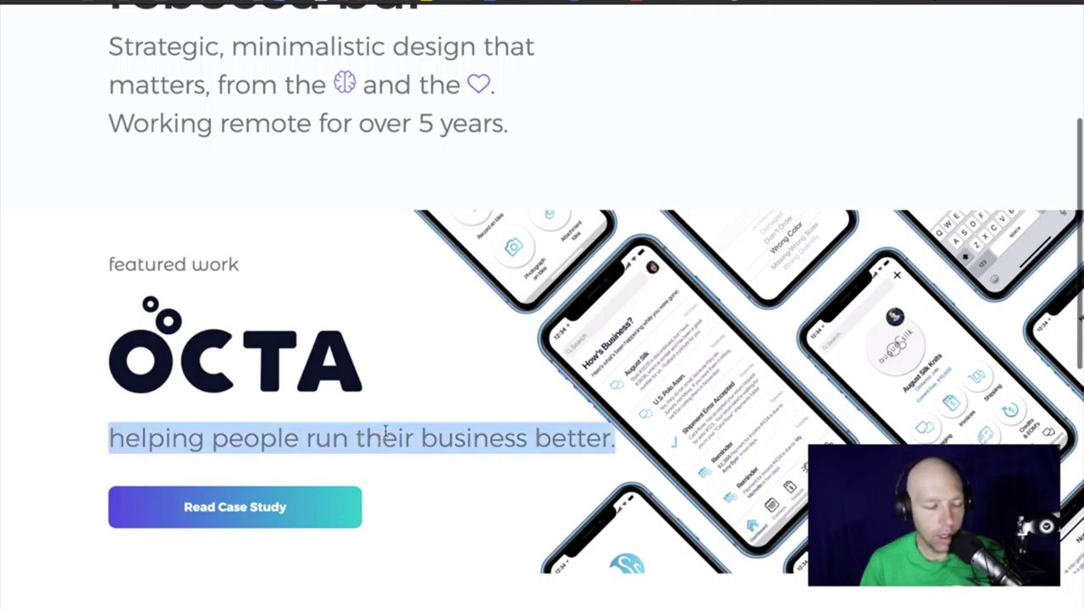
pyautogui.scroll(-3, 385, 433)
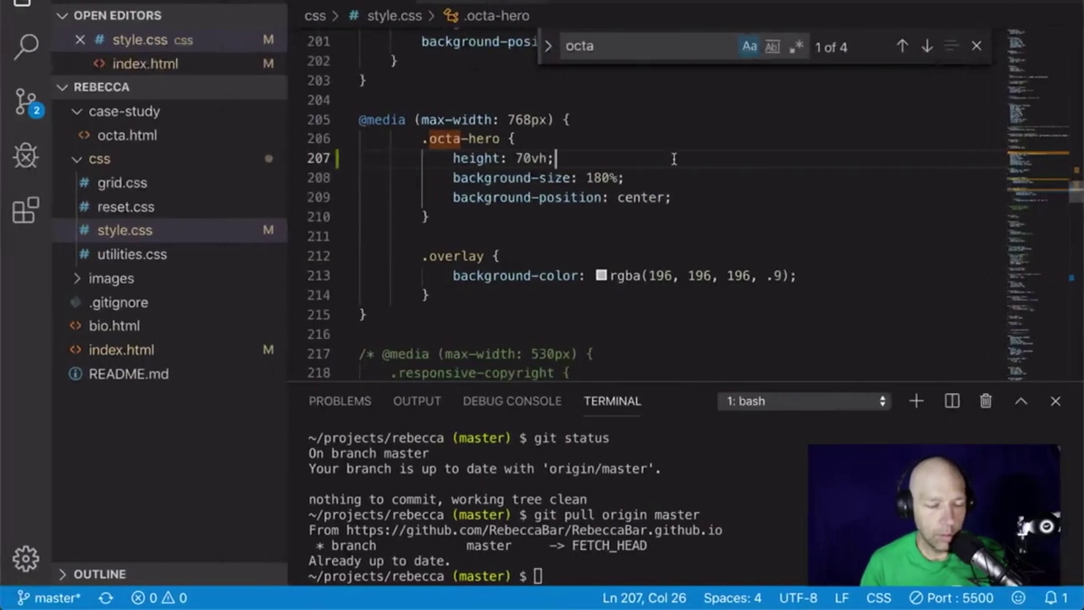
# Look up the tagline's class name, intro, on line 33 of index.html.
pyautogui.scroll(4, 649, 222)
pyautogui.scroll(-1, 649, 222)
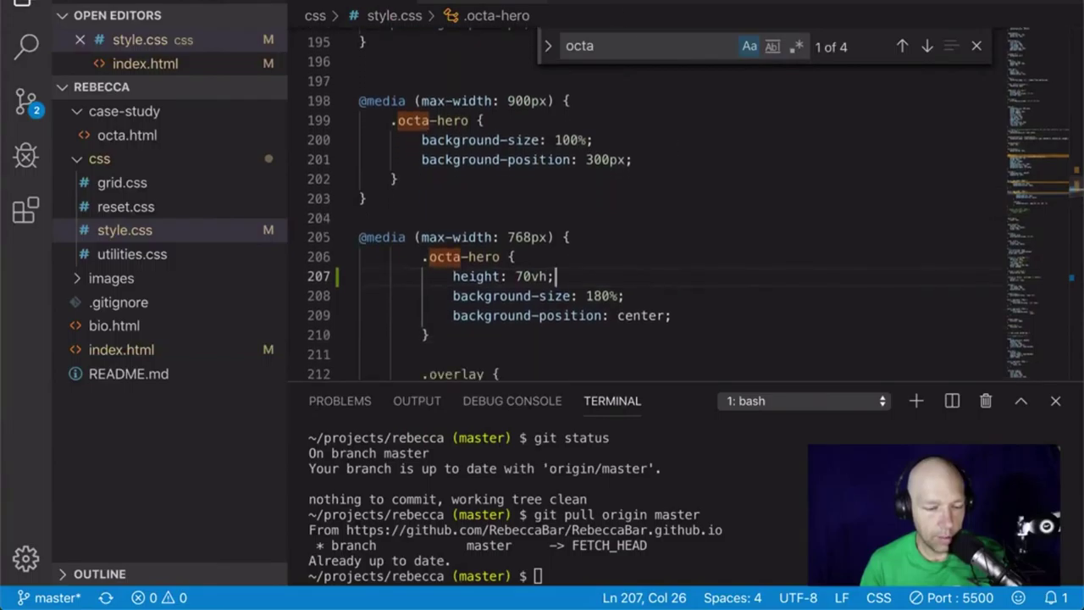
pyautogui.hotkey('ctrl', 'Tab')
pyautogui.click(511, 217)
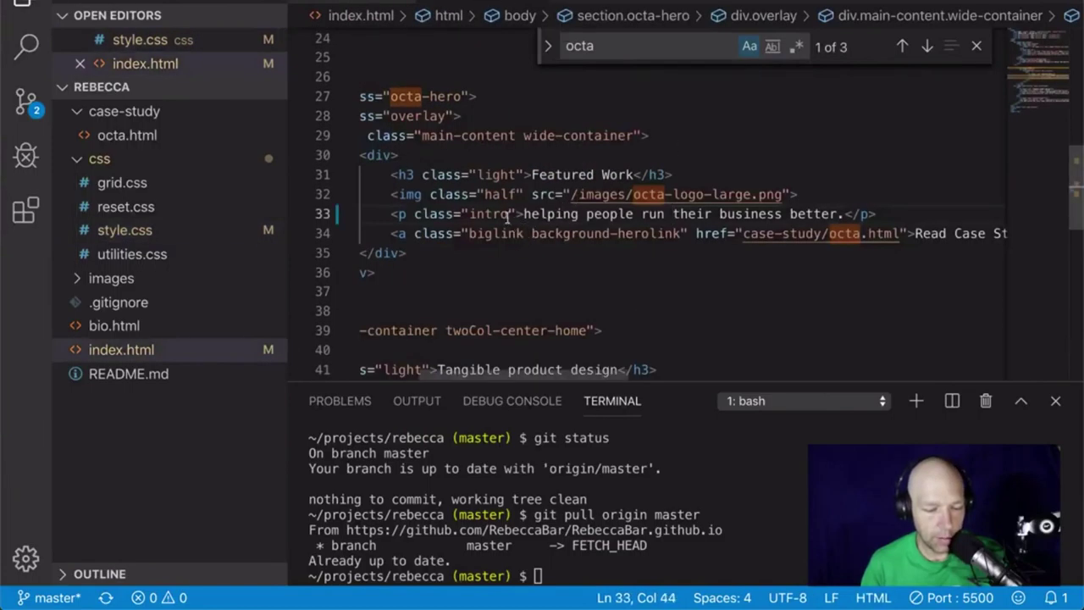
pyautogui.moveTo(508, 217); pyautogui.dragTo(469, 216)
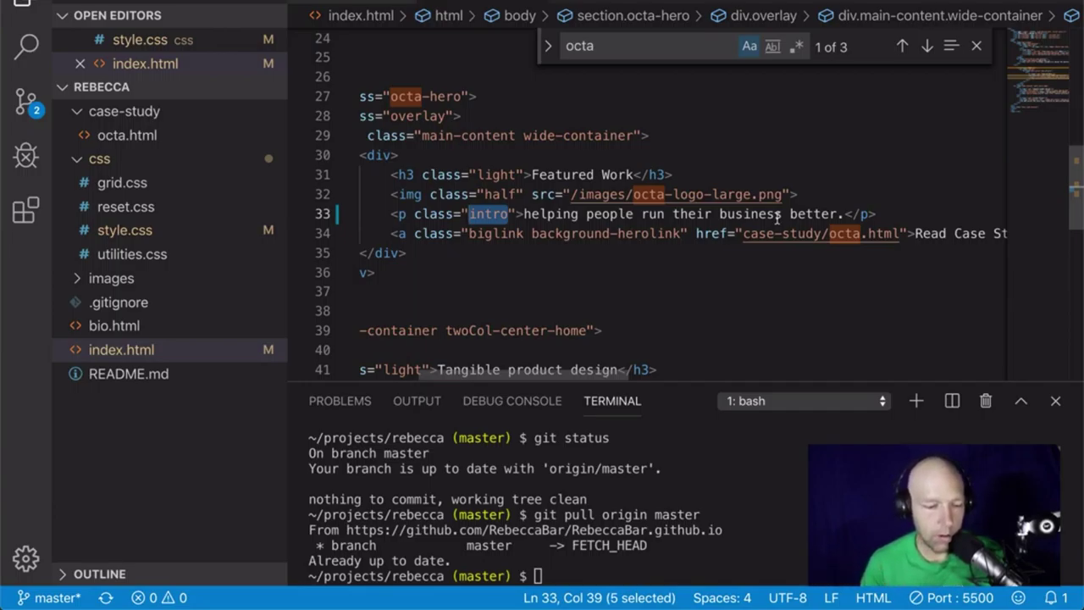
# Search style.css for 'intro' and add blank lines after the .intro rule.
pyautogui.hotkey('ctrl', 'Tab')
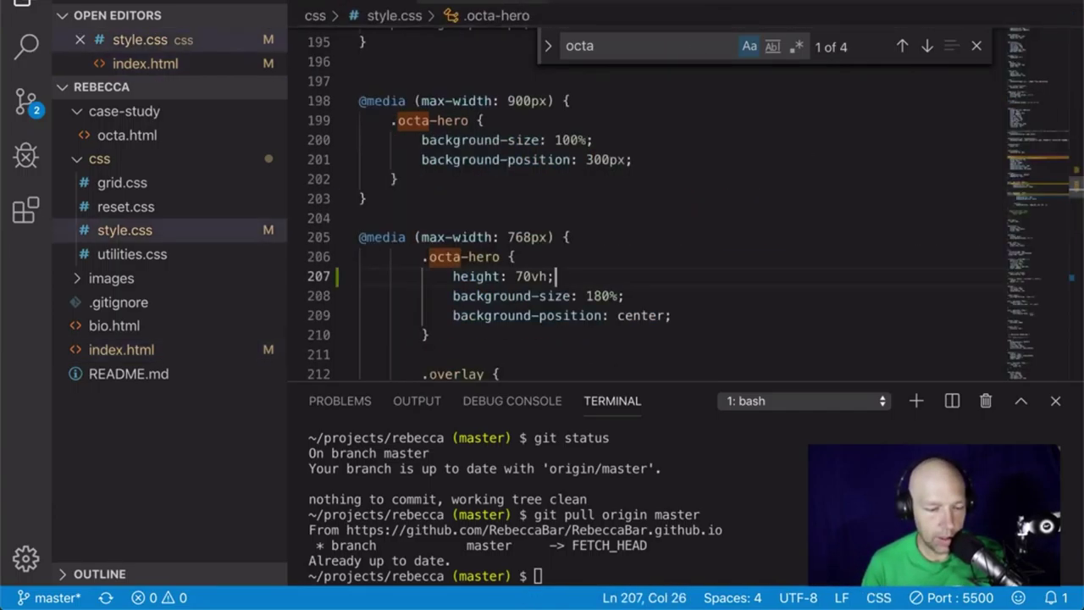
pyautogui.hotkey('ctrl', 'f')
pyautogui.write('intro')
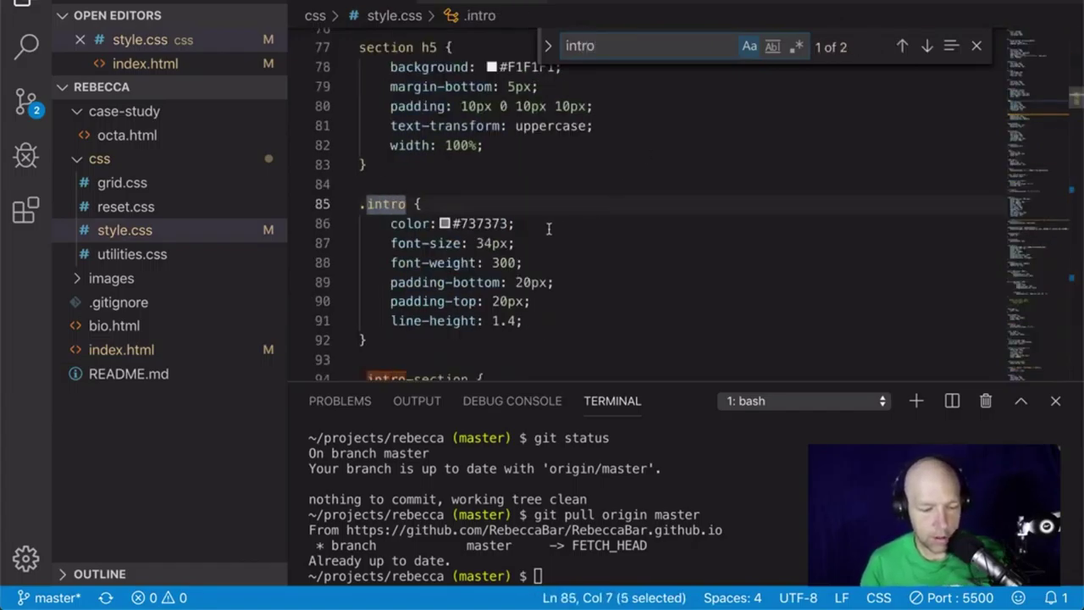
pyautogui.scroll(-3, 549, 227)
pyautogui.click(459, 218)
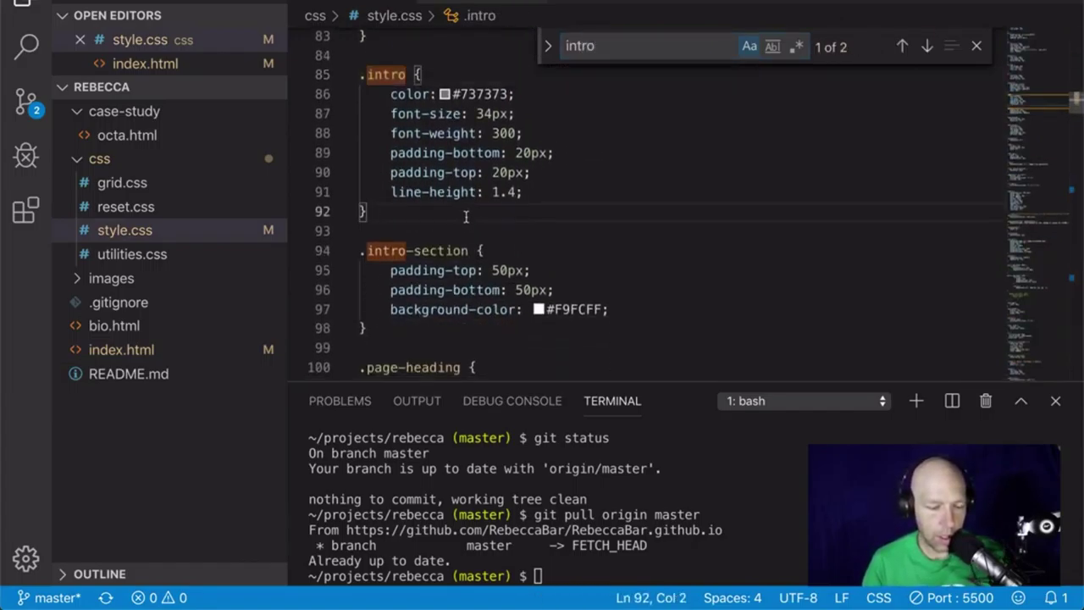
pyautogui.scroll(-5, 464, 217)
pyautogui.scroll(5, 470, 216)
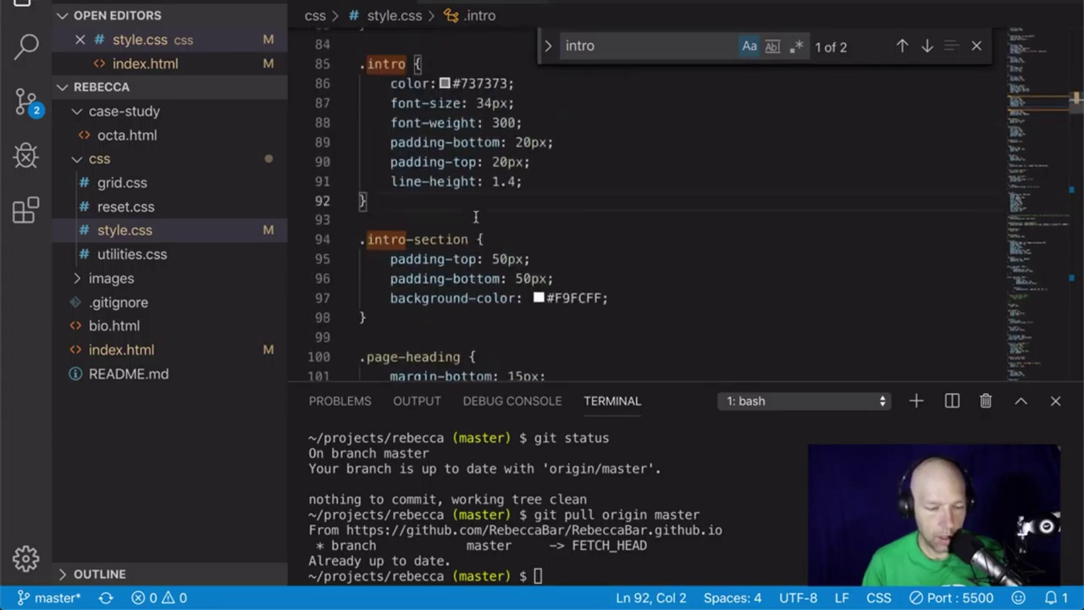
pyautogui.press('Return')
pyautogui.press('Return')
pyautogui.write('intro')
pyautogui.press('BackSpace')
pyautogui.press('BackSpace')
pyautogui.press('BackSpace')
pyautogui.press('BackSpace')
pyautogui.press('BackSpace')
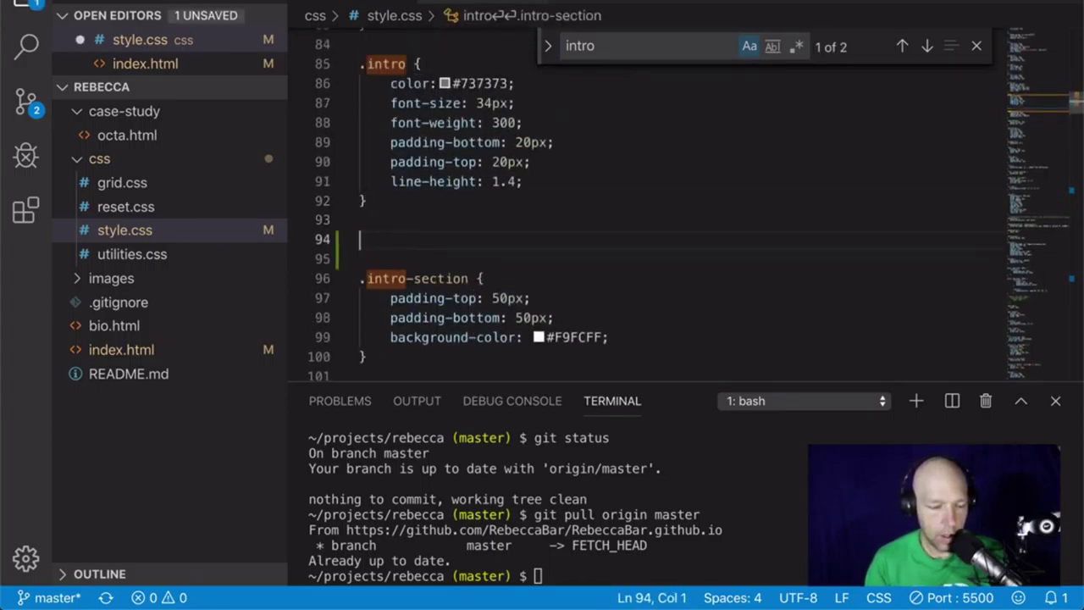
# Review style.css and select the max-width 900px media query line.
pyautogui.scroll(3, 475, 193)
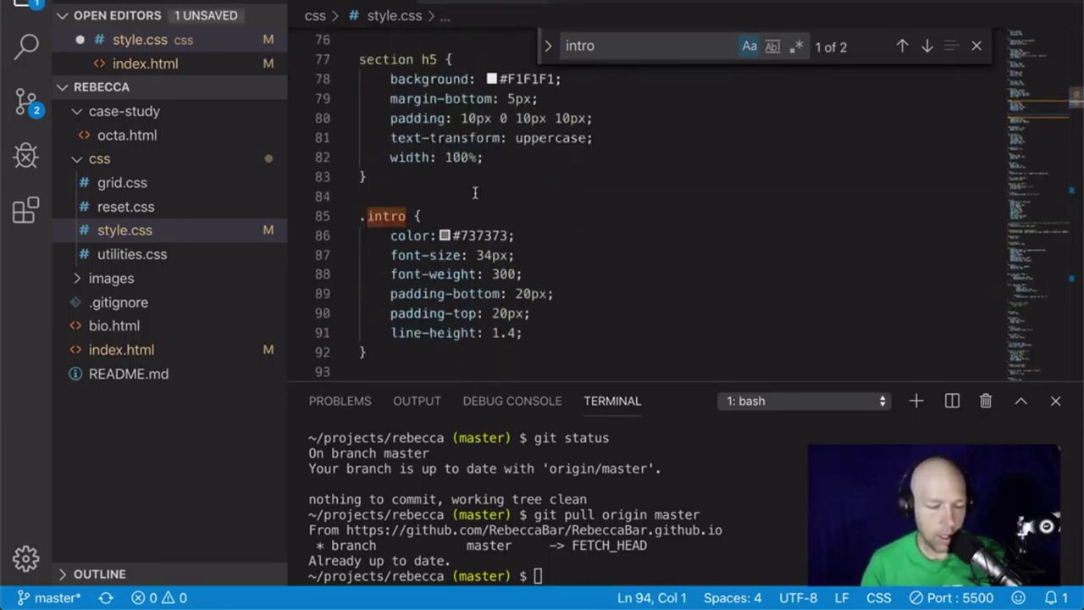
pyautogui.scroll(18, 475, 193)
pyautogui.scroll(7, 475, 193)
pyautogui.scroll(-7, 475, 193)
pyautogui.scroll(-20, 475, 193)
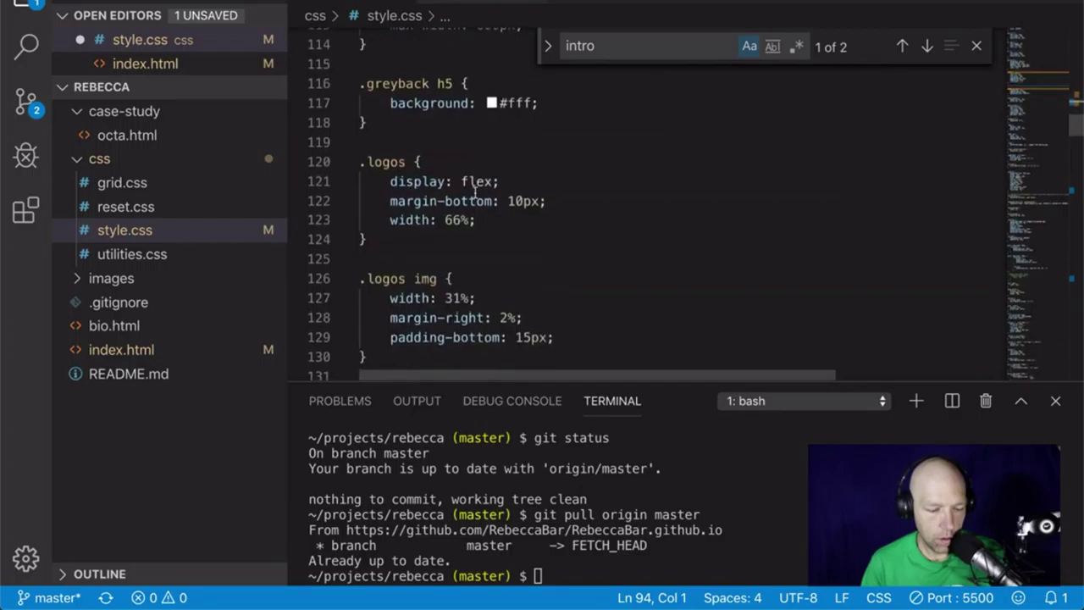
pyautogui.scroll(-15, 474, 193)
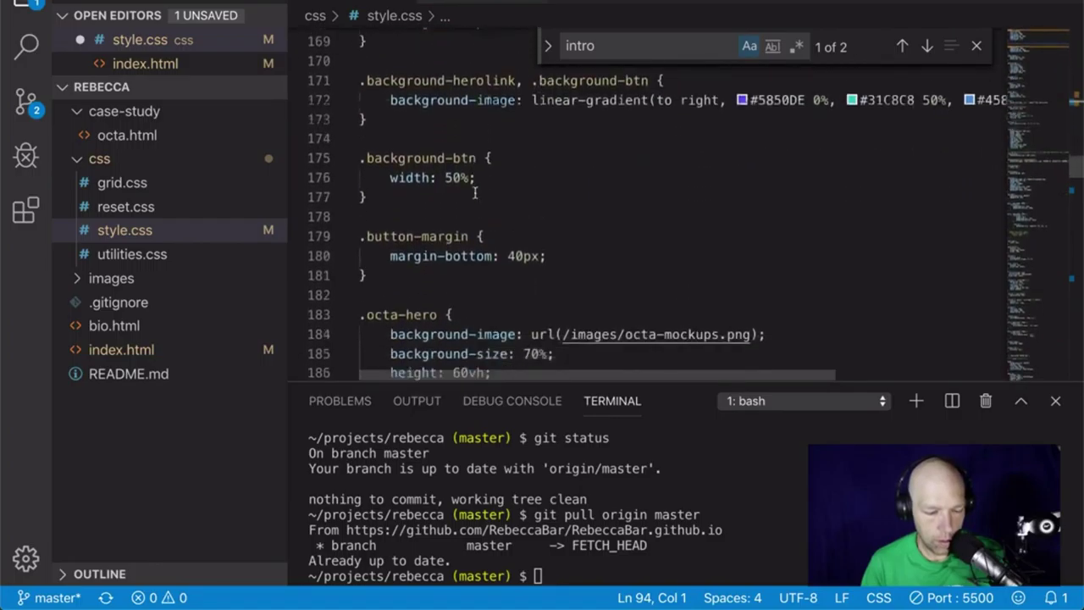
pyautogui.scroll(-7, 474, 193)
pyautogui.tripleClick(529, 159)
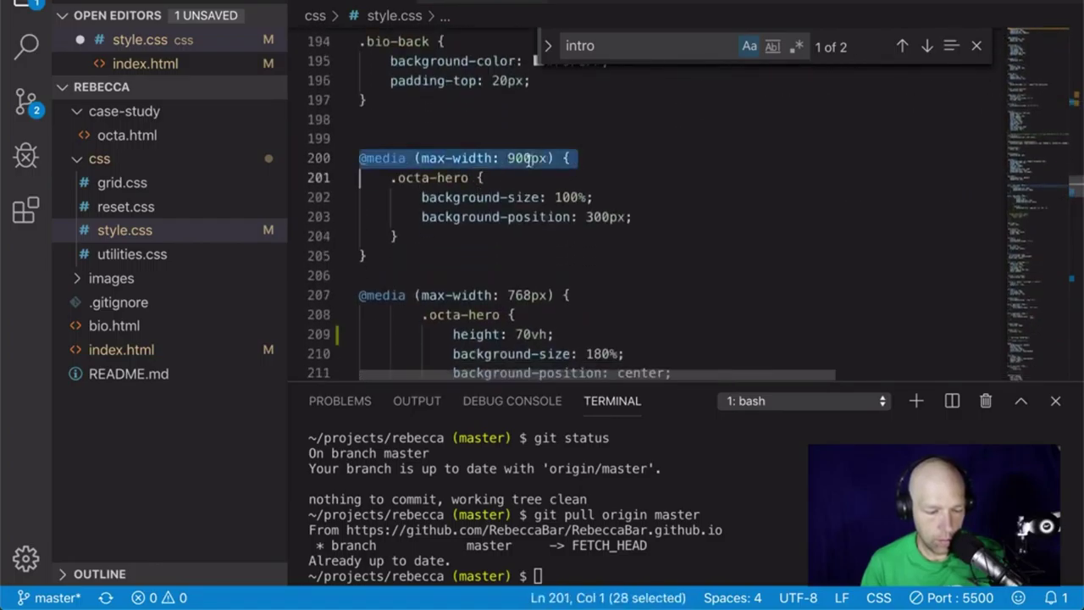
# Add width: 50%; after line-height in the .intro rule, save, and return to Firefox.
pyautogui.scroll(20, 557, 155)
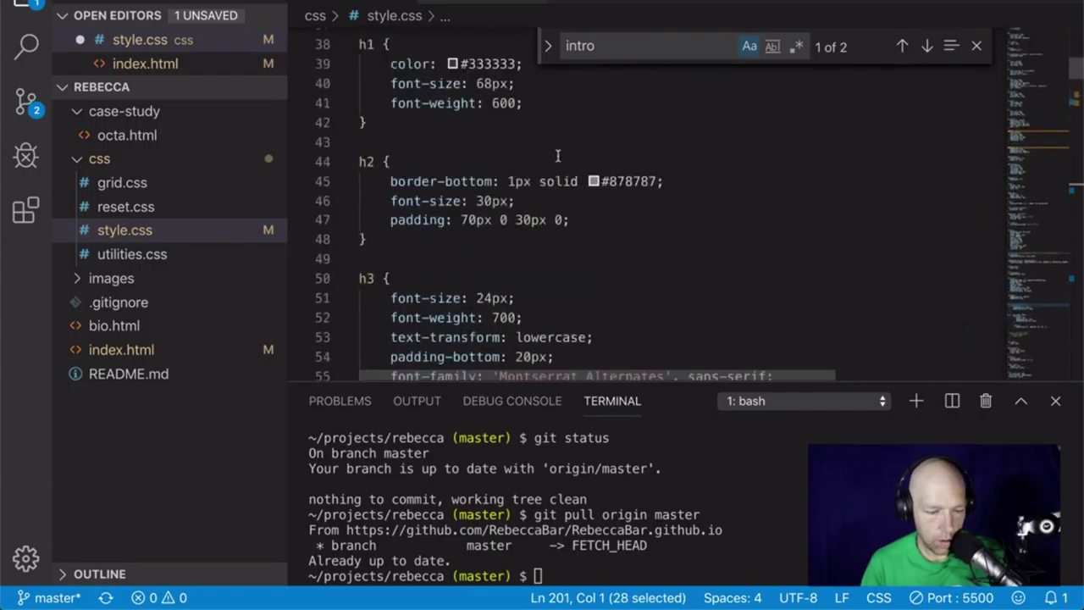
pyautogui.scroll(2, 557, 155)
pyautogui.scroll(-3, 557, 155)
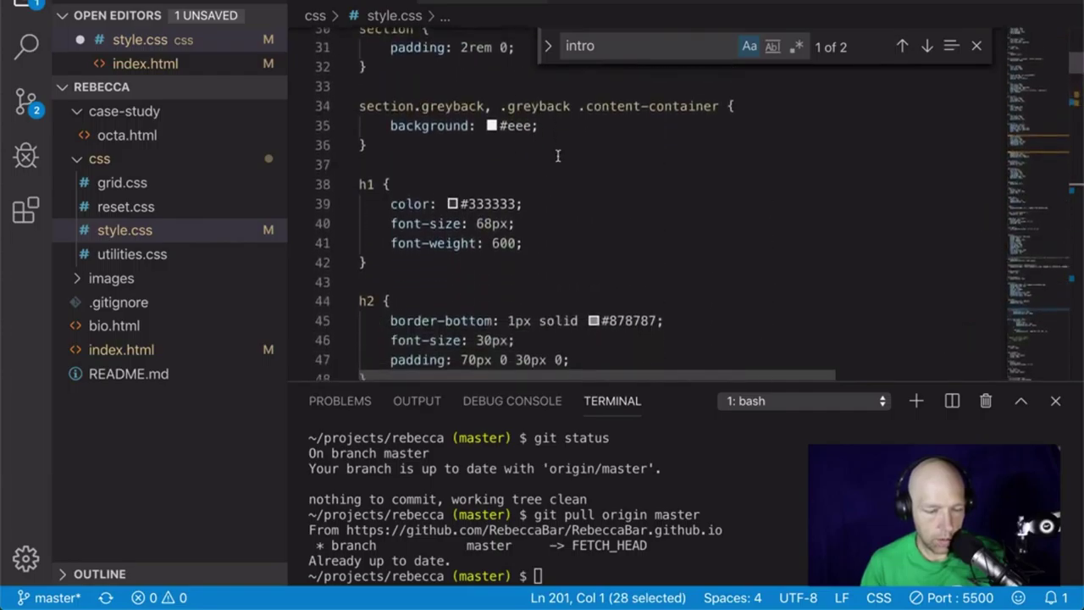
pyautogui.scroll(12, 558, 155)
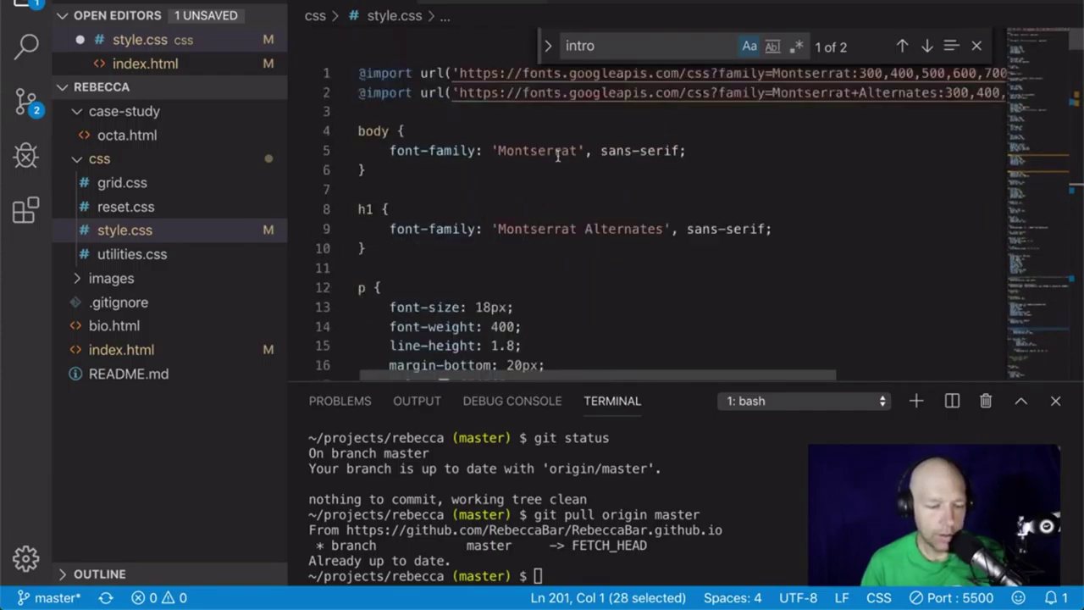
pyautogui.scroll(-20, 557, 155)
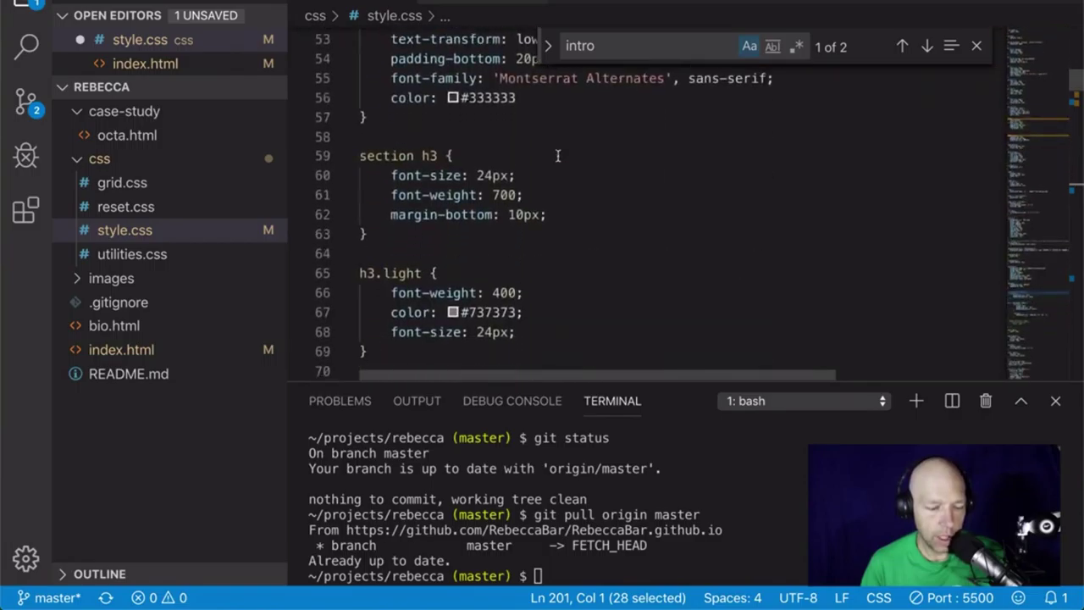
pyautogui.scroll(-2, 557, 155)
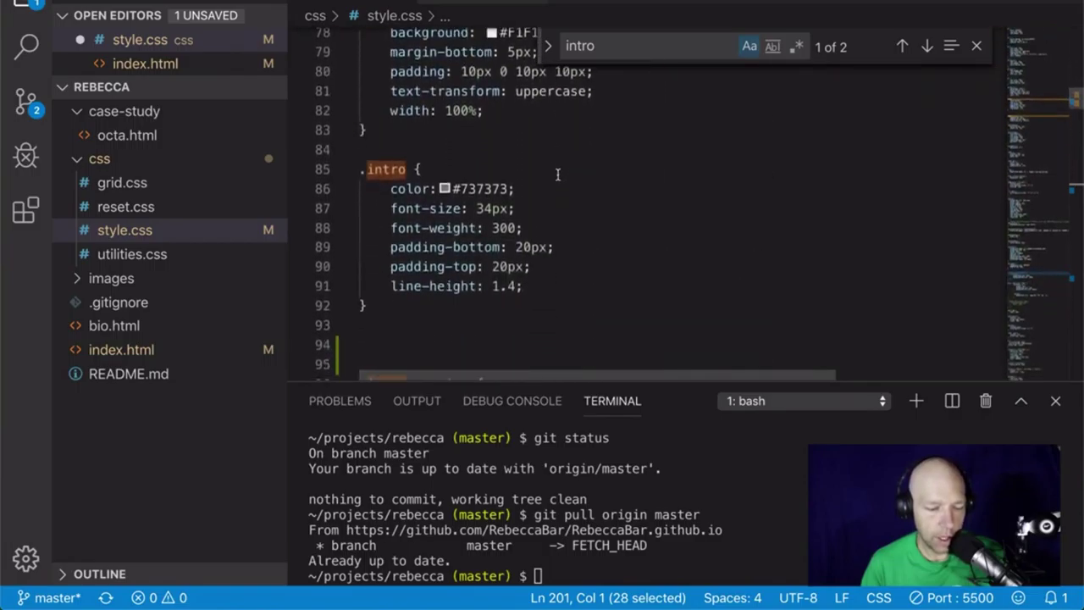
pyautogui.scroll(-1, 557, 174)
pyautogui.click(542, 244)
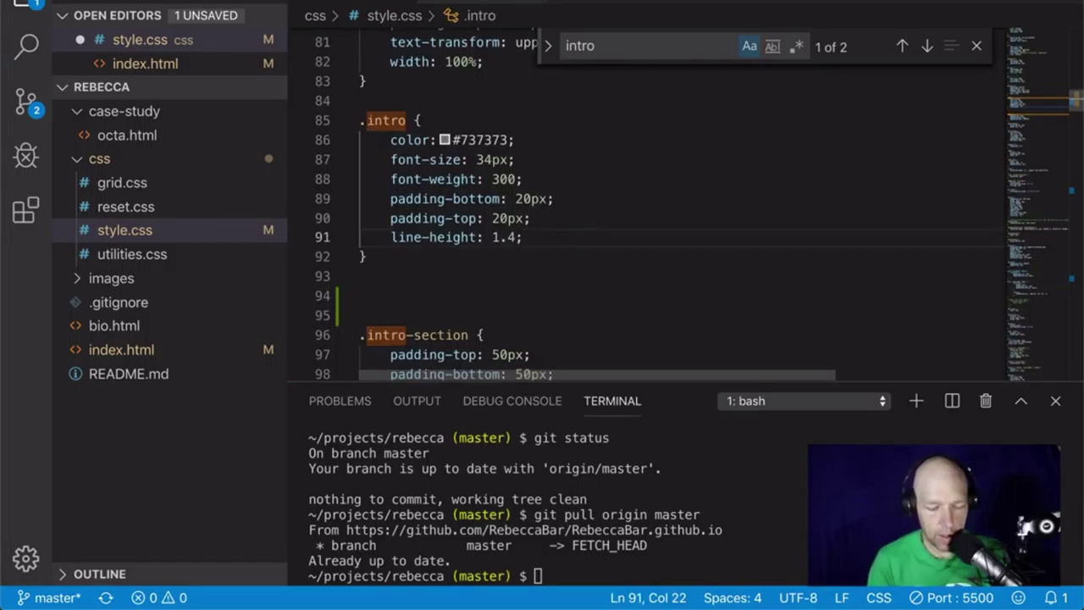
pyautogui.press('Return')
pyautogui.write('width: ')
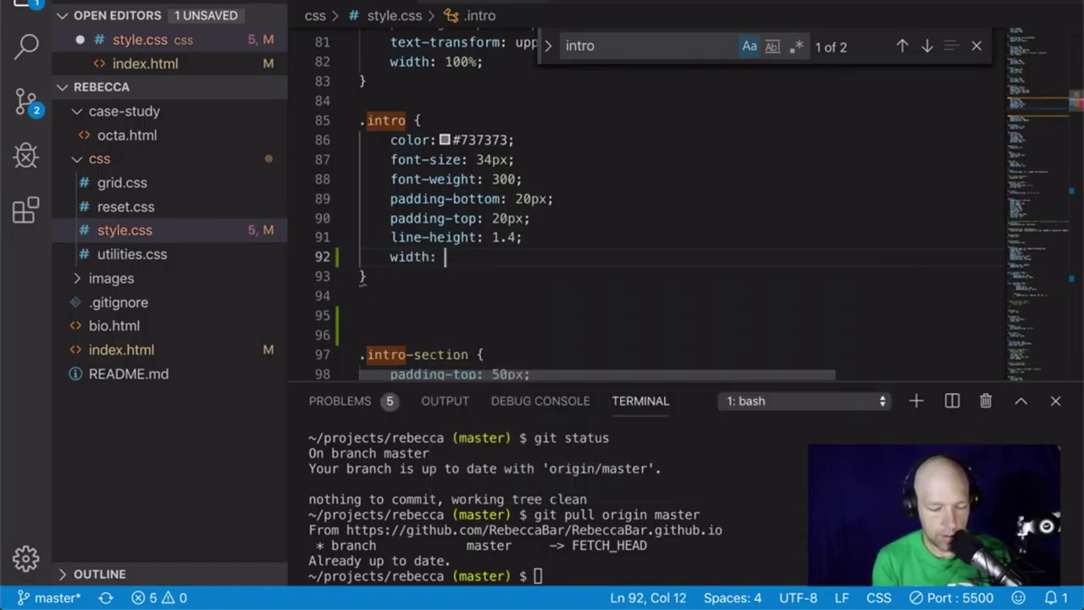
pyautogui.write('50%;')
pyautogui.hotkey('ctrl', 's')
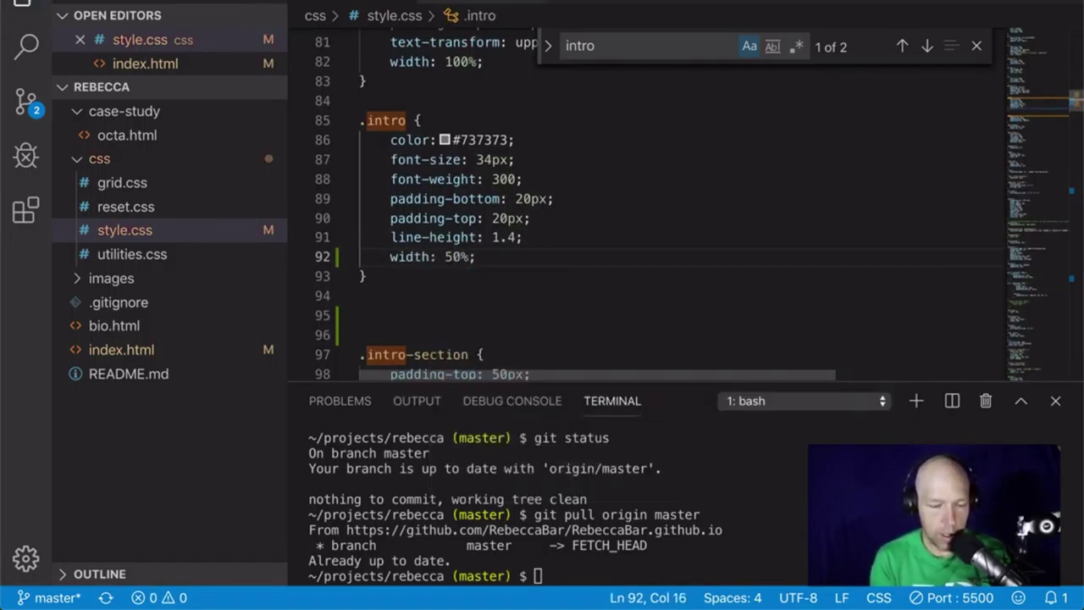
pyautogui.hotkey('alt', 'Tab')
pyautogui.hotkey('alt', 'Tab')
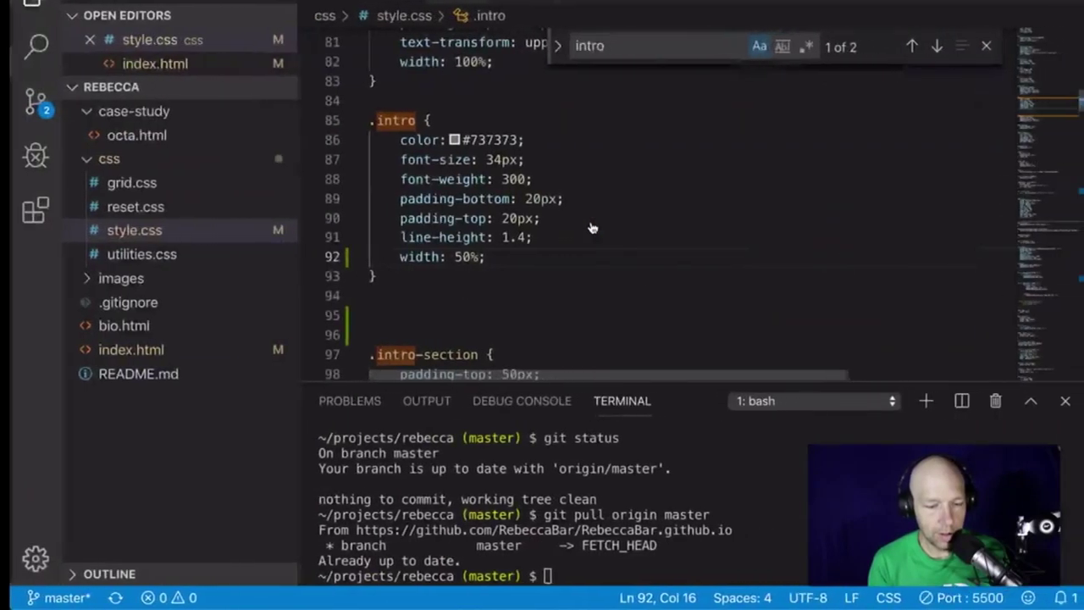
pyautogui.hotkey('alt', 'Tab')
pyautogui.hotkey('alt', 'Tab')
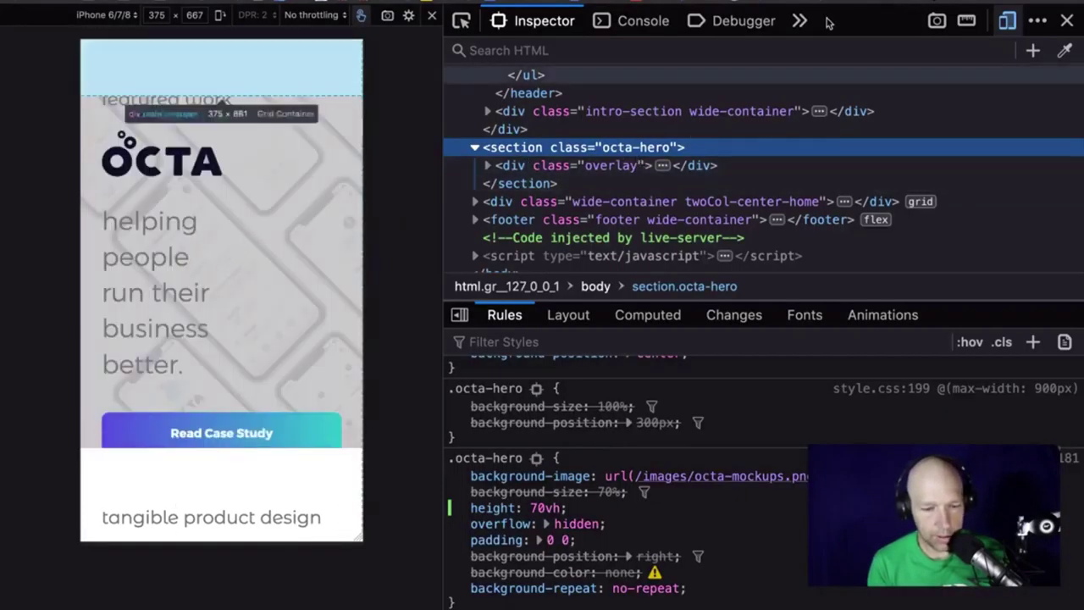
# Reload the portfolio page in Firefox to see the 50% intro width.
pyautogui.hotkey('alt', 'Tab')
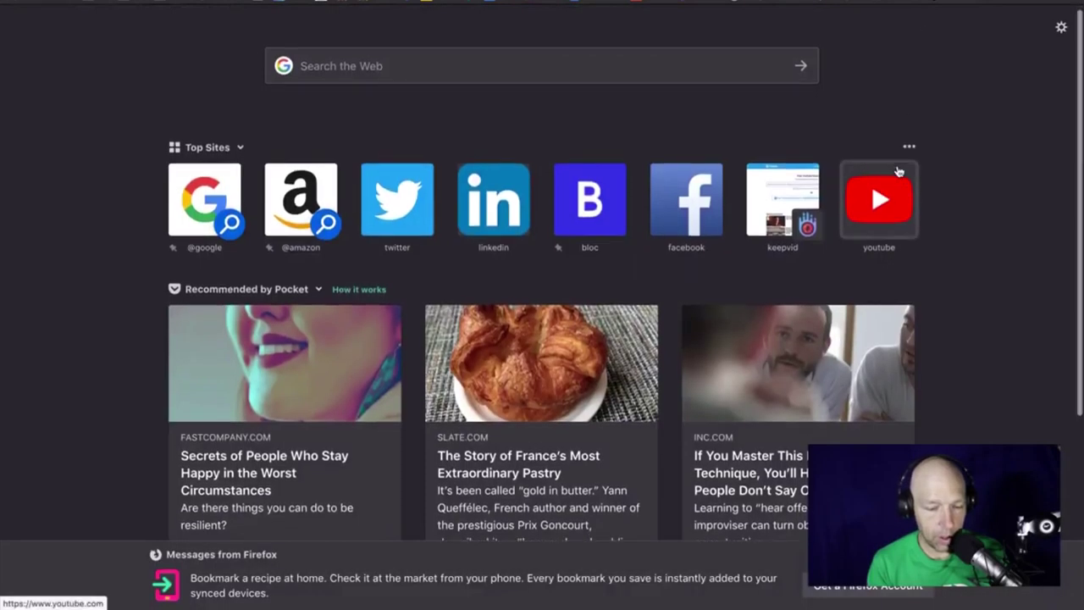
pyautogui.hotkey('alt', 'Tab')
pyautogui.hotkey('ctrl', 'r')
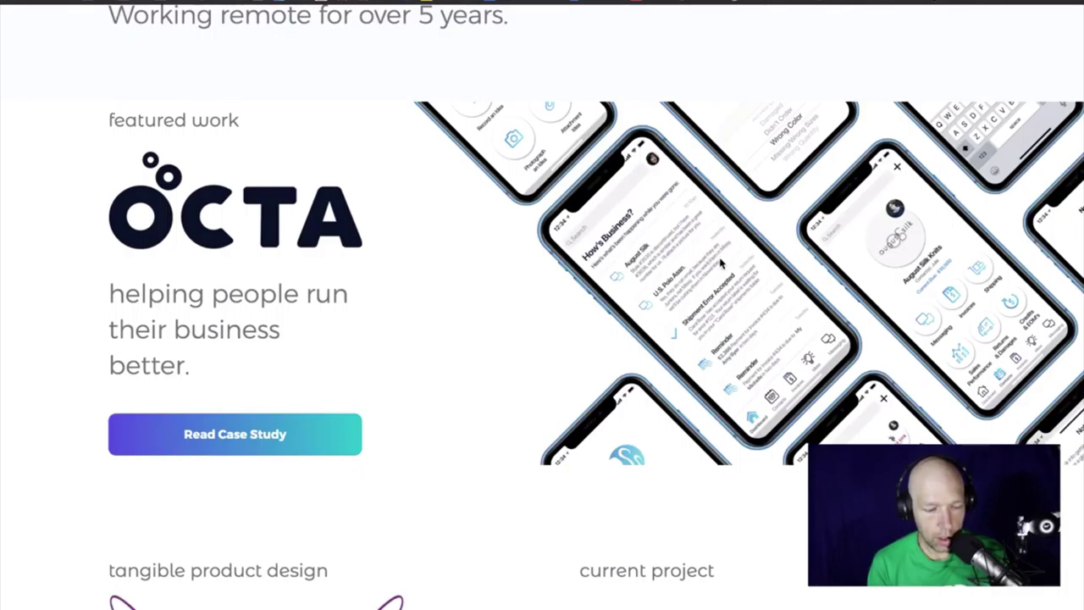
pyautogui.scroll(2, 722, 264)
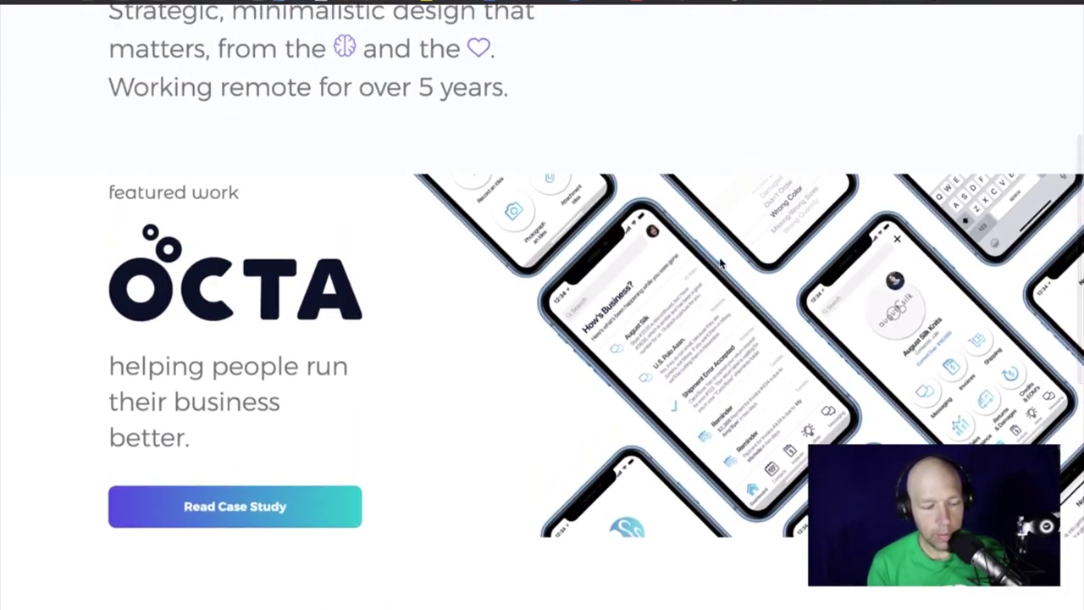
# Change the .intro width from 50% to 70% and recheck the page in the browser.
pyautogui.press('Left')
pyautogui.press('Left')
pyautogui.press('Left')
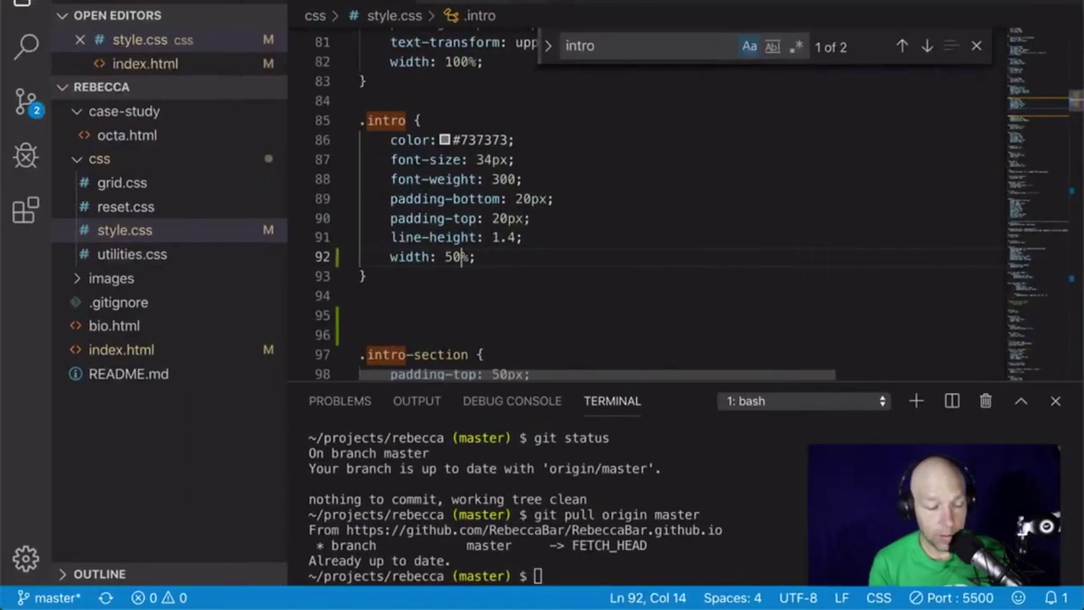
pyautogui.press('BackSpace')
pyautogui.write('7')
pyautogui.hotkey('ctrl', 'Right')
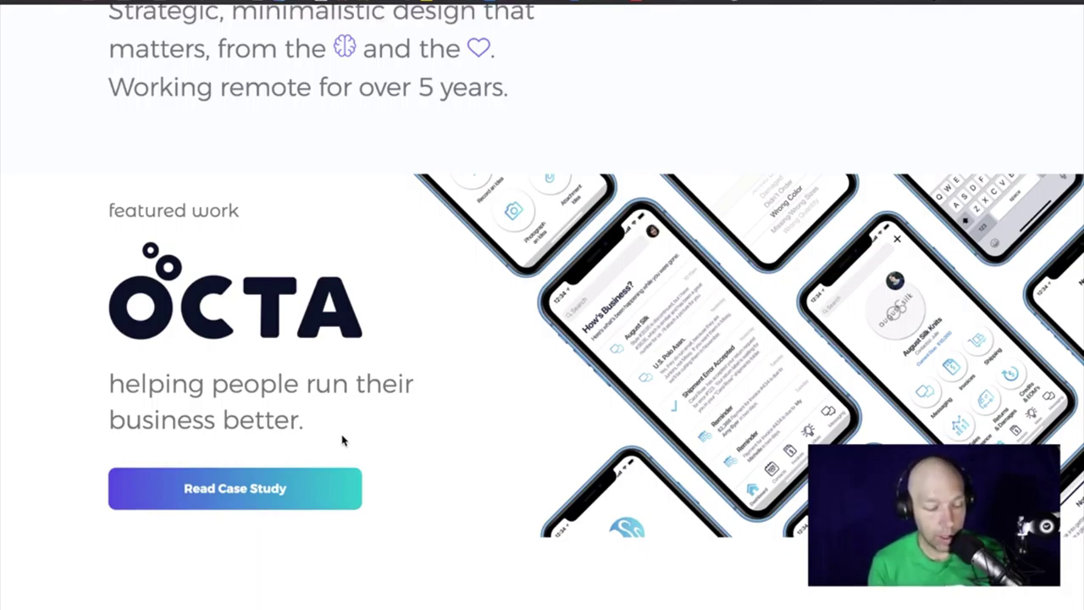
pyautogui.scroll(-3, 343, 439)
pyautogui.scroll(2, 342, 440)
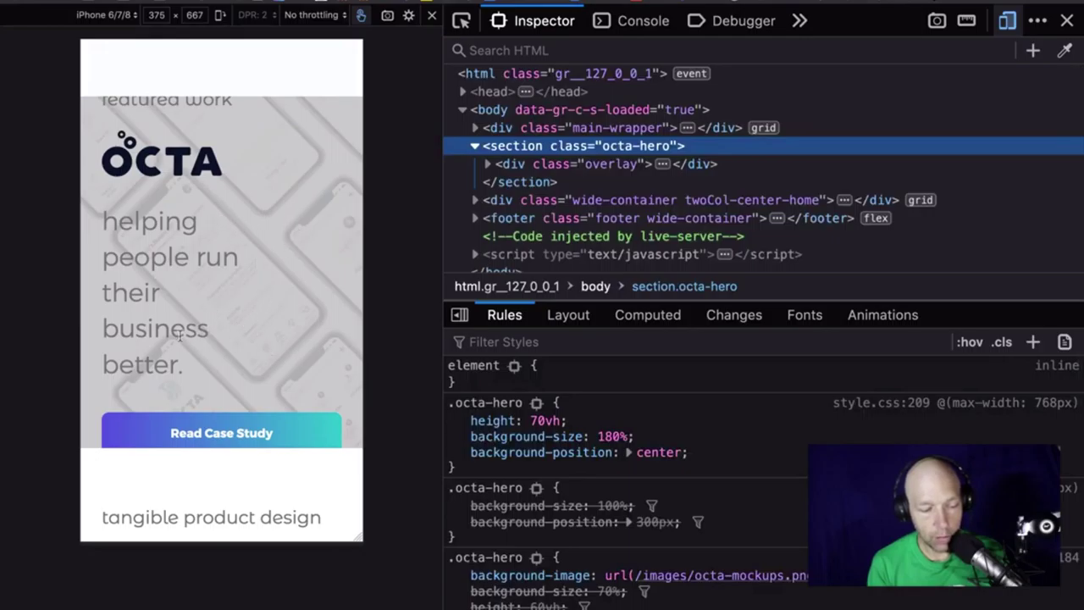
pyautogui.press('super+Tab')
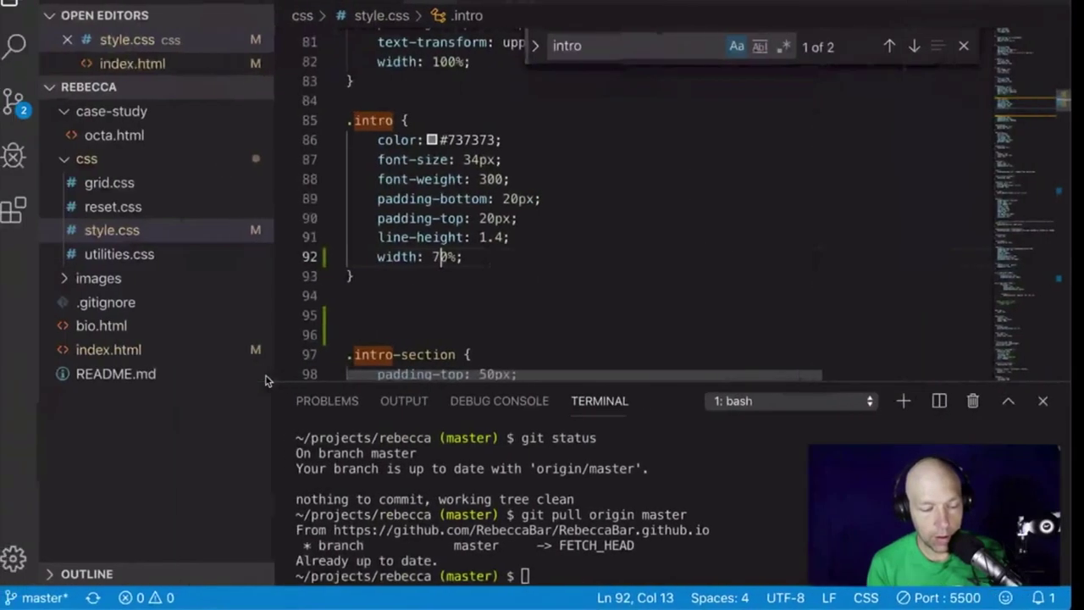
# Add a max-width media query below .intro with the breakpoint set to 768px.
pyautogui.press('Down')
pyautogui.press('Return')
pyautogui.press('Return')
pyautogui.write('@media (max-width: 900px) {')
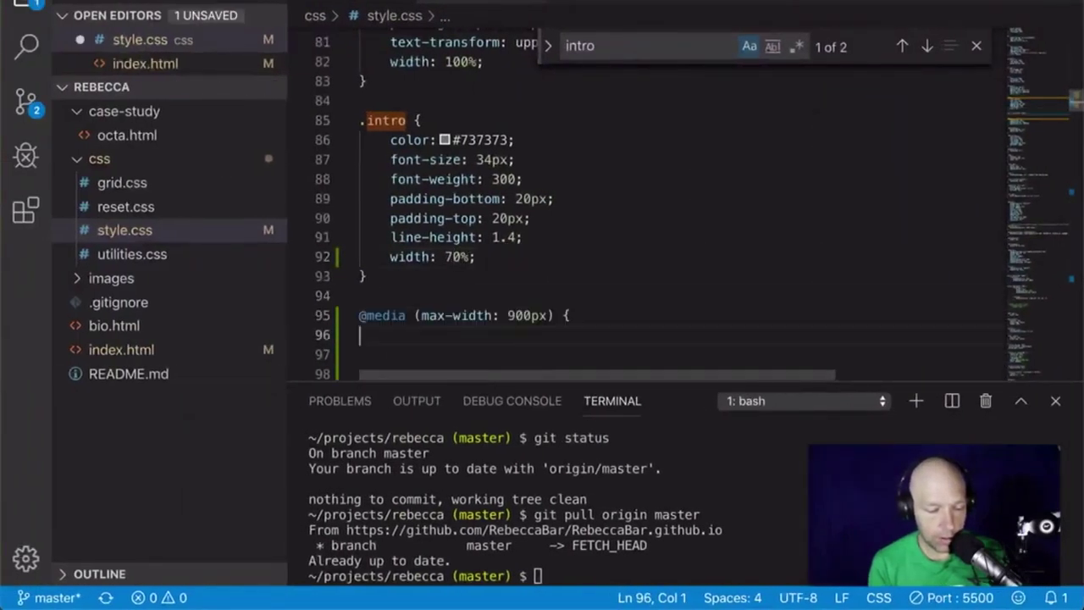
pyautogui.moveTo(523, 315); pyautogui.dragTo(507, 315)
pyautogui.press('BackSpace')
pyautogui.write('768')
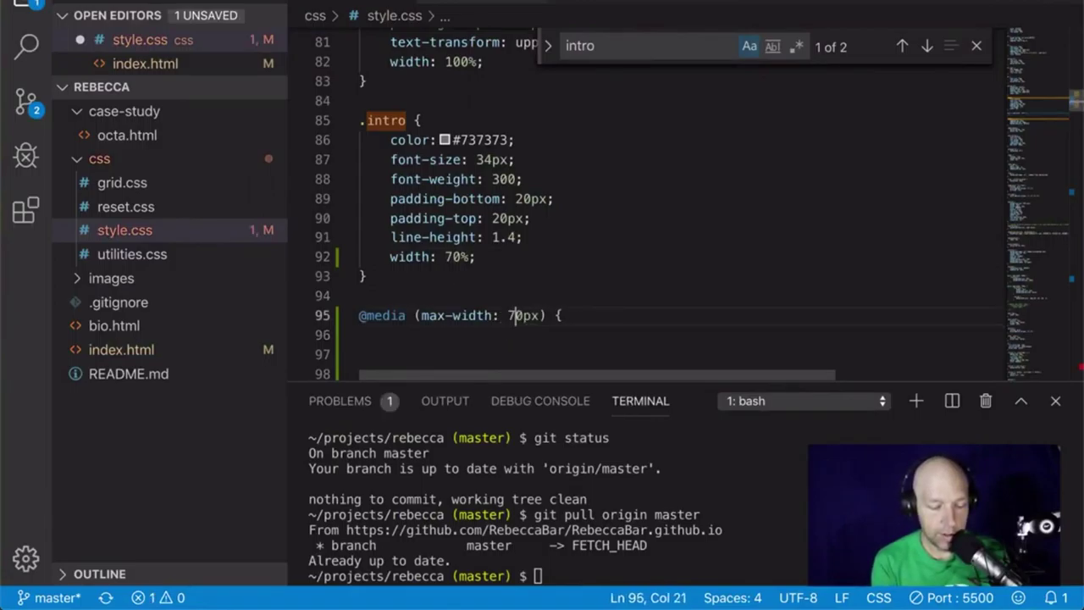
pyautogui.press('Delete')
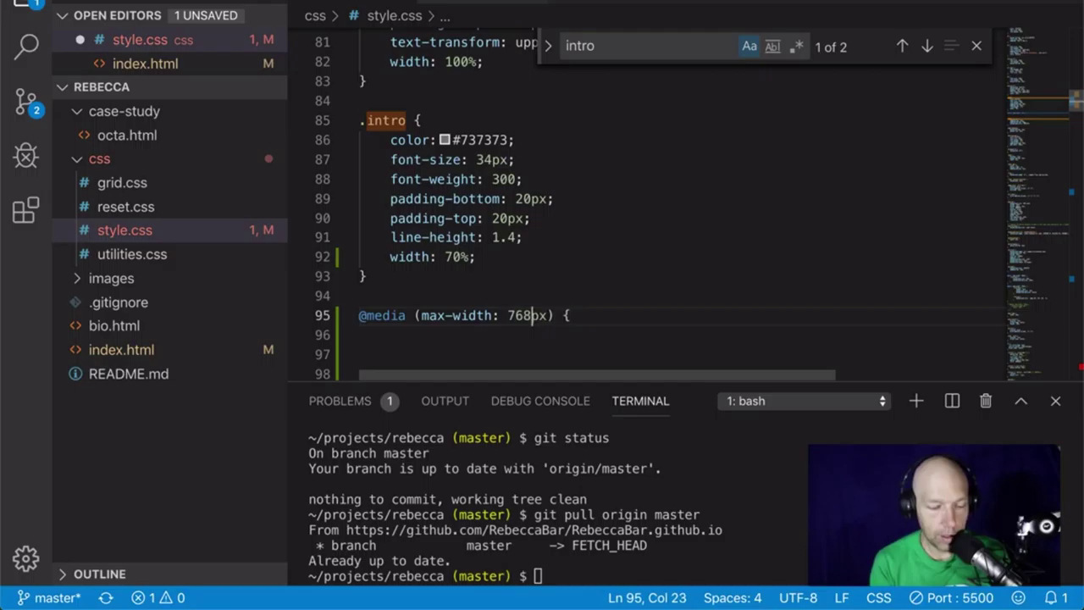
# Copy the .intro rule and paste it inside the 768px media query.
pyautogui.tripleClick(479, 256)
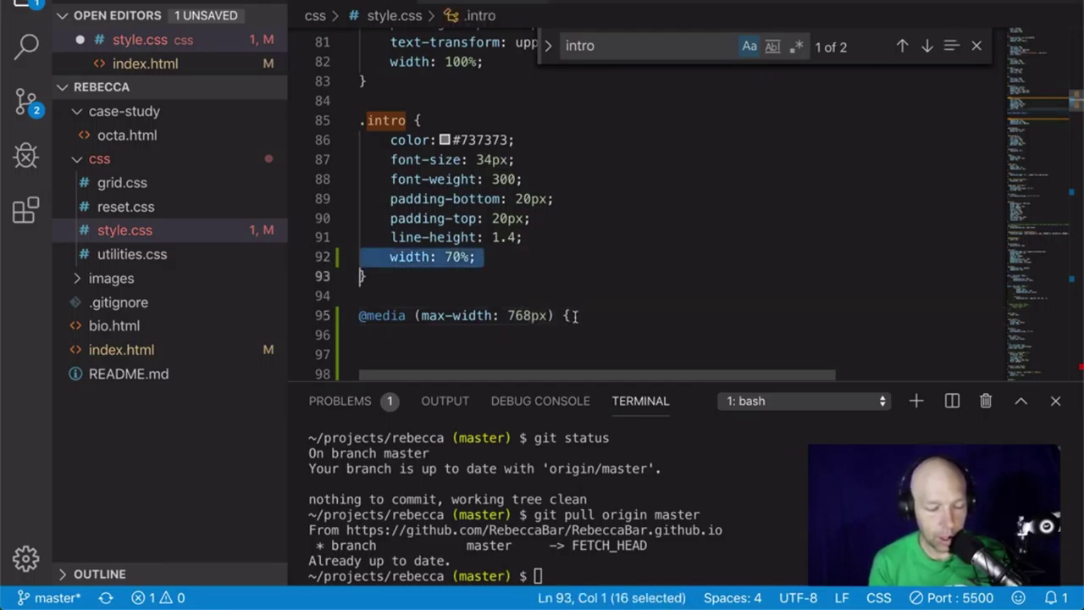
pyautogui.click(395, 275)
pyautogui.hotkey('shift', 'Up')
pyautogui.hotkey('shift', 'Up')
pyautogui.hotkey('shift', 'Up')
pyautogui.hotkey('shift', 'Up')
pyautogui.hotkey('shift', 'Up')
pyautogui.hotkey('shift', 'Up')
pyautogui.hotkey('shift', 'Up')
pyautogui.hotkey('shift', 'Up')
pyautogui.hotkey('shift', 'Home')
pyautogui.hotkey('ctrl', 'c')
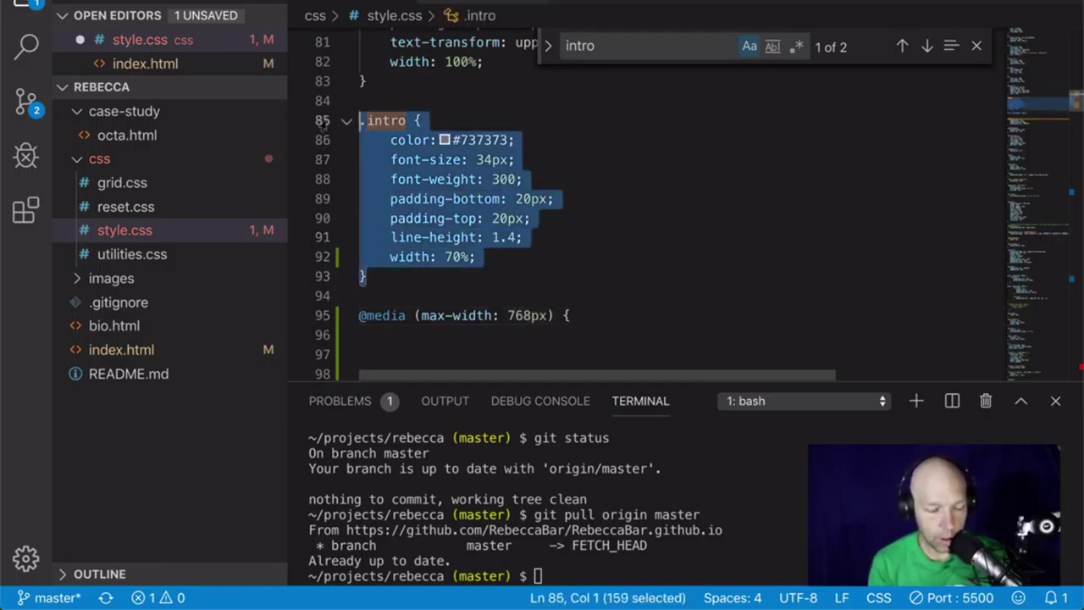
pyautogui.scroll(-2, 561, 227)
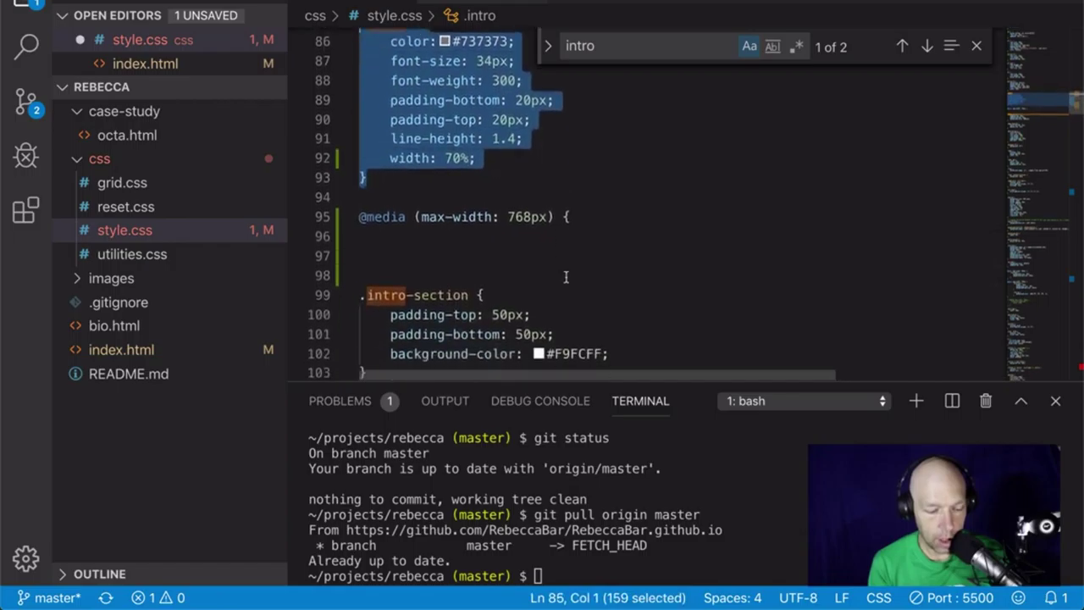
pyautogui.click(564, 256)
pyautogui.write('}')
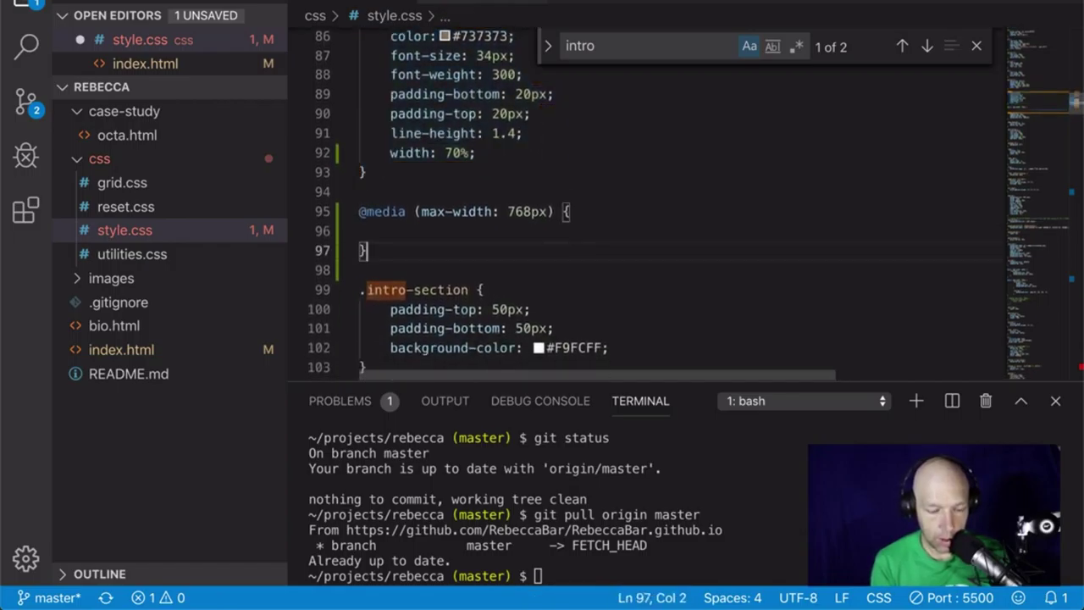
pyautogui.press('Up')
pyautogui.hotkey('ctrl', 'v')
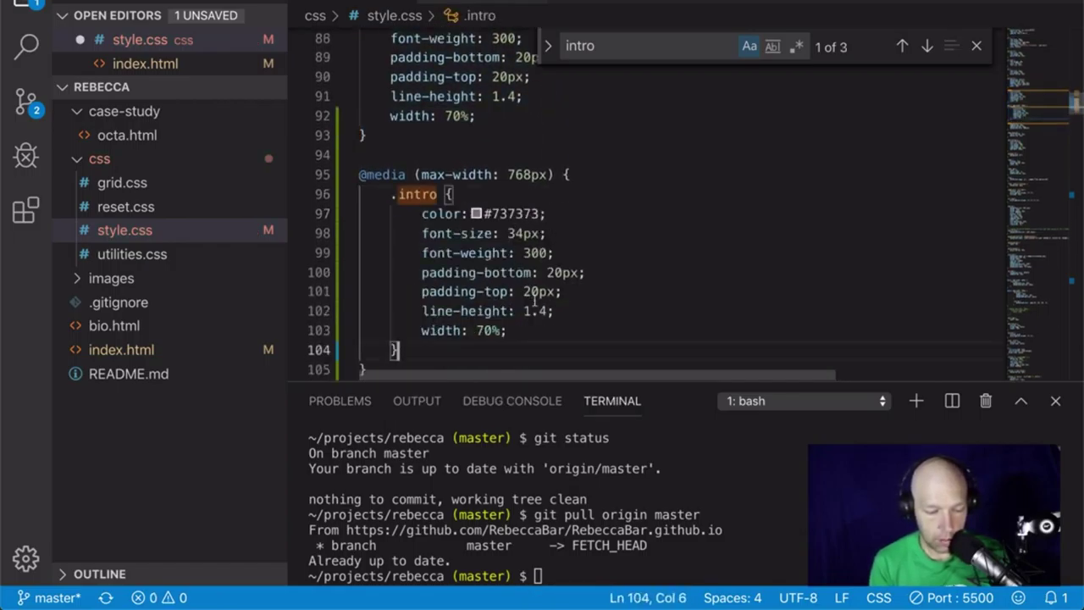
# Keep only the width declaration in the media query's .intro, set it to 100%, and save.
pyautogui.click(565, 313)
pyautogui.moveTo(565, 314); pyautogui.dragTo(364, 213)
pyautogui.press('BackSpace')
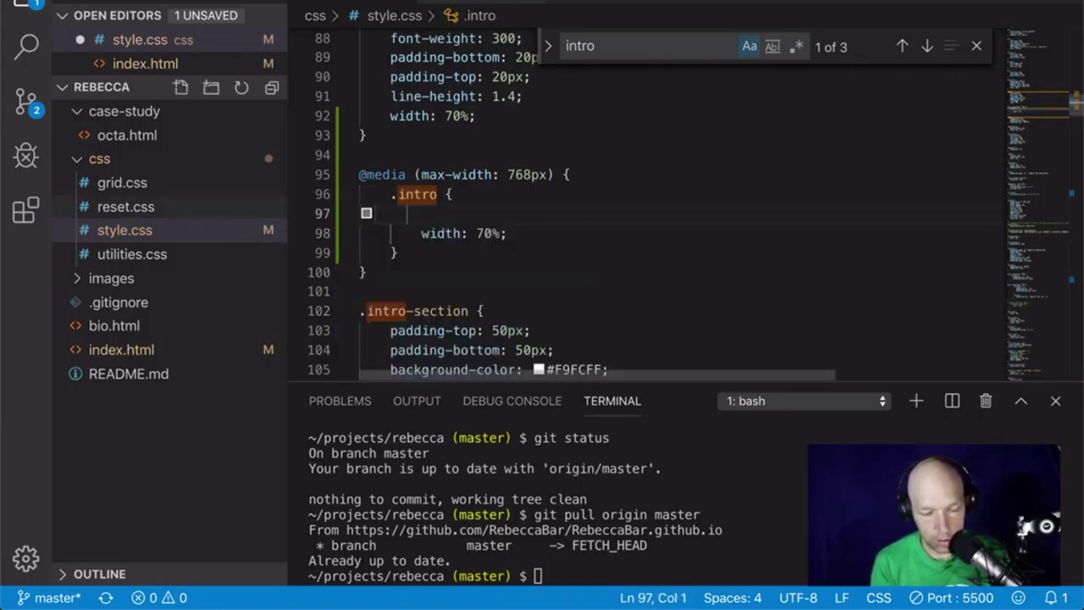
pyautogui.press('Down')
pyautogui.press('BackSpace')
pyautogui.press('Down')
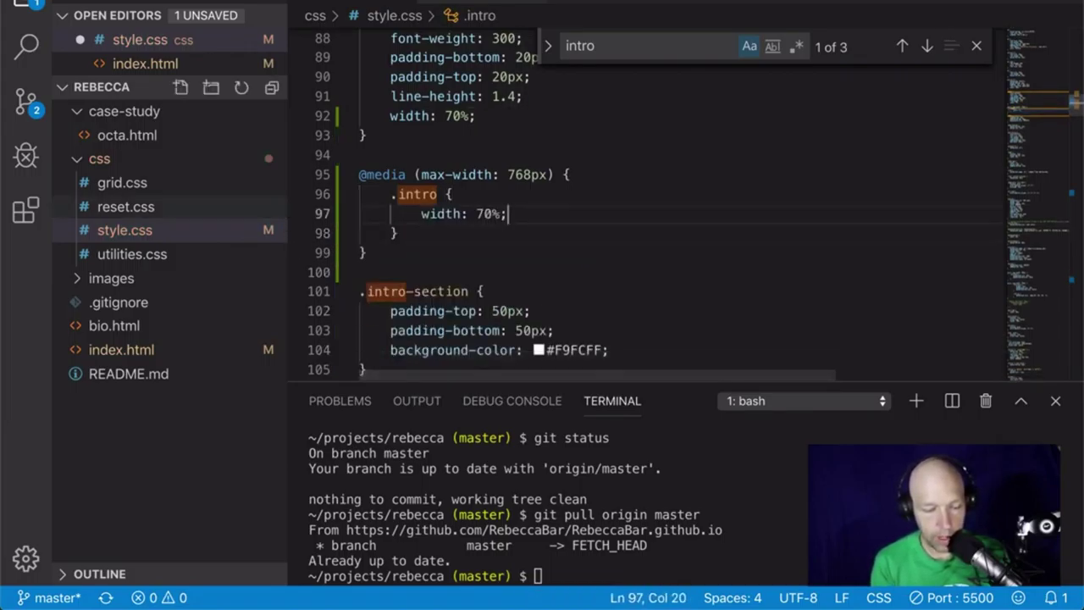
pyautogui.press('Up')
pyautogui.press('End')
pyautogui.press('Left')
pyautogui.press('Left')
pyautogui.hotkey('shift', 'Left')
pyautogui.hotkey('shift', 'Left')
pyautogui.press('BackSpace')
pyautogui.write('100')
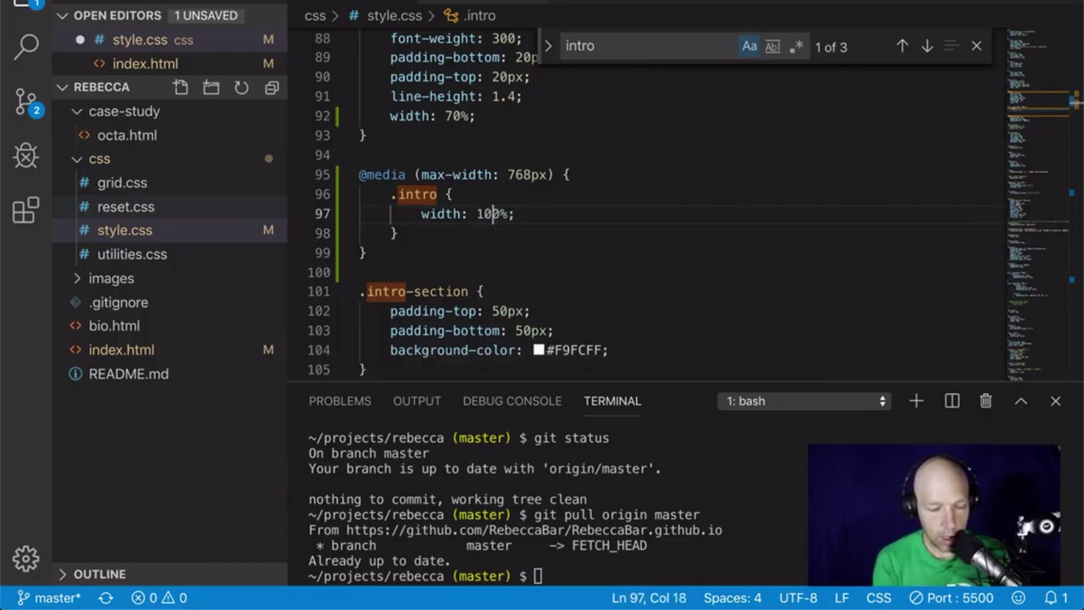
pyautogui.hotkey('ctrl', 's')
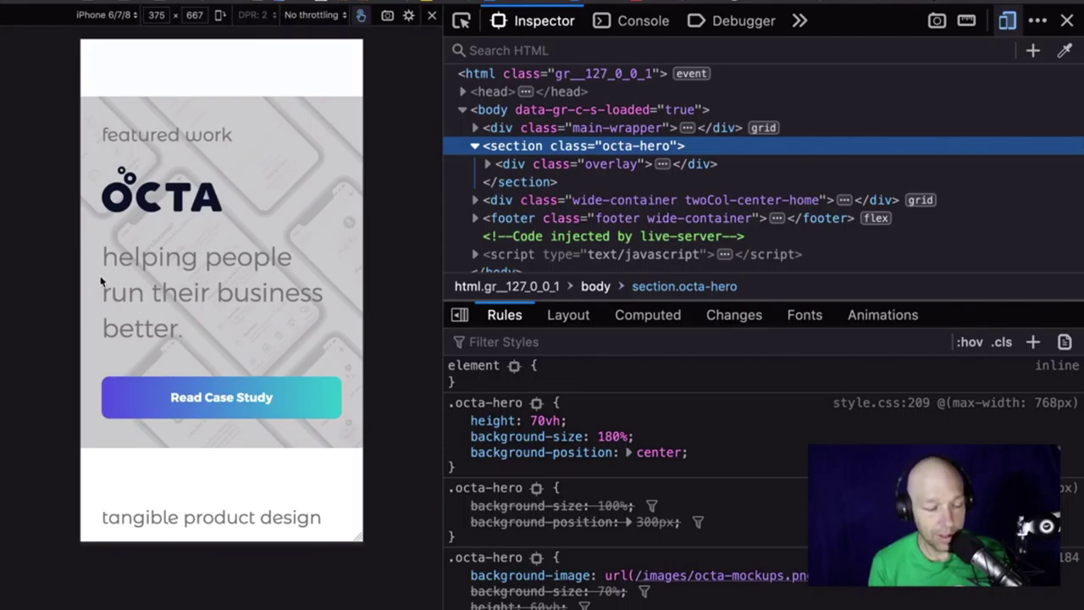
pyautogui.press('super+Tab')
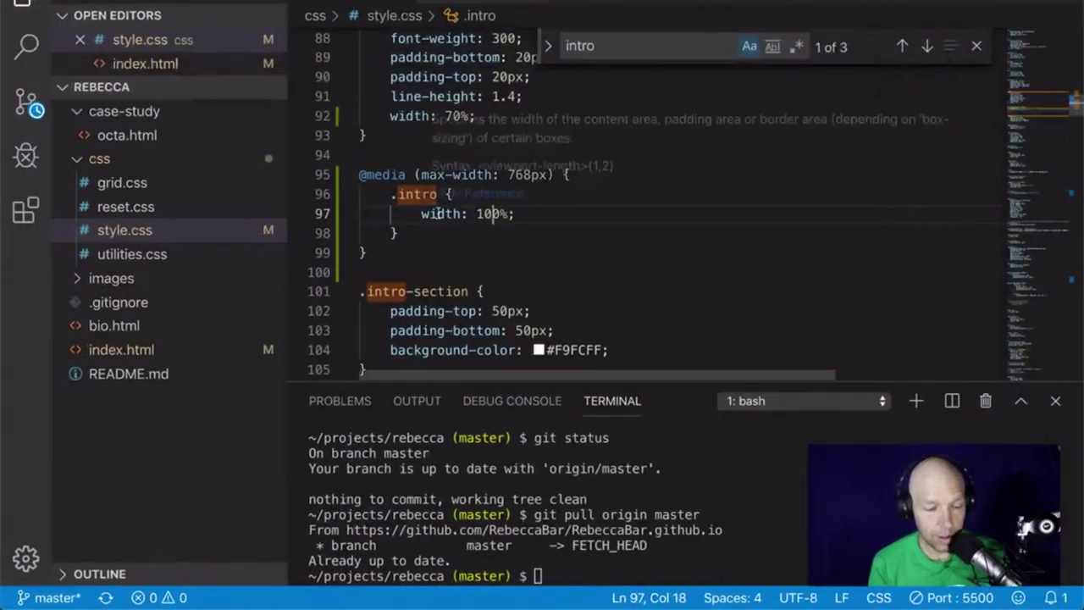
# Copy the color: #737373 declaration from the .intro rule.
pyautogui.tripleClick(481, 131)
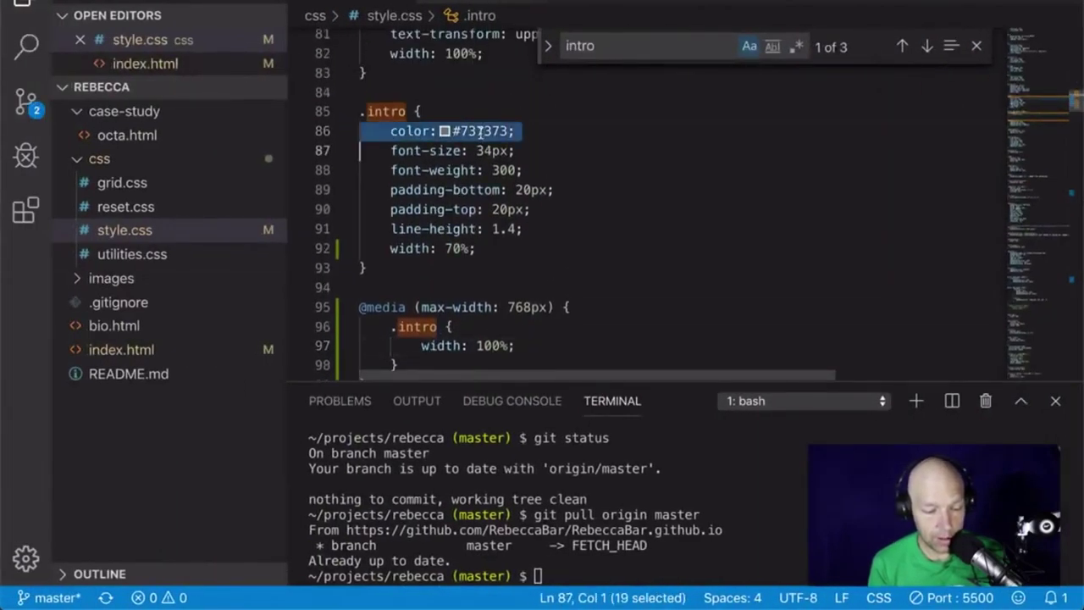
pyautogui.hotkey('ctrl', 'x')
pyautogui.hotkey('ctrl', 'z')
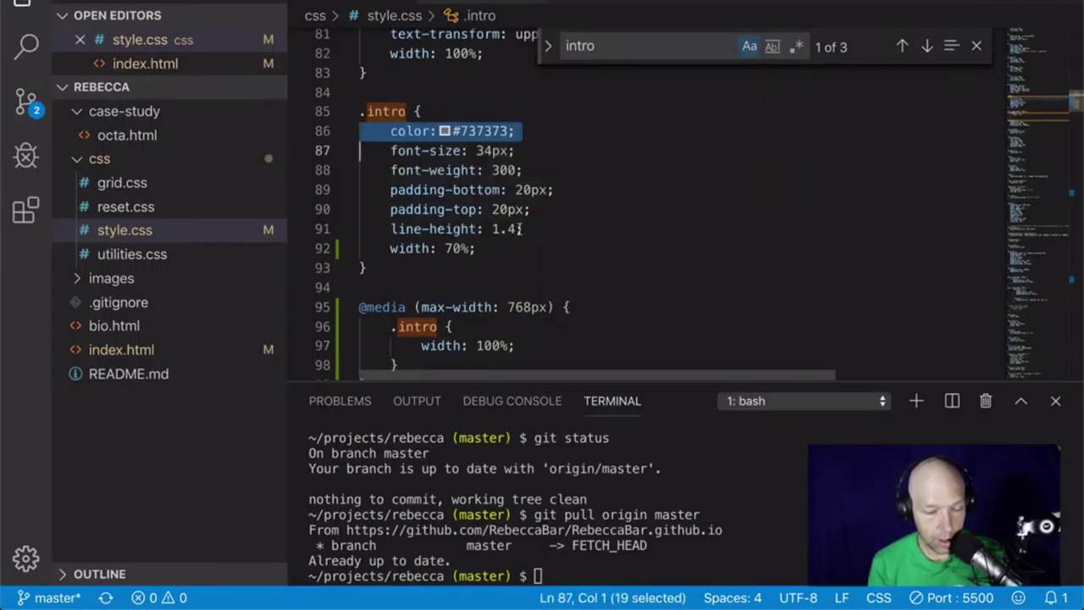
pyautogui.scroll(-2, 545, 251)
# Paste the color into the 768px .intro rule, change it to #000, and save.
pyautogui.click(544, 225)
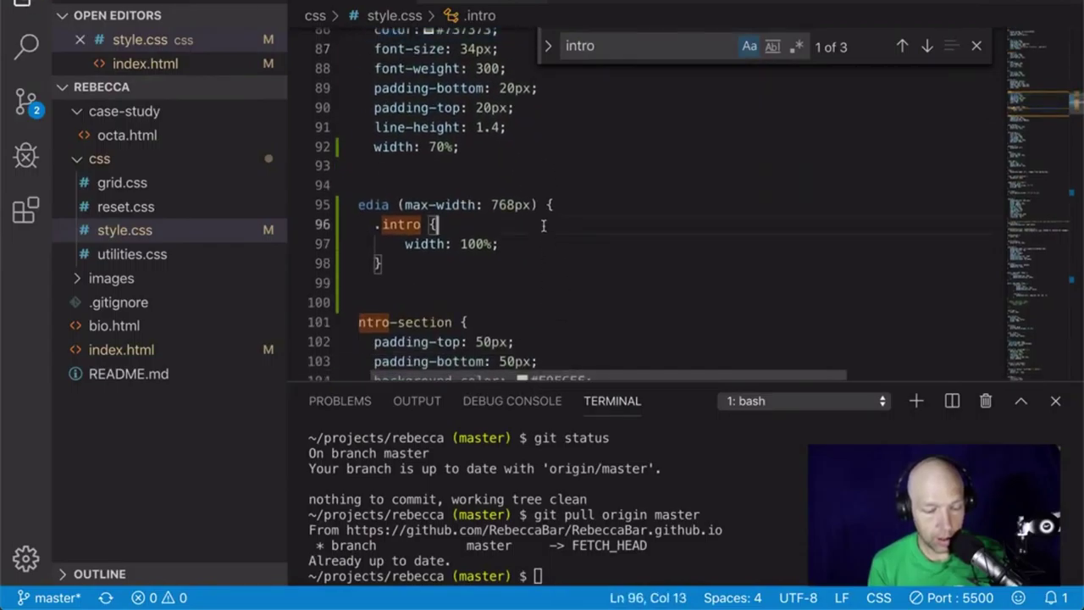
pyautogui.press('Return')
pyautogui.hotkey('ctrl', 'v')
pyautogui.press('BackSpace')
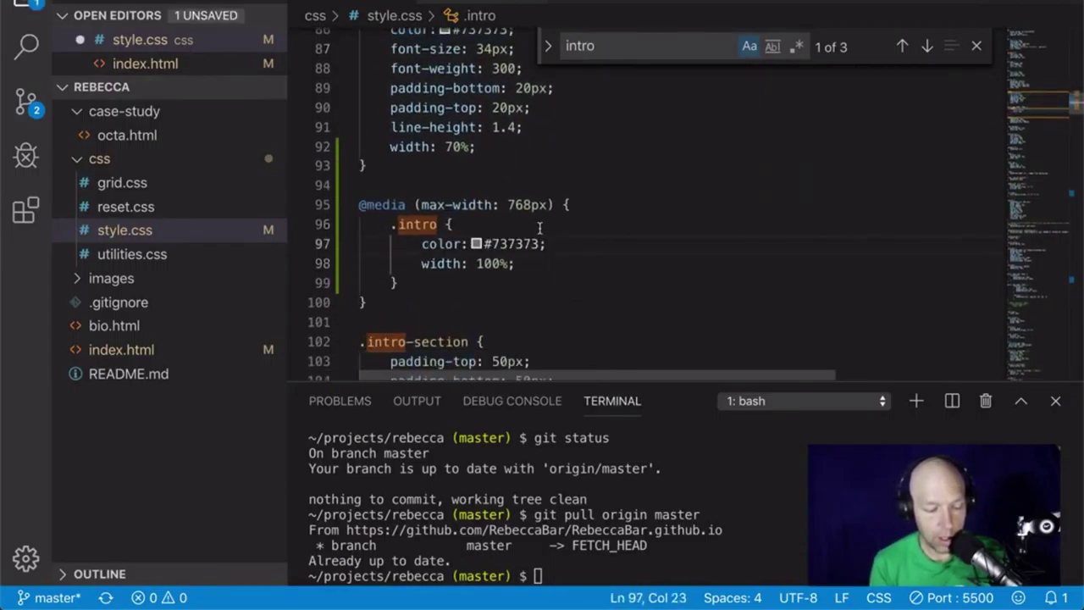
pyautogui.press('Left')
pyautogui.press('BackSpace')
pyautogui.press('BackSpace')
pyautogui.press('BackSpace')
pyautogui.press('BackSpace')
pyautogui.press('BackSpace')
pyautogui.press('BackSpace')
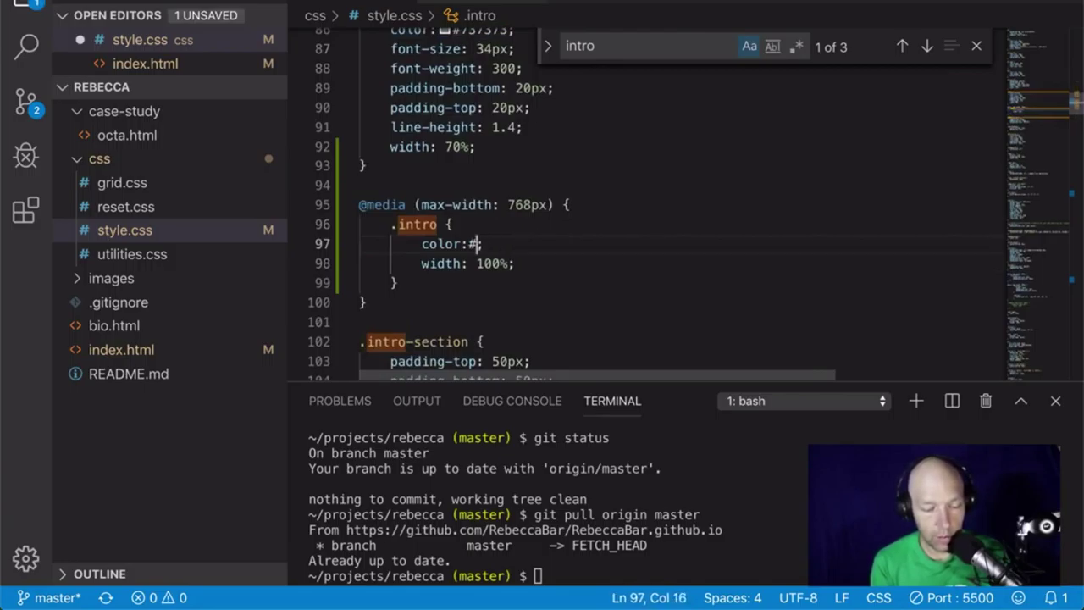
pyautogui.write('000;')
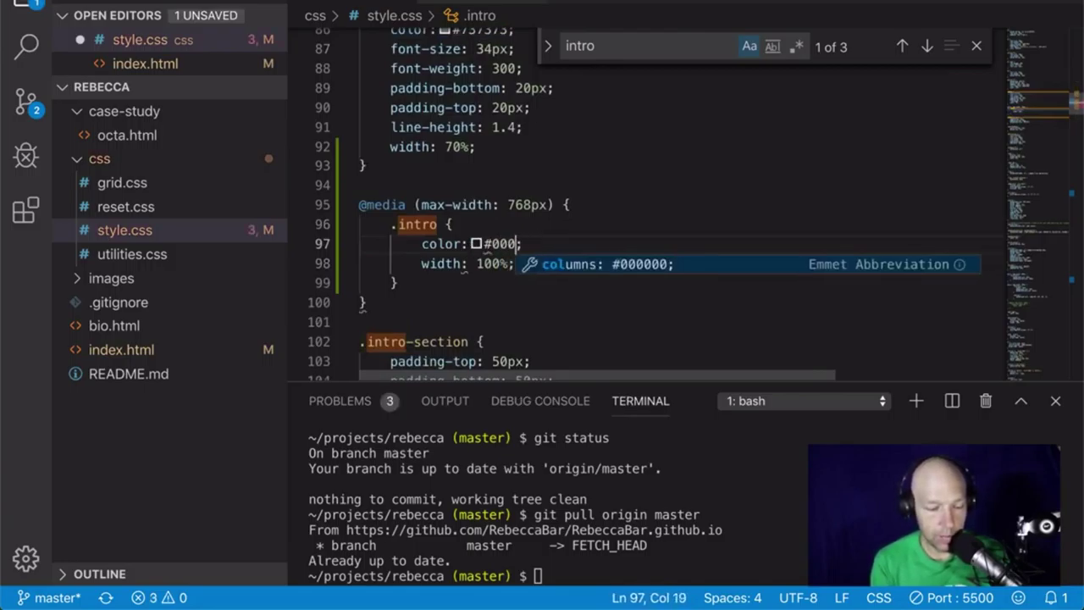
pyautogui.hotkey('ctrl', 's')
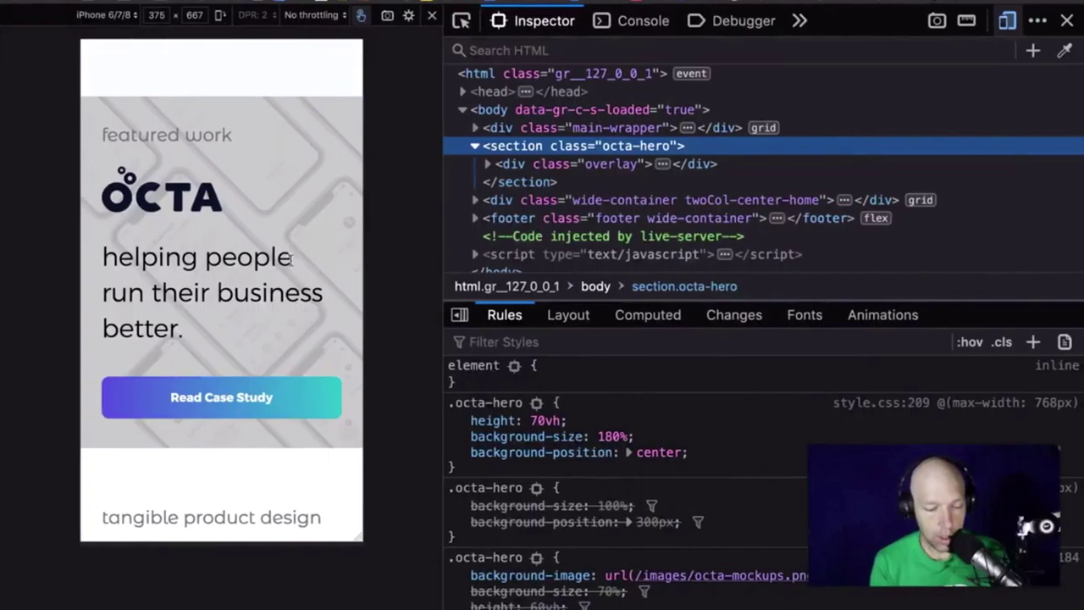
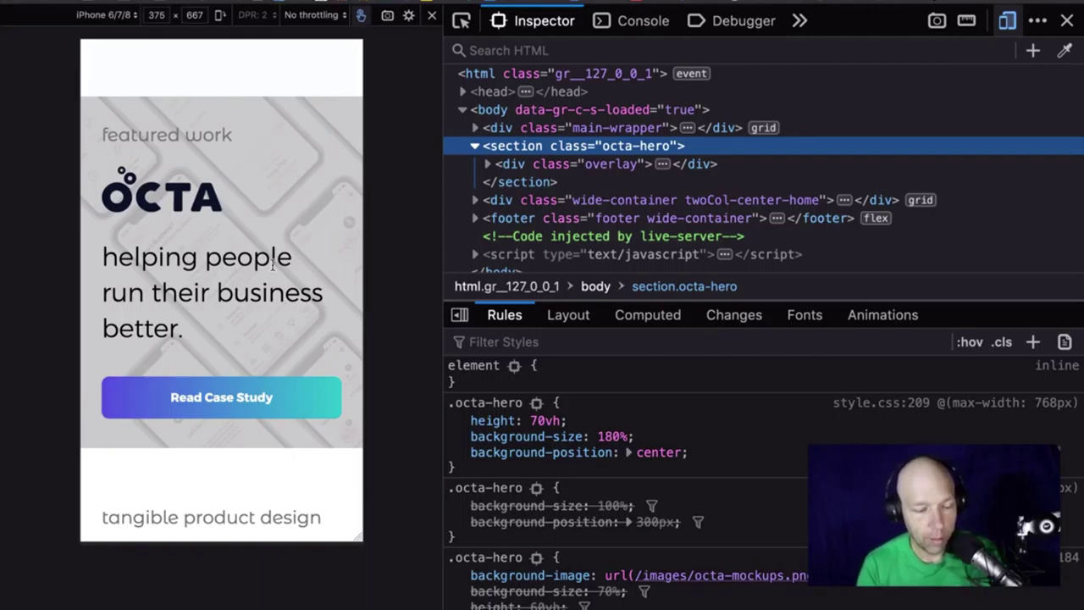
# Scroll through the case-study sections in the responsive-mode mobile preview.
pyautogui.scroll(-6, 280, 323)
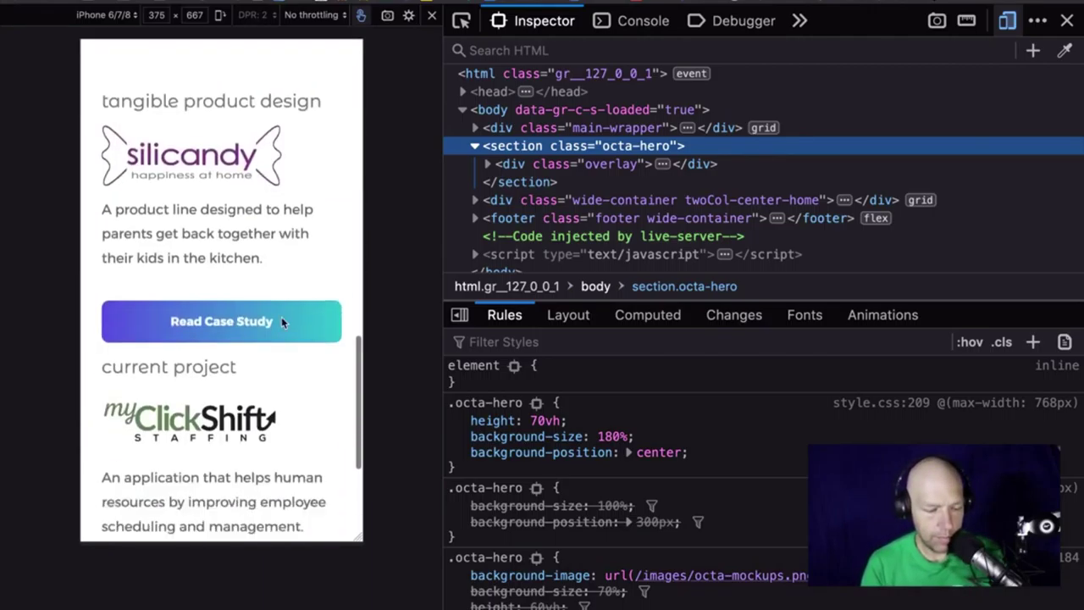
pyautogui.scroll(4, 282, 322)
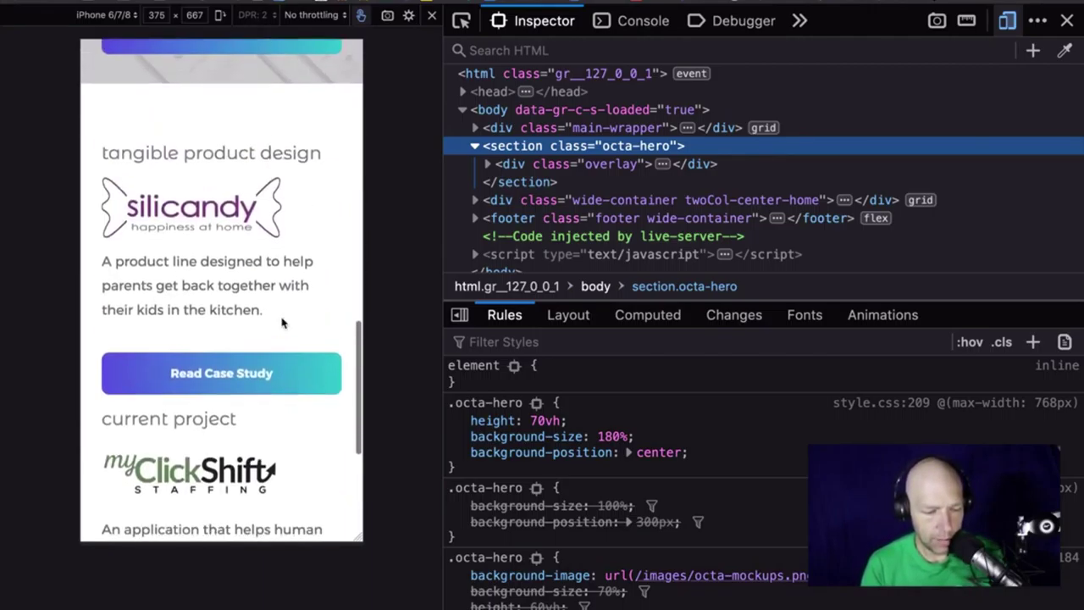
pyautogui.scroll(-3, 282, 322)
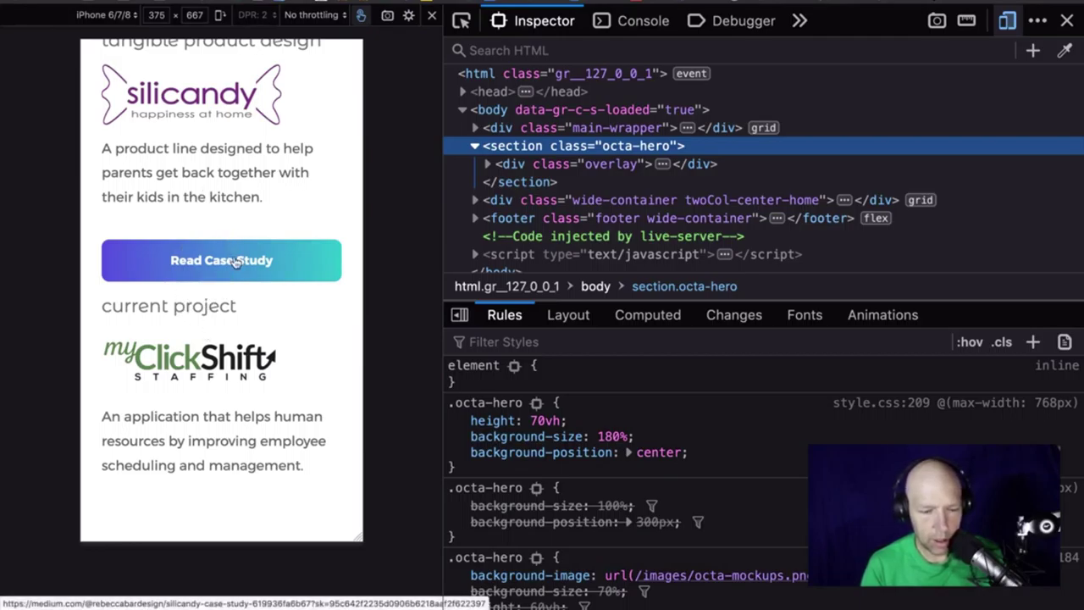
# Cycle through the apps with Cmd+Tab to reach the Google Docs journal feedback document.
pyautogui.press('super+Tab')
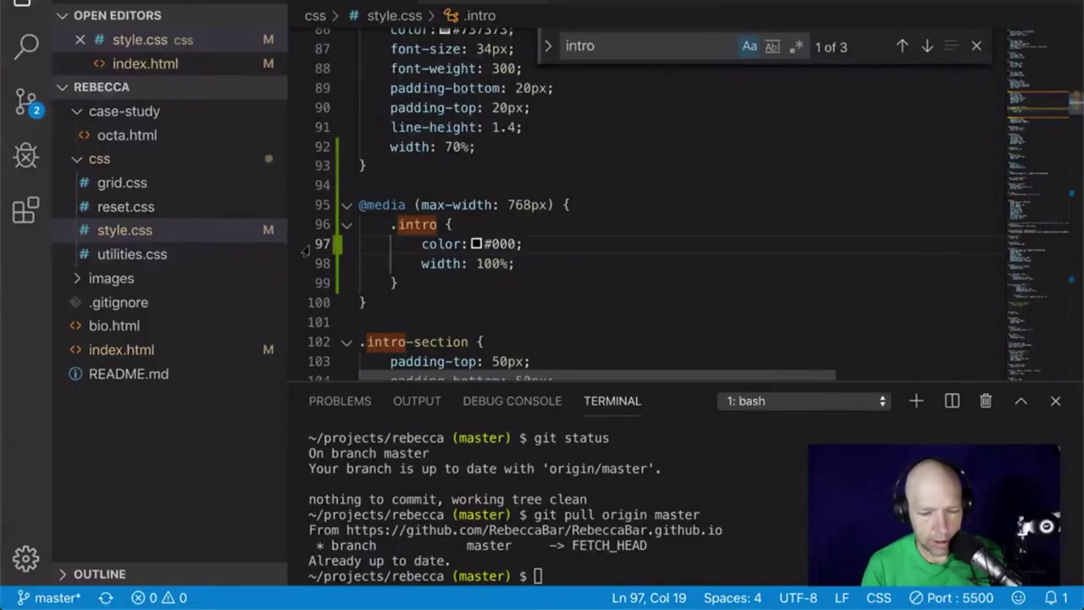
pyautogui.press('super+Tab')
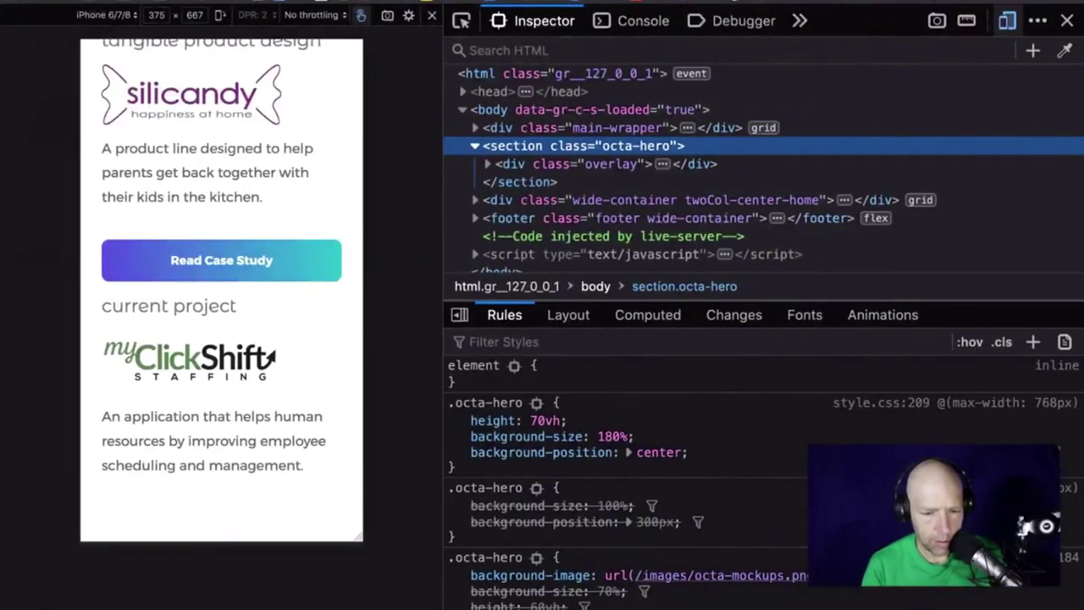
pyautogui.press('super+Tab')
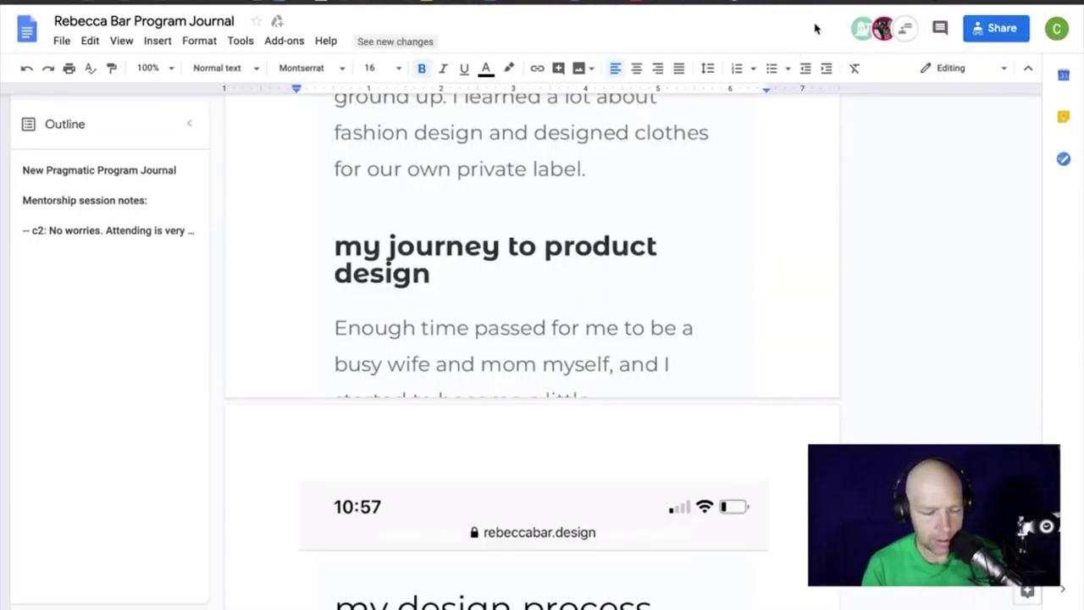
# Scroll the journal to its footer screenshot.
pyautogui.scroll(15, 741, 235)
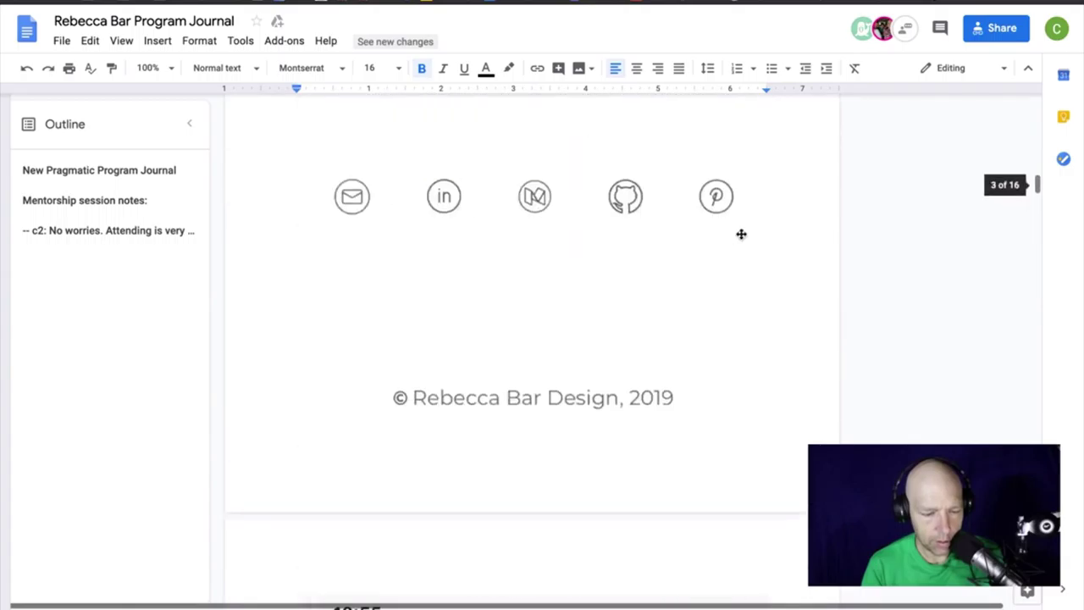
pyautogui.scroll(10, 740, 234)
pyautogui.scroll(-10, 740, 234)
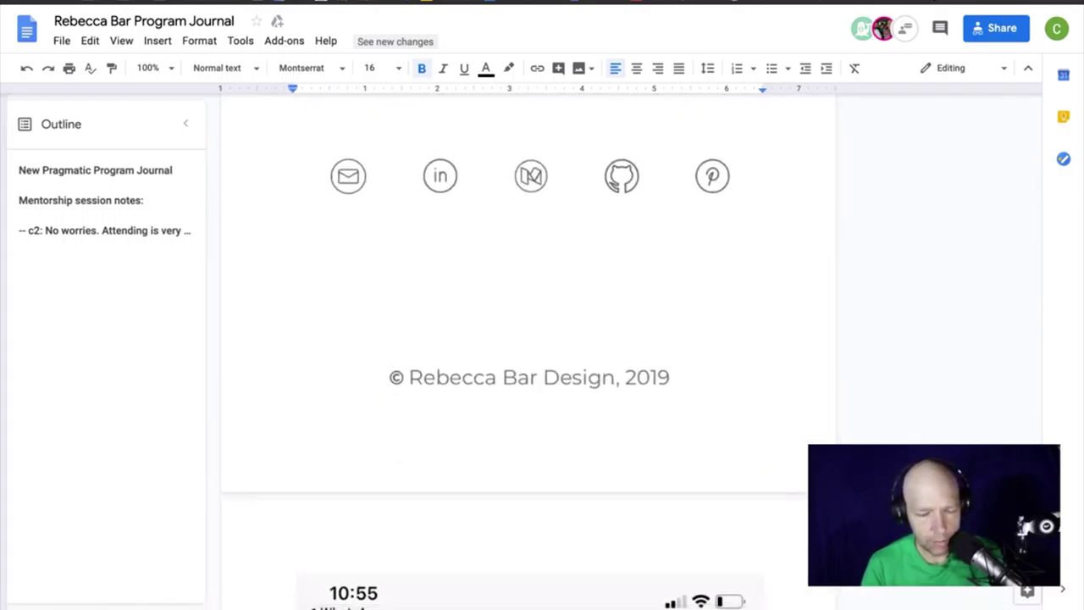
# Compare it with the live mobile footer in Firefox, then return to style.css.
pyautogui.hotkey('ctrl', 'Right')
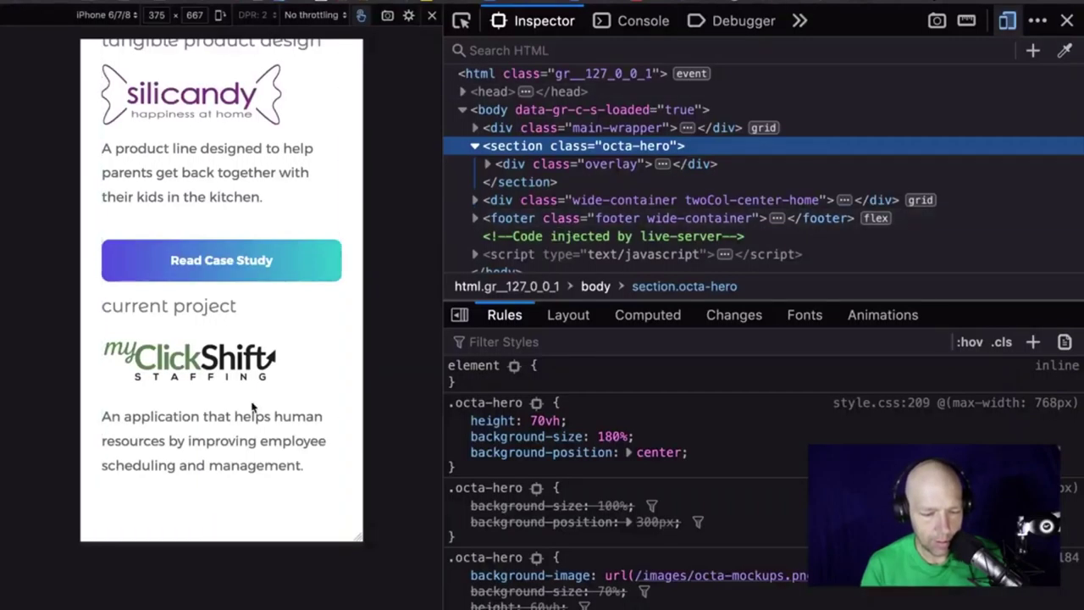
pyautogui.scroll(-3, 347, 347)
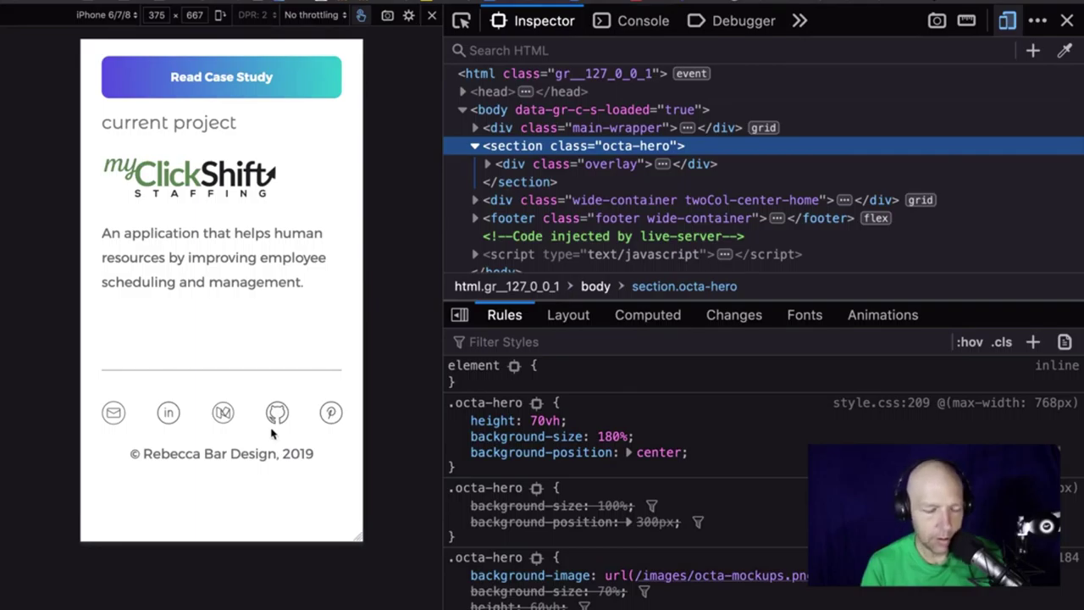
pyautogui.hotkey('ctrl', 'Left')
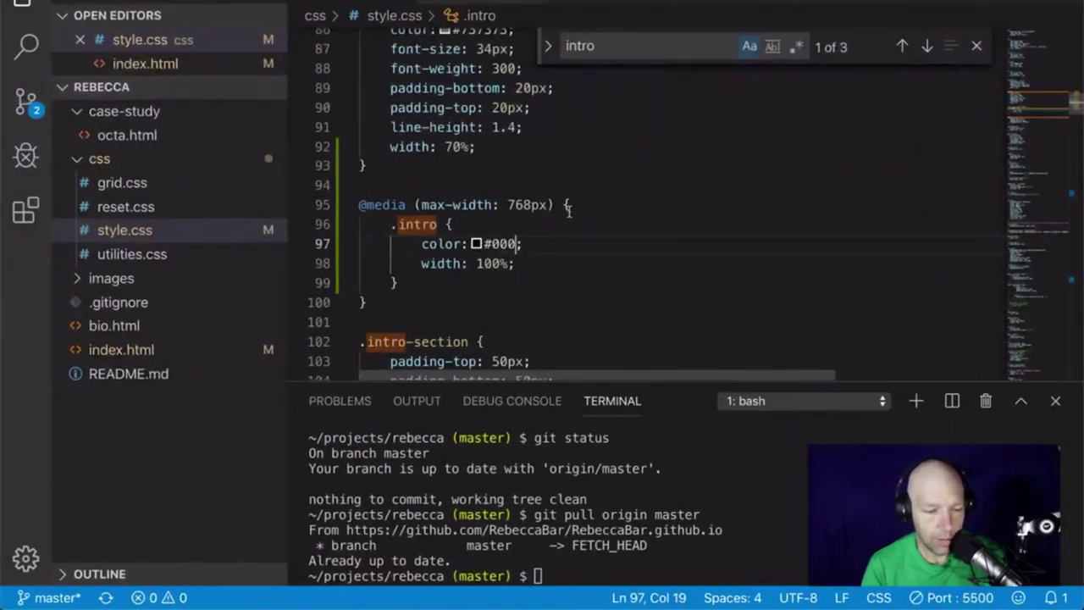
# In style.css, change the .footer-content p text-align from center to left and save.
pyautogui.click(640, 271)
pyautogui.hotkey('ctrl', 'f')
pyautogui.write('fo')
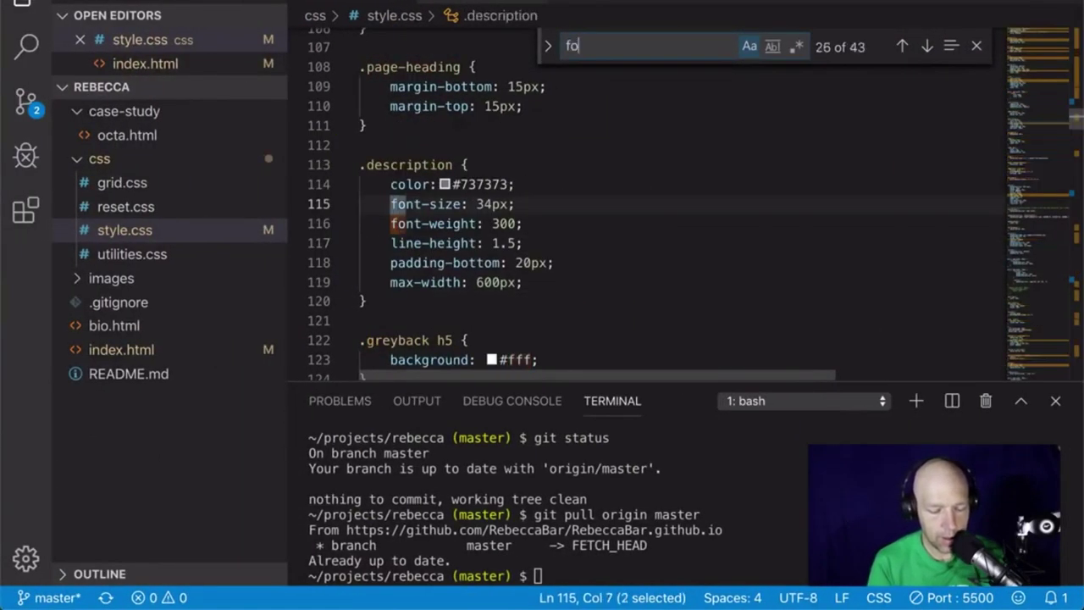
pyautogui.write('oter')
pyautogui.scroll(-8, 635, 303)
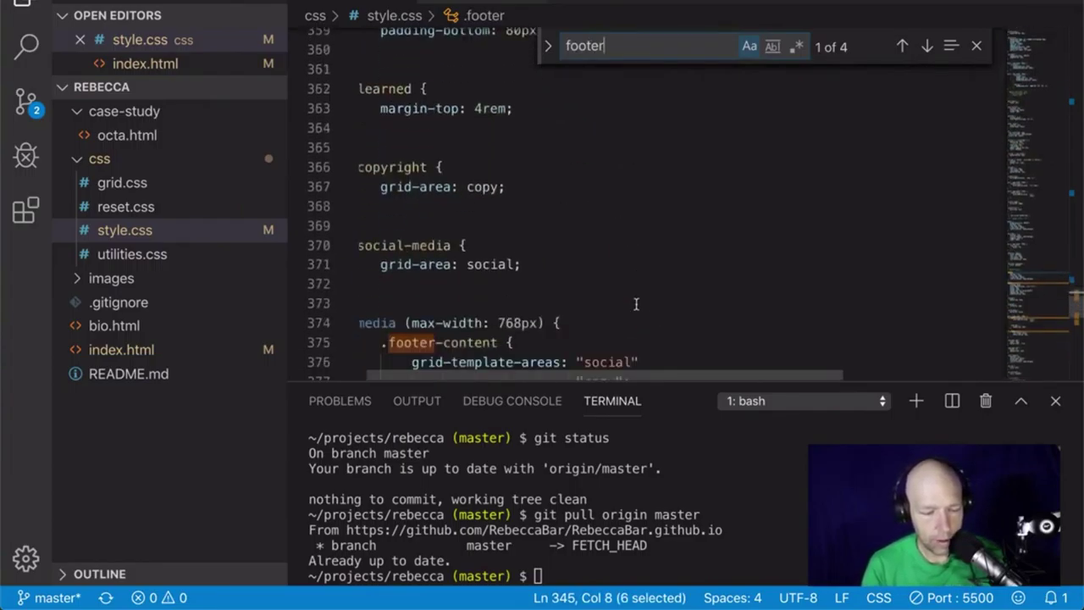
pyautogui.scroll(-4, 636, 303)
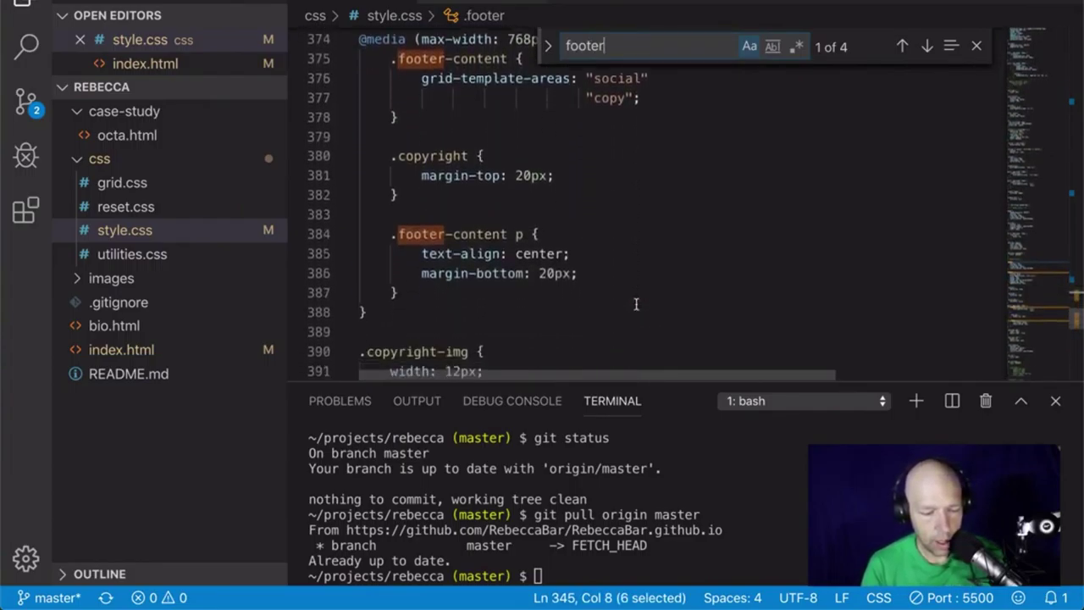
pyautogui.scroll(-1, 627, 292)
pyautogui.moveTo(567, 213); pyautogui.dragTo(511, 215)
pyautogui.write('left')
pyautogui.press('super+s')
# Check the footer in the browser, view index.html, and return to the preview.
pyautogui.hotkey('ctrl', 'Right')
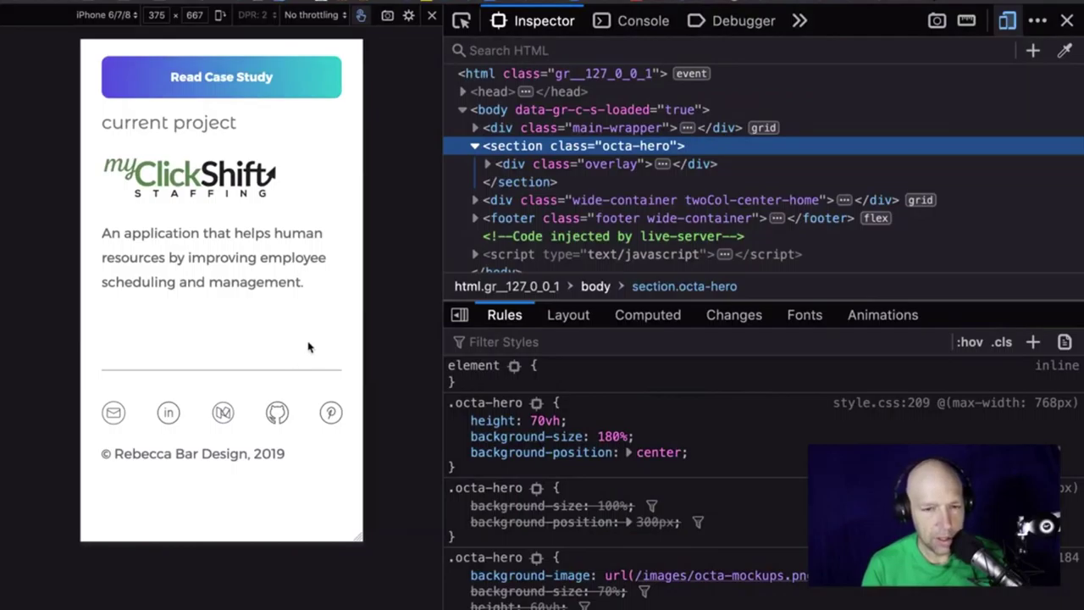
pyautogui.hotkey('ctrl', 'Left')
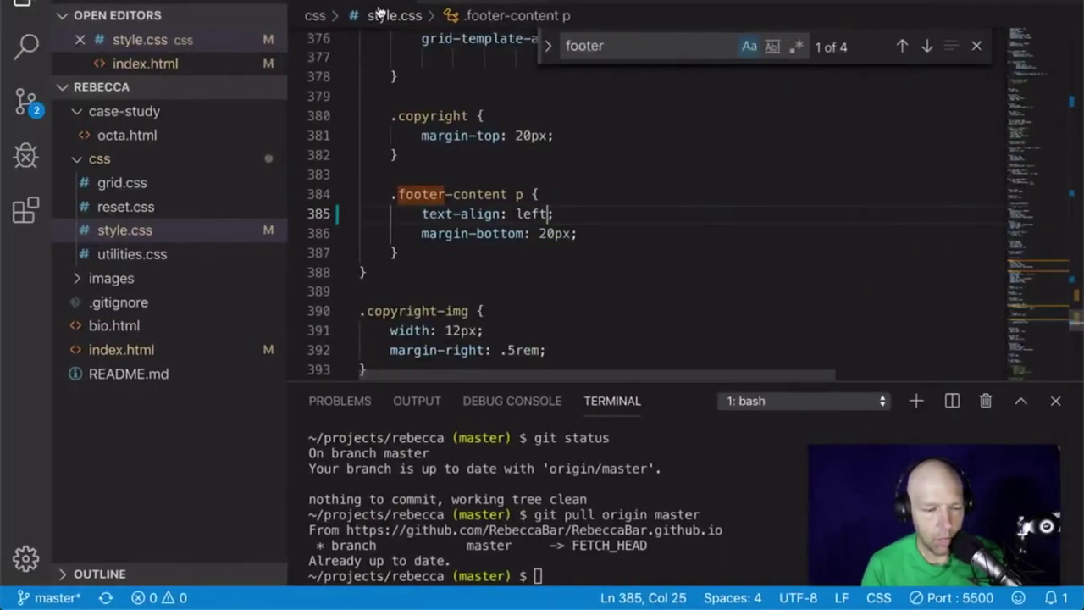
pyautogui.hotkey('ctrl', 'Tab')
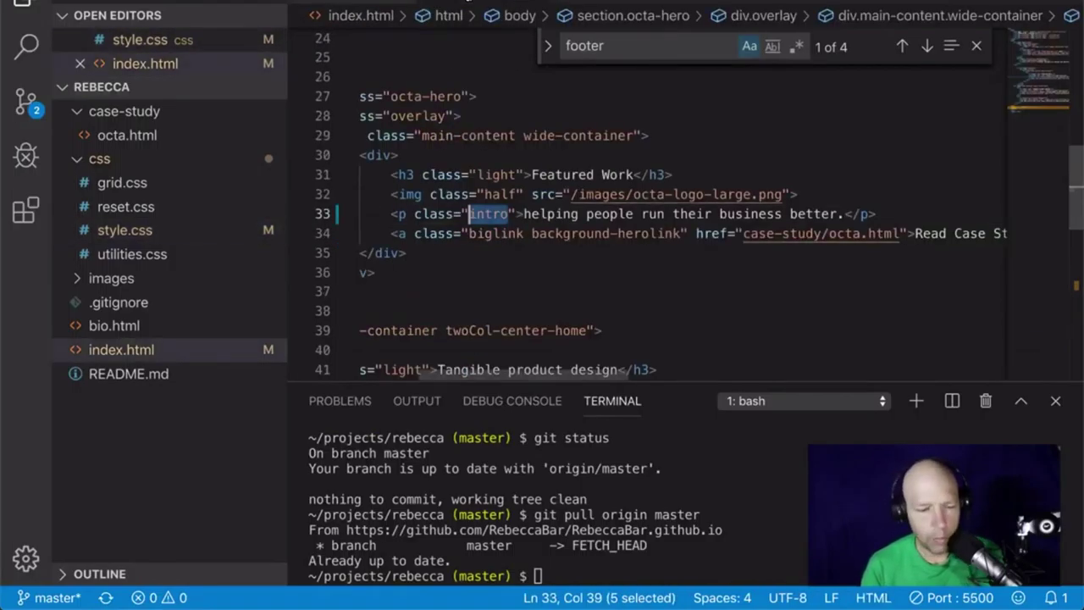
pyautogui.hotkey('ctrl', 'Right')
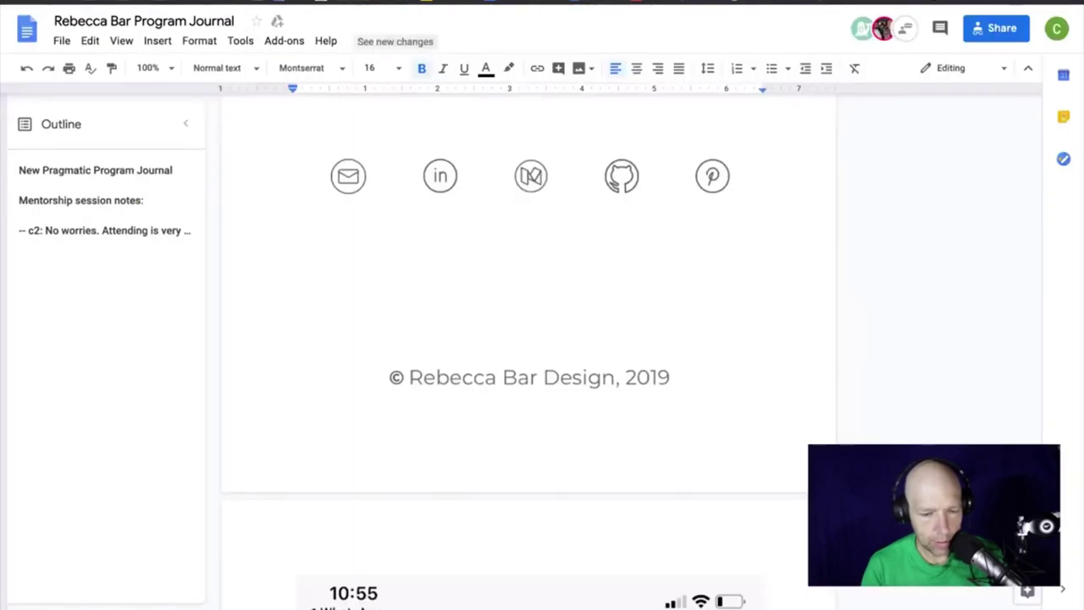
# Select the journal's 'hi! shalom.' bio screenshot, then go back to Firefox's mobile preview.
pyautogui.scroll(-10, 726, 218)
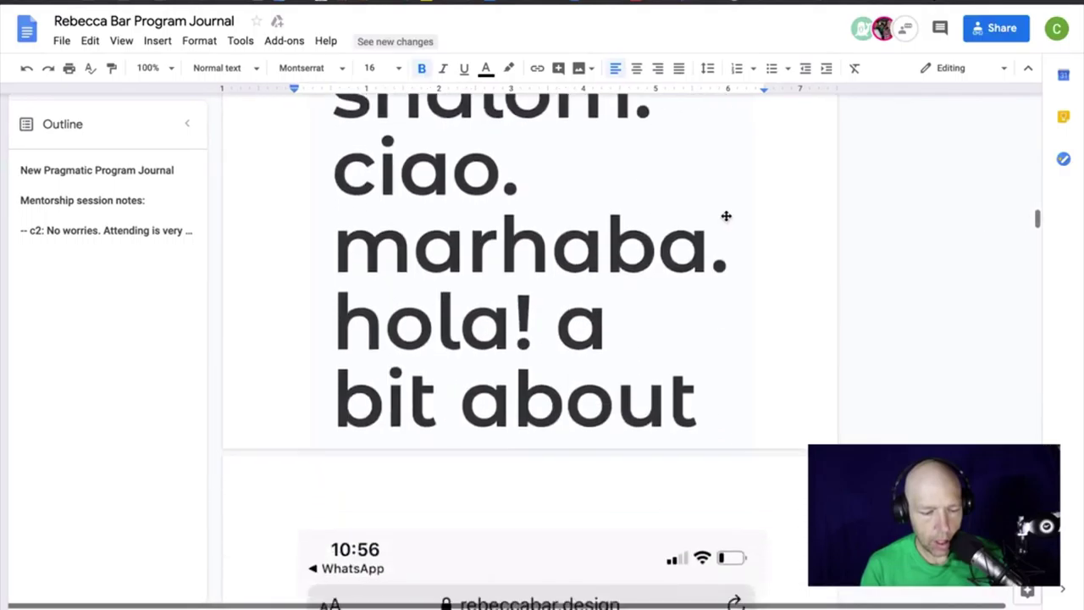
pyautogui.scroll(3, 725, 216)
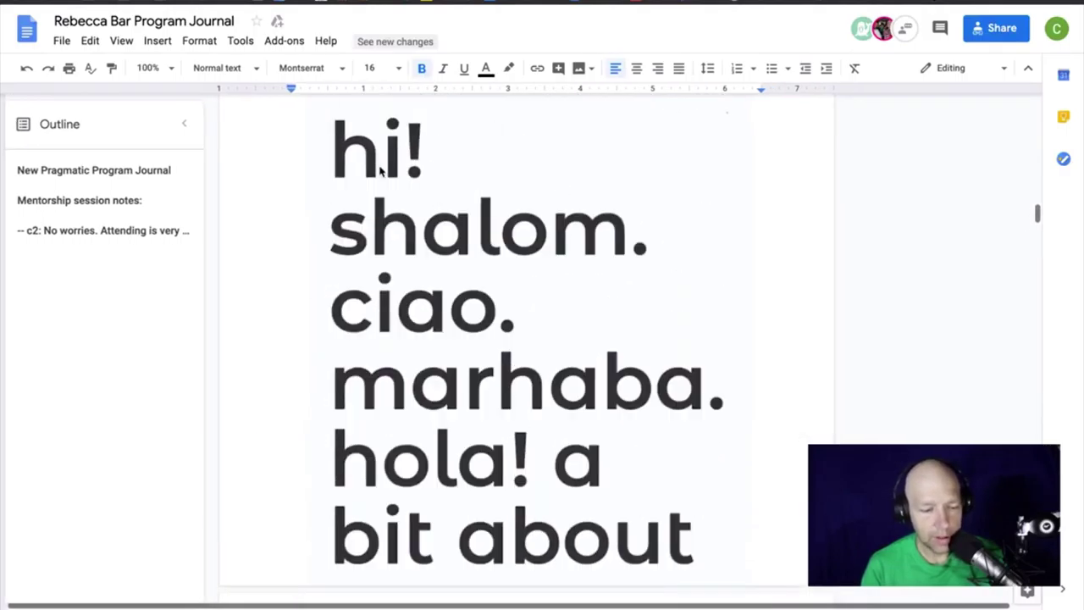
pyautogui.click(380, 171)
pyautogui.hotkey('ctrl', 'Left')
pyautogui.hotkey('ctrl', 'Right')
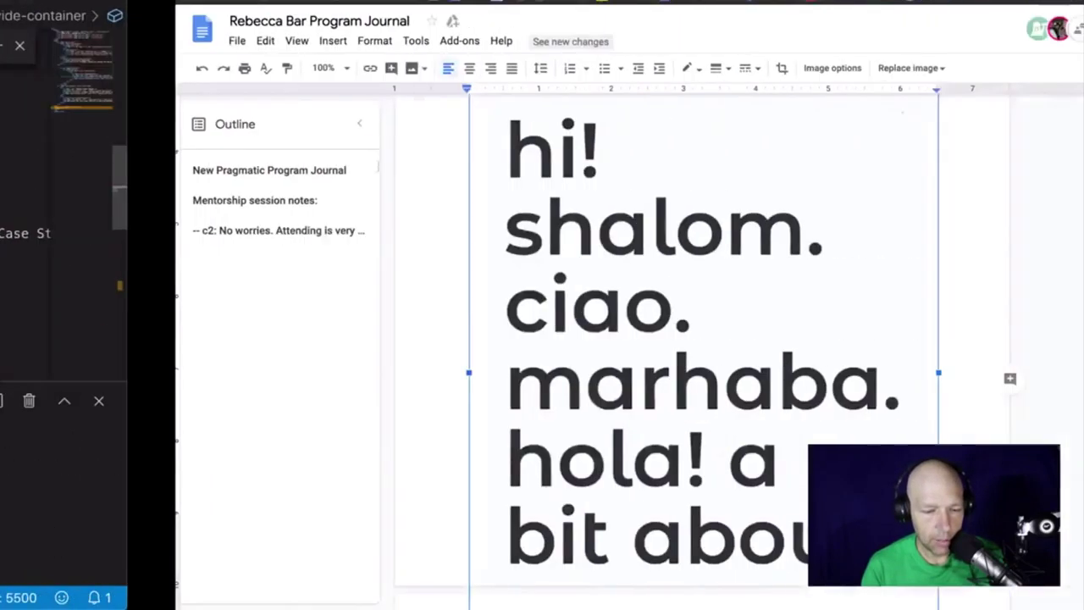
pyautogui.hotkey('ctrl', 'Right')
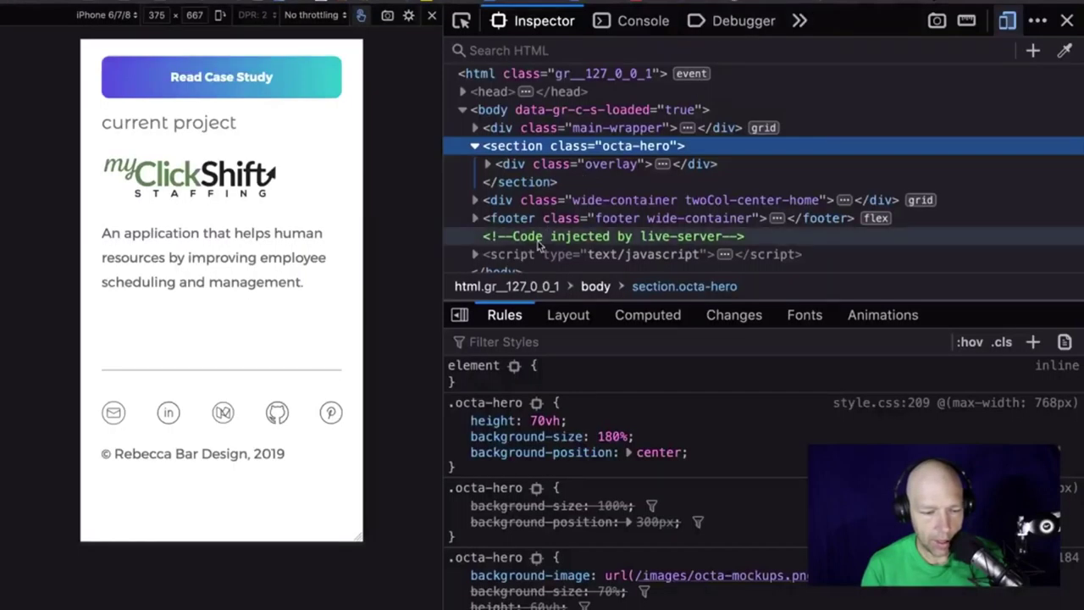
# Open the site's about page and scroll through the bio in the iPhone 6/7/8 preview.
pyautogui.scroll(10, 305, 173)
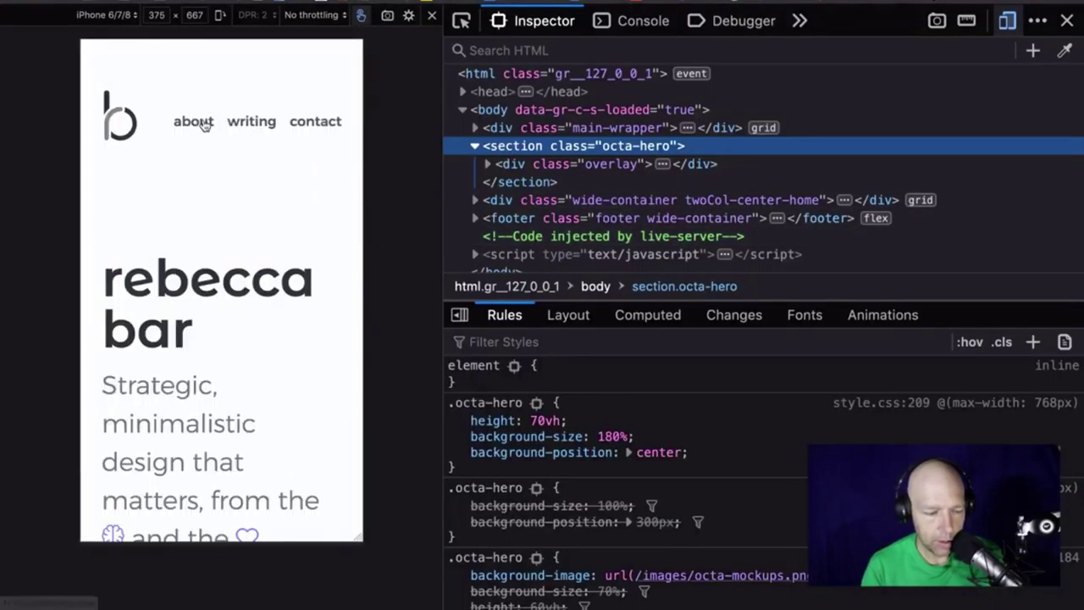
pyautogui.click(203, 122)
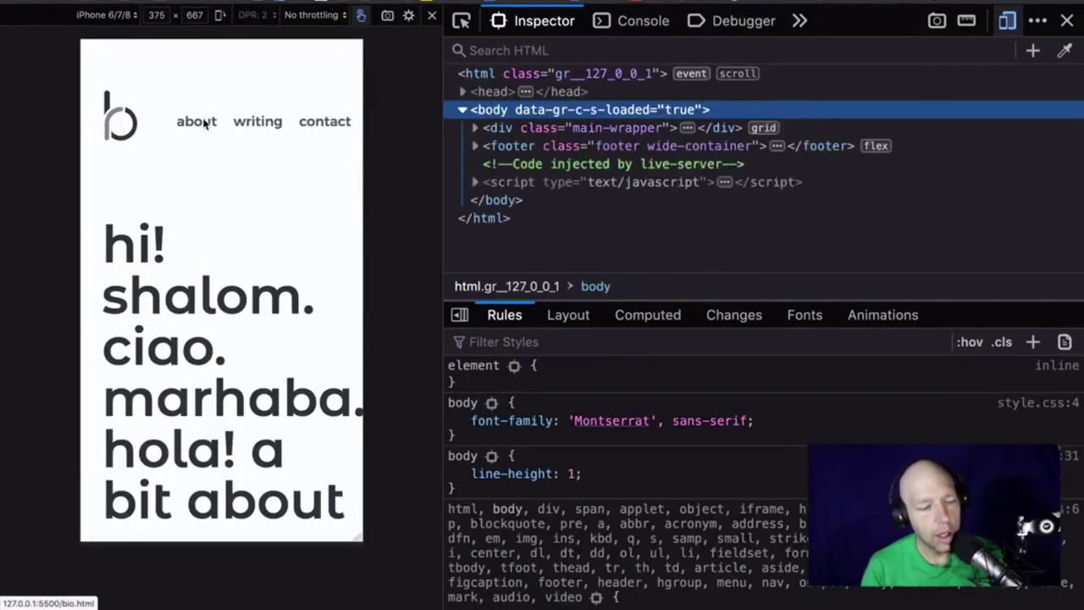
pyautogui.scroll(-2, 252, 364)
pyautogui.scroll(-1, 251, 364)
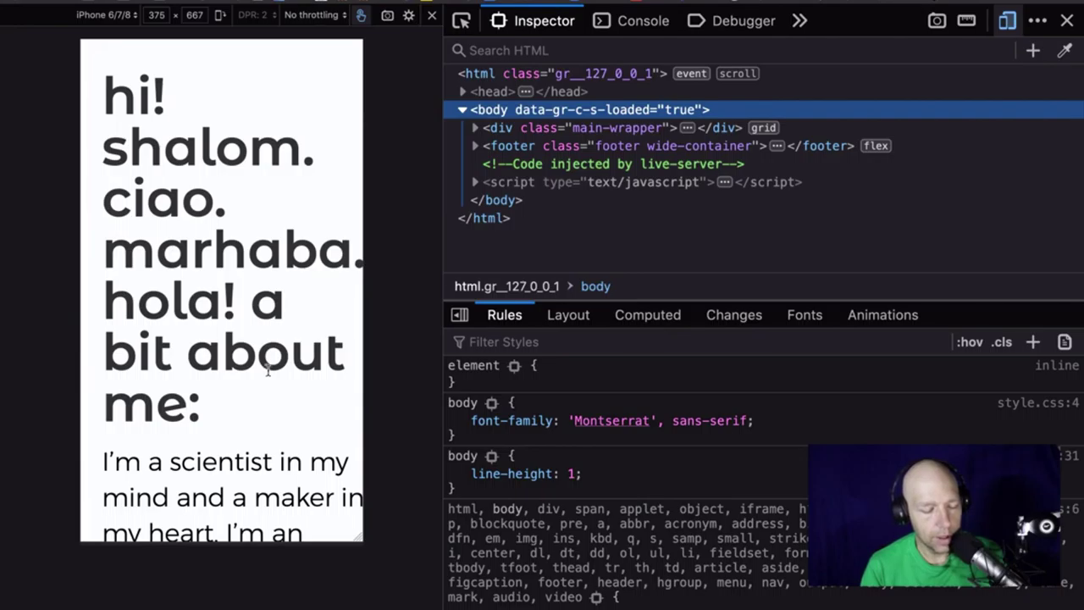
pyautogui.scroll(-6, 268, 370)
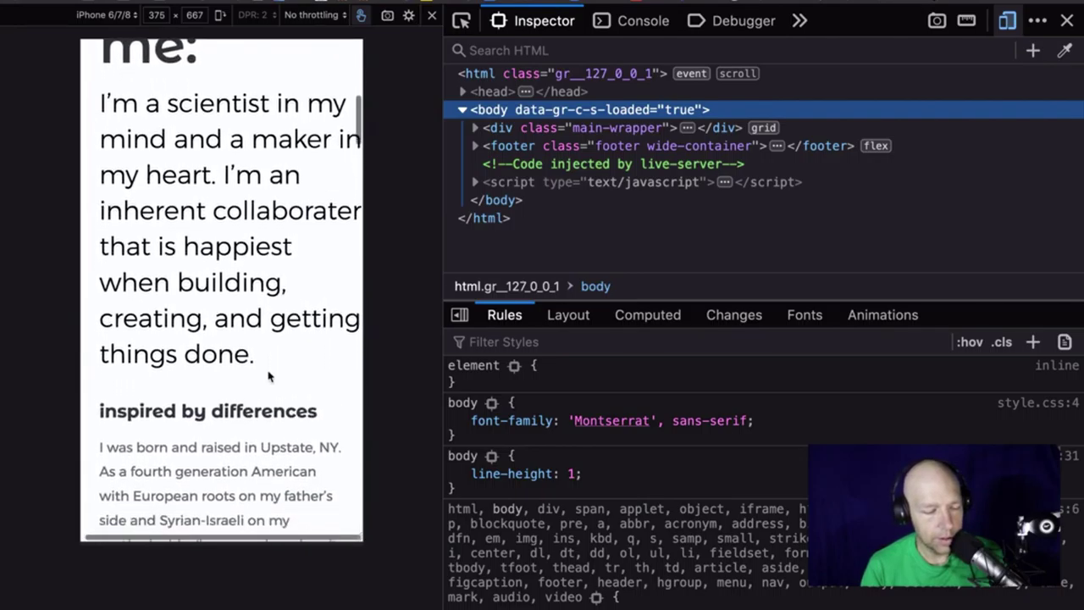
pyautogui.scroll(-1, 268, 376)
pyautogui.scroll(5, 267, 376)
pyautogui.scroll(-1, 267, 376)
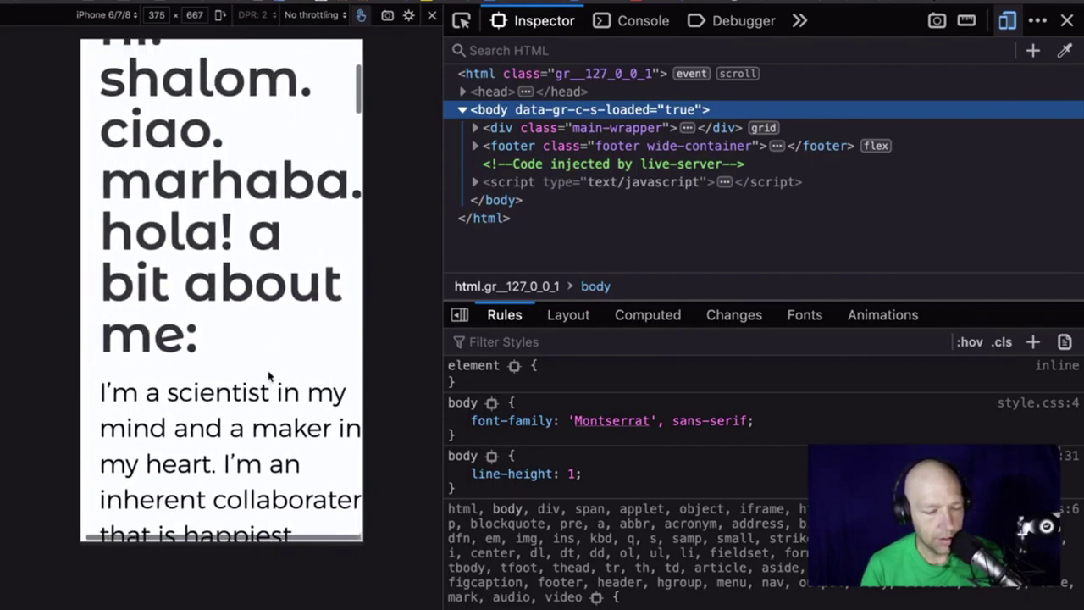
pyautogui.scroll(1, 269, 376)
# Inspect the headline, bio-hero and img.full.me rules, then widen the viewport to 709 × 667.
pyautogui.rightClick(223, 148)
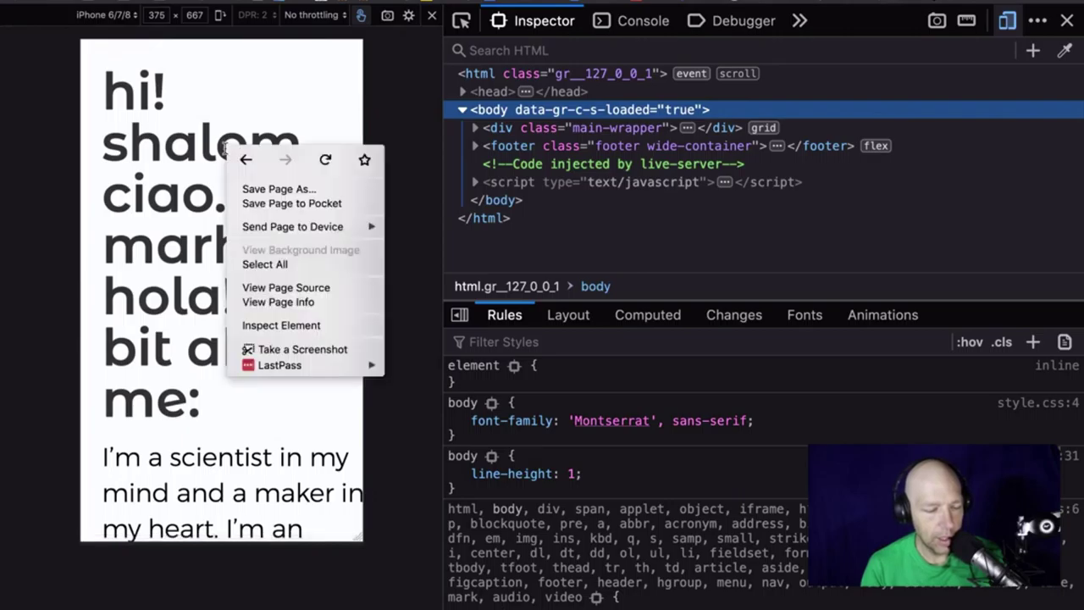
pyautogui.click(281, 328)
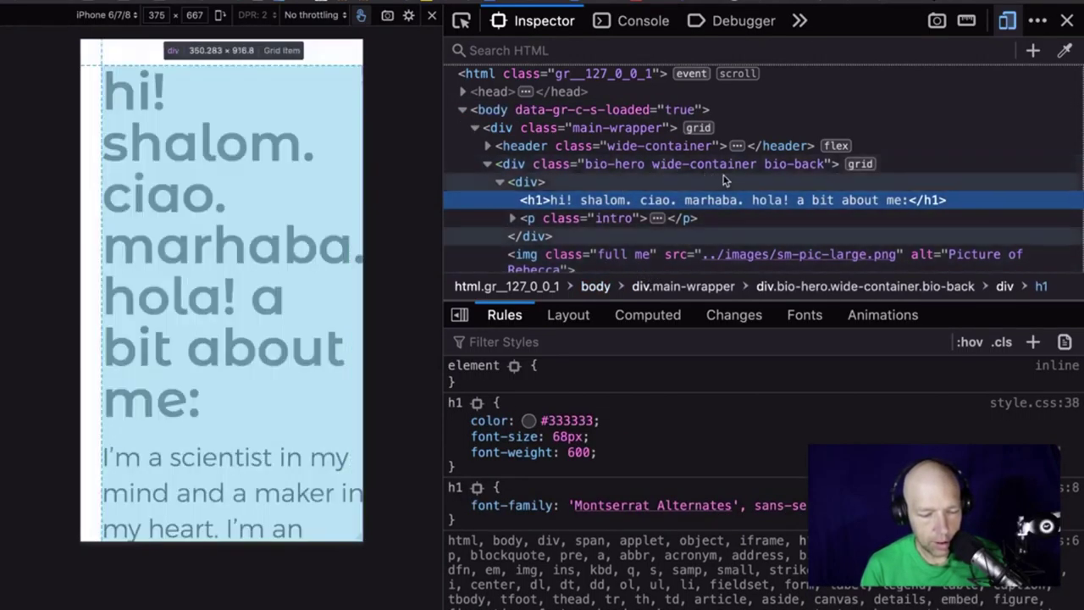
pyautogui.click(711, 166)
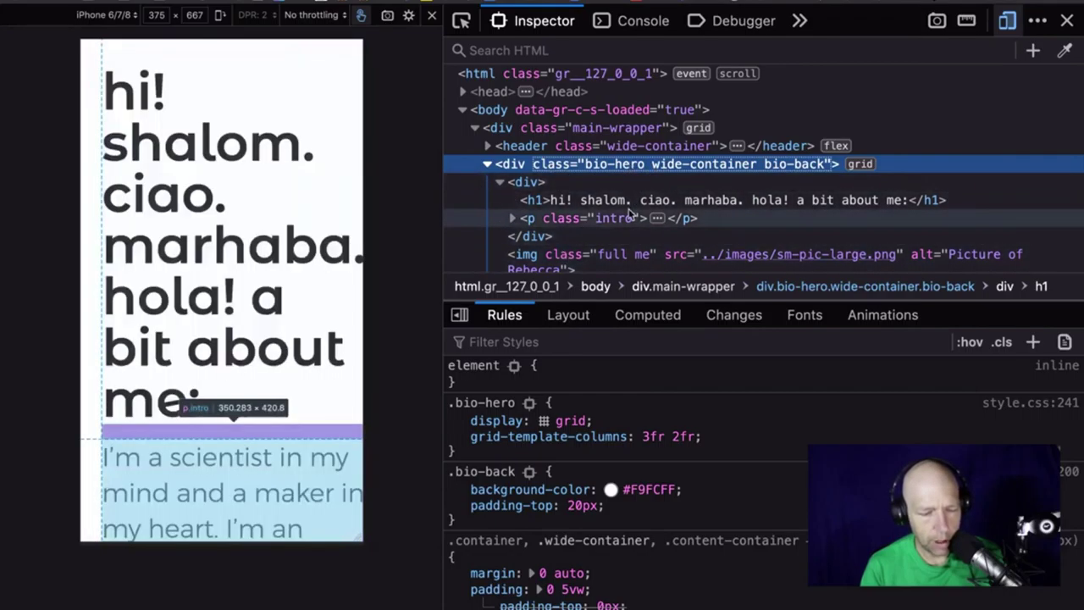
pyautogui.click(618, 255)
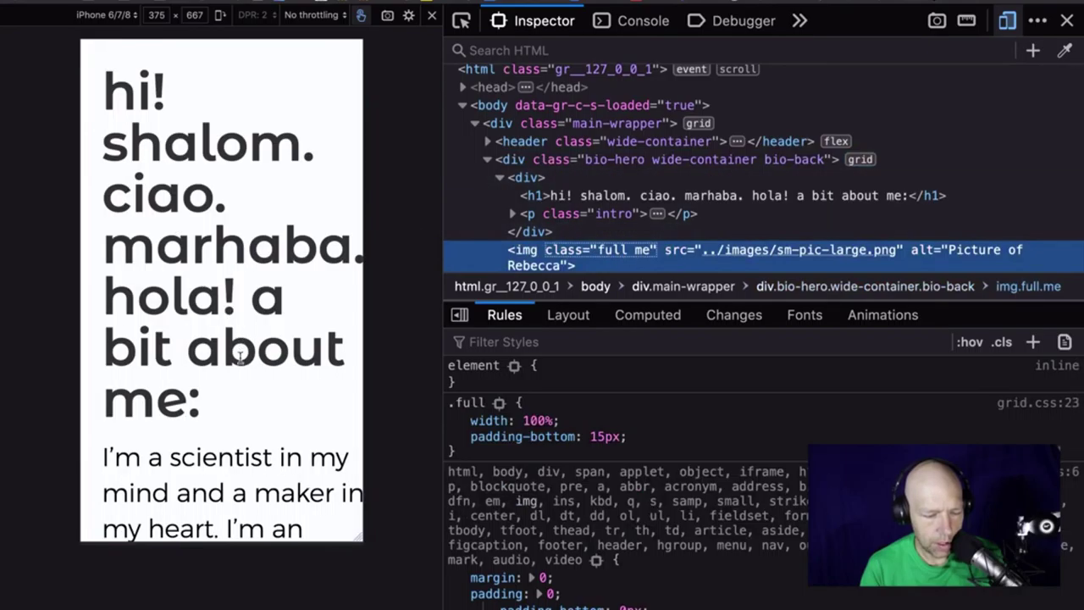
pyautogui.scroll(-5, 241, 357)
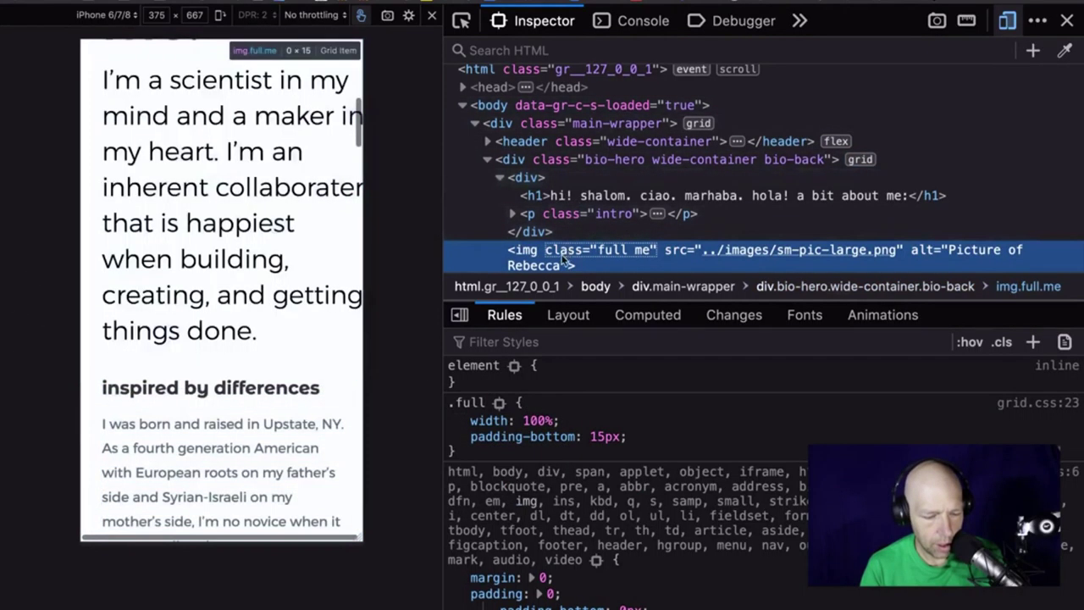
pyautogui.scroll(1, 312, 194)
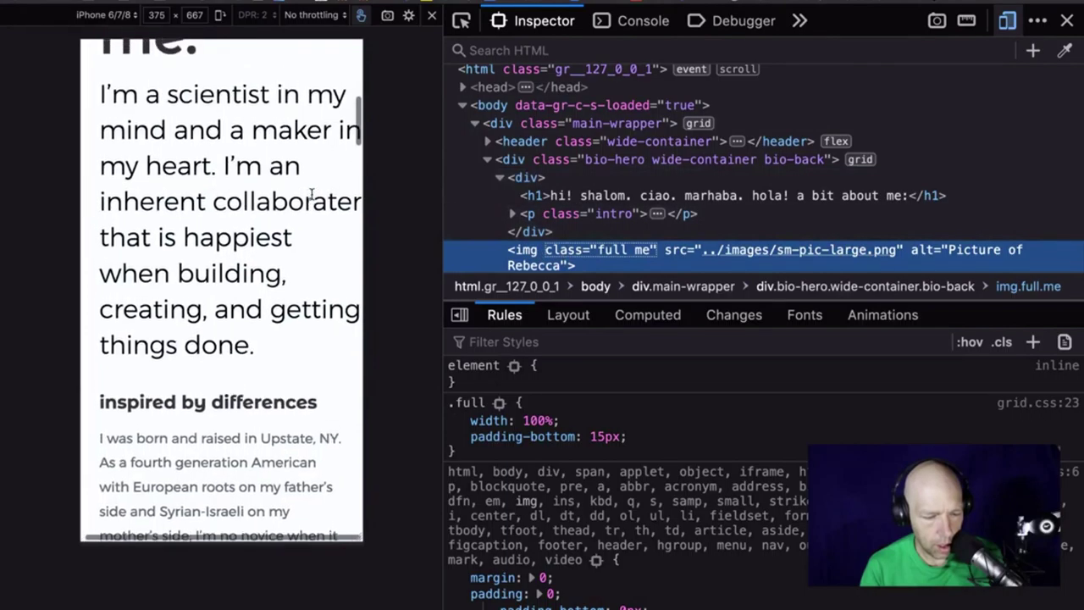
pyautogui.scroll(-2, 312, 195)
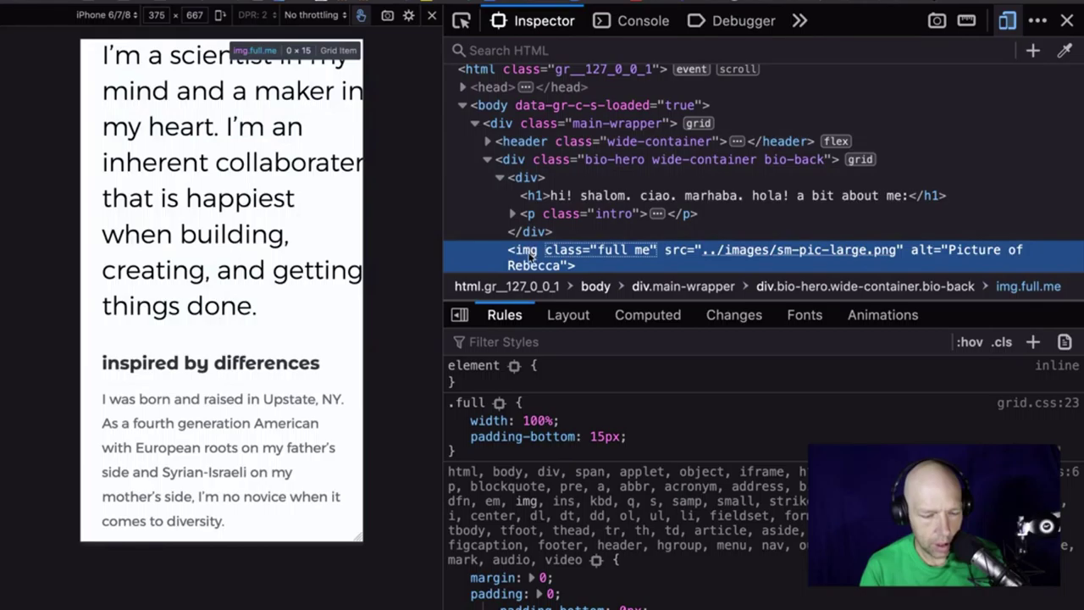
pyautogui.scroll(3, 261, 221)
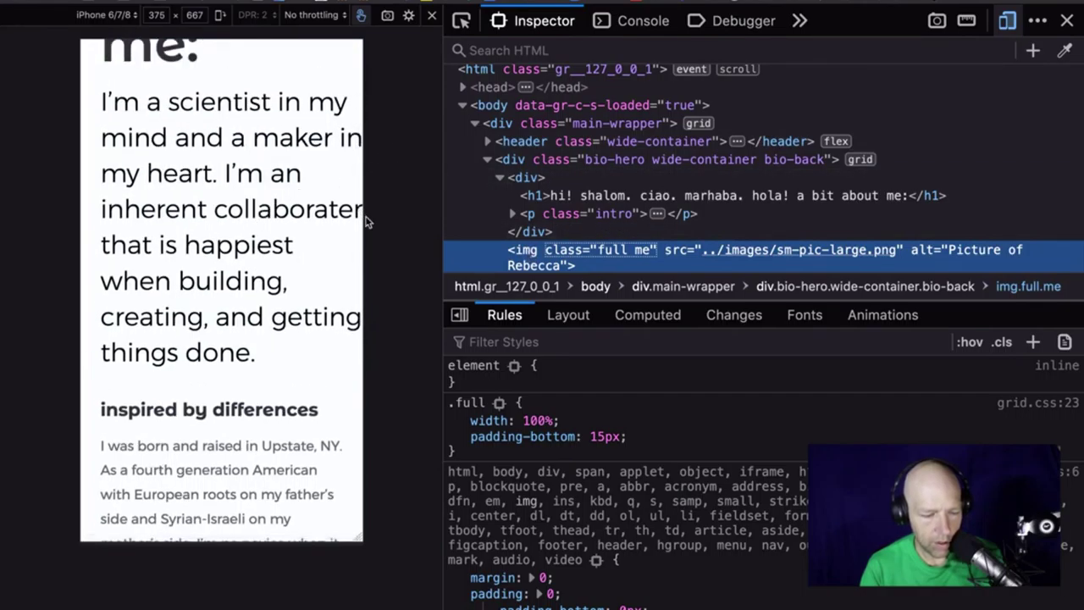
pyautogui.moveTo(366, 217); pyautogui.dragTo(518, 246)
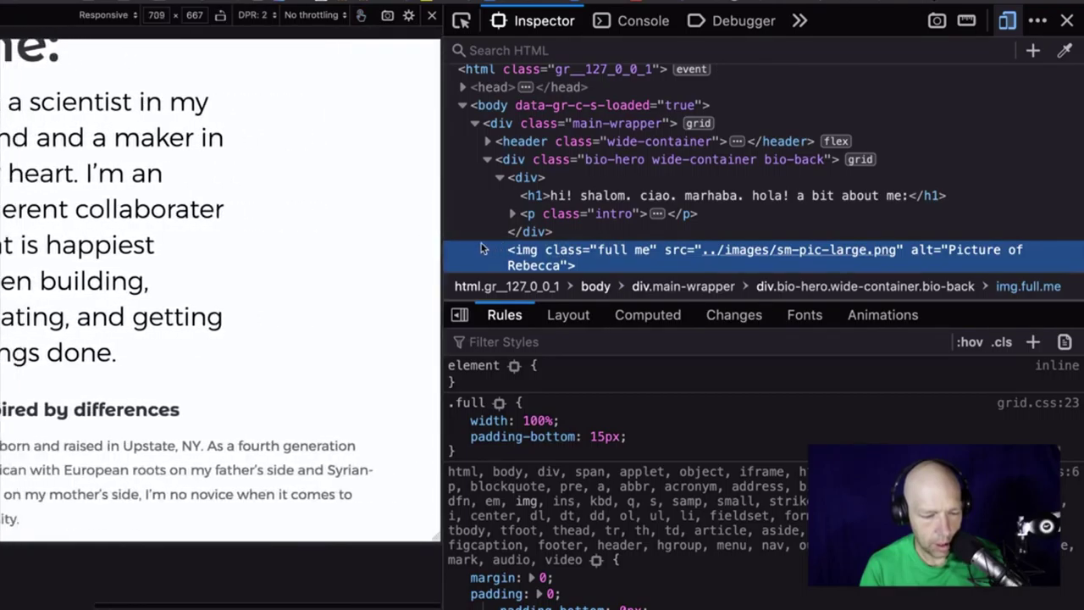
# Narrow the responsive viewport from about 489 px to 449 px wide.
pyautogui.scroll(8, 392, 235)
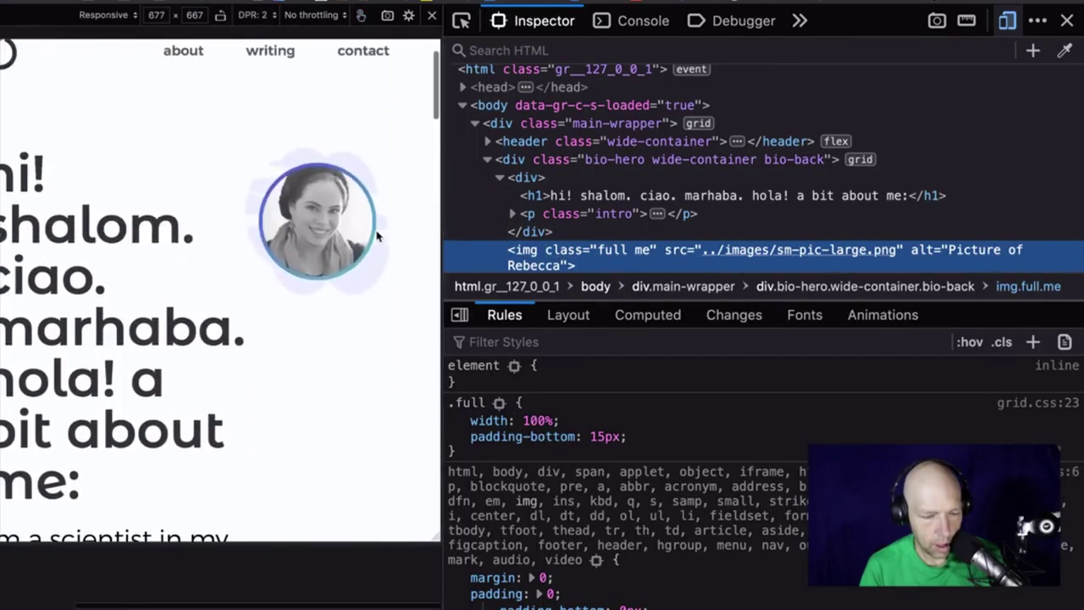
pyautogui.scroll(-2, 381, 235)
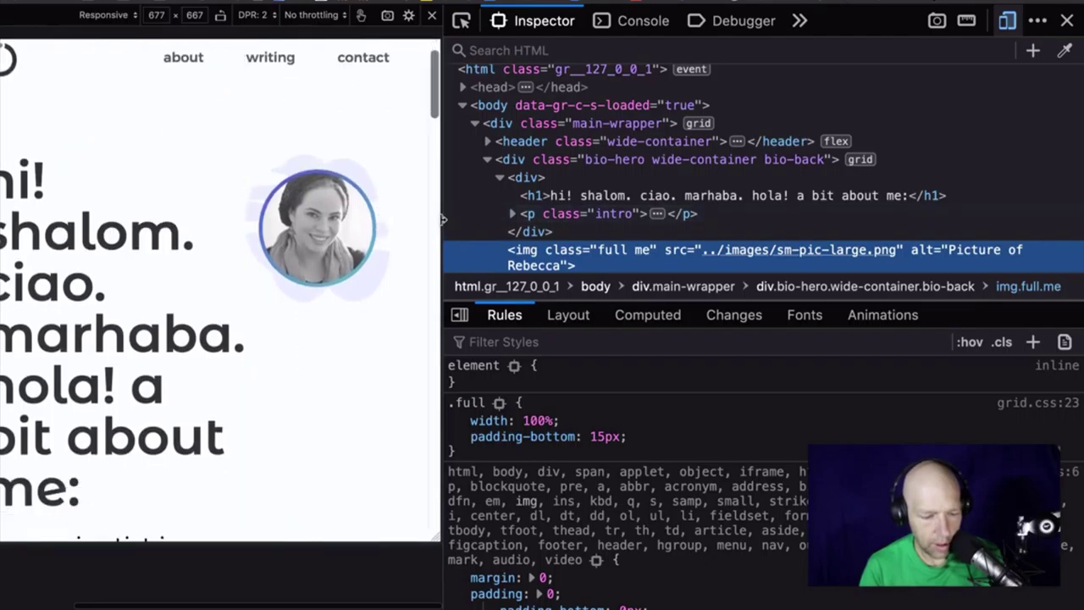
pyautogui.moveTo(442, 220); pyautogui.dragTo(364, 228)
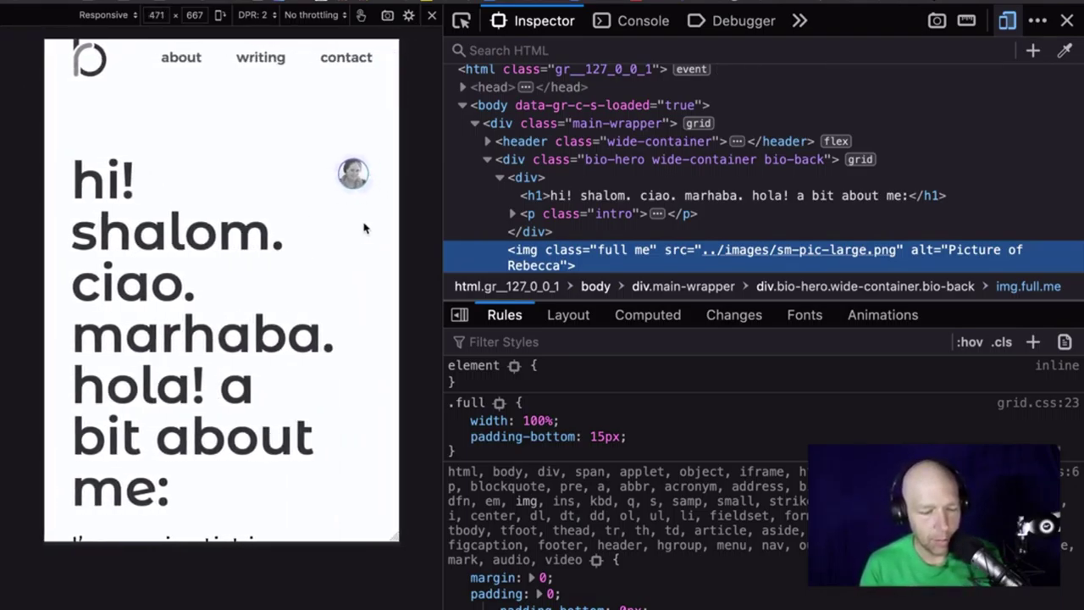
pyautogui.moveTo(364, 227); pyautogui.dragTo(356, 226)
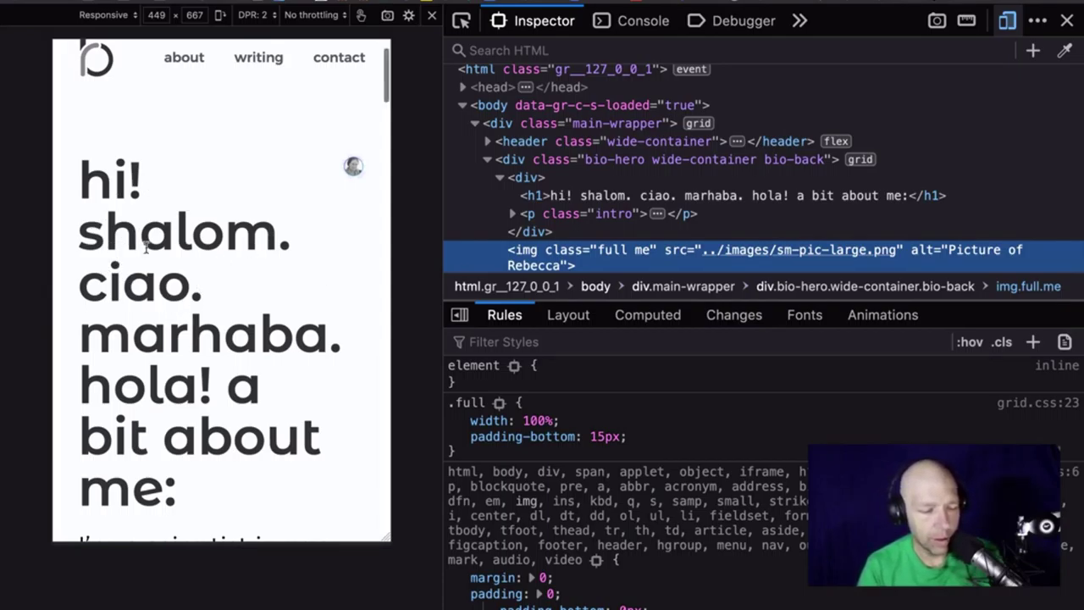
# Inspect the p.intro, h1 and bio-hero grid rules at 449 px.
pyautogui.click(559, 217)
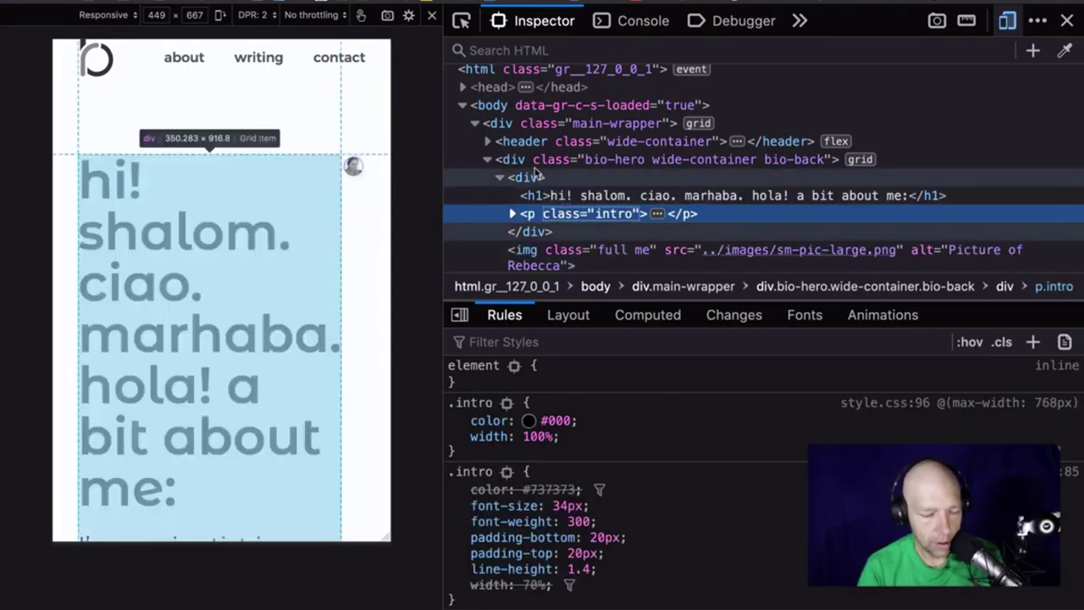
pyautogui.scroll(-4, 304, 254)
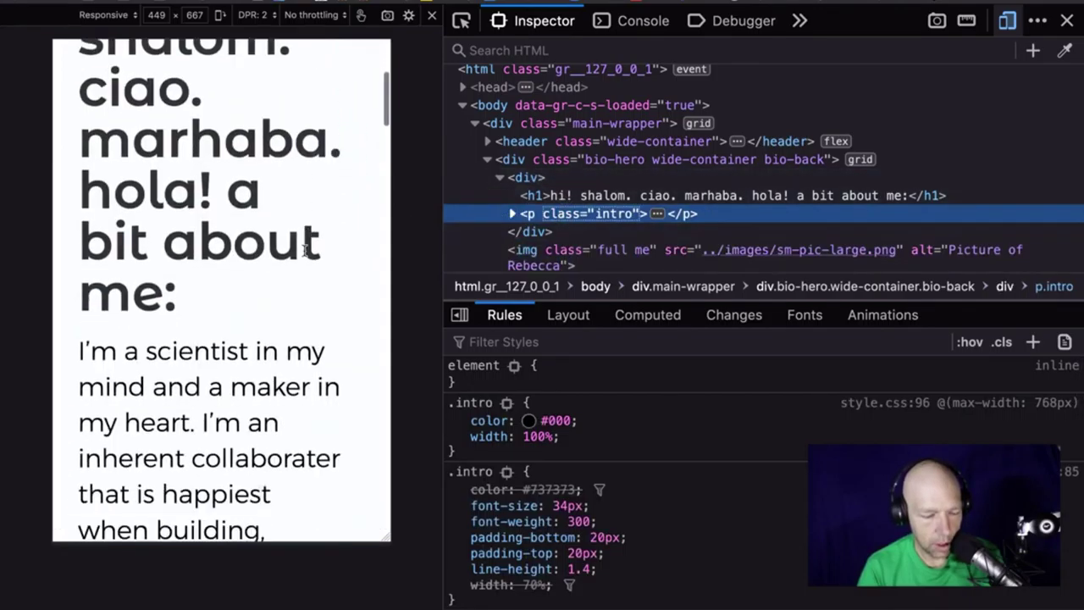
pyautogui.click(537, 197)
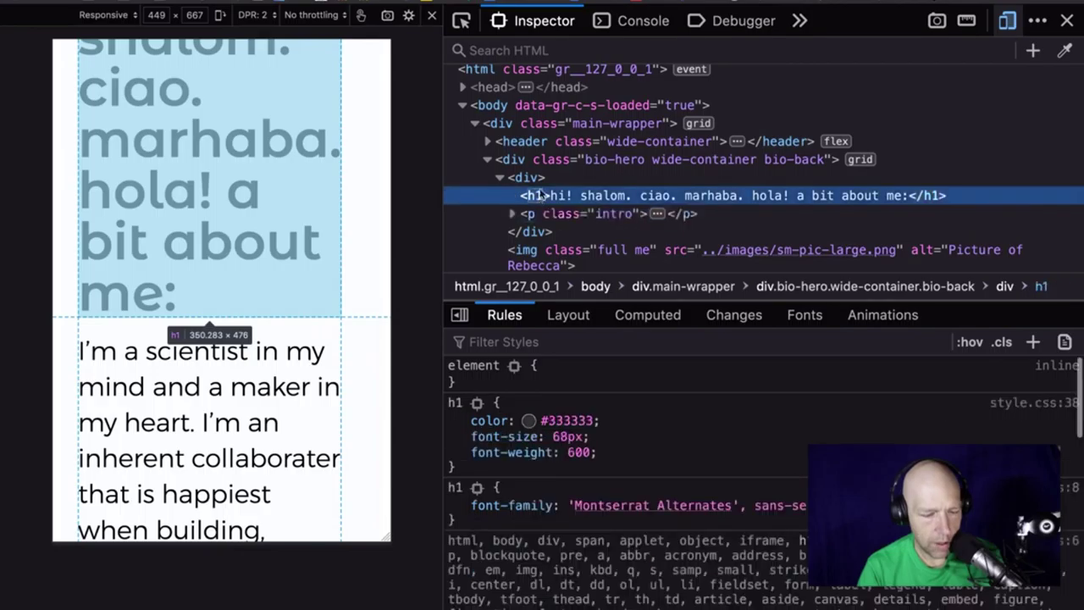
pyautogui.click(566, 161)
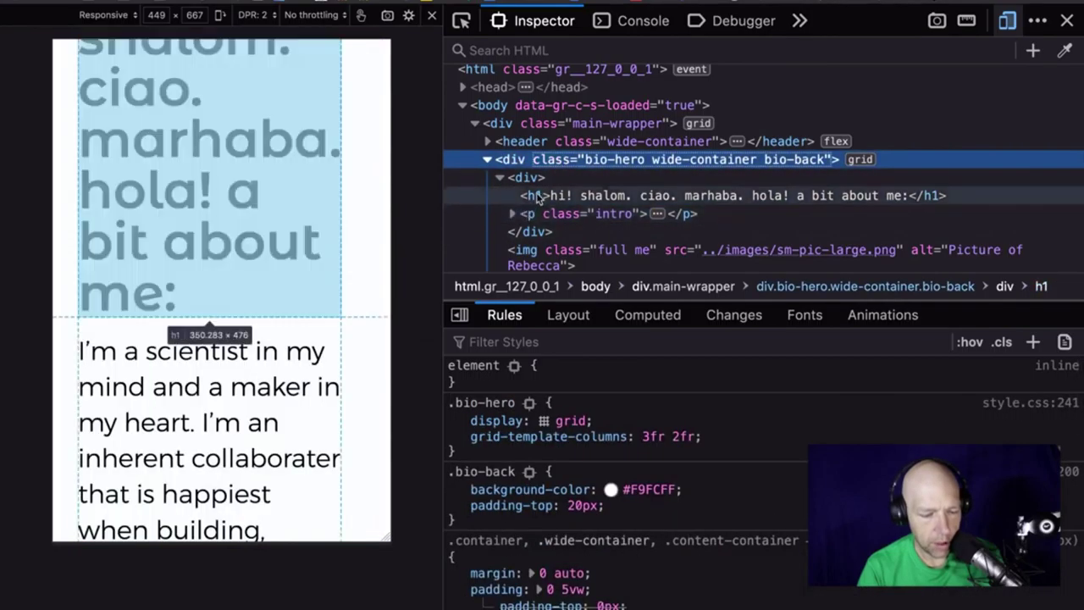
pyautogui.click(536, 196)
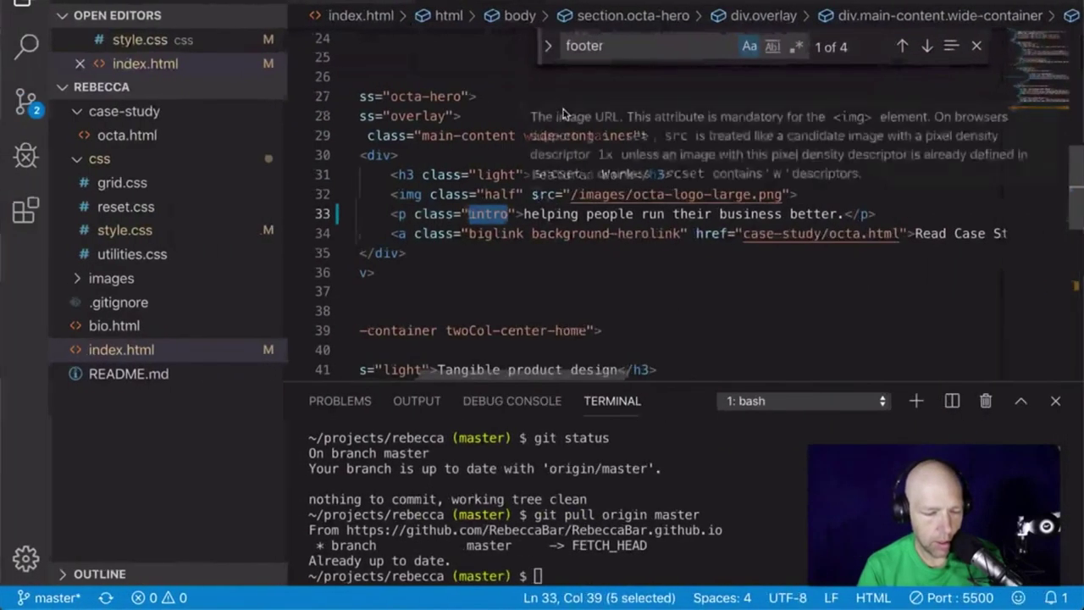
# Find the .bio-hero rule in style.css.
pyautogui.hotkey('ctrl', 'Tab')
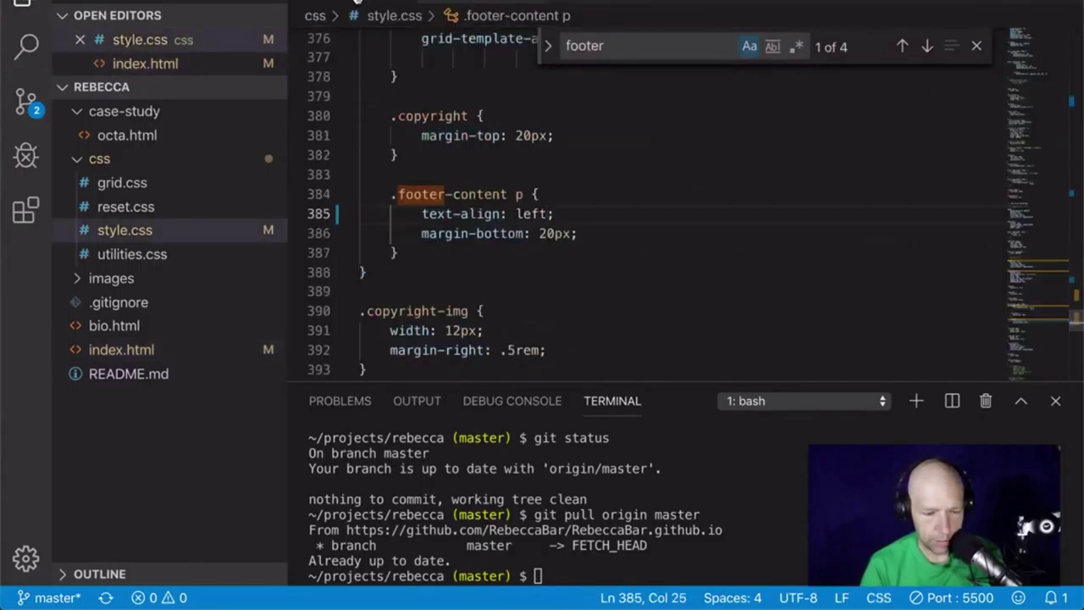
pyautogui.hotkey('ctrl', 'f')
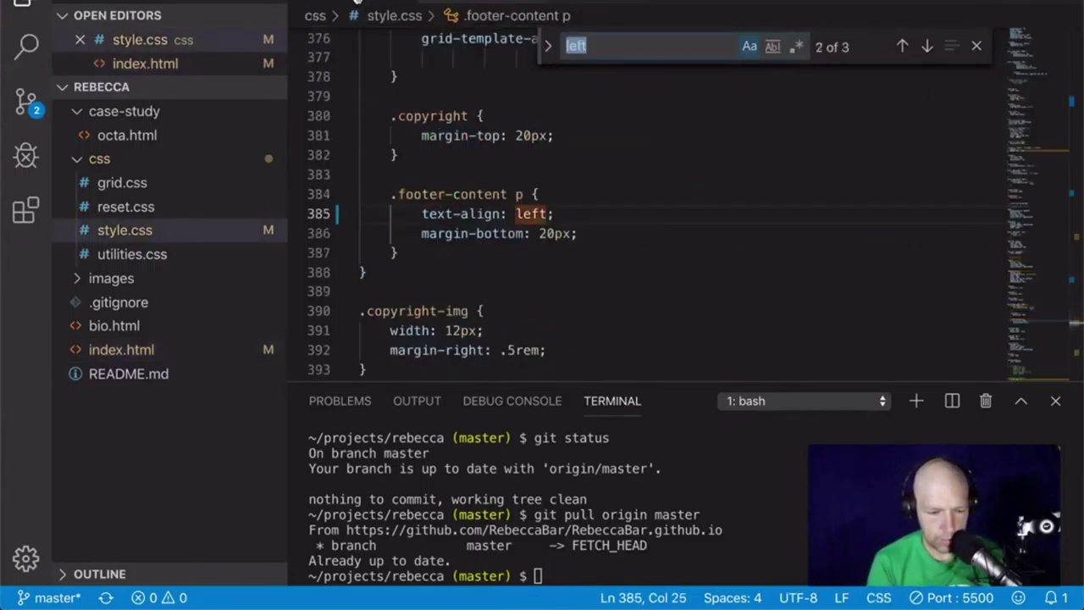
pyautogui.write('bio-')
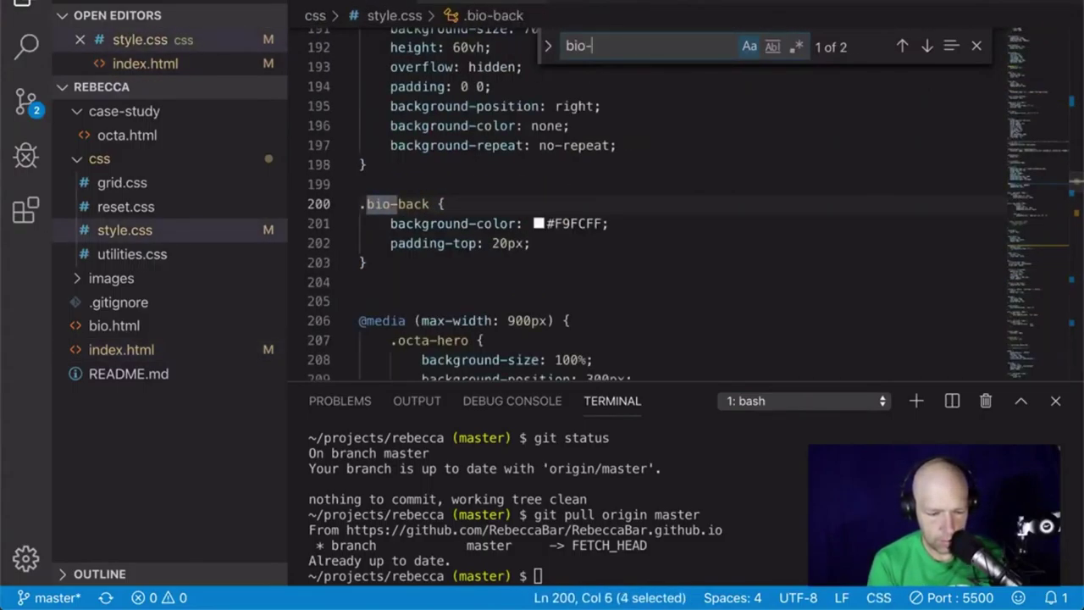
pyautogui.write('hero')
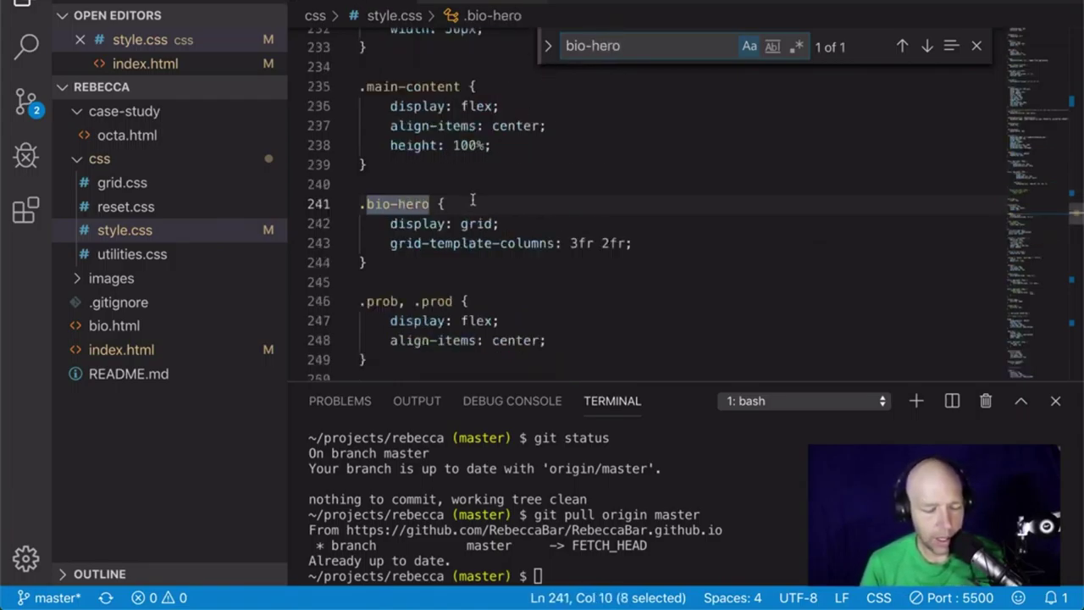
pyautogui.scroll(-4, 473, 200)
pyautogui.scroll(4, 457, 200)
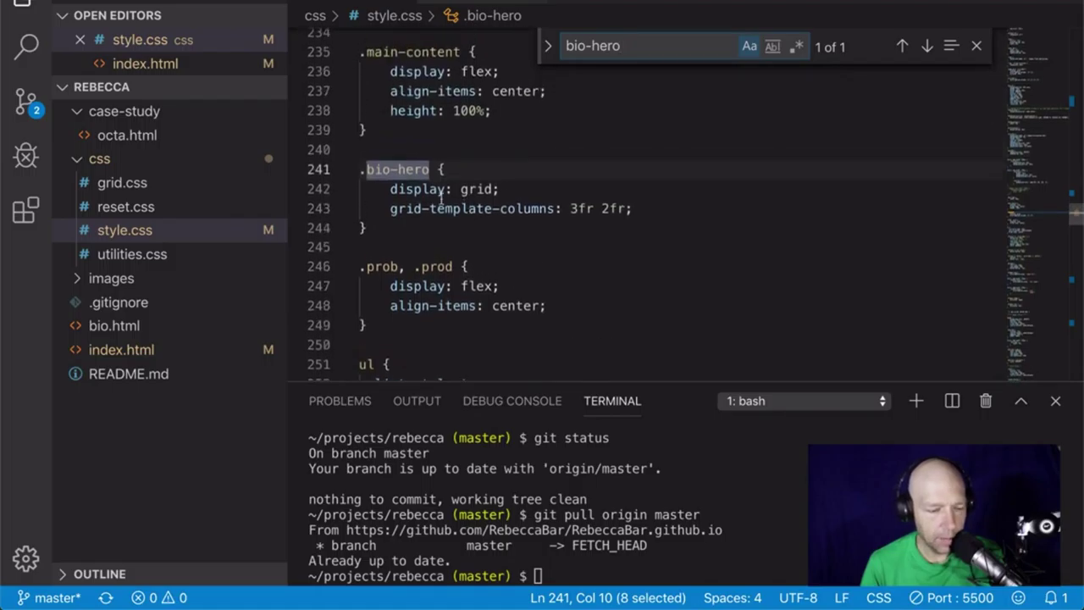
pyautogui.scroll(-2, 400, 230)
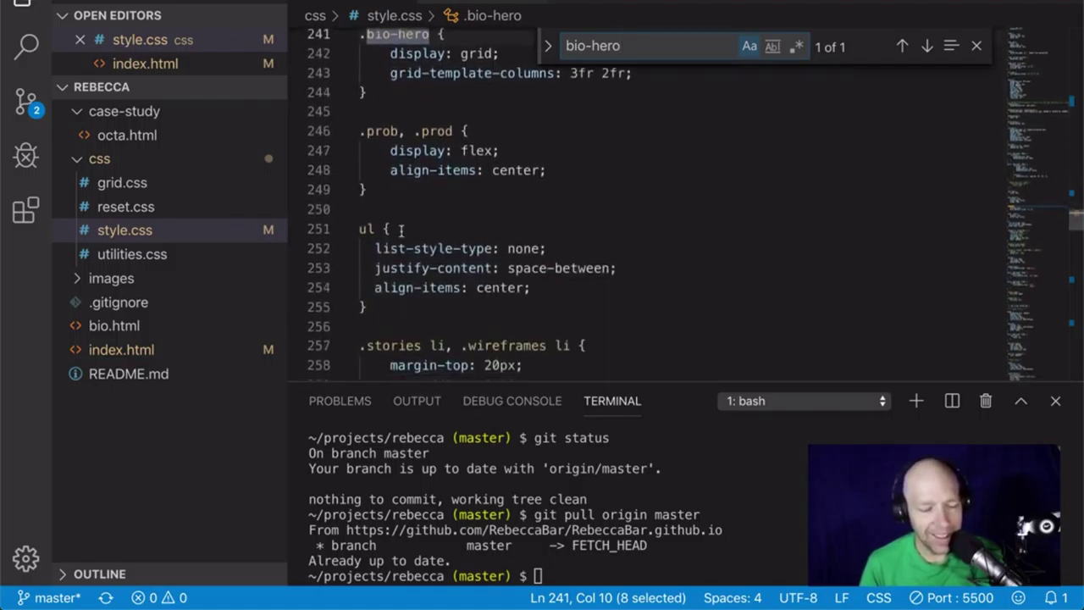
pyautogui.scroll(2, 399, 229)
# Add a blank line after the .bio-hero rule, undoing a mistaken paste.
pyautogui.click(391, 207)
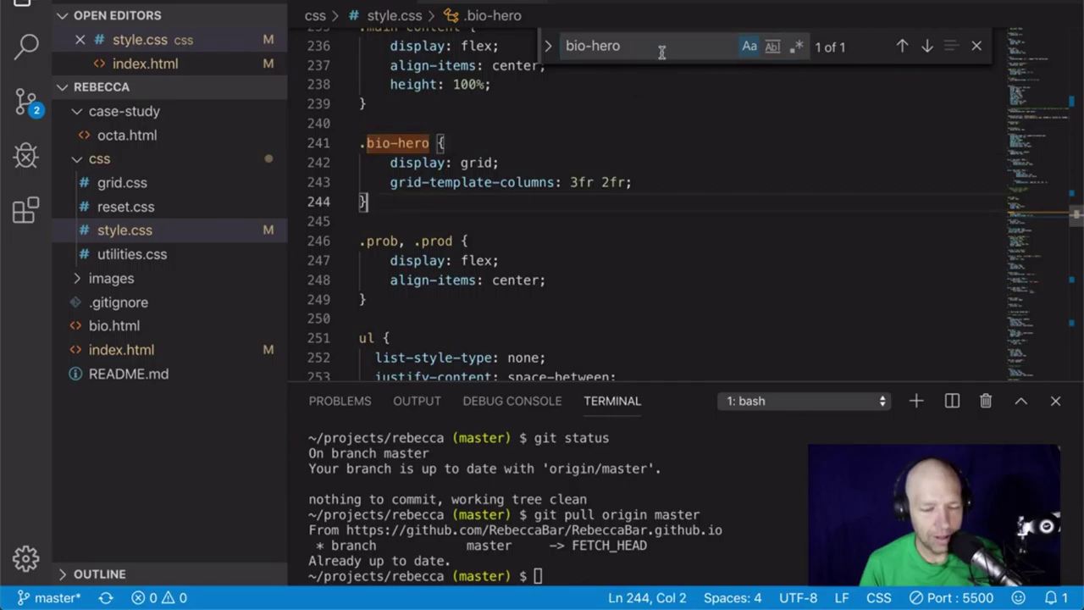
pyautogui.doubleClick(396, 182)
pyautogui.click(407, 203)
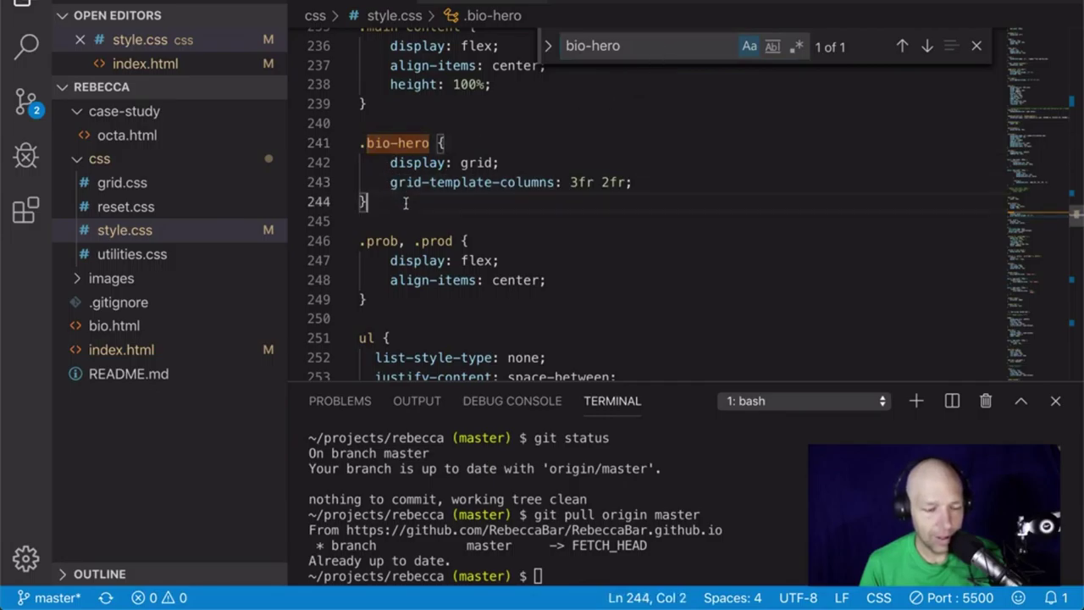
pyautogui.press('Return')
pyautogui.press('Return')
pyautogui.write('color:#737373;')
pyautogui.scroll(3, 418, 194)
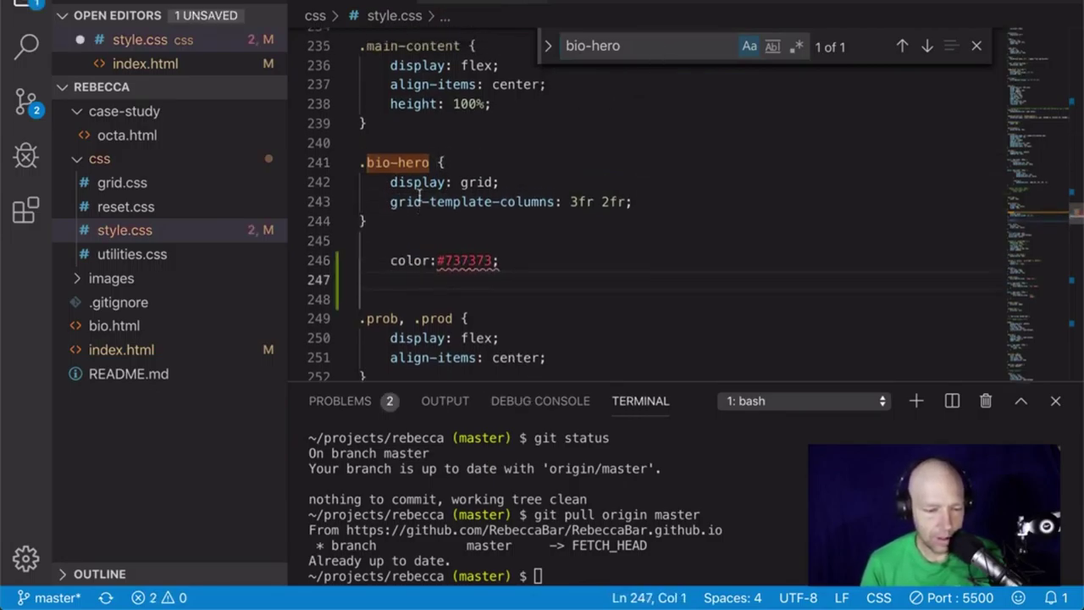
pyautogui.press('super+z')
pyautogui.scroll(7, 417, 194)
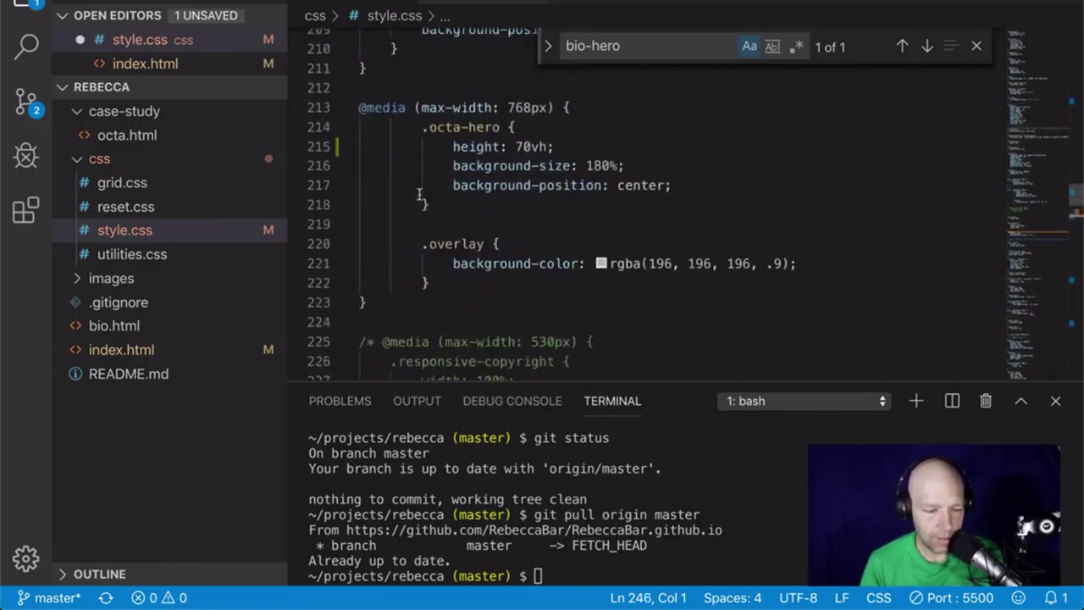
pyautogui.tripleClick(466, 108)
pyautogui.press('super+c')
pyautogui.scroll(-9, 506, 189)
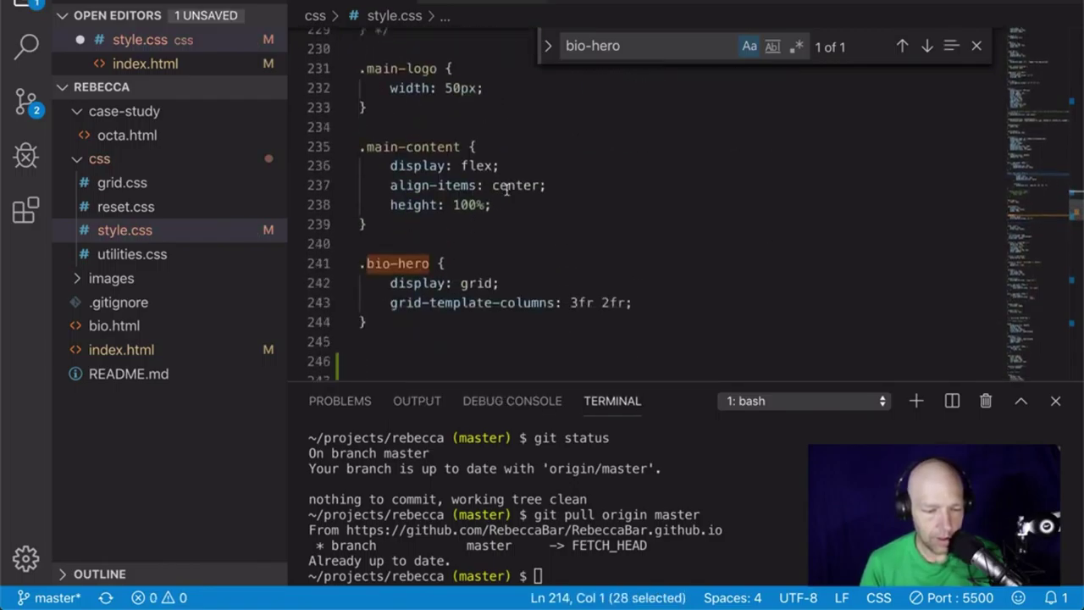
pyautogui.scroll(-3, 506, 190)
pyautogui.scroll(3, 508, 189)
pyautogui.click(433, 207)
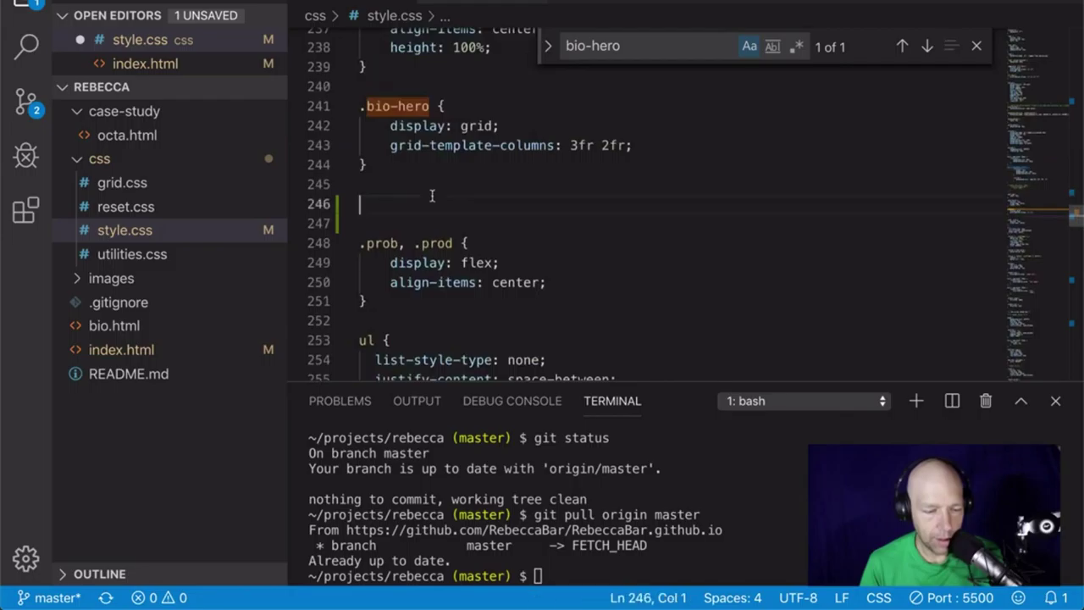
pyautogui.press('super+v')
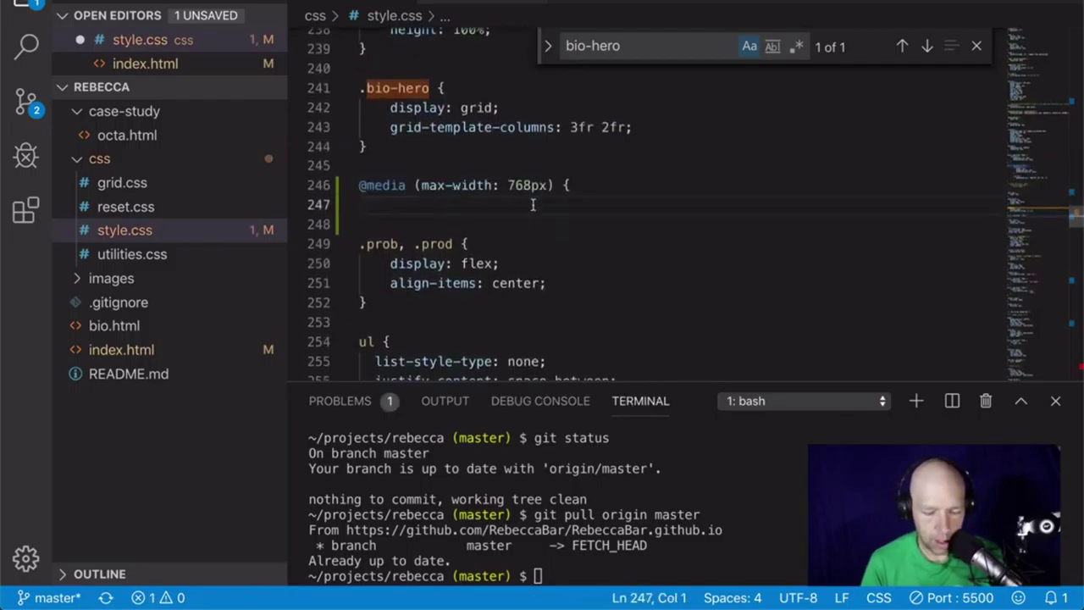
pyautogui.write('}')
pyautogui.press('Left')
pyautogui.press('Return')
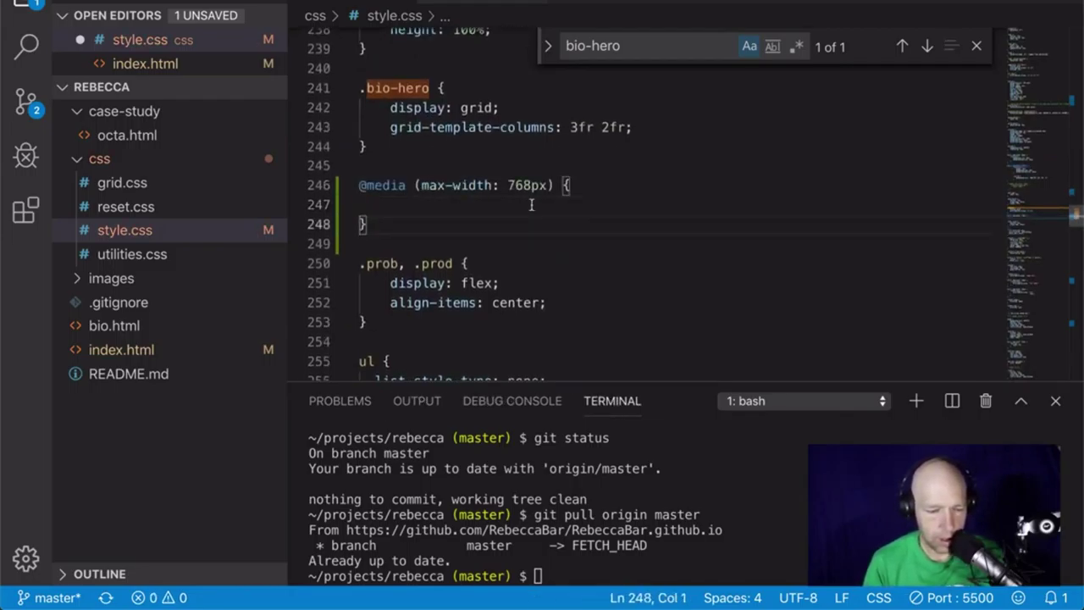
# Copy the .bio-hero rule into the media query and change its selector to target h1.
pyautogui.moveTo(386, 145); pyautogui.dragTo(359, 88)
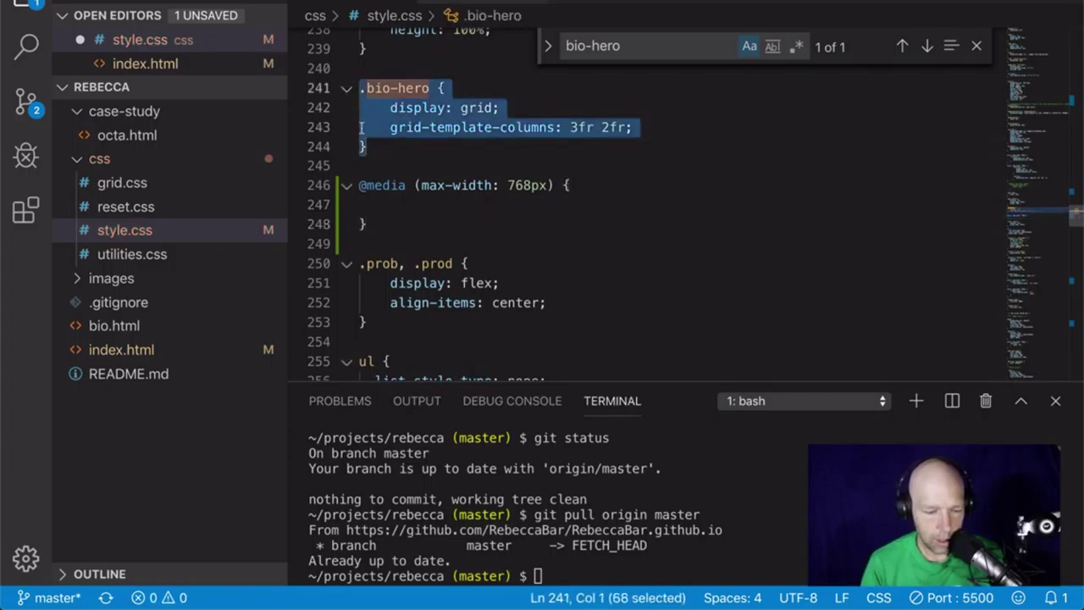
pyautogui.hotkey('ctrl', 'c')
pyautogui.click(382, 206)
pyautogui.hotkey('ctrl', 'v')
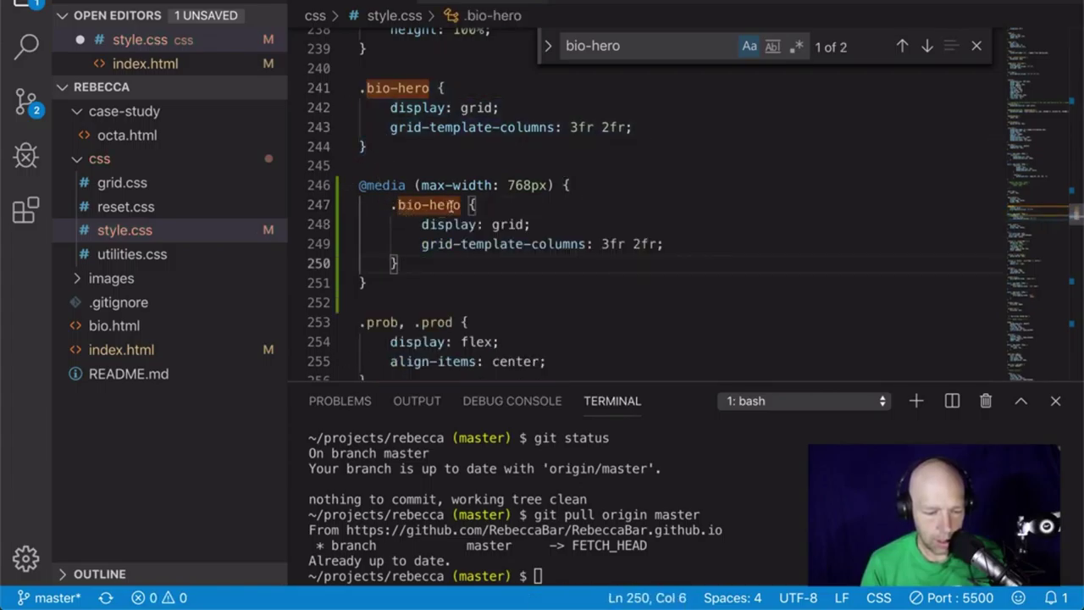
pyautogui.moveTo(462, 205); pyautogui.dragTo(455, 205)
pyautogui.write('h')
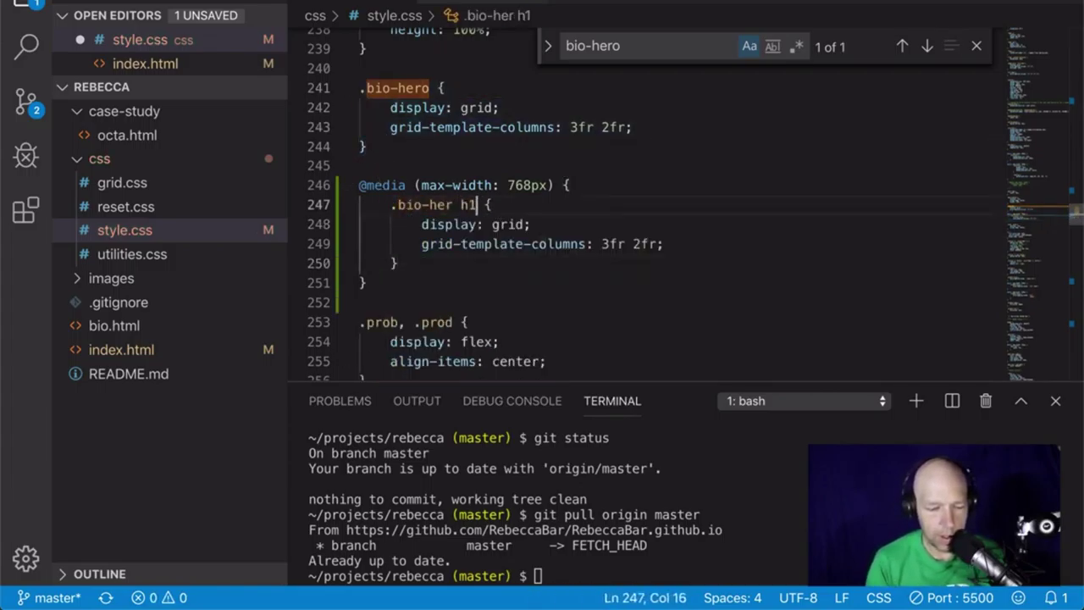
pyautogui.write('1')
# Replace the copied grid declarations with font-size: 2rem and save the stylesheet.
pyautogui.moveTo(684, 244); pyautogui.dragTo(360, 224)
pyautogui.press('Tab')
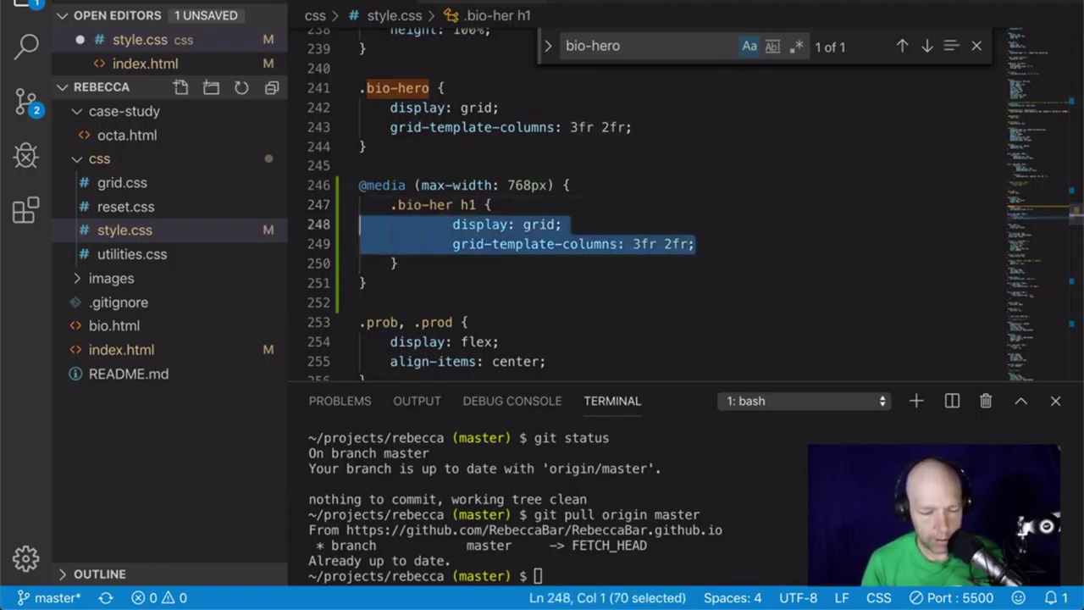
pyautogui.press('BackSpace')
pyautogui.press('Tab')
pyautogui.press('Tab')
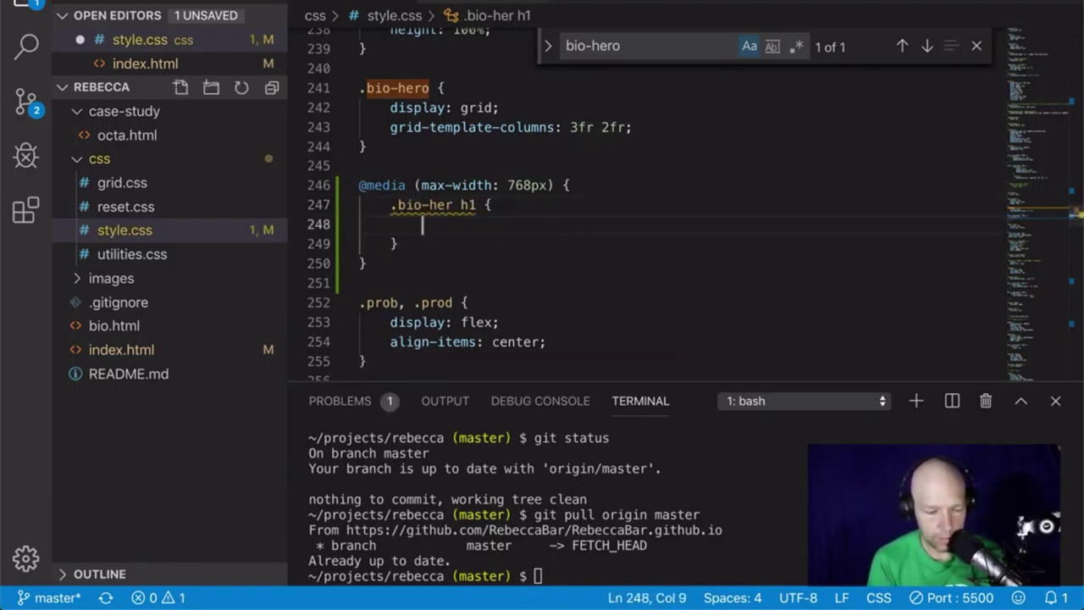
pyautogui.write('font-size')
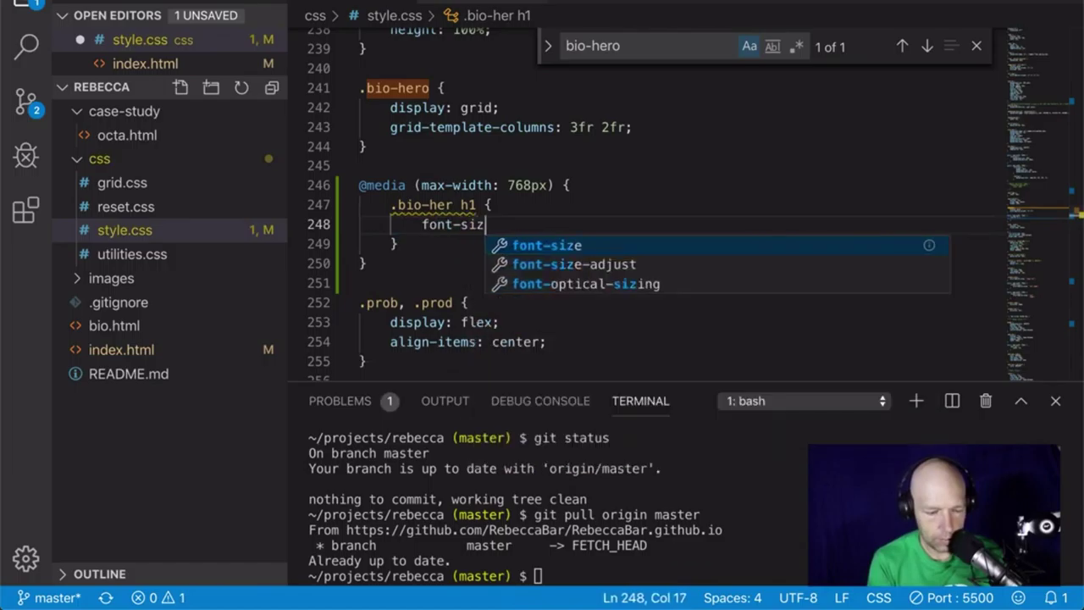
pyautogui.press('Return')
pyautogui.write('2reml;')
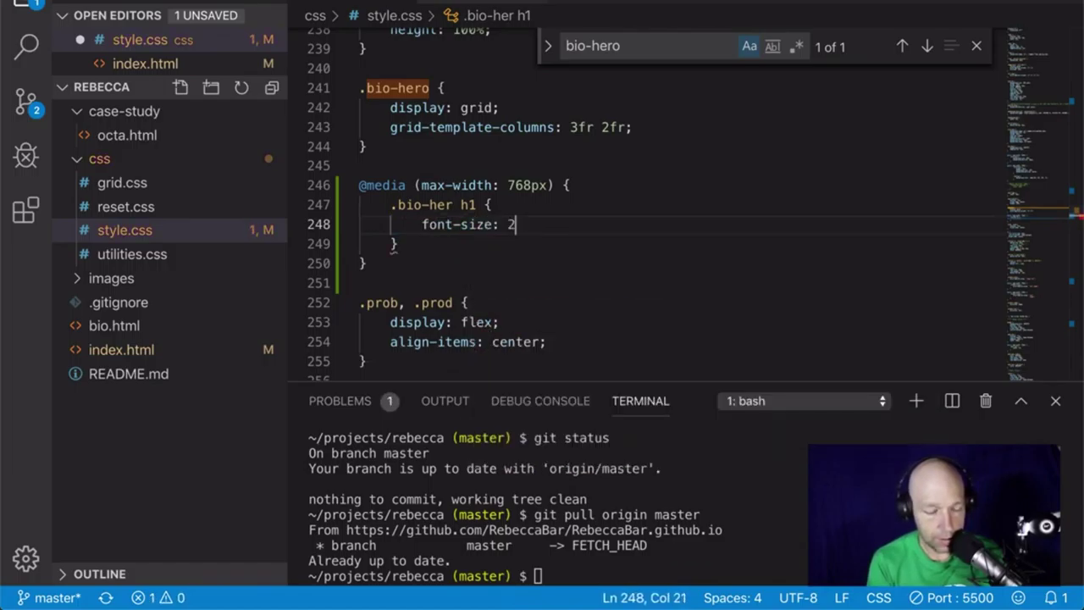
pyautogui.press('BackSpace')
pyautogui.press('BackSpace')
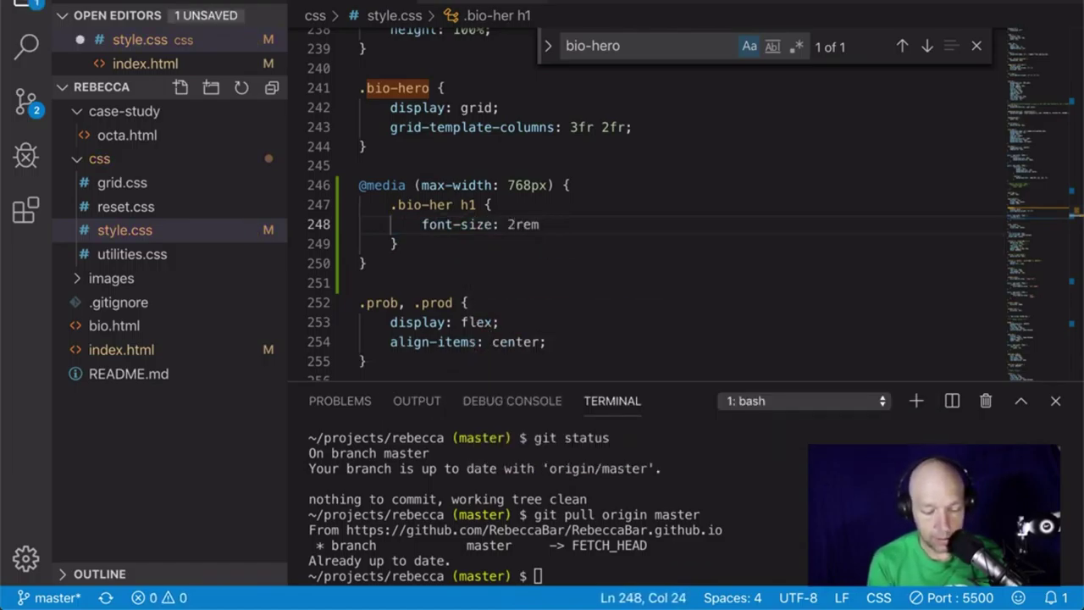
pyautogui.press('super+s')
pyautogui.press('super+Tab')
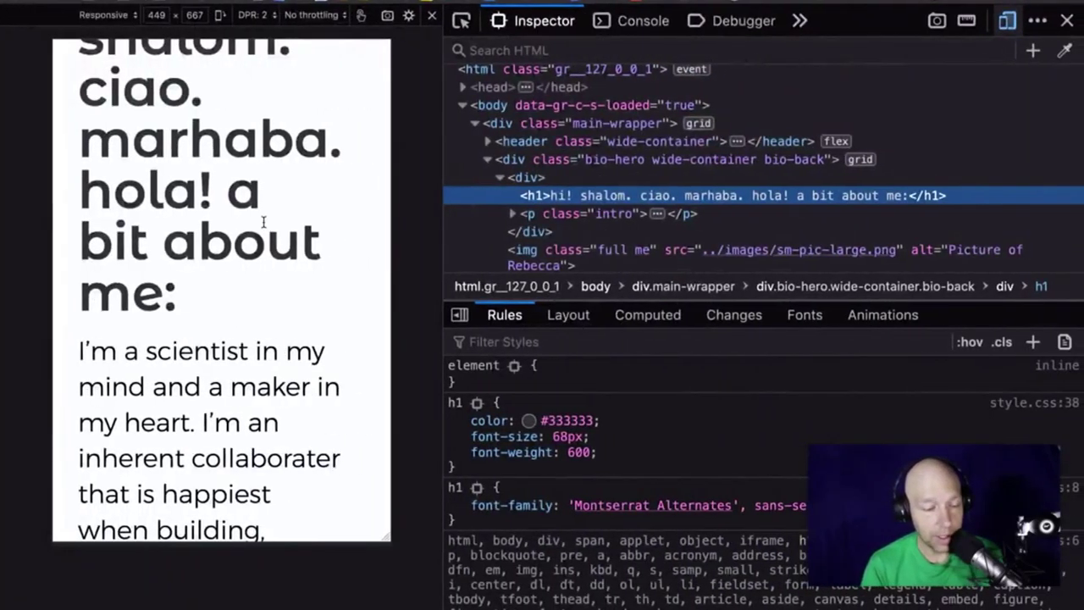
# Reload, preview at iPhone 6/7/8, and inspect the heading, still at font-size 68px.
pyautogui.press('super+r')
pyautogui.scroll(5, 254, 222)
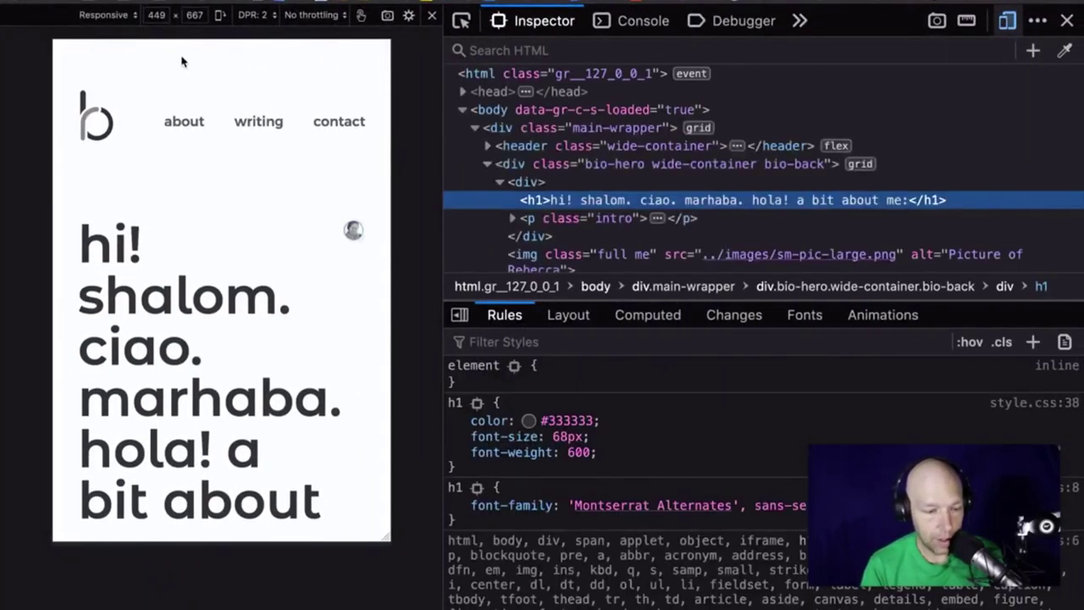
pyautogui.click(133, 16)
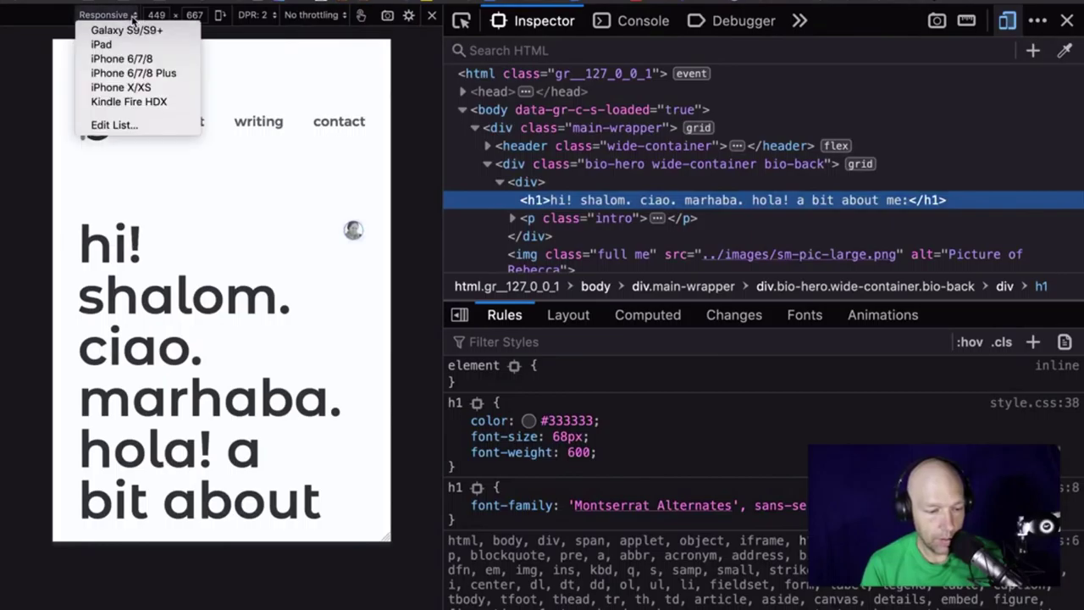
pyautogui.click(139, 60)
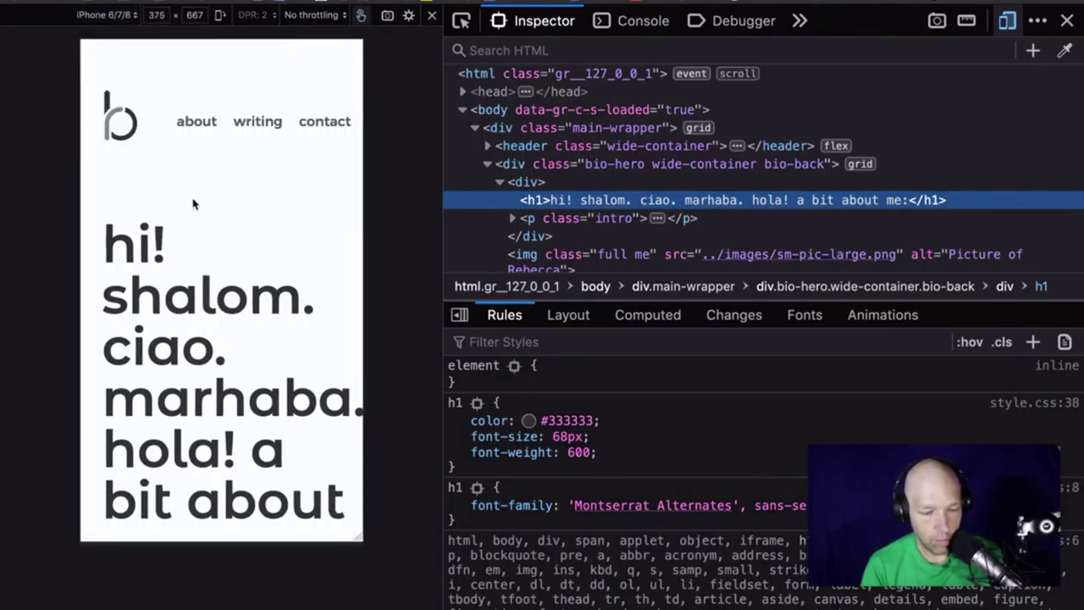
pyautogui.rightClick(144, 245)
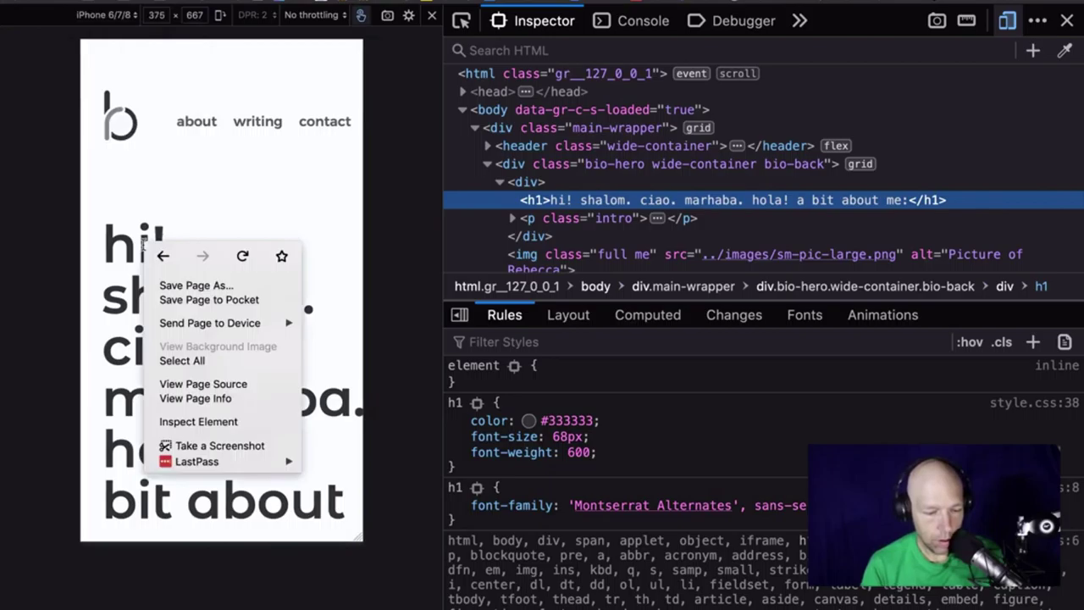
pyautogui.click(229, 421)
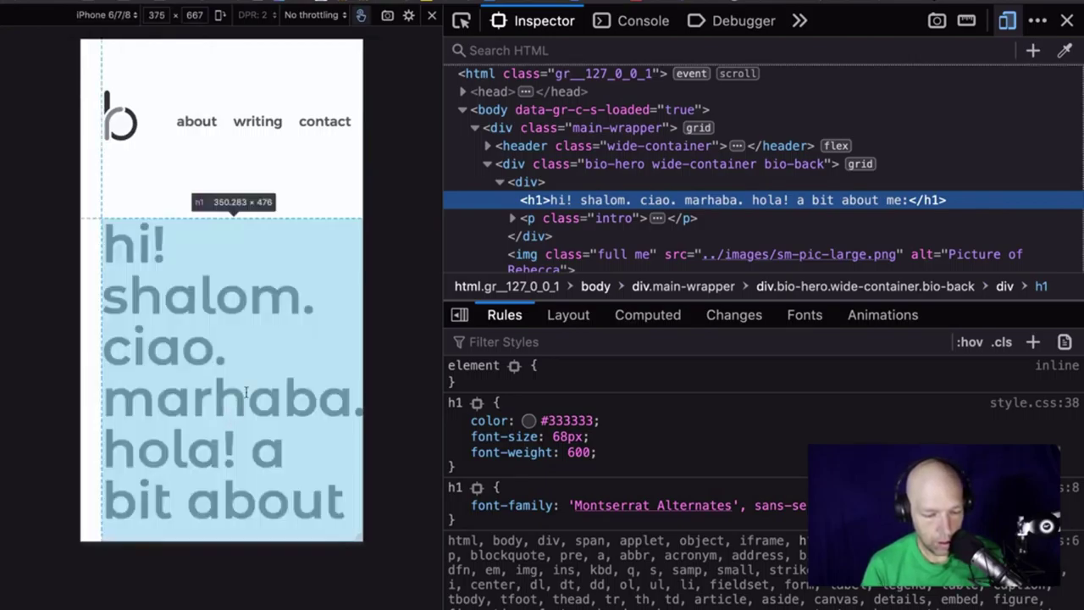
pyautogui.press('super+Tab')
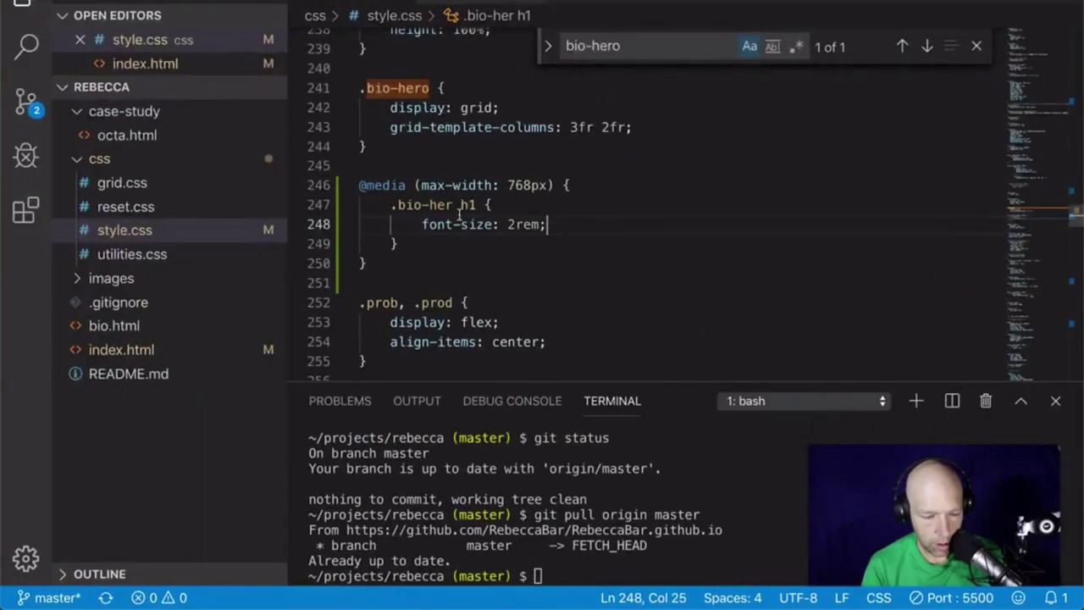
# Correct the selector typo to .bio-hero h1, save, and check it in the browser.
pyautogui.click(456, 205)
pyautogui.write('o')
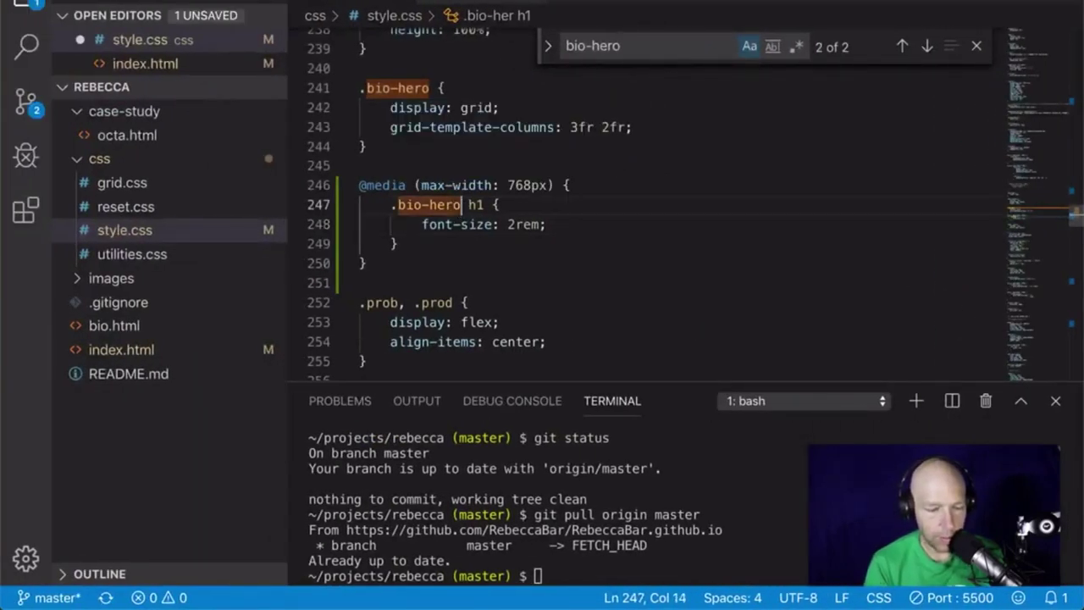
pyautogui.hotkey('ctrl', 's')
pyautogui.press('super+Tab')
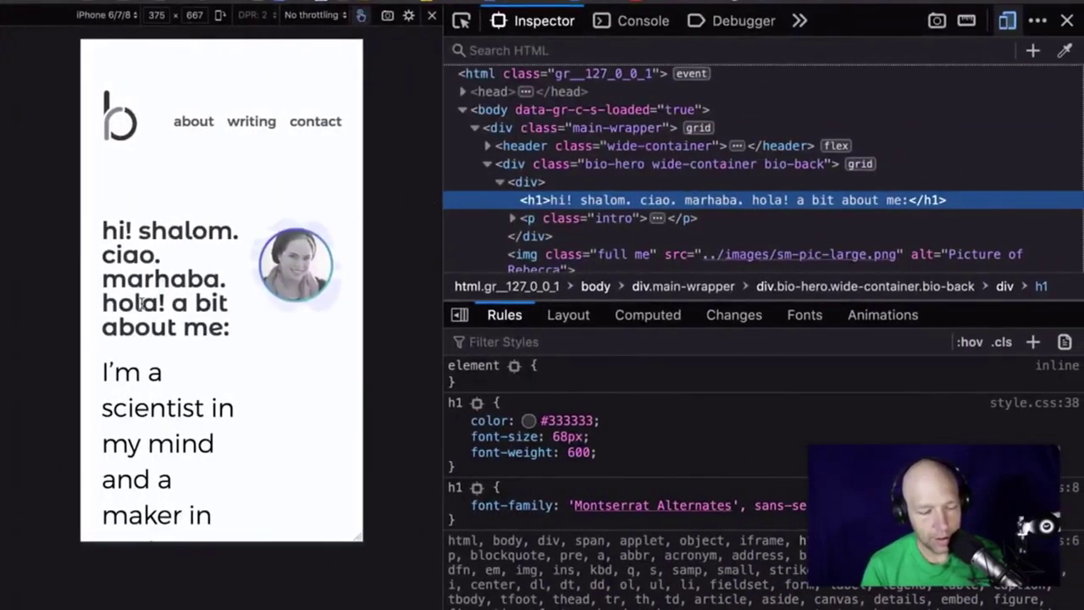
pyautogui.press('super+Tab')
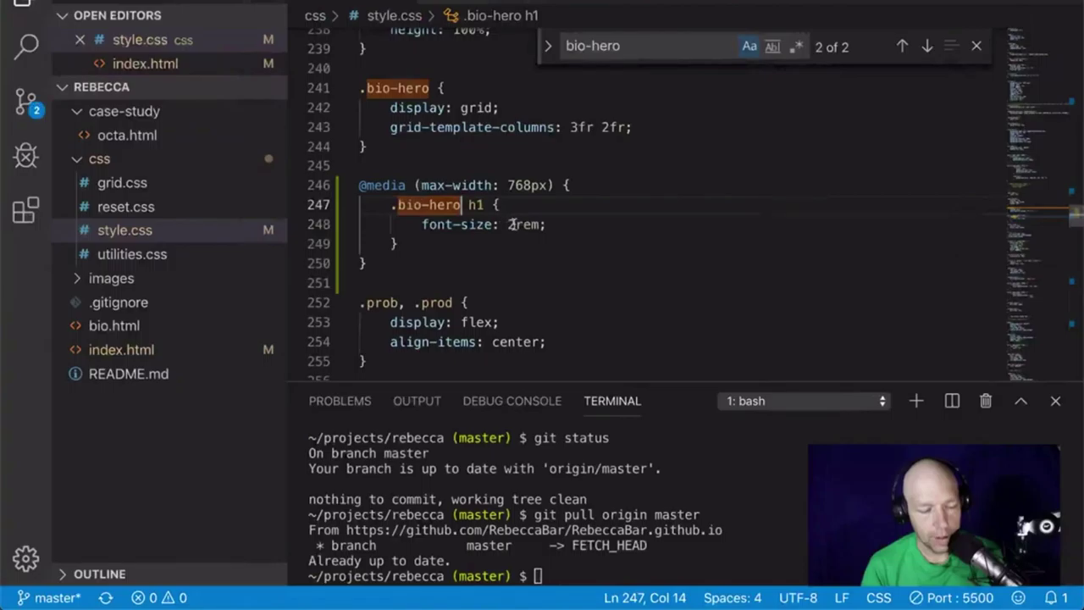
# Try the heading font-size at 4rem, then 3rem, saving and checking each in the browser.
pyautogui.click(512, 224)
pyautogui.press('BackSpace')
pyautogui.write('4')
pyautogui.hotkey('ctrl', 's')
pyautogui.press('super+Tab')
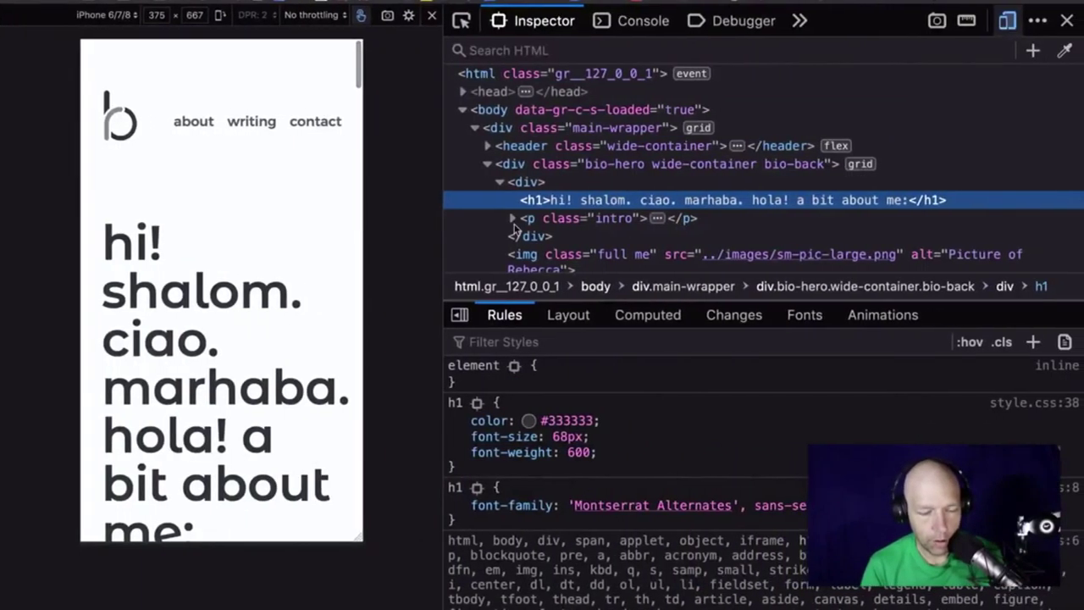
pyautogui.press('super+Tab')
pyautogui.press('BackSpace')
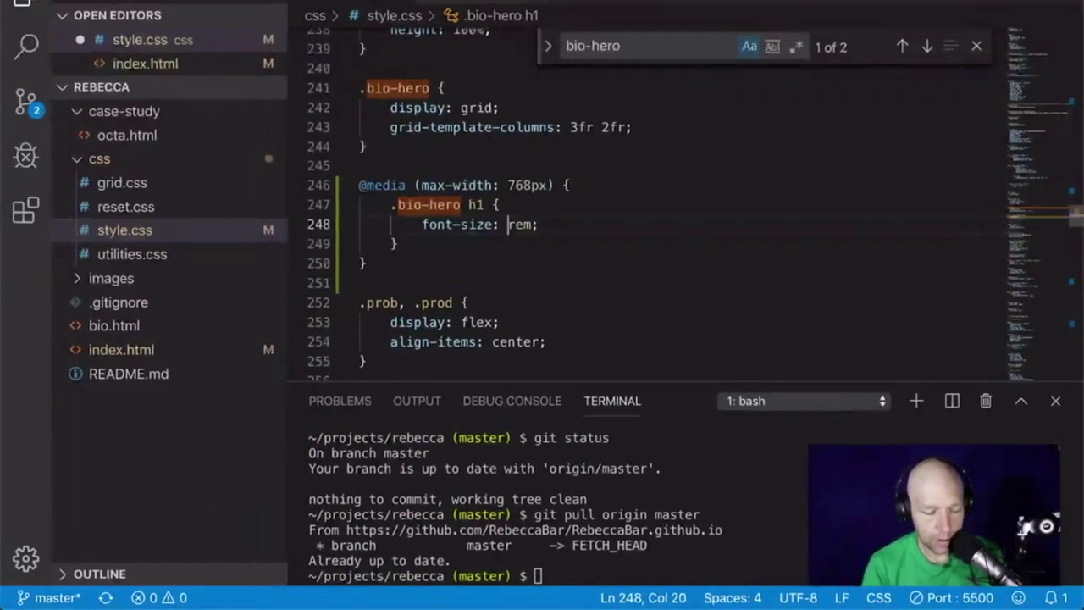
pyautogui.write('3')
pyautogui.hotkey('ctrl', 's')
pyautogui.press('super+Tab')
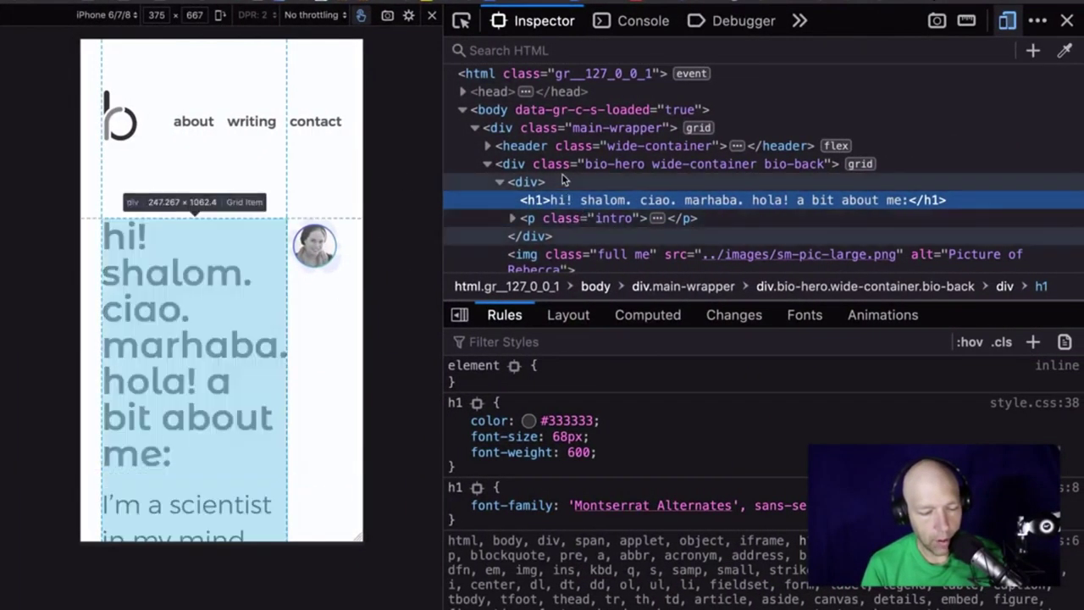
# Select the .bio-hero container and toggle its grid display and column template declarations off and on.
pyautogui.click(567, 169)
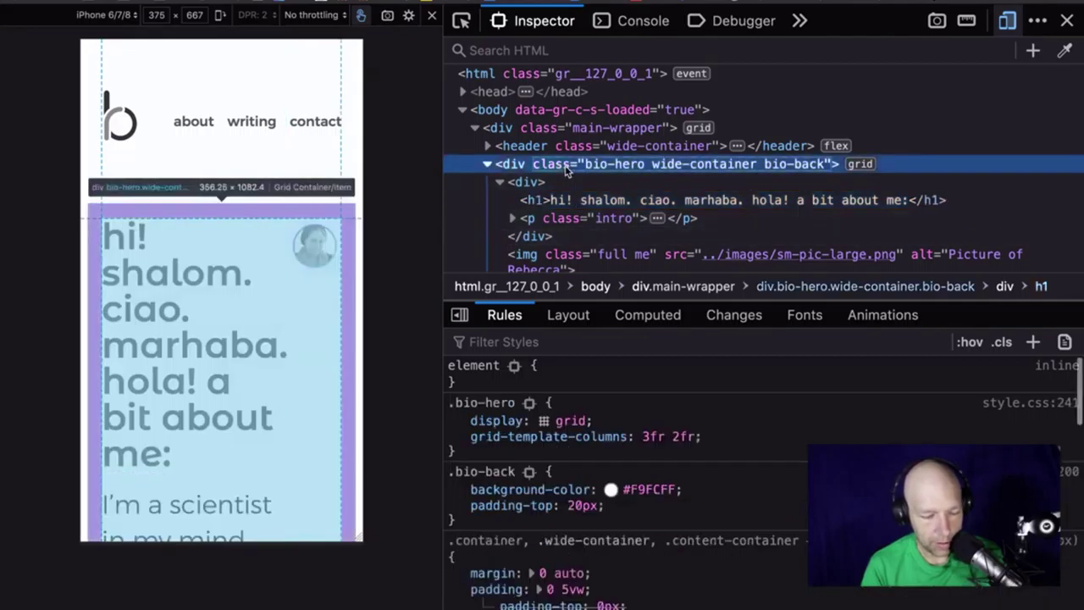
pyautogui.click(458, 421)
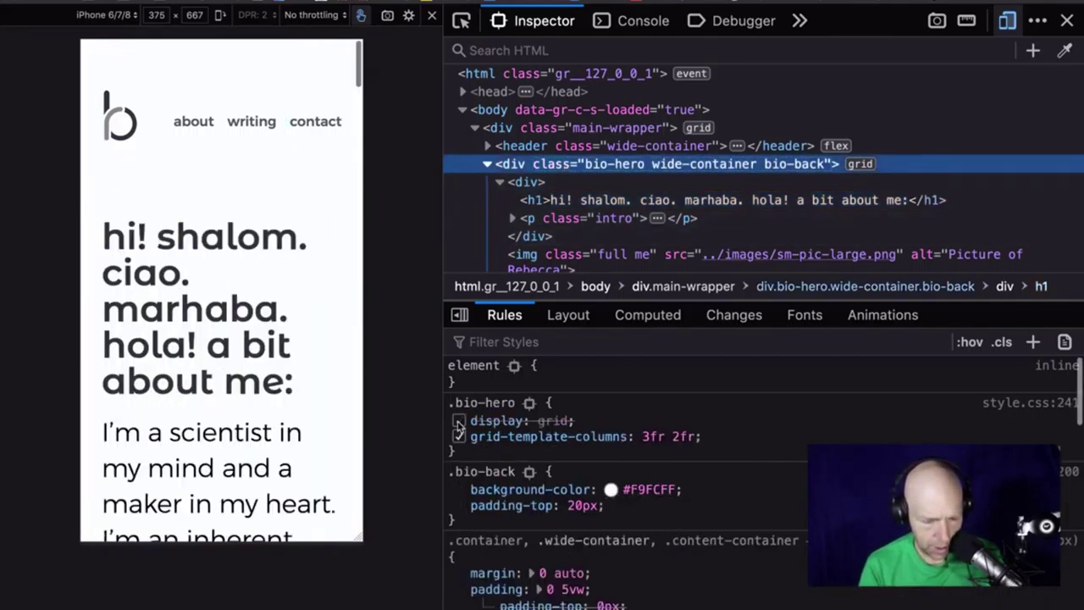
pyautogui.click(458, 421)
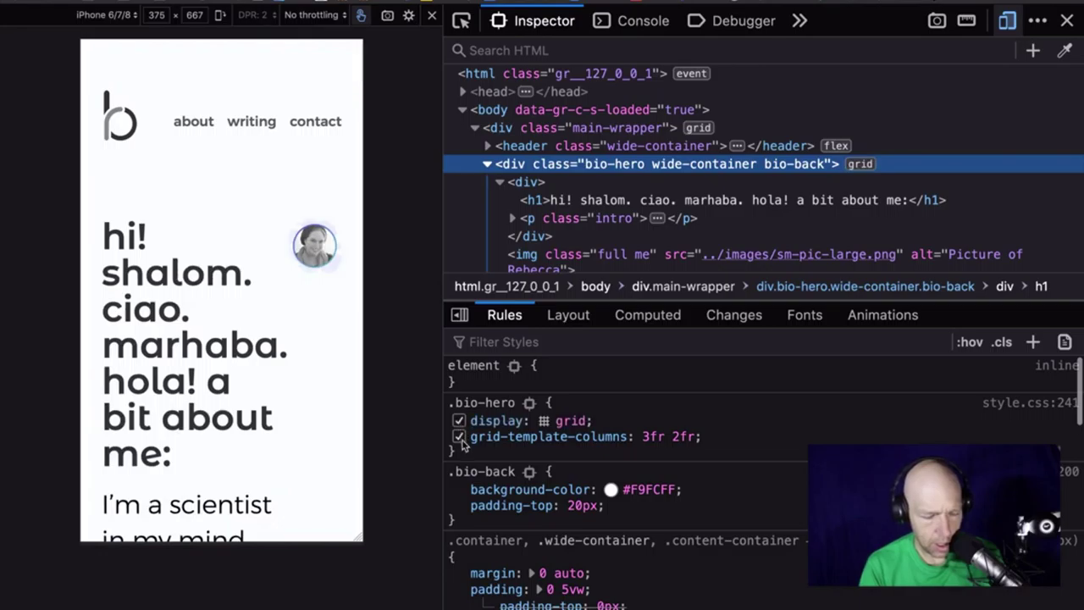
pyautogui.click(458, 437)
pyautogui.click(458, 436)
pyautogui.click(458, 436)
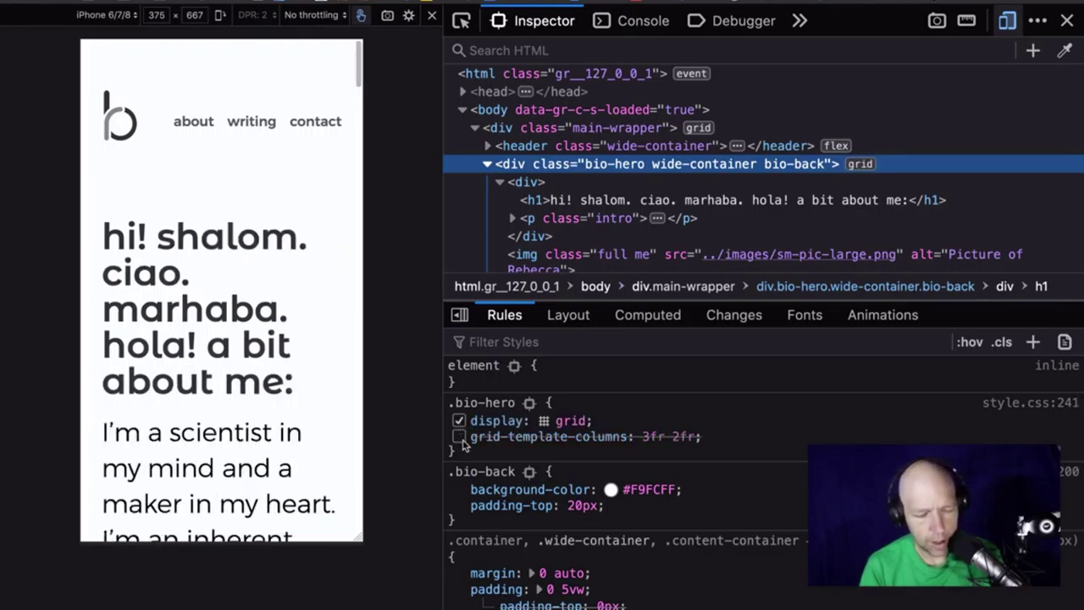
pyautogui.click(459, 437)
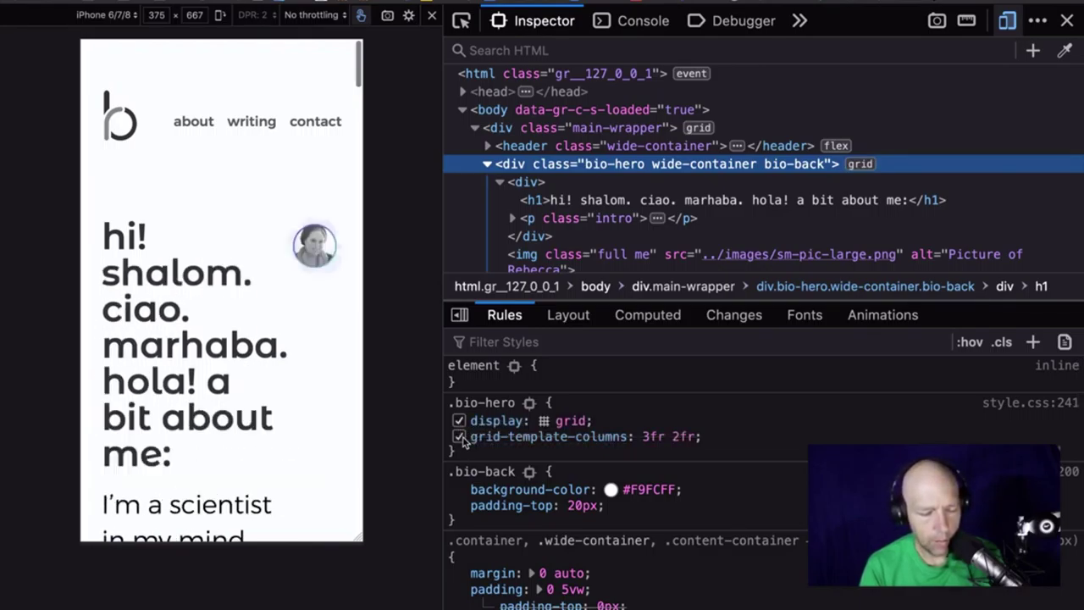
# Change .bio-hero grid-template-columns to 1fr and scroll the phone preview to check the stacked bio.
pyautogui.click(649, 436)
pyautogui.write('2')
pyautogui.press('BackSpace')
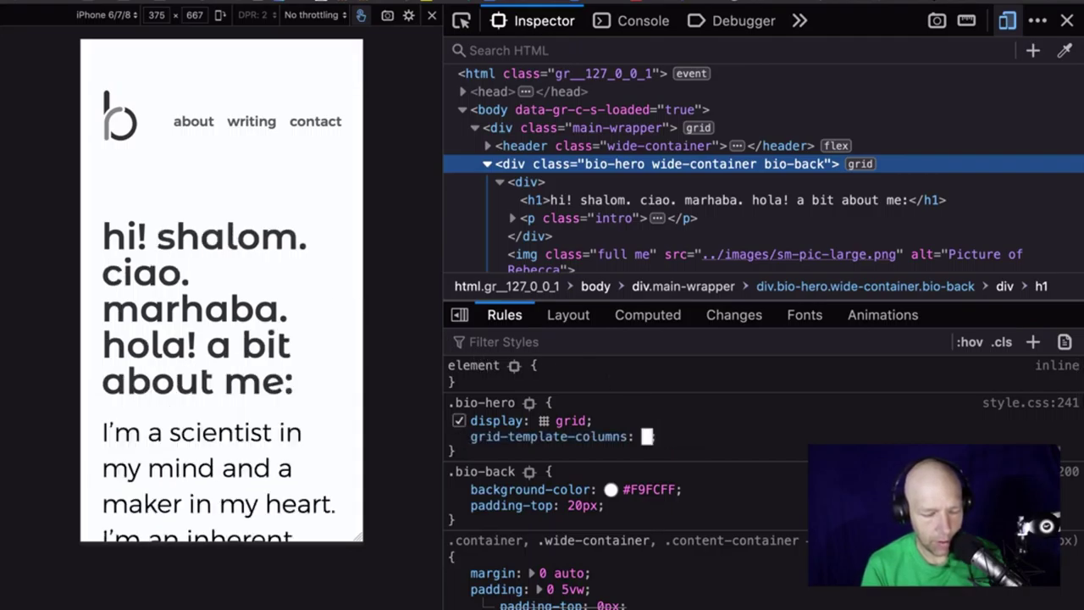
pyautogui.write('1fr')
pyautogui.press('Return')
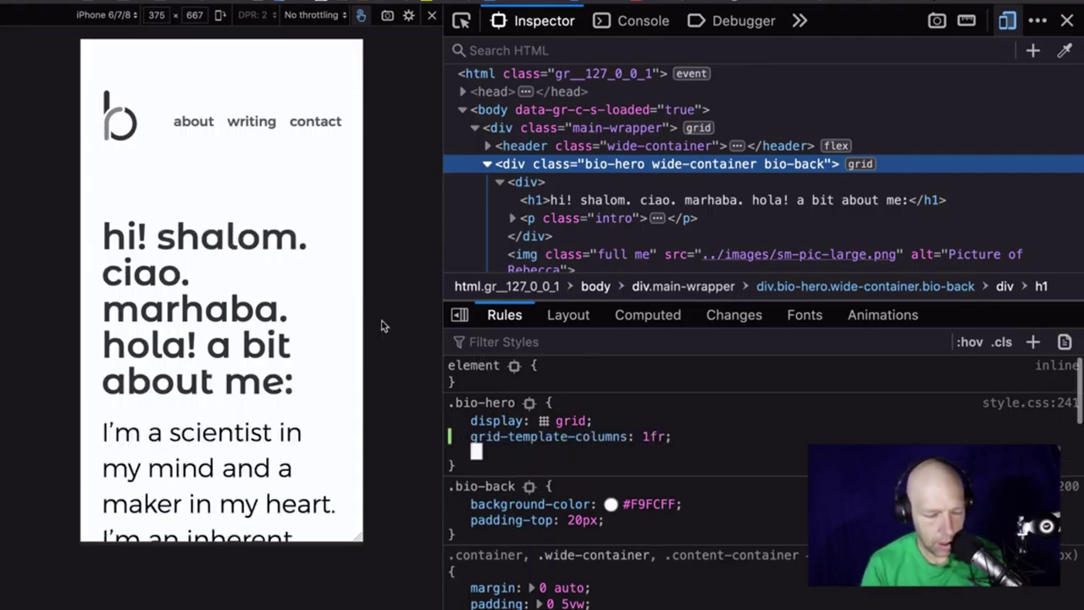
pyautogui.scroll(-10, 271, 354)
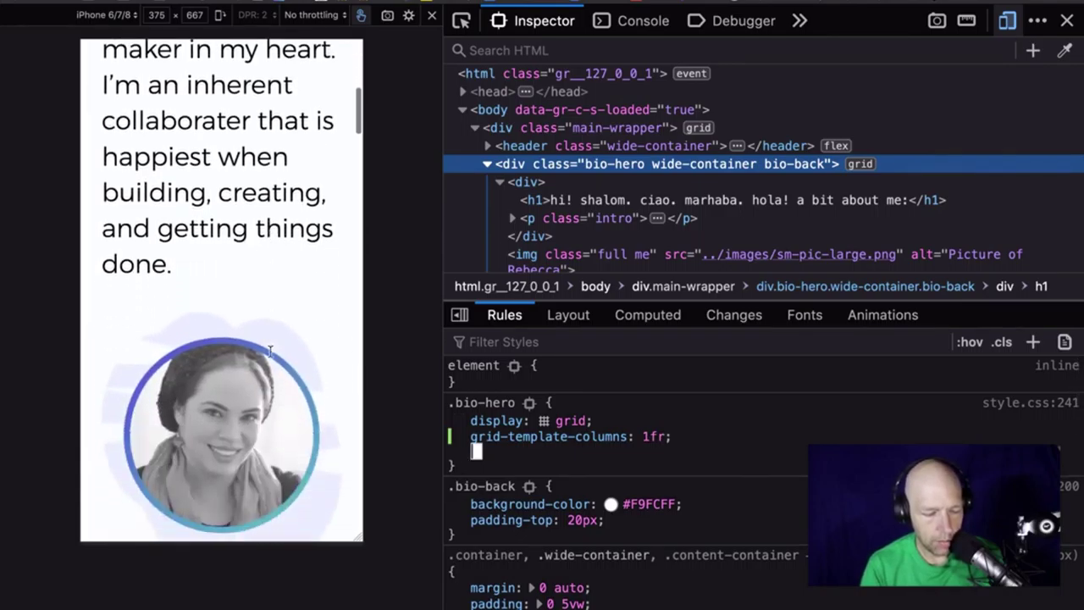
pyautogui.scroll(1, 270, 356)
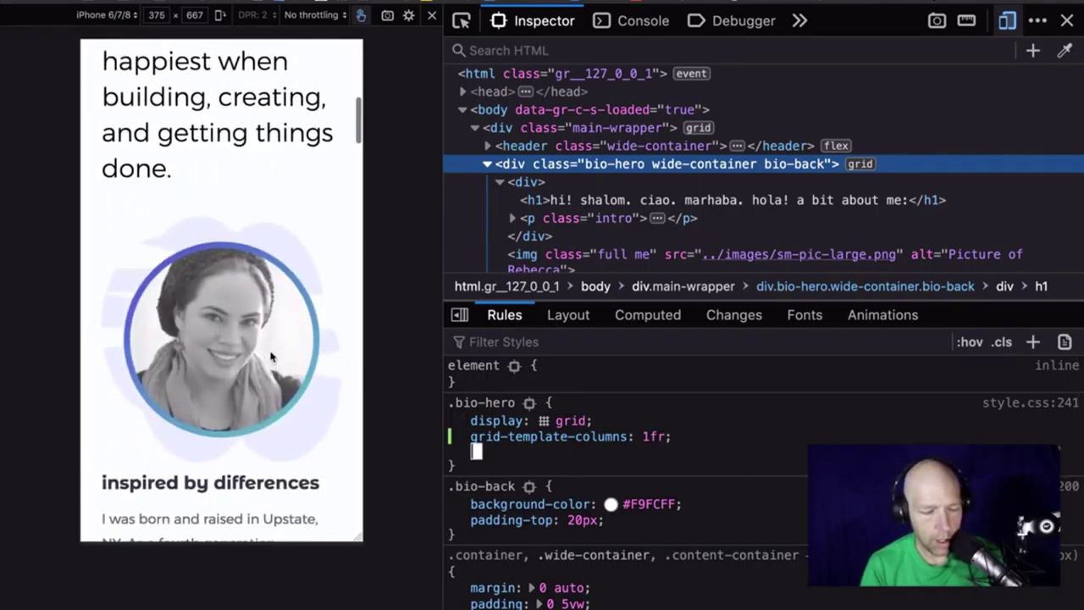
pyautogui.scroll(1, 271, 357)
pyautogui.scroll(5, 271, 355)
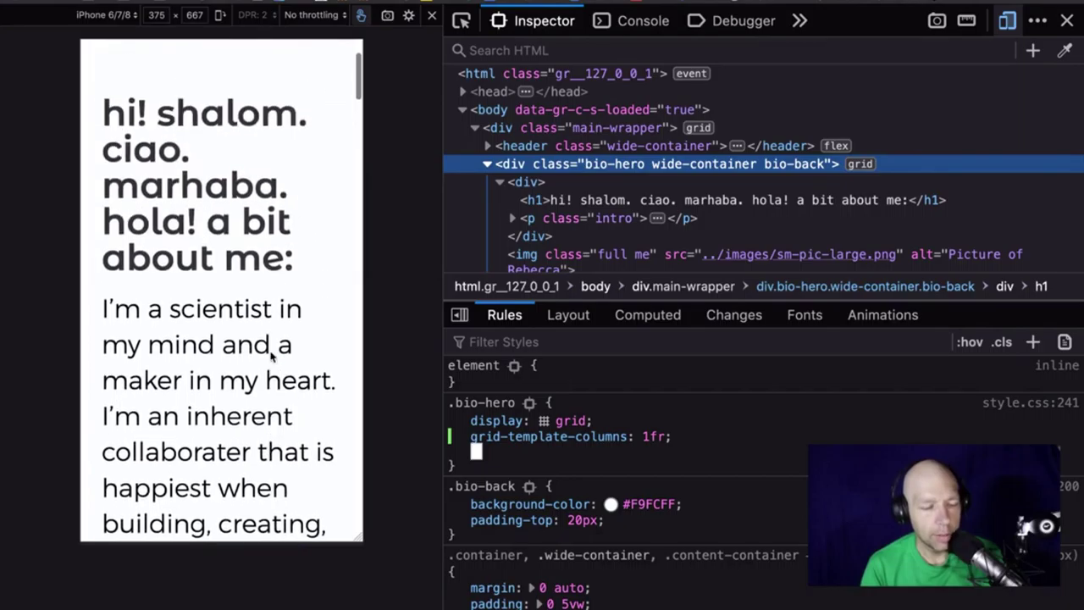
pyautogui.press('super+Tab')
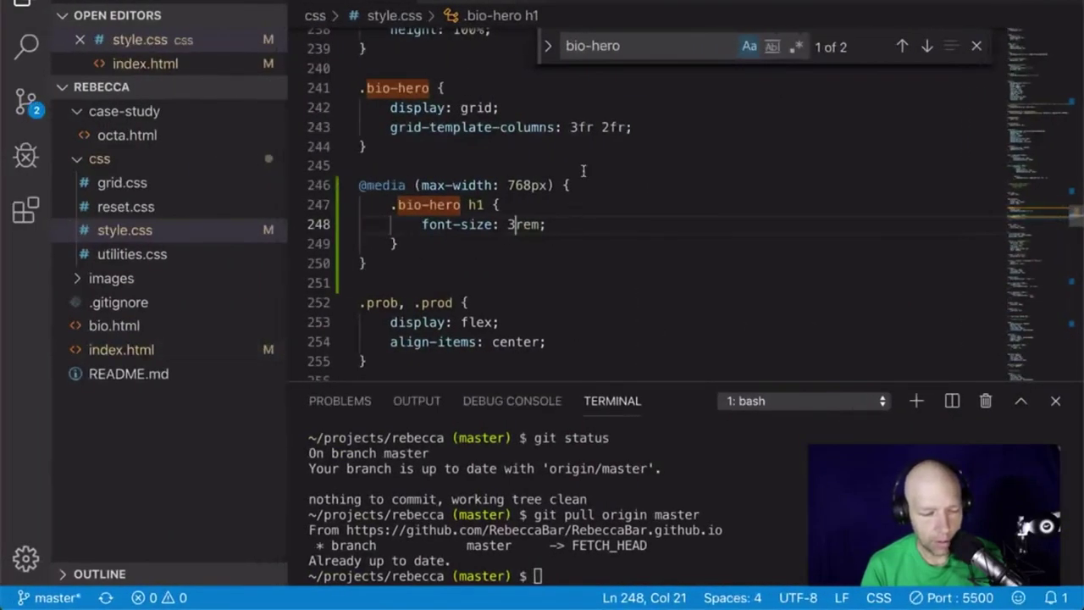
# Try pasting the .bio-hero rule into the media query, undo it, and save style.css.
pyautogui.click(602, 128)
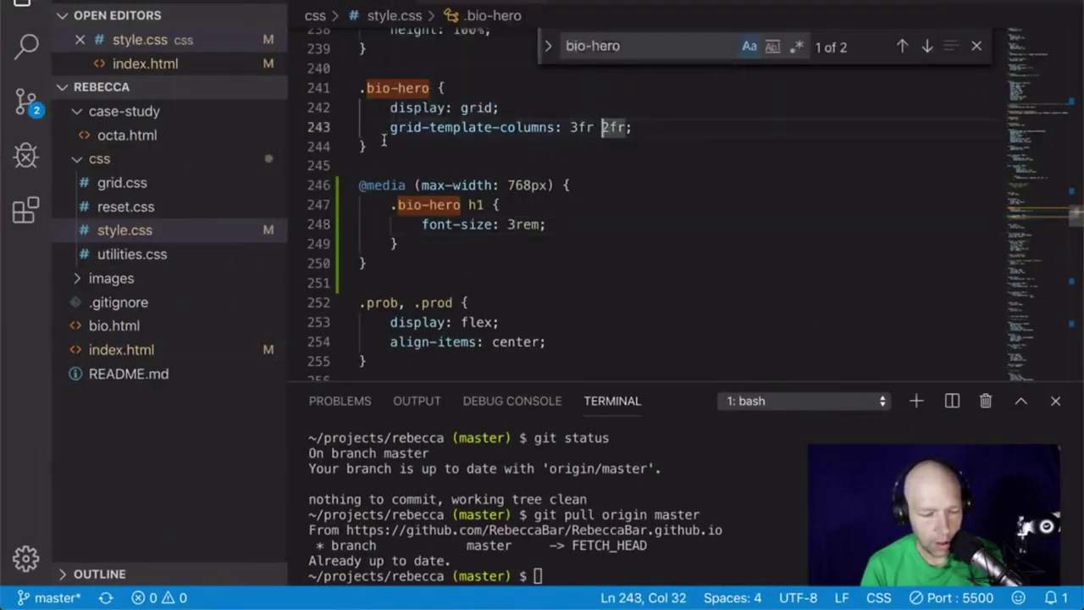
pyautogui.moveTo(373, 145); pyautogui.dragTo(349, 88)
pyautogui.hotkey('ctrl', 'c')
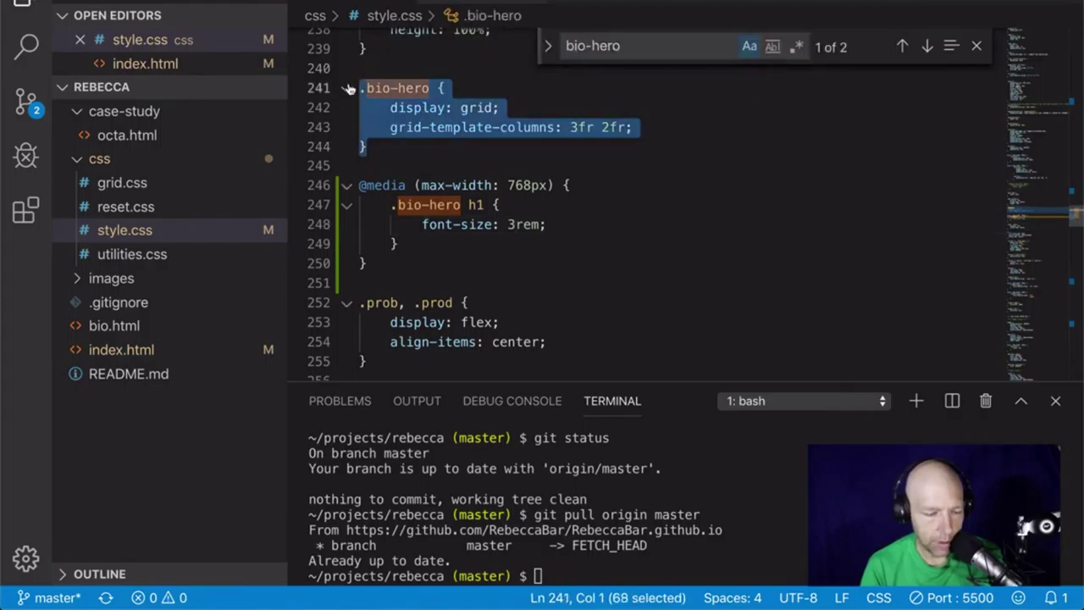
pyautogui.click(447, 239)
pyautogui.press('Return')
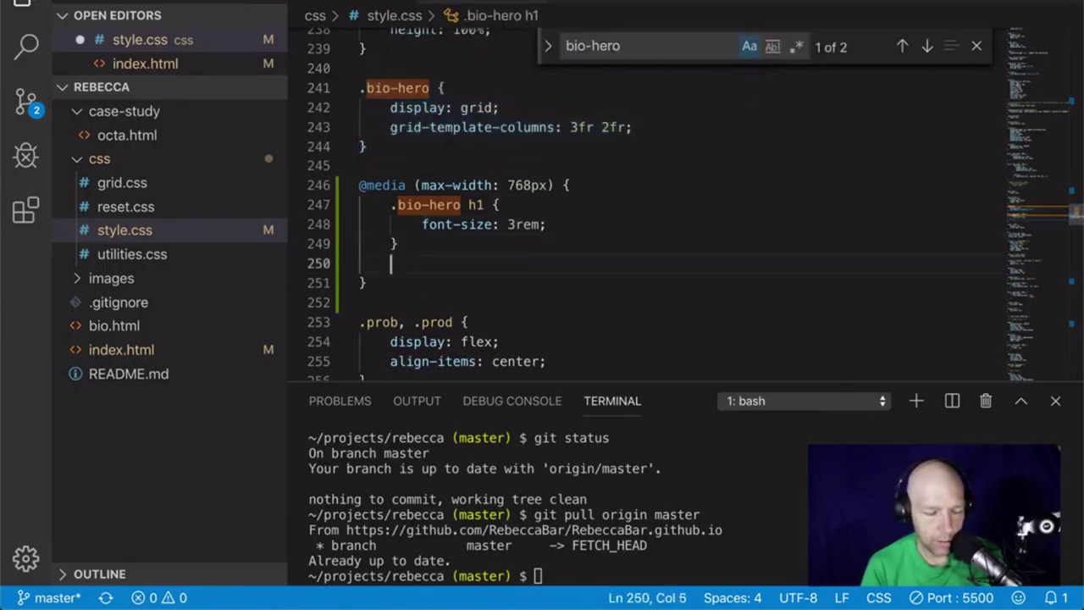
pyautogui.hotkey('ctrl', 'v')
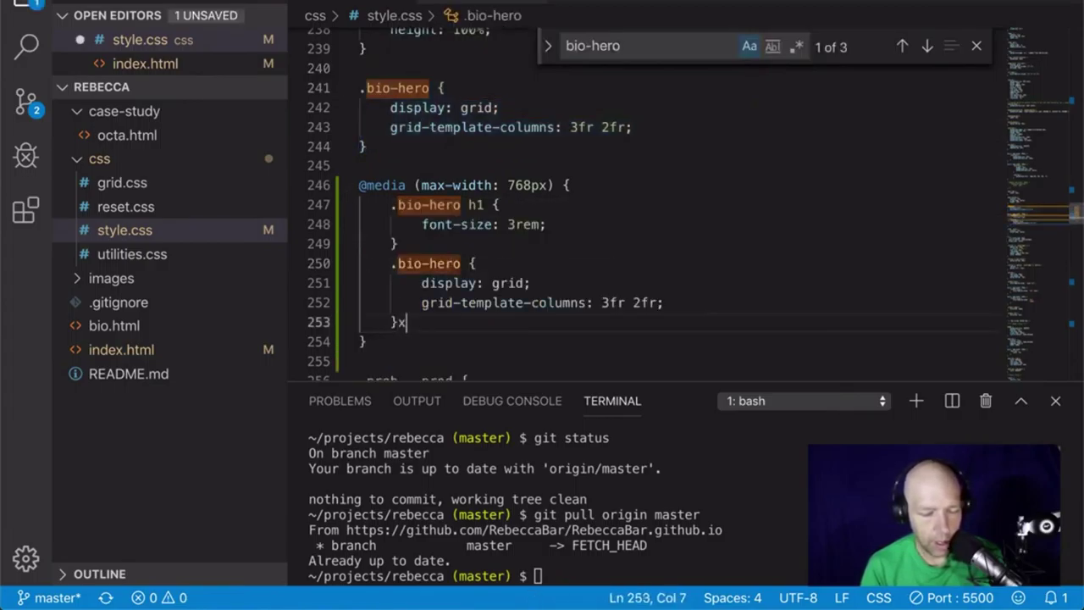
pyautogui.hotkey('ctrl', 'z')
pyautogui.hotkey('ctrl', 'z')
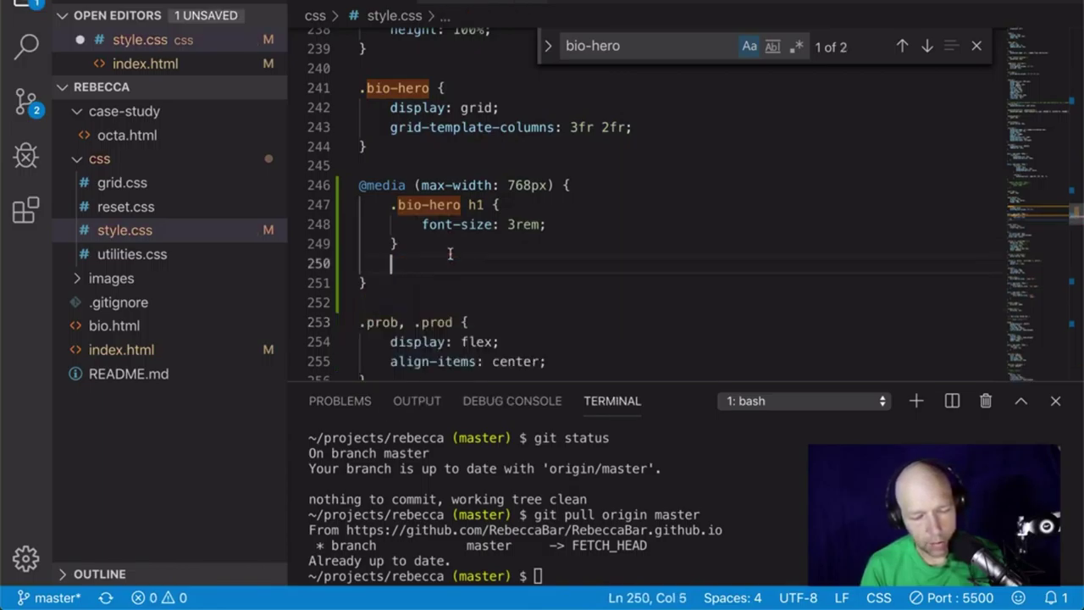
pyautogui.press('BackSpace')
pyautogui.press('BackSpace')
pyautogui.hotkey('ctrl', 's')
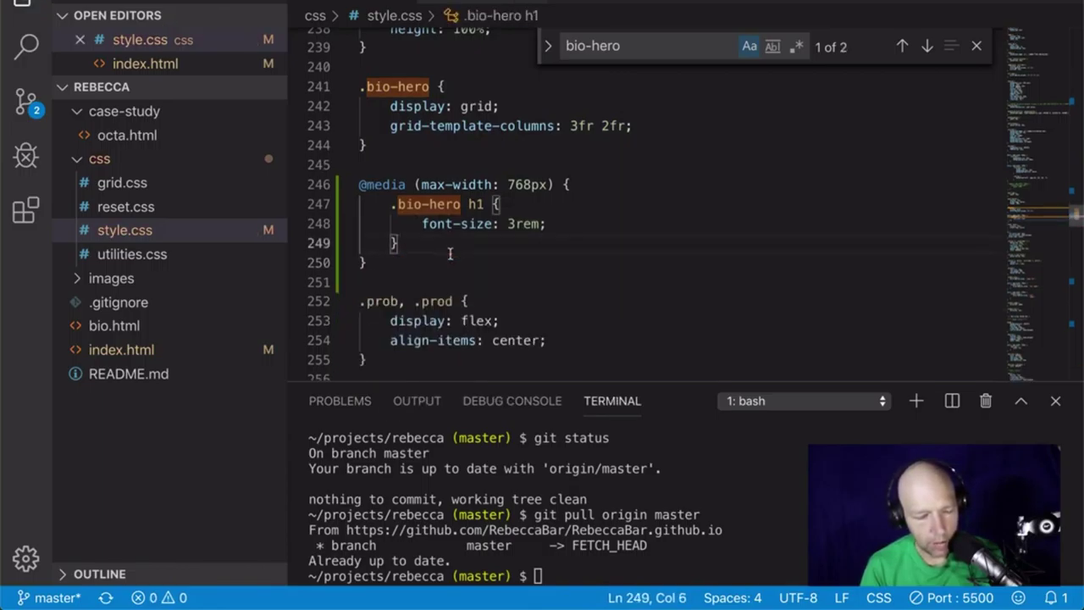
# Duplicate the 768px media query block directly below the original.
pyautogui.scroll(-3, 450, 253)
pyautogui.scroll(2, 450, 253)
pyautogui.moveTo(396, 202); pyautogui.dragTo(339, 115)
pyautogui.hotkey('ctrl', 'c')
pyautogui.press('Right')
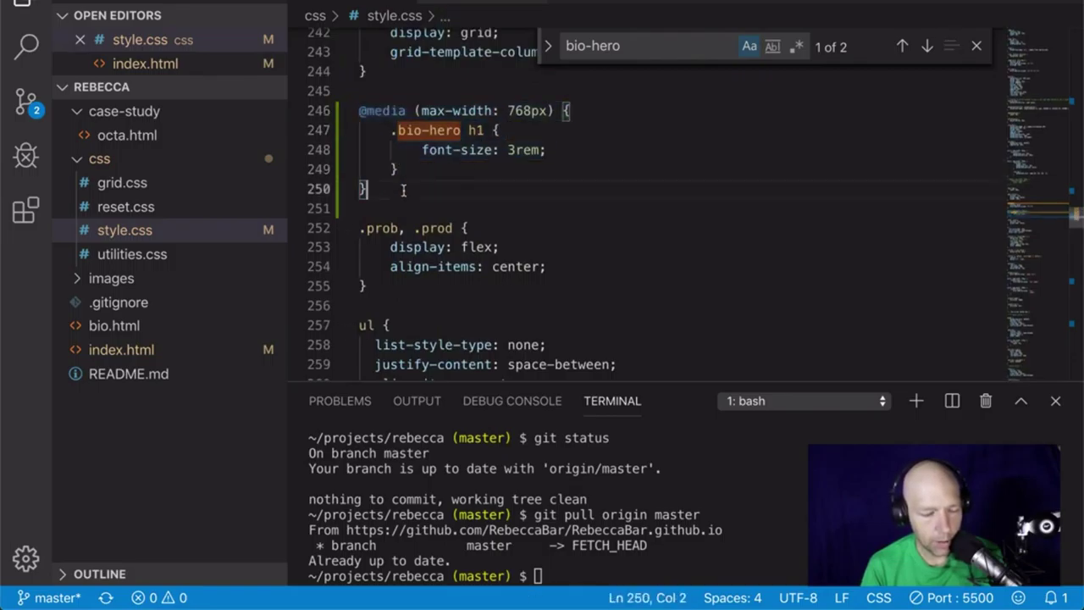
pyautogui.press('Return')
pyautogui.press('Return')
pyautogui.hotkey('ctrl', 'v')
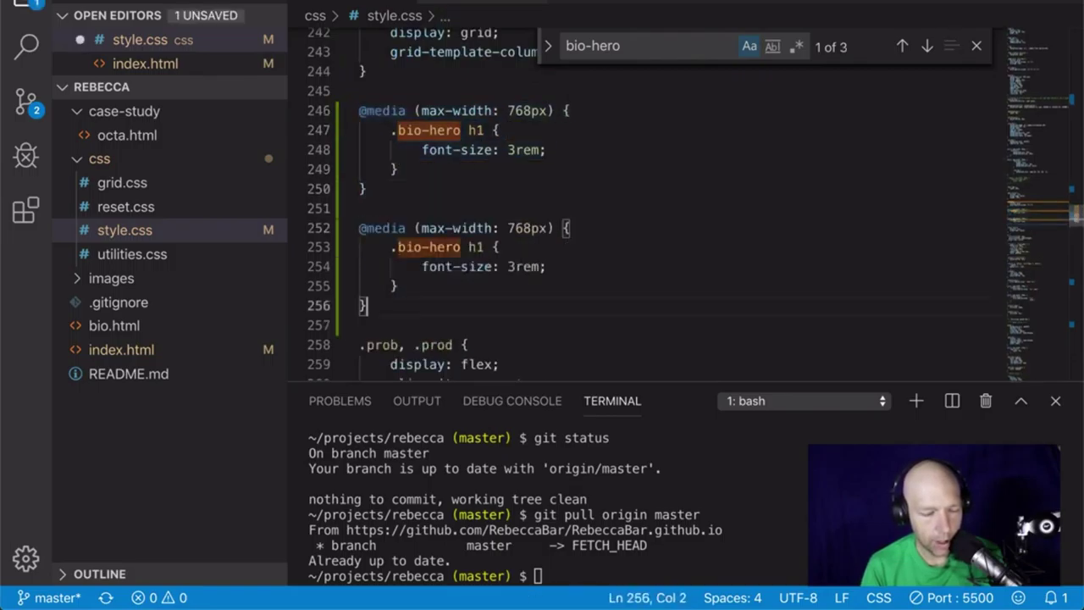
# Change the copied block's max-width breakpoint from 768 to 530 and save.
pyautogui.doubleClick(531, 229)
pyautogui.moveTo(531, 229); pyautogui.dragTo(507, 229)
pyautogui.press('BackSpace')
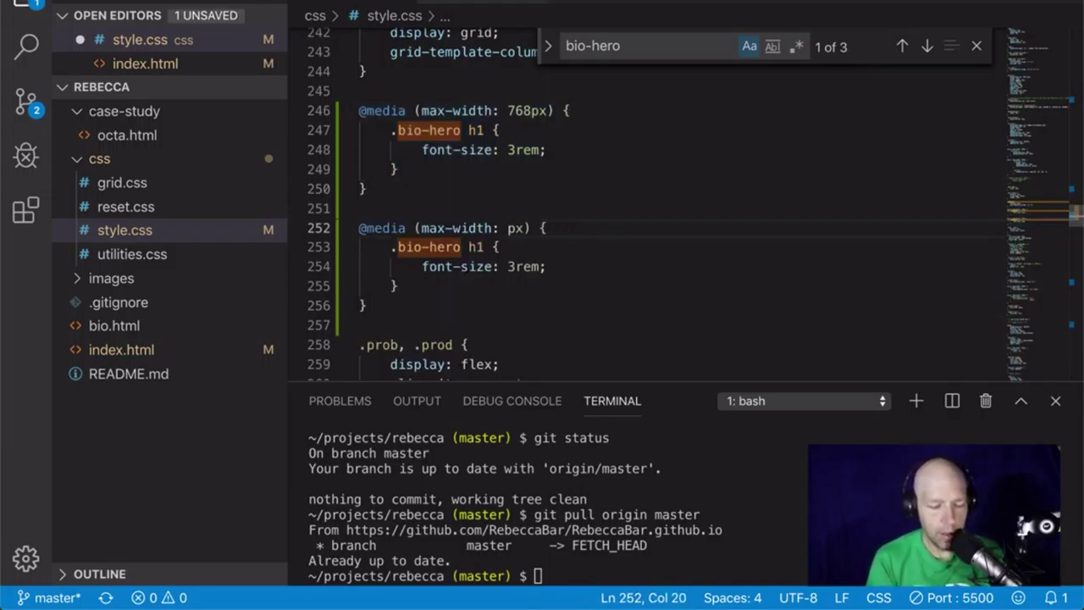
pyautogui.write('530')
pyautogui.hotkey('ctrl', 's')
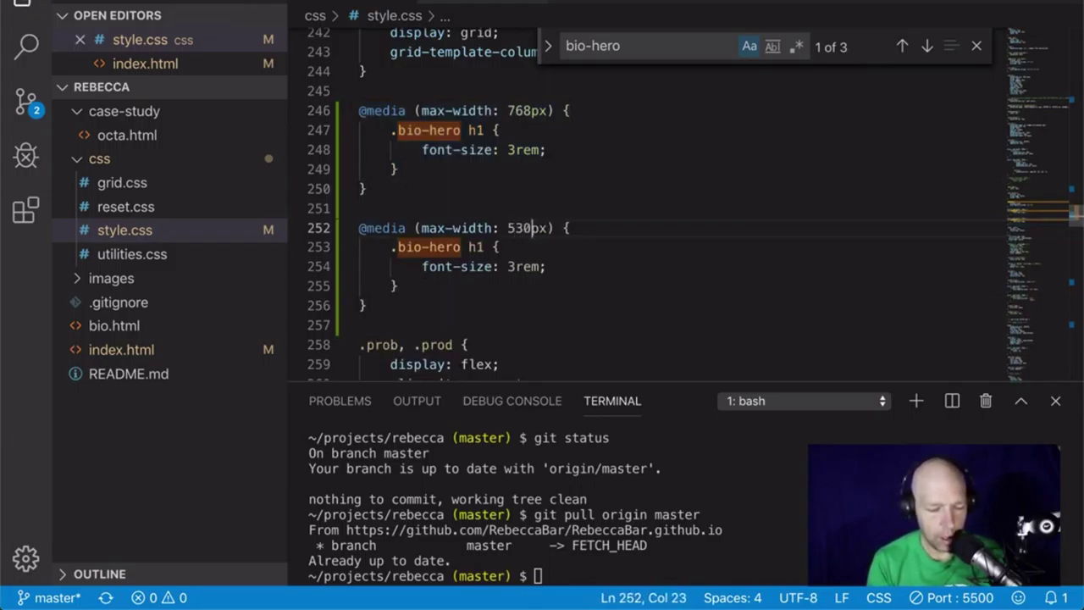
pyautogui.hotkey('ctrl', 'Right')
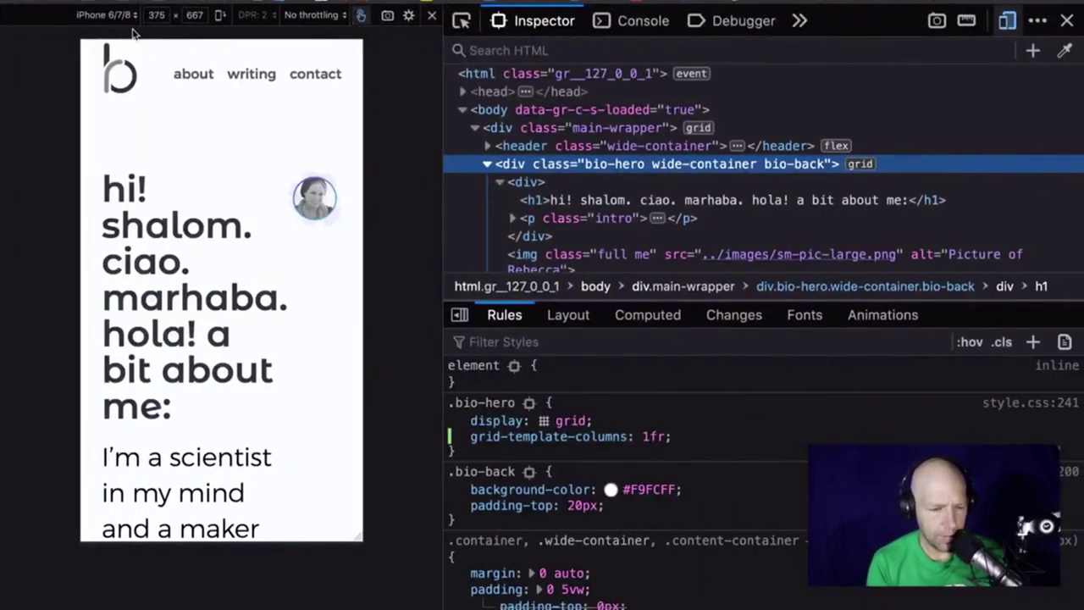
# Preview the bio page at iPad size with a widened viewport.
pyautogui.click(109, 15)
pyautogui.click(129, 46)
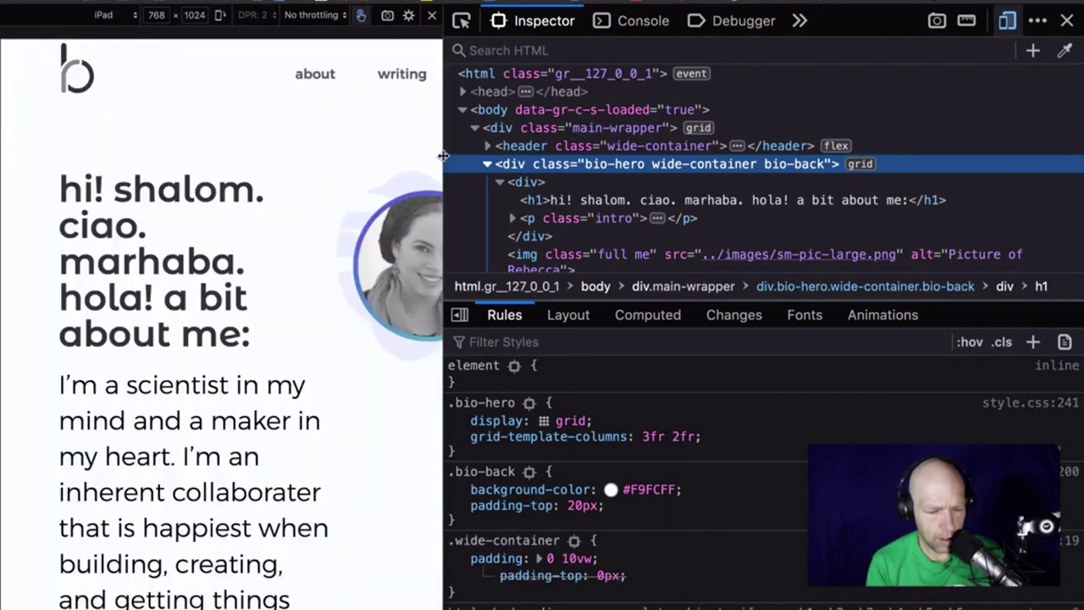
pyautogui.moveTo(442, 155); pyautogui.dragTo(632, 157)
pyautogui.scroll(-5, 465, 338)
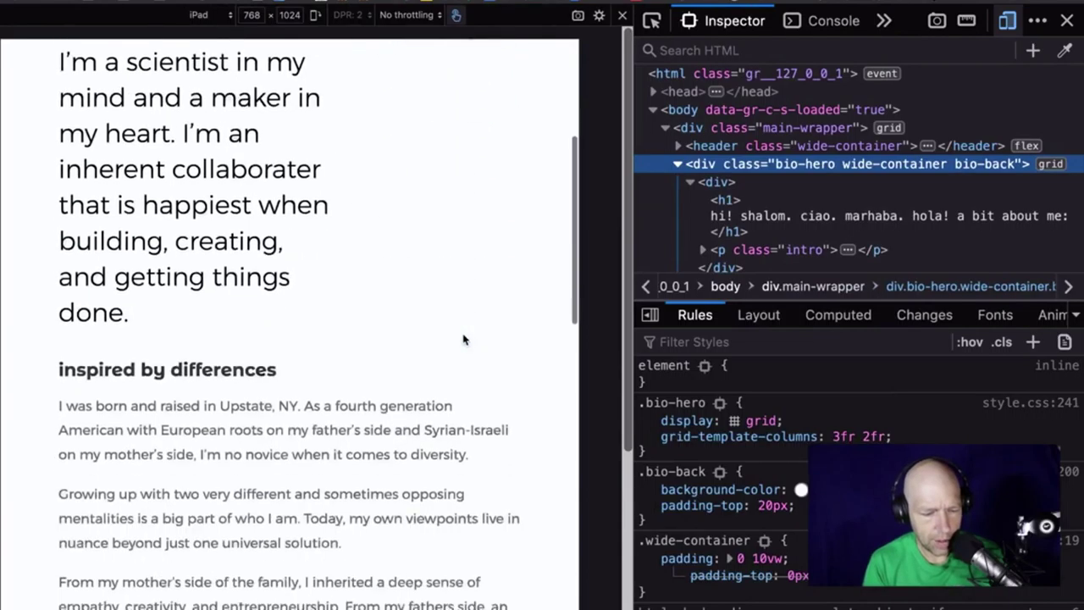
pyautogui.scroll(6, 467, 341)
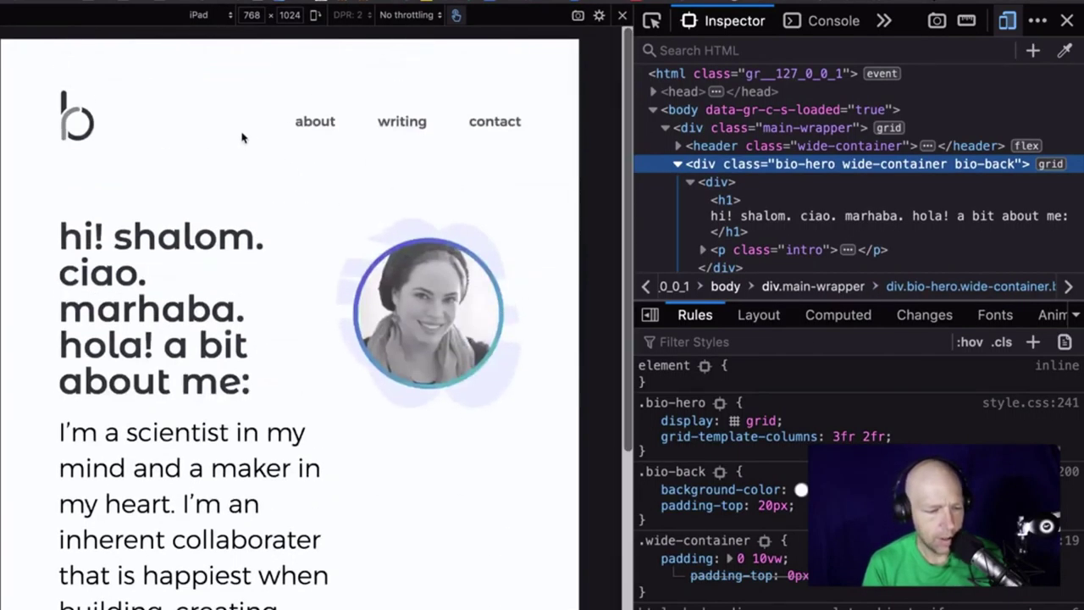
# Switch the preview back to iPhone 6/7/8 size.
pyautogui.click(207, 14)
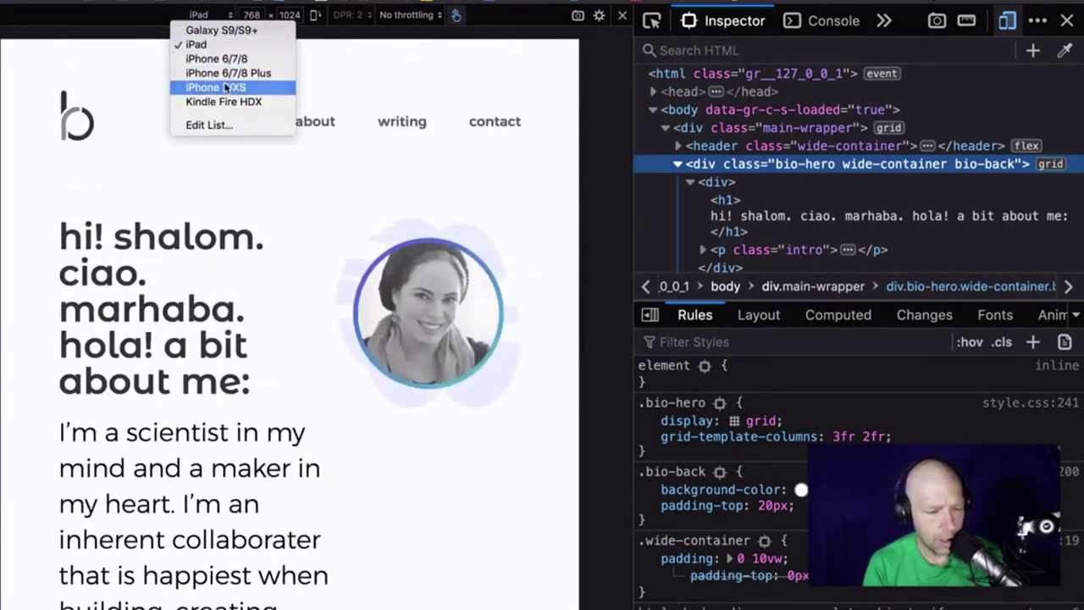
pyautogui.click(225, 58)
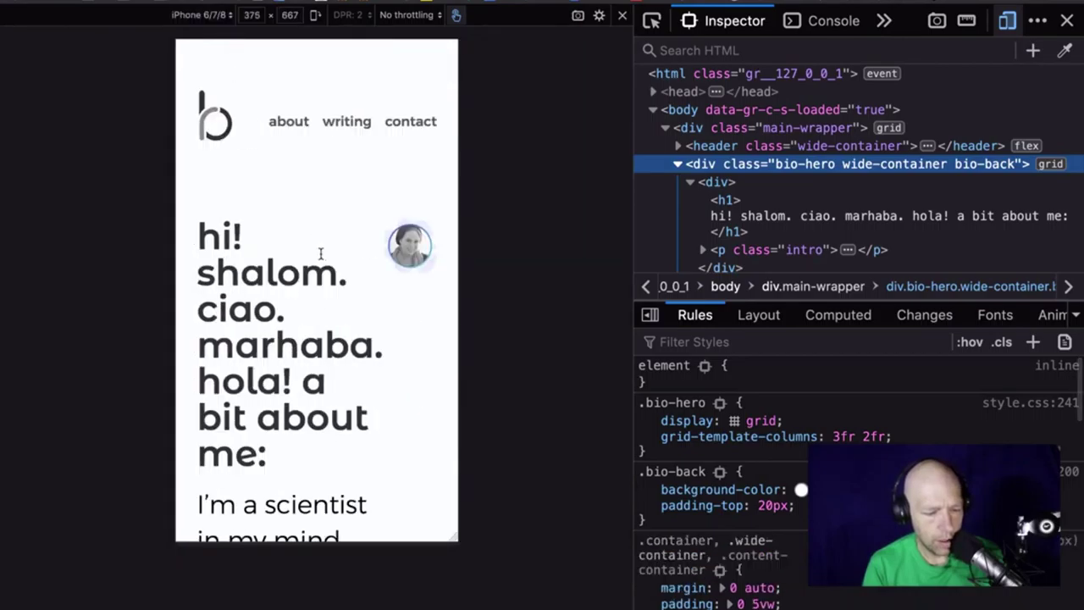
pyautogui.scroll(-5, 320, 254)
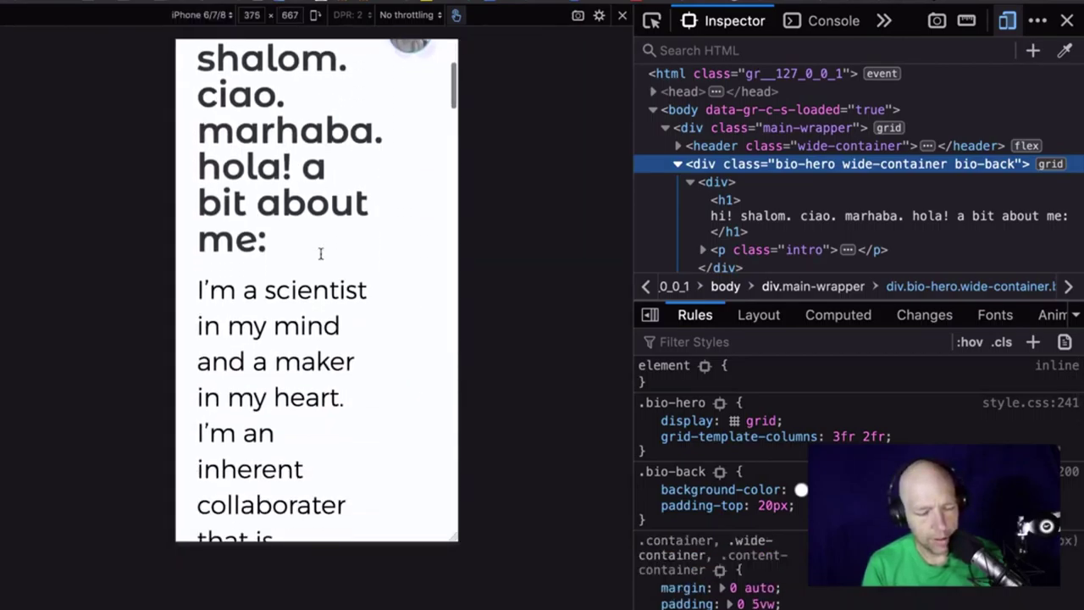
pyautogui.hotkey('ctrl', 'Left')
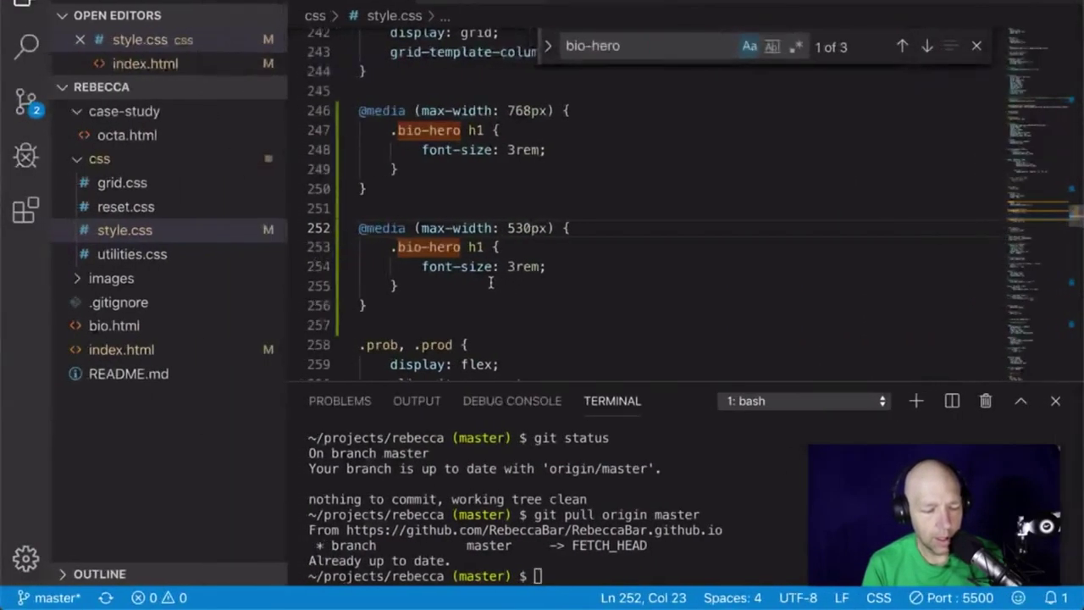
# Remove h1 from the 530px selector and replace its font-size with the grid-template-columns line.
pyautogui.doubleClick(487, 248)
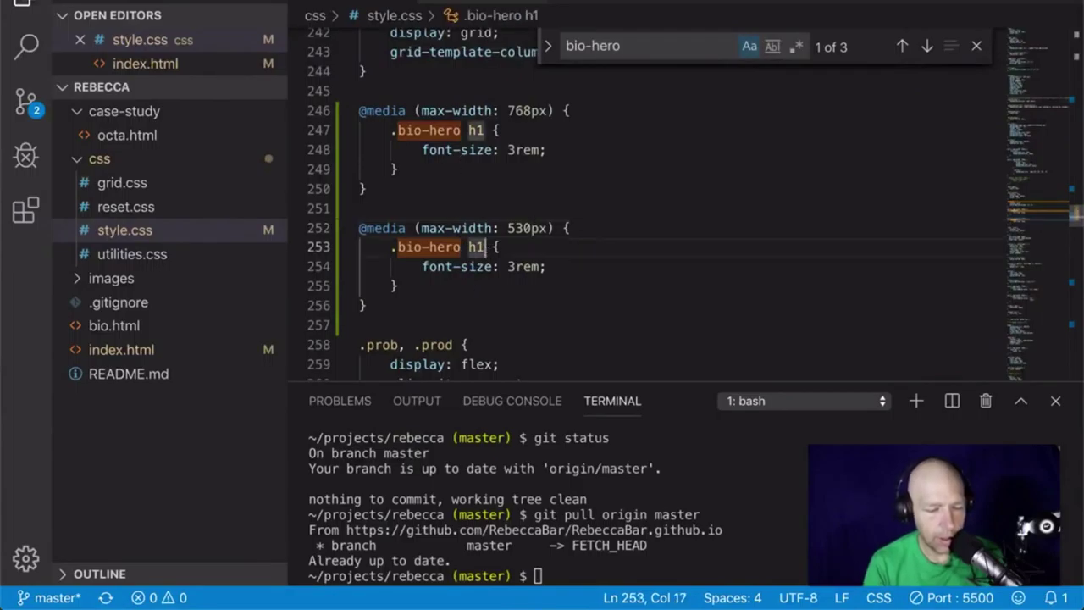
pyautogui.press('BackSpace')
pyautogui.press('BackSpace')
pyautogui.scroll(2, 558, 187)
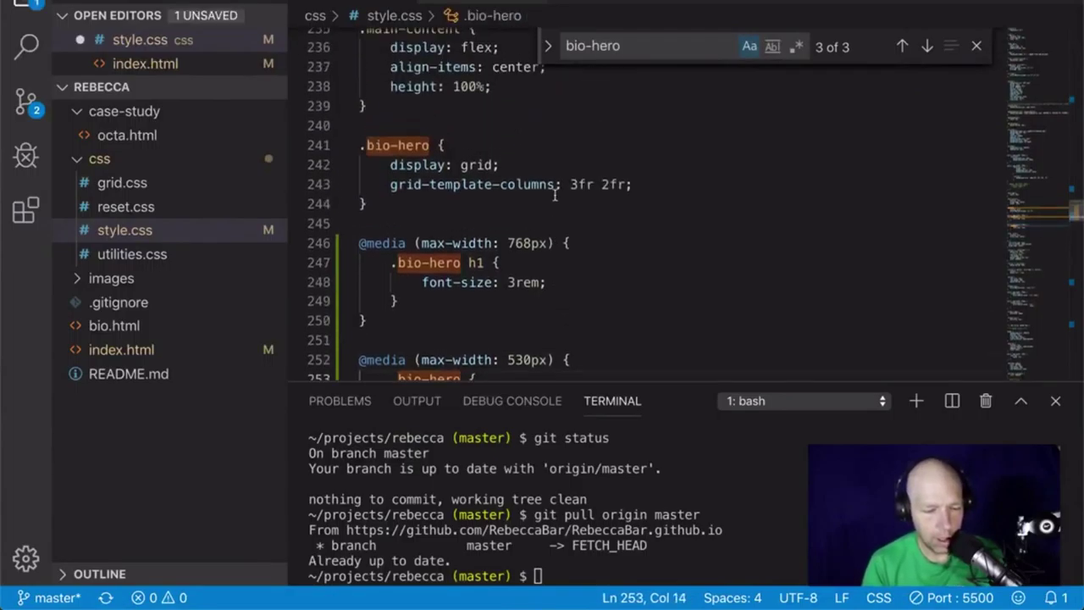
pyautogui.tripleClick(557, 186)
pyautogui.scroll(-6, 558, 230)
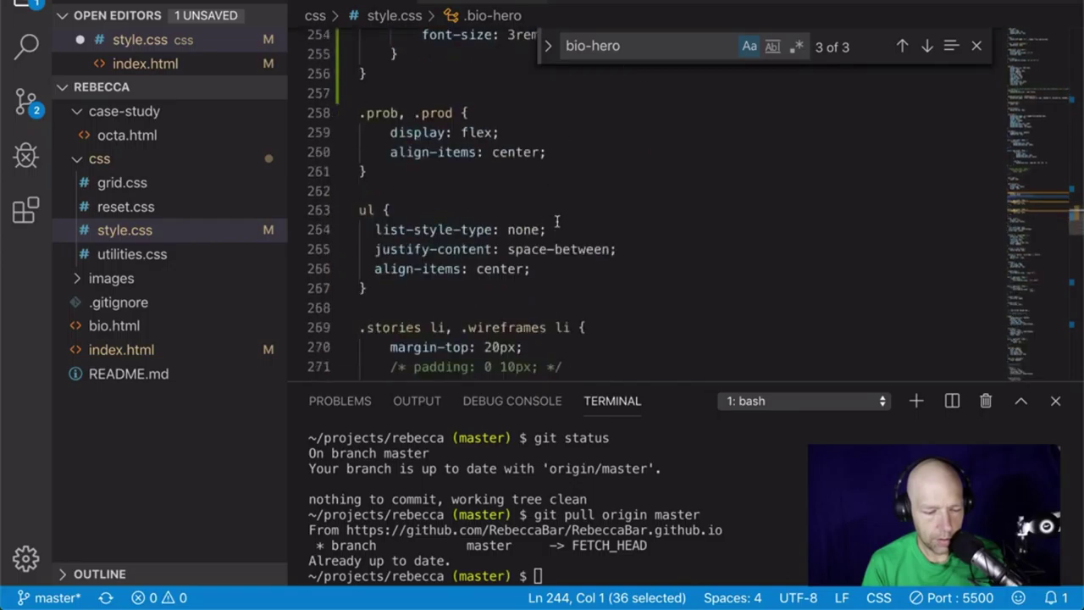
pyautogui.scroll(4, 555, 220)
pyautogui.moveTo(554, 253); pyautogui.dragTo(422, 254)
pyautogui.hotkey('ctrl', 'v')
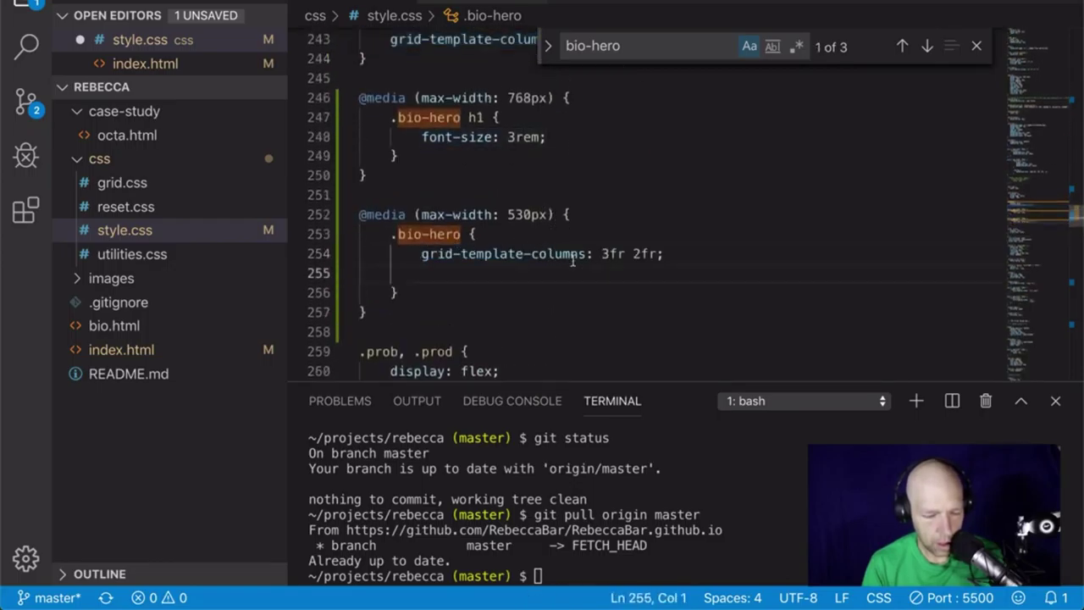
# Change the pasted column value from 3fr 2fr to 1fr.
pyautogui.click(600, 253)
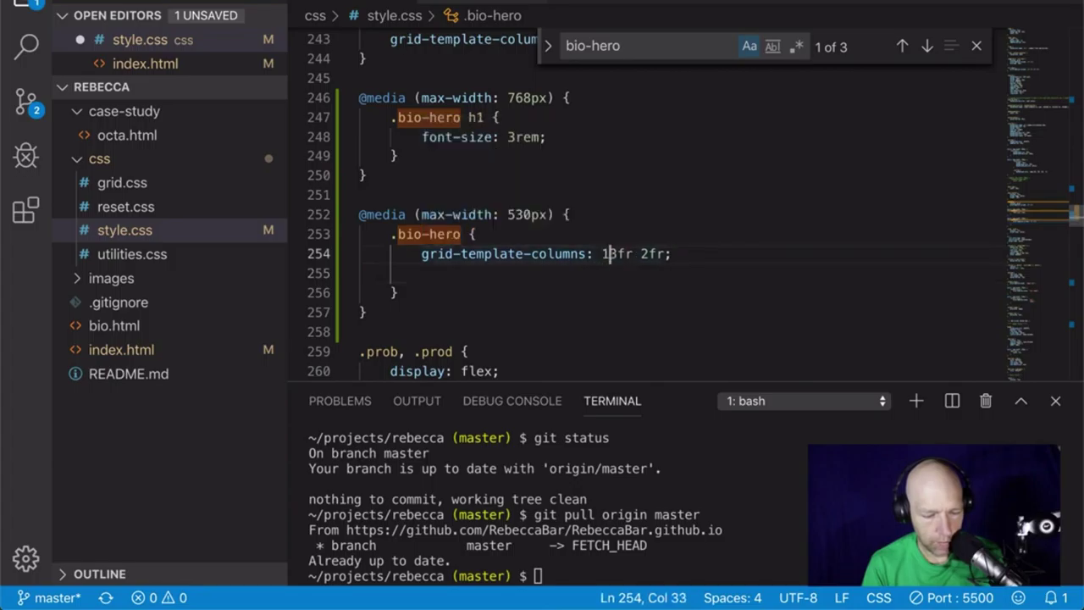
pyautogui.write('1')
pyautogui.press('Right')
pyautogui.press('Left')
pyautogui.hotkey('shift', 'Right')
pyautogui.hotkey('shift', 'Right')
pyautogui.hotkey('shift', 'Right')
pyautogui.hotkey('shift', 'Right')
pyautogui.hotkey('shift', 'Right')
pyautogui.hotkey('shift', 'Right')
pyautogui.hotkey('shift', 'Right')
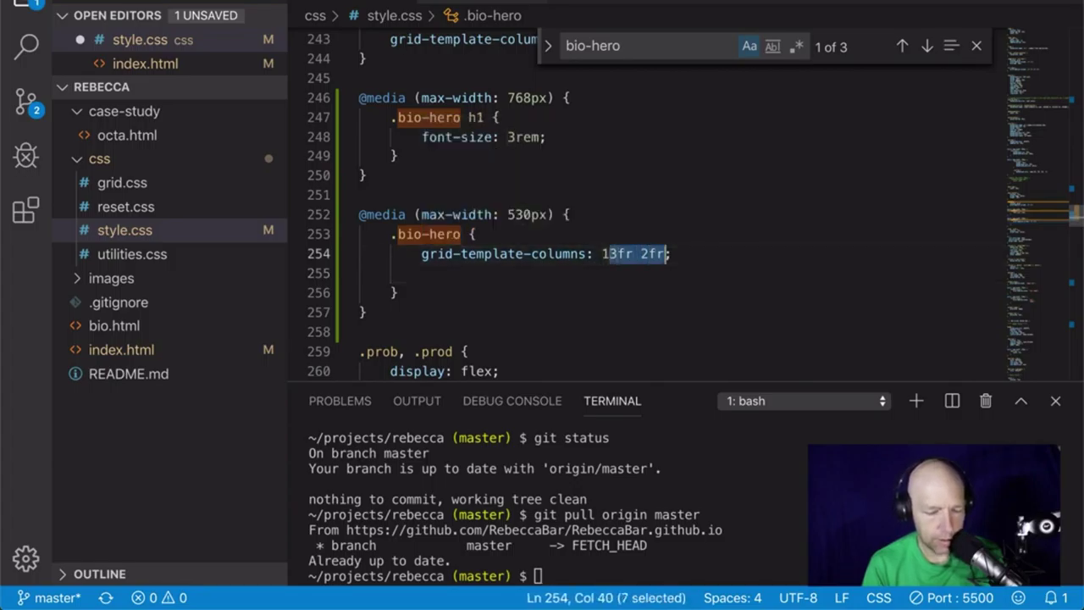
pyautogui.press('BackSpace')
pyautogui.write('f')
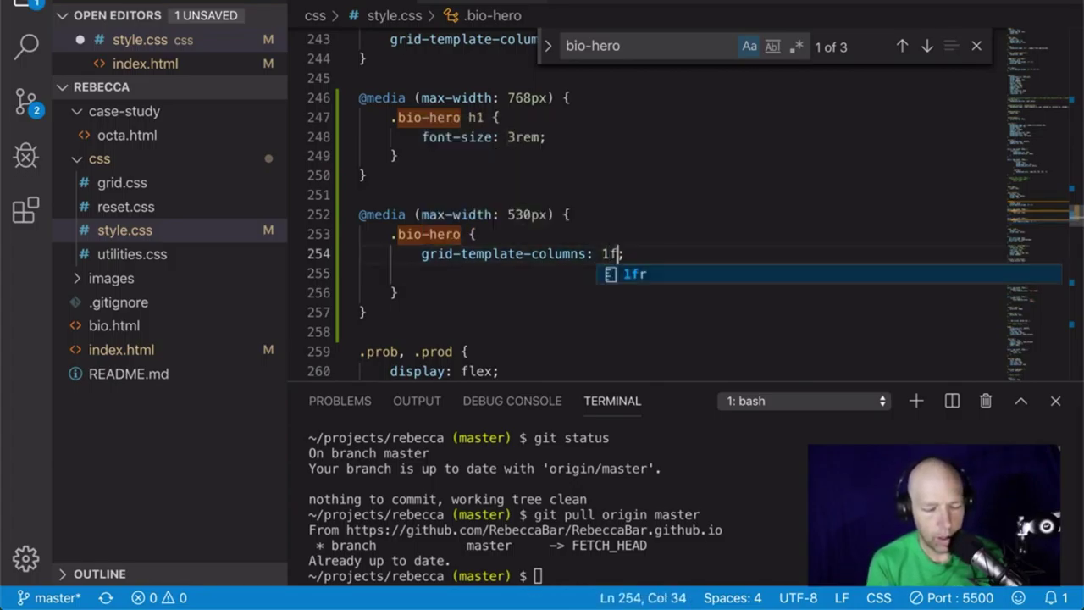
pyautogui.write('r')
pyautogui.press('Right')
pyautogui.press('Delete')
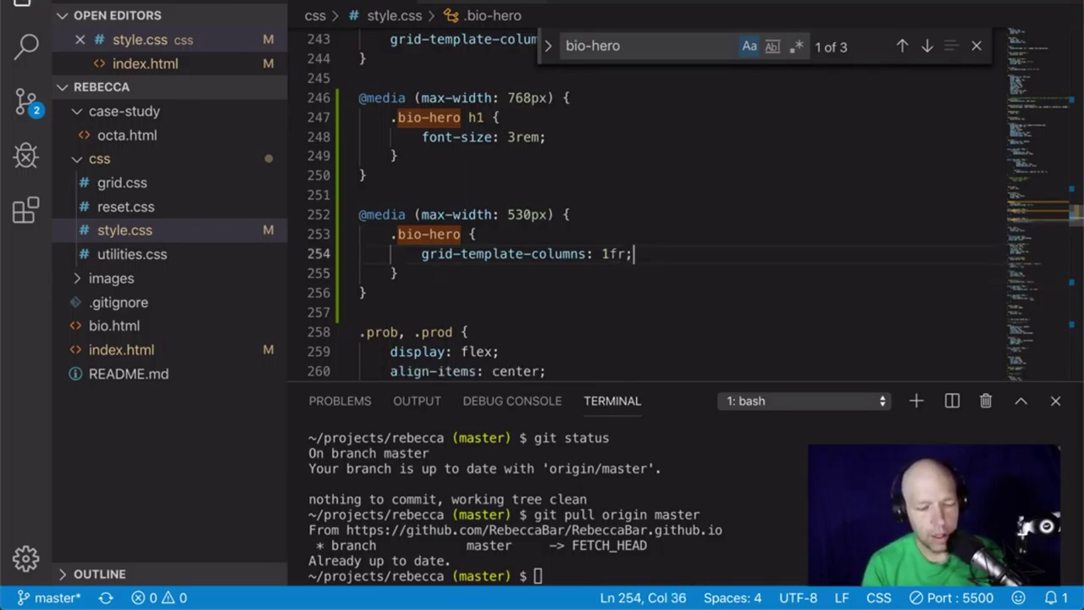
pyautogui.hotkey('ctrl', 'Right')
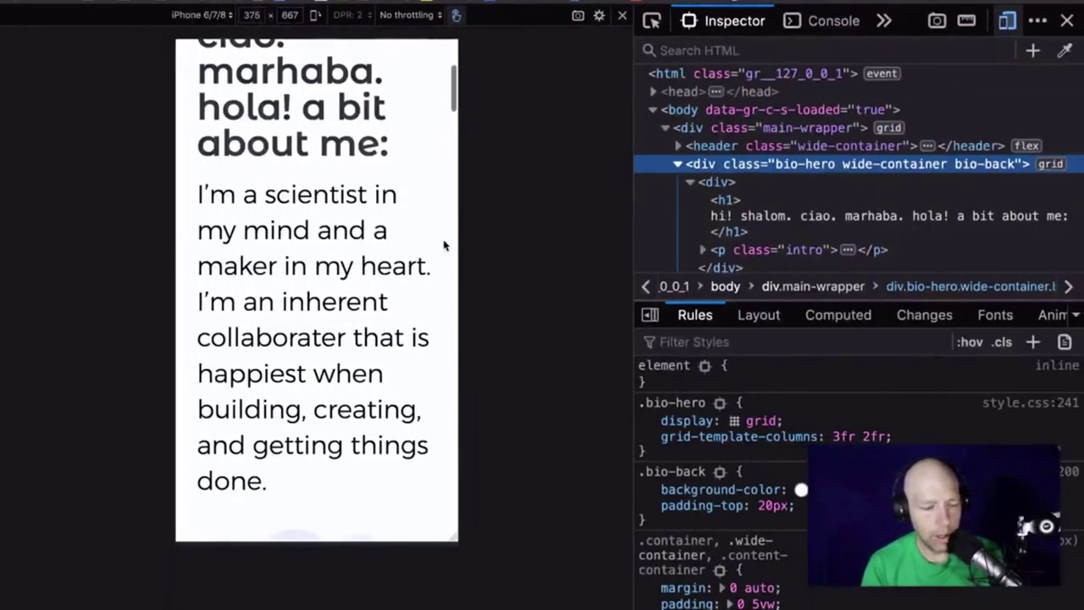
# Inspect the portrait image's .full rule, starting and then discarding a new property.
pyautogui.scroll(5, 443, 242)
pyautogui.scroll(-10, 443, 245)
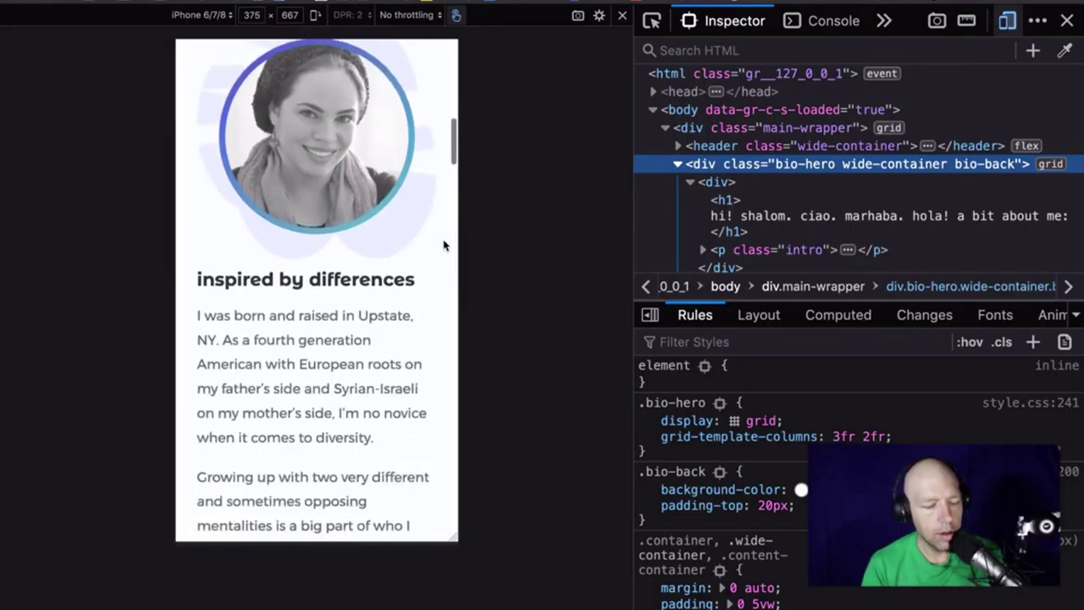
pyautogui.scroll(3, 443, 245)
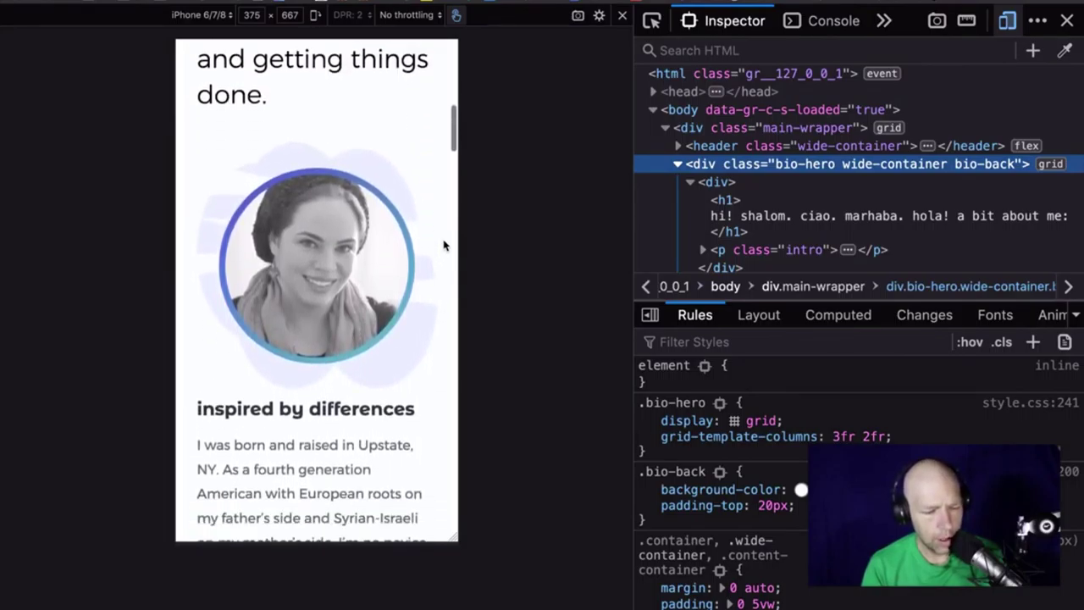
pyautogui.scroll(-2, 788, 212)
pyautogui.click(785, 205)
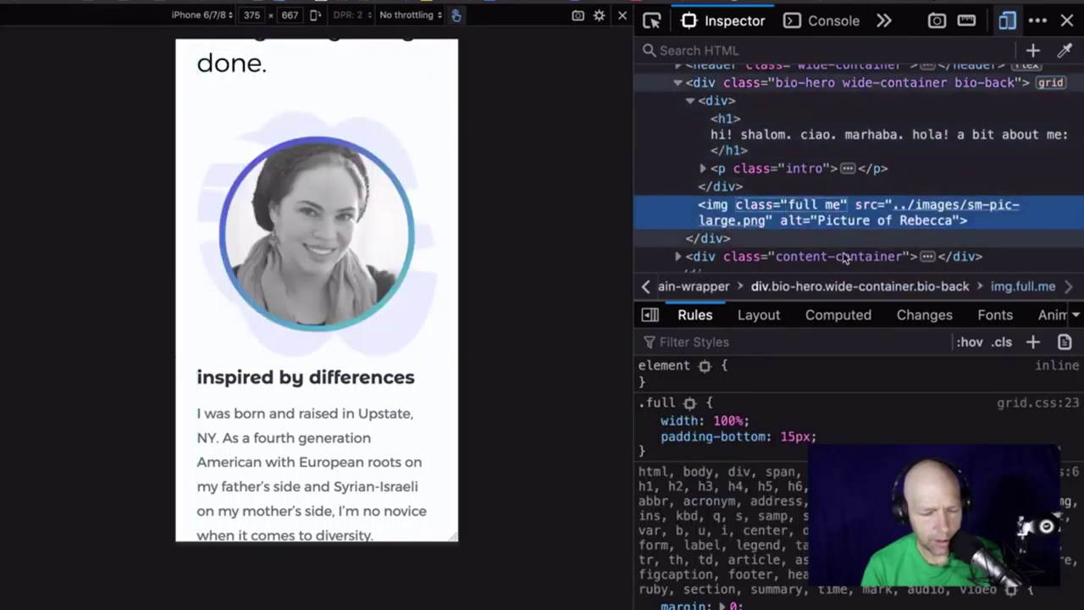
pyautogui.click(796, 449)
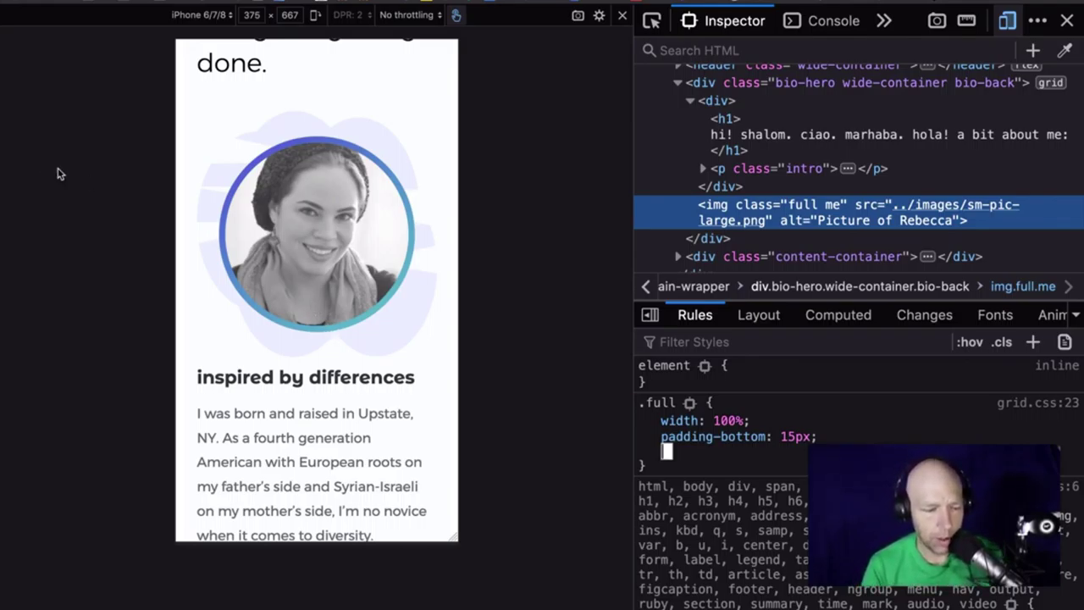
pyautogui.scroll(-15, 352, 276)
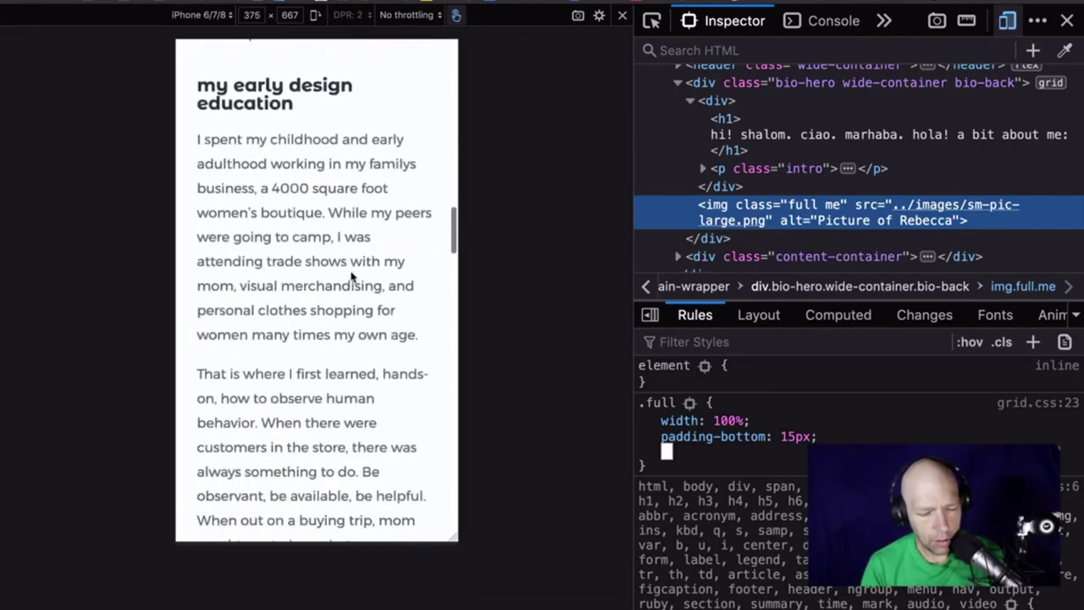
pyautogui.click(286, 95)
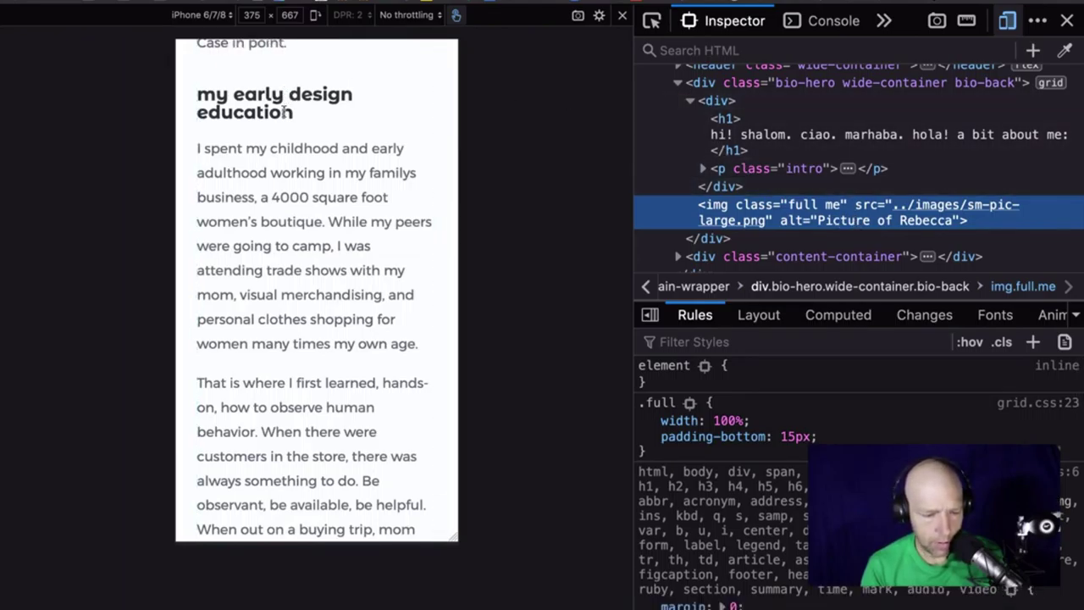
pyautogui.rightClick(269, 97)
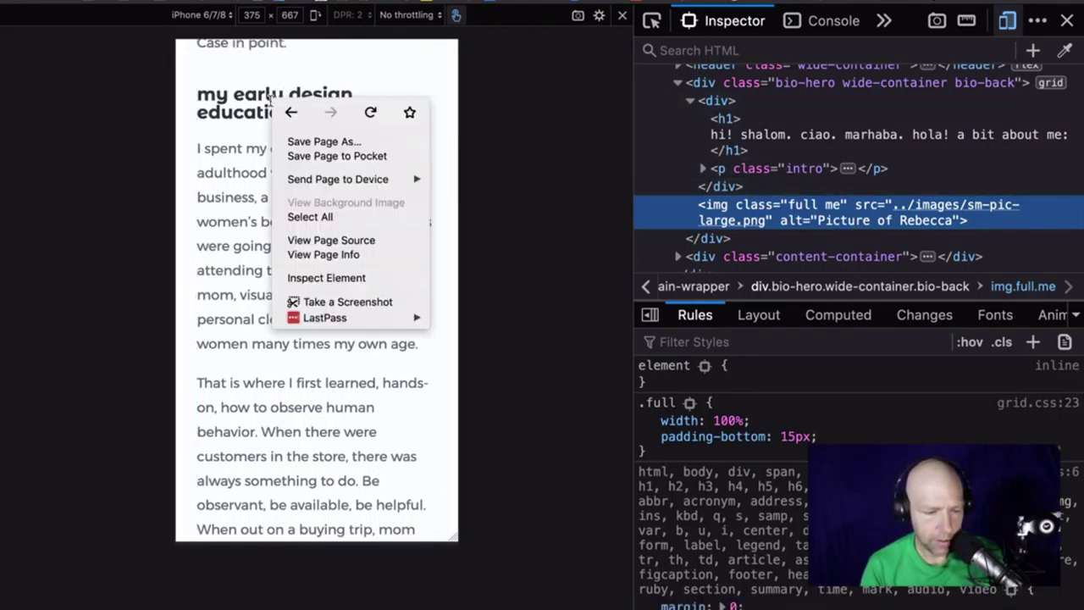
# Inspect the 'my early design education' heading and give it an inline line-height of 1.8.
pyautogui.click(328, 279)
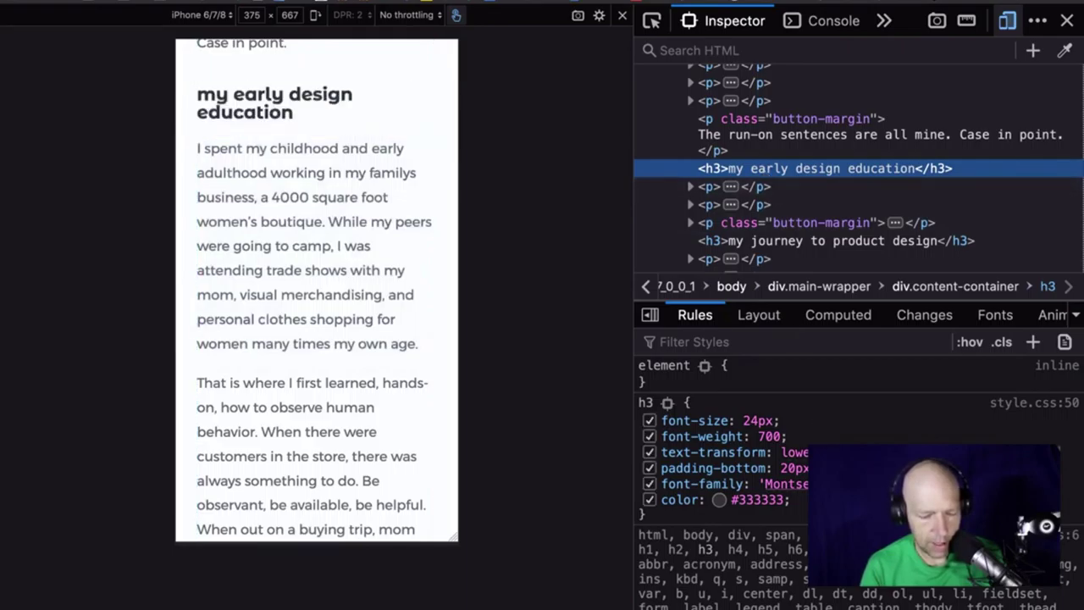
pyautogui.click(790, 375)
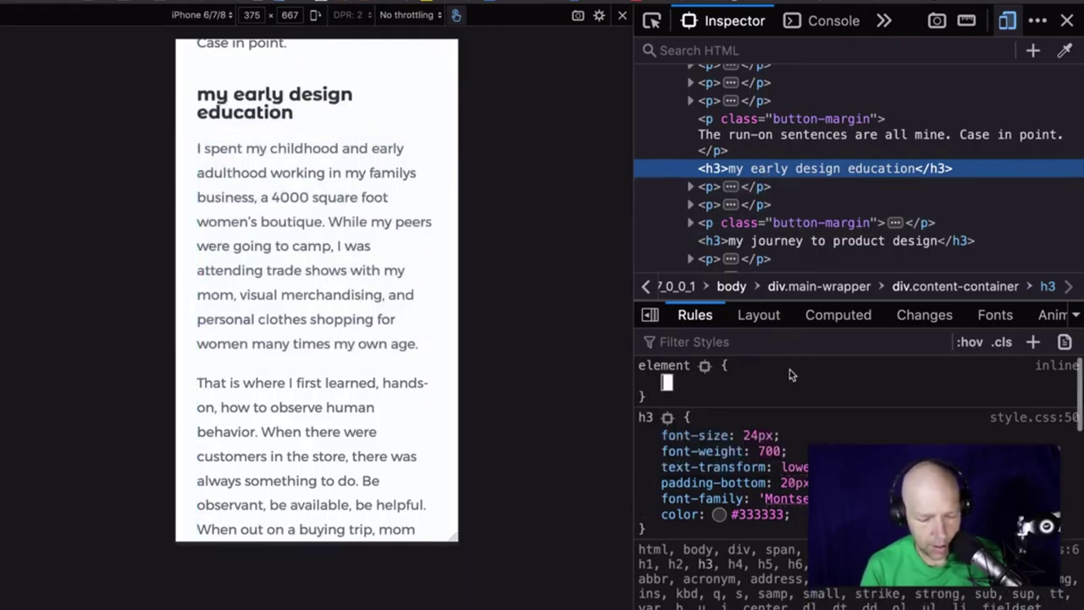
pyautogui.write('line')
pyautogui.press('Down')
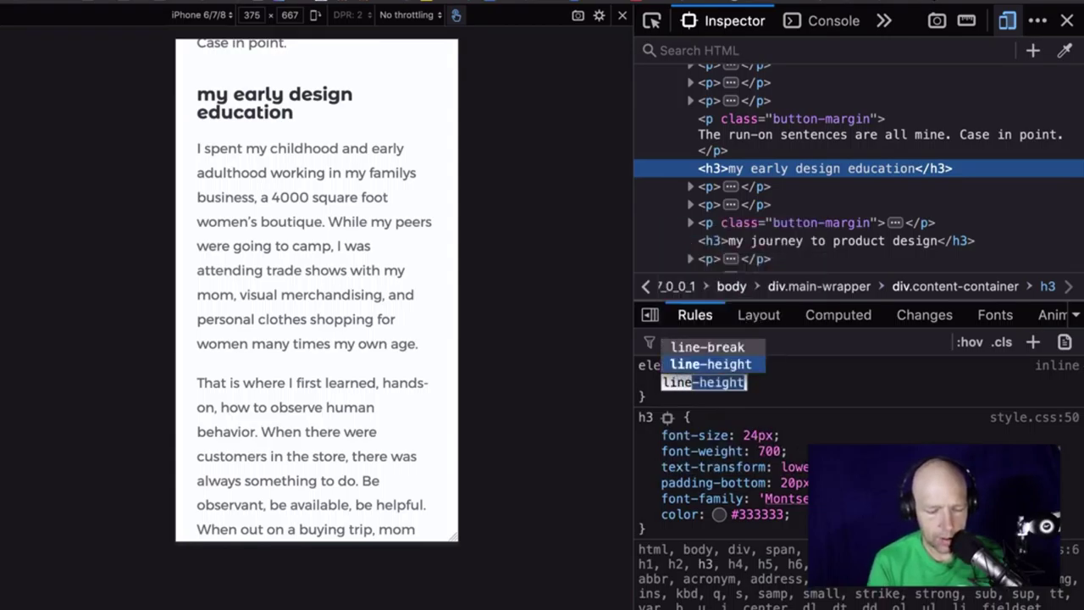
pyautogui.press('Return')
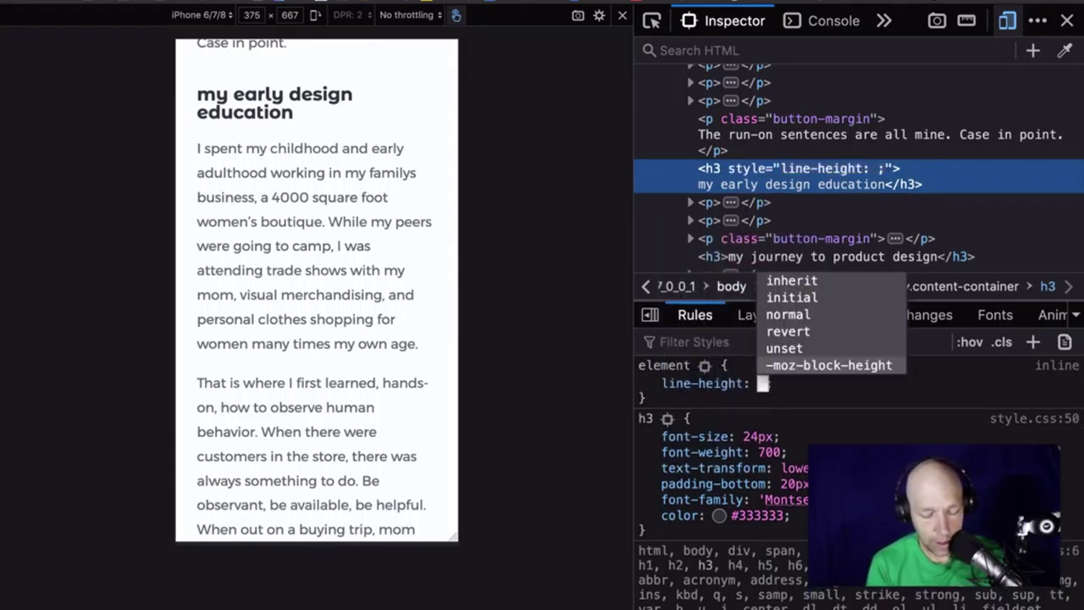
pyautogui.write('1.8')
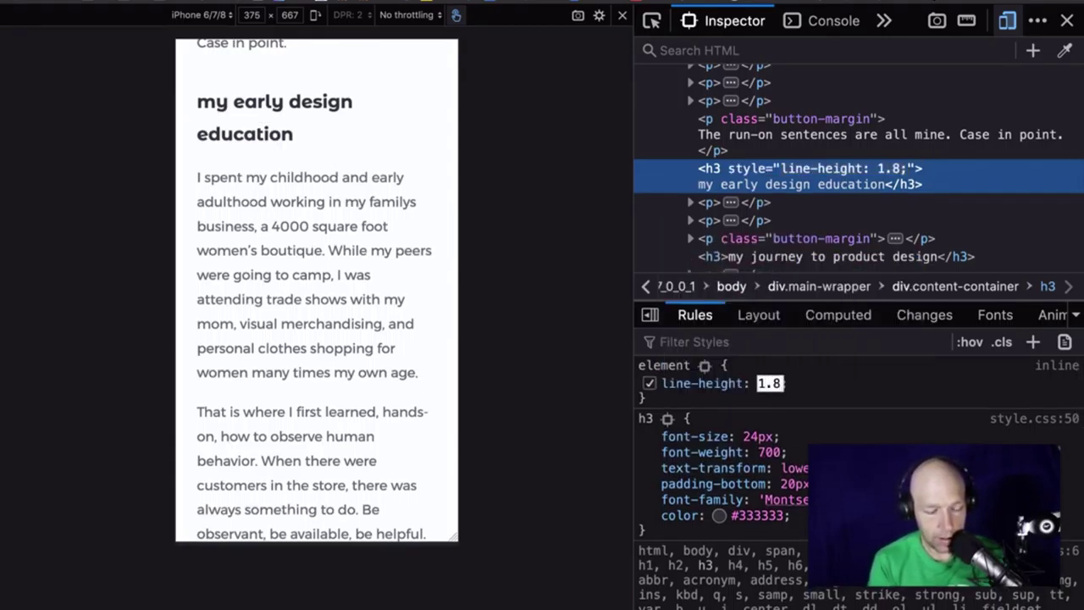
# Adjust the heading's line-height with arrow keys, settling on 1.2.
pyautogui.press('Down')
pyautogui.press('Up')
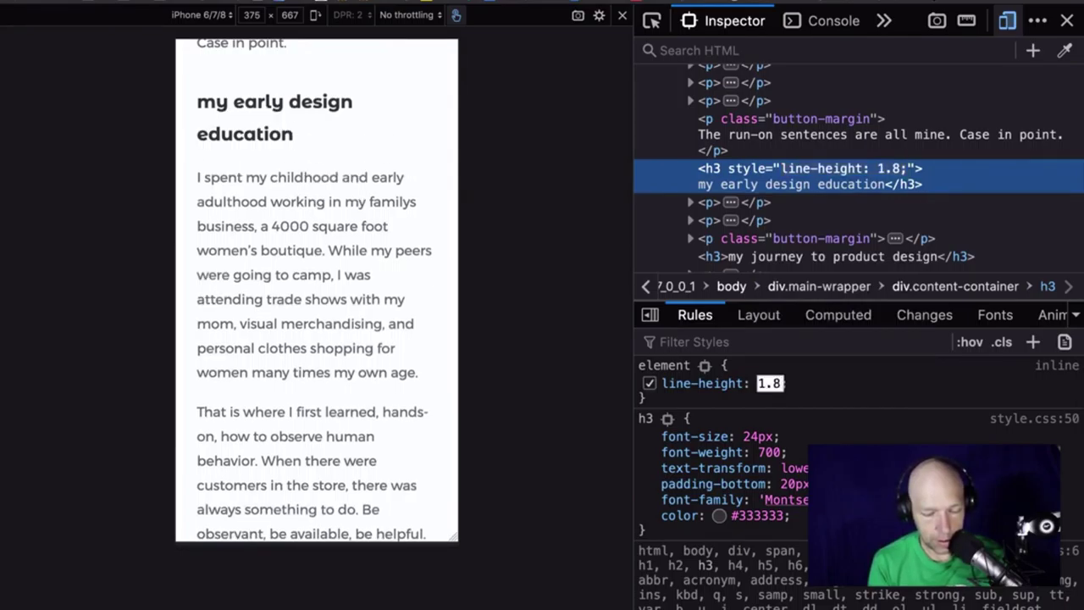
pyautogui.press('BackSpace')
pyautogui.write('4')
pyautogui.press('Down')
pyautogui.press('Down')
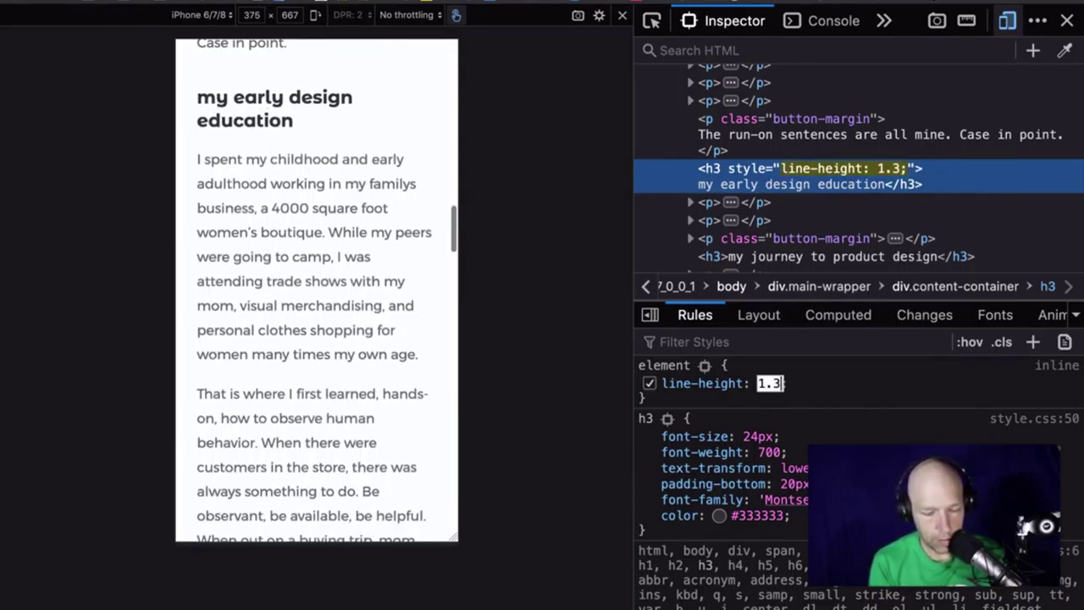
pyautogui.press('Down')
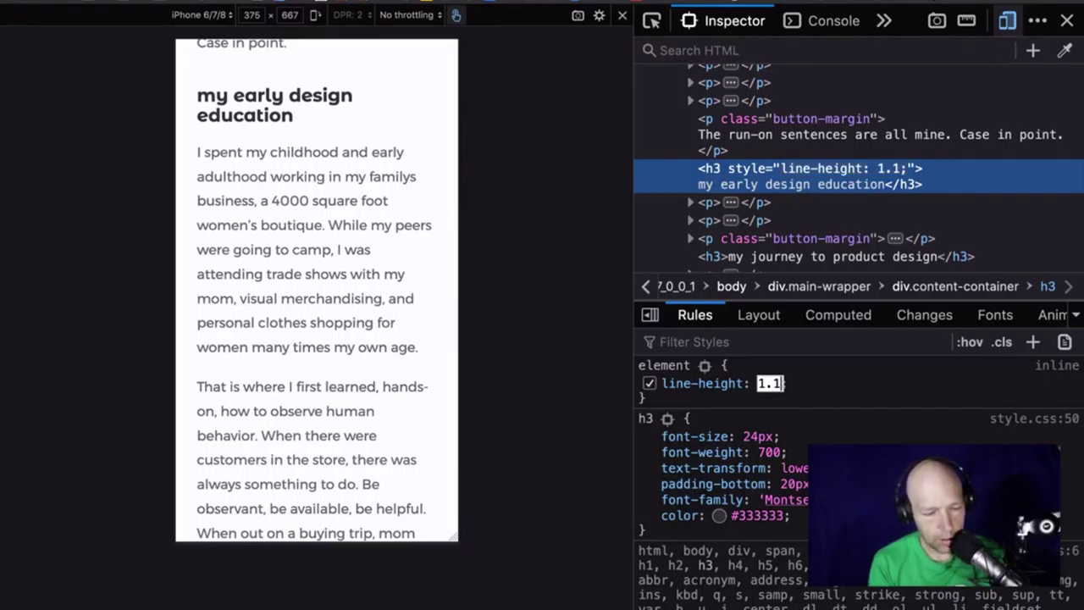
pyautogui.press('Up')
pyautogui.press('Up')
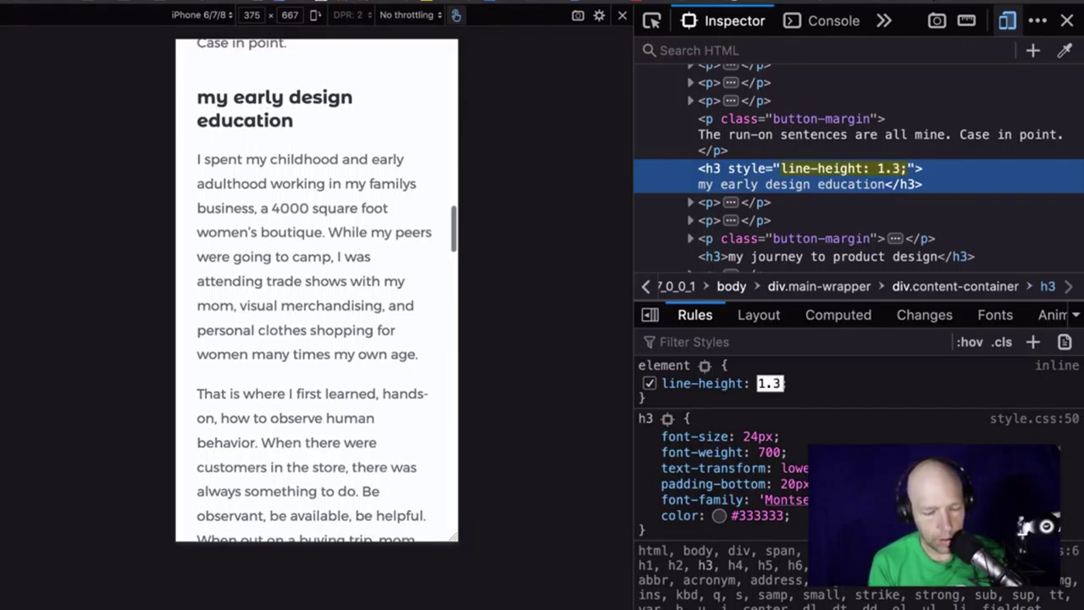
pyautogui.press('Down')
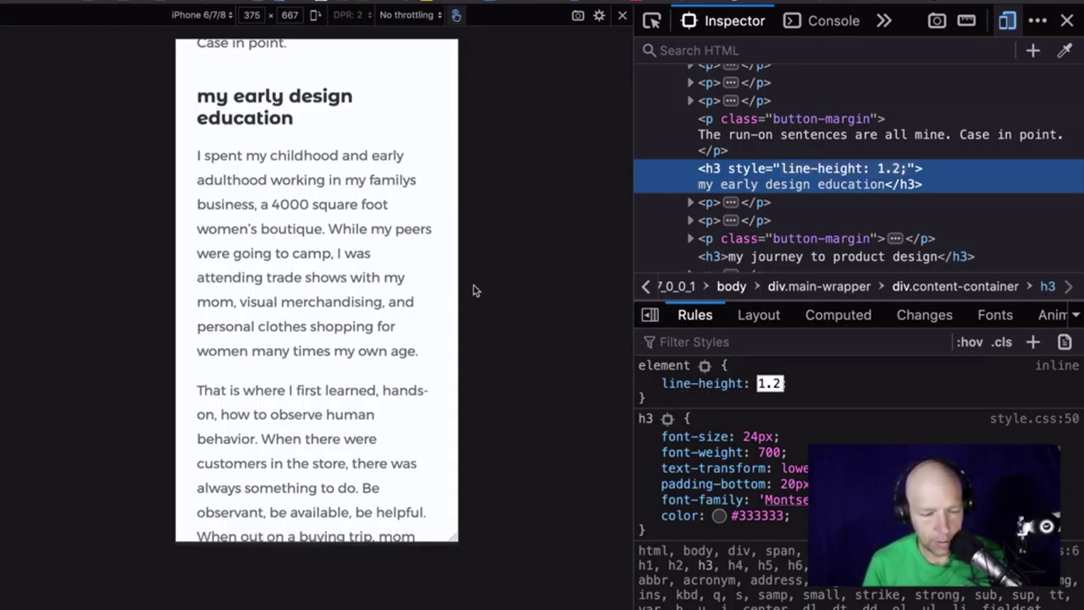
pyautogui.press('super+Tab')
pyautogui.click(821, 233)
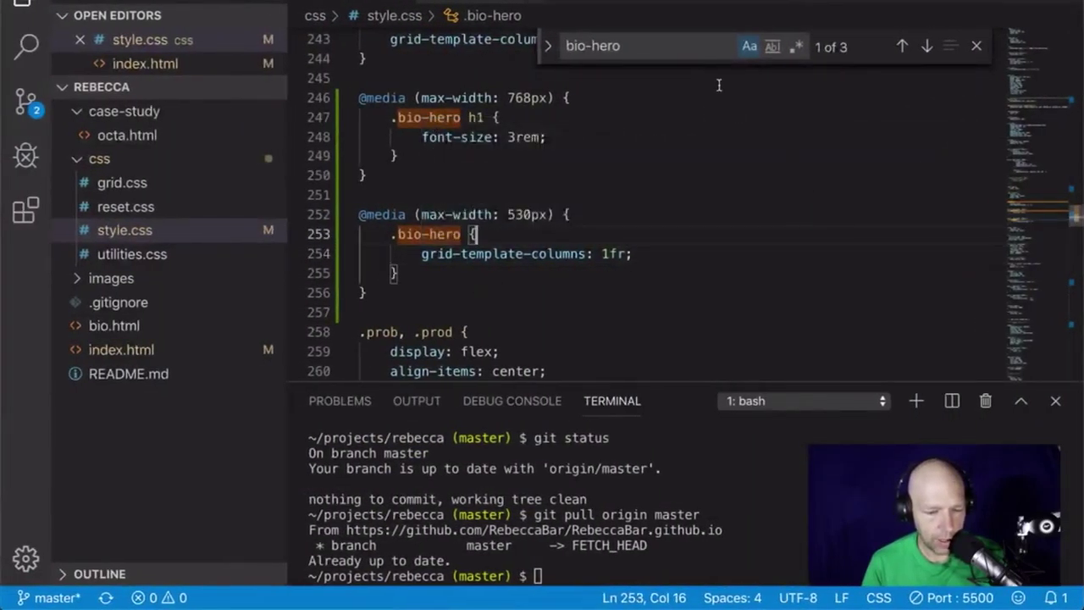
# Search style.css for 'h3' and select the color line in the h3 rule.
pyautogui.click(671, 52)
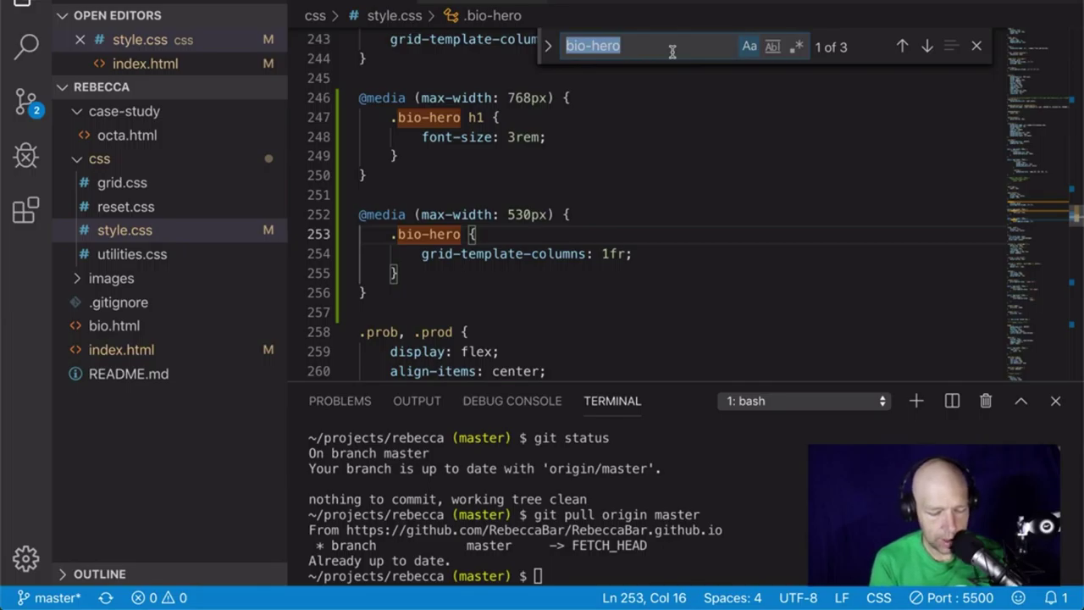
pyautogui.write('h3')
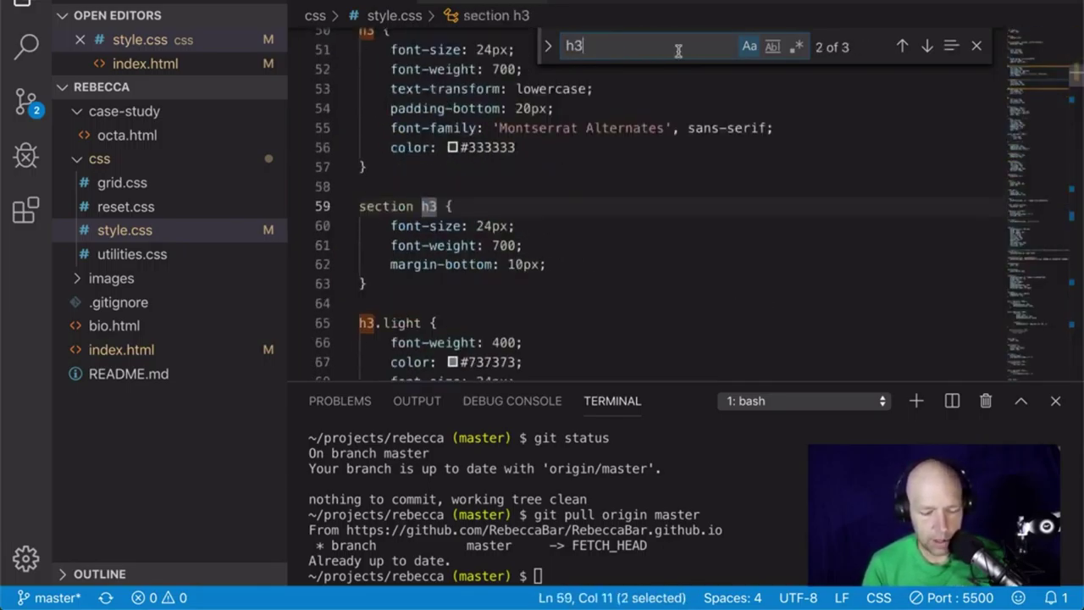
pyautogui.press('Return')
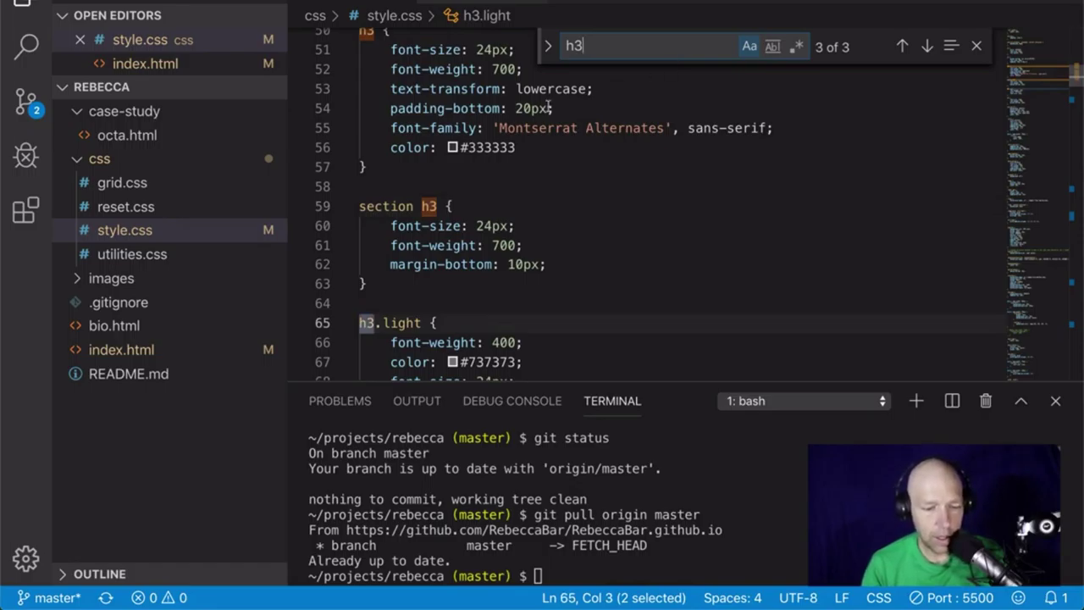
pyautogui.scroll(3, 549, 104)
pyautogui.scroll(-3, 549, 174)
pyautogui.scroll(1, 585, 177)
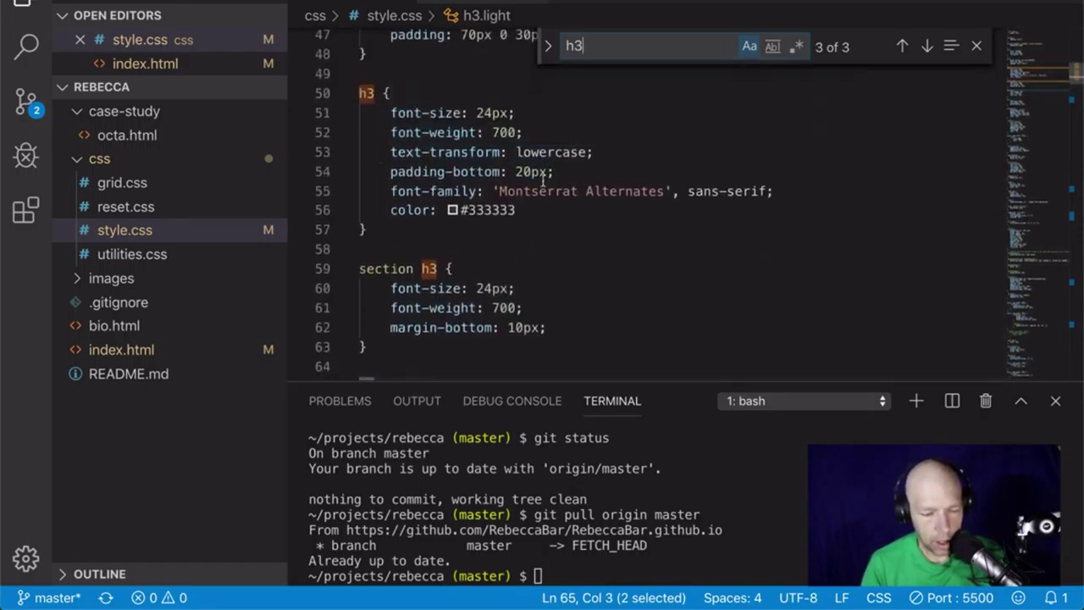
pyautogui.tripleClick(498, 207)
pyautogui.hotkey('ctrl', 'c')
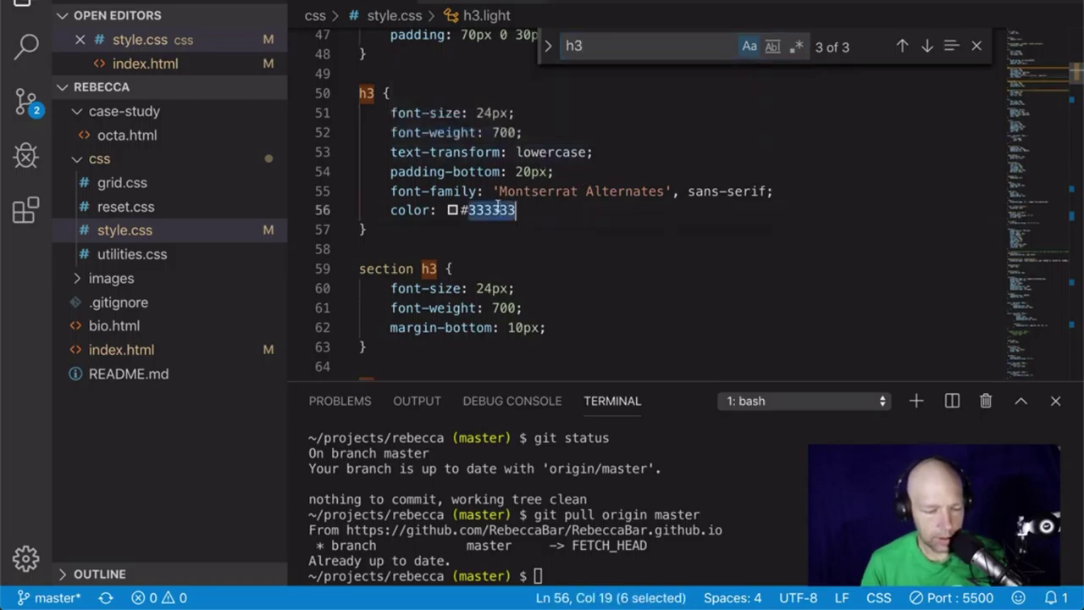
# Move the color and font-family declarations to the top of the h3 rule.
pyautogui.click(498, 94)
pyautogui.press('Return')
pyautogui.hotkey('ctrl', 'v')
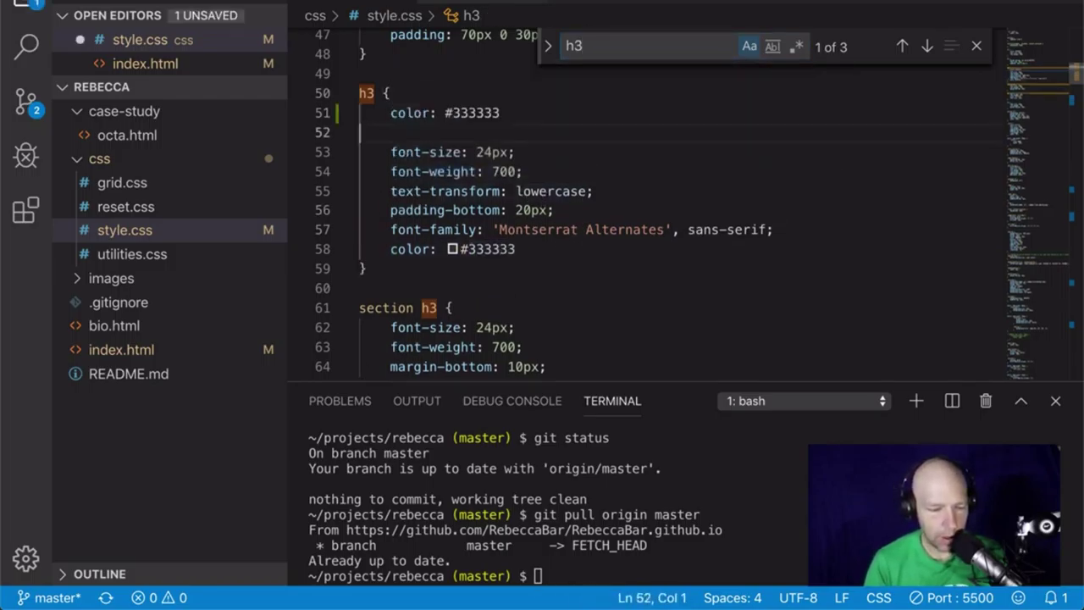
pyautogui.press('BackSpace')
pyautogui.press('Down')
pyautogui.press('Down')
pyautogui.press('Down')
pyautogui.press('Down')
pyautogui.press('Down')
pyautogui.press('Down')
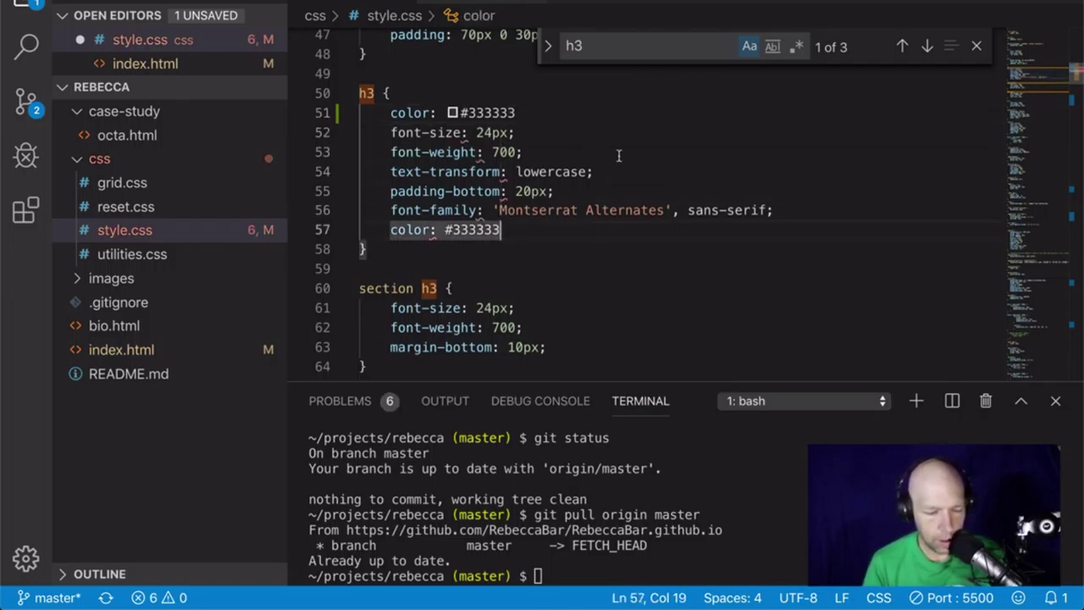
pyautogui.tripleClick(698, 209)
pyautogui.hotkey('ctrl', 'c')
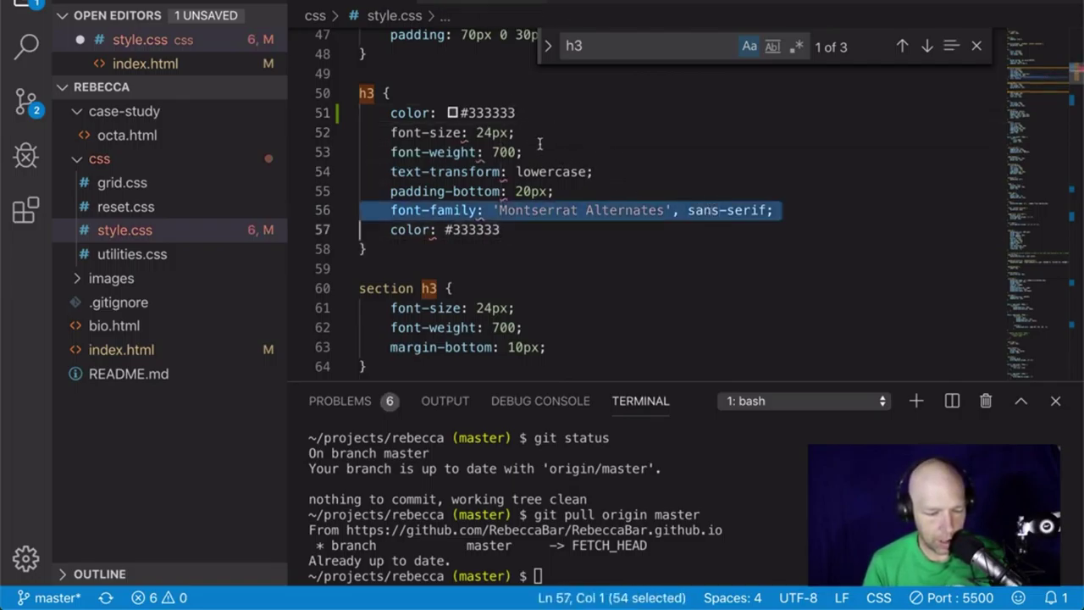
pyautogui.click(518, 112)
pyautogui.press('Return')
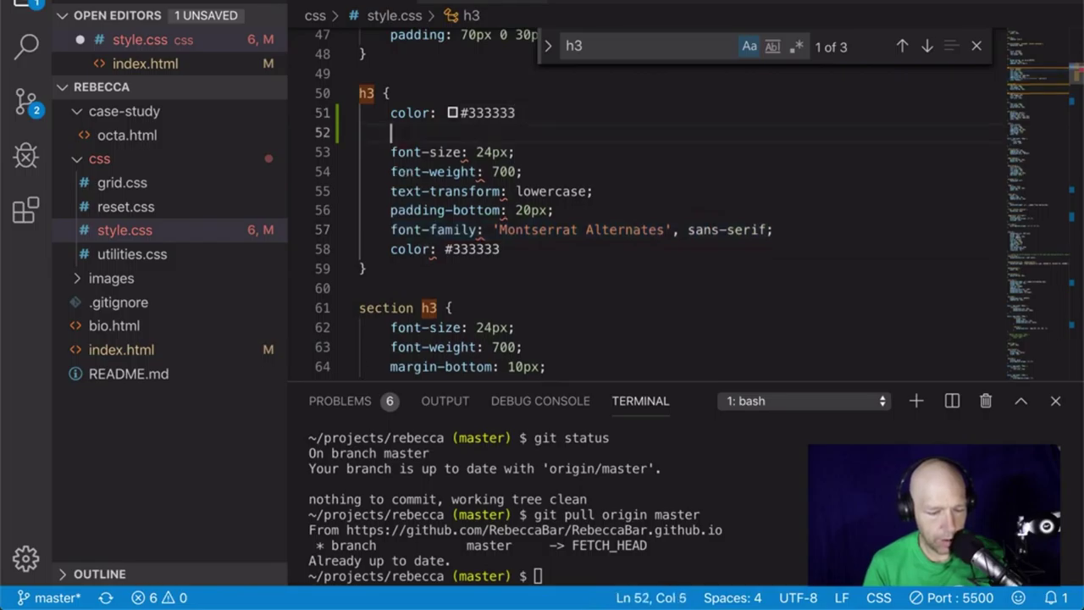
pyautogui.hotkey('ctrl', 'v')
pyautogui.scroll(1, 527, 152)
pyautogui.click(527, 134)
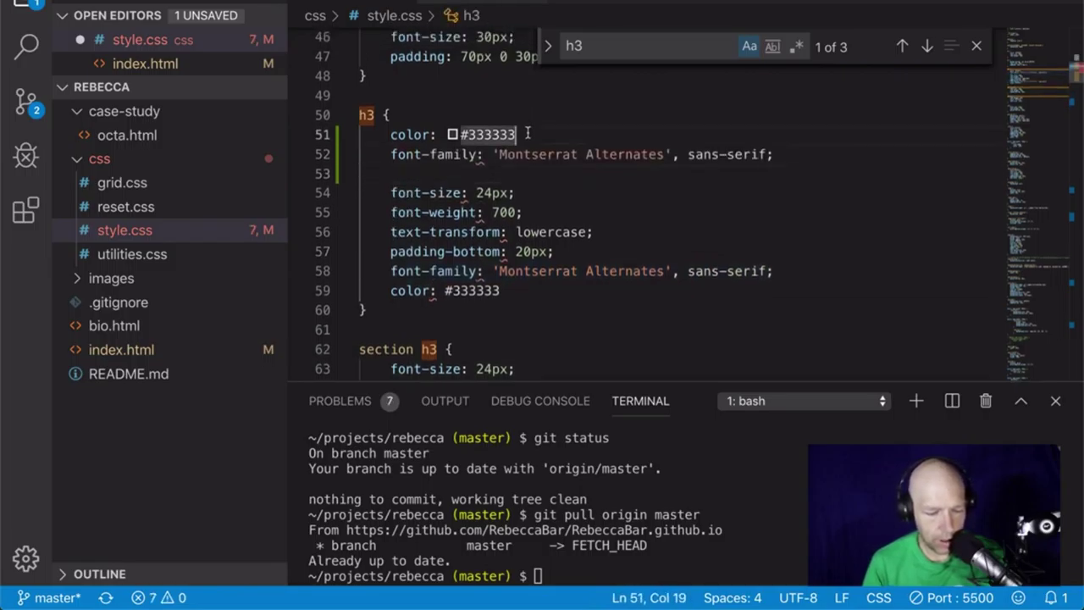
pyautogui.write(';')
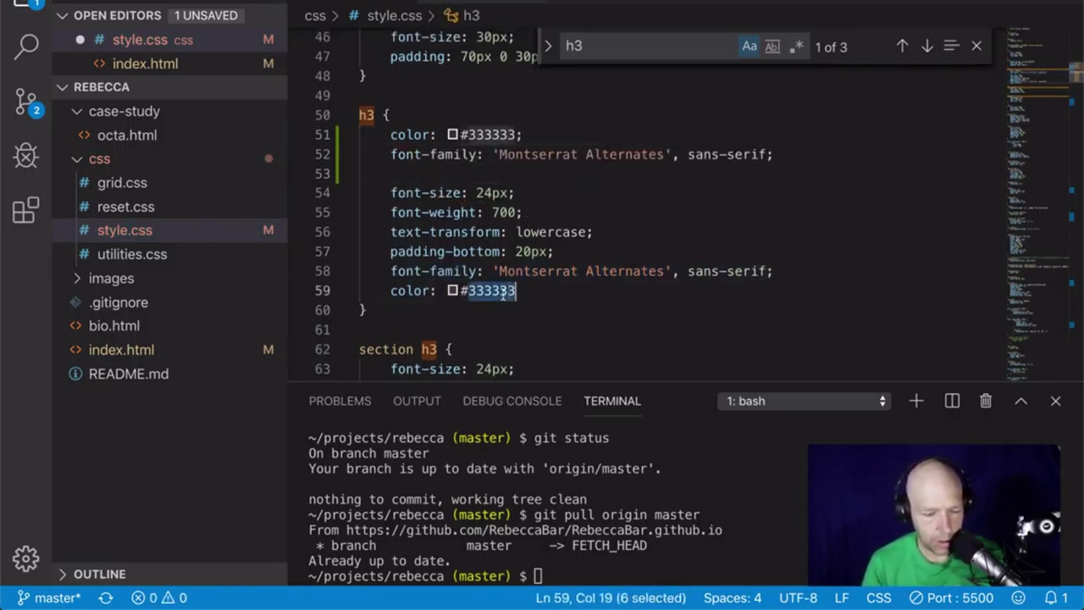
# Delete the duplicate color and font-family lines and the leftover blank line in the h3 rule.
pyautogui.tripleClick(491, 291)
pyautogui.press('BackSpace')
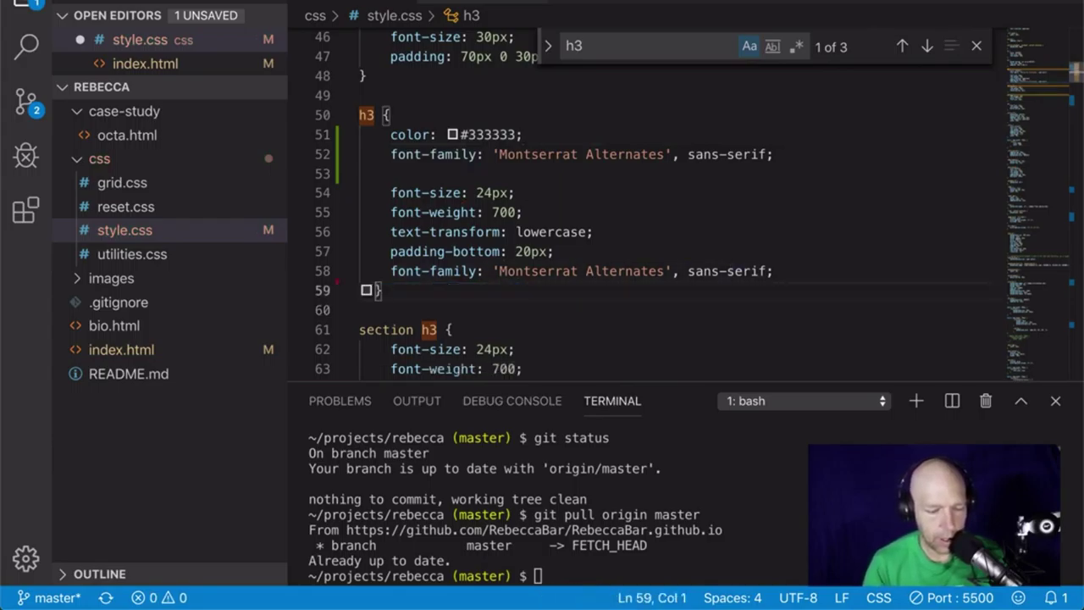
pyautogui.tripleClick(748, 269)
pyautogui.press('BackSpace')
pyautogui.press('Up')
pyautogui.press('Up')
pyautogui.press('Up')
pyautogui.press('Up')
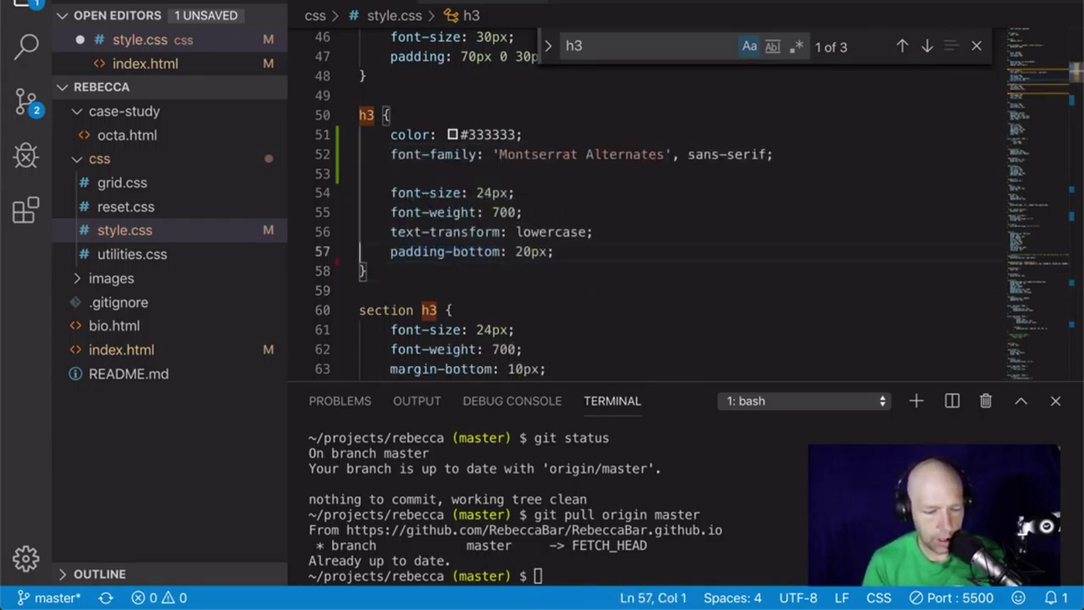
pyautogui.press('BackSpace')
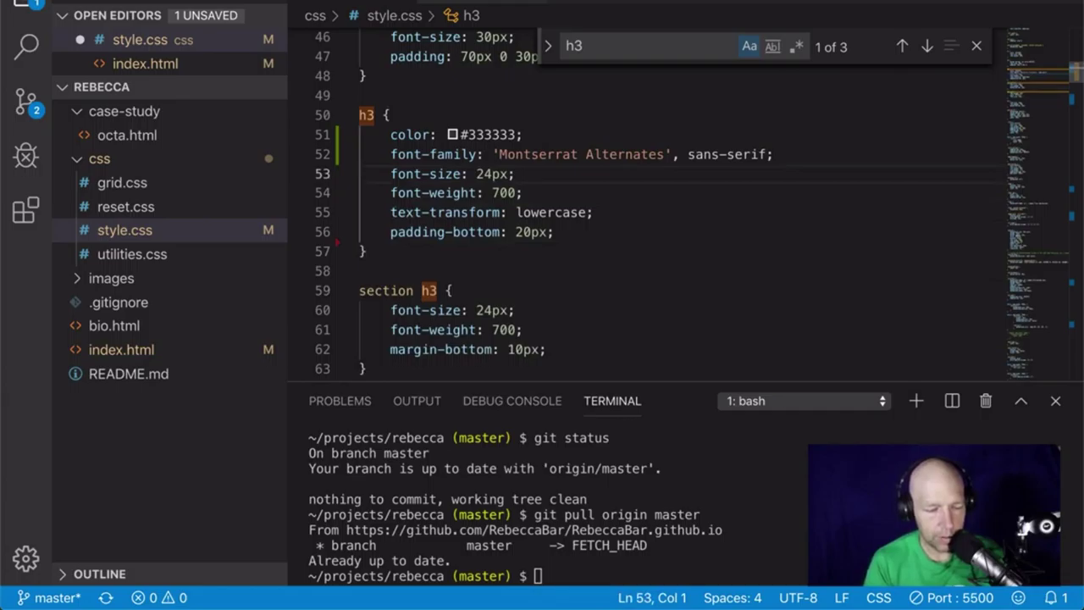
# Cut the padding-bottom declaration and paste it directly under font-weight.
pyautogui.press('Down')
pyautogui.press('Down')
pyautogui.press('Down')
pyautogui.press('Down')
pyautogui.press('Left')
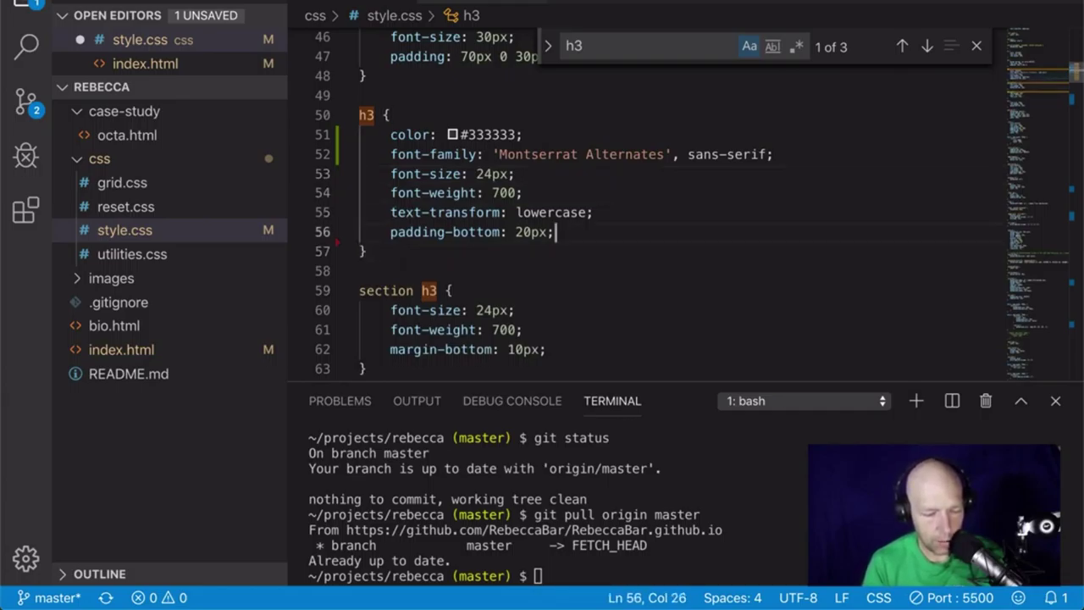
pyautogui.tripleClick(542, 232)
pyautogui.hotkey('ctrl', 'x')
pyautogui.press('Up')
pyautogui.press('Up')
pyautogui.press('End')
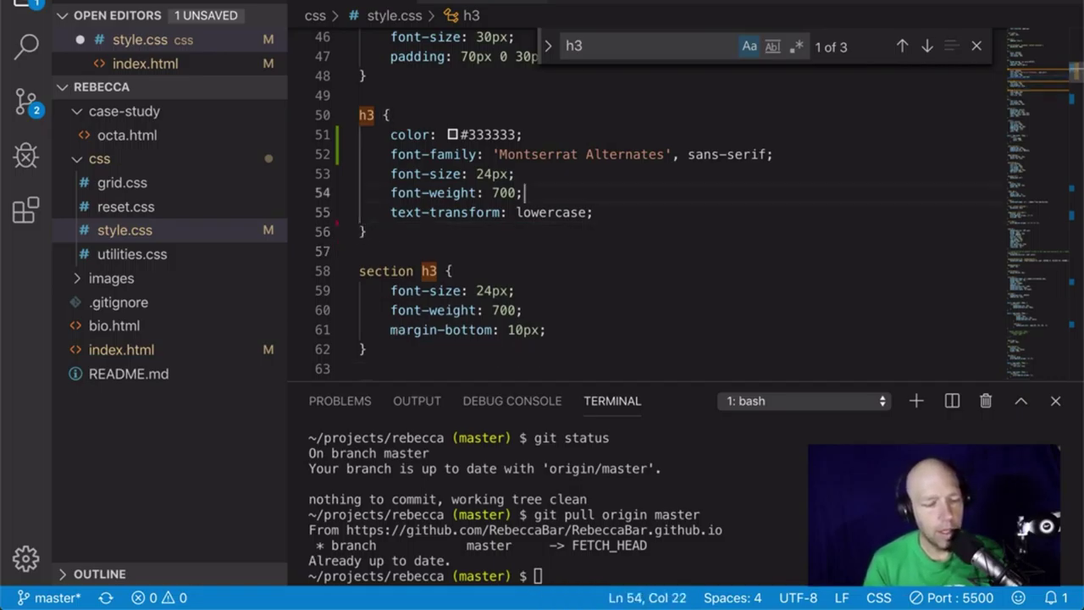
pyautogui.press('Return')
pyautogui.hotkey('ctrl', 'v')
pyautogui.press('BackSpace')
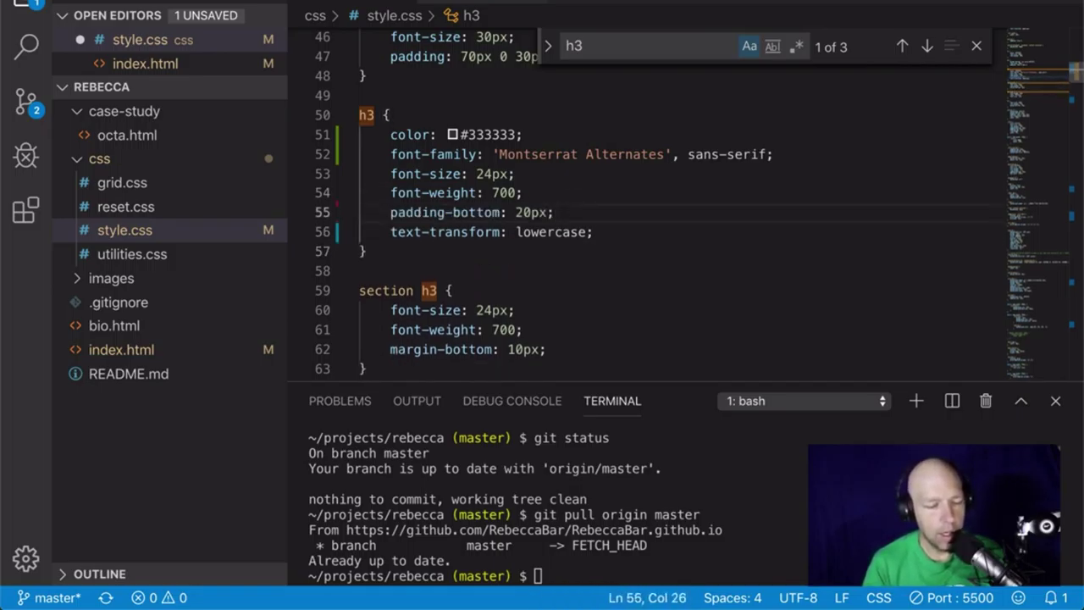
pyautogui.press('Down')
pyautogui.press('End')
pyautogui.press('Return')
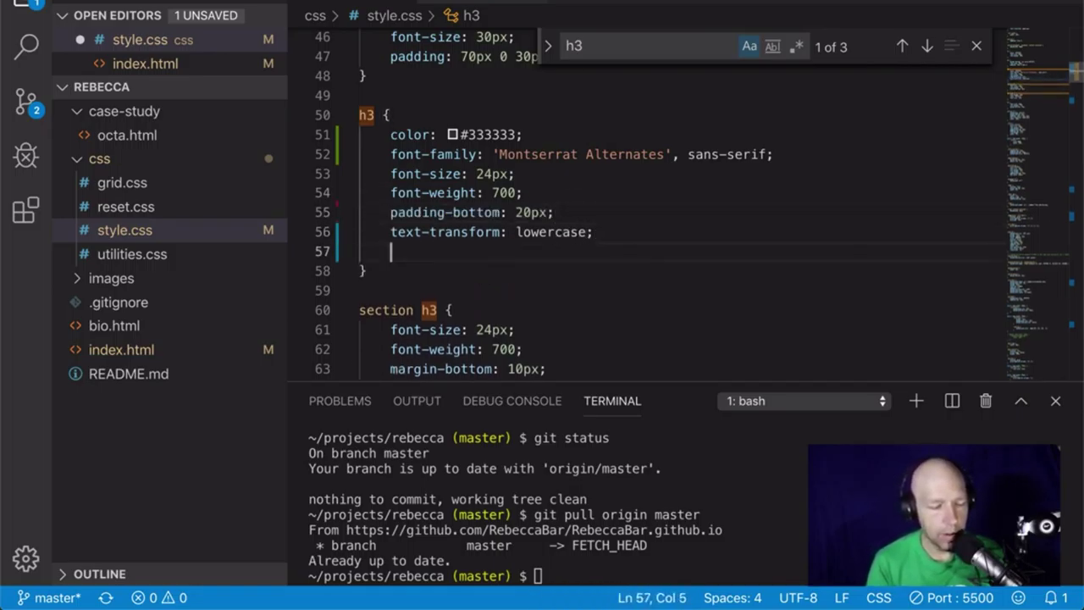
pyautogui.press('BackSpace')
pyautogui.press('BackSpace')
pyautogui.press('Up')
pyautogui.press('Up')
pyautogui.press('Up')
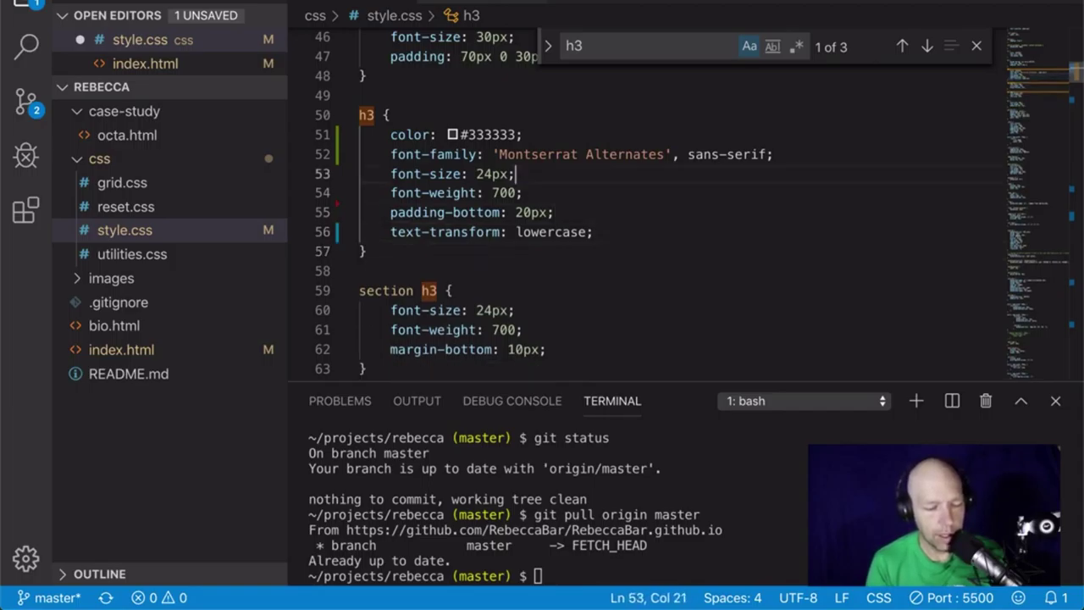
# Add line-height: 1.2; after font-weight and save style.css.
pyautogui.press('Down')
pyautogui.press('End')
pyautogui.press('Return')
pyautogui.write('line')
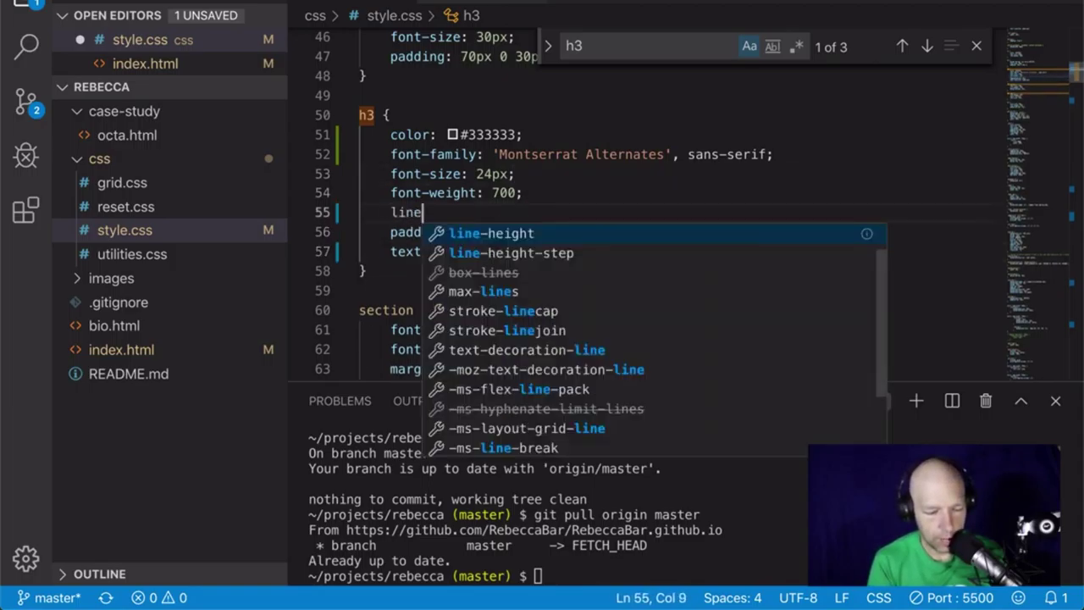
pyautogui.write('-heigh')
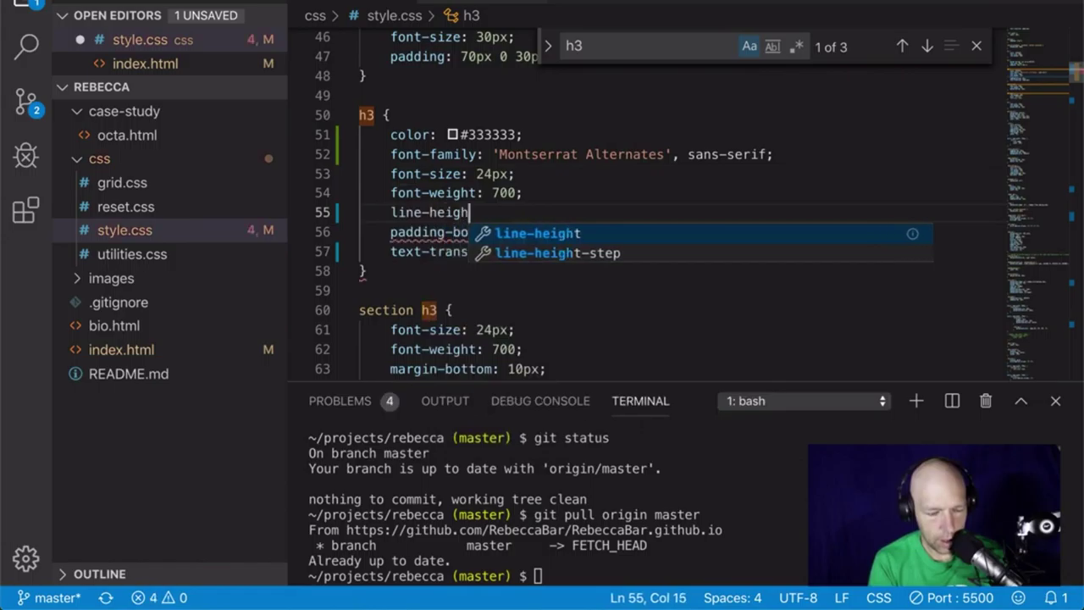
pyautogui.write('t: 1.2;')
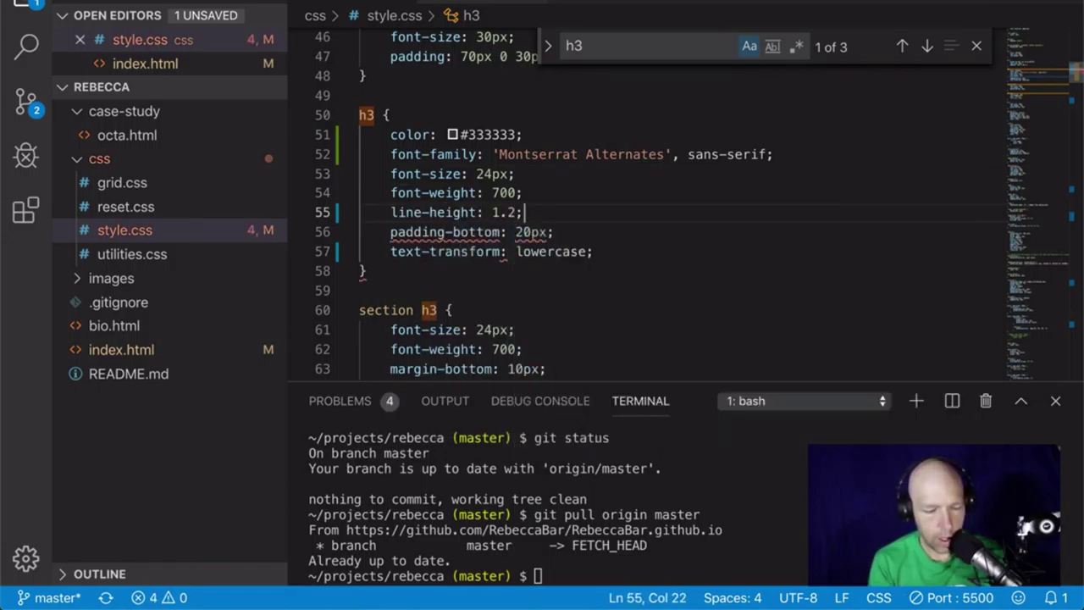
pyautogui.press('super+s')
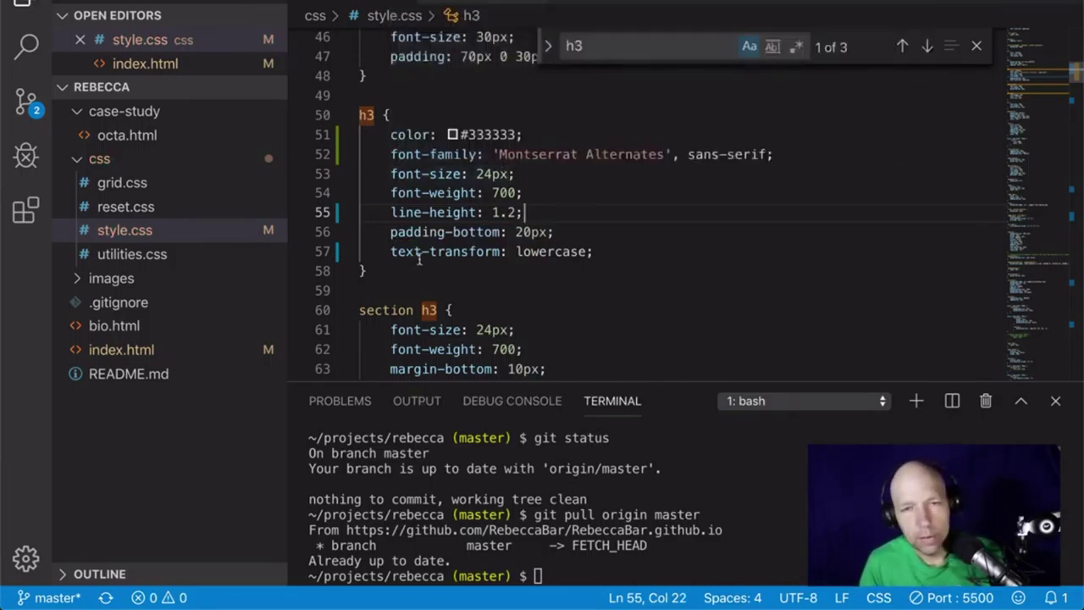
pyautogui.moveTo(418, 260)
pyautogui.scroll(3, 418, 259)
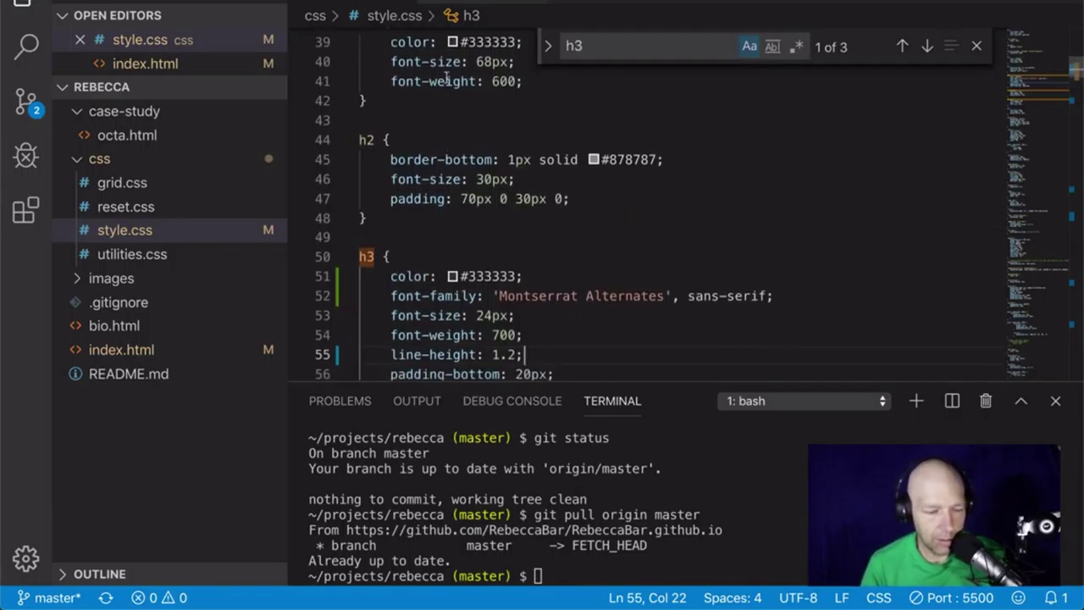
pyautogui.scroll(3, 600, 194)
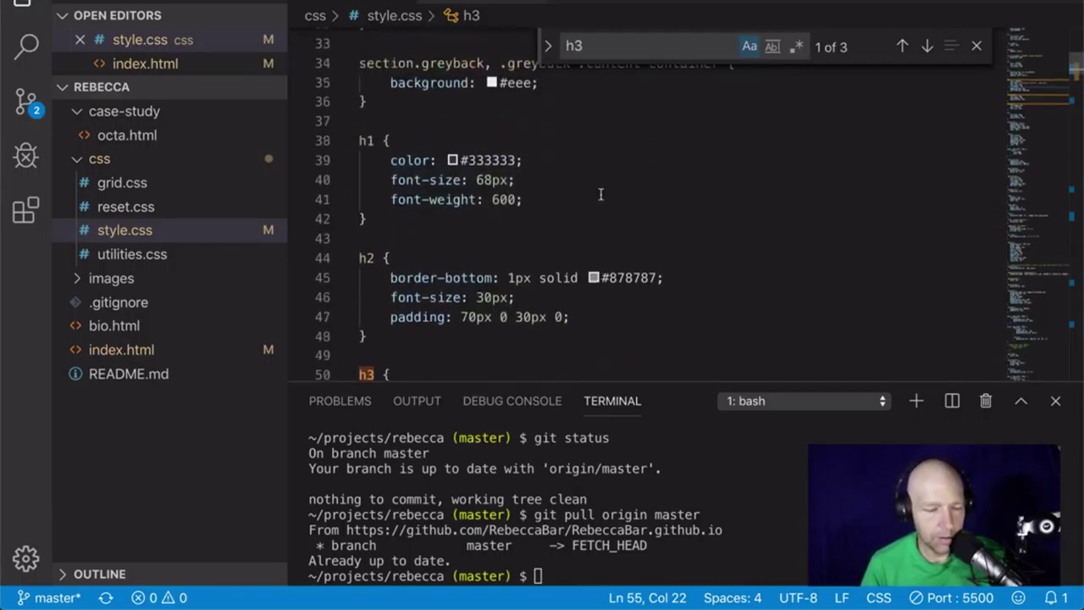
pyautogui.scroll(-5, 600, 195)
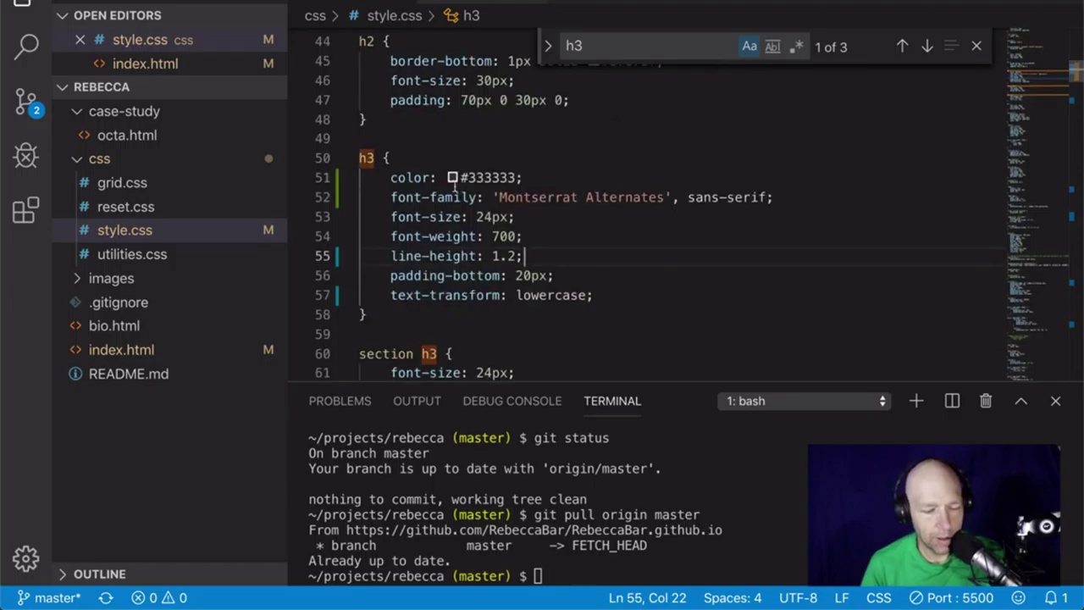
pyautogui.moveTo(455, 188)
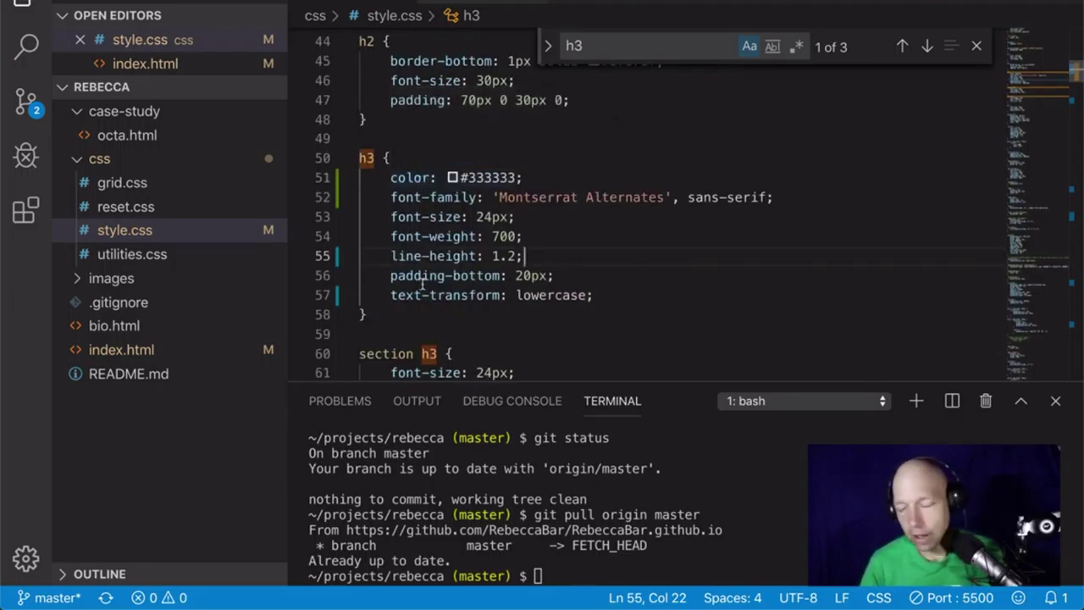
pyautogui.moveTo(423, 283)
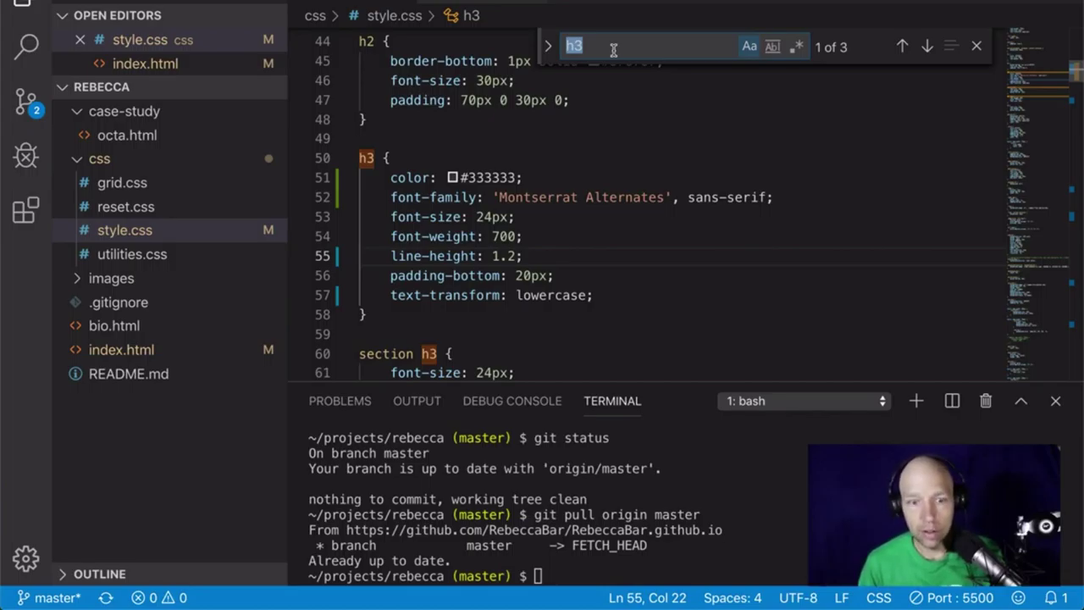
pyautogui.hotkey('ctrl', 'Right')
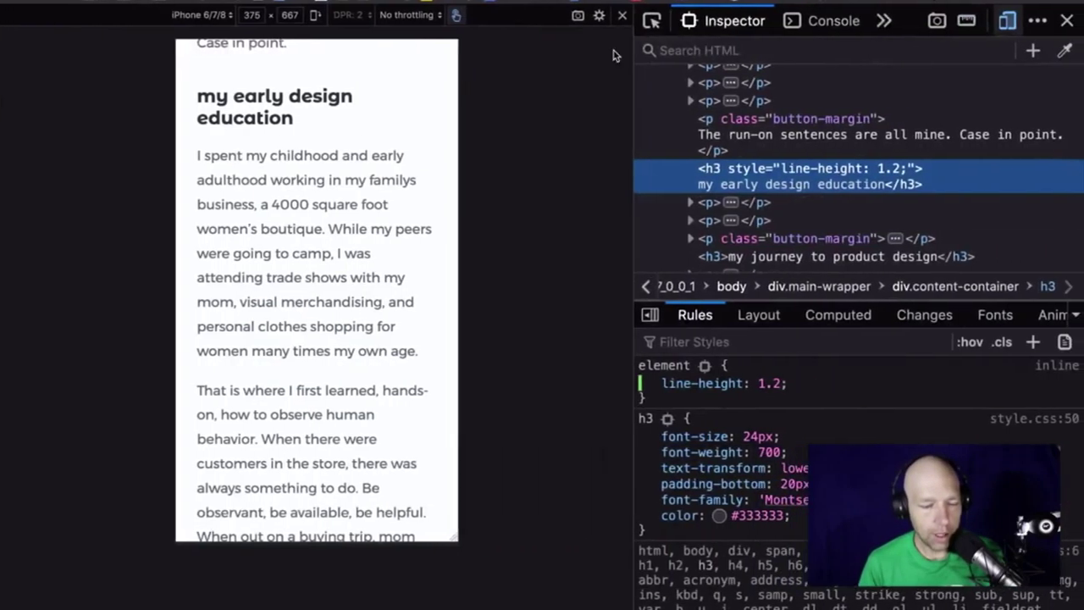
# Reload the responsive preview so the h3 picks up line-height: 1.2 from style.css.
pyautogui.scroll(1, 248, 112)
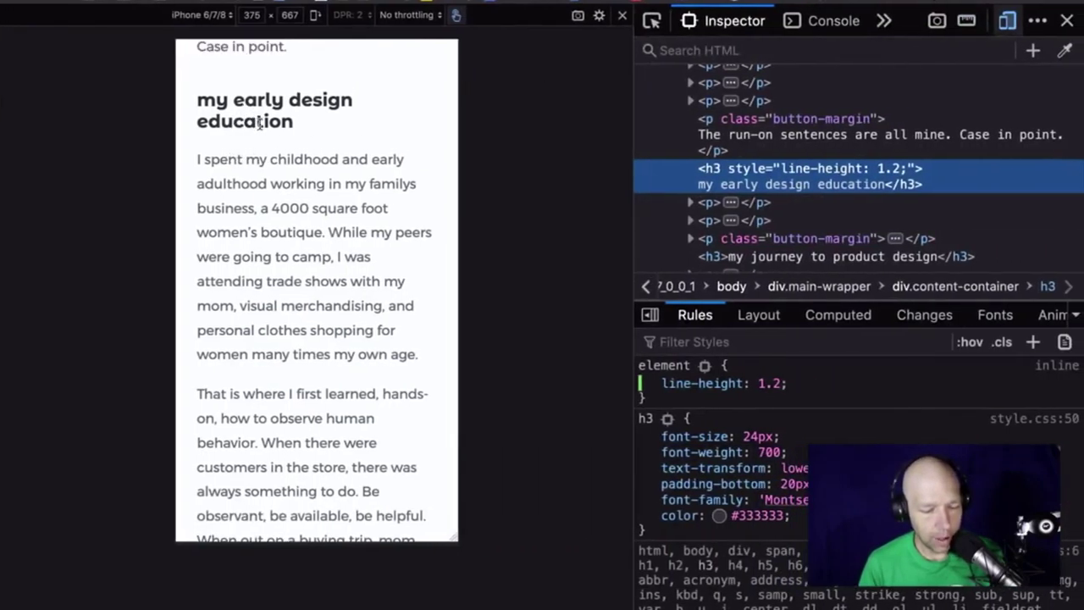
pyautogui.press('super+r')
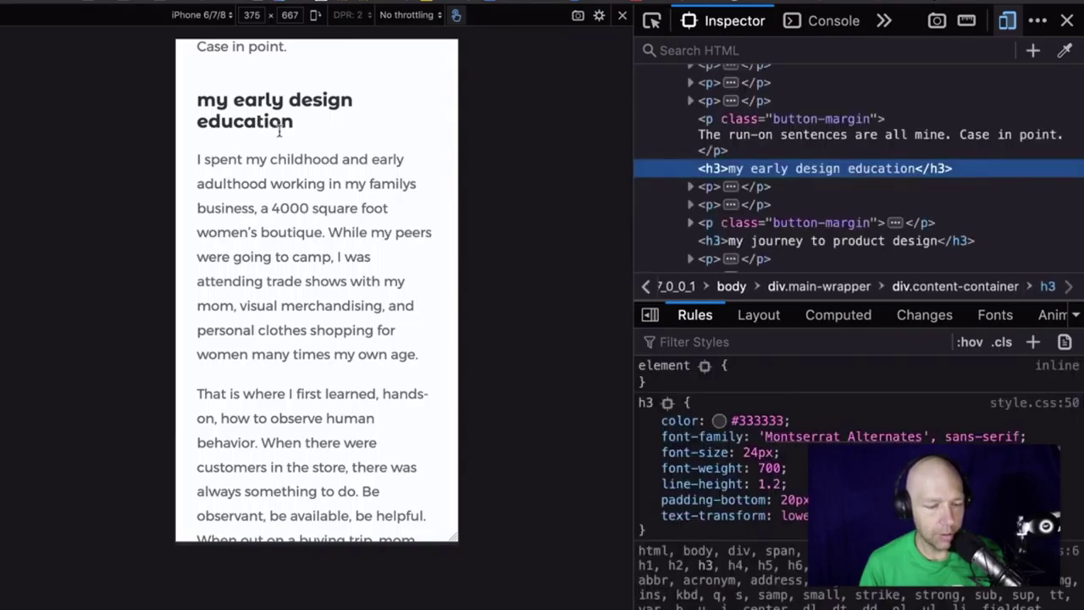
pyautogui.scroll(1, 279, 129)
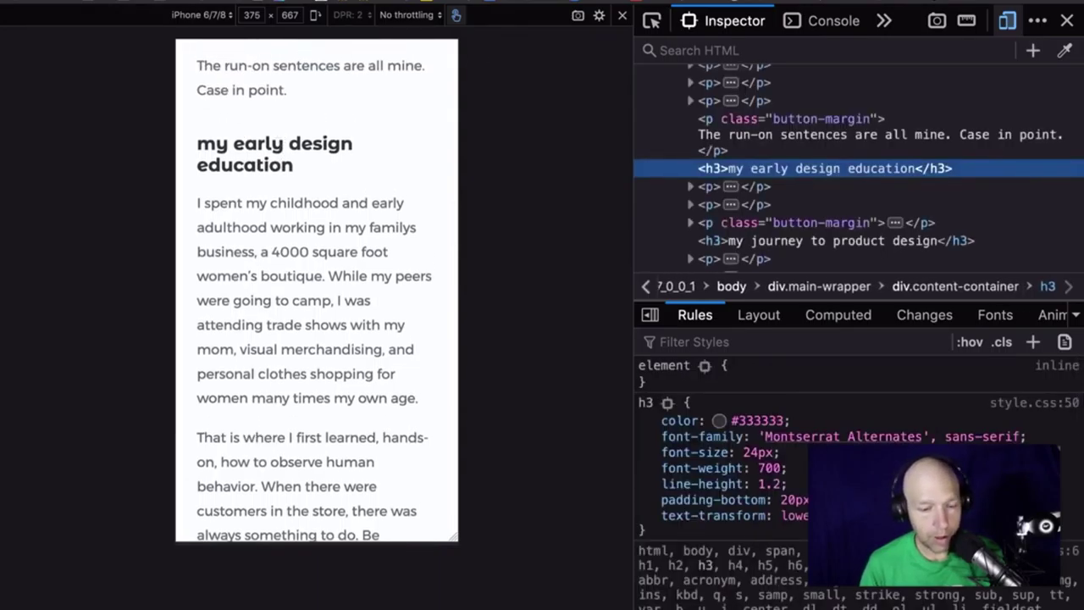
pyautogui.press('super+Tab')
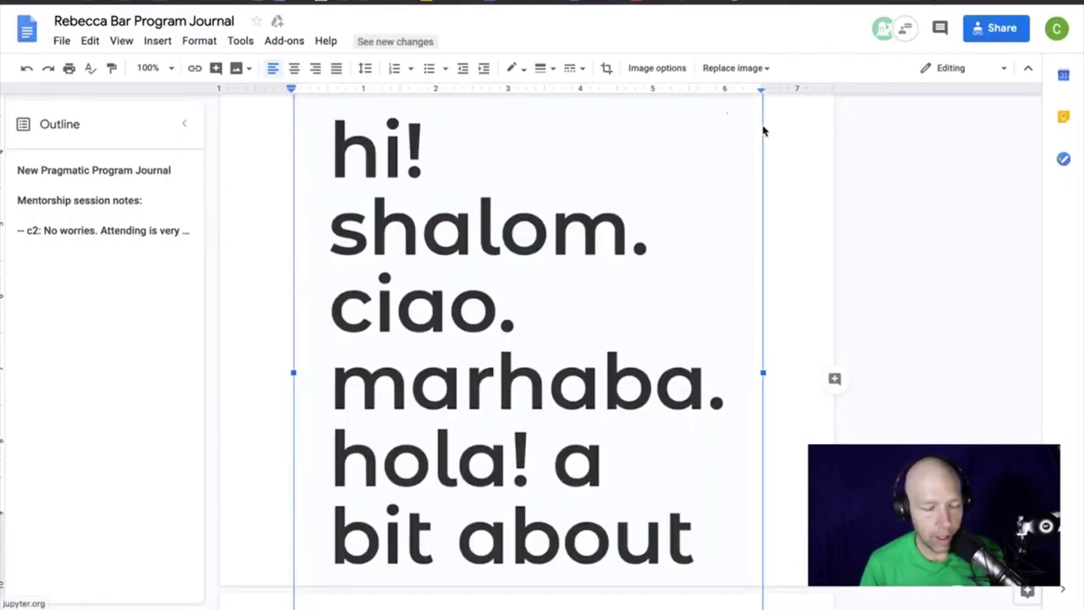
# Scroll the program journal down past the bio text toward the competition section.
pyautogui.scroll(-8, 762, 130)
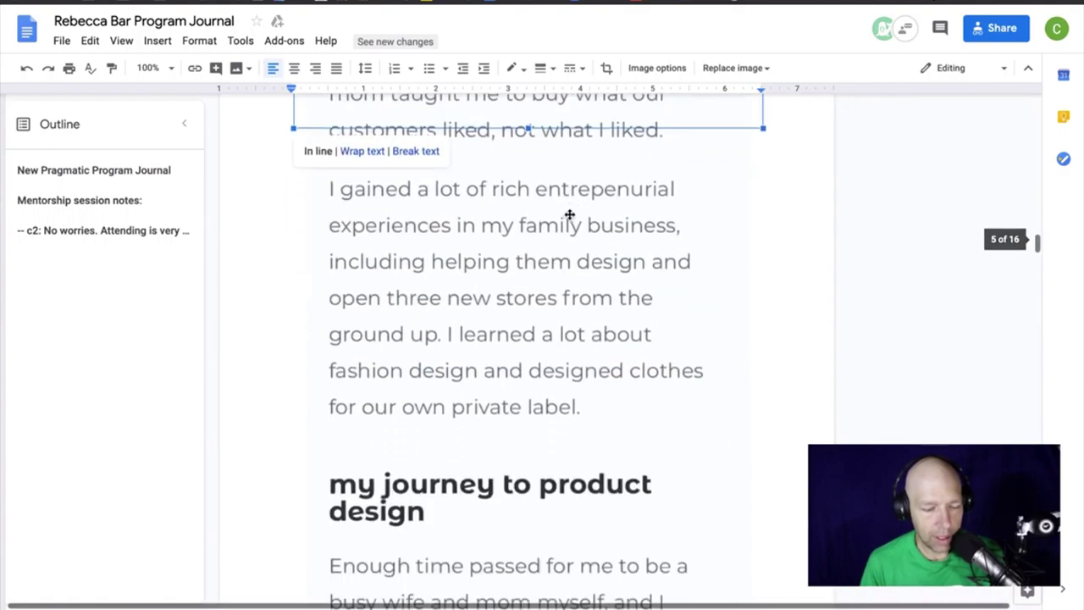
pyautogui.scroll(-9, 569, 214)
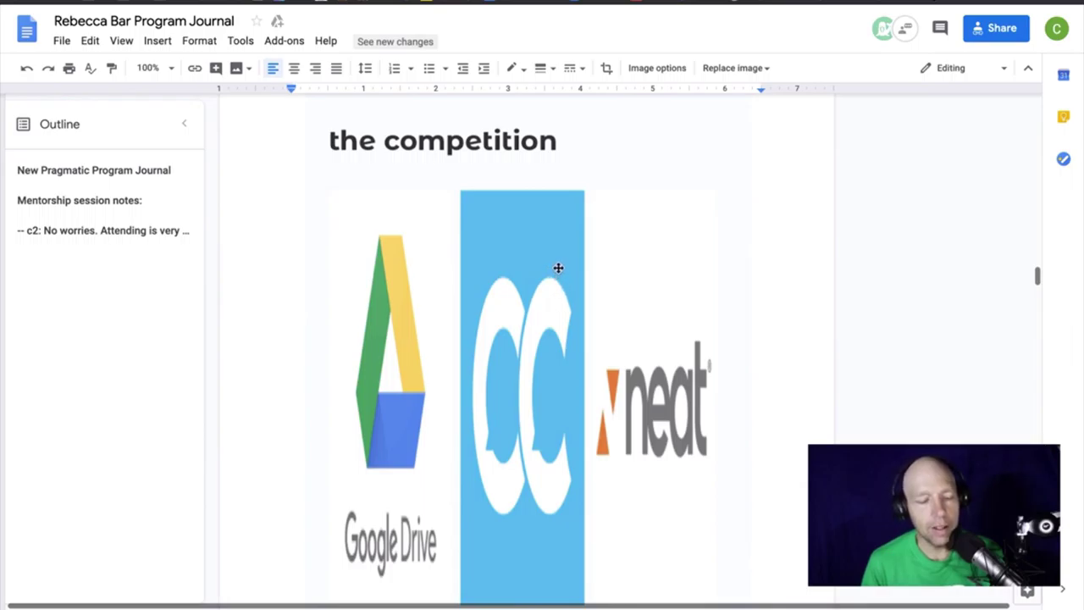
pyautogui.hotkey('ctrl', 'Left')
pyautogui.hotkey('ctrl', 'Right')
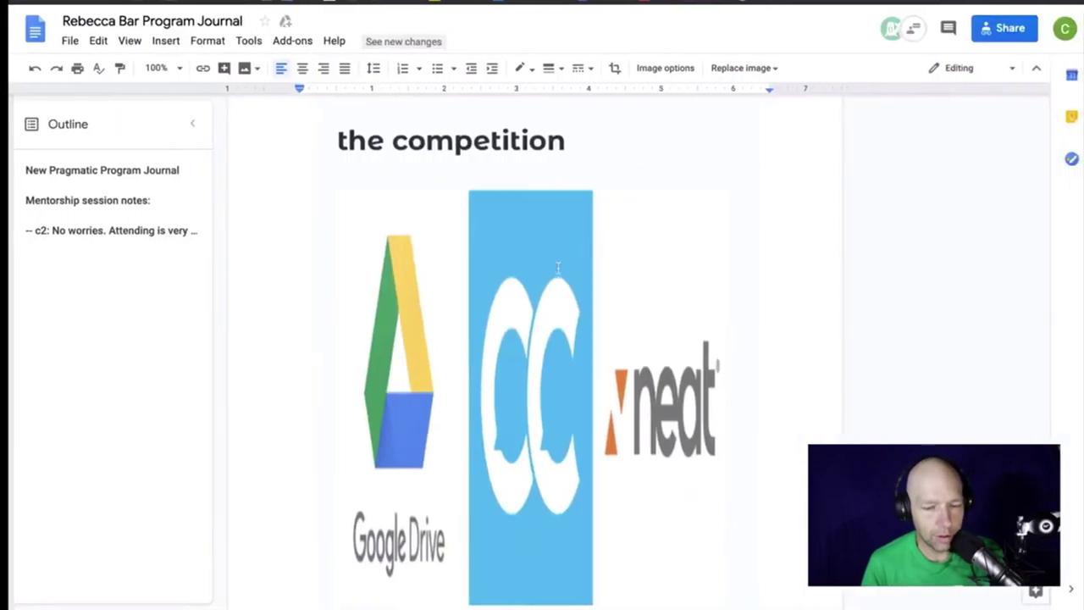
pyautogui.hotkey('ctrl', 'Right')
pyautogui.press('Down')
pyautogui.hotkey('ctrl', 'Left')
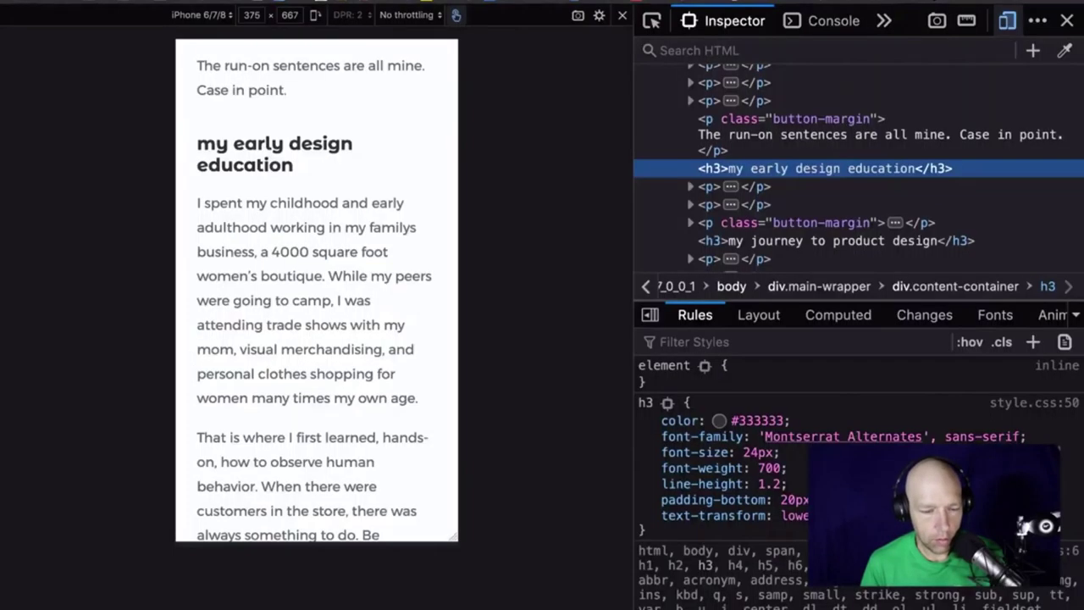
# Return to the portfolio home page, then open and scroll through the OCTA case study.
pyautogui.scroll(10, 339, 151)
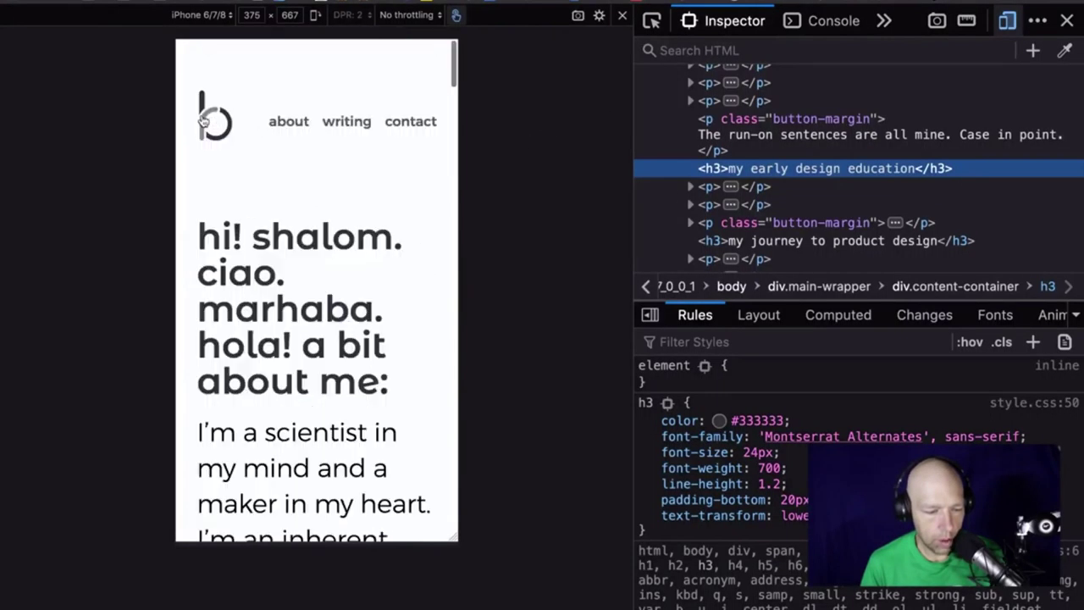
pyautogui.click(204, 121)
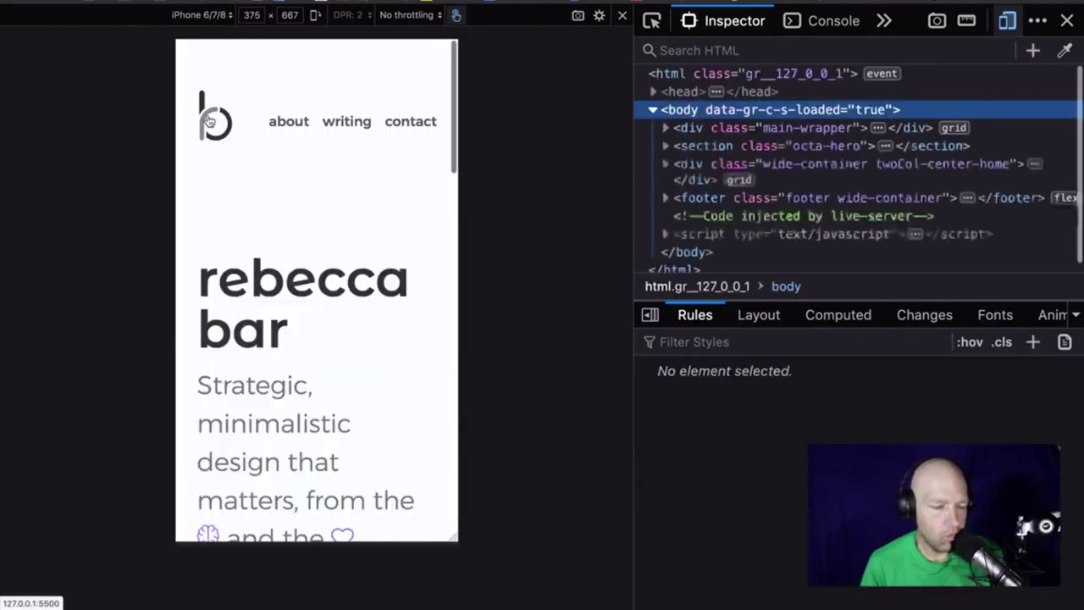
pyautogui.scroll(-5, 355, 173)
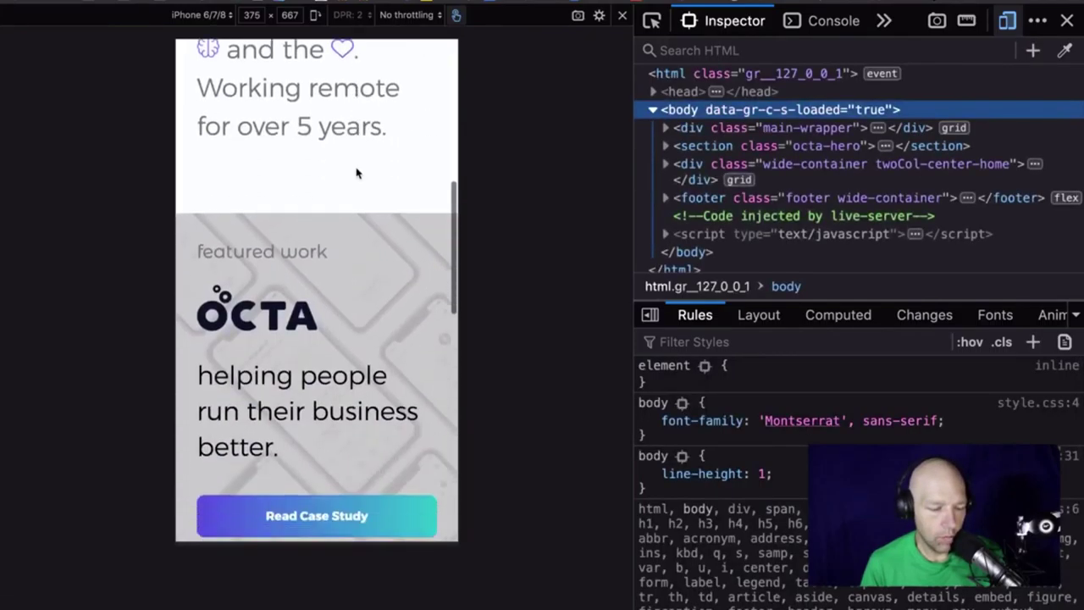
pyautogui.scroll(-9, 357, 173)
pyautogui.scroll(4, 356, 172)
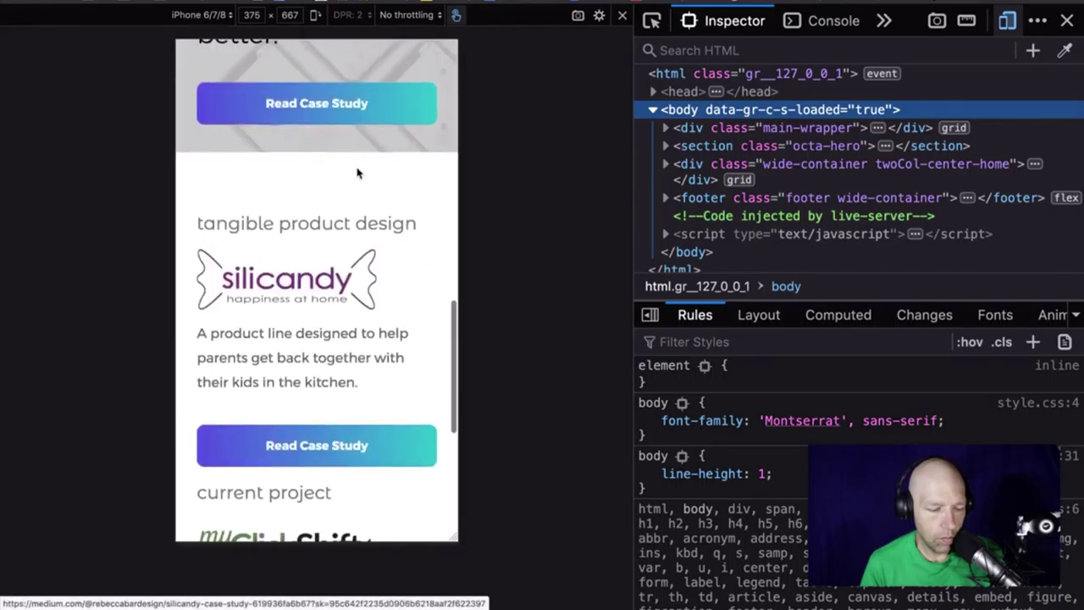
pyautogui.click(339, 102)
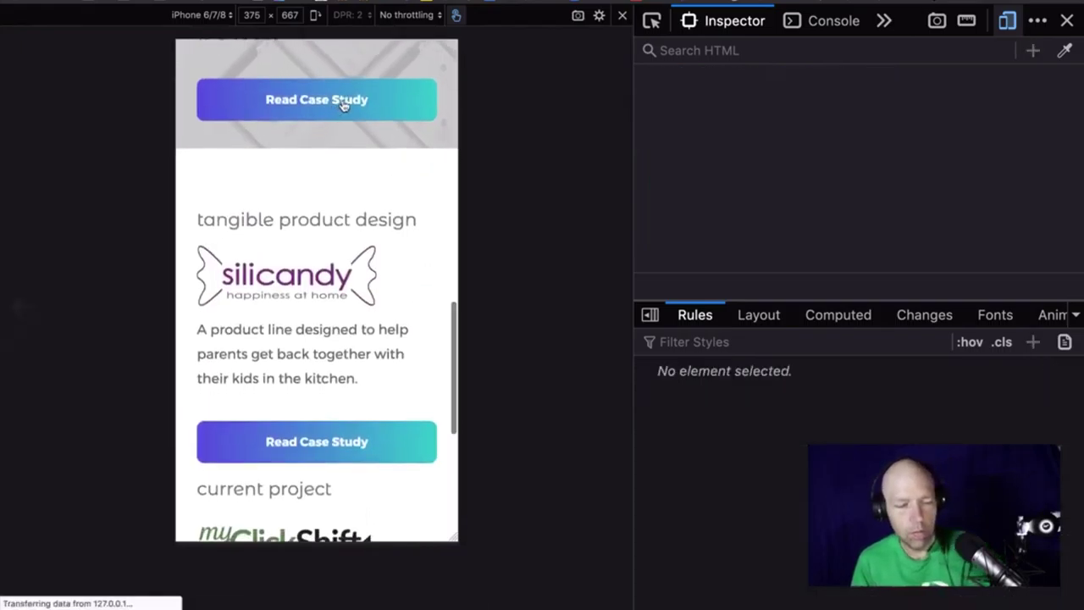
pyautogui.scroll(-2, 374, 172)
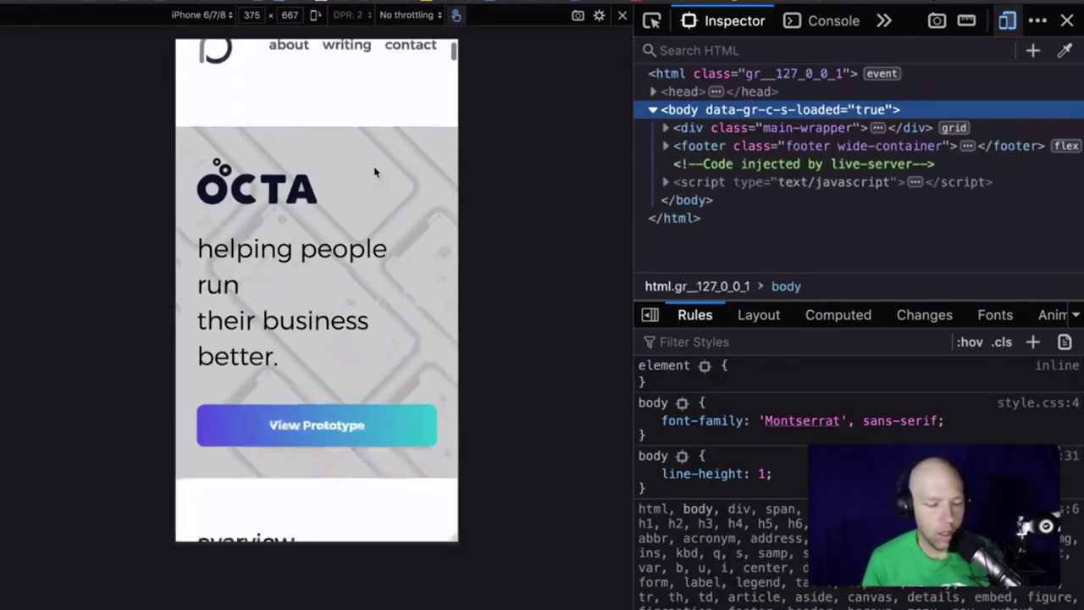
pyautogui.scroll(-5, 373, 166)
pyautogui.scroll(3, 377, 165)
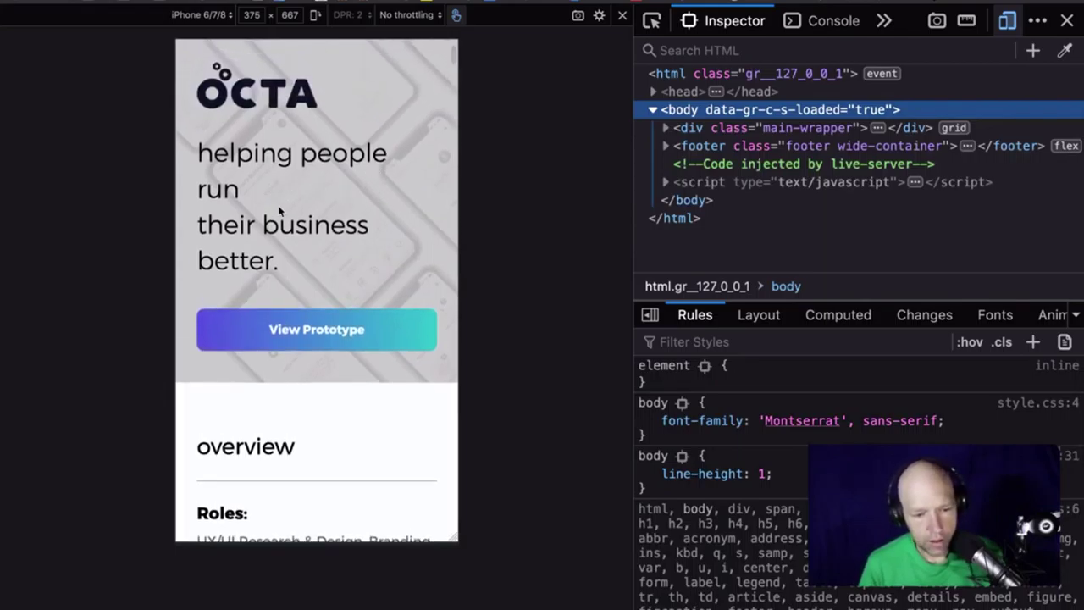
pyautogui.scroll(-2, 295, 237)
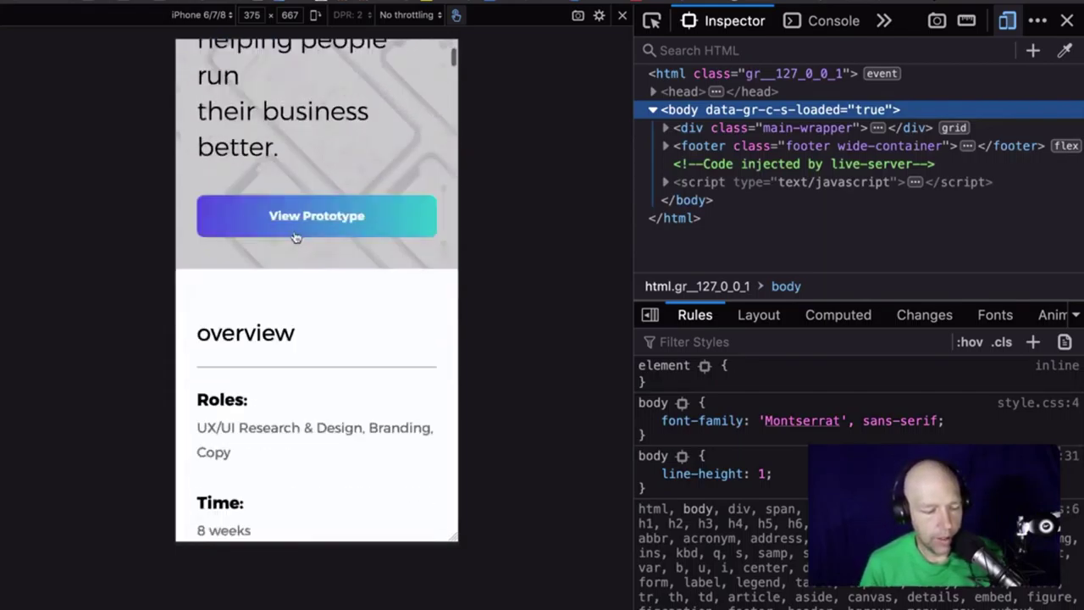
pyautogui.scroll(-15, 295, 237)
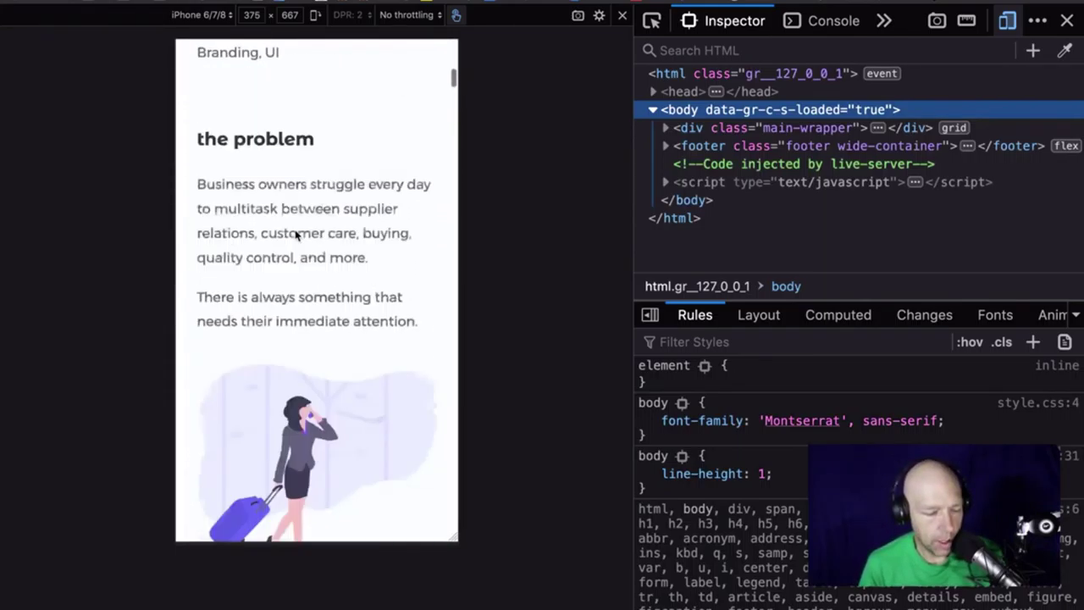
pyautogui.scroll(-15, 295, 236)
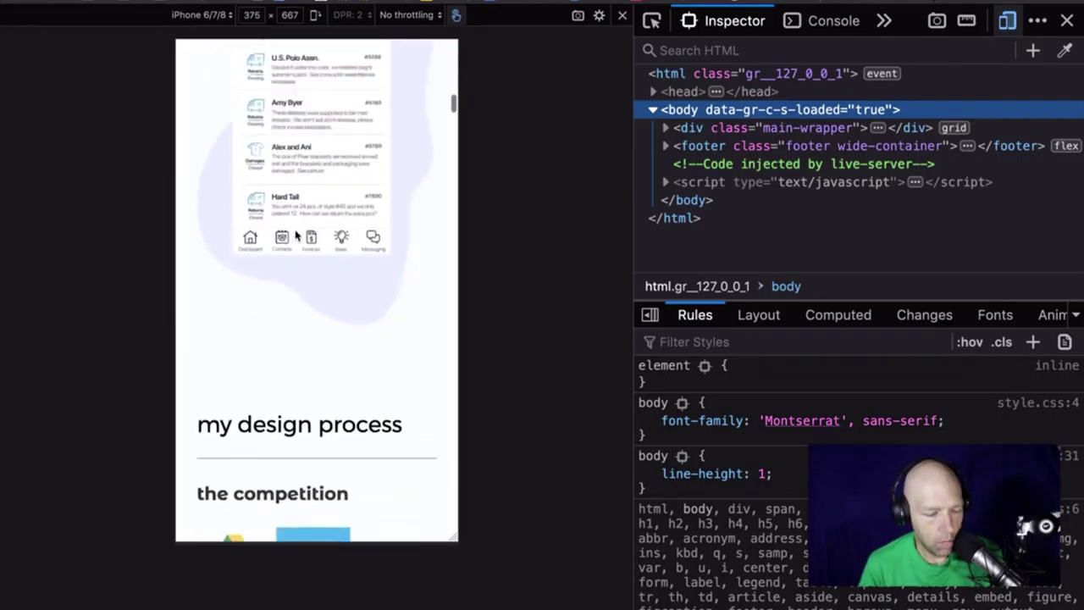
# Switch the emulated device to iPhone 6/7/8 Plus (414×736).
pyautogui.scroll(15, 296, 235)
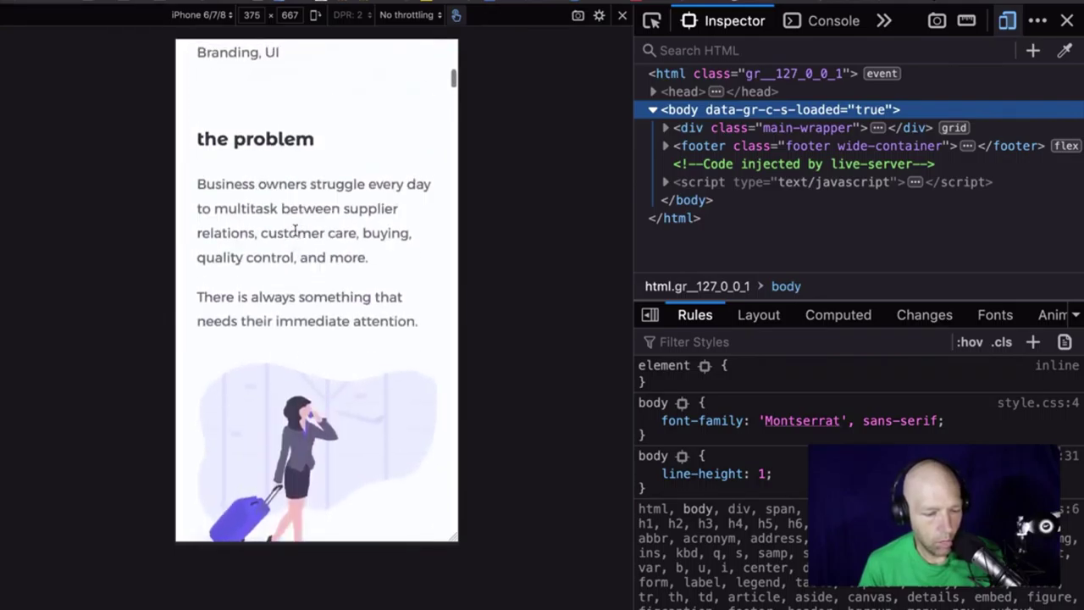
pyautogui.scroll(-15, 295, 233)
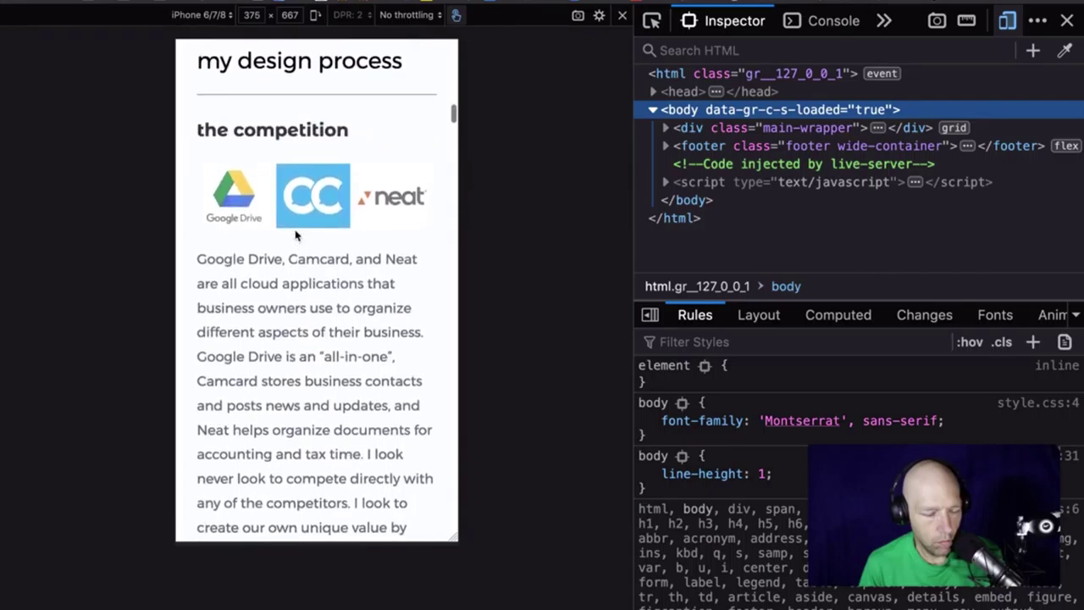
pyautogui.scroll(1, 292, 235)
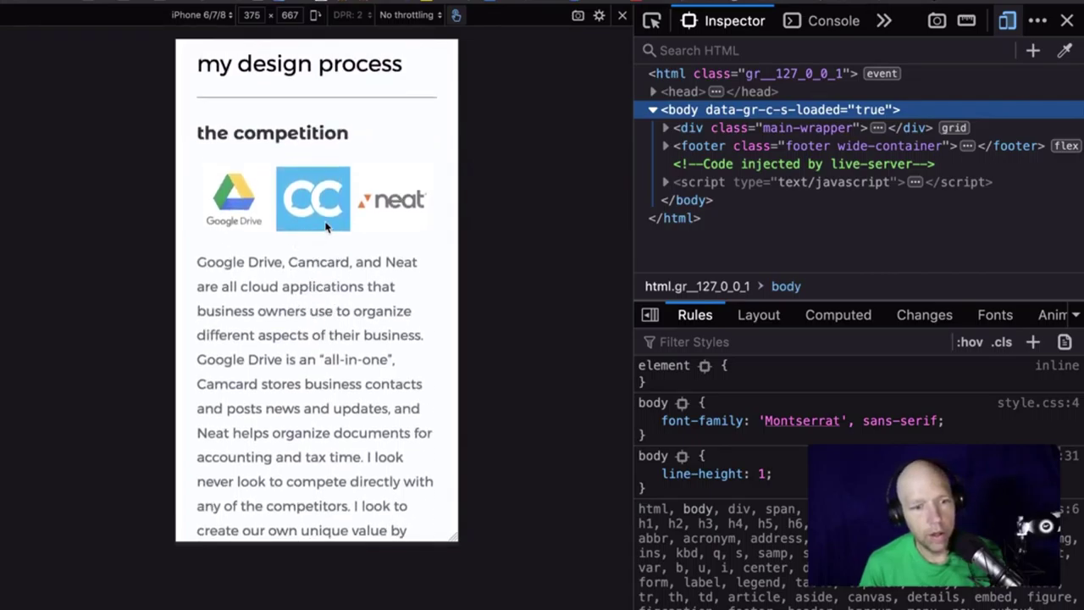
pyautogui.click(202, 15)
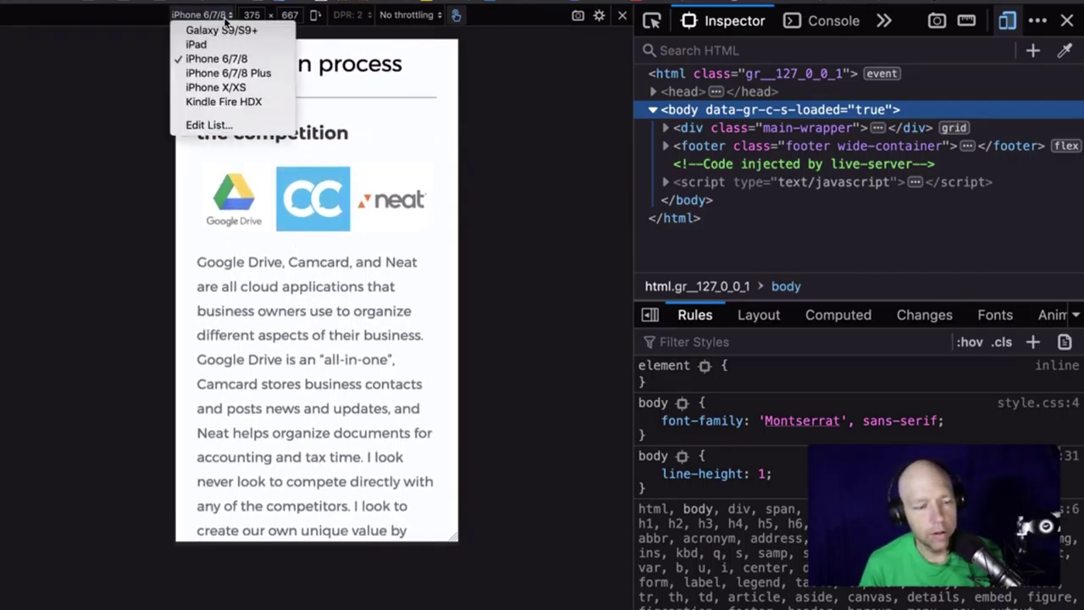
pyautogui.click(226, 74)
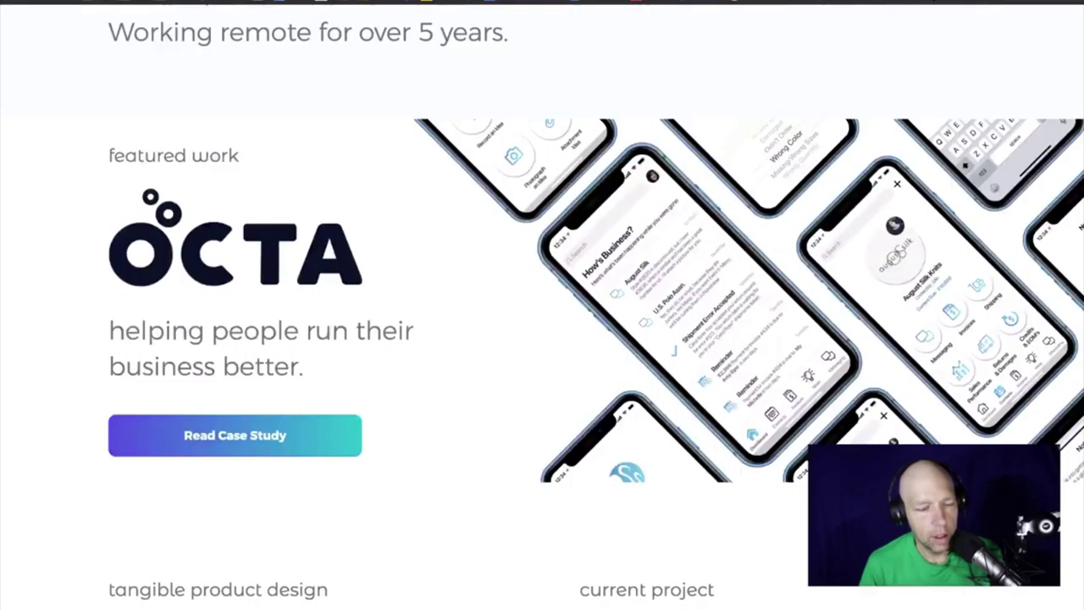
# Switch to the already open portfolio tab from a new tab's address suggestions.
pyautogui.hotkey('ctrl', 't')
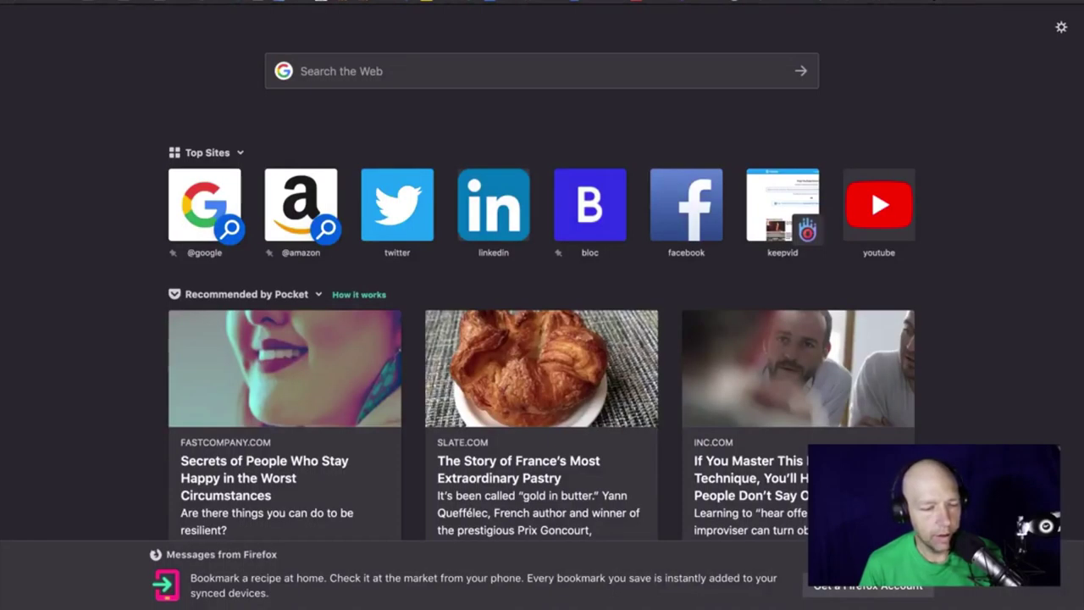
pyautogui.write('reb')
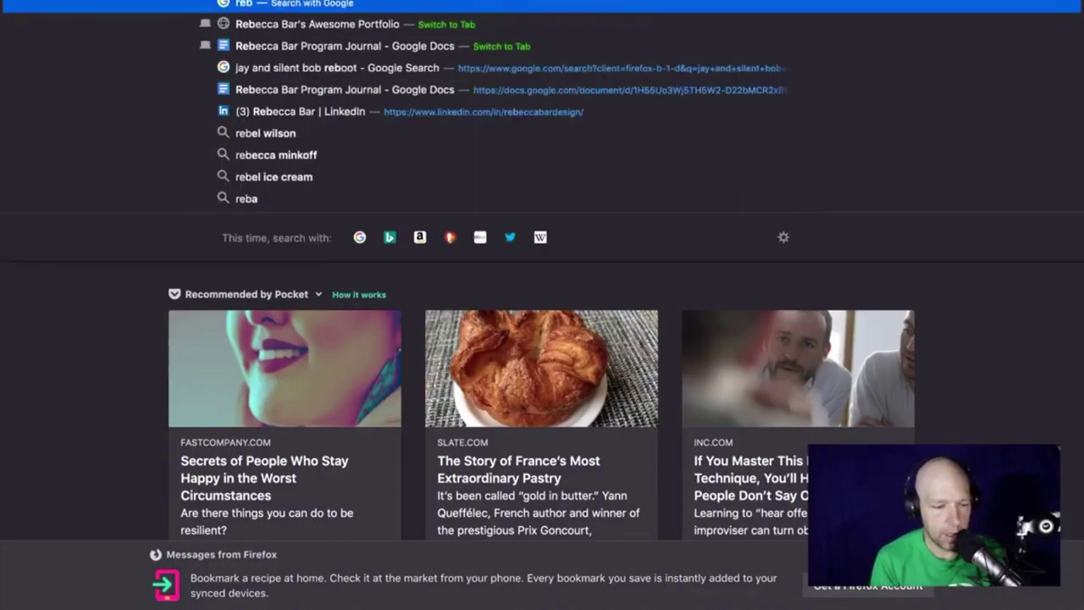
pyautogui.press('Down')
pyautogui.press('Return')
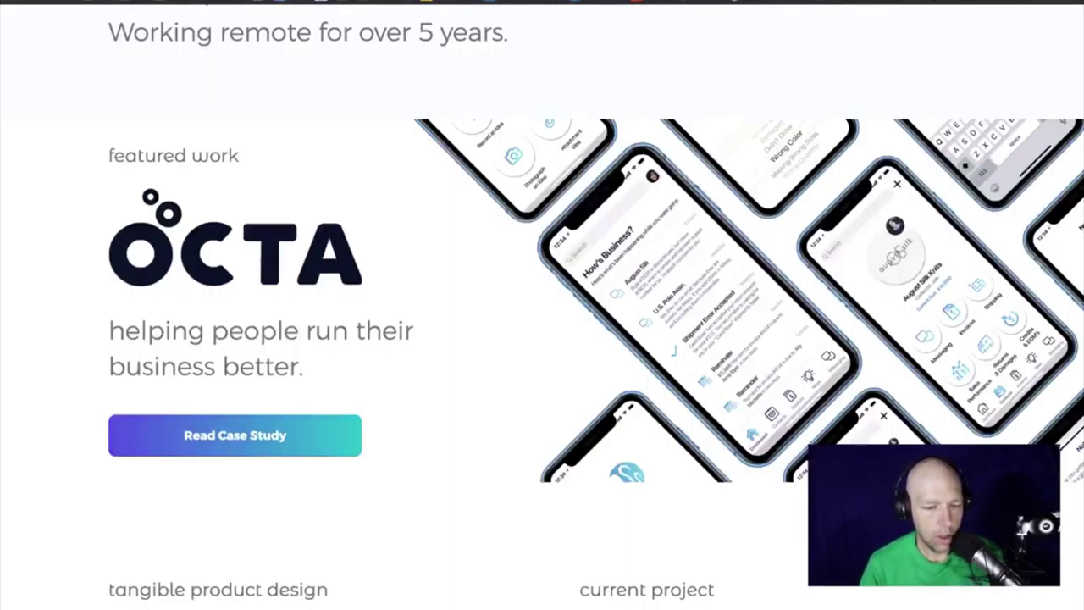
# Load the live rebeccabar.design site in a new tab.
pyautogui.hotkey('ctrl', 't')
pyautogui.write('r')
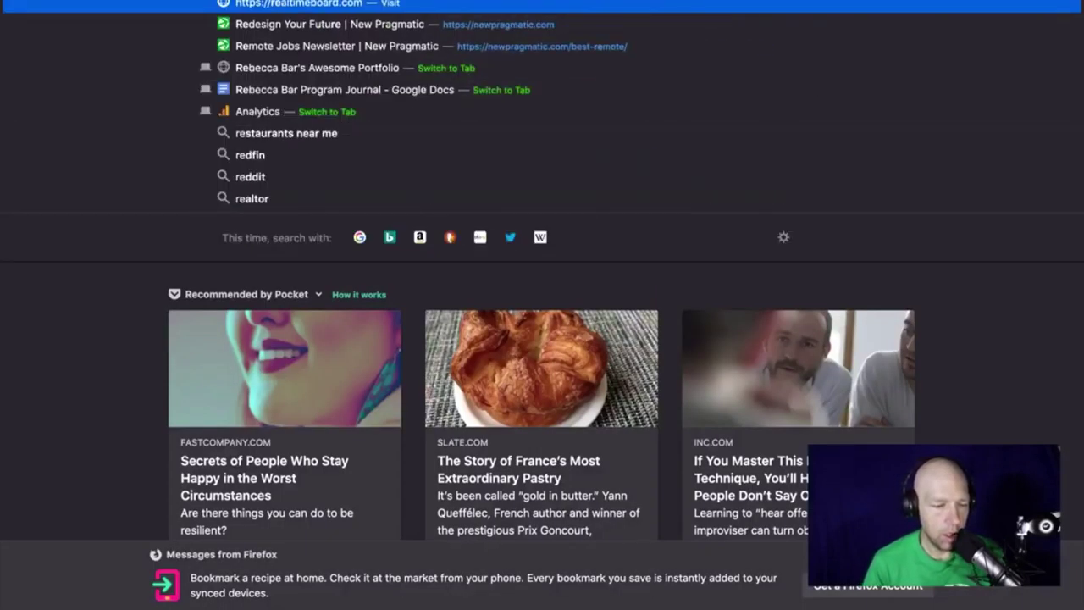
pyautogui.write('eb')
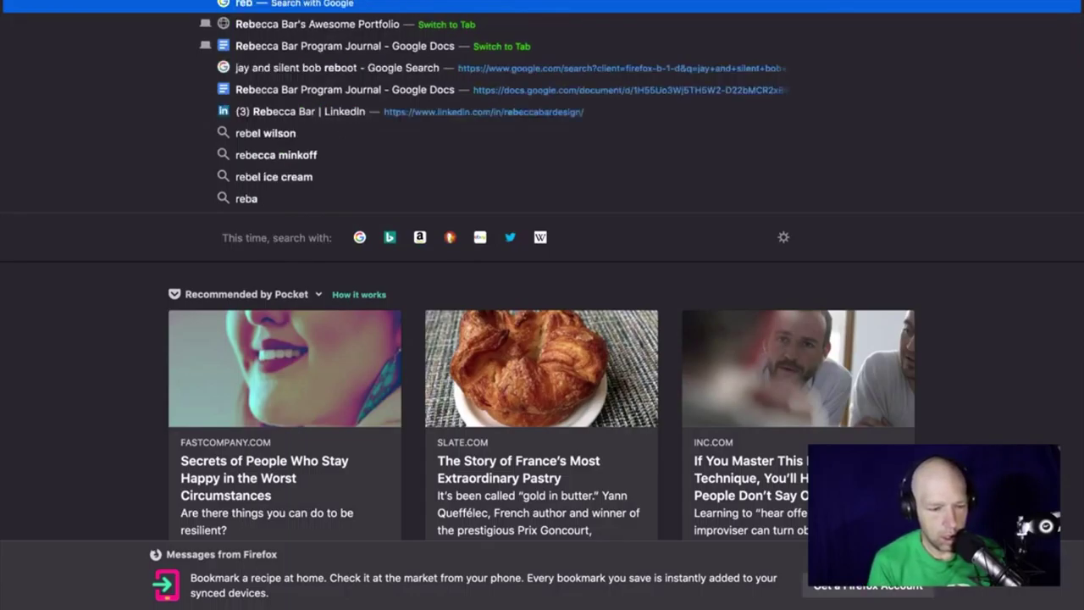
pyautogui.write('e')
pyautogui.press('Down')
pyautogui.press('Down')
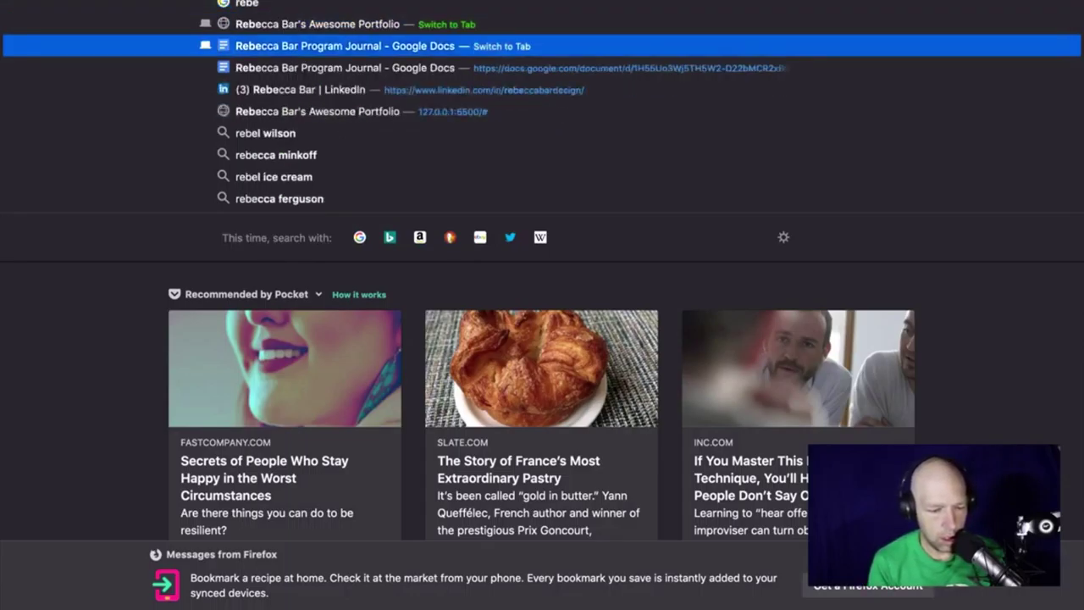
pyautogui.press('Down')
pyautogui.press('Down')
pyautogui.press('Down')
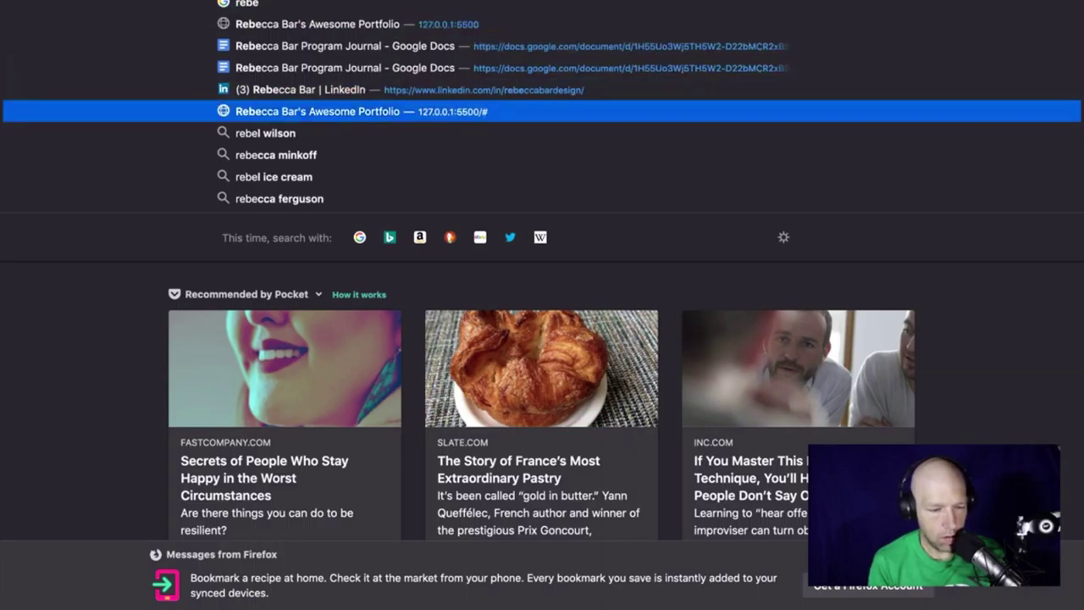
pyautogui.press('BackSpace')
pyautogui.press('BackSpace')
pyautogui.press('BackSpace')
pyautogui.write('ebeccabar.')
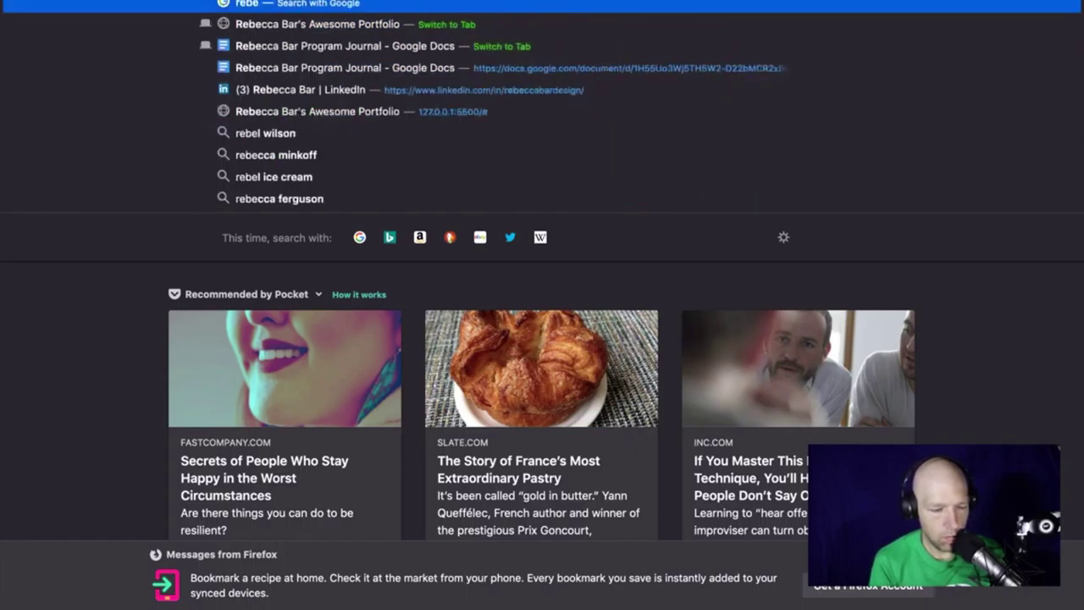
pyautogui.write('design')
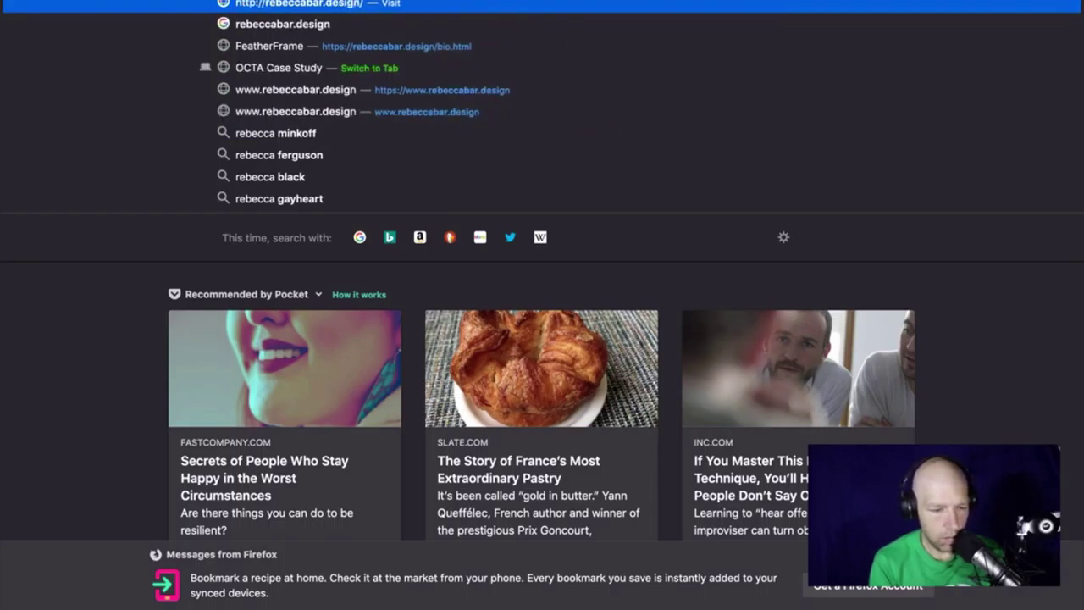
pyautogui.press('Return')
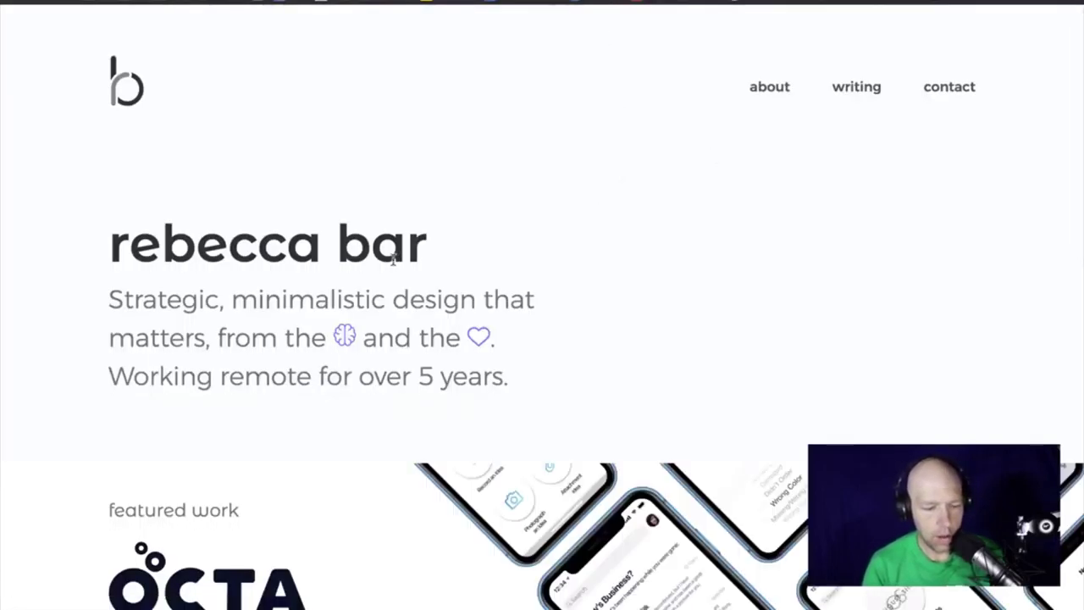
# Open the live OCTA case study and bring up the competition paragraph's context menu.
pyautogui.scroll(-6, 393, 271)
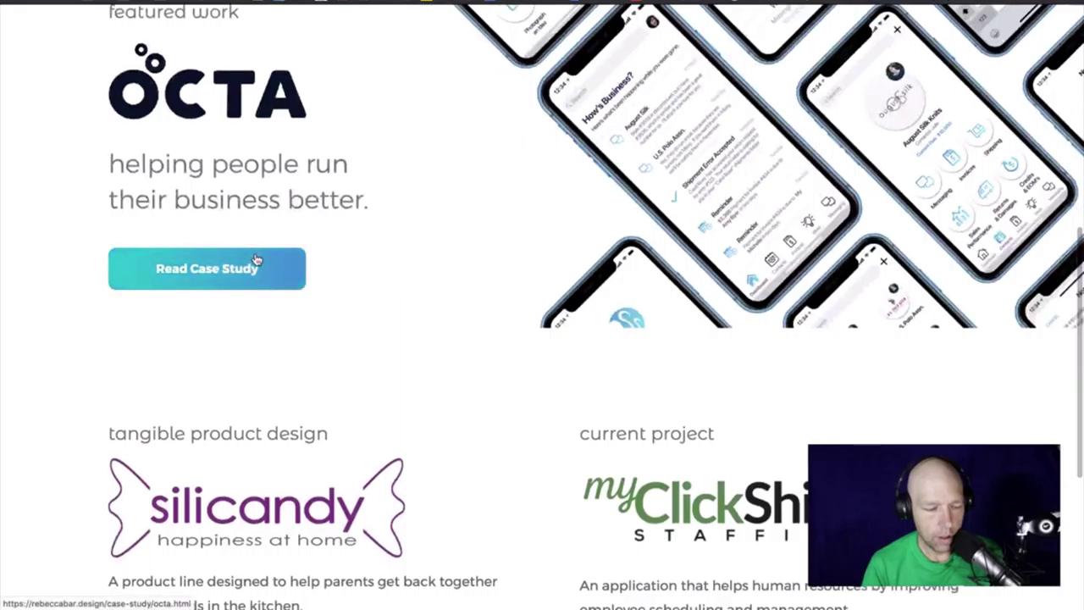
pyautogui.click(256, 260)
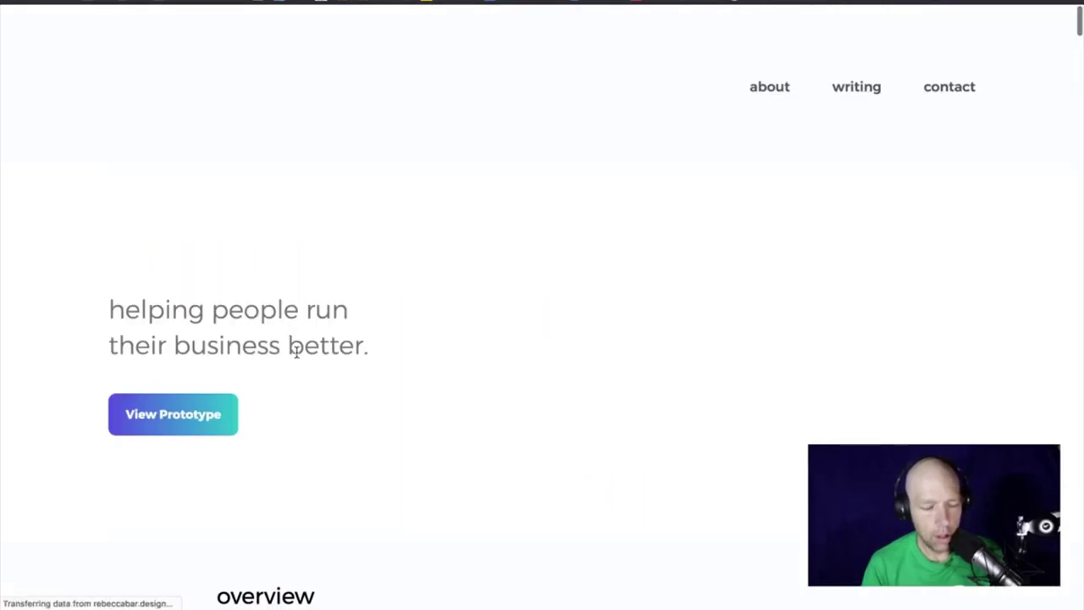
pyautogui.scroll(-6, 296, 354)
pyautogui.scroll(5, 296, 354)
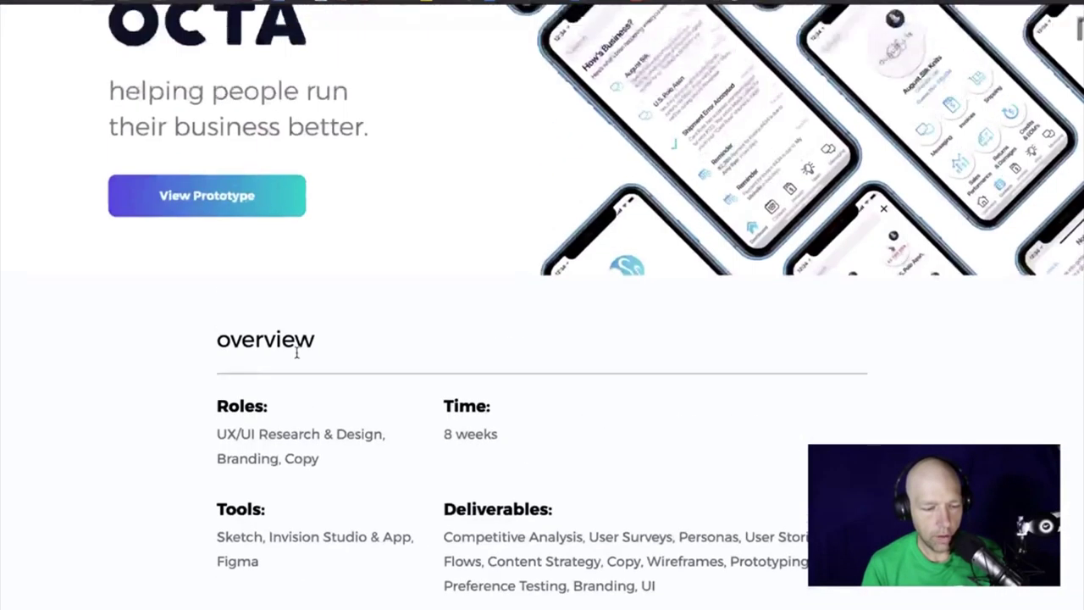
pyautogui.scroll(-8, 296, 356)
pyautogui.scroll(-10, 297, 357)
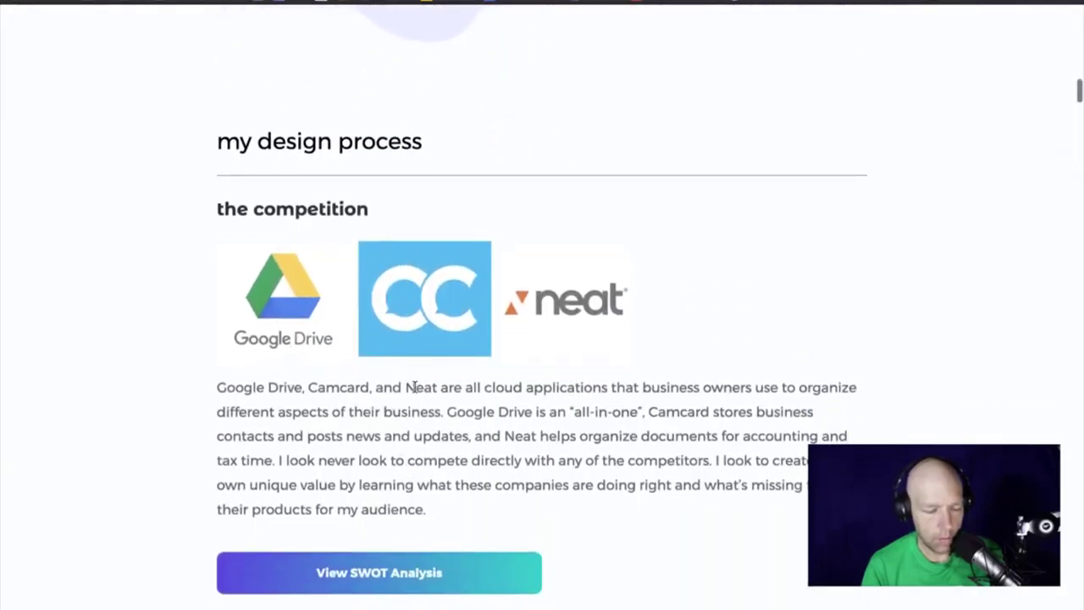
pyautogui.rightClick(413, 387)
# Inspect the competition paragraph and widen DevTools to show .button-margin's 40px bottom margin.
pyautogui.click(475, 558)
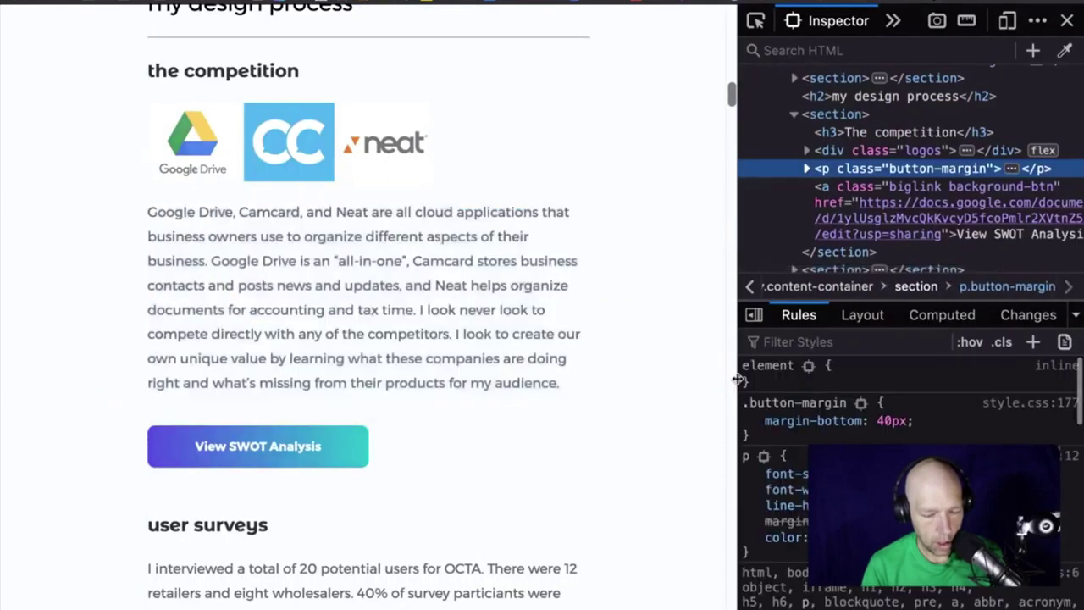
pyautogui.moveTo(737, 376); pyautogui.dragTo(356, 365)
pyautogui.scroll(-10, 223, 370)
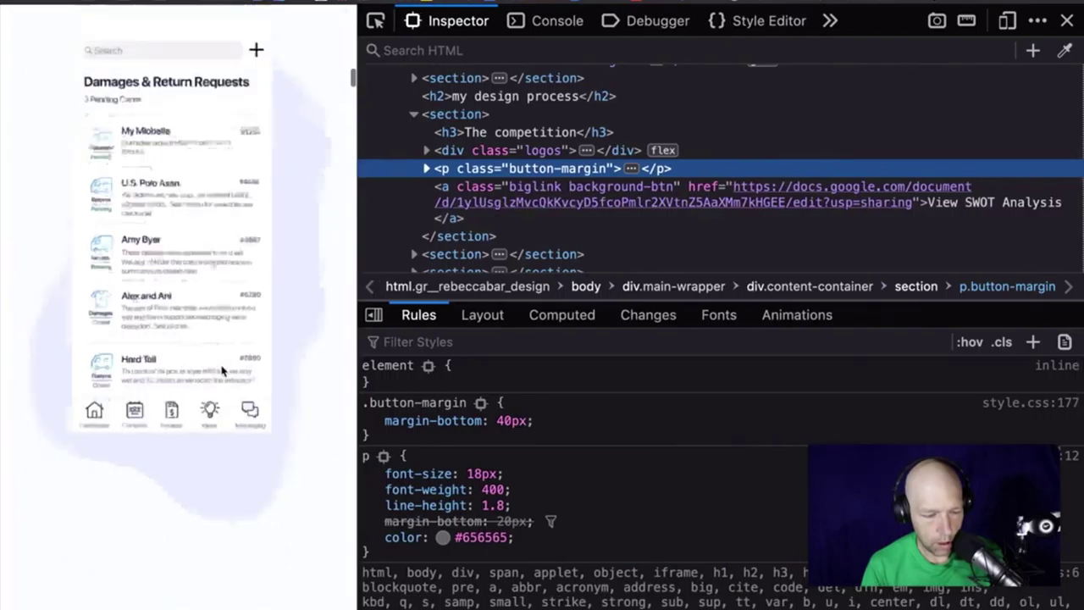
pyautogui.scroll(1, 223, 370)
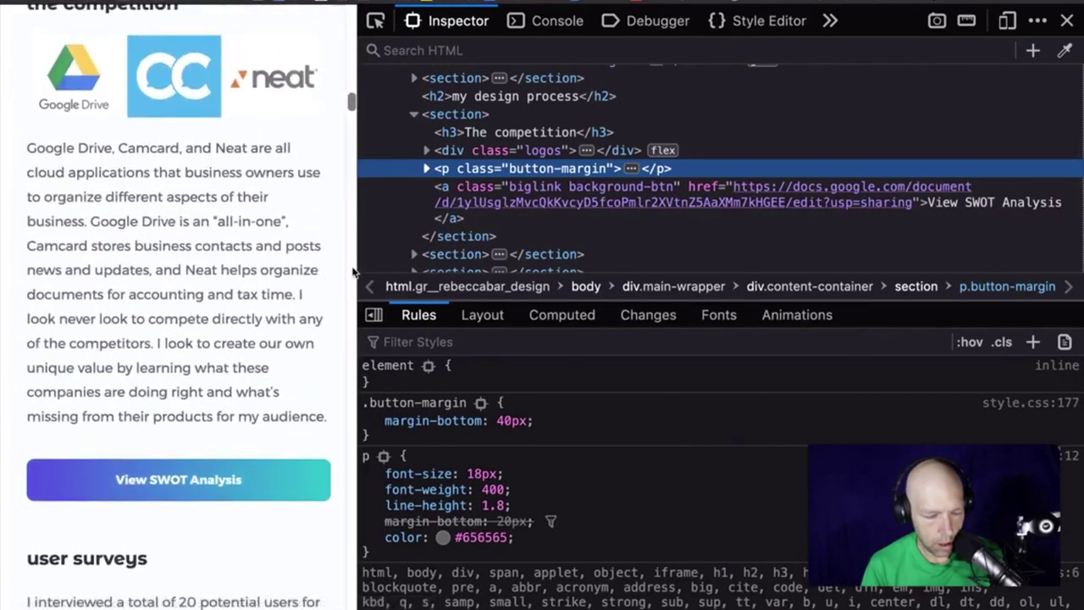
pyautogui.moveTo(355, 265)
pyautogui.mouseDown()
pyautogui.moveTo(288, 262)
pyautogui.moveTo(334, 265)
pyautogui.mouseUp()
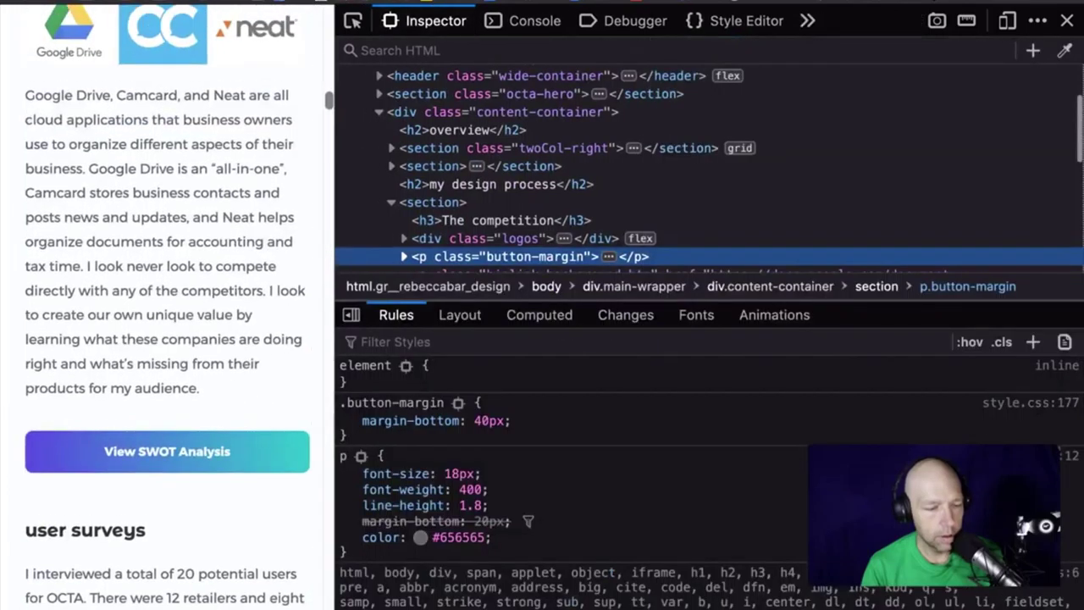
pyautogui.moveTo(579, 588)
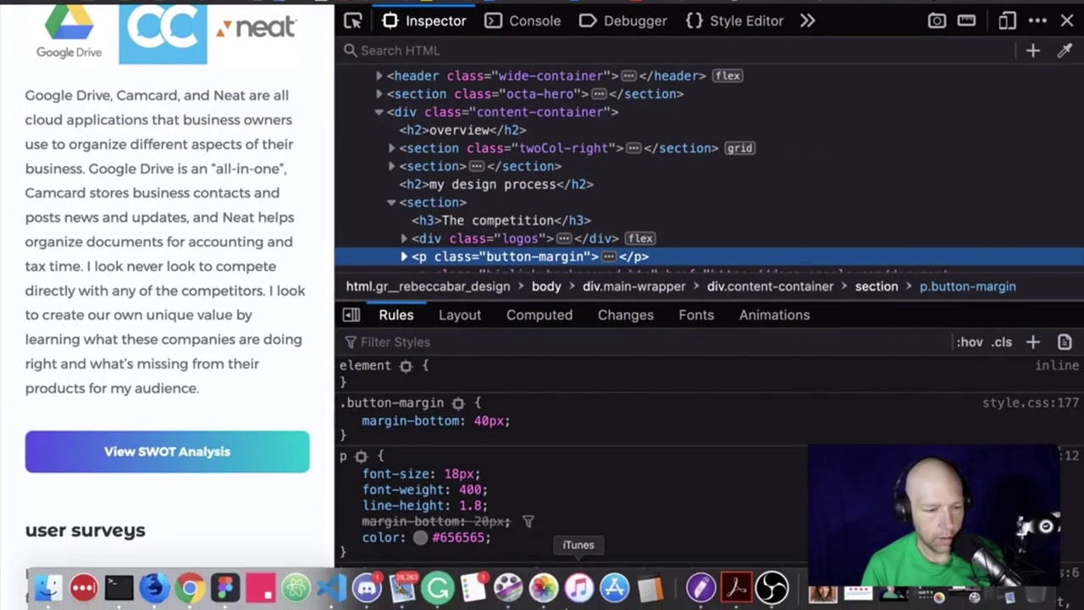
# Bring Chrome forward and open its DevTools on the OCTA page via Inspect.
pyautogui.click(187, 591)
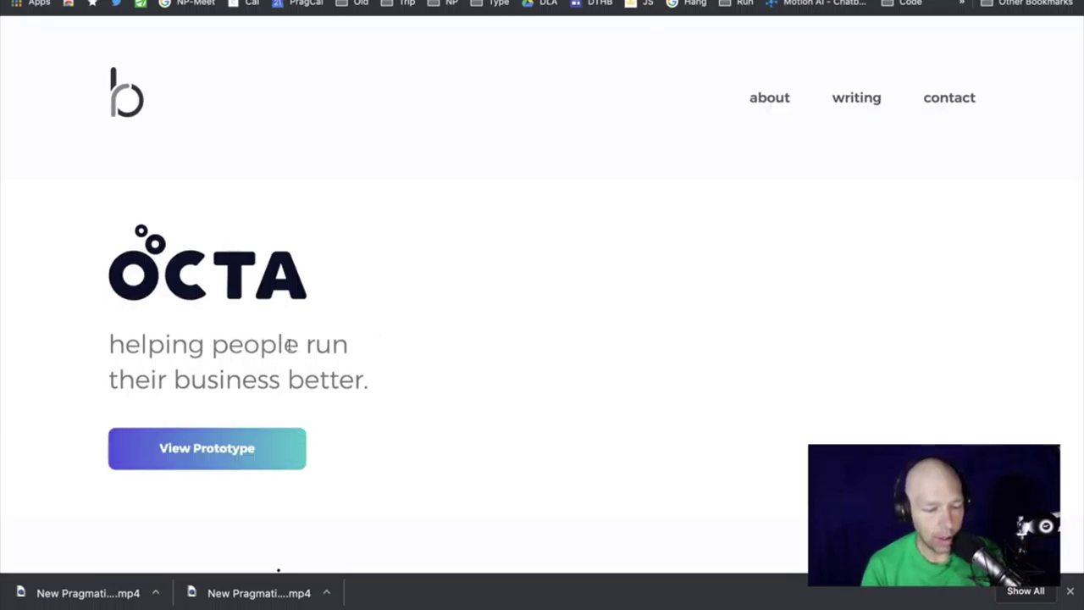
pyautogui.rightClick(438, 320)
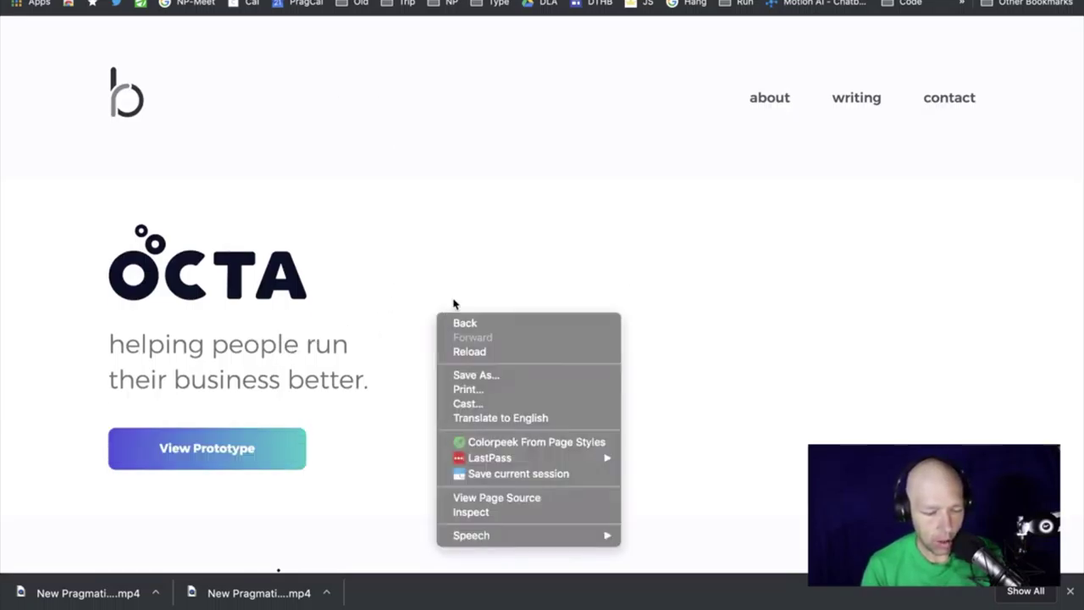
pyautogui.click(511, 514)
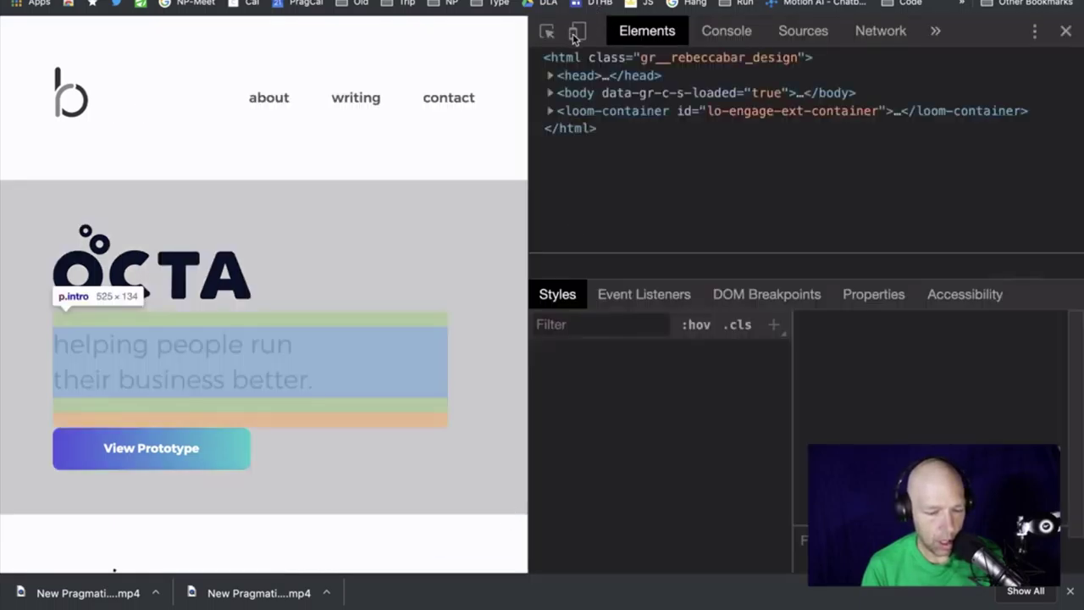
pyautogui.click(575, 34)
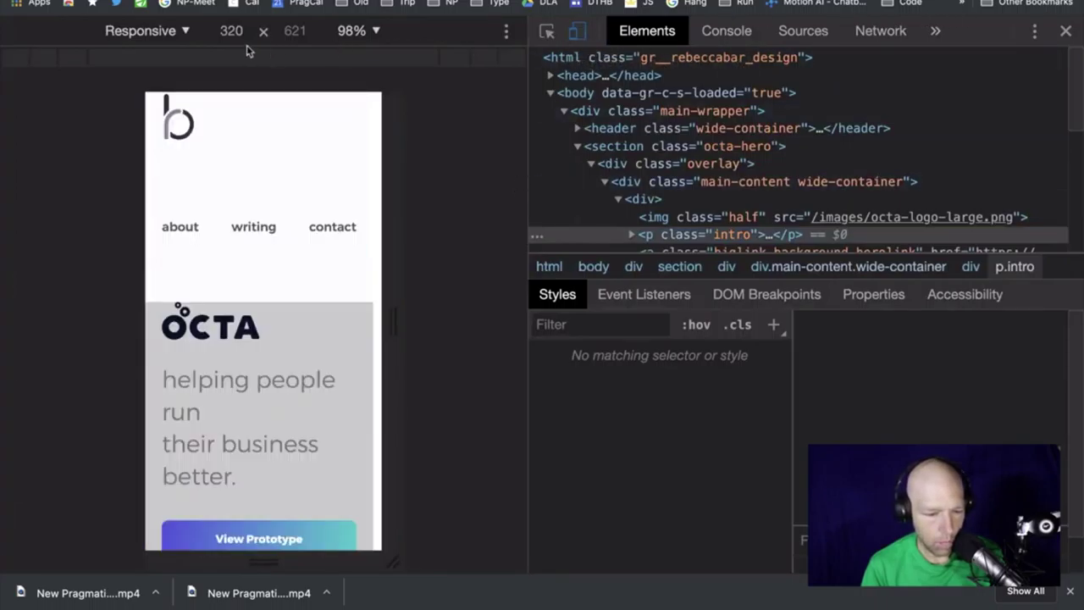
pyautogui.click(185, 31)
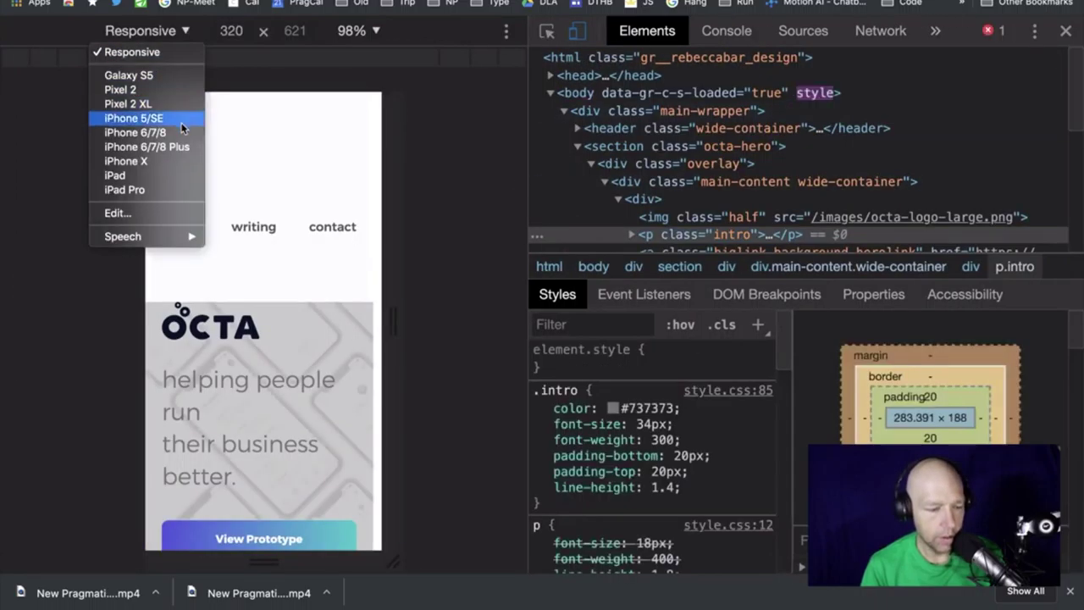
pyautogui.click(157, 132)
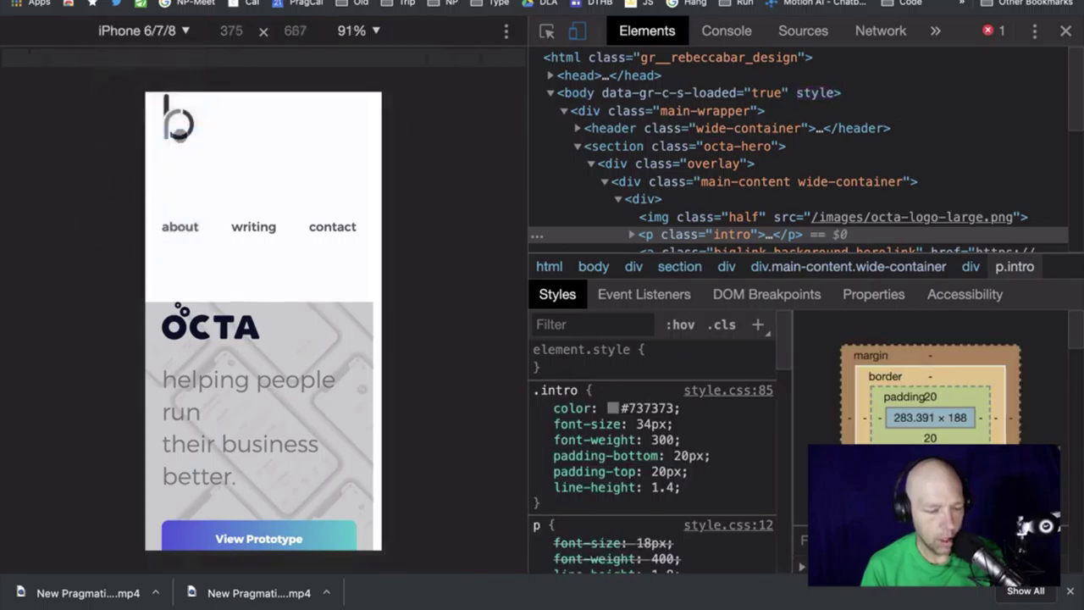
pyautogui.scroll(-1, 269, 276)
pyautogui.scroll(1, 269, 276)
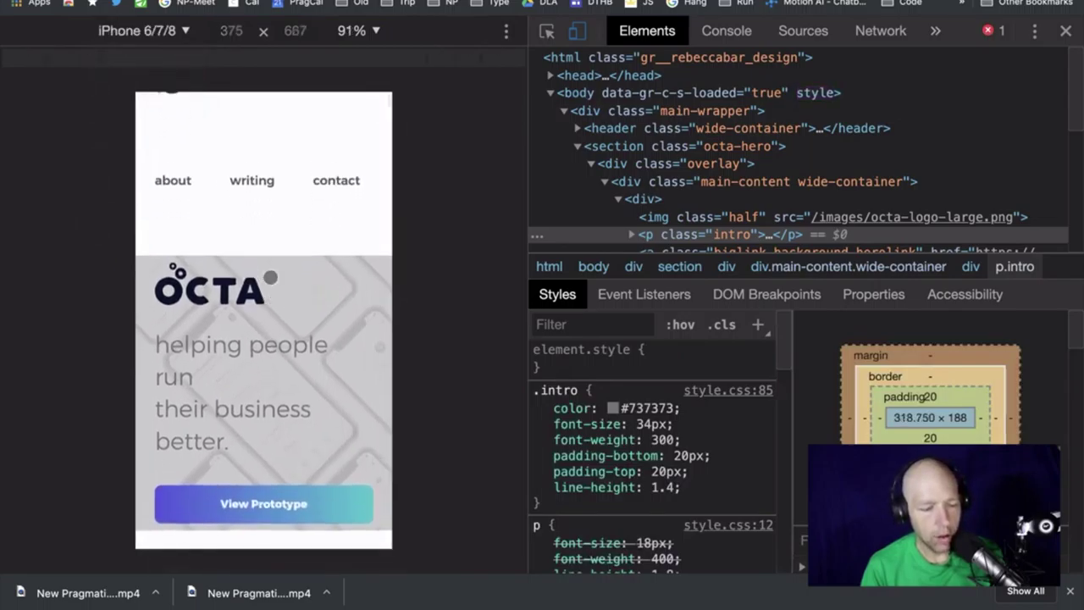
pyautogui.scroll(-10, 283, 356)
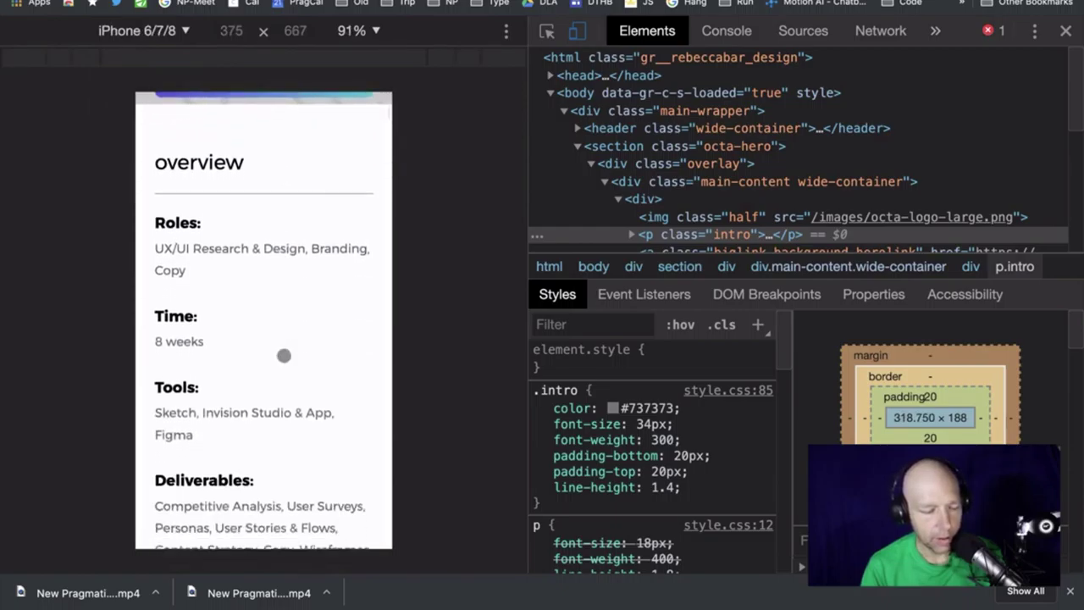
pyautogui.scroll(-15, 283, 356)
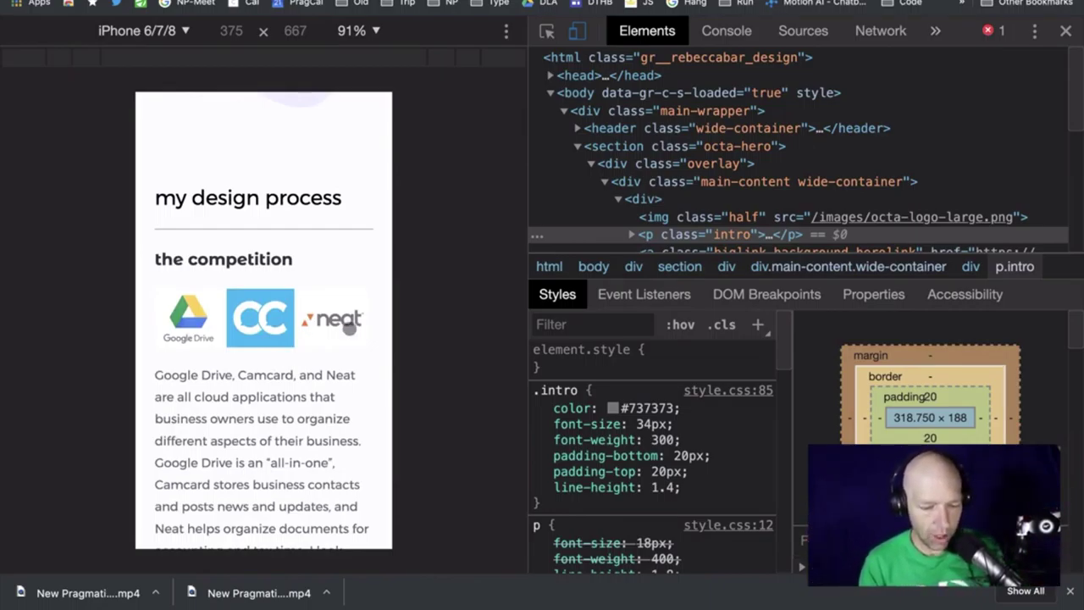
pyautogui.press('super+shift+c')
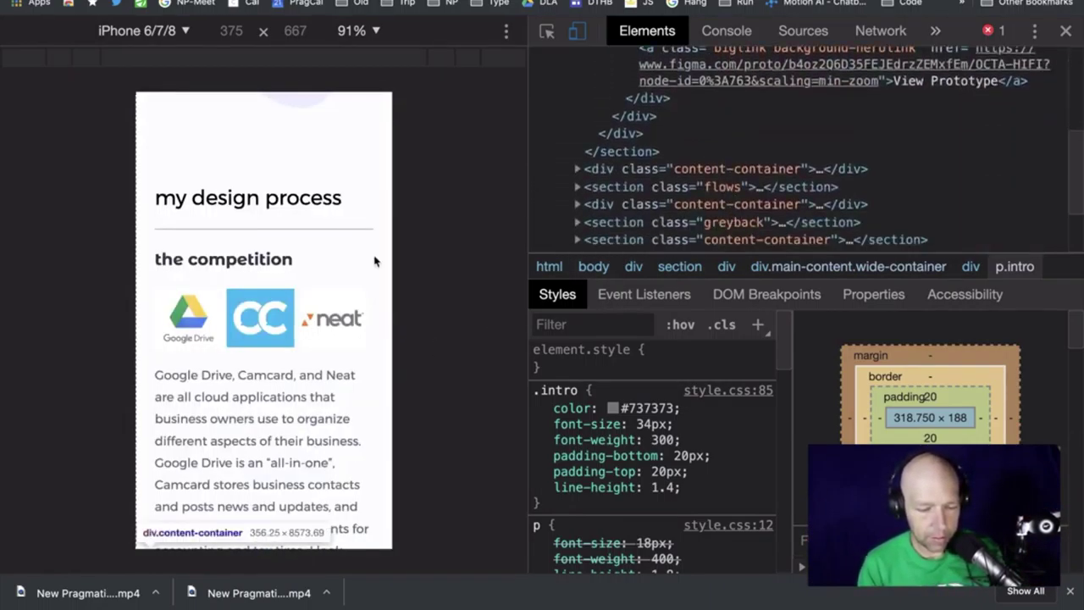
pyautogui.press('super+shift+c')
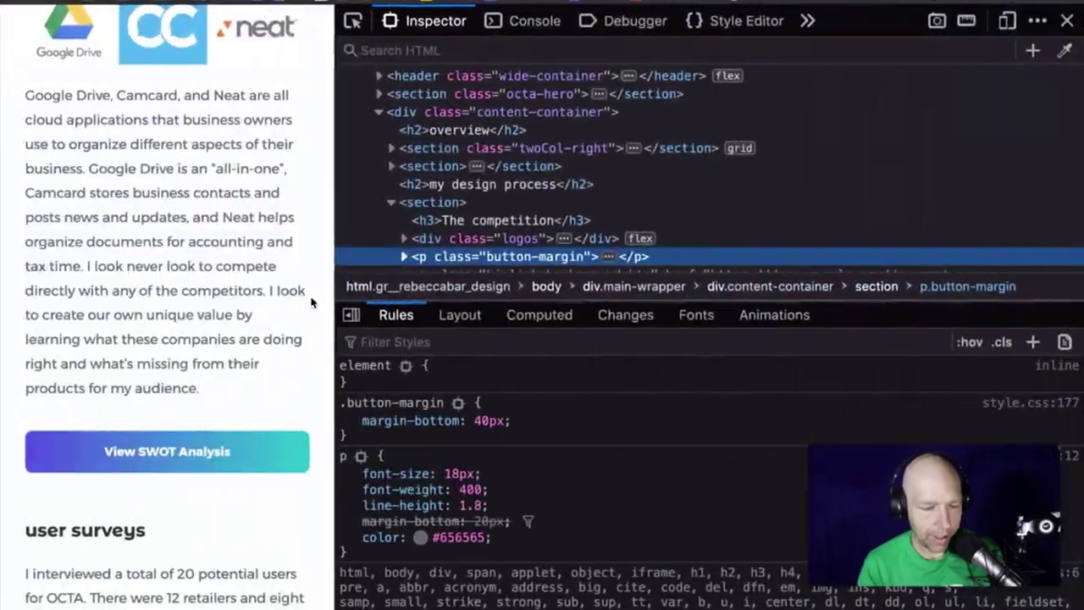
# Inspect the Camcard logo, then select the logos div and Google Drive img node.
pyautogui.rightClick(195, 53)
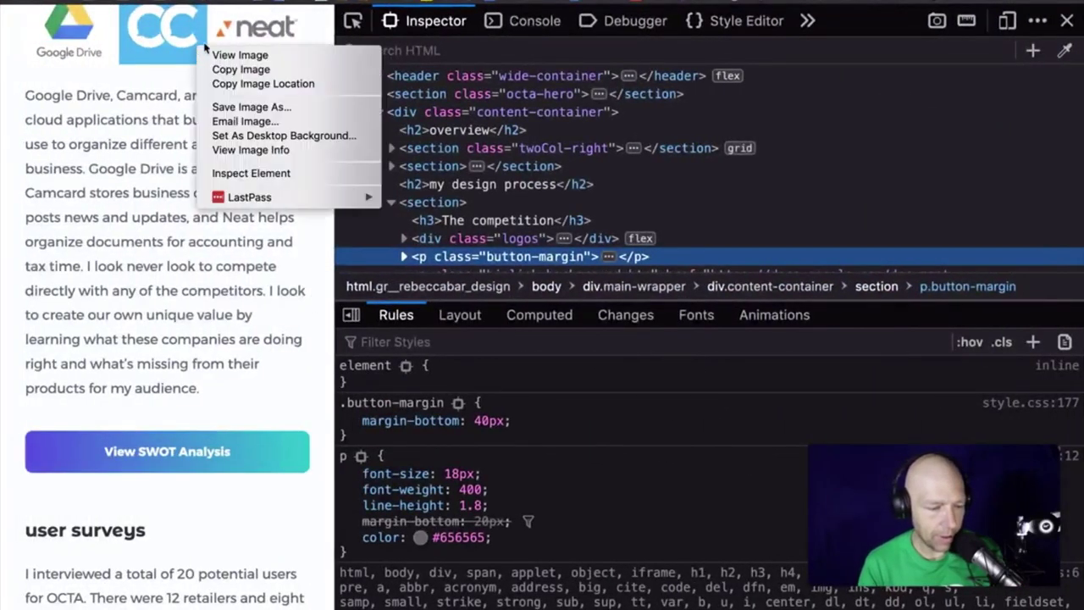
pyautogui.click(254, 176)
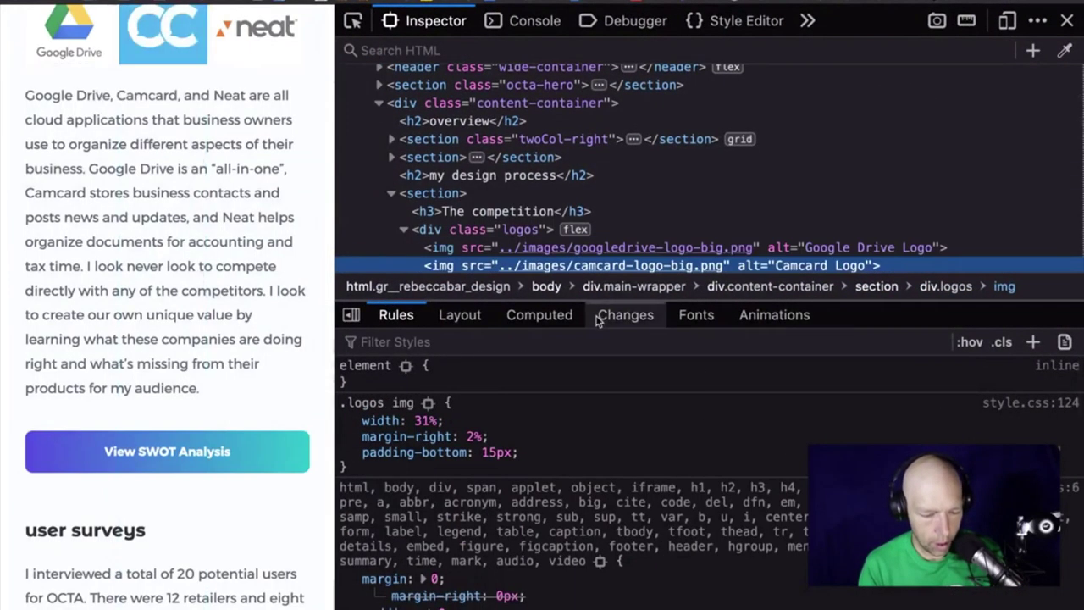
pyautogui.click(524, 238)
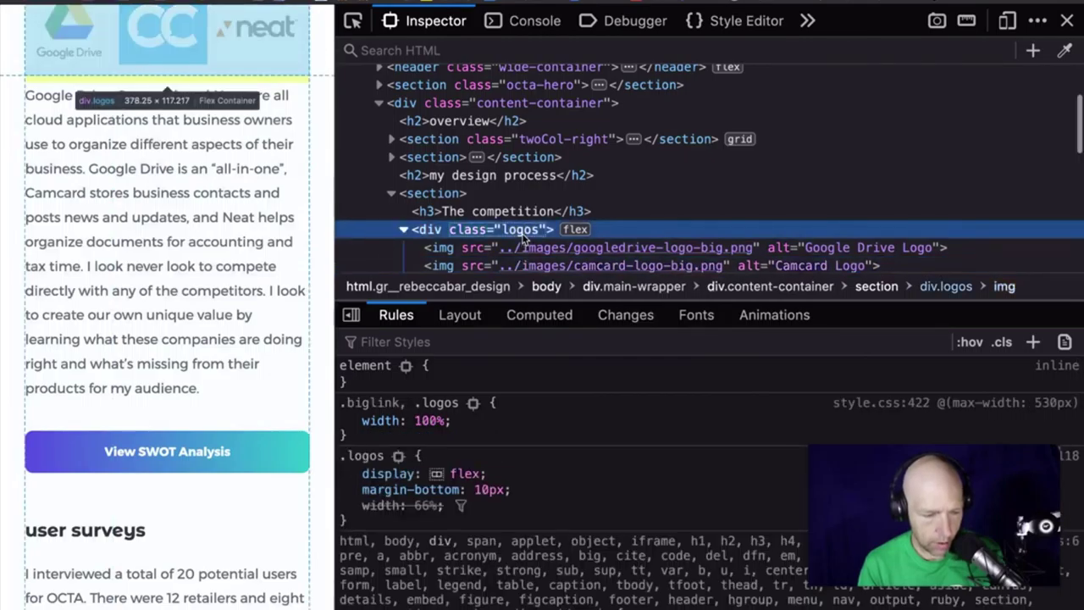
pyautogui.click(479, 254)
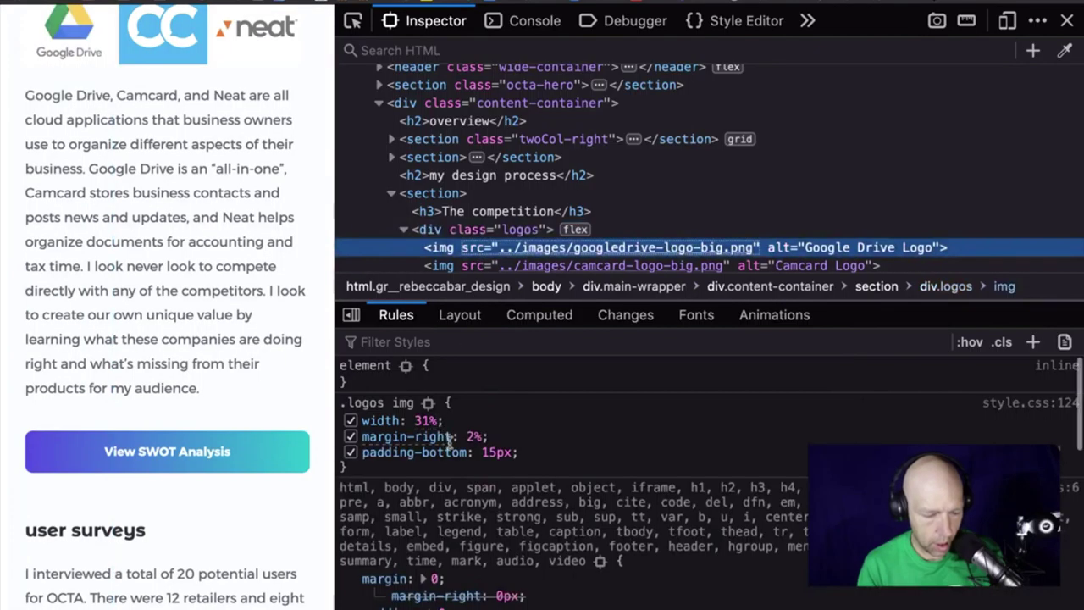
pyautogui.scroll(3, 283, 145)
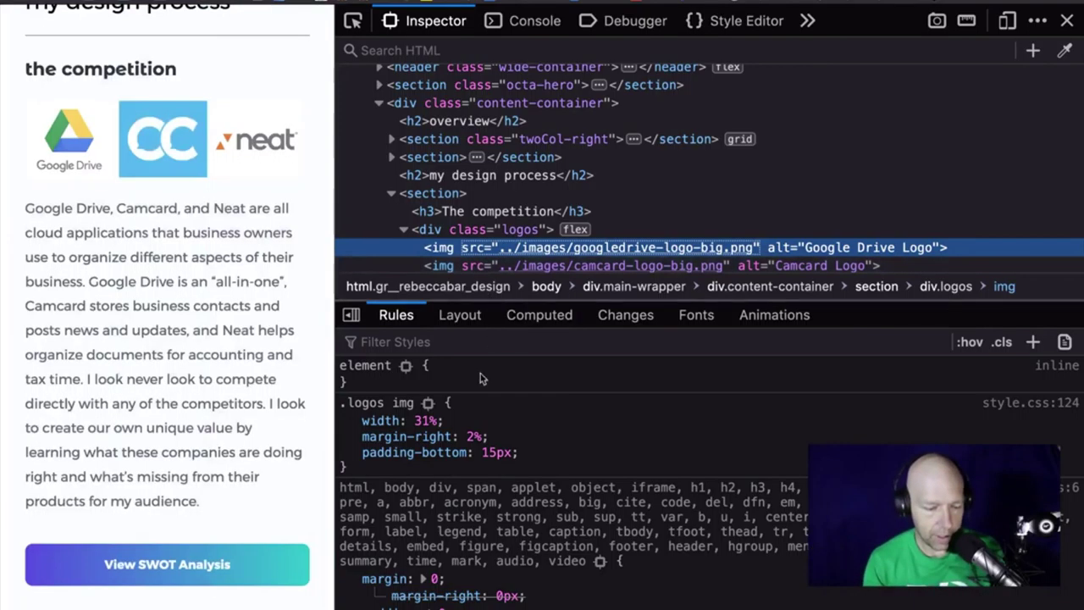
# Add a height to .logos img, trying 130%, 1000px and 400px, then disable it.
pyautogui.click(460, 411)
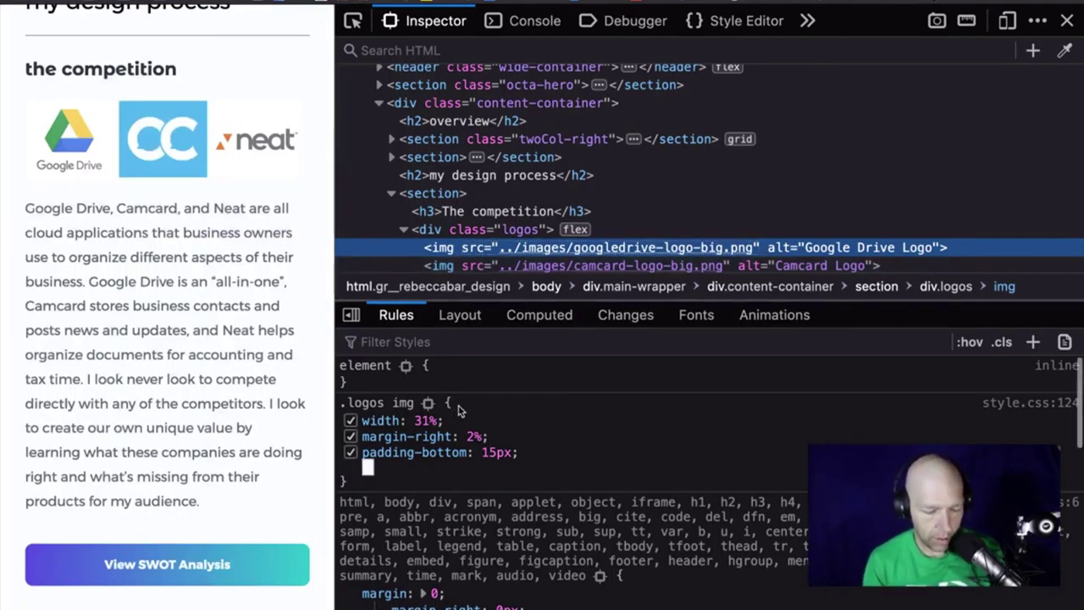
pyautogui.write('height')
pyautogui.press('Tab')
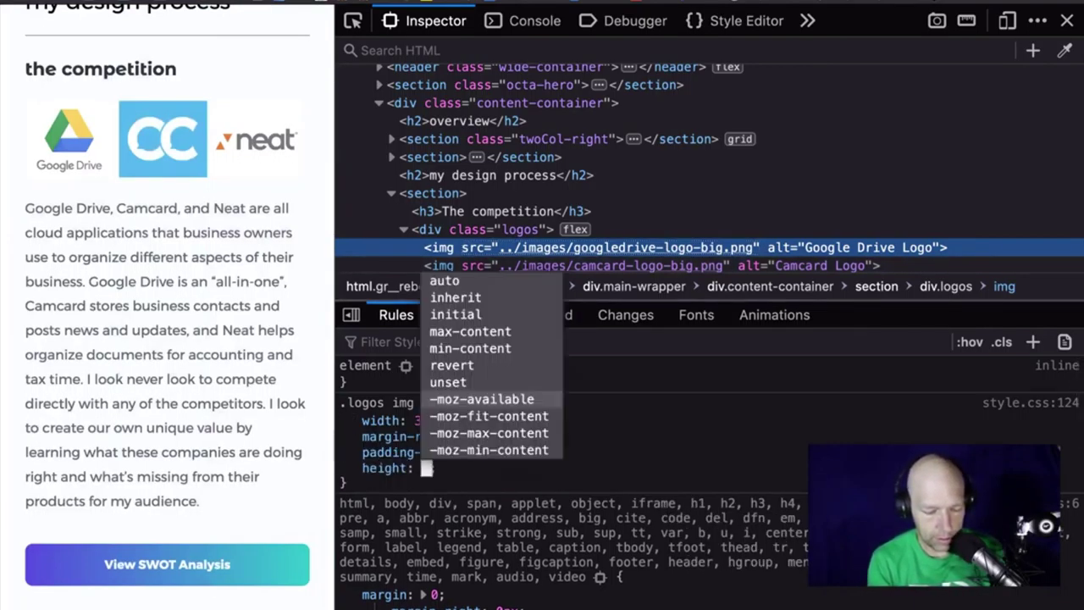
pyautogui.write('50%')
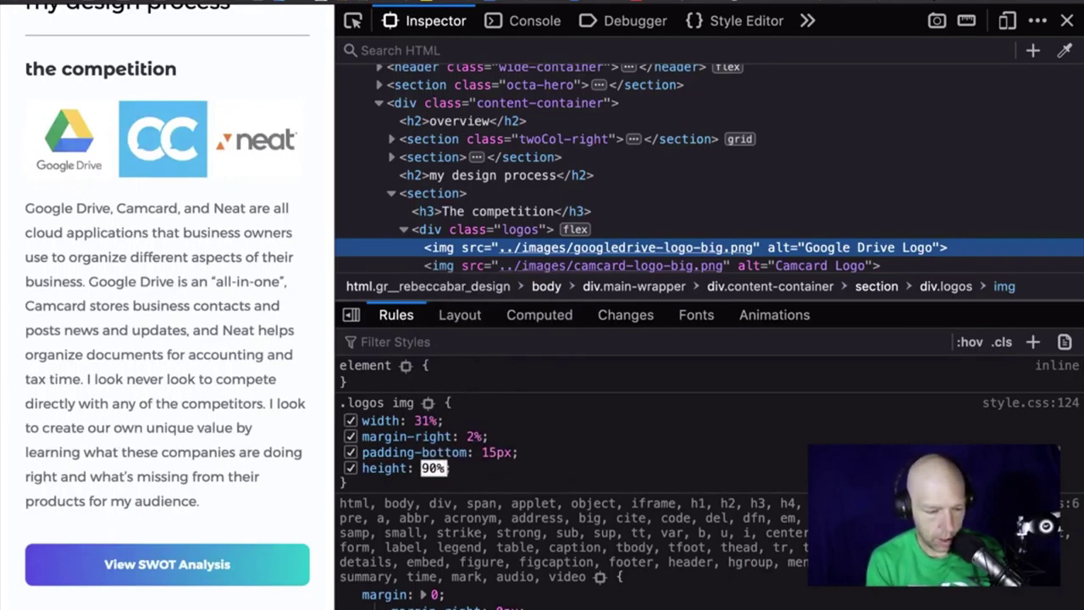
pyautogui.press('Return')
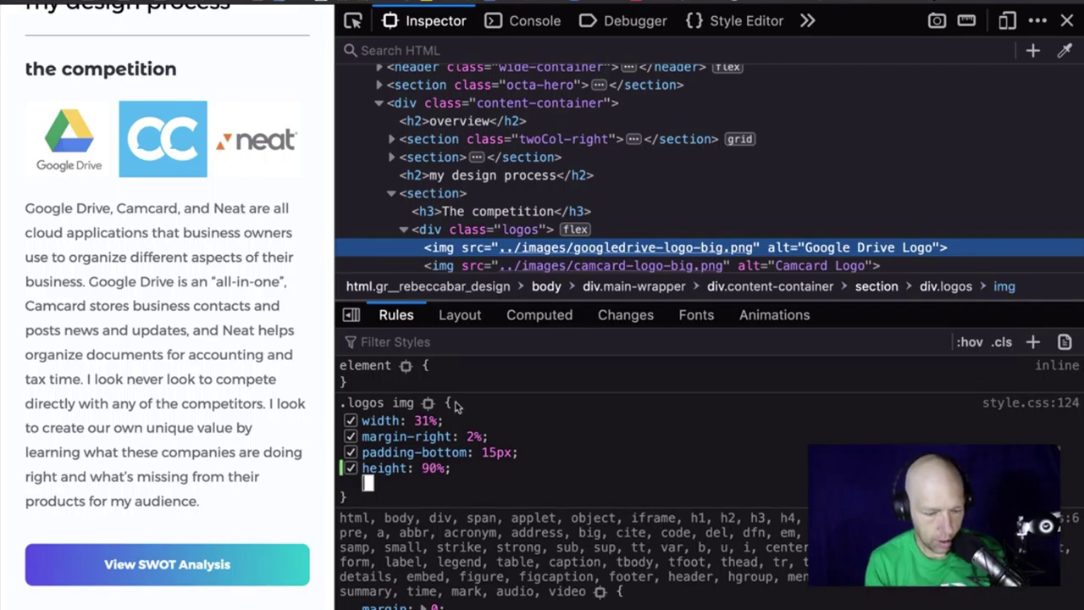
pyautogui.click(435, 467)
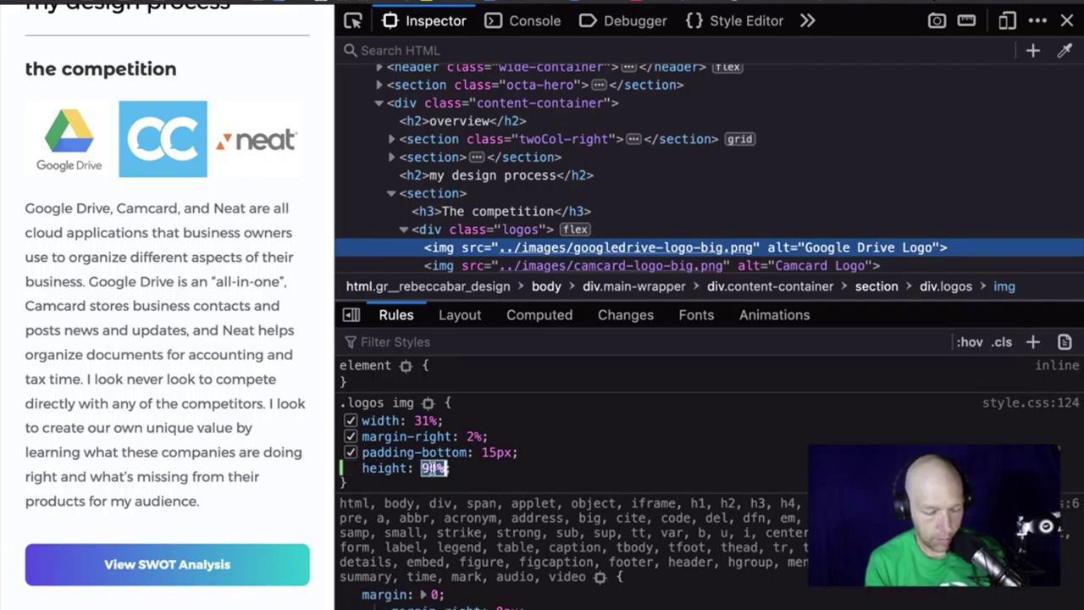
pyautogui.write('1')
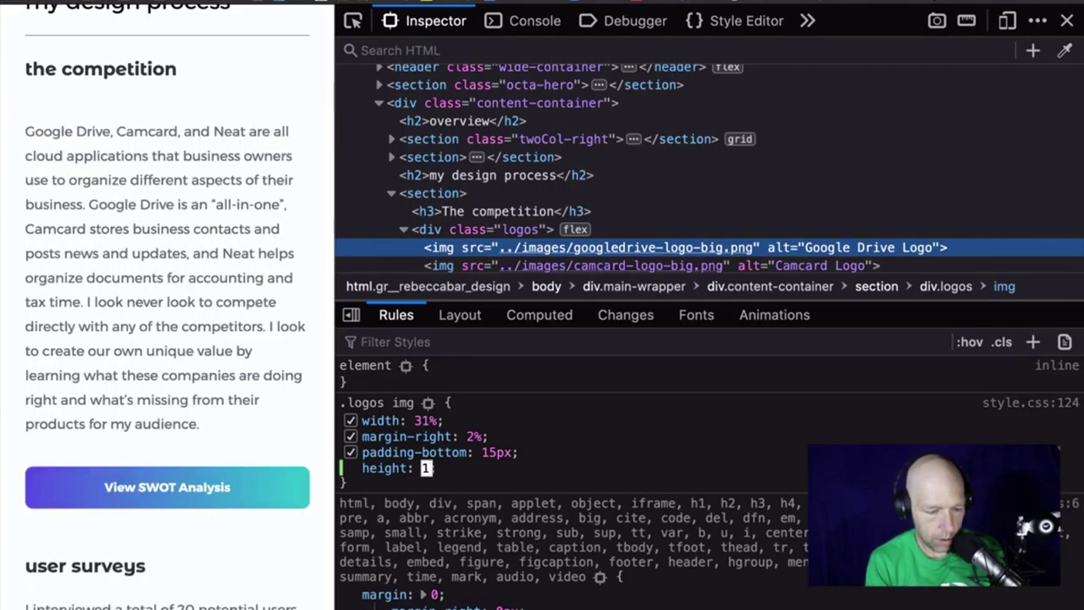
pyautogui.write('30%')
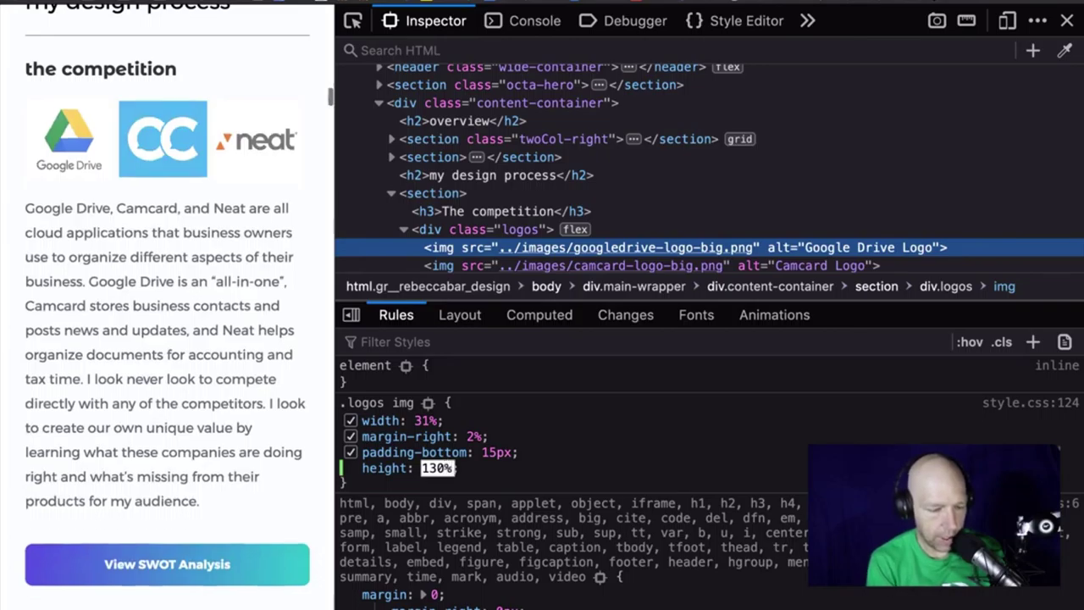
pyautogui.press('BackSpace')
pyautogui.press('BackSpace')
pyautogui.press('BackSpace')
pyautogui.write('00')
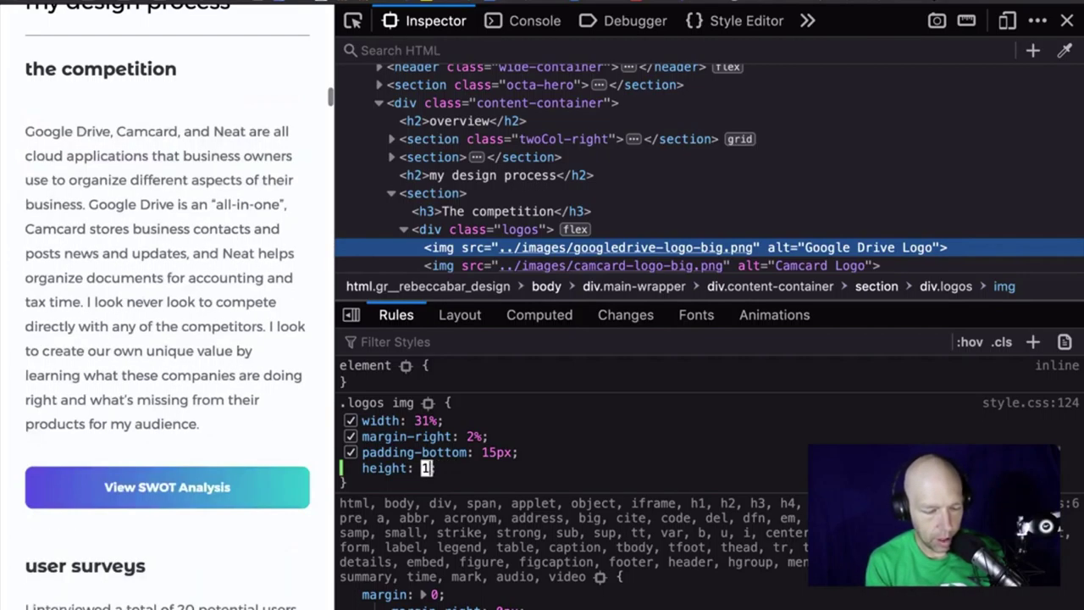
pyautogui.write('0px')
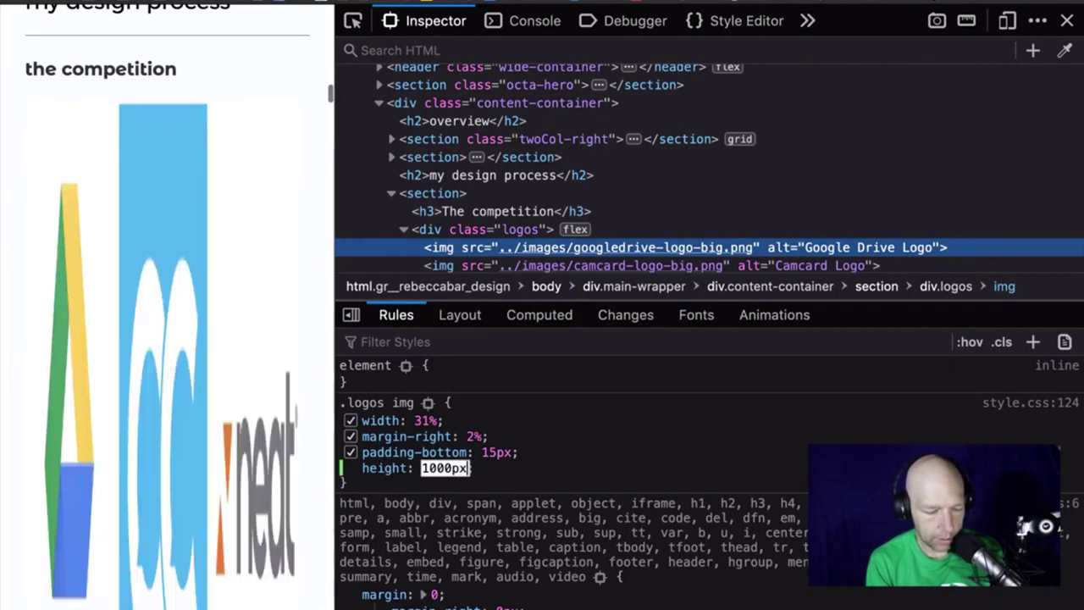
pyautogui.press('BackSpace')
pyautogui.press('BackSpace')
pyautogui.press('BackSpace')
pyautogui.press('BackSpace')
pyautogui.press('BackSpace')
pyautogui.press('BackSpace')
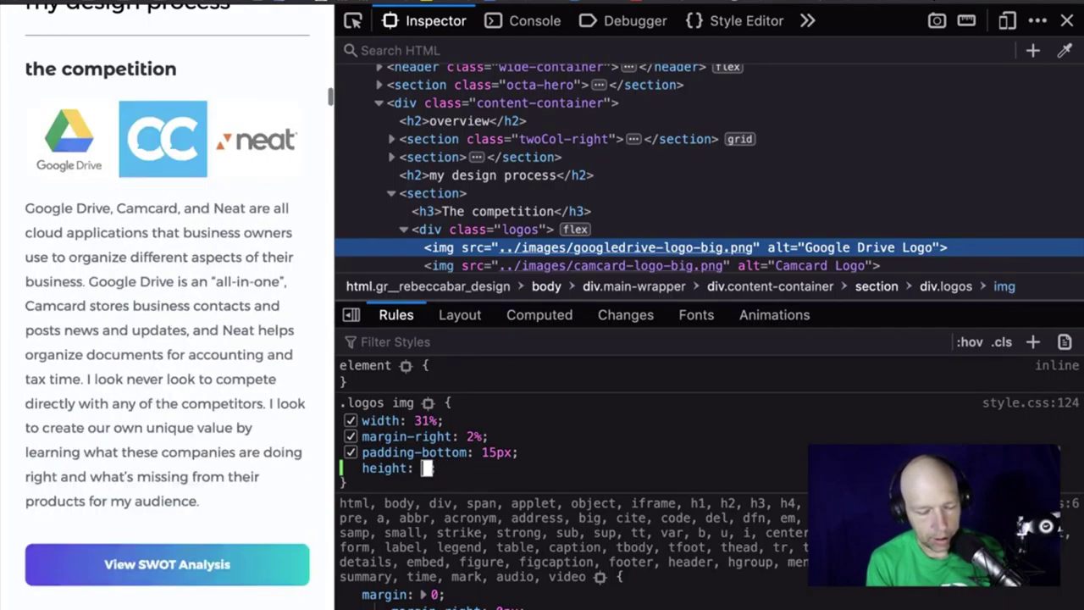
pyautogui.write('400px')
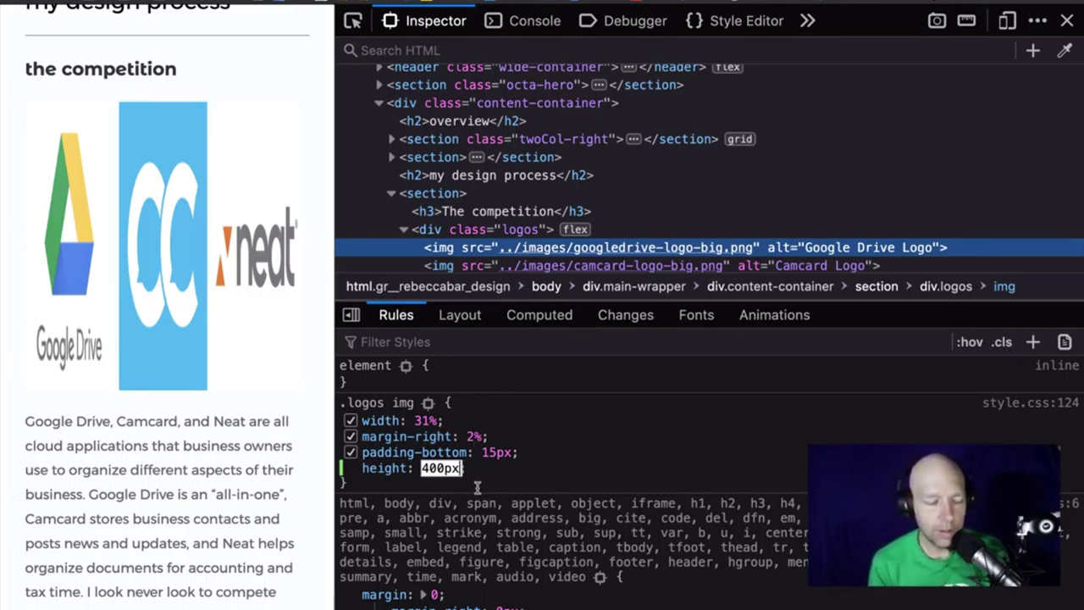
pyautogui.click(350, 468)
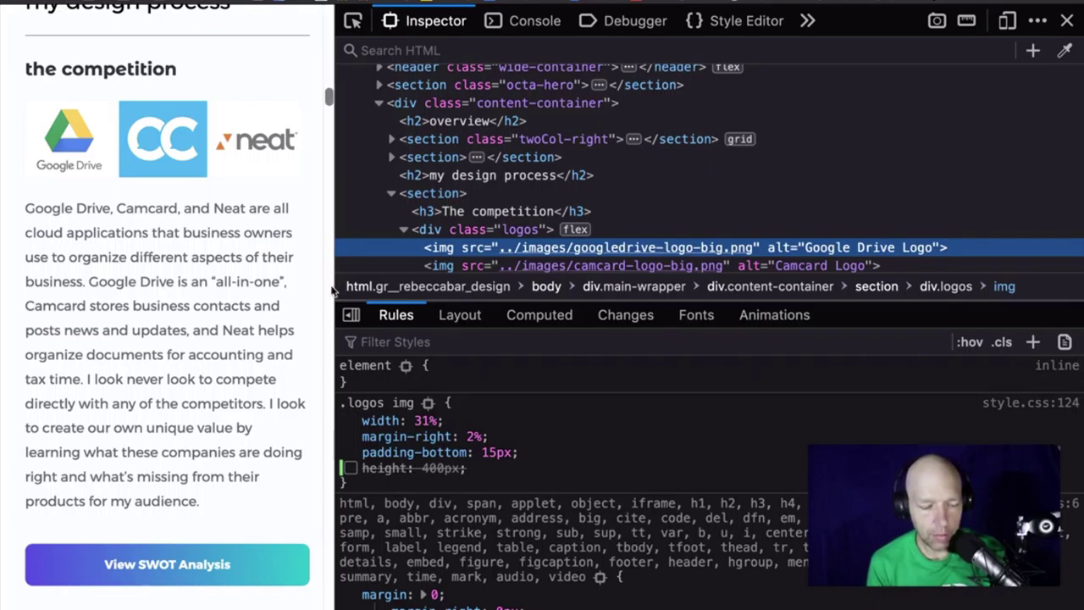
# Scroll to the competition logos and drag the devtools splitter right twice to widen the page.
pyautogui.scroll(-6, 332, 291)
pyautogui.scroll(10, 286, 292)
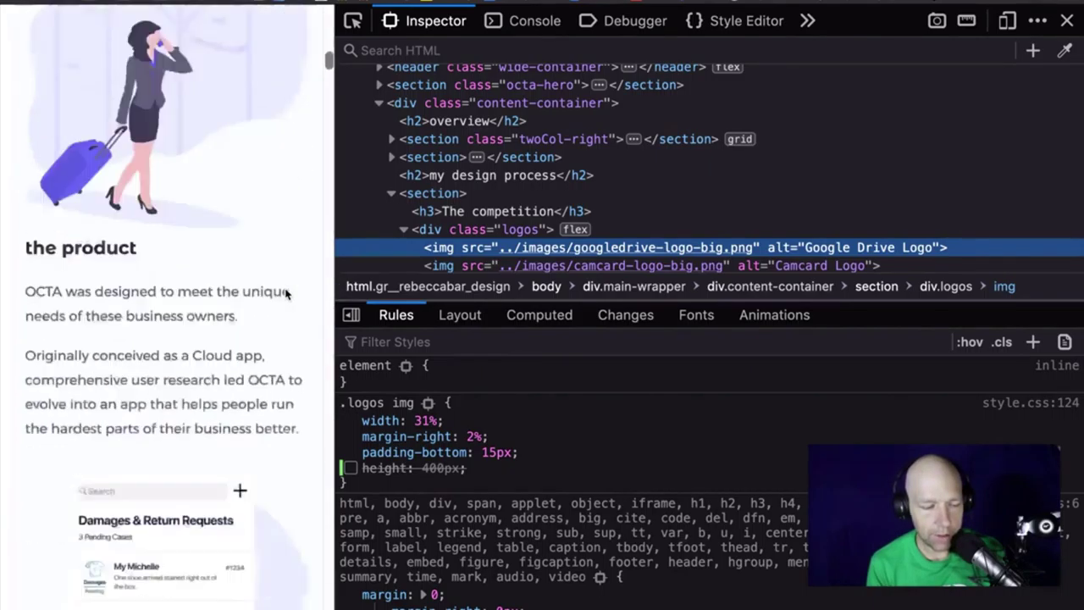
pyautogui.scroll(-8, 285, 292)
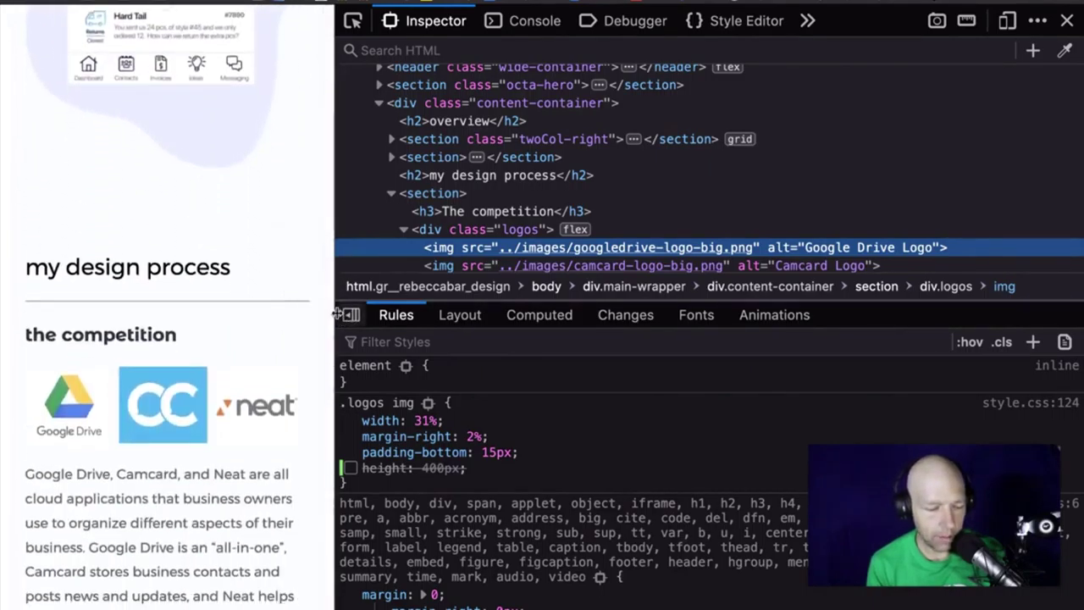
pyautogui.moveTo(336, 314); pyautogui.dragTo(466, 337)
pyautogui.scroll(8, 322, 307)
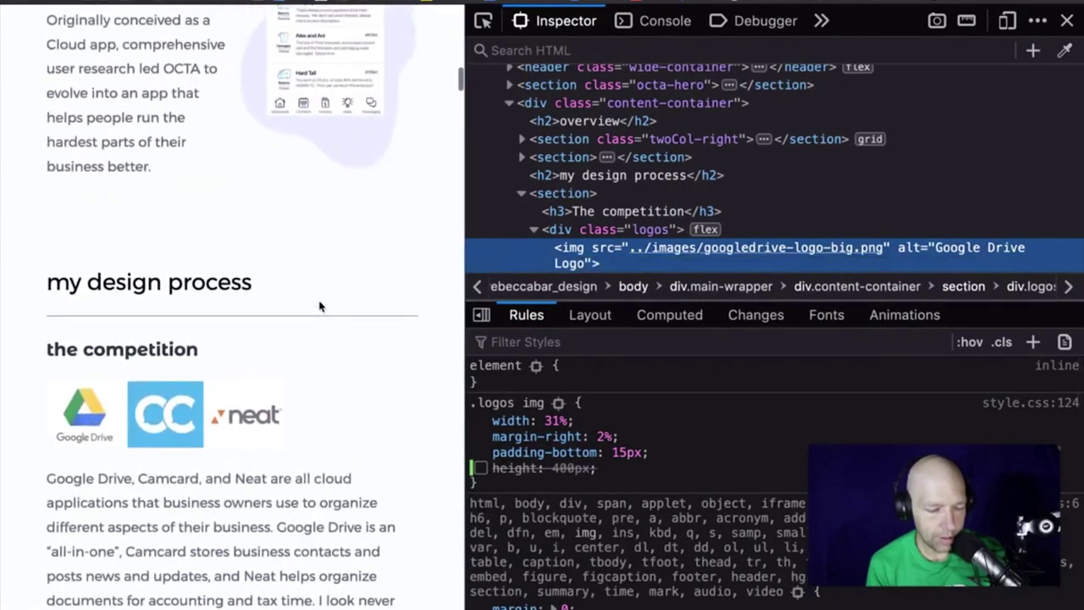
pyautogui.moveTo(464, 295); pyautogui.dragTo(776, 330)
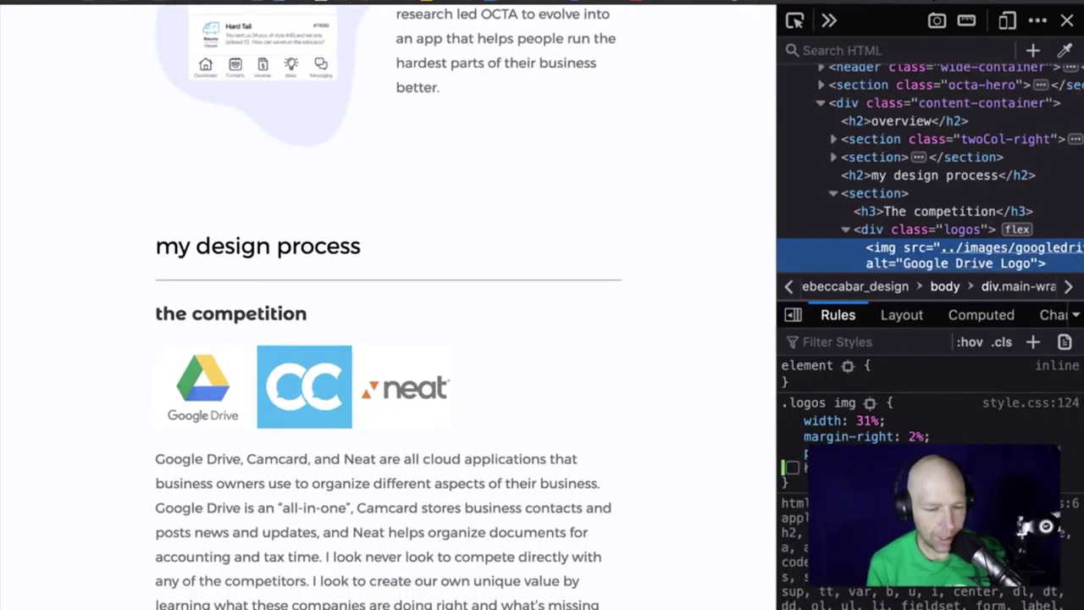
pyautogui.hotkey('alt', 'Tab')
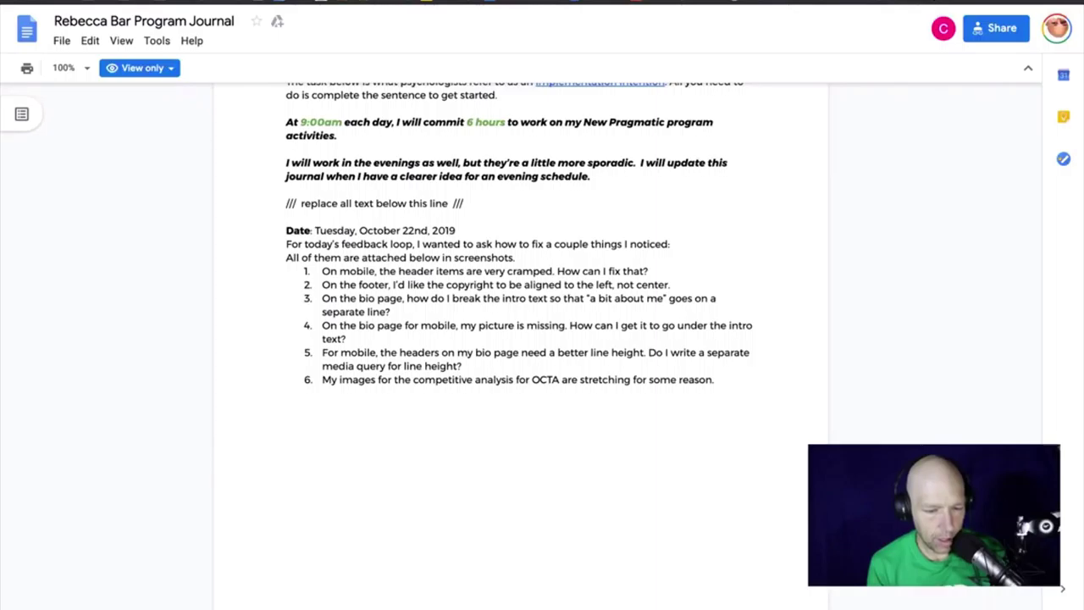
# Look through the journal's design mockup screenshots, then return to the October 22nd feedback list.
pyautogui.hotkey('alt', 'Tab')
pyautogui.scroll(-5, 677, 306)
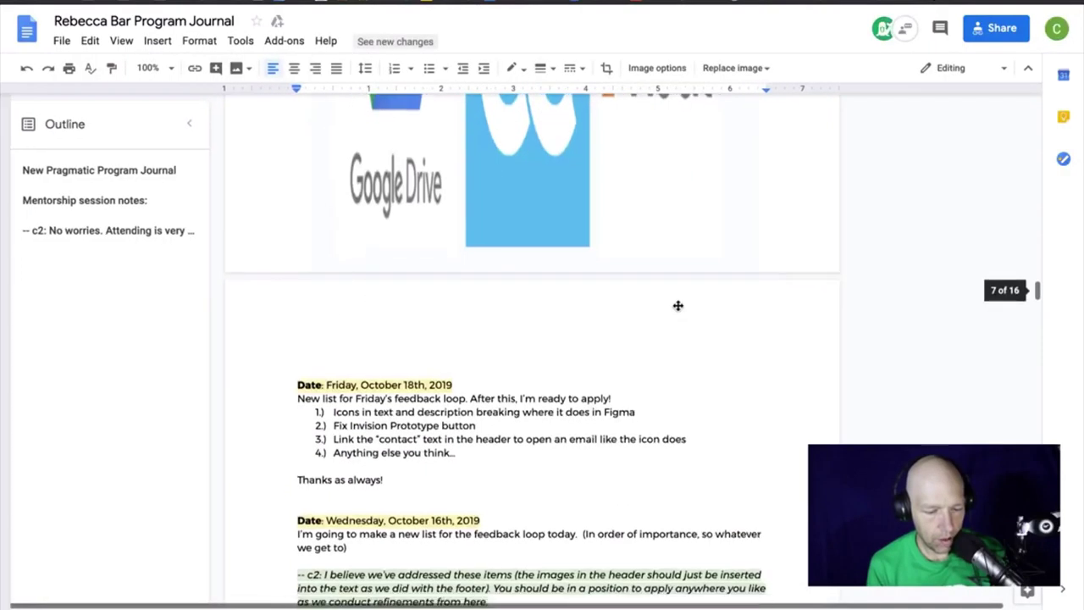
pyautogui.scroll(7, 677, 306)
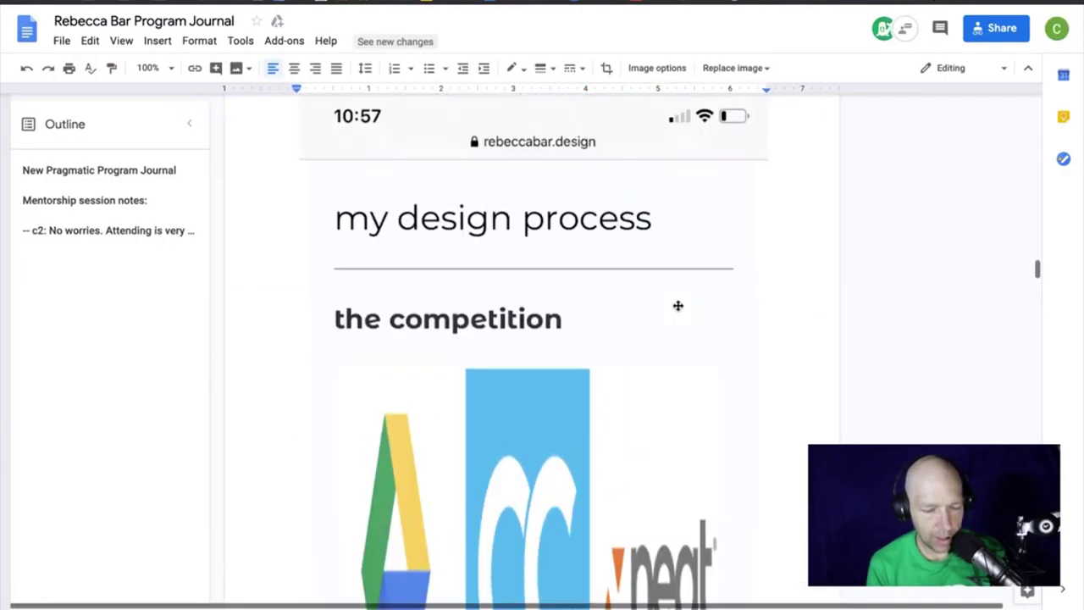
pyautogui.scroll(4, 677, 306)
pyautogui.scroll(-4, 678, 309)
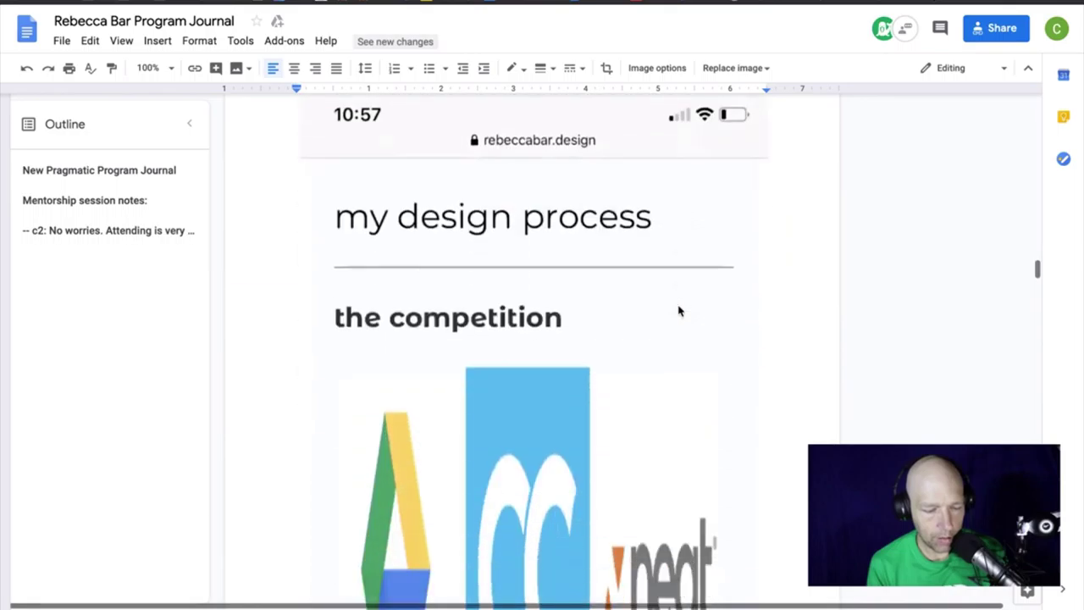
pyautogui.scroll(1, 677, 304)
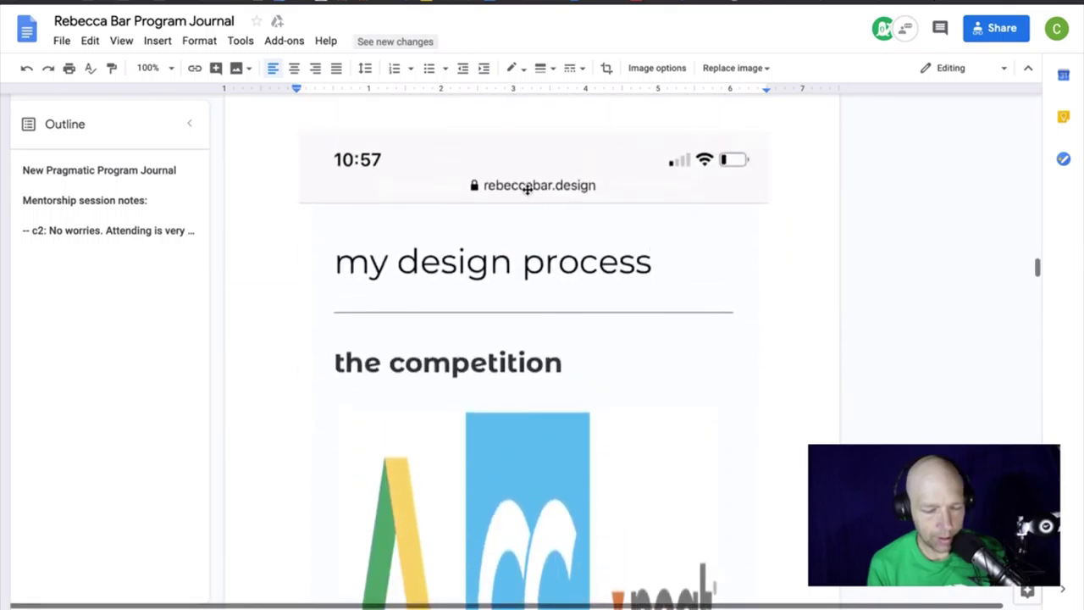
pyautogui.scroll(3, 522, 218)
pyautogui.click(522, 219)
pyautogui.scroll(10, 523, 219)
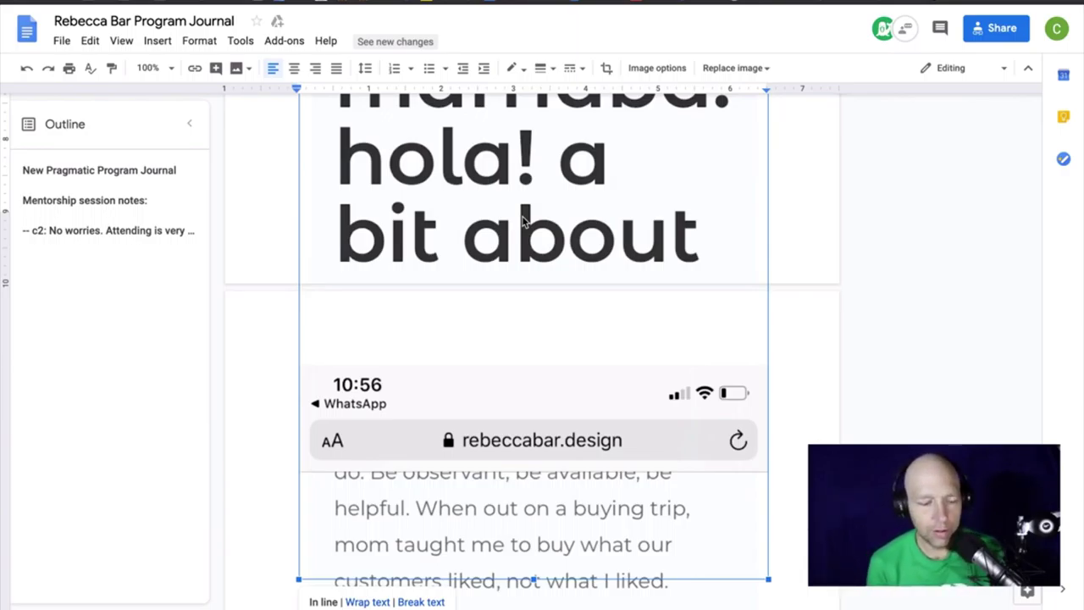
pyautogui.scroll(-15, 522, 221)
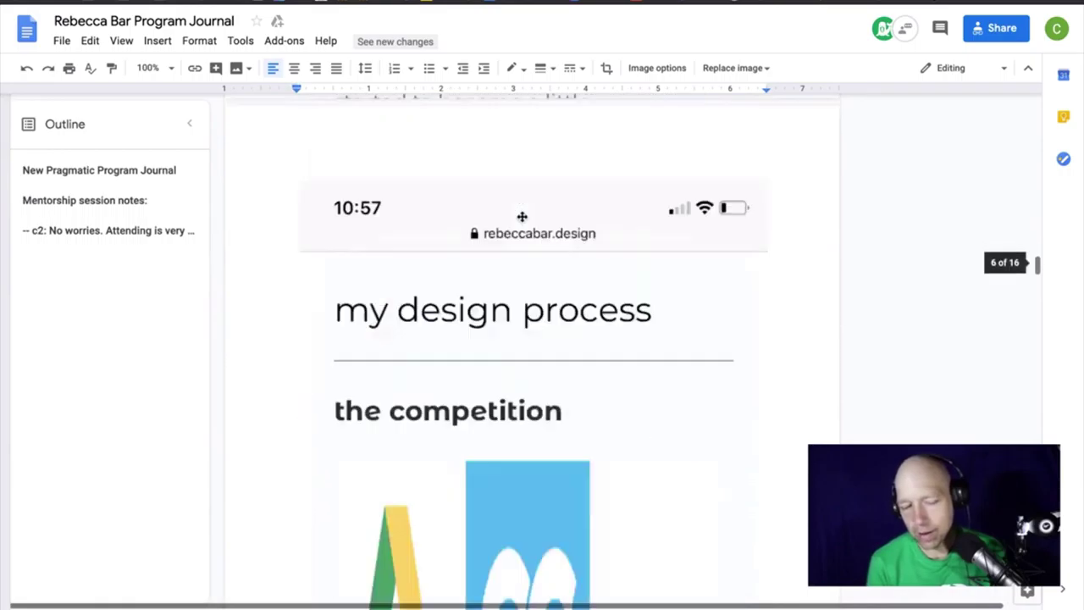
pyautogui.scroll(-3, 523, 216)
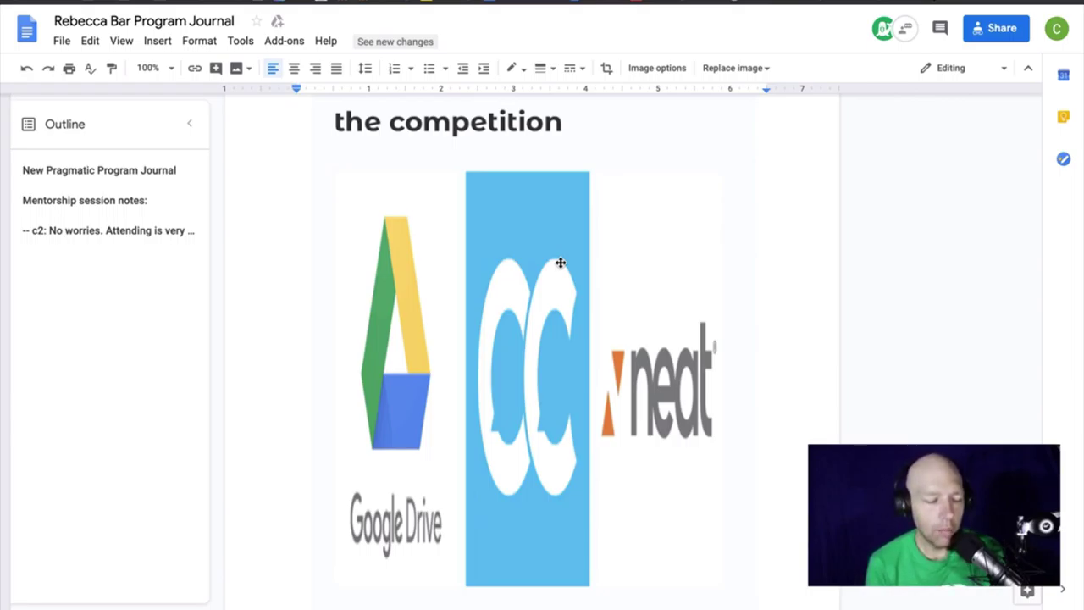
pyautogui.scroll(20, 560, 263)
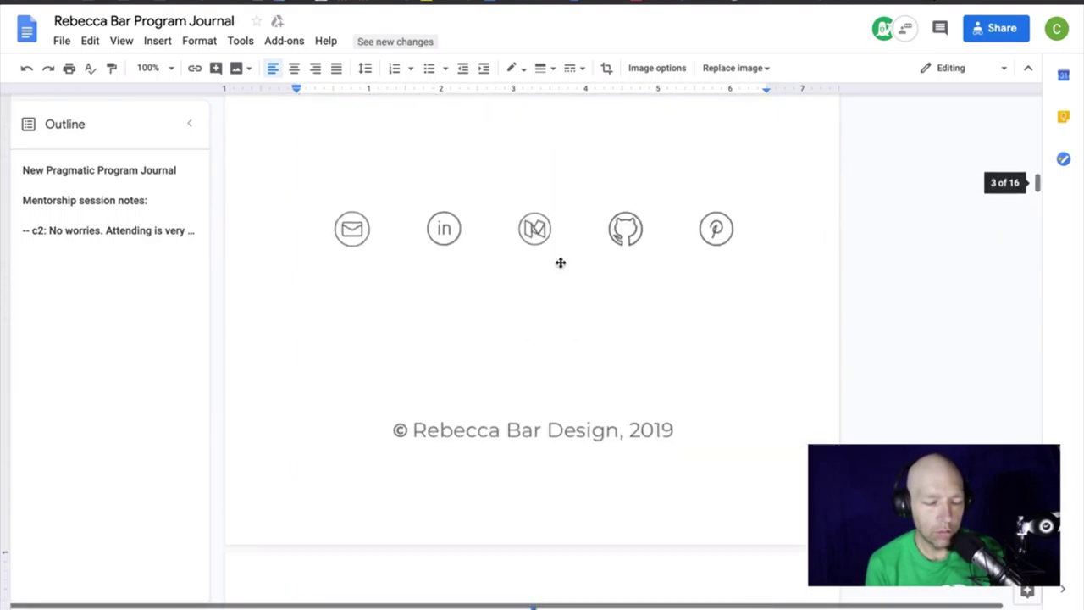
pyautogui.scroll(10, 560, 263)
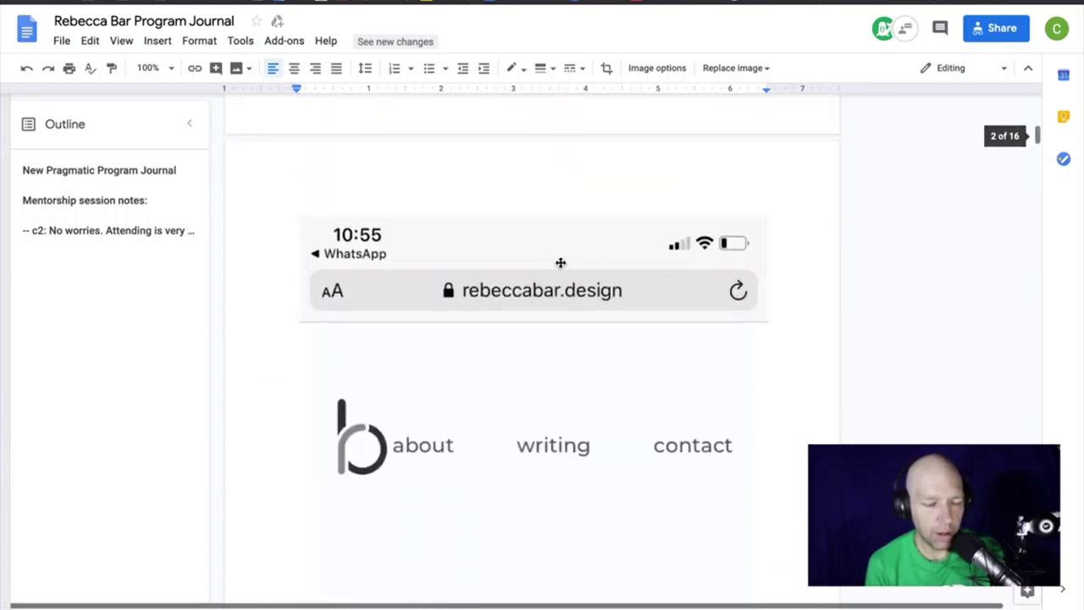
pyautogui.scroll(15, 560, 263)
pyautogui.scroll(-3, 560, 263)
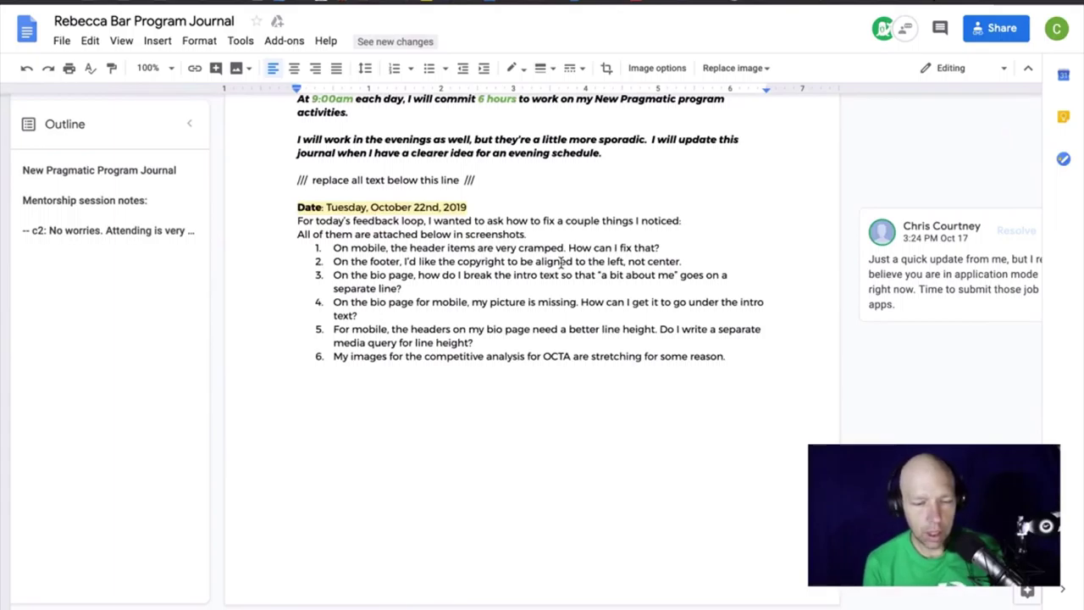
# In the VS Code terminal, check git status and stage all modified files with git add.
pyautogui.moveTo(770, 597)
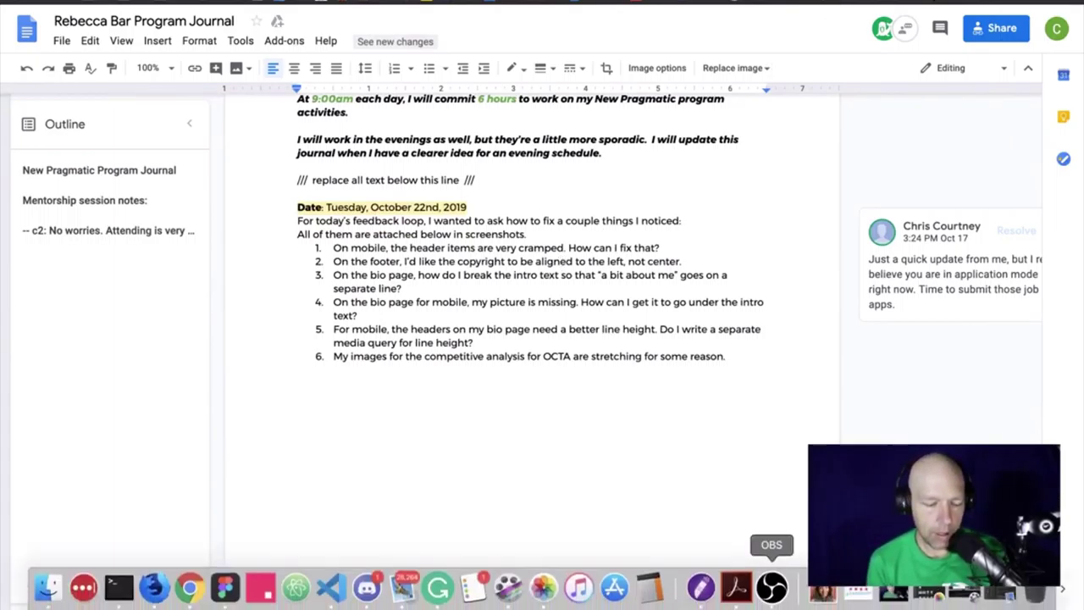
pyautogui.click(331, 587)
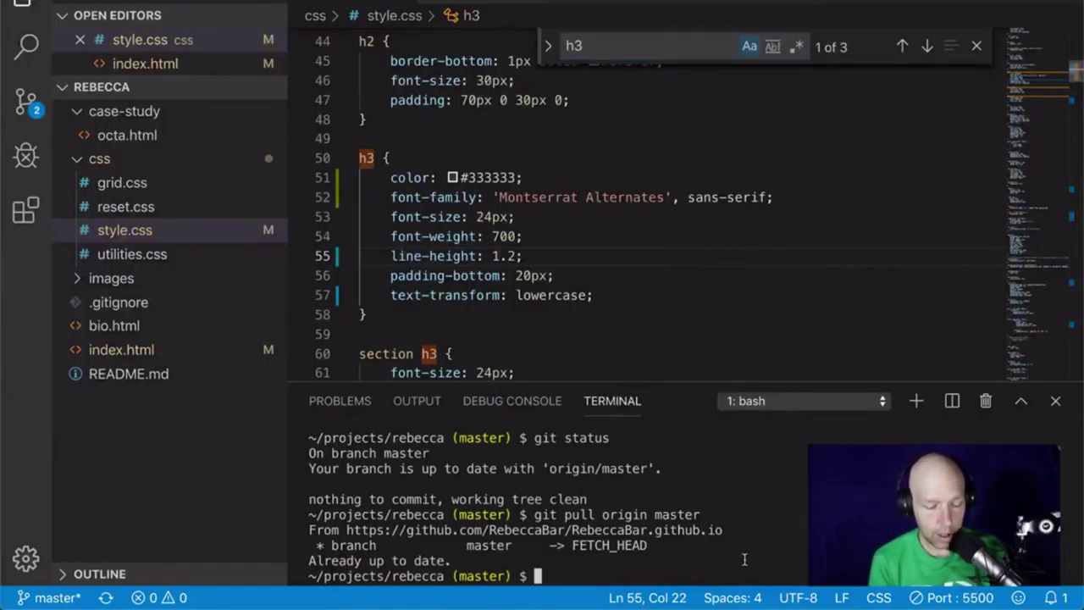
pyautogui.write('git status')
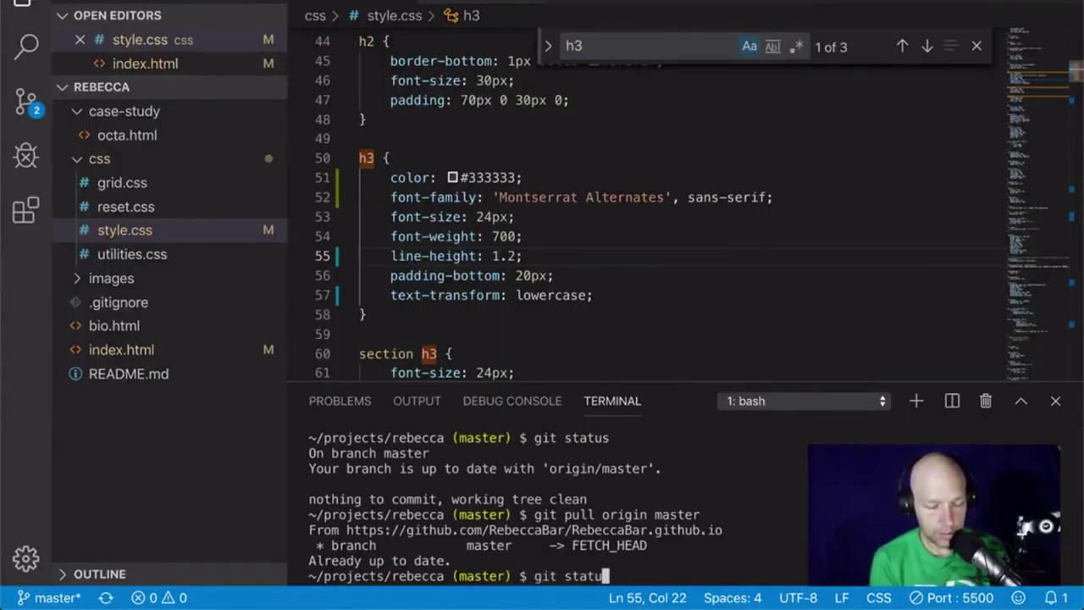
pyautogui.press('Return')
pyautogui.write('git ')
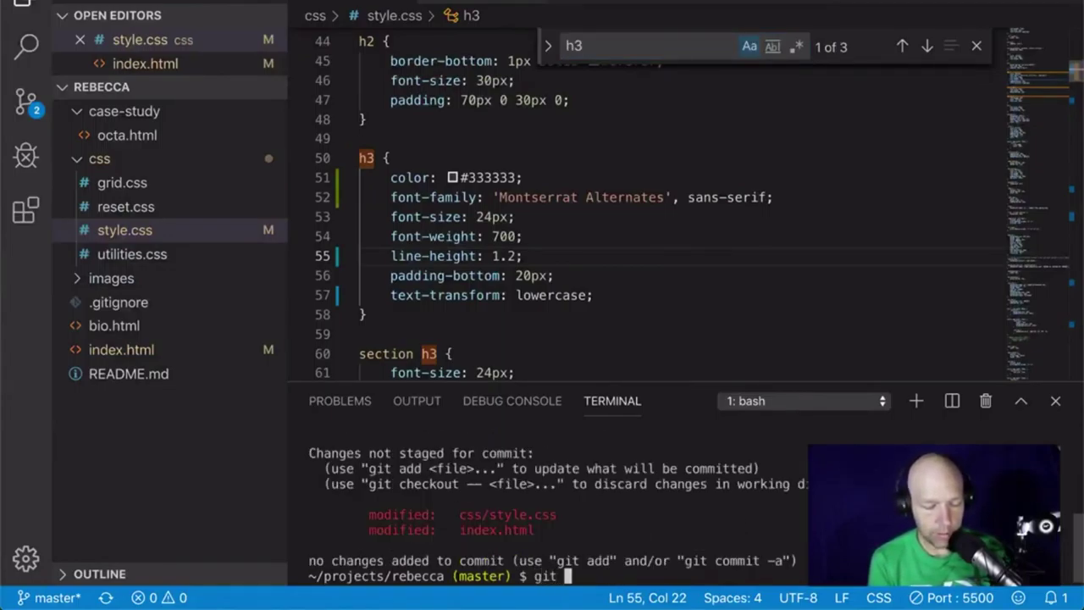
pyautogui.write('add .')
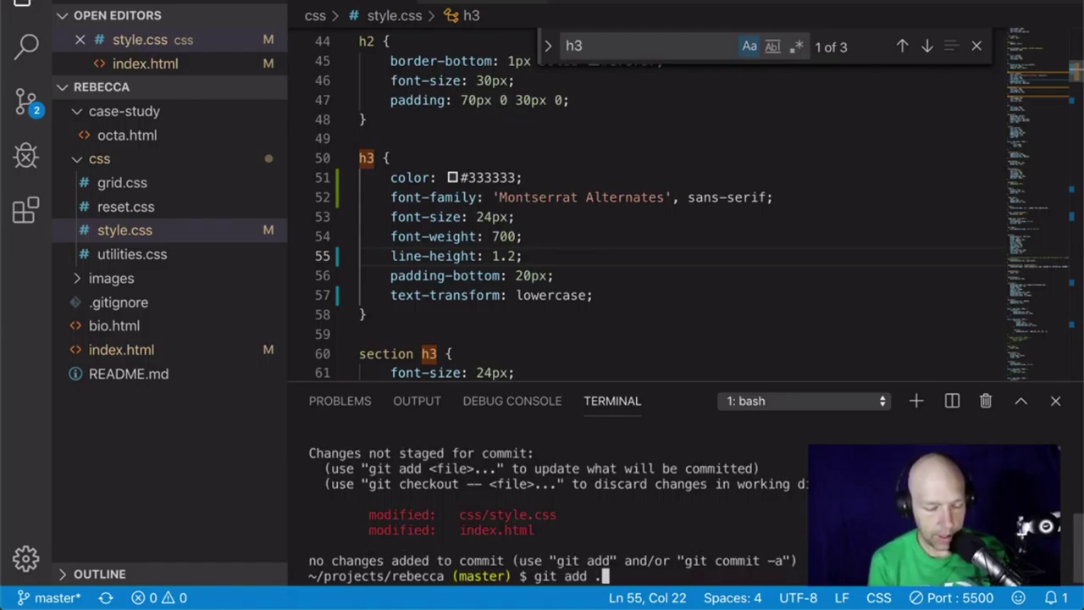
pyautogui.press('Return')
# Commit with the message "feedback loop suggest" and push to origin master.
pyautogui.write('git co')
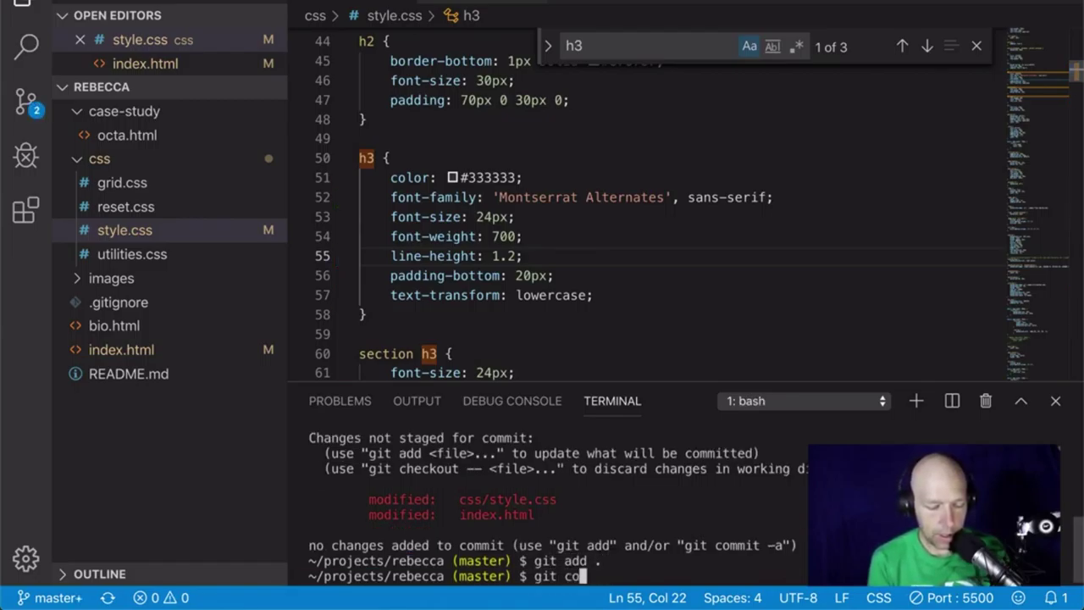
pyautogui.write('mmit -m "feed')
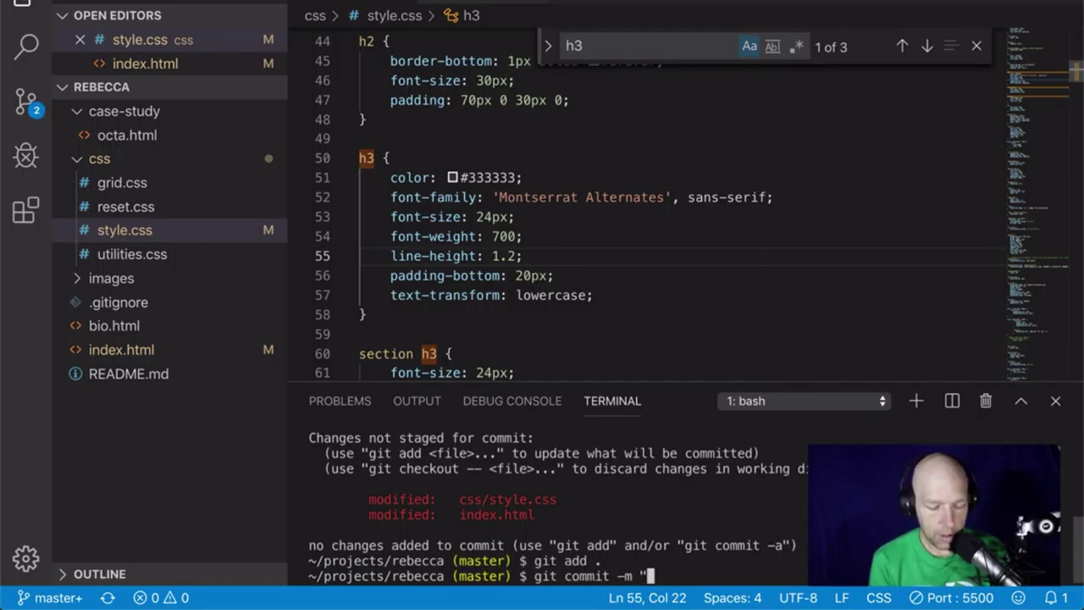
pyautogui.write('back lo')
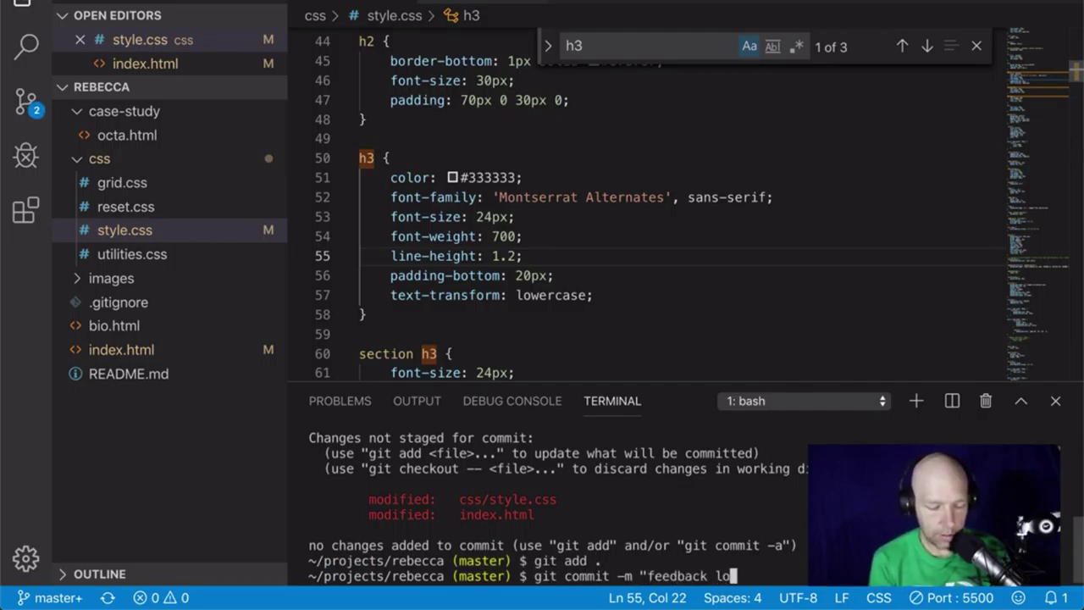
pyautogui.write('op suggest')
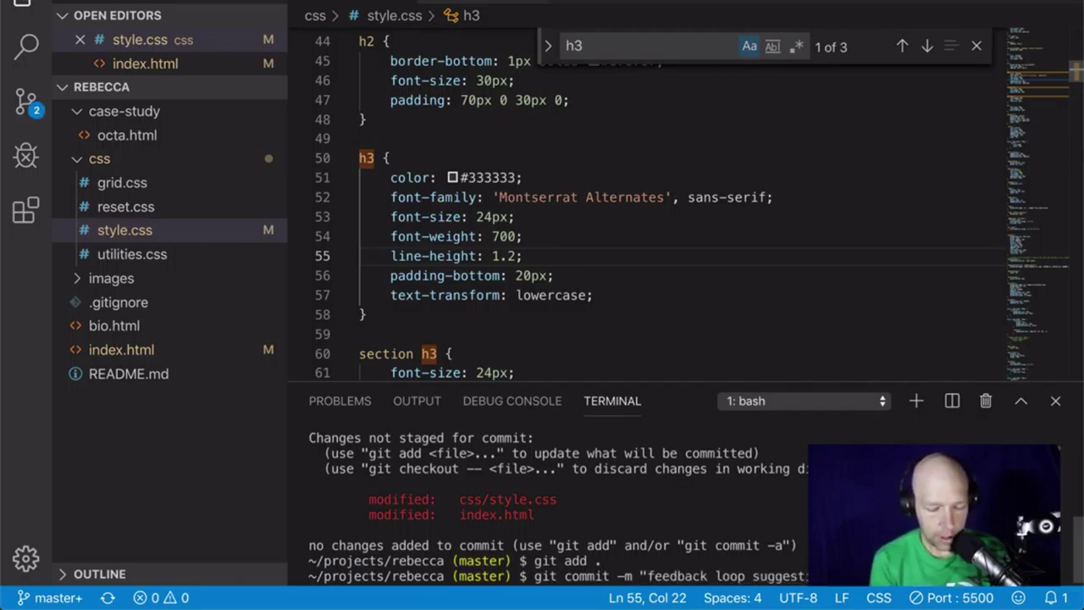
pyautogui.press('Return')
pyautogui.write('git')
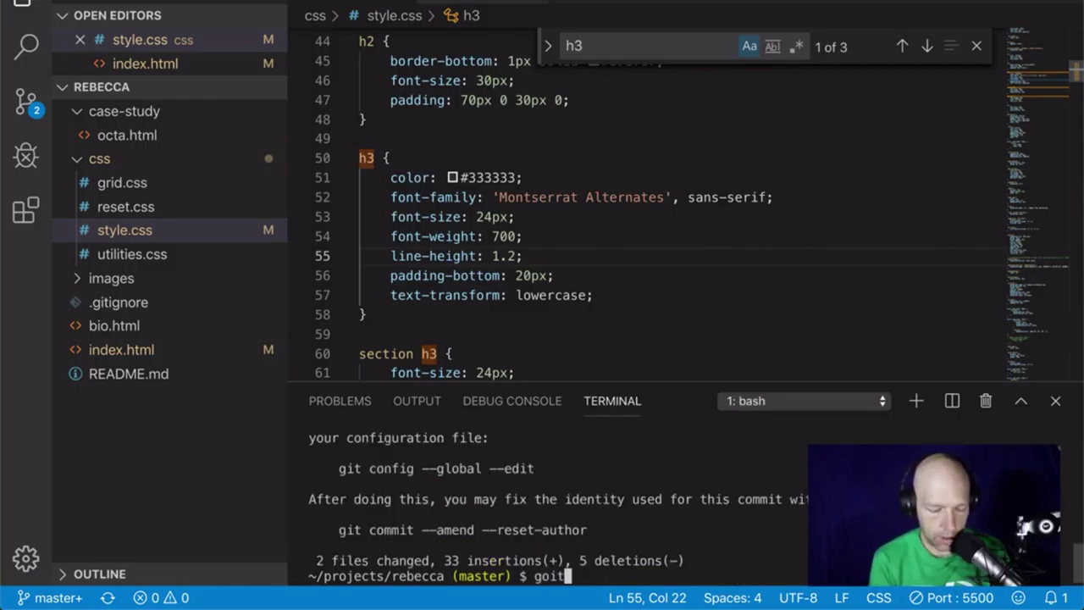
pyautogui.press('BackSpace')
pyautogui.press('BackSpace')
pyautogui.write('o')
pyautogui.press('BackSpace')
pyautogui.write('it push or')
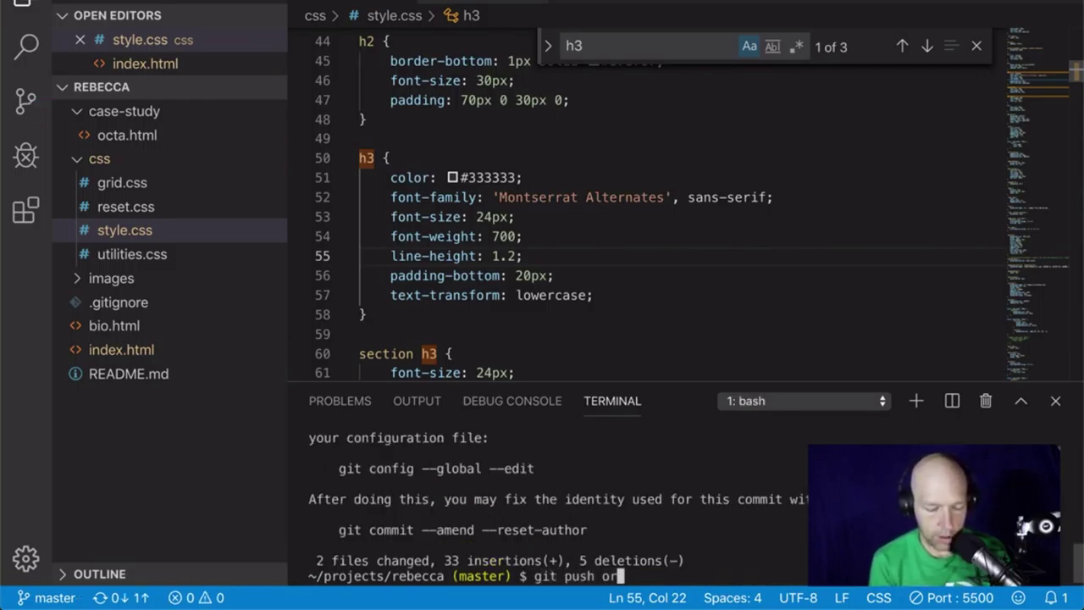
pyautogui.write('igin master')
pyautogui.press('Return')
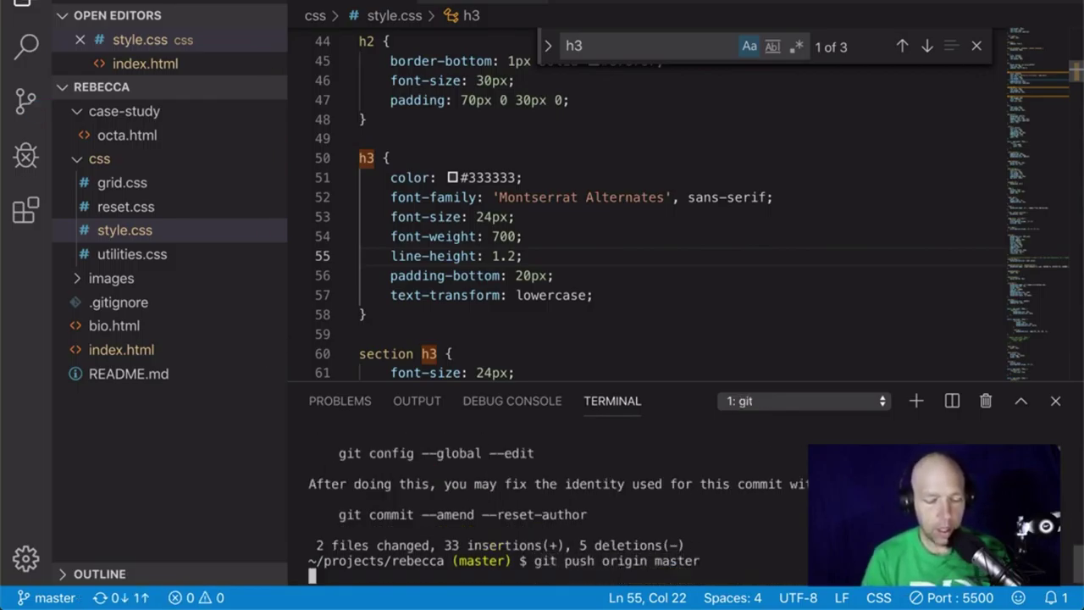